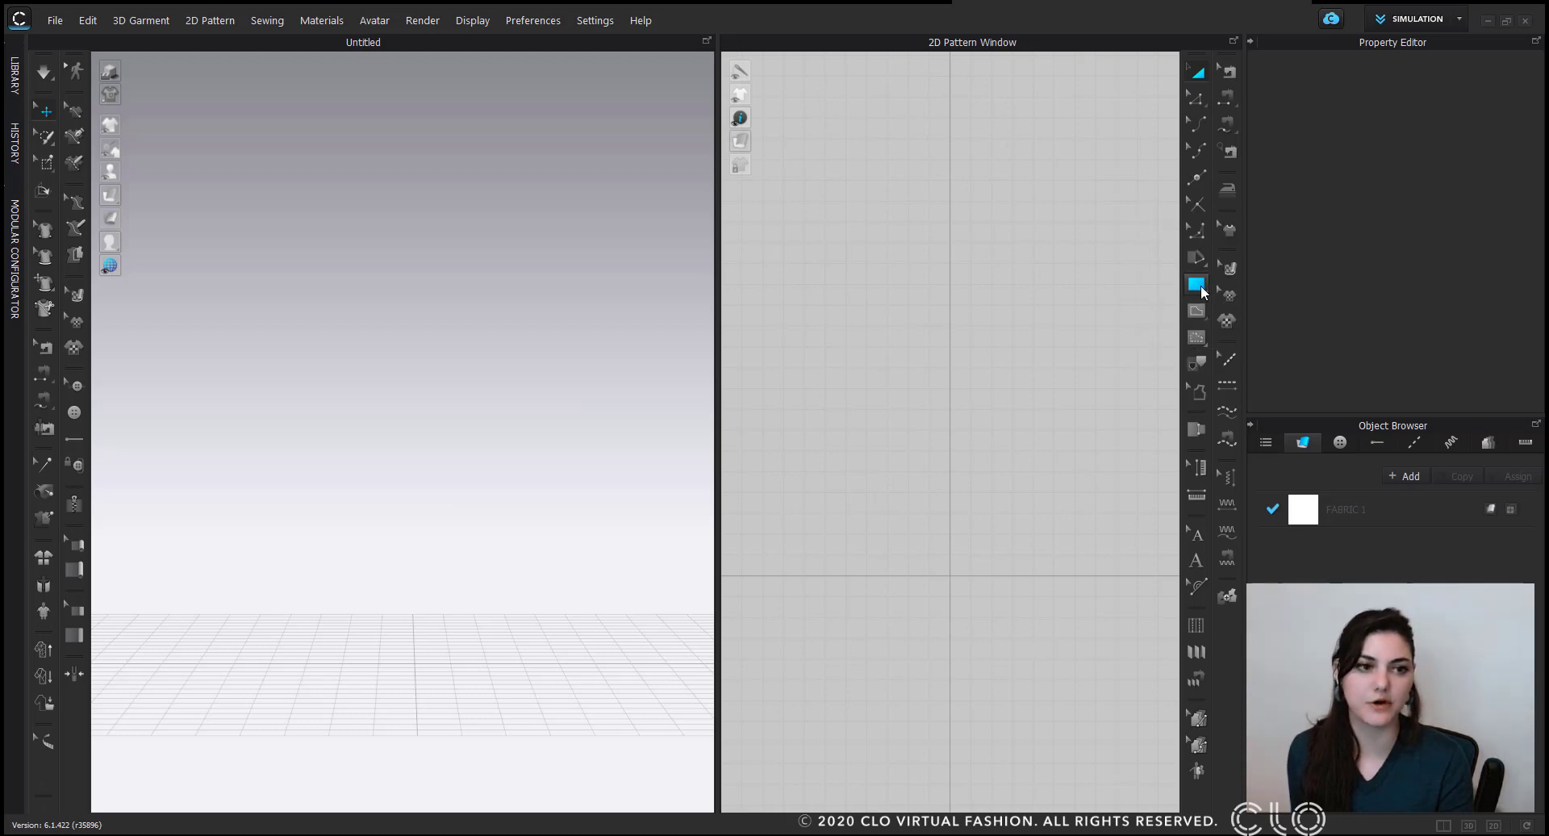
Create two square pattern pieces, each 20 × 20 in, spaced at a 30 in interval and a 90° angle.
left_click(1196, 289)
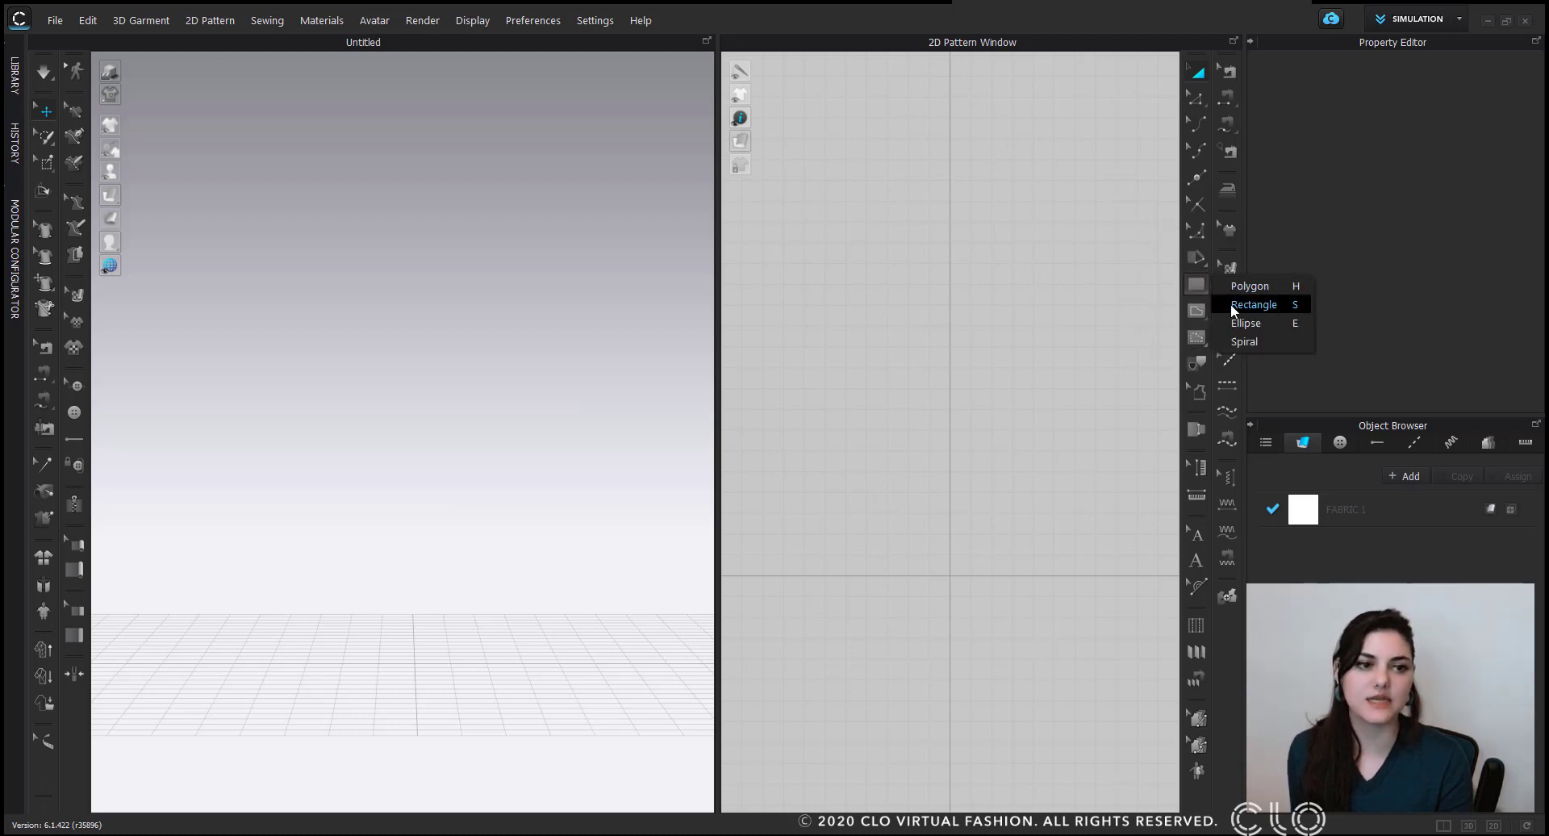
left_click(1283, 305)
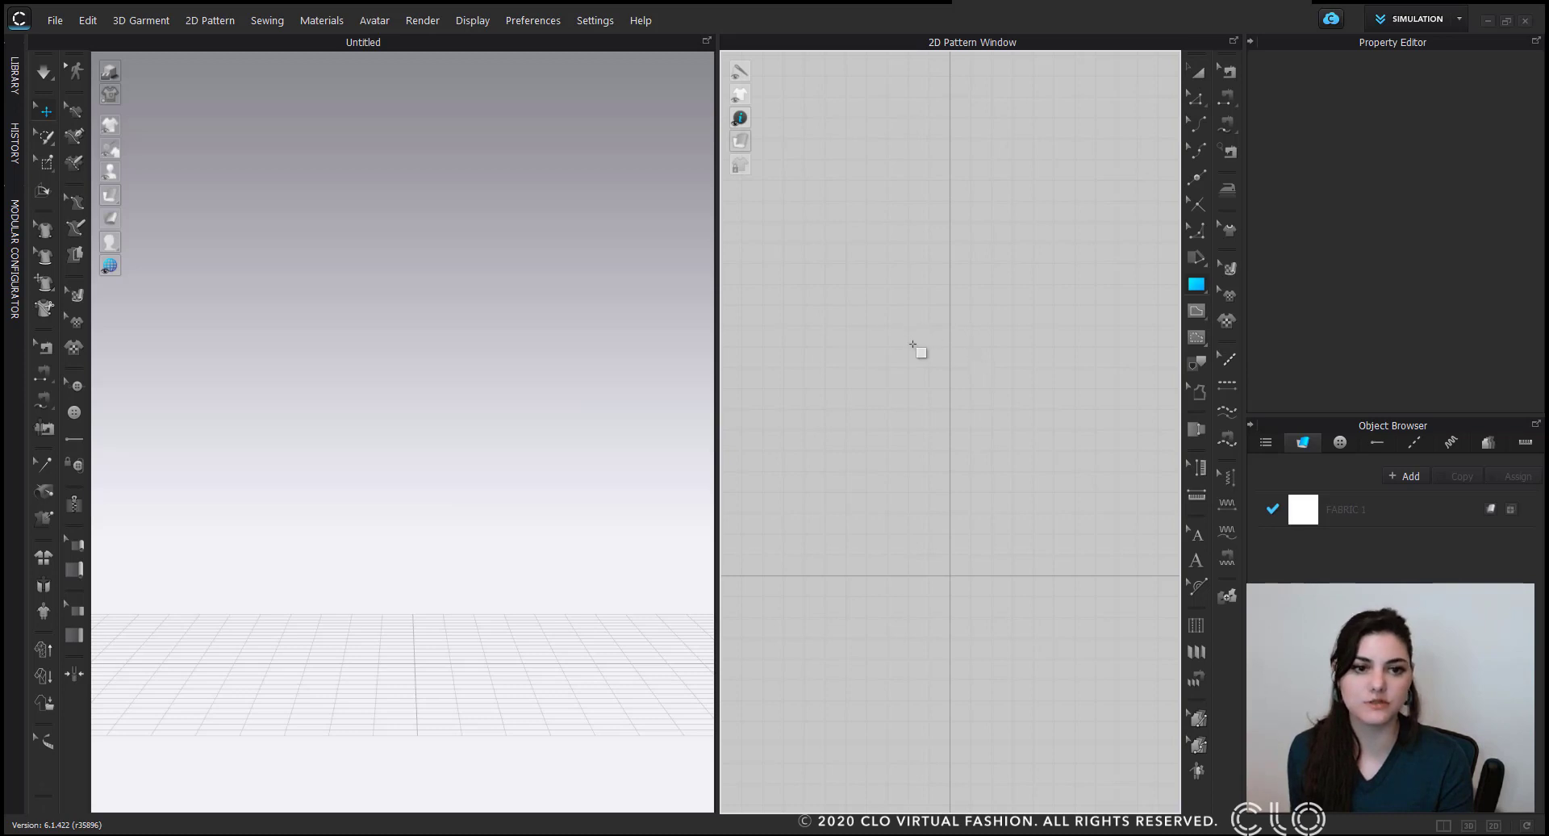
left_click(920, 331)
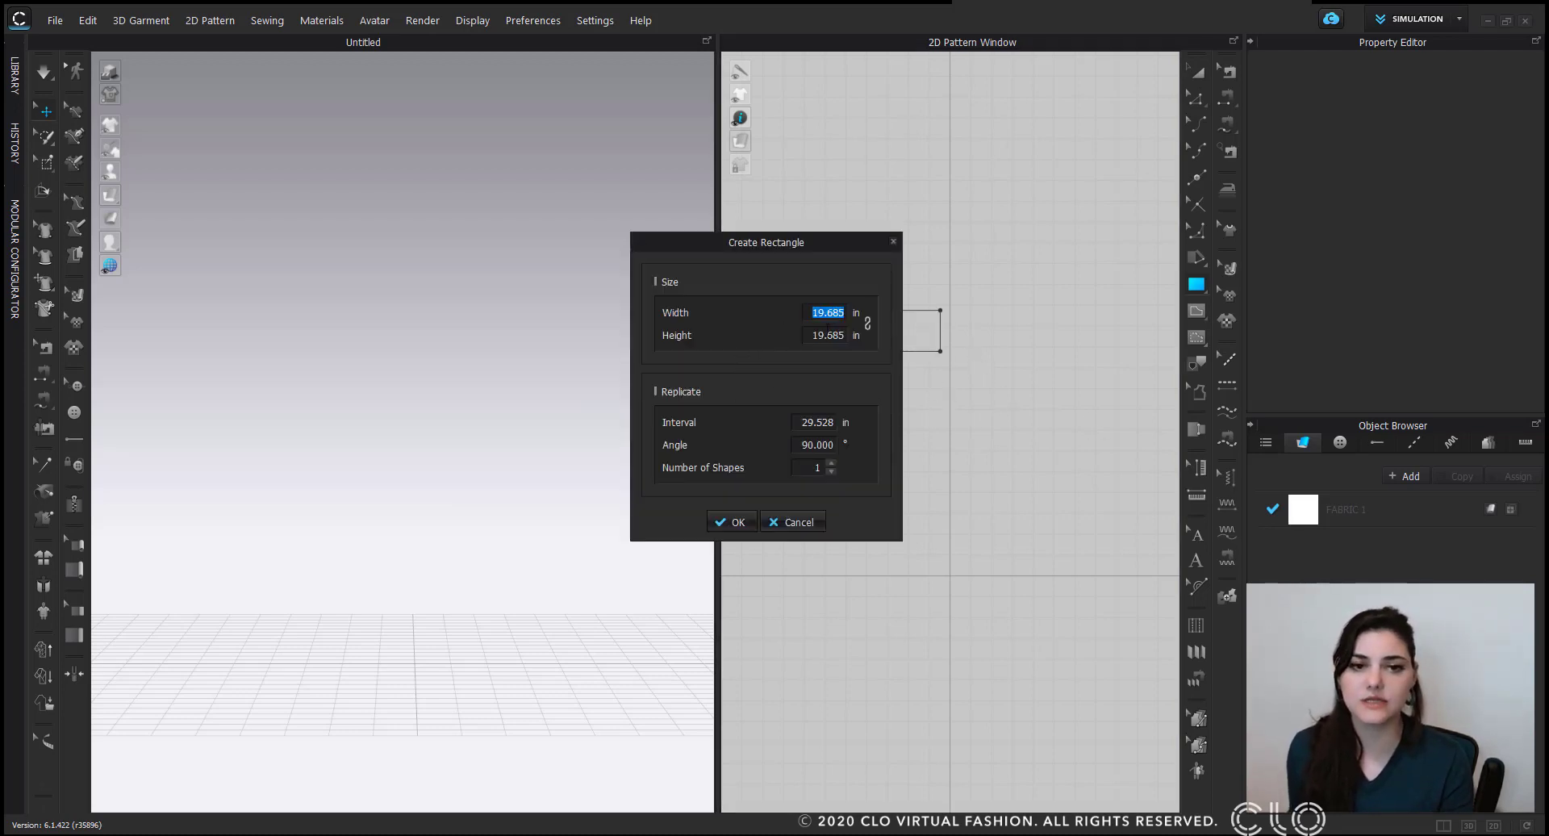
type("20")
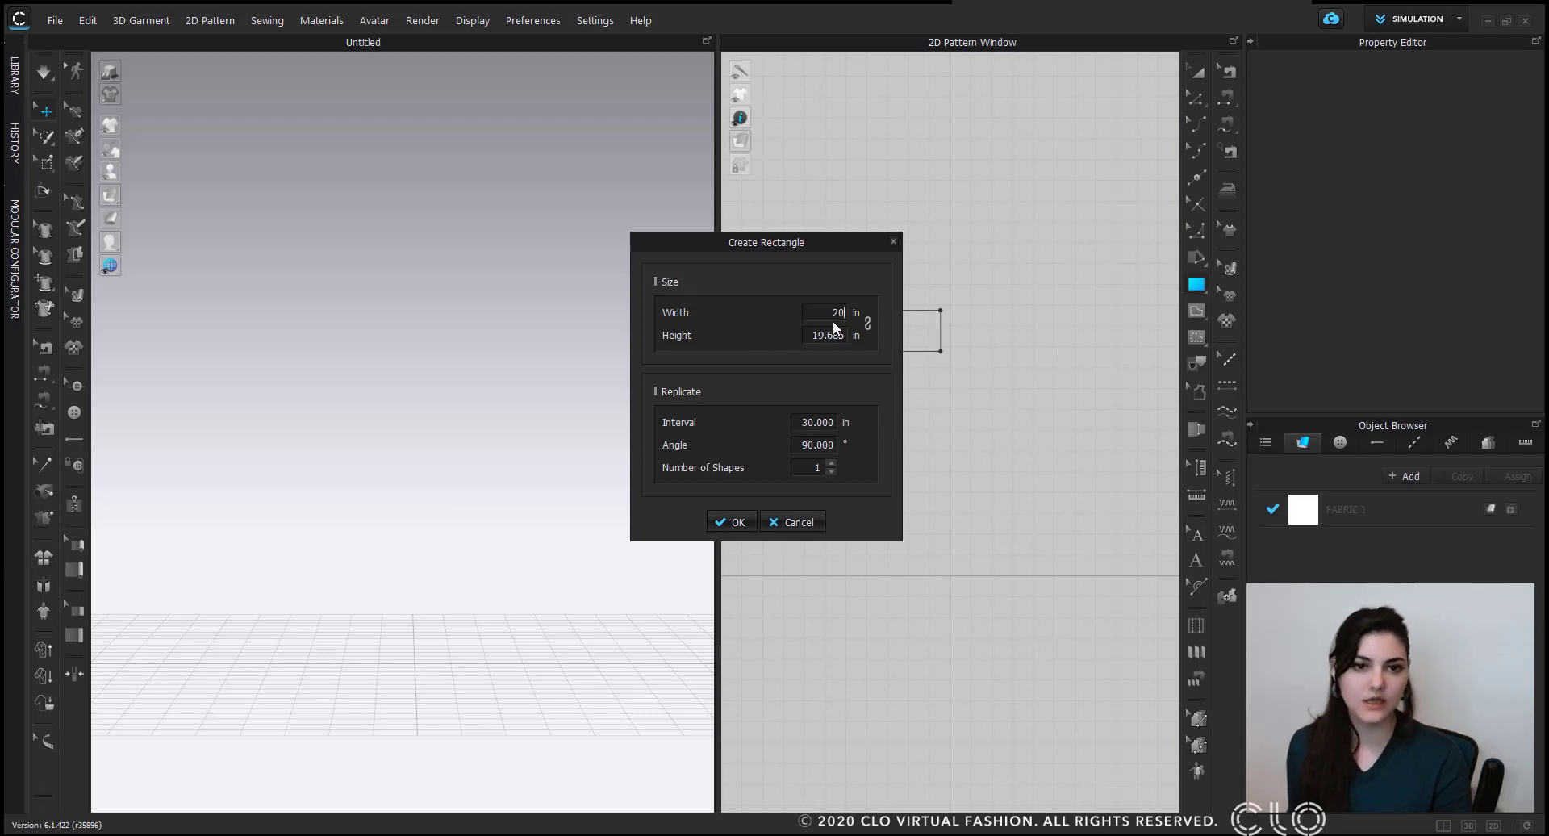
key("Tab")
type("20")
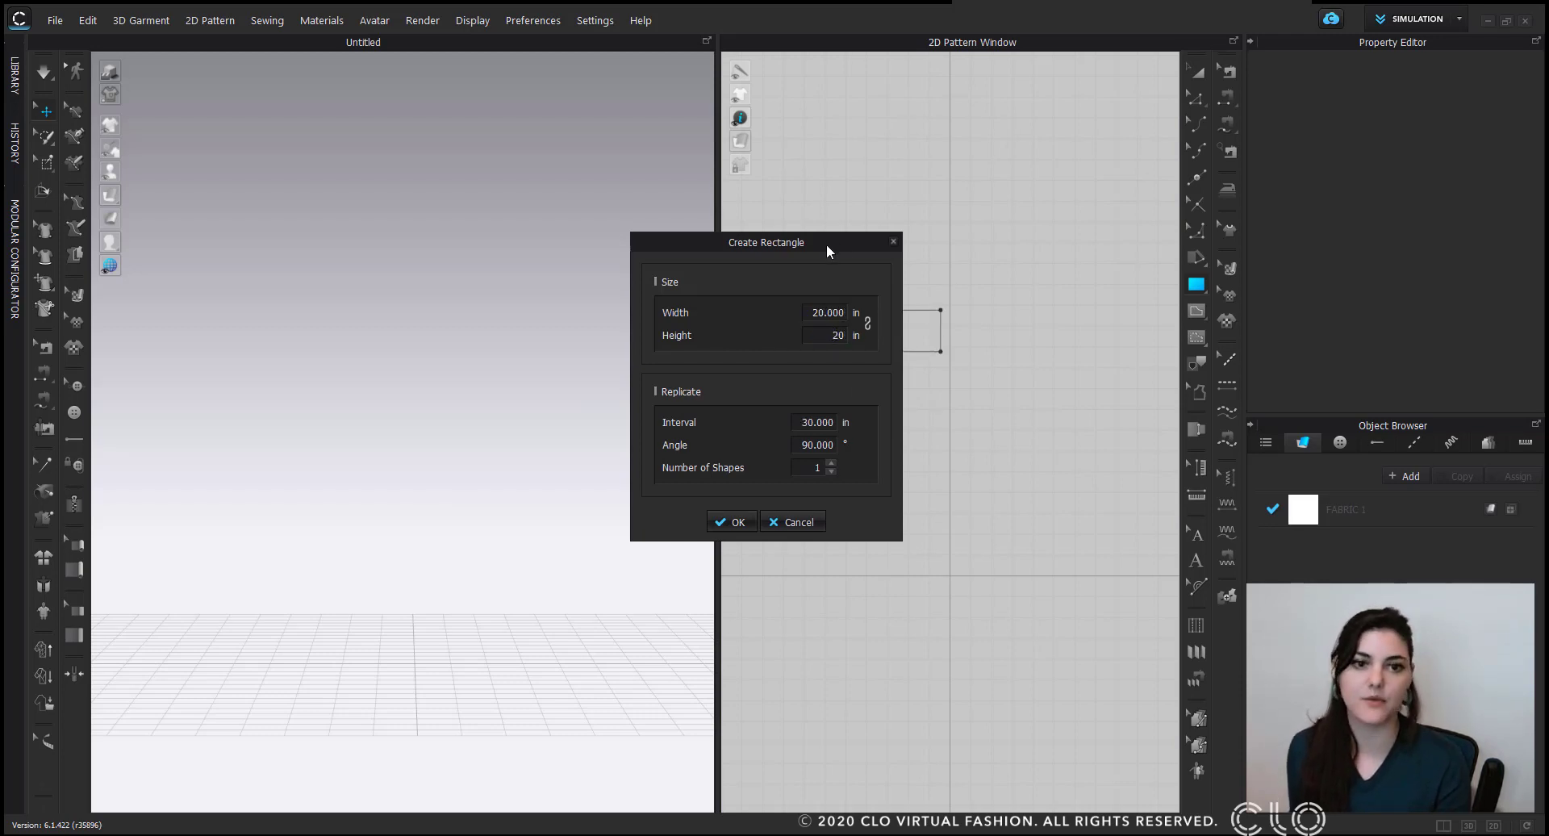
left_click_drag(826, 244, 696, 247)
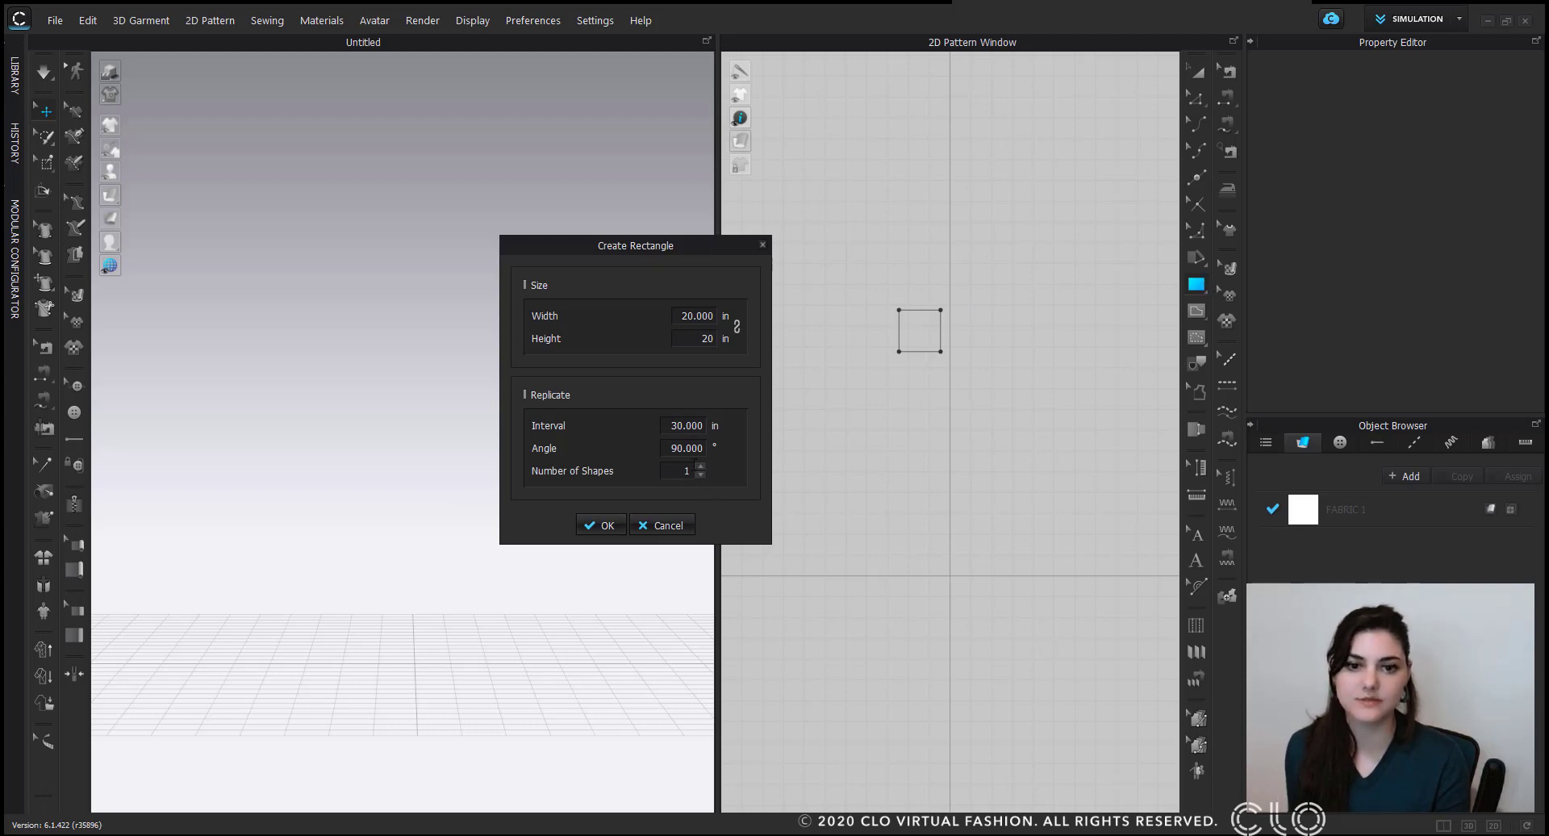
left_click(700, 468)
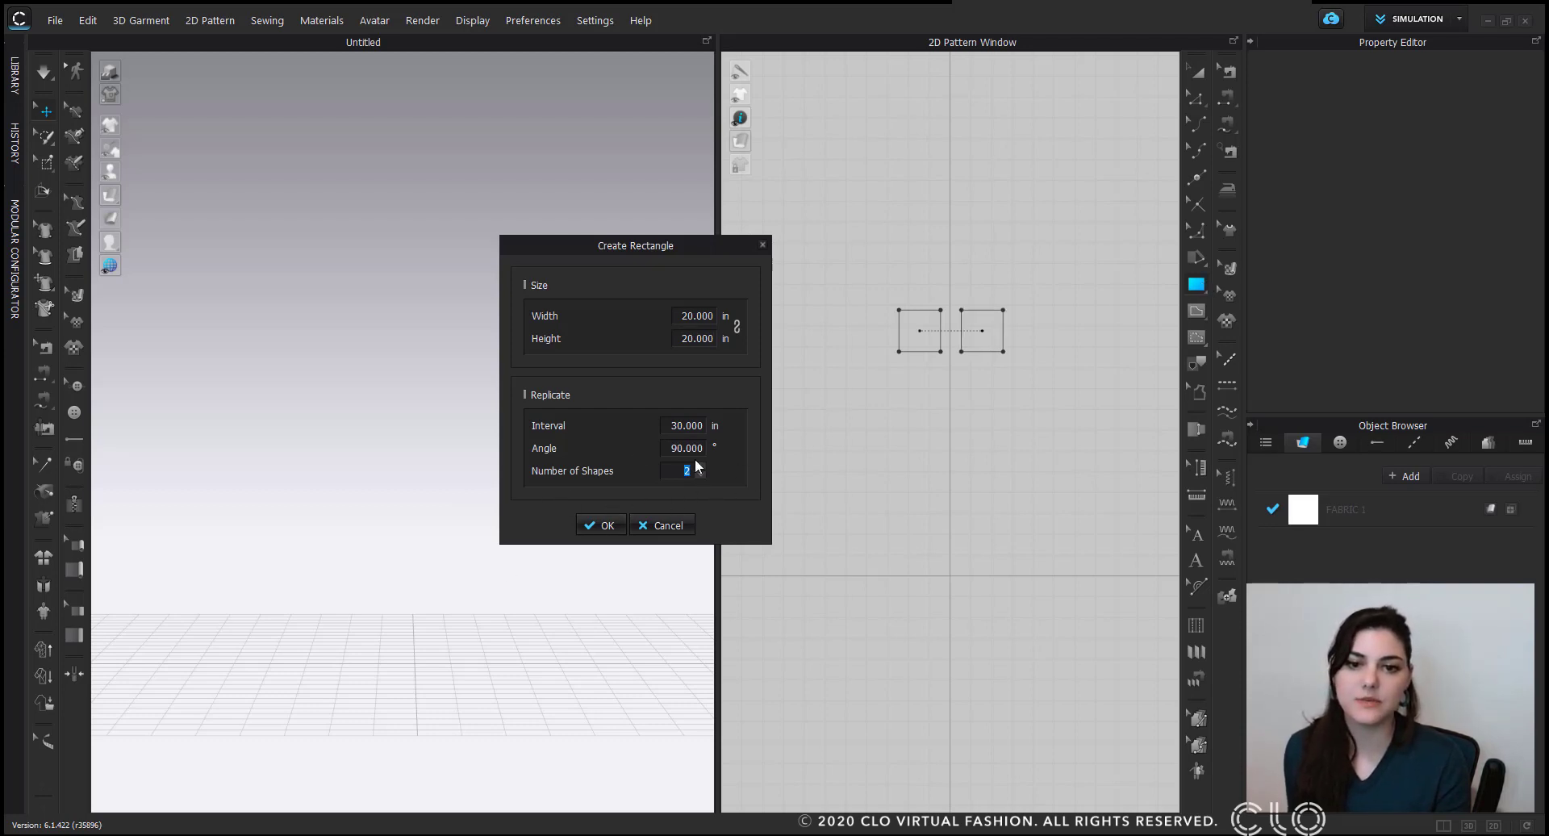
left_click(606, 525)
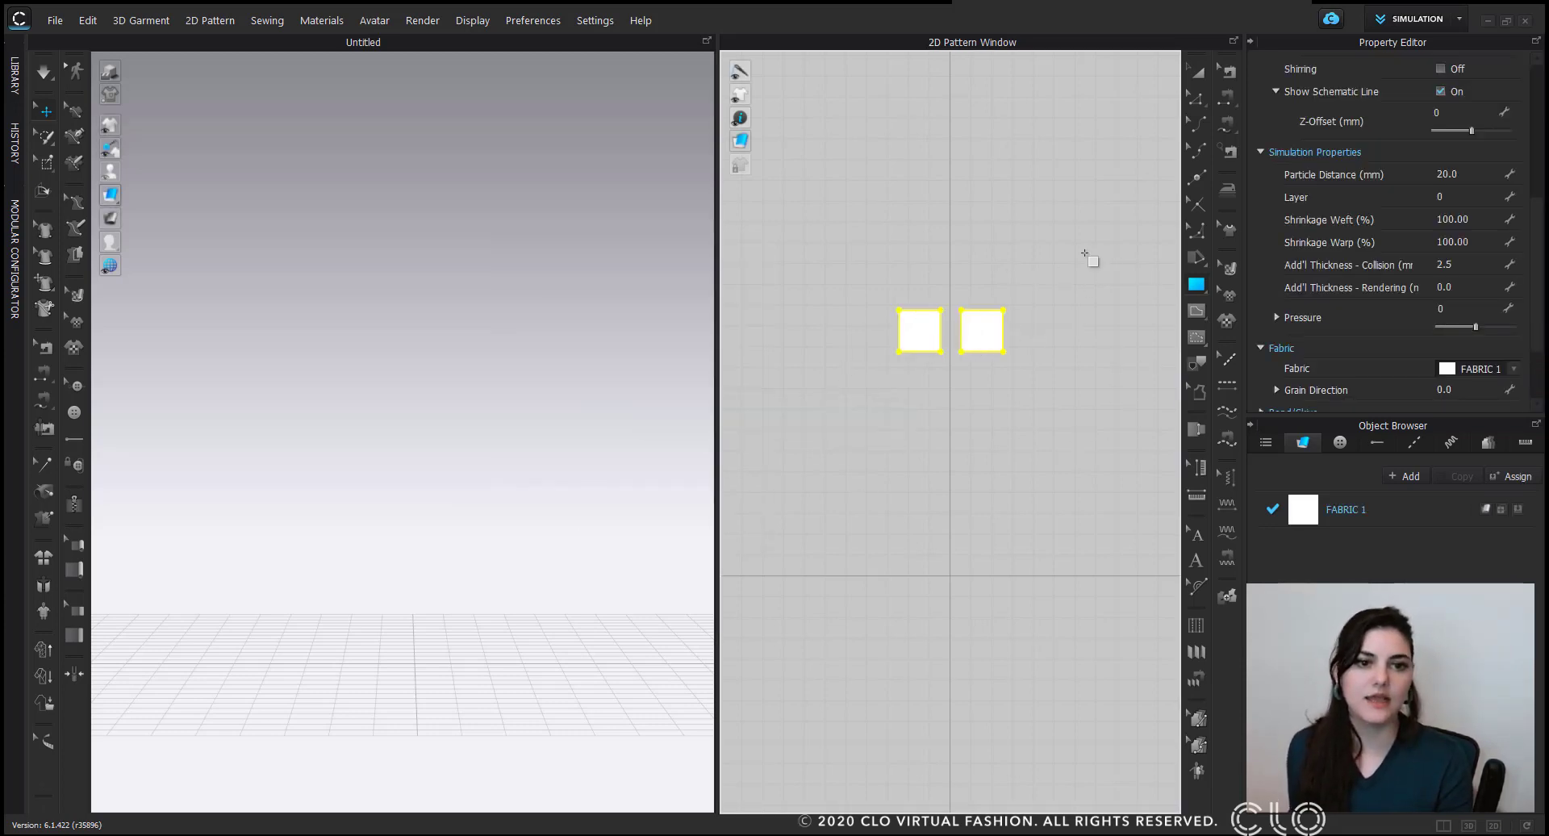
Move both squares to just above the horizontal axis in 2D and lower them close to the ground grid in 3D.
left_click(1197, 72)
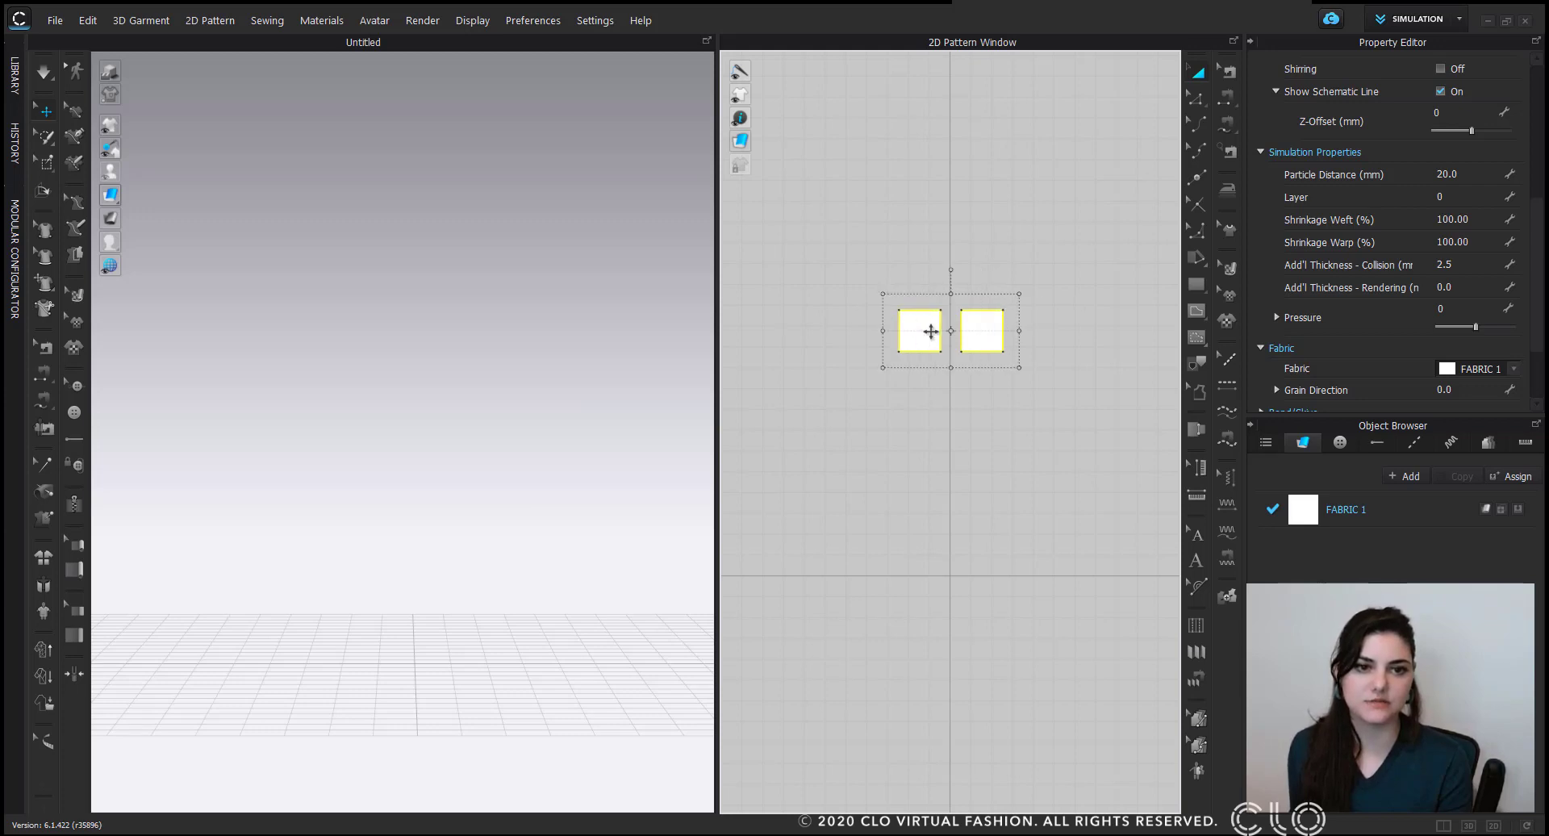
left_click_drag(931, 332, 919, 528)
scroll(355, 551, "down", 3)
middle_click_drag(411, 460, 394, 610)
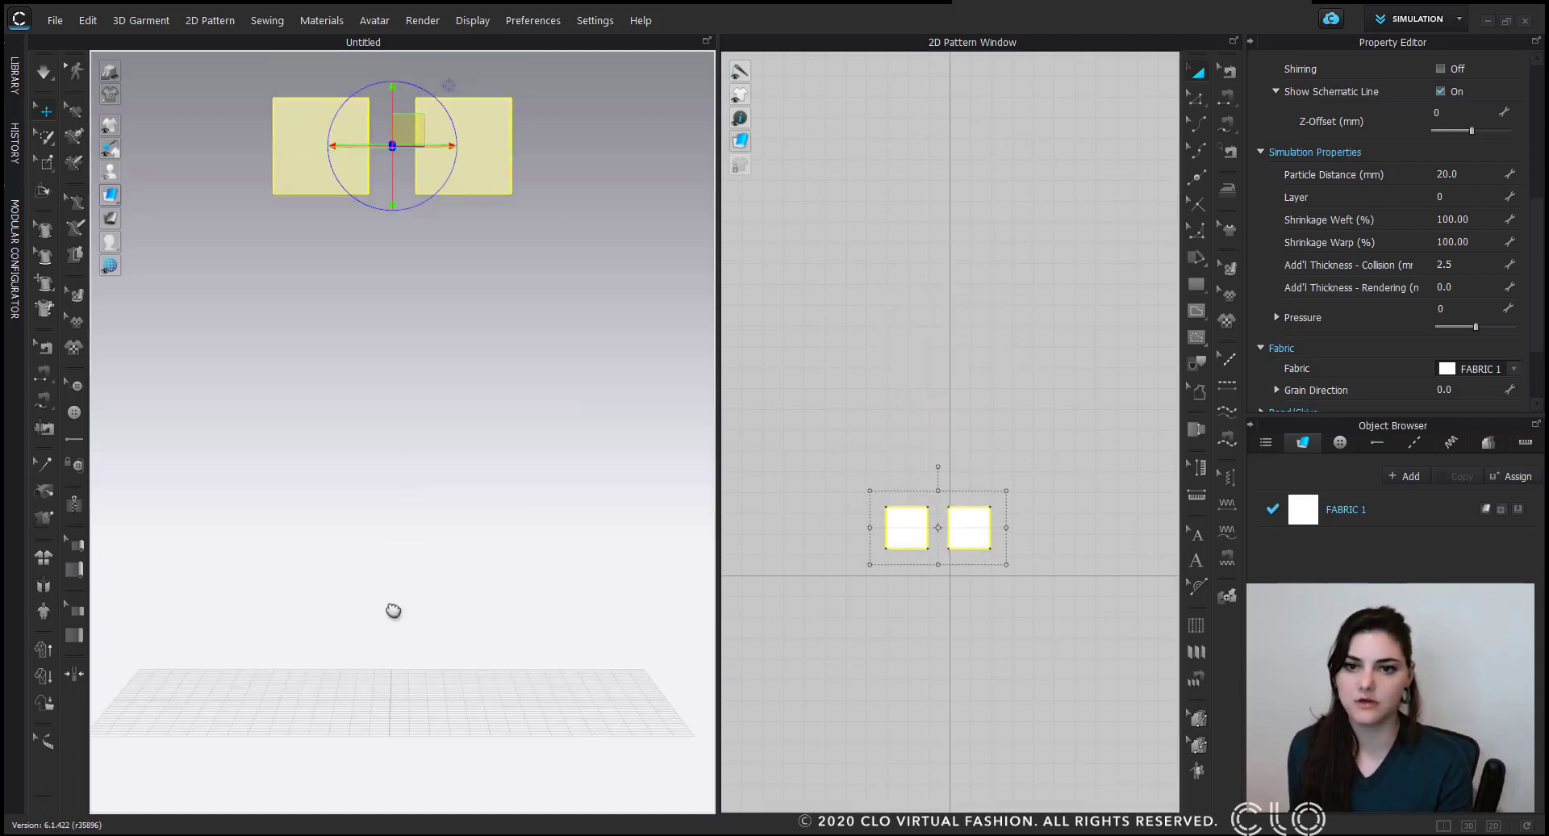
right_click_drag(400, 114, 418, 111)
left_click_drag(387, 196, 387, 638)
right_click_drag(414, 568, 380, 621)
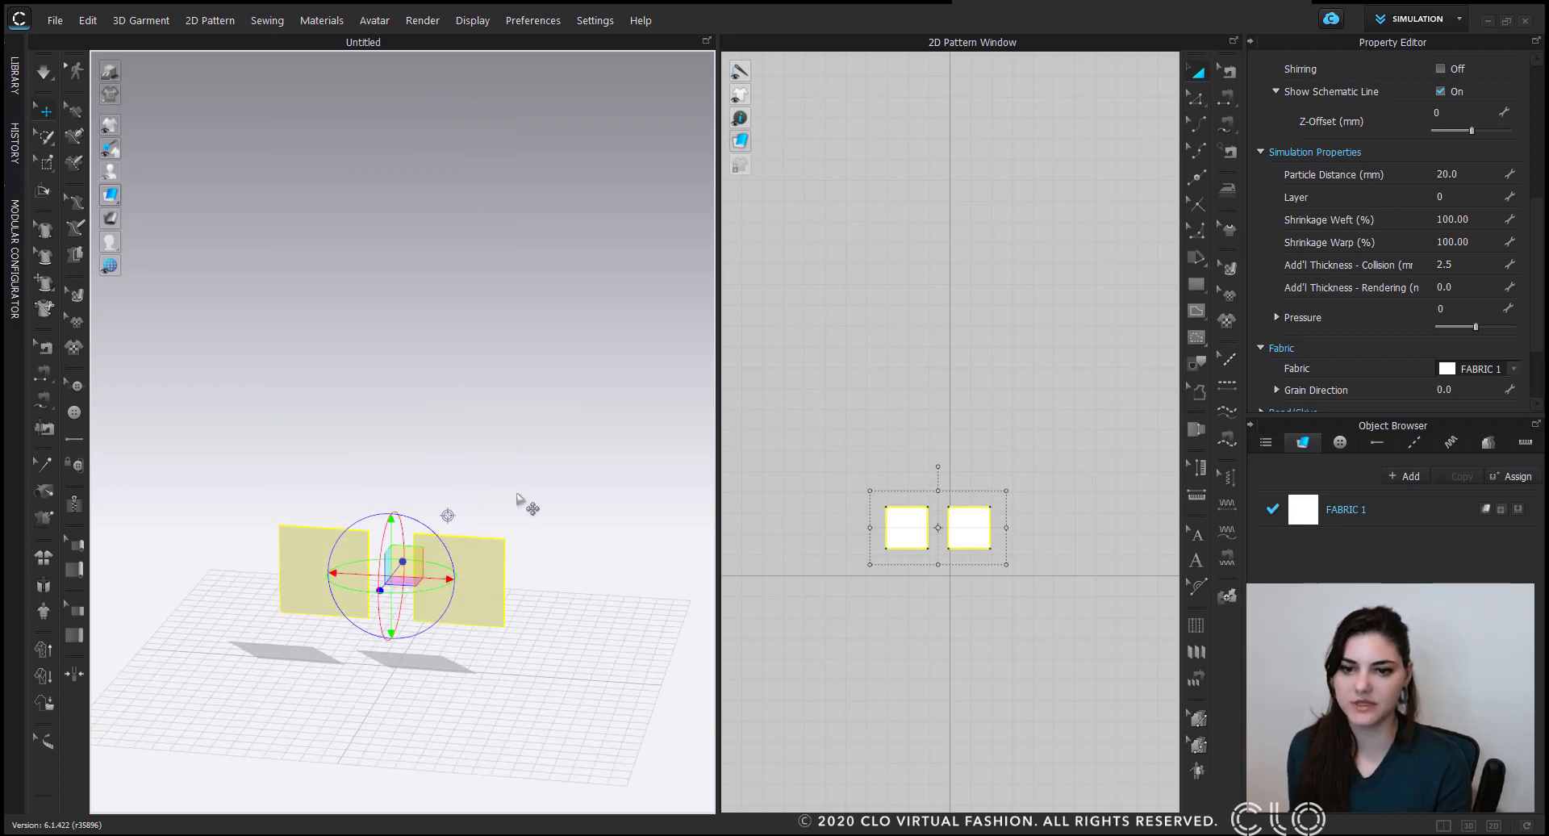
Move the second square behind the first in 3D so the two nearly overlap with a gap between them.
left_click(484, 580)
left_click_drag(545, 559, 303, 563)
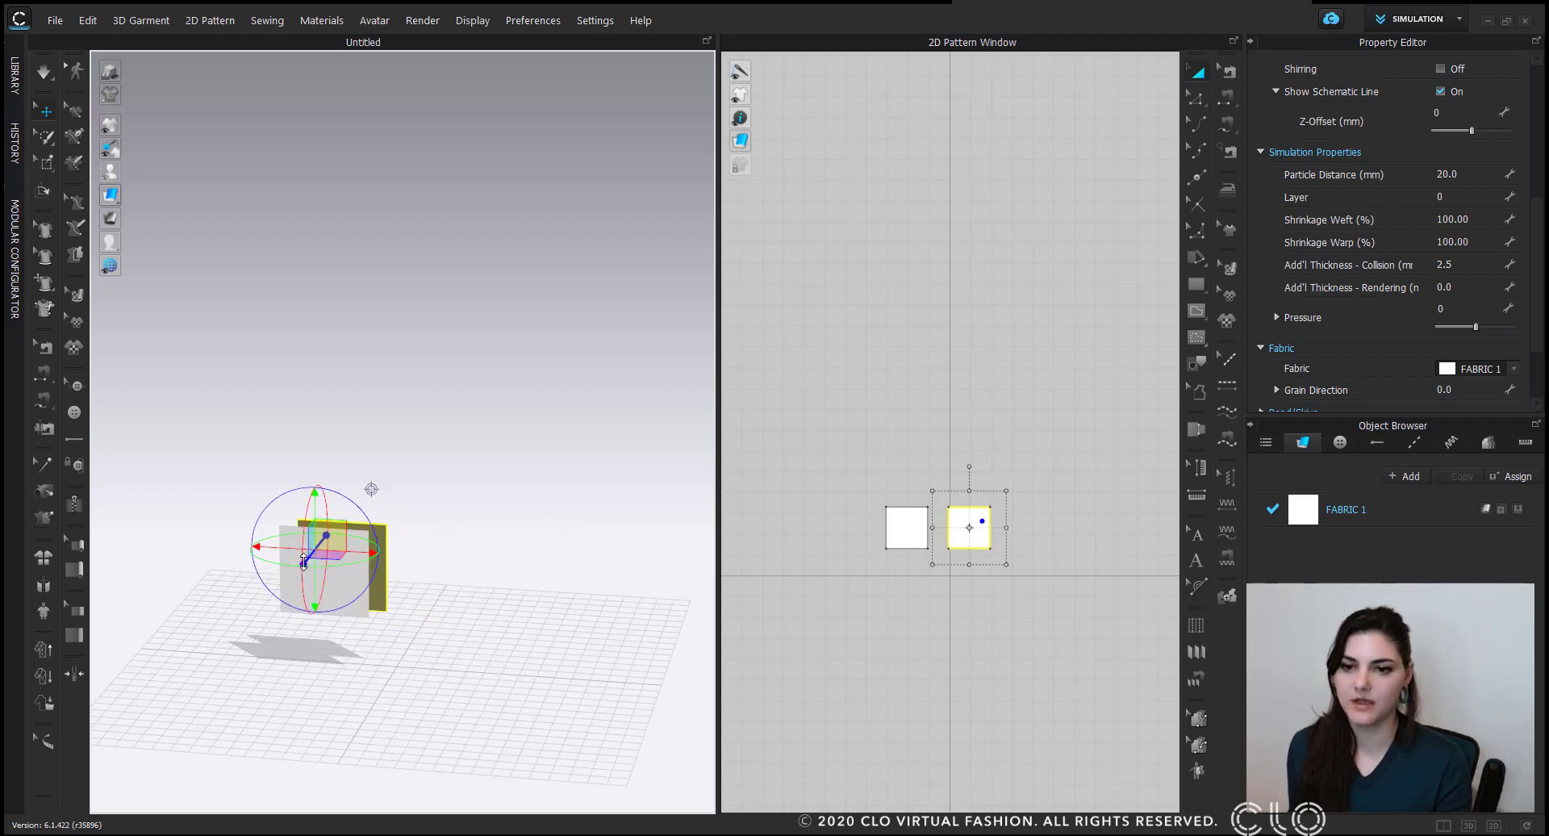
right_click_drag(304, 562, 343, 573)
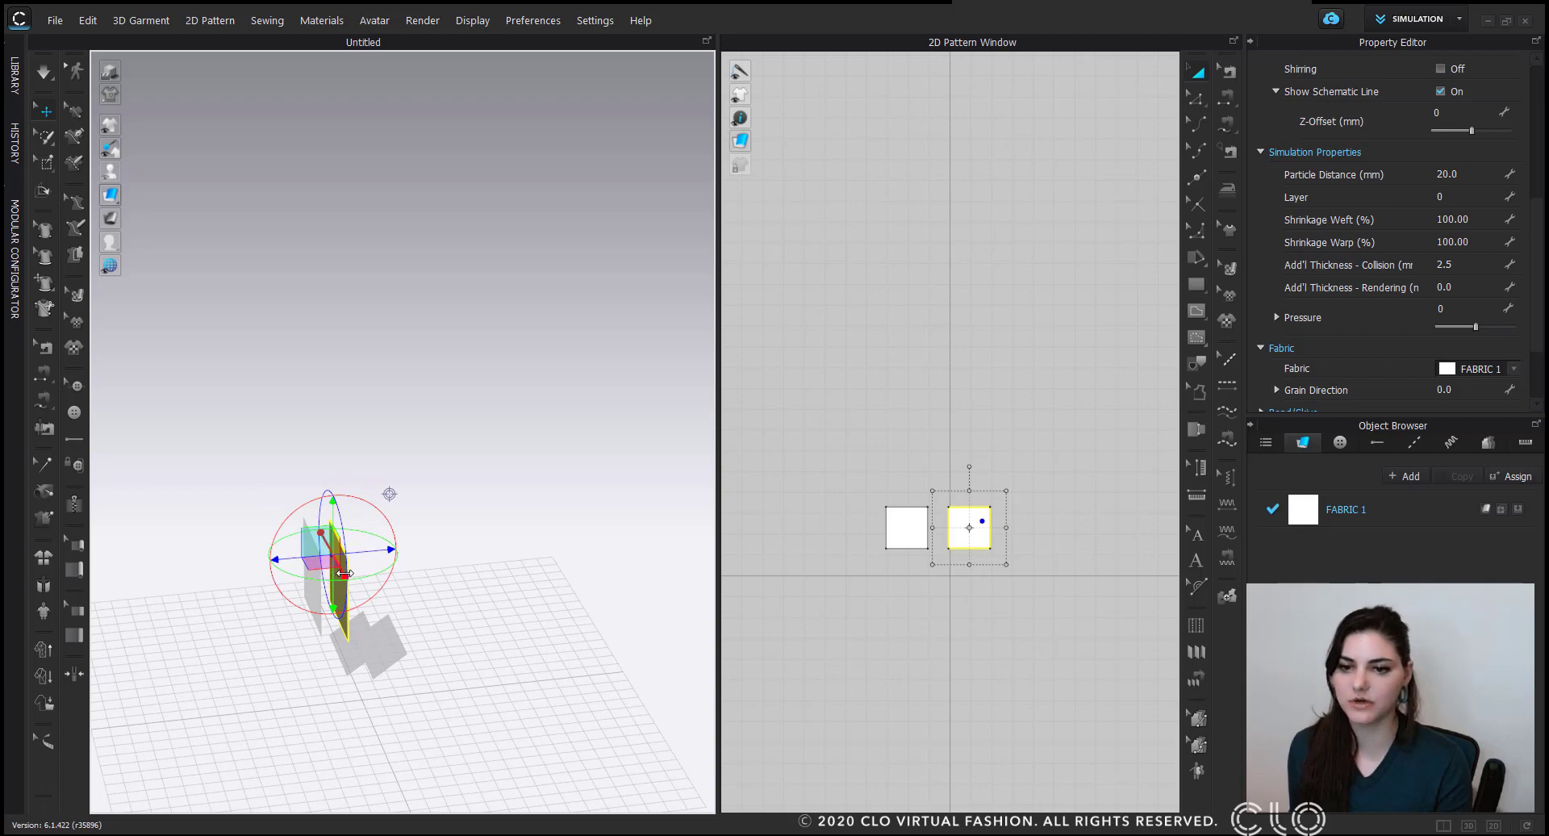
Set the 3D gizmo to World Coordinate.
right_click(423, 414)
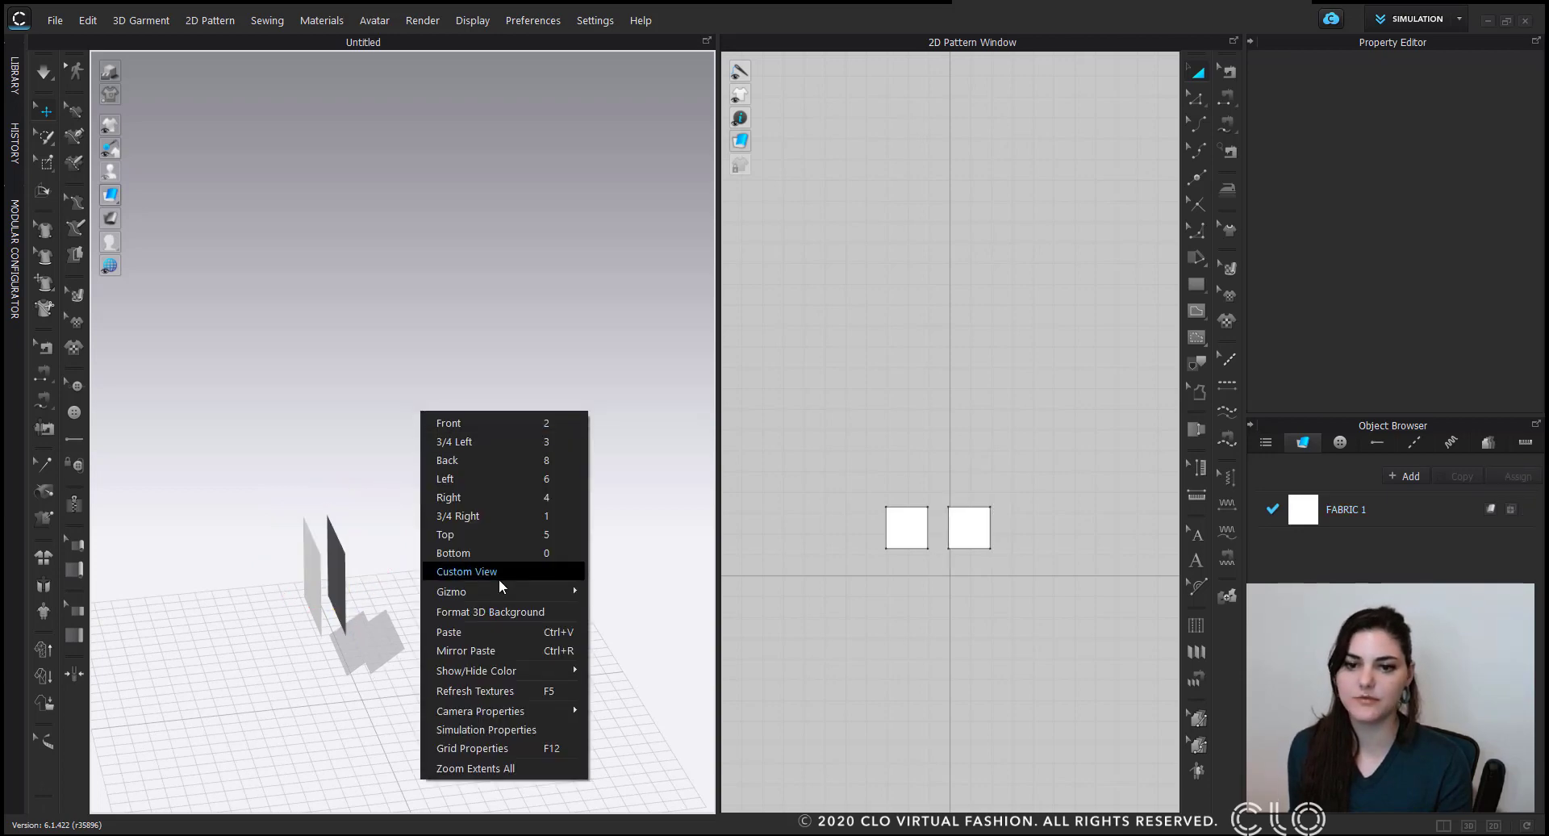
mouse_move(501, 589)
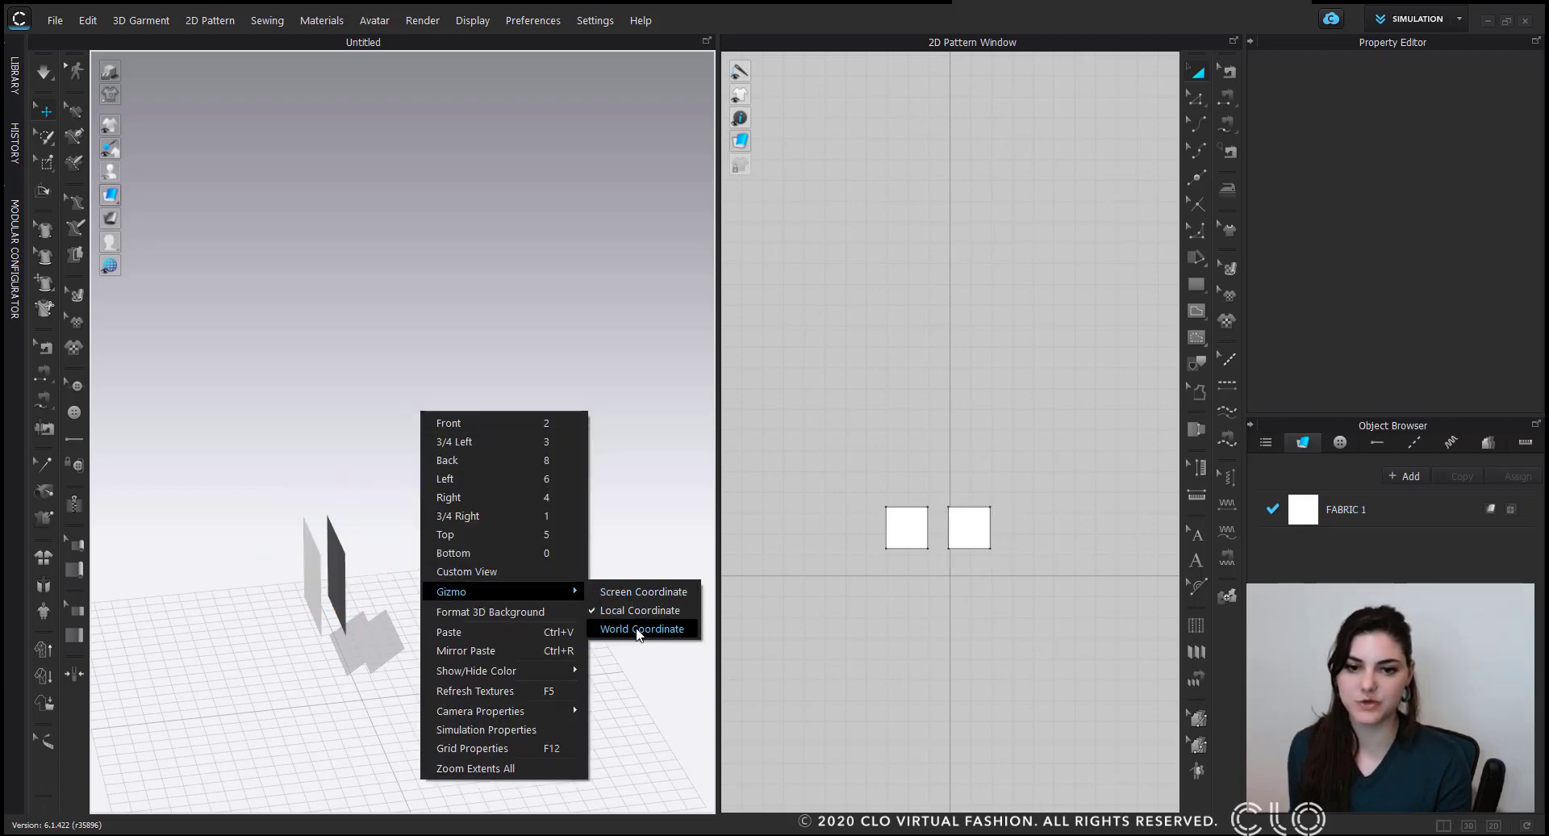
left_click(311, 409)
right_click(398, 356)
left_click(319, 430)
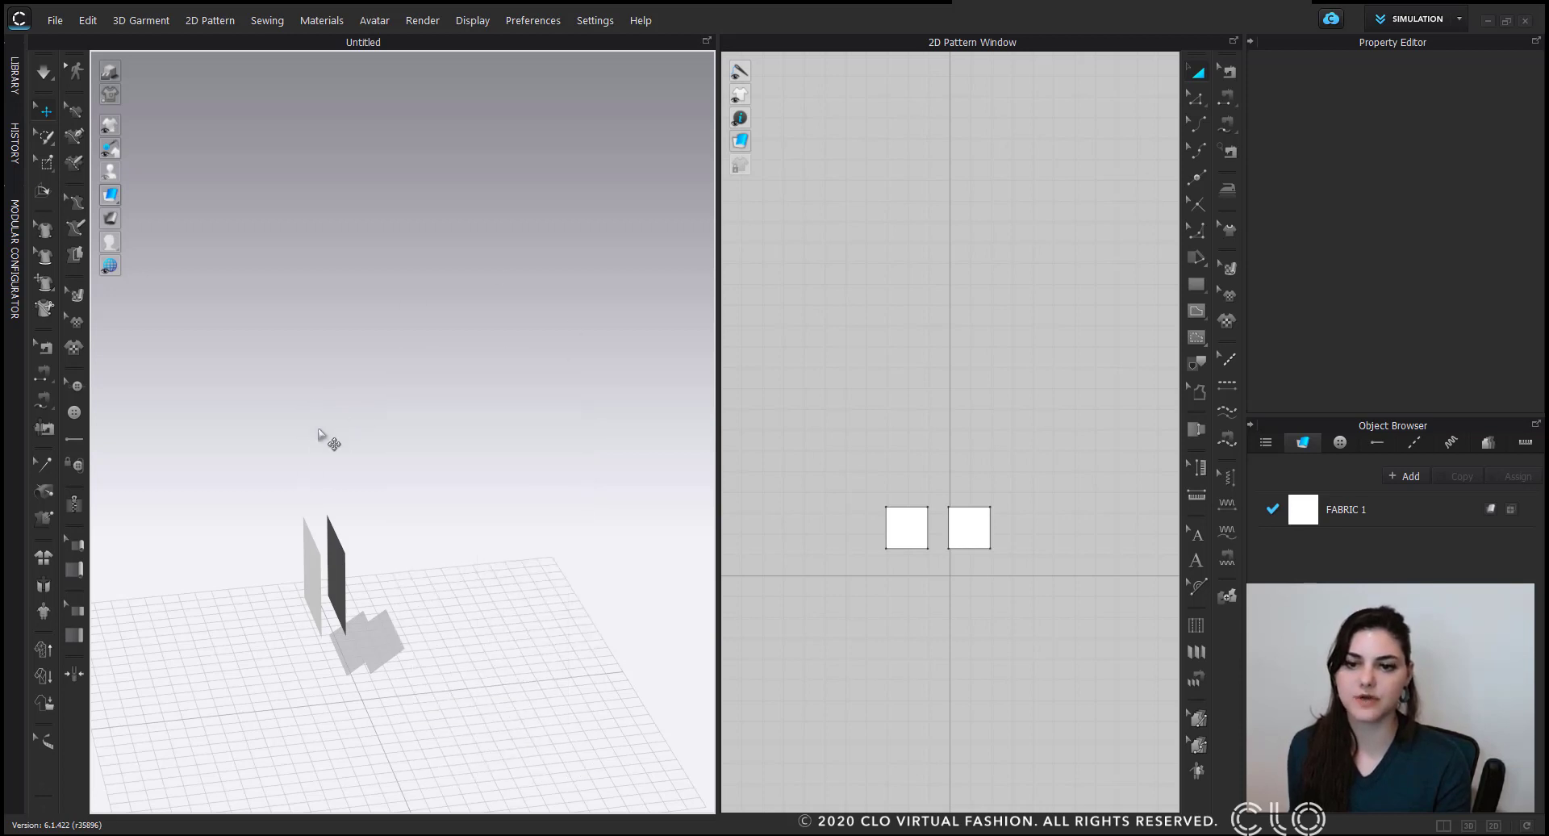
Rotate both squares together so they lie flat, one above the other, and lower them closer to the grid.
left_click(345, 579)
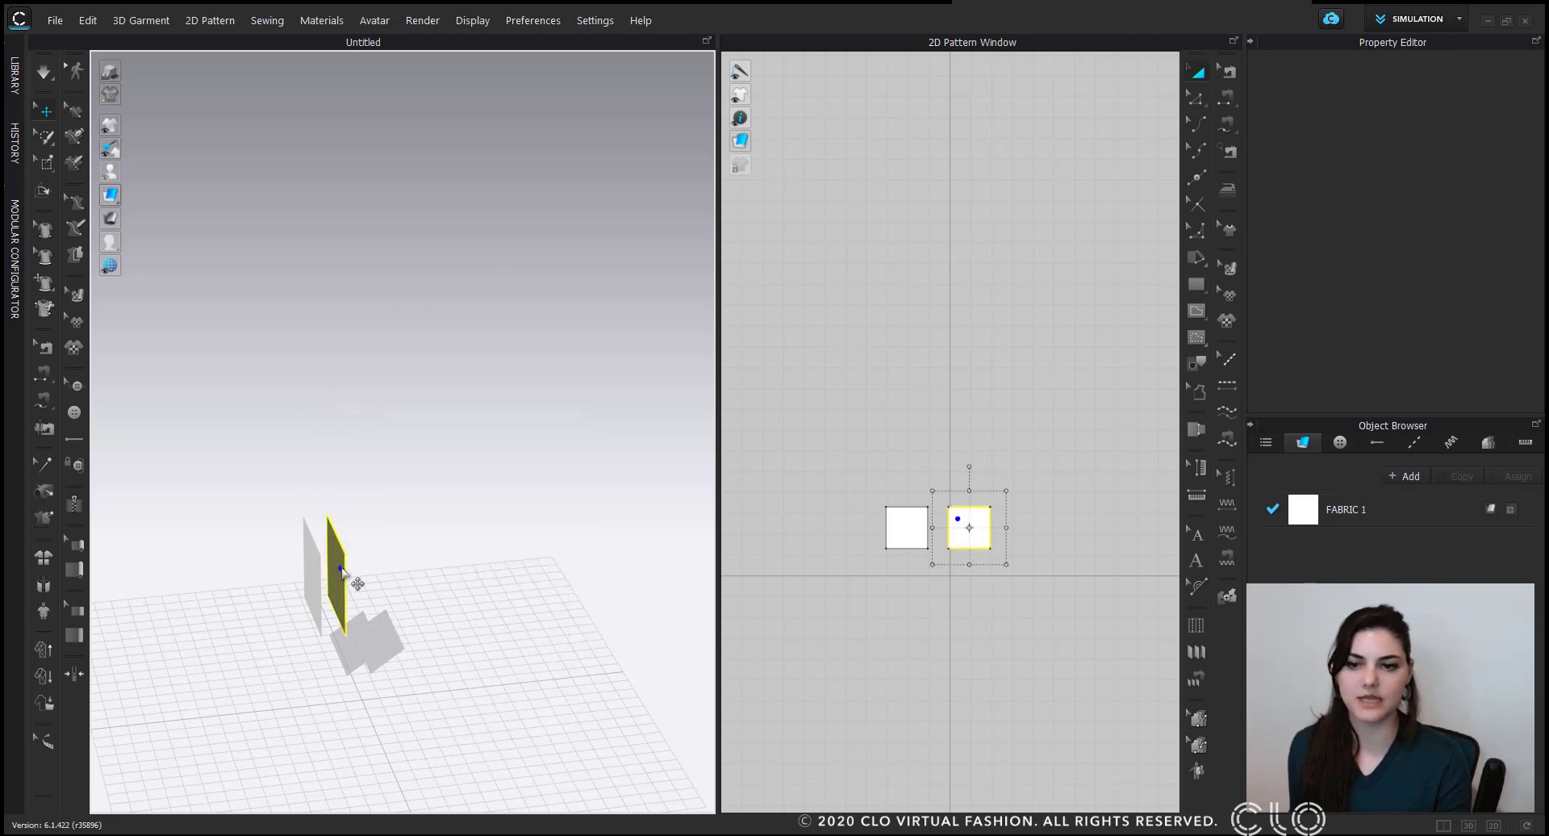
left_click(314, 613, "shift")
left_click_drag(340, 536, 388, 632)
right_click_drag(542, 628, 339, 614)
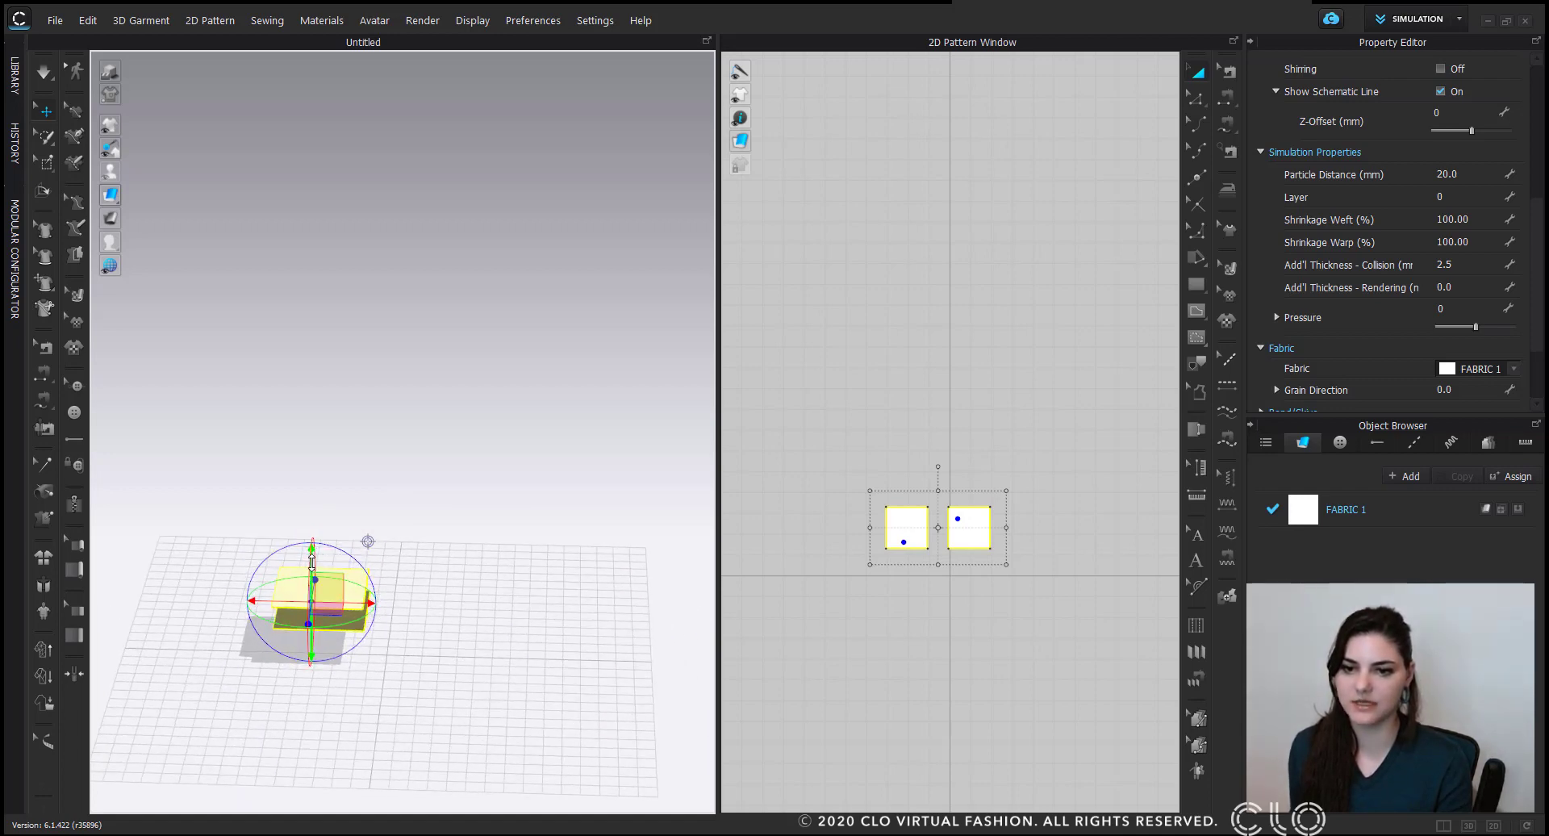
left_click_drag(312, 554, 335, 592)
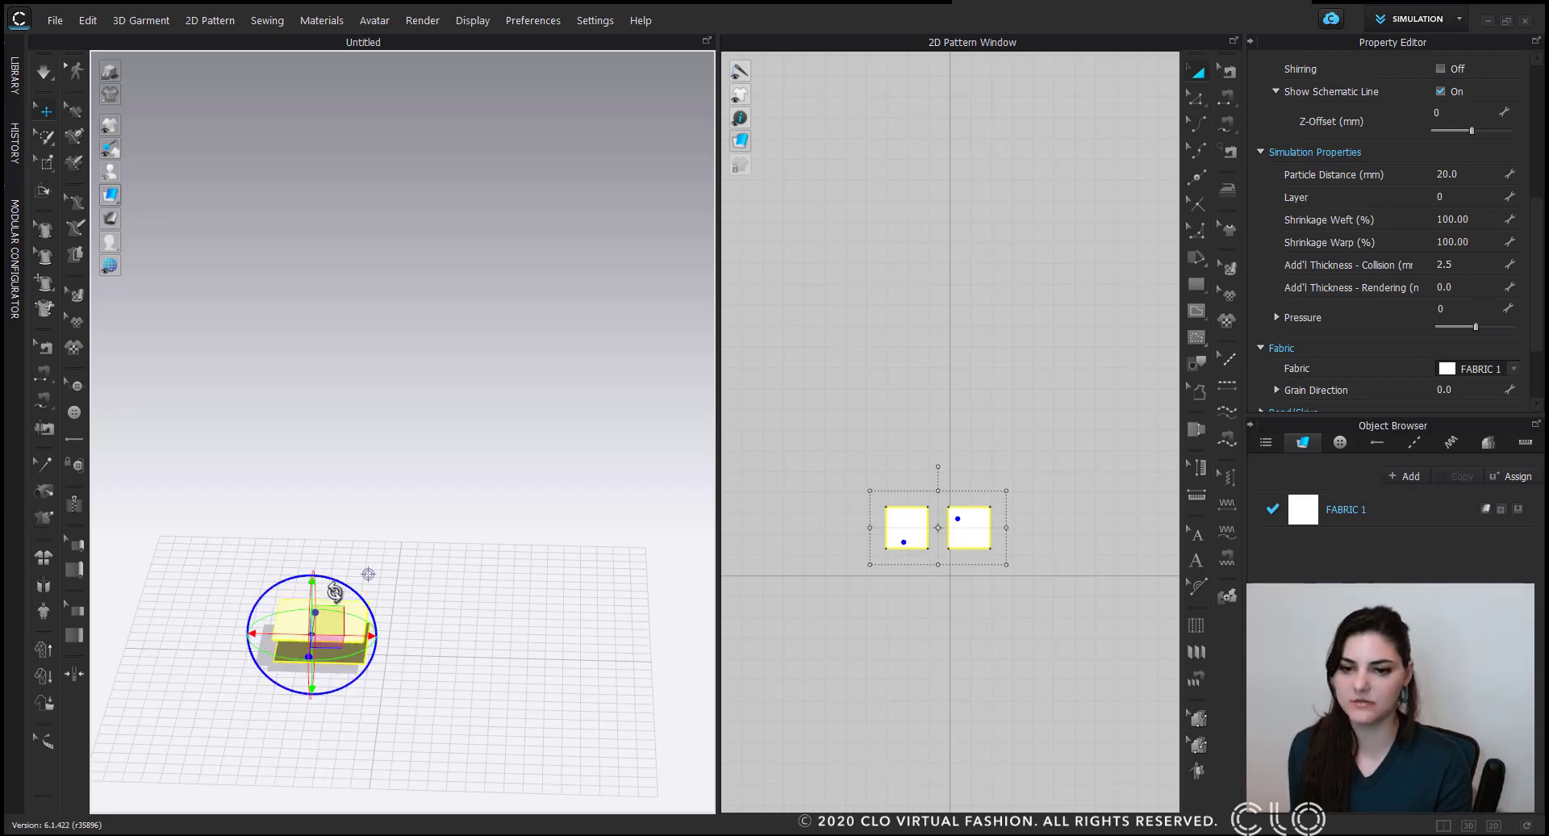
Sew the two squares together with Segment Sewing along their facing inner edges and along their bottom edges.
scroll(331, 599, "up", 2)
middle_click_drag(332, 599, 463, 363)
scroll(460, 391, "up", 2)
right_click_drag(460, 391, 450, 420)
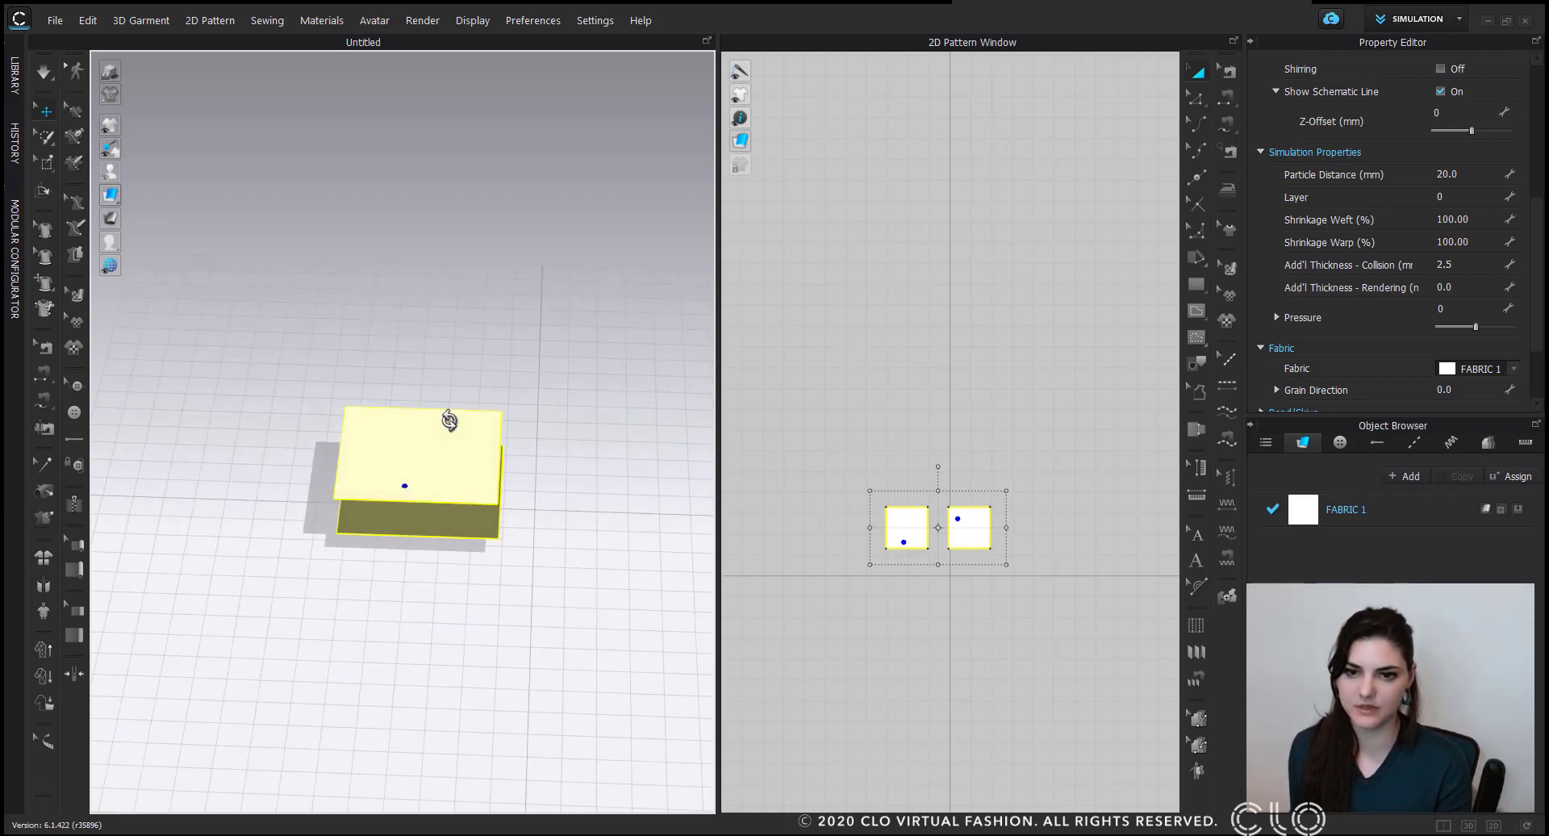
scroll(449, 422, "up", 5)
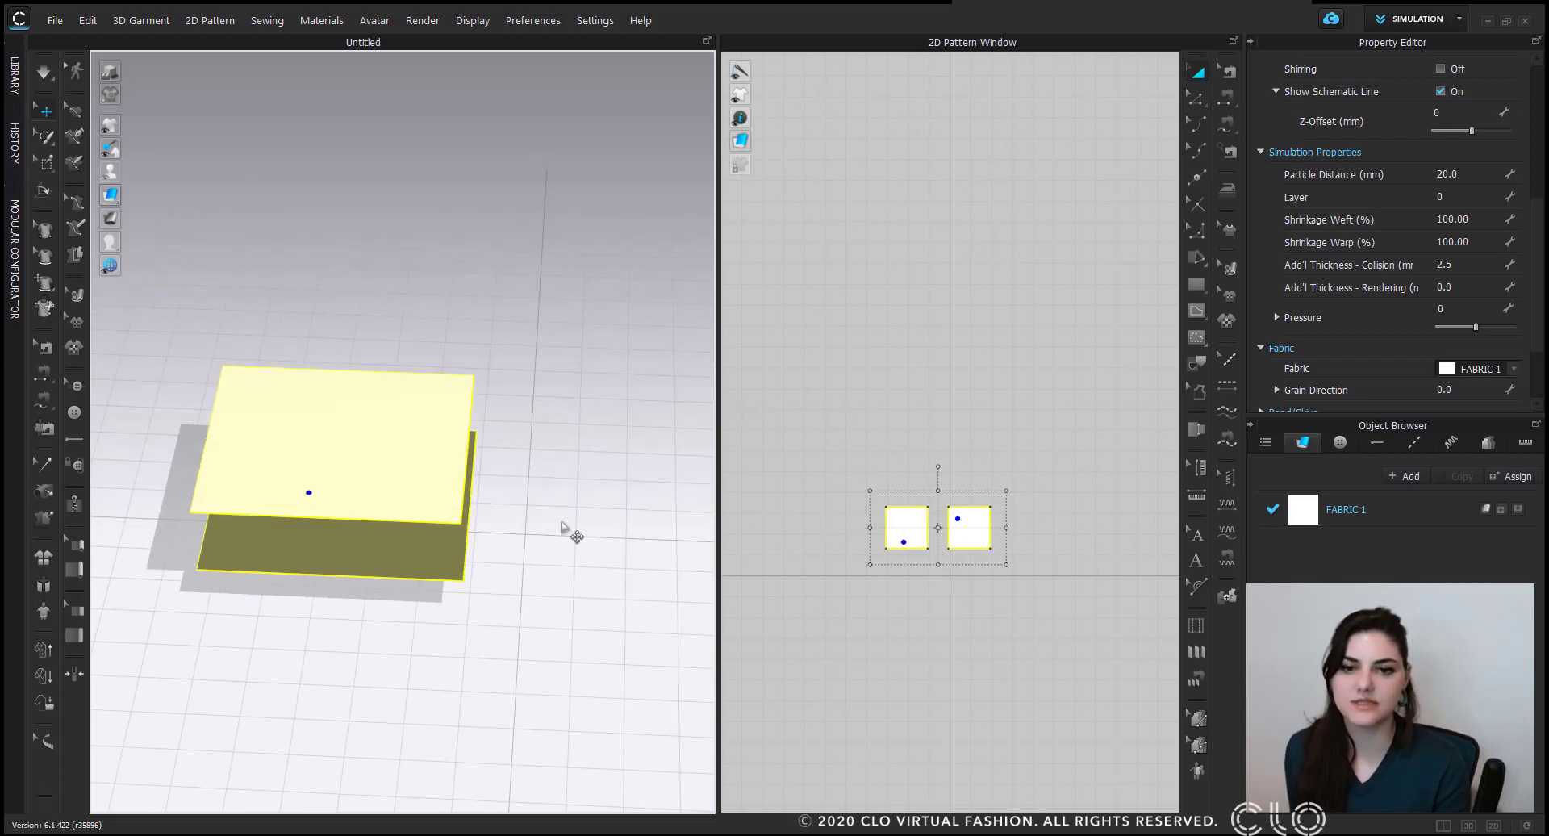
scroll(940, 526, "up", 5)
middle_click_drag(940, 526, 975, 354)
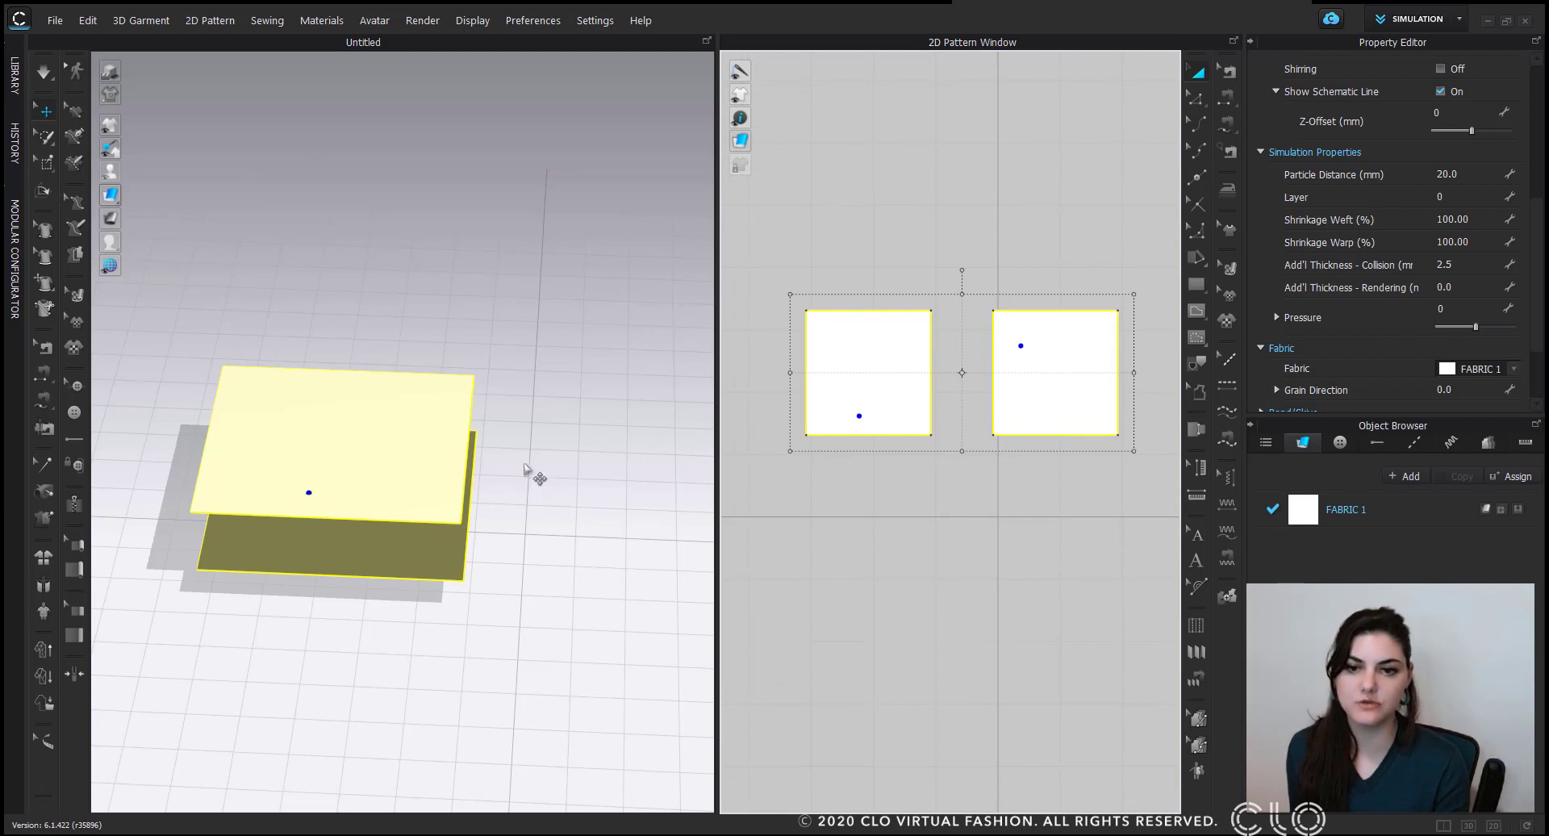
key("n")
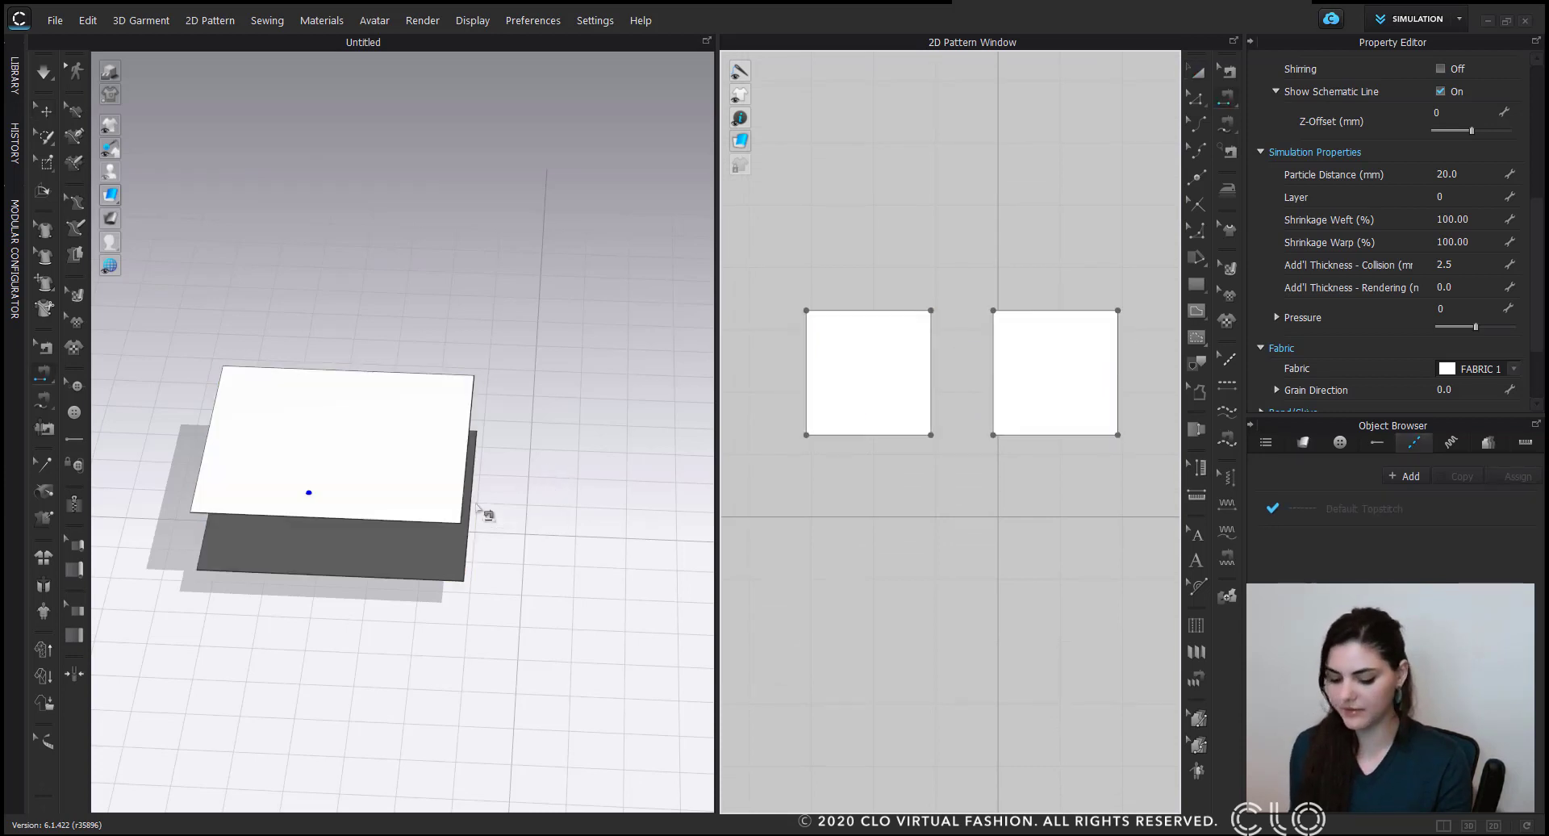
left_click(1228, 99)
left_click(468, 464)
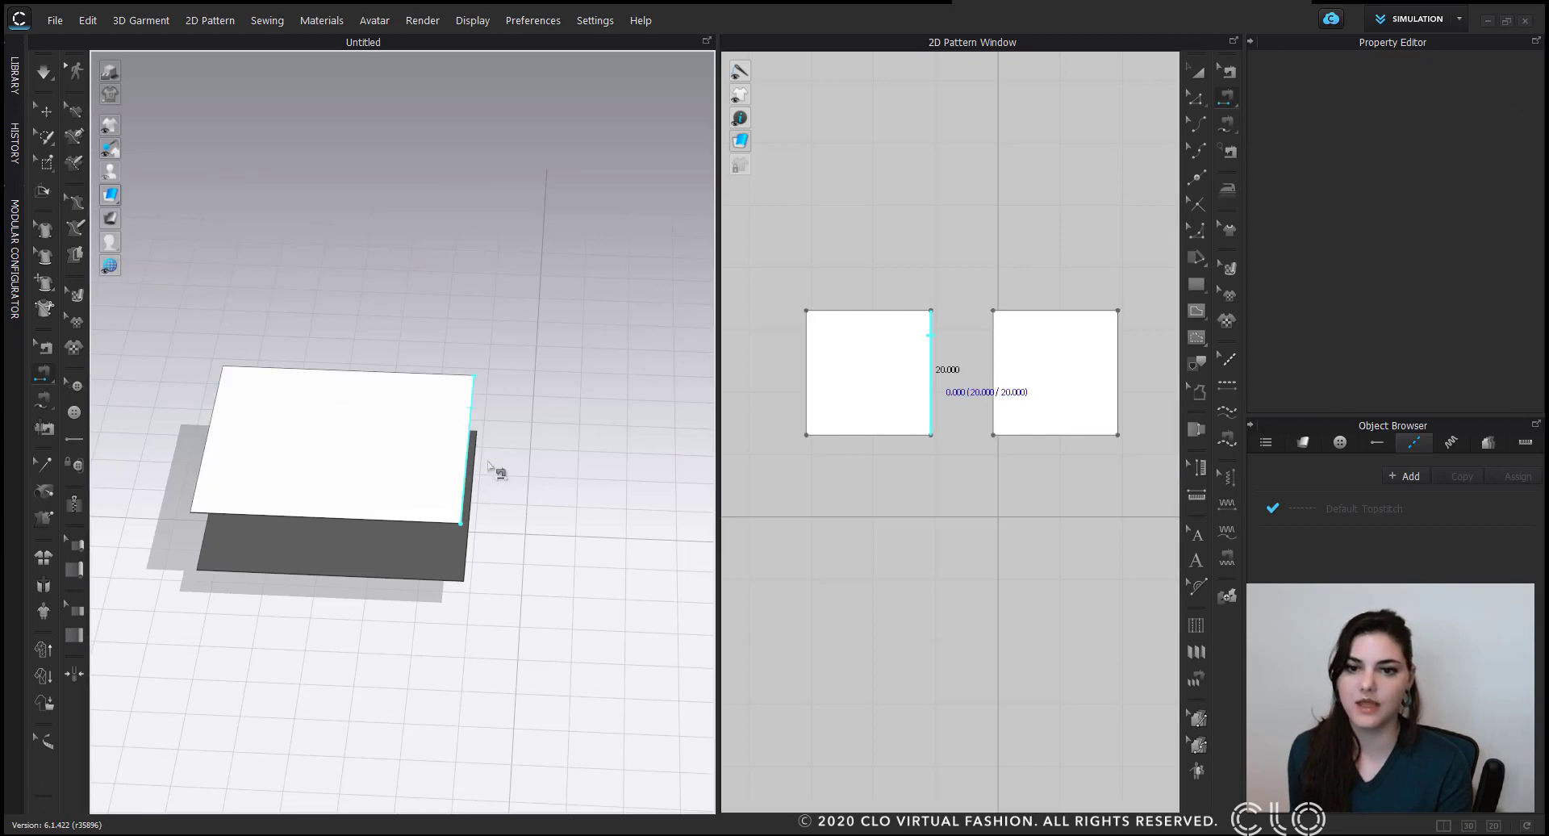
left_click(478, 489)
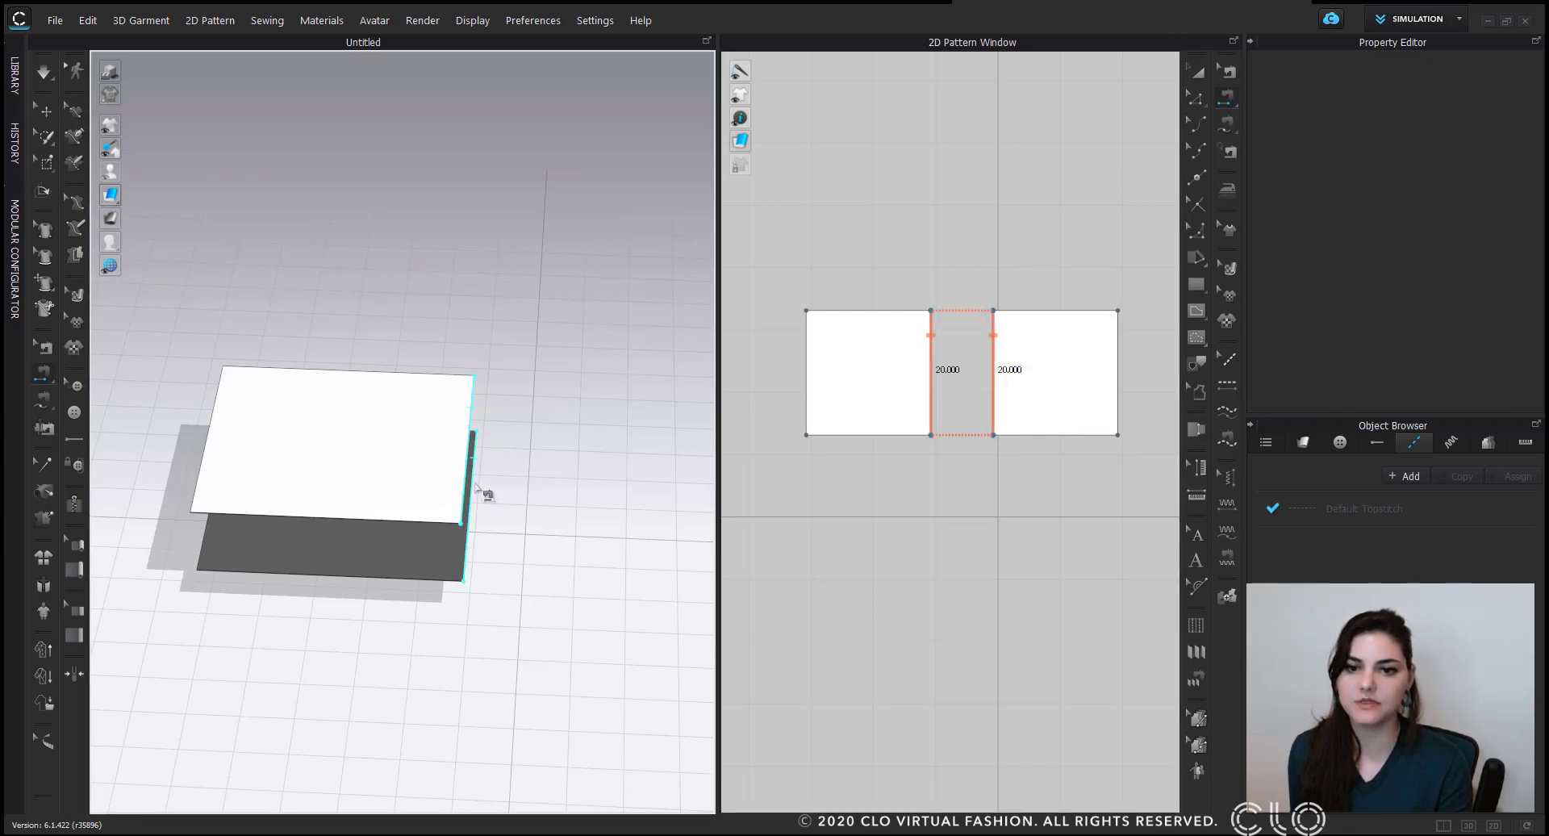
left_click(381, 521)
left_click(389, 579)
Sew the two squares' outer side edges together, and their top edges together, to close all four sides.
middle_click_drag(395, 557, 283, 537)
left_click(282, 537)
left_click(310, 606)
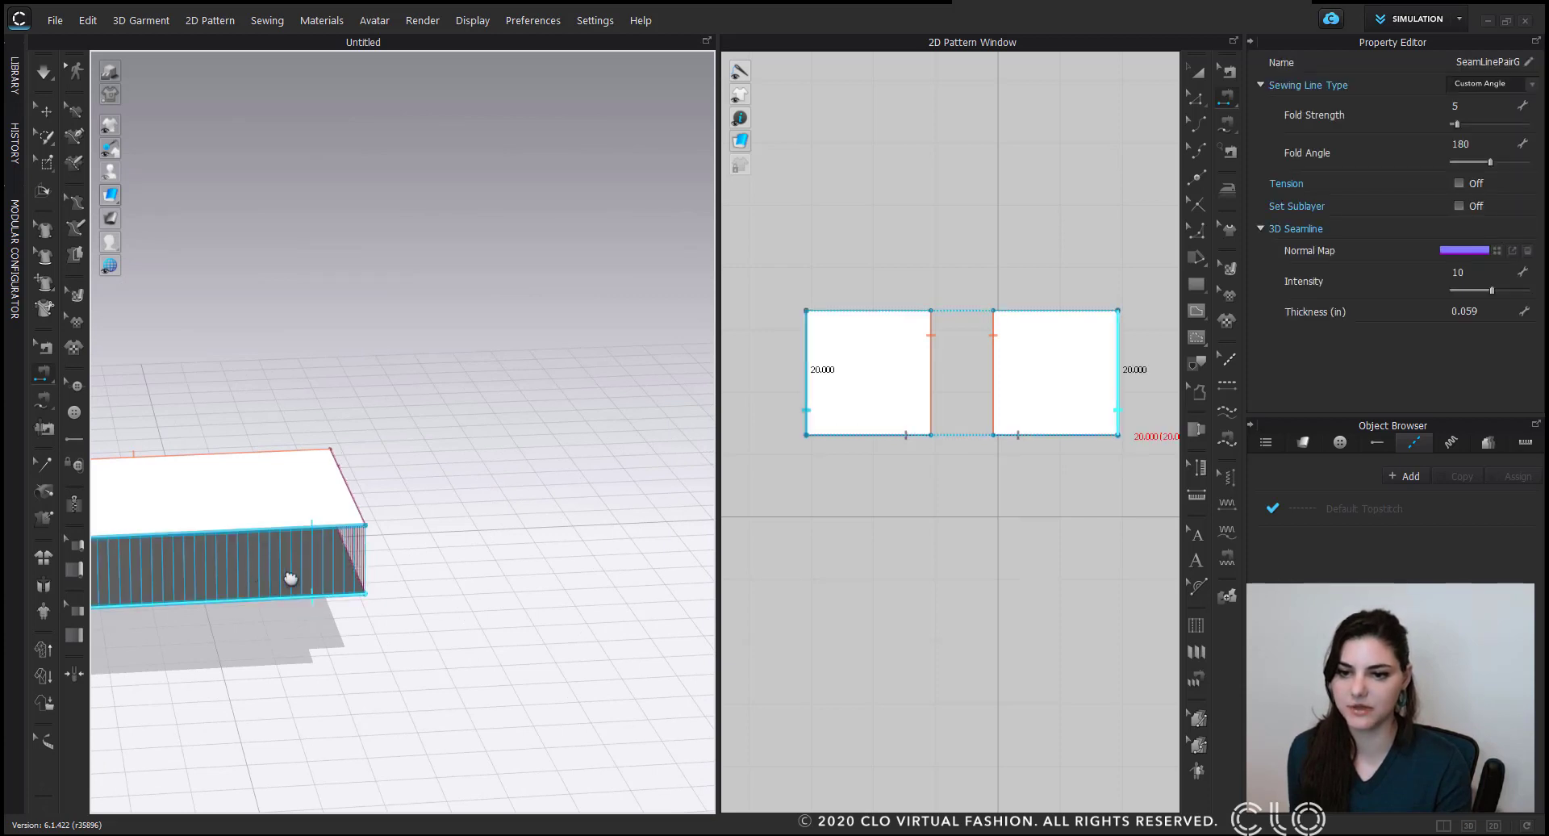
right_click_drag(287, 577, 536, 570)
left_click(536, 565)
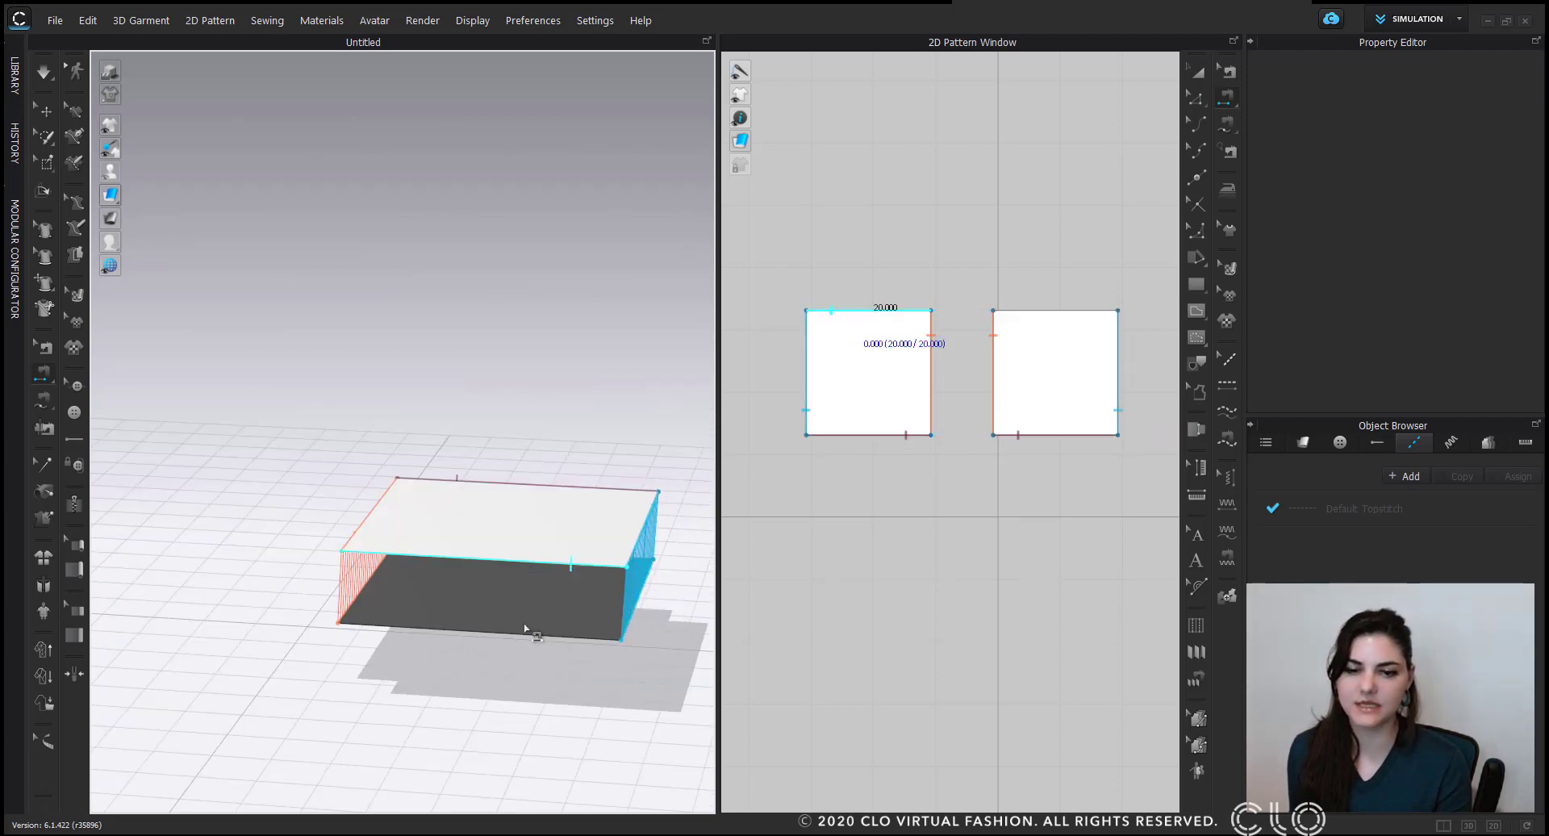
left_click(536, 637)
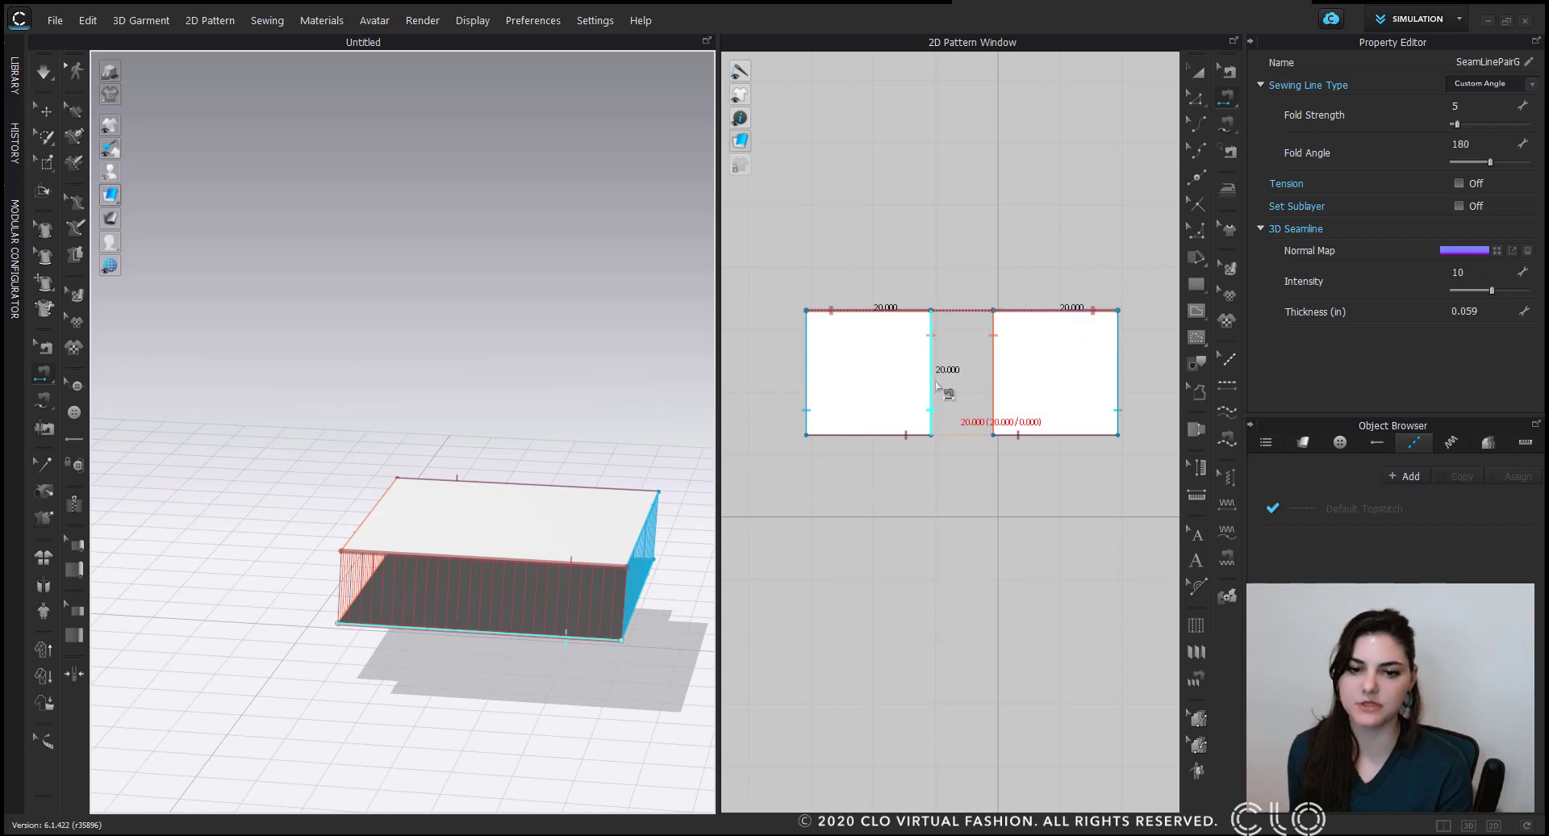
Run the simulation so the seams pull the two sewn squares together into a pillow shape.
right_click_drag(481, 595, 353, 469)
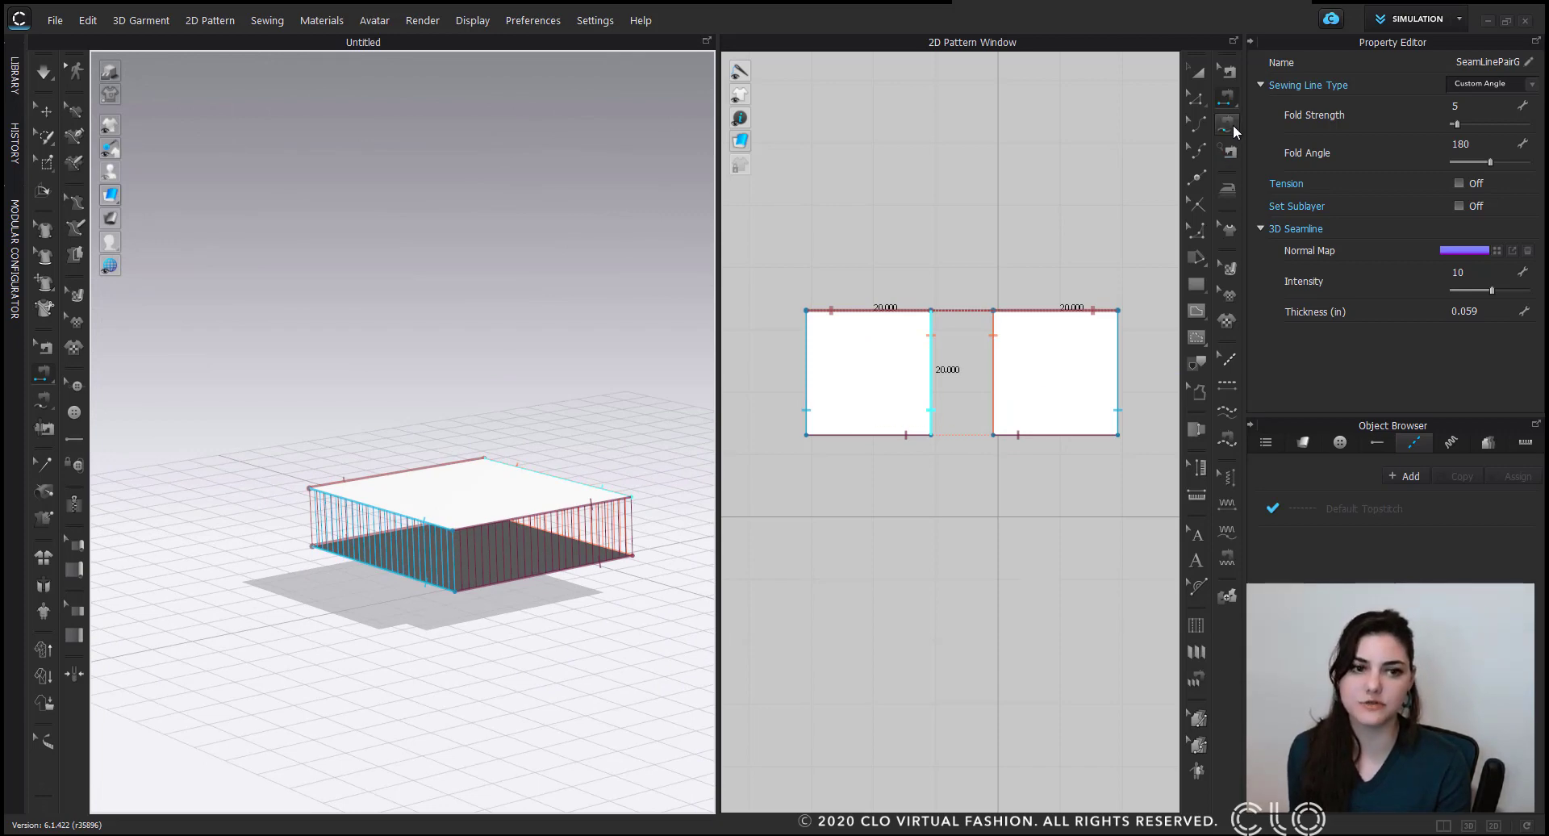
left_click(1228, 95)
right_click_drag(670, 425, 564, 423)
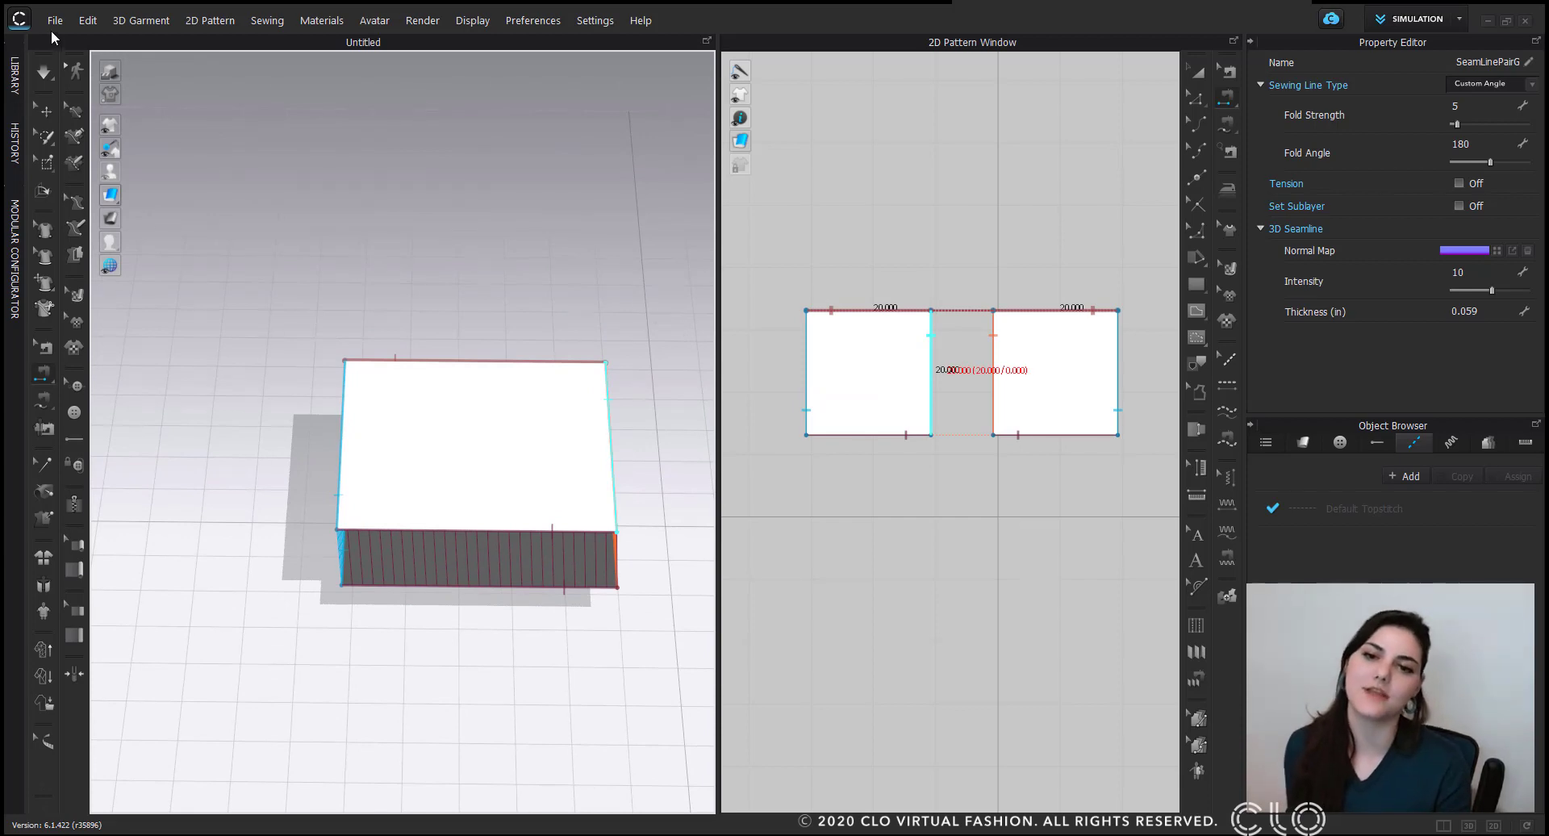
left_click(44, 73)
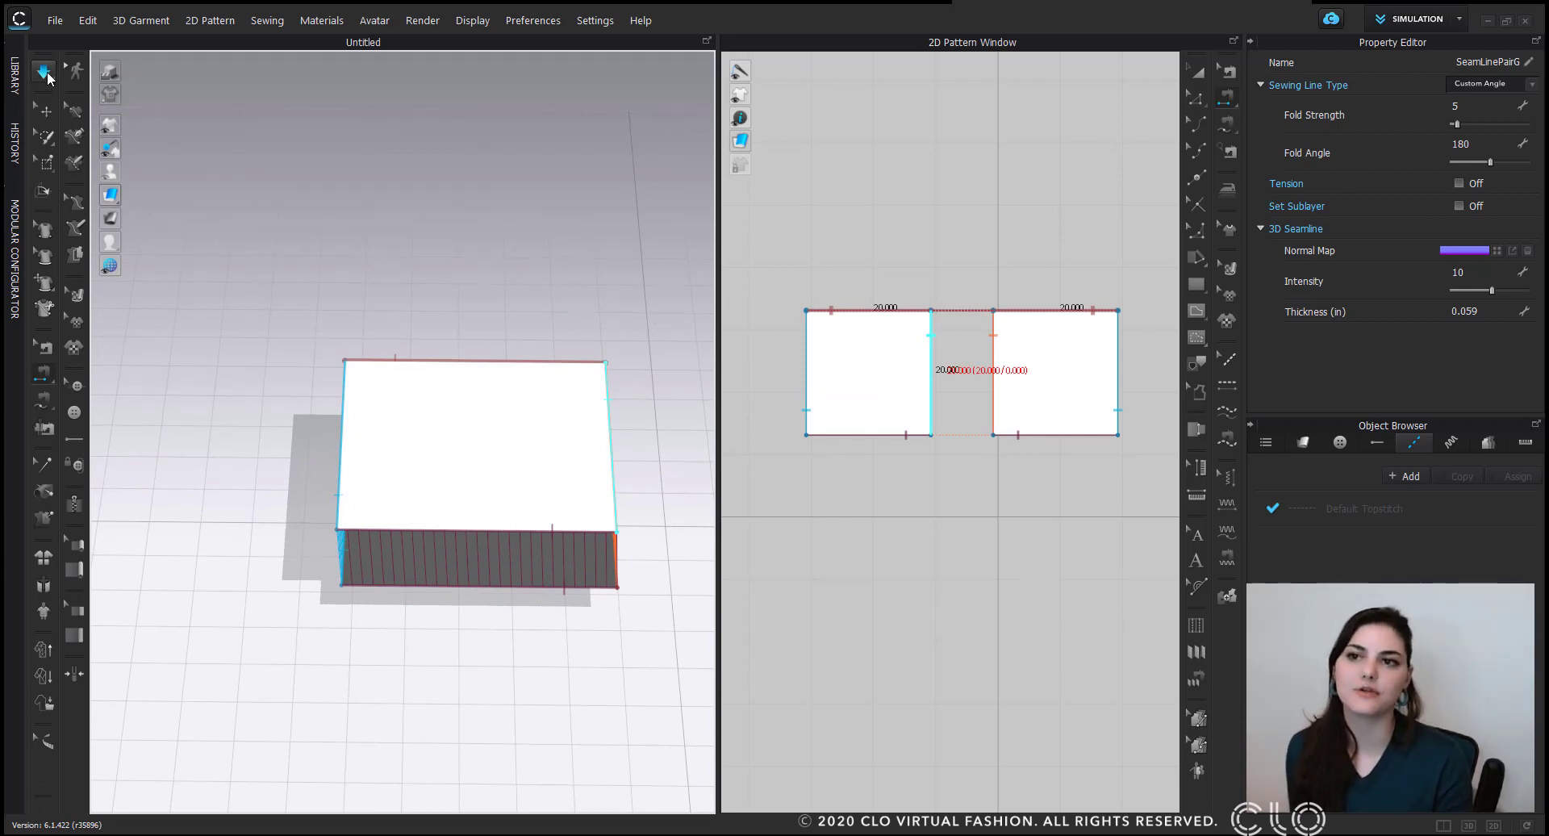
left_click(46, 76)
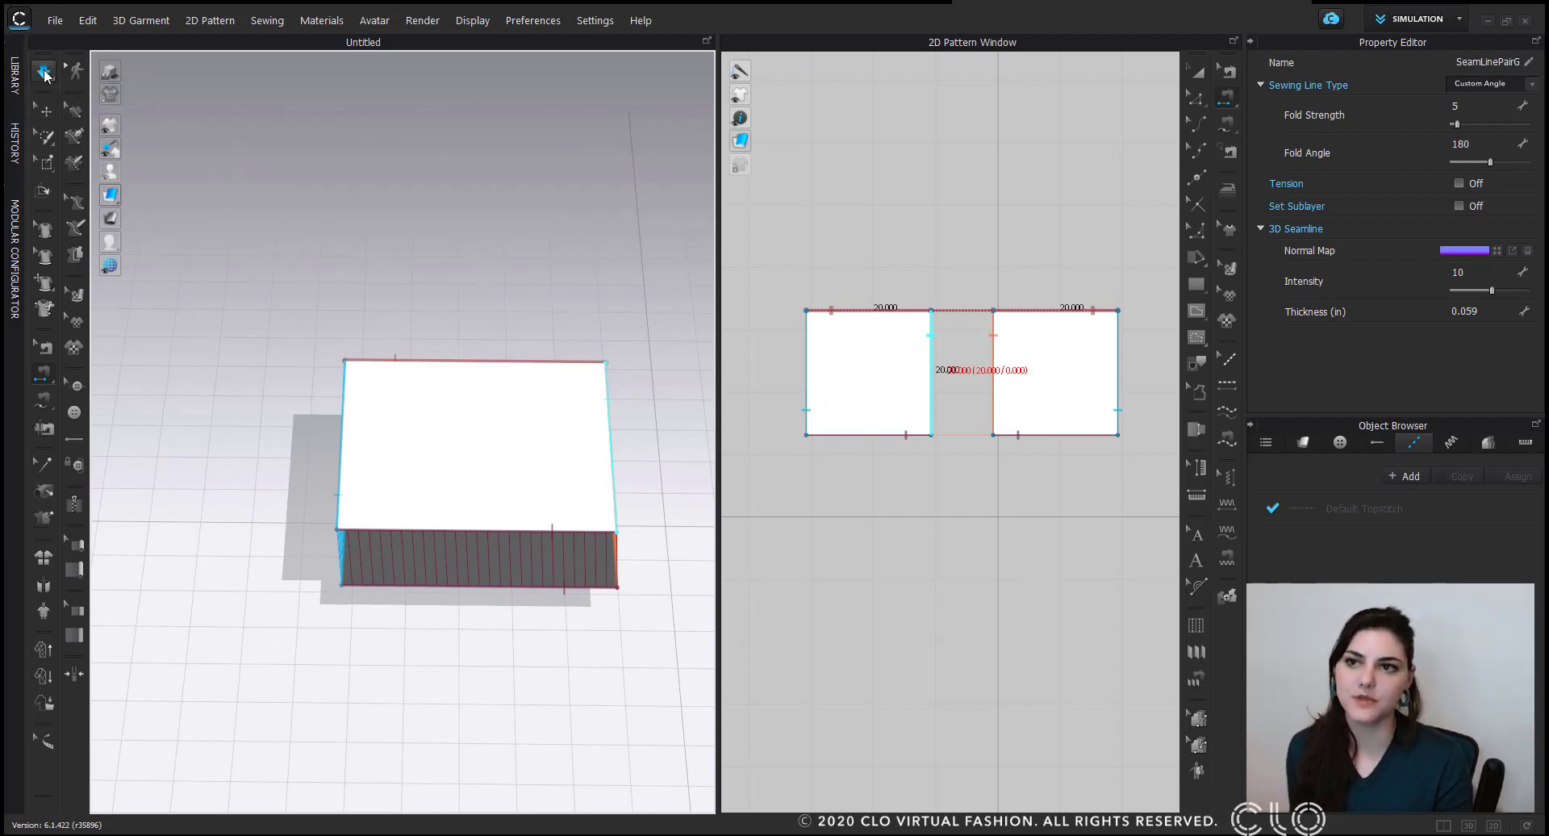
left_click(44, 73)
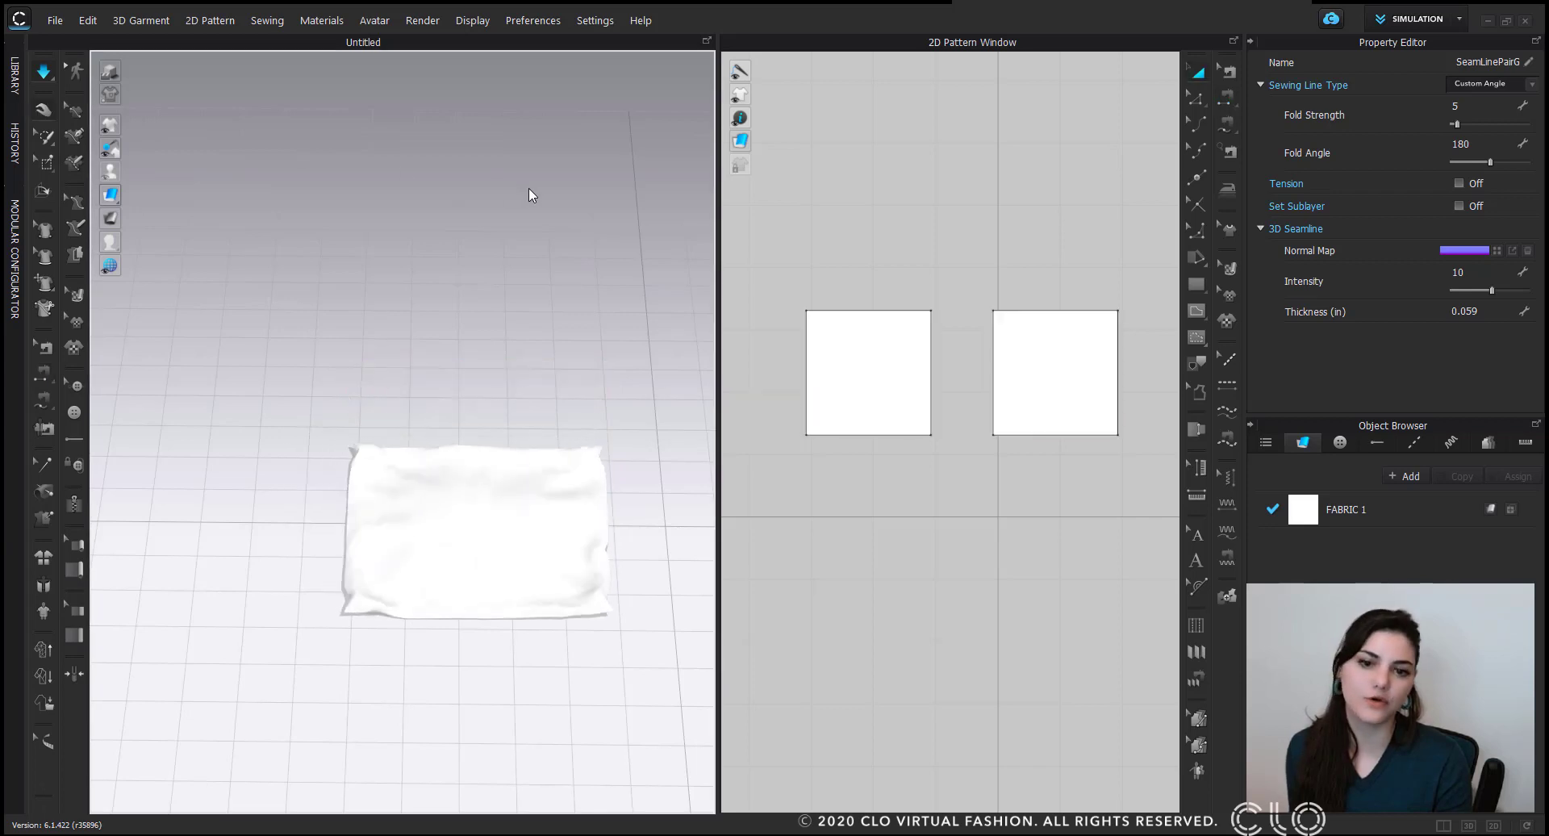
Examine the simulated pillow's surface and seams up close in 3D.
scroll(549, 442, "up", 2)
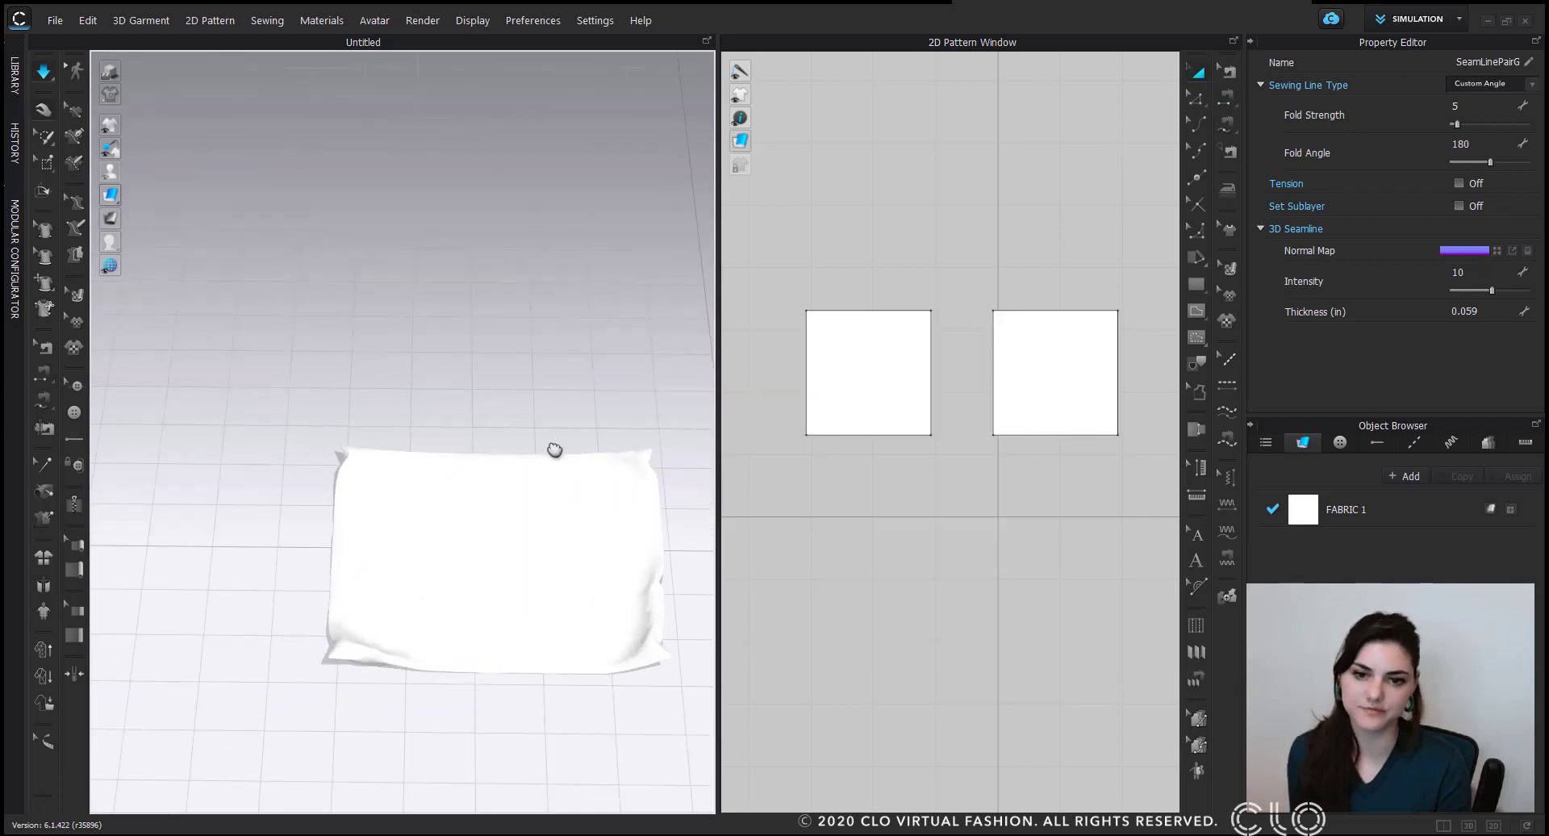
middle_click_drag(548, 448, 487, 398)
right_click_drag(487, 398, 496, 413)
middle_click_drag(496, 414, 481, 464)
scroll(483, 591, "up", 2)
middle_click_drag(487, 526, 487, 606)
right_click_drag(487, 605, 485, 479)
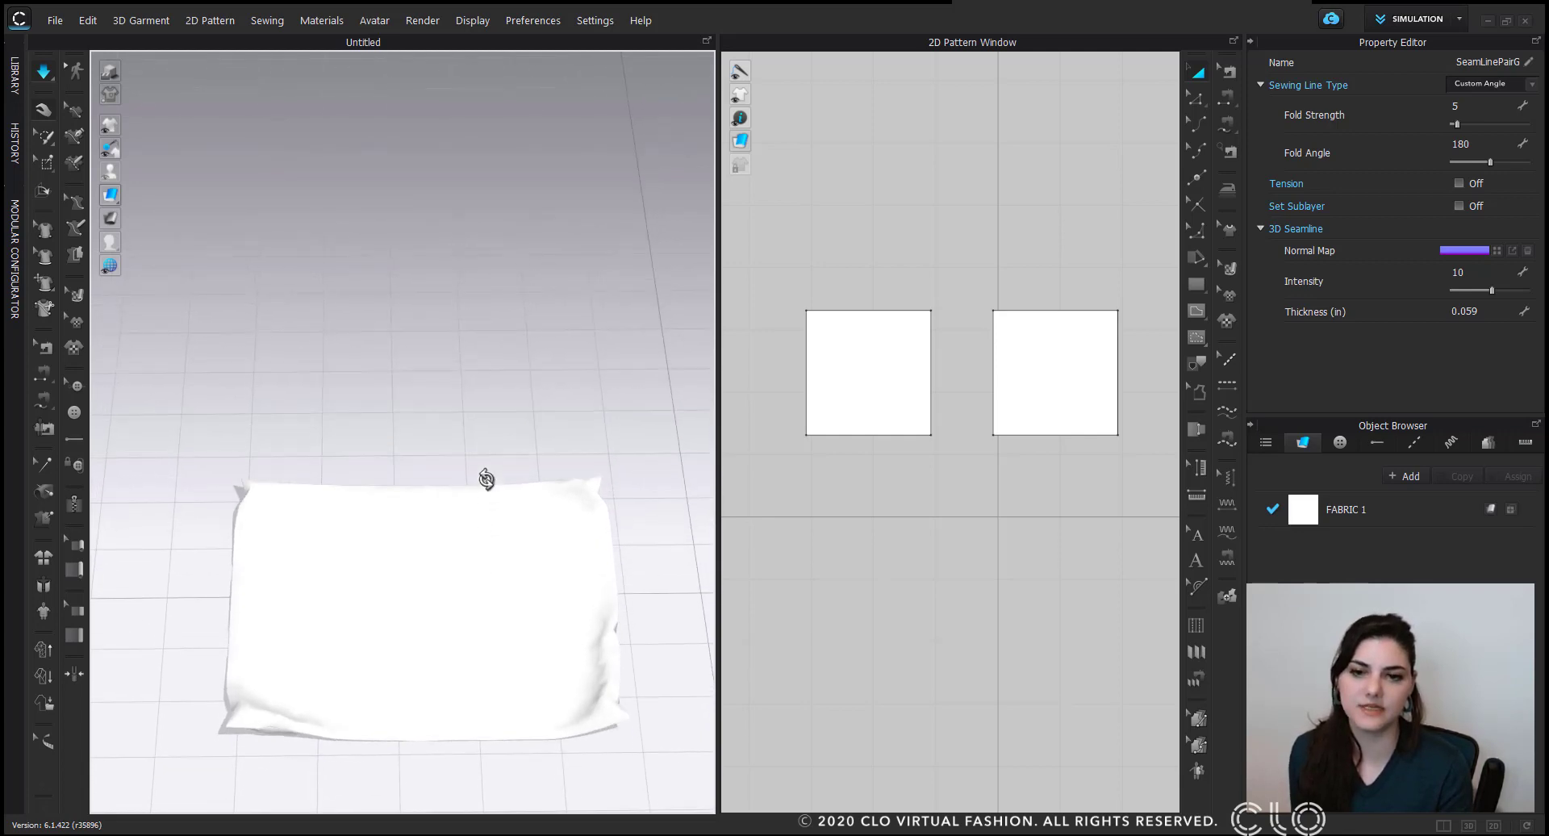
Select both square pattern pieces and look through their line and simulation properties.
middle_click_drag(492, 516, 505, 403)
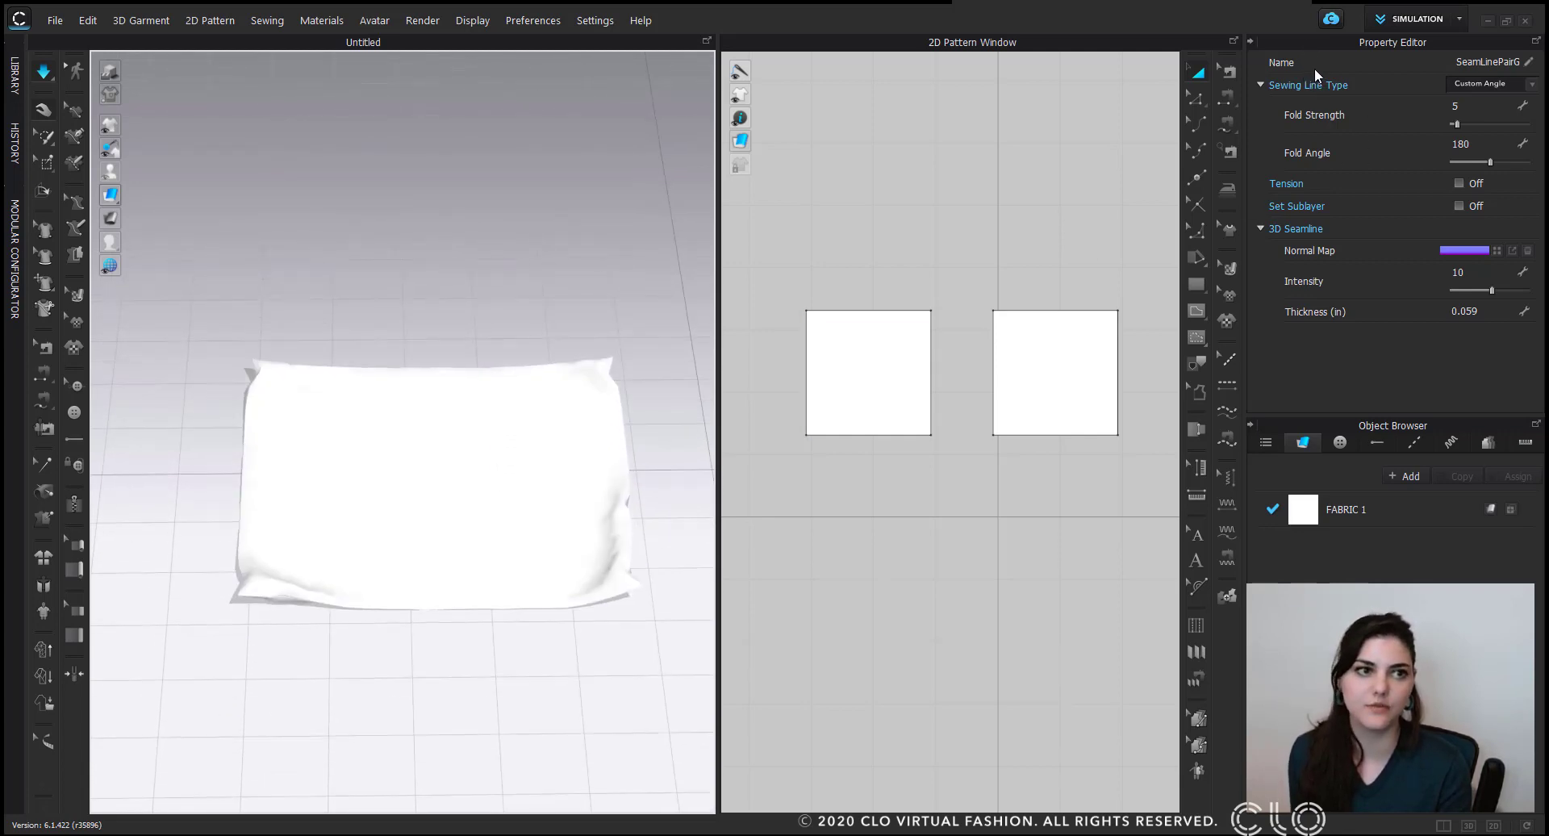
left_click(1073, 363)
left_click(919, 355, "shift")
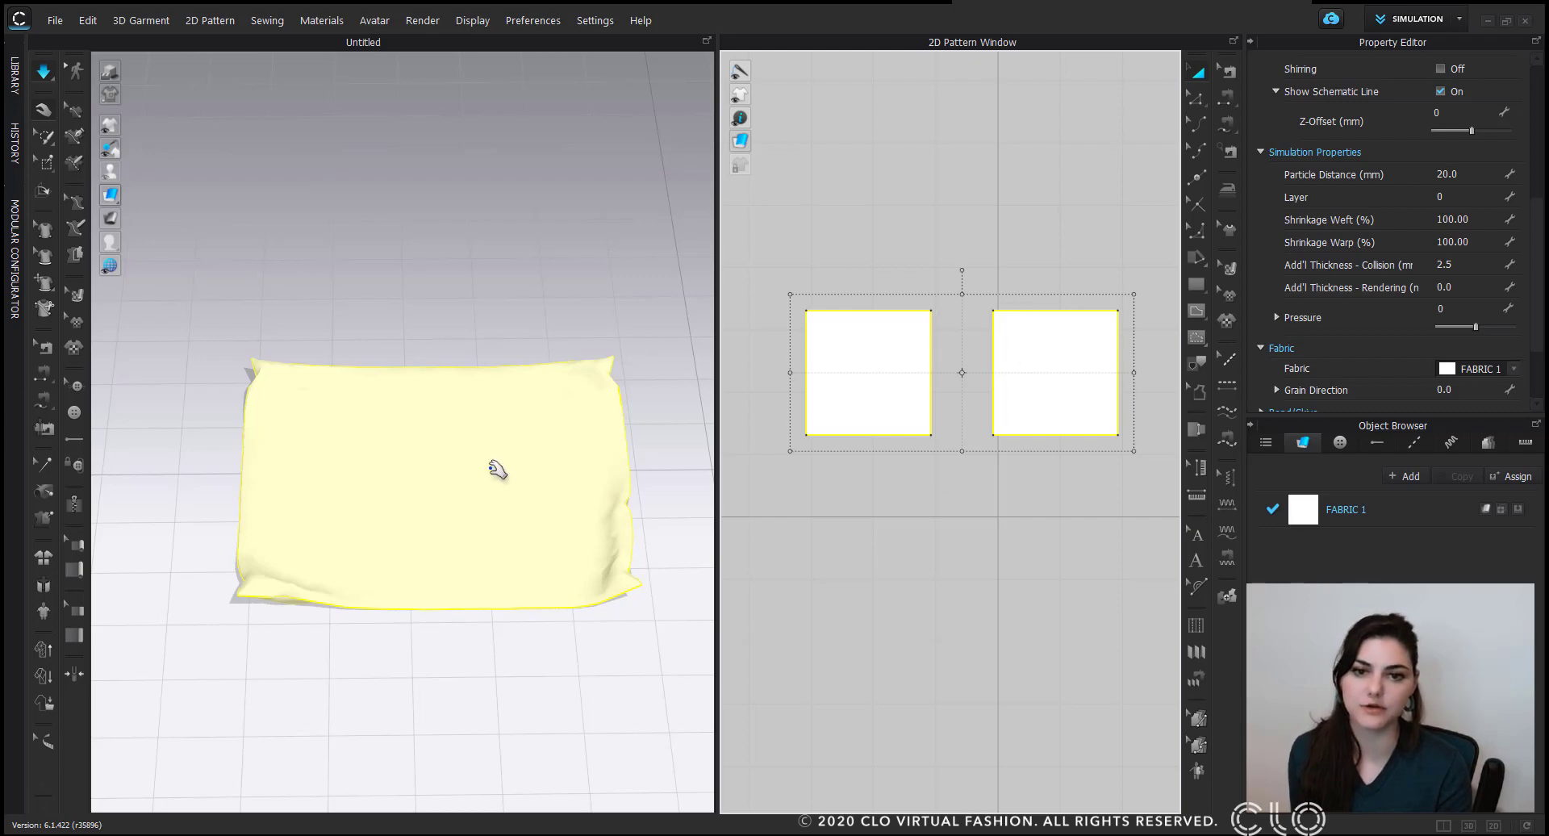
key("n")
left_click(1026, 311)
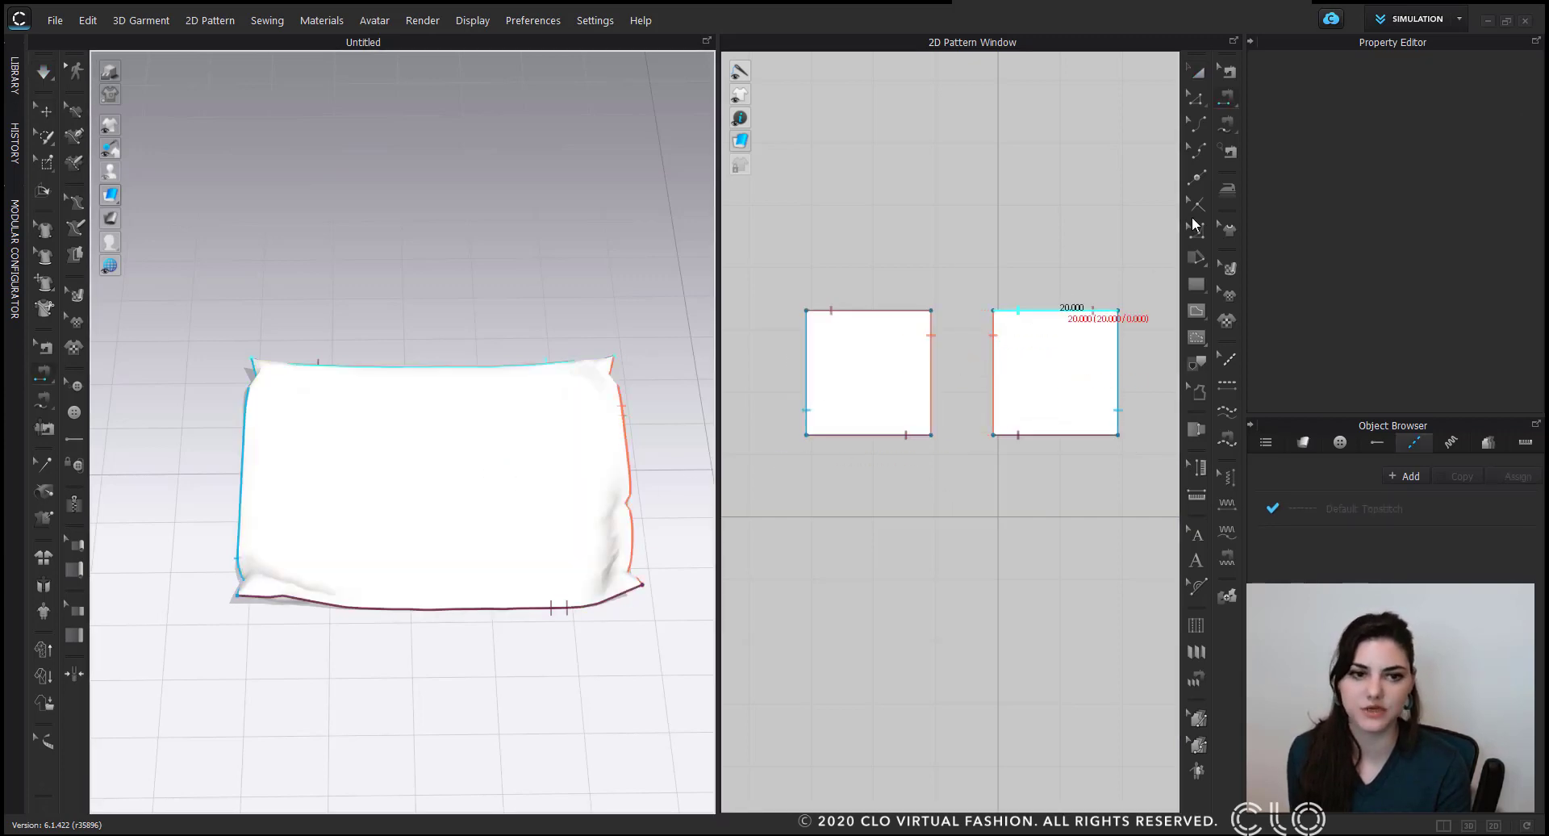
left_click(1198, 74)
left_click(1023, 360)
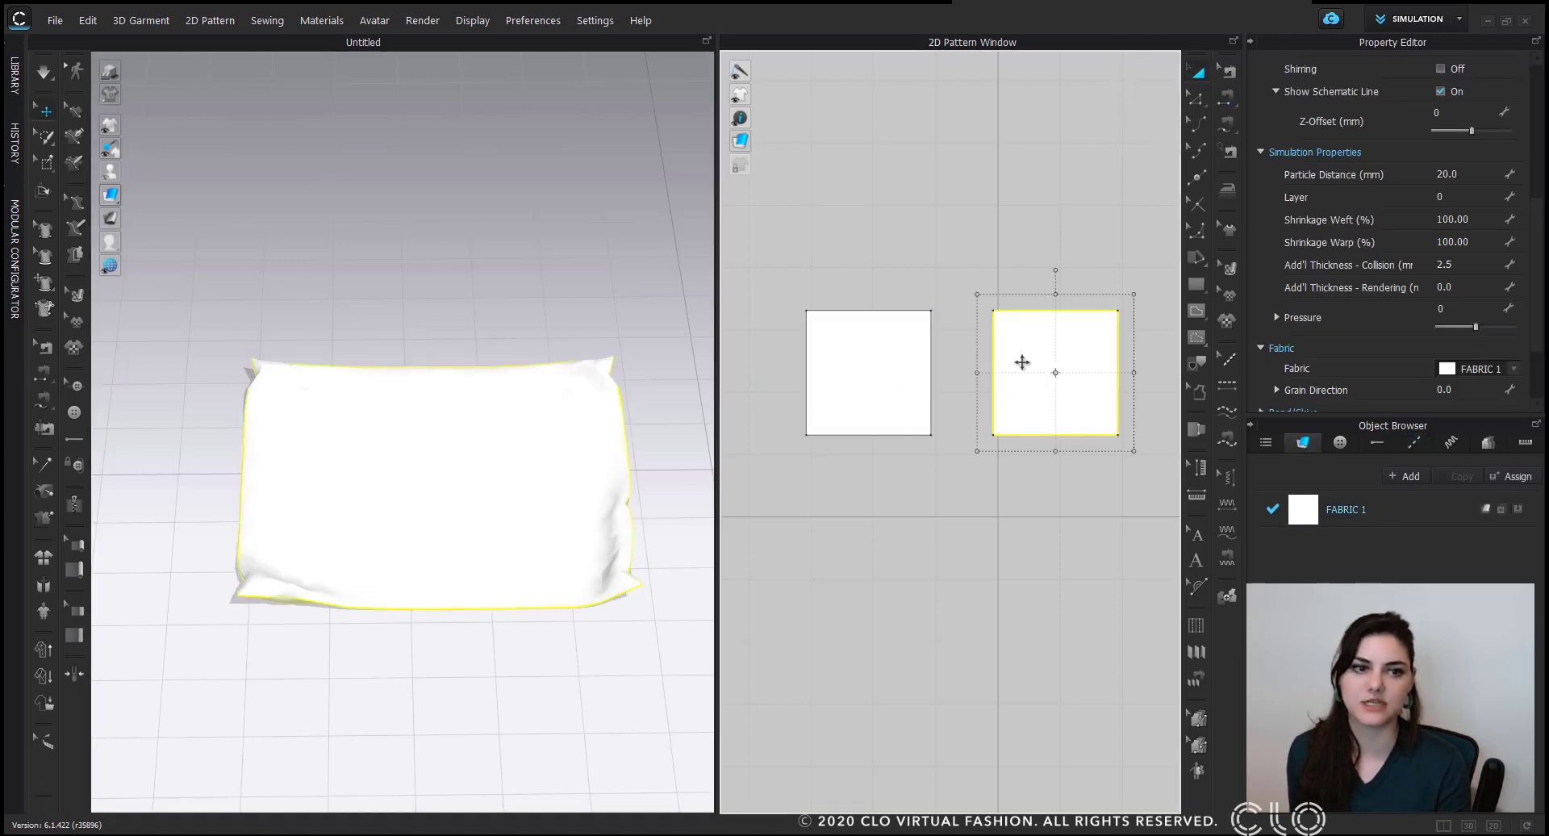
key("ctrl+a")
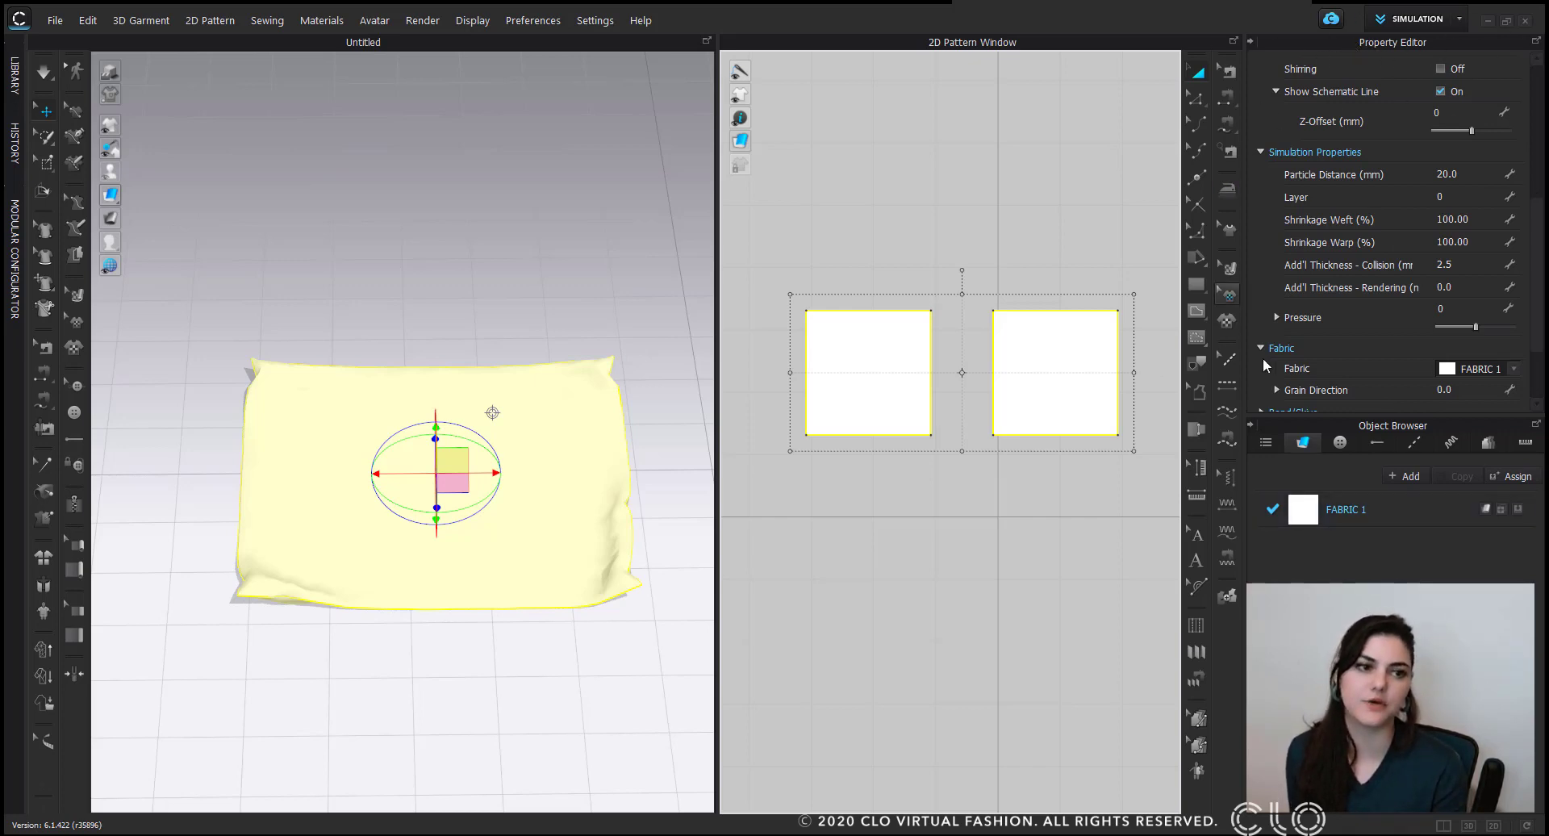
scroll(1382, 339, "up", 5)
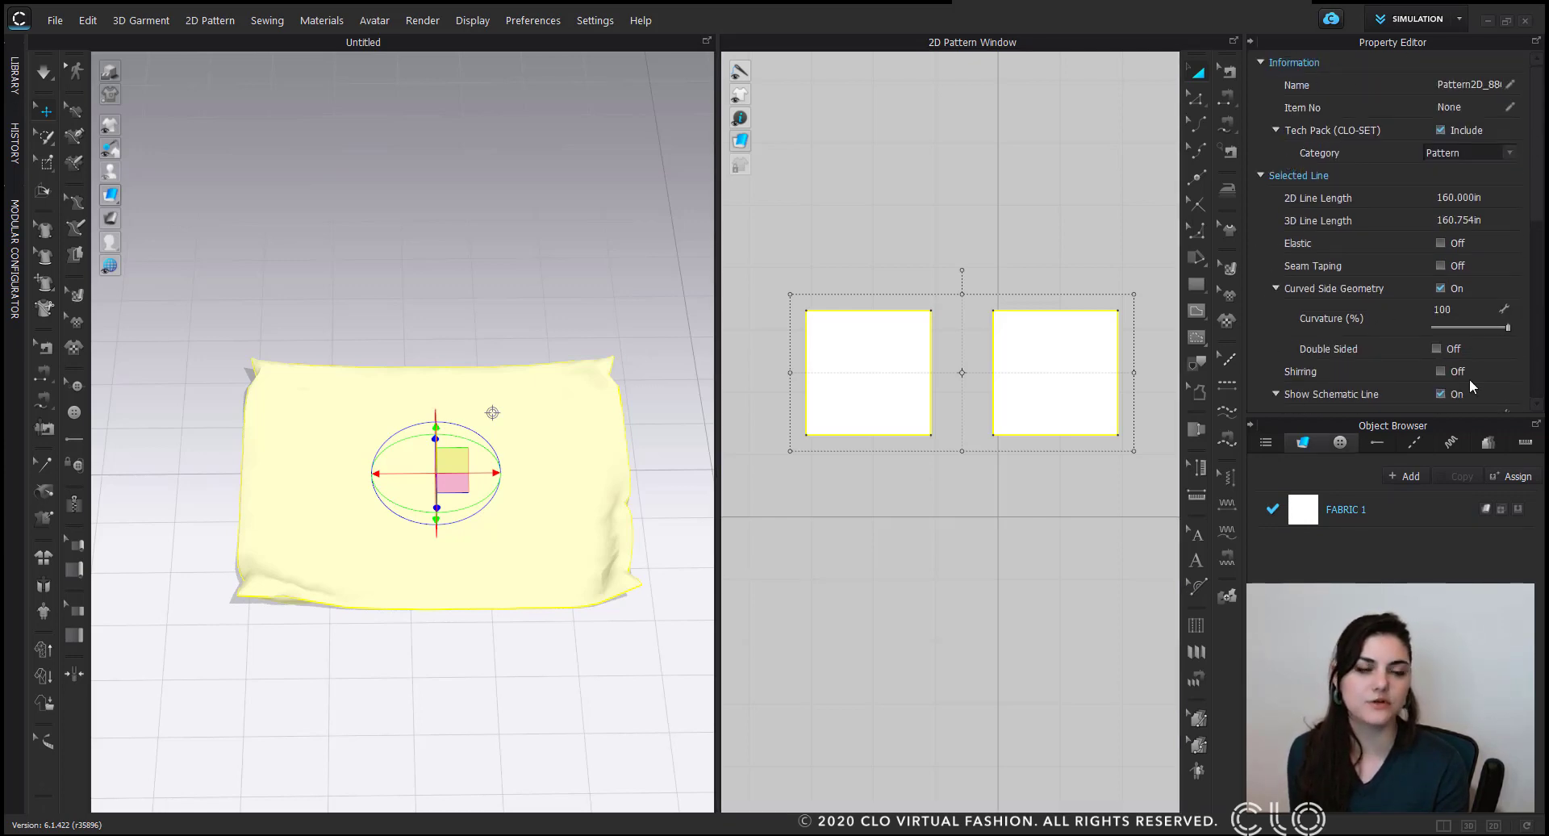
scroll(1404, 280, "down", 5)
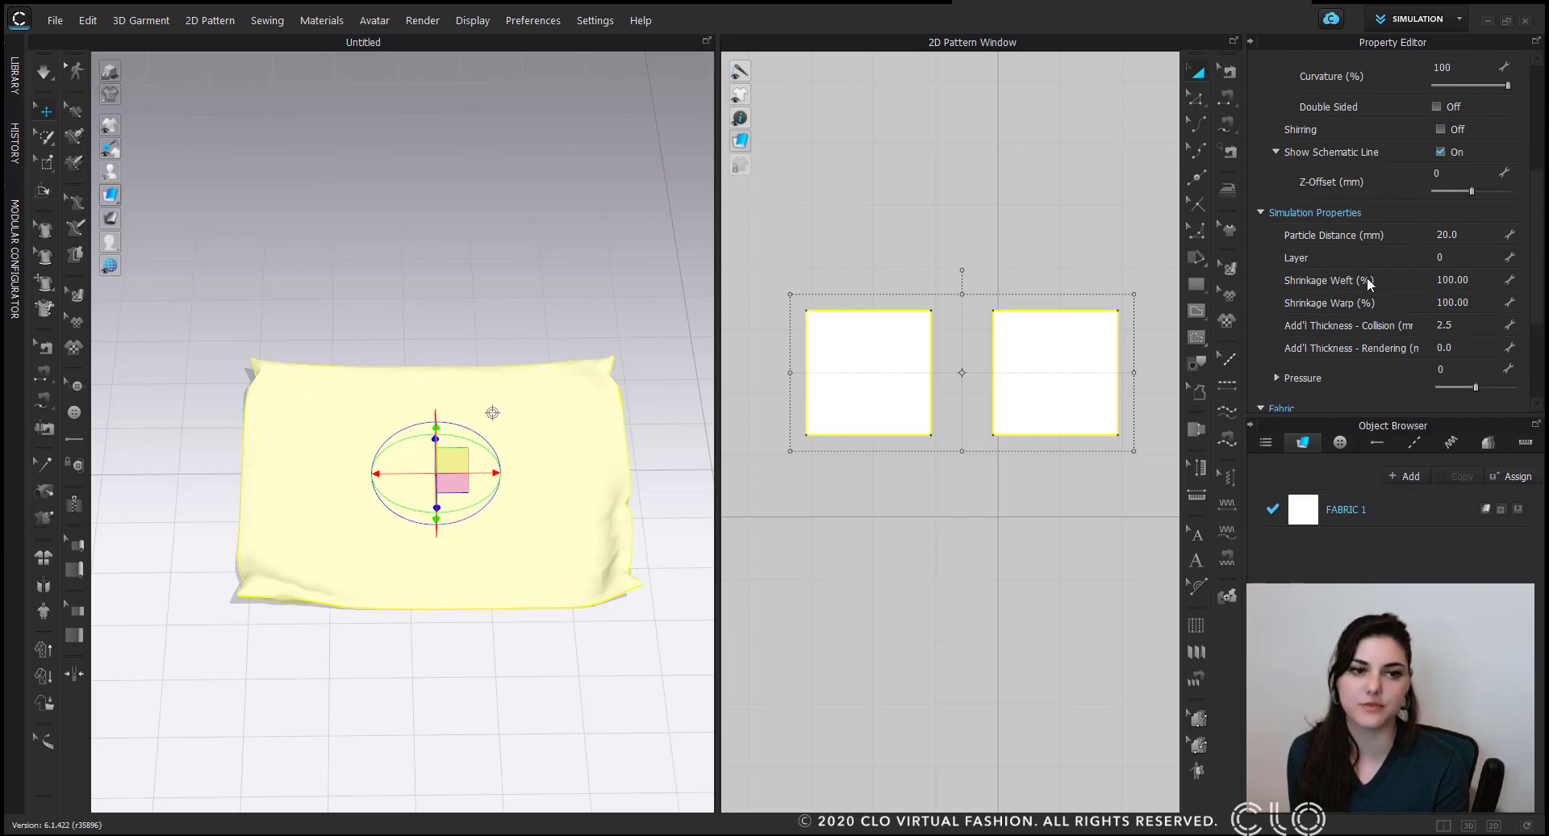
left_click(993, 203)
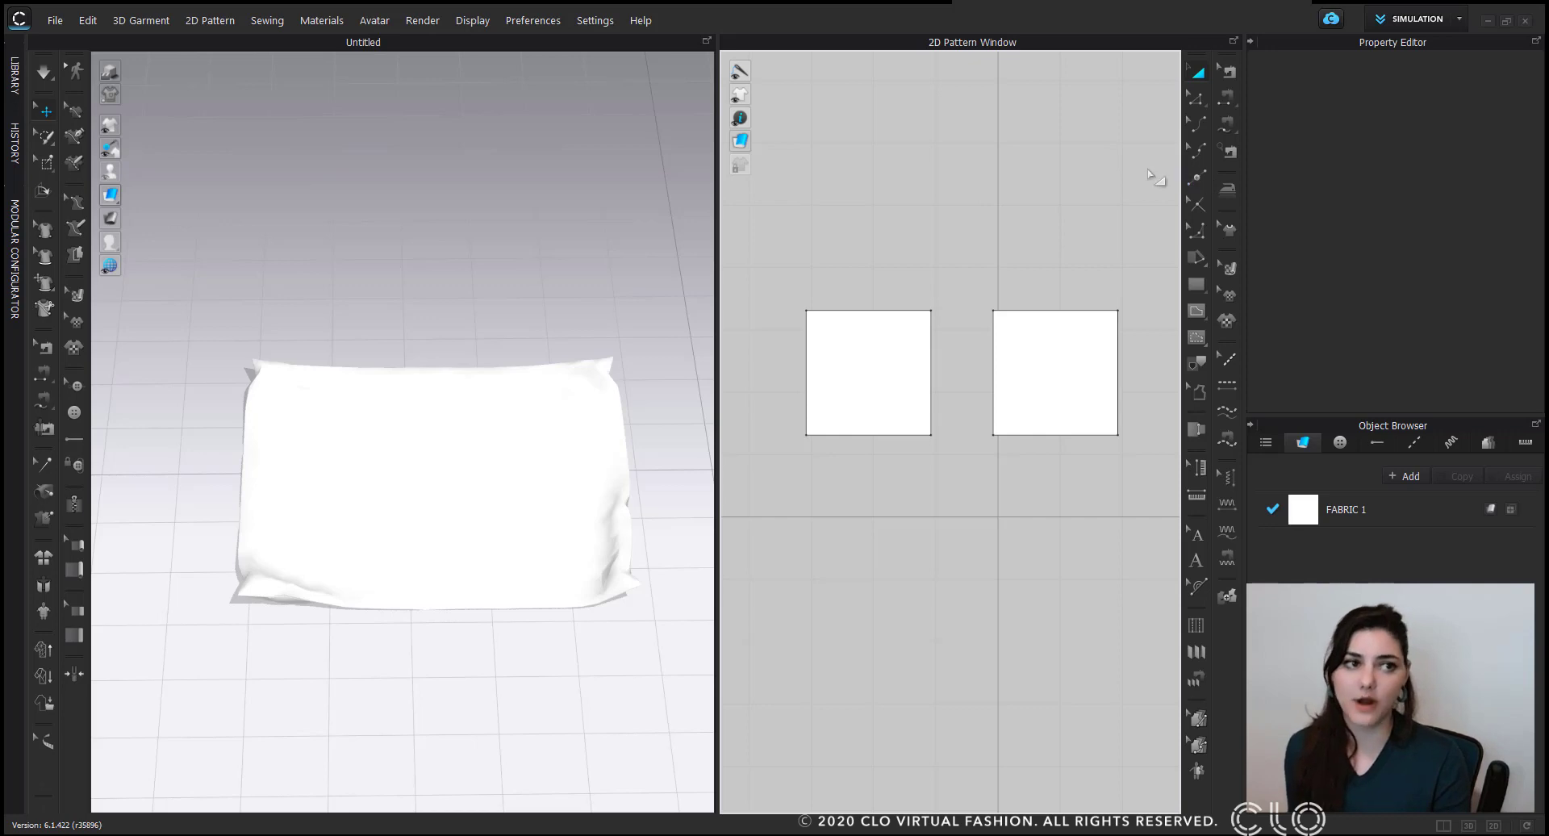
Select both squares, run the simulation and set their pressure to 19 to inflate the pillow.
left_click(1095, 317)
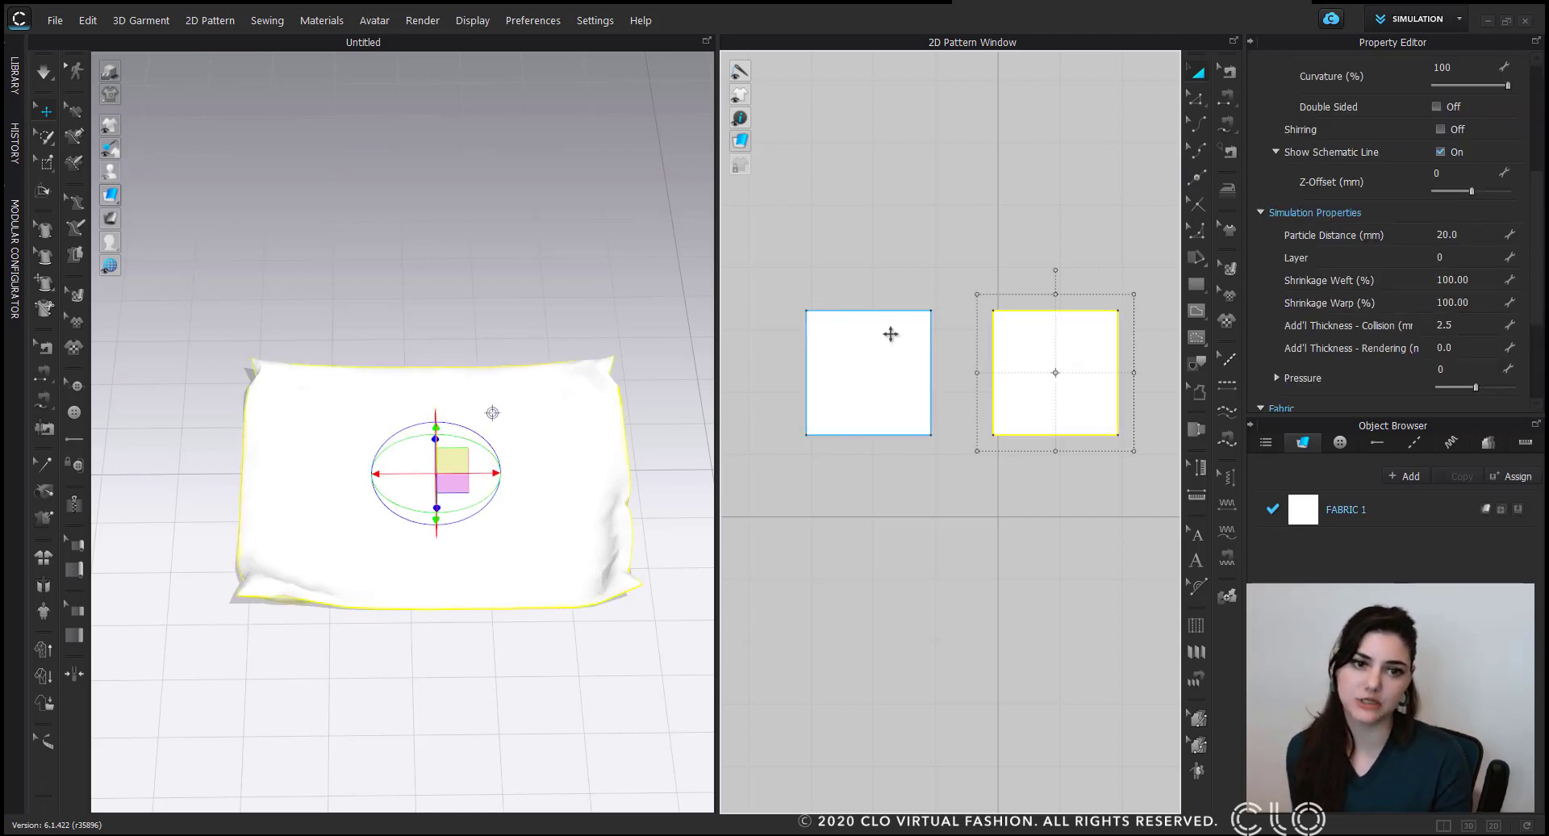
left_click(890, 334, "shift")
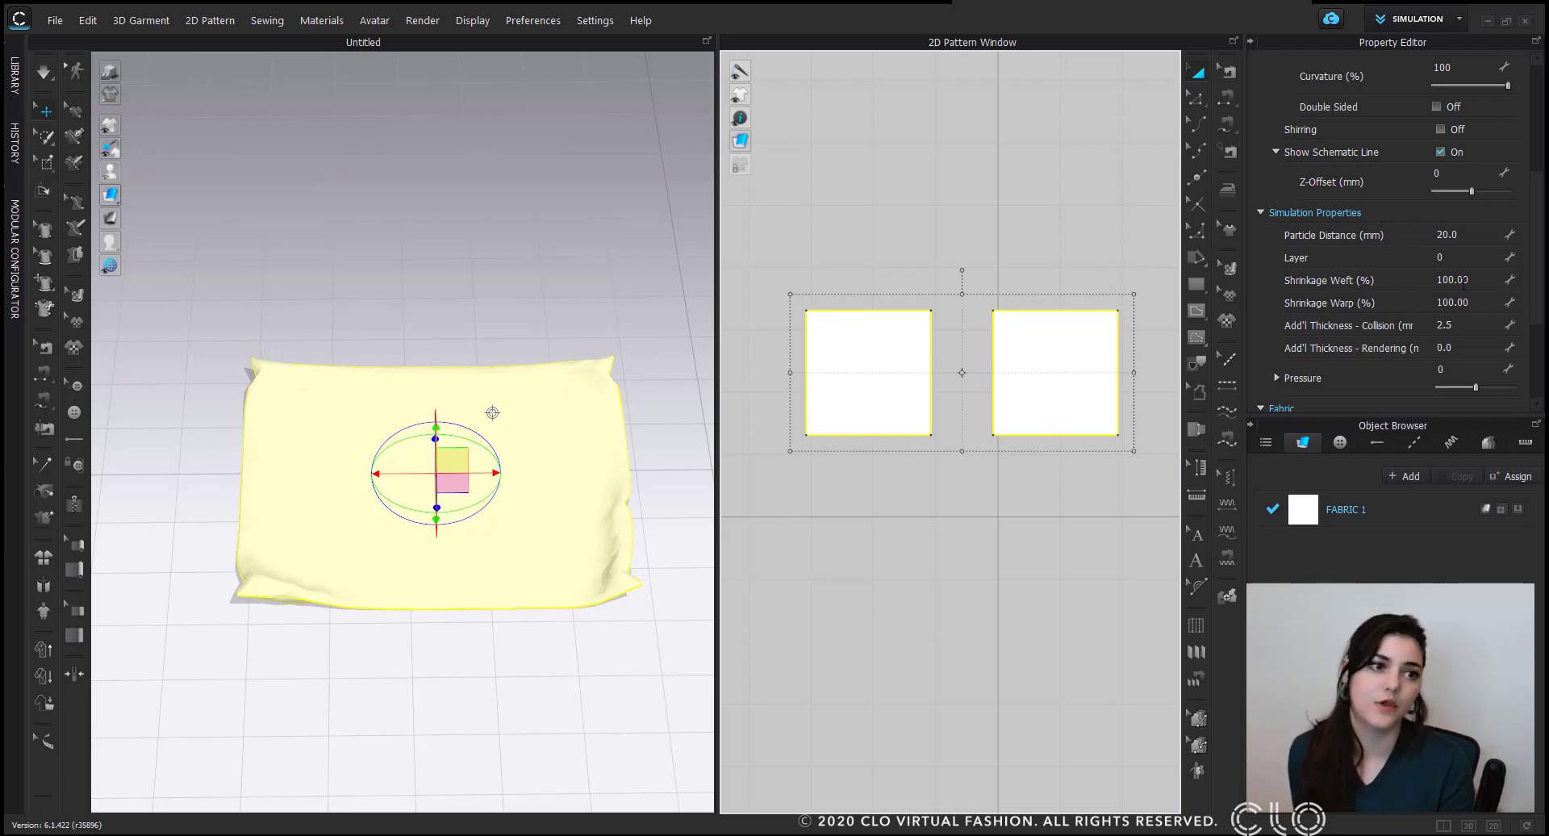
scroll(1373, 210, "down", 2)
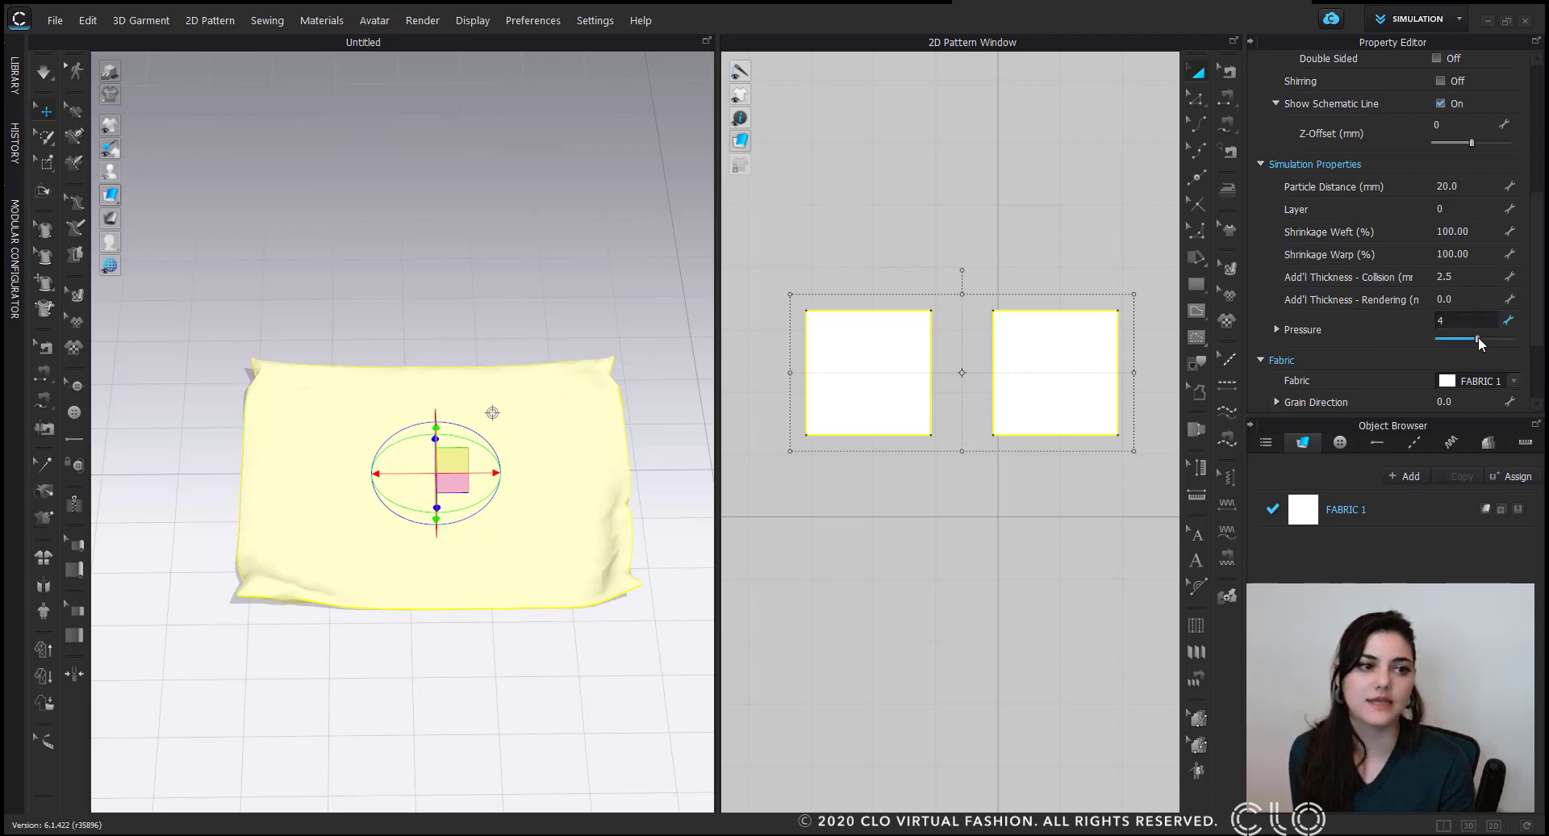
key("space")
mouse_move(1491, 342)
left_mouse_down()
mouse_move(1473, 339)
mouse_move(1502, 339)
mouse_move(1470, 339)
mouse_move(1486, 339)
left_mouse_up()
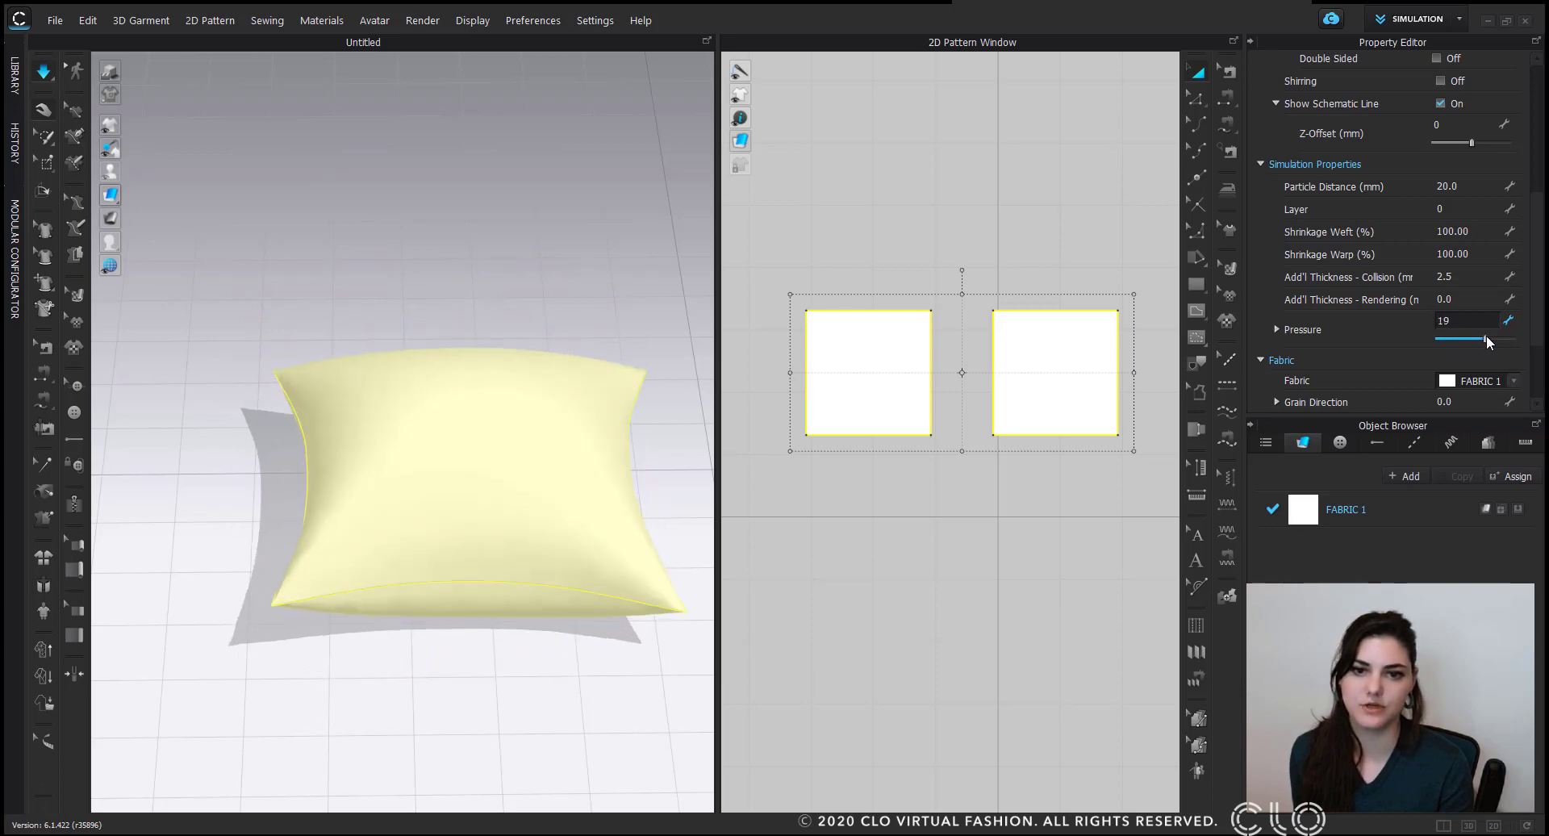
Reduce the pressure of both squares to 12 and stop the simulation with the pillow inflated.
right_click_drag(603, 326, 593, 270)
left_click_drag(1483, 338, 1480, 338)
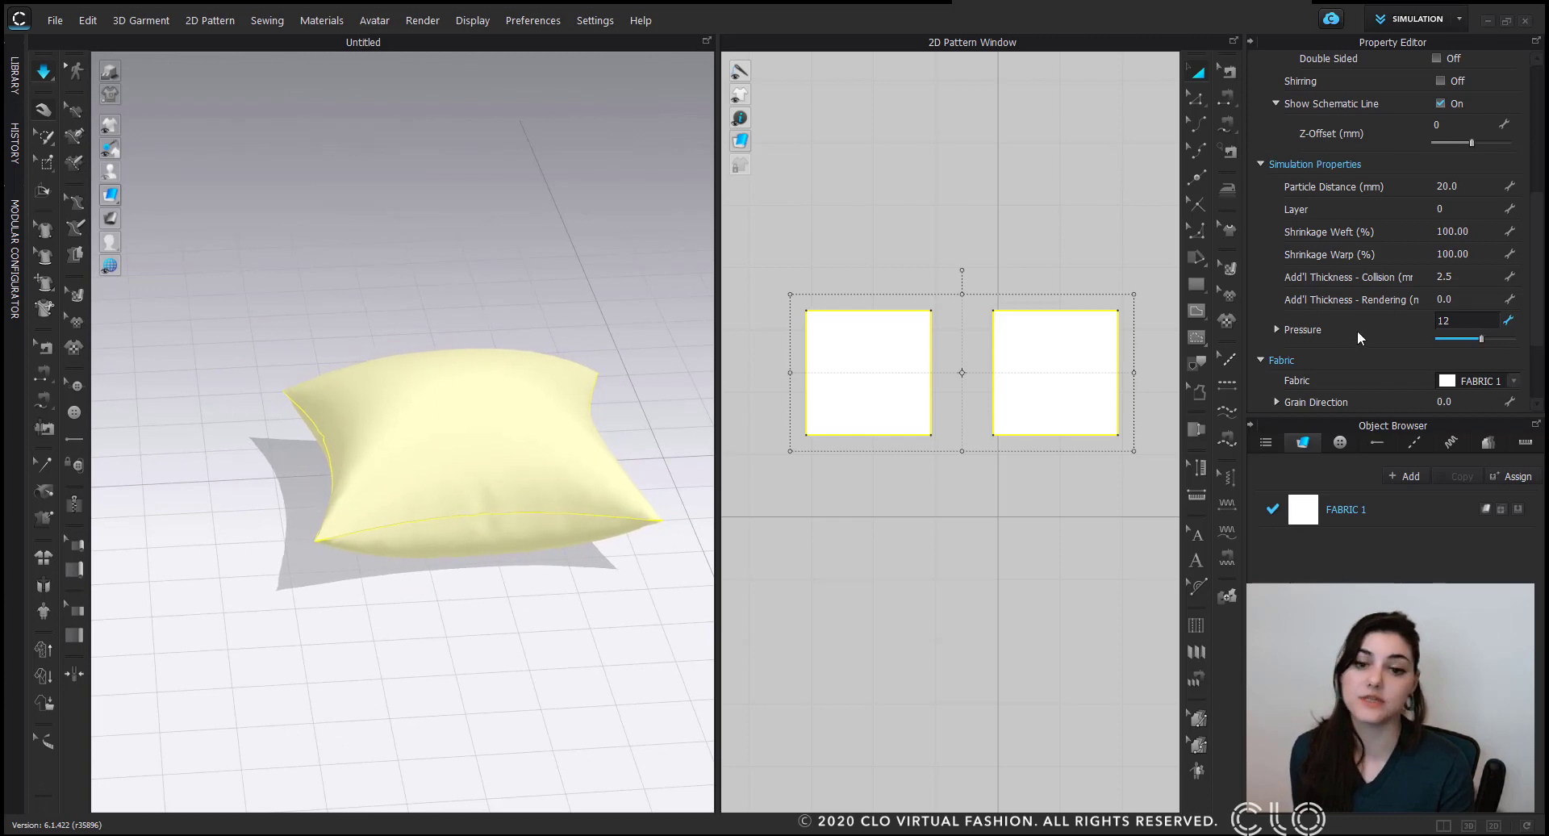
mouse_move(626, 242)
right_mouse_down()
mouse_move(616, 218)
mouse_move(609, 244)
right_mouse_up()
left_click(615, 231)
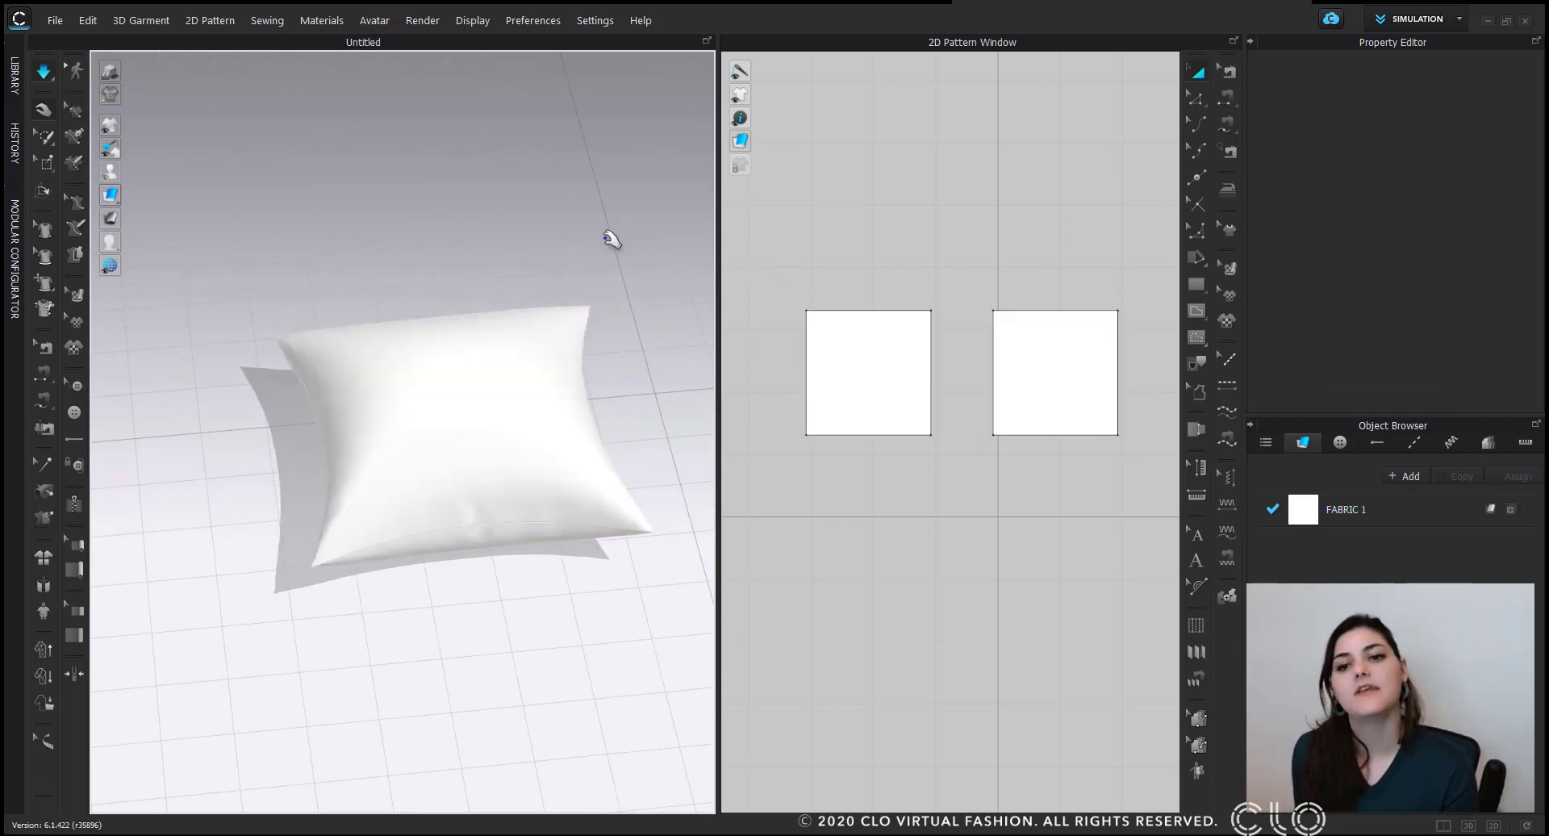
key("space")
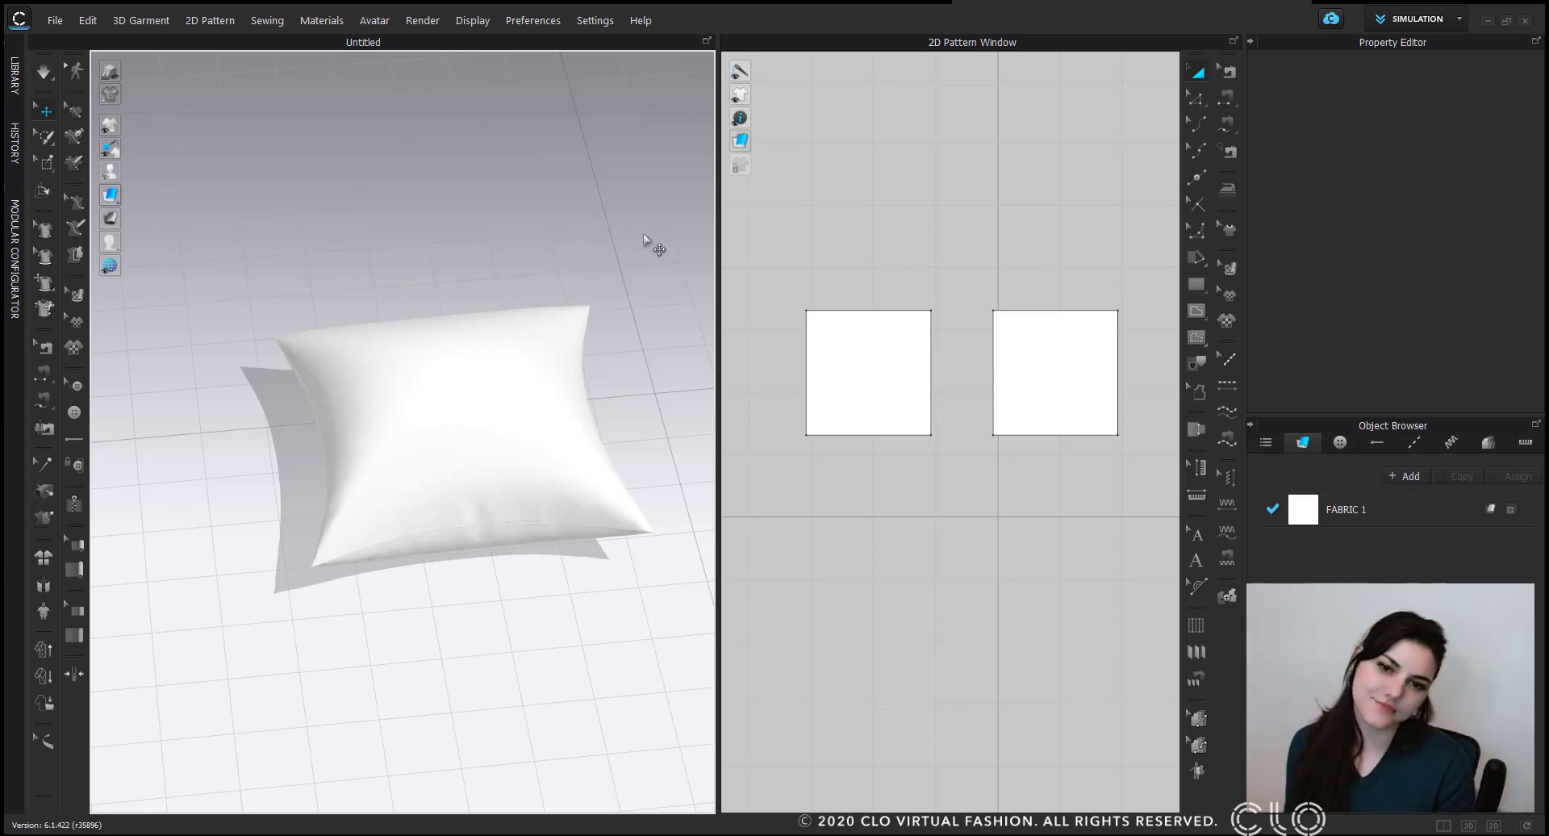
Select both squares and raise the inflated pillow straight up above the ground in 3D.
right_click_drag(640, 304, 626, 266)
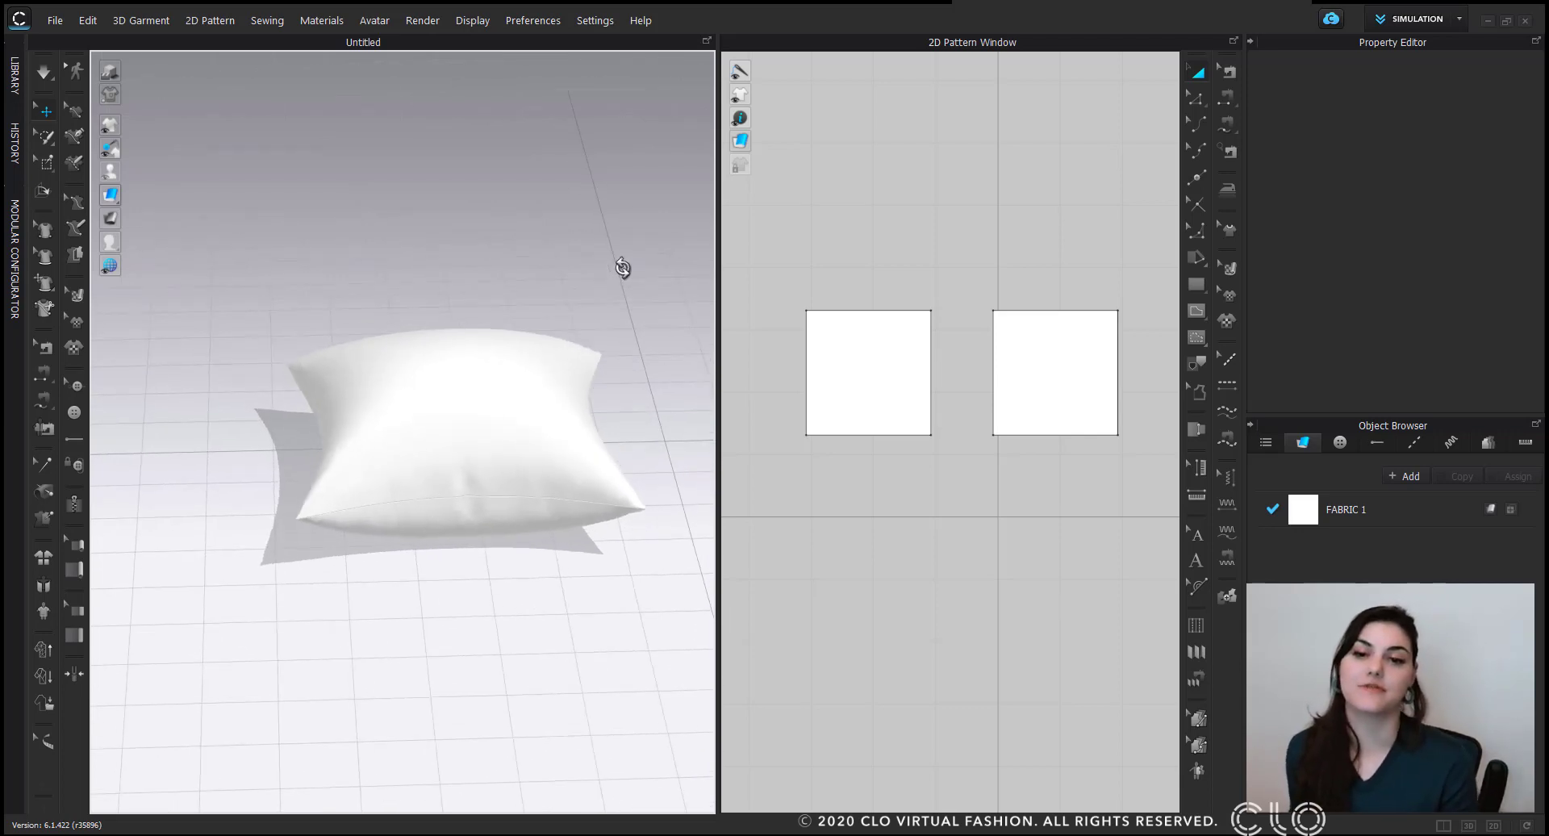
left_click(910, 356)
left_click(1020, 377, "shift")
right_click_drag(504, 421, 539, 409)
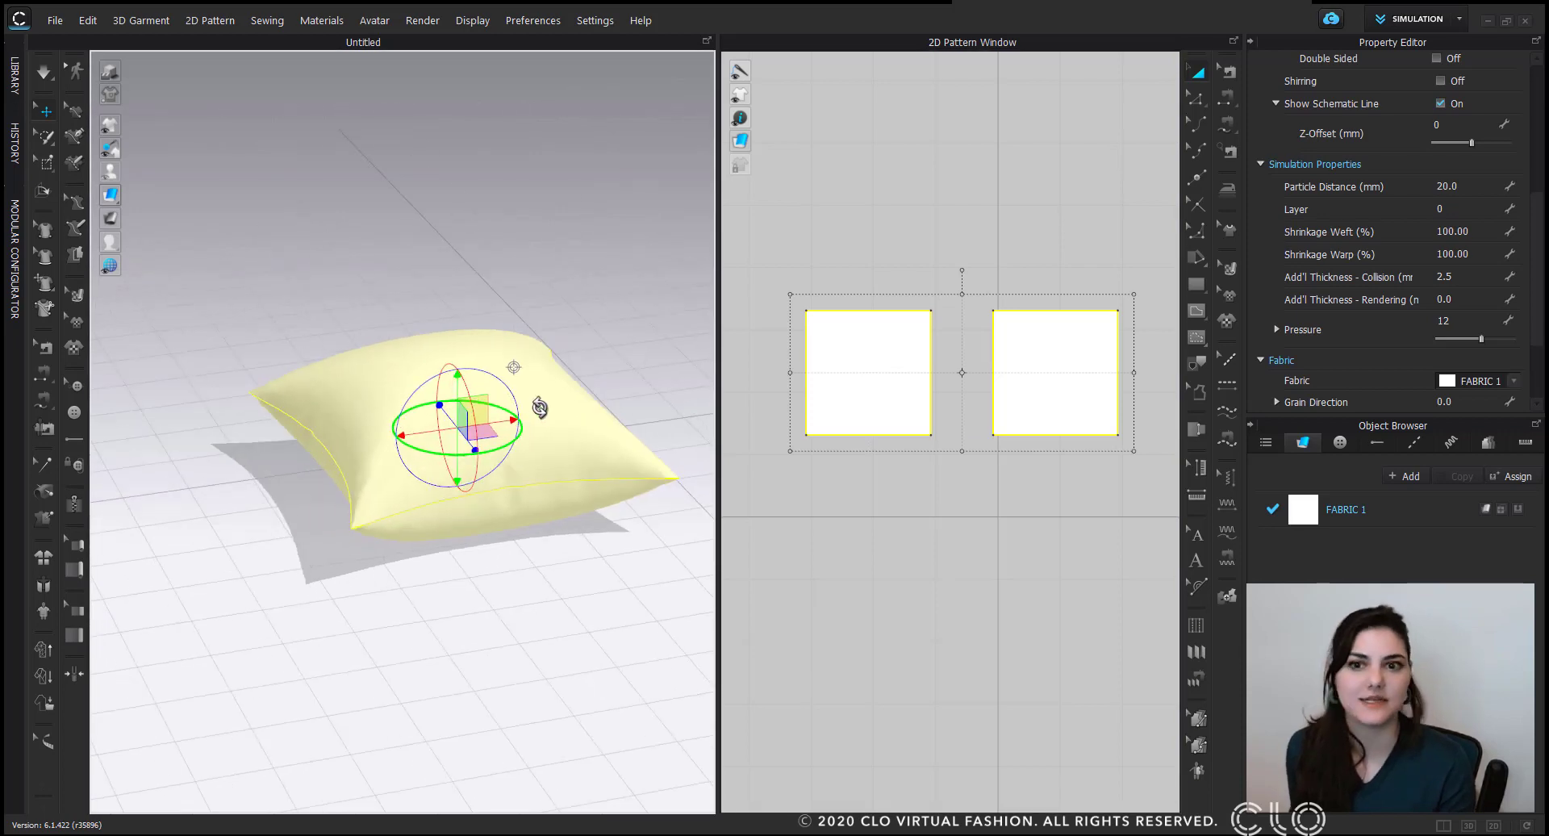
left_click_drag(457, 375, 463, 271)
Examine the raised pillow from the side, selecting its top and bottom pieces in turn to tell them apart.
right_click_drag(539, 334, 595, 347)
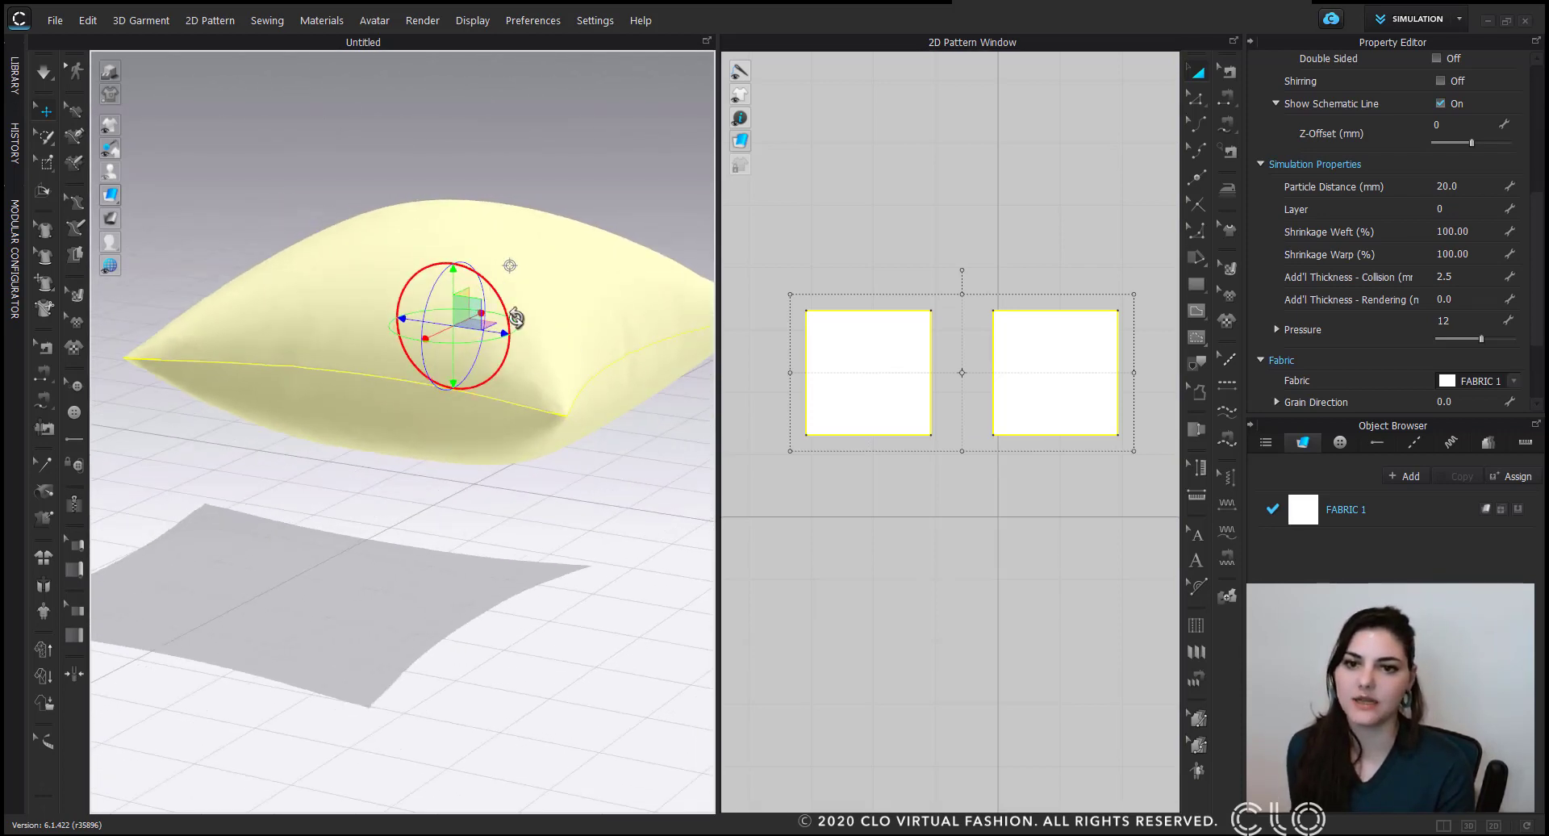
right_click_drag(515, 318, 546, 523)
middle_click_drag(546, 523, 524, 552)
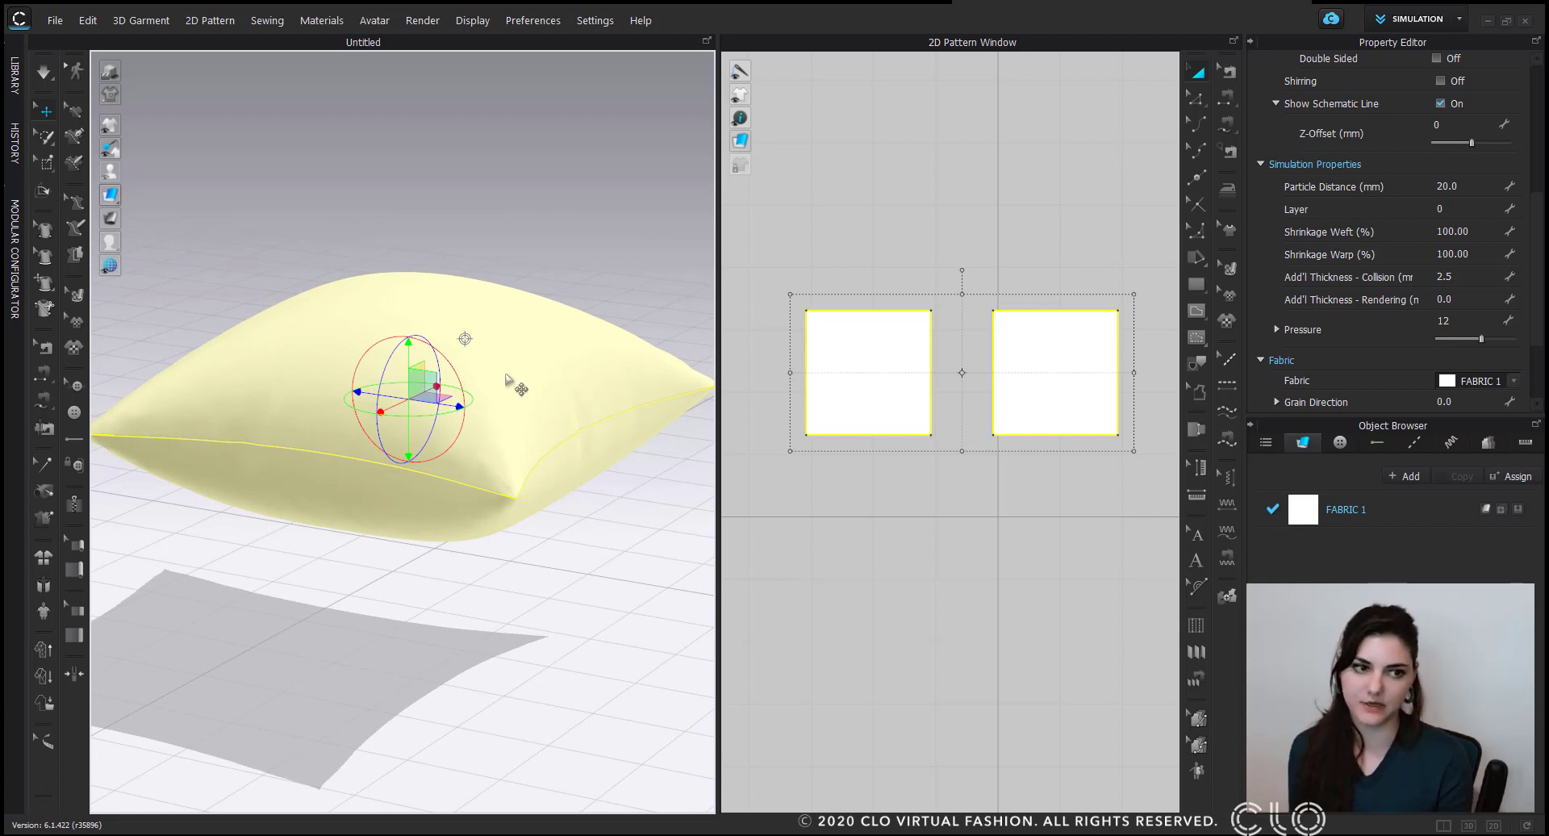
right_click_drag(557, 291, 585, 284)
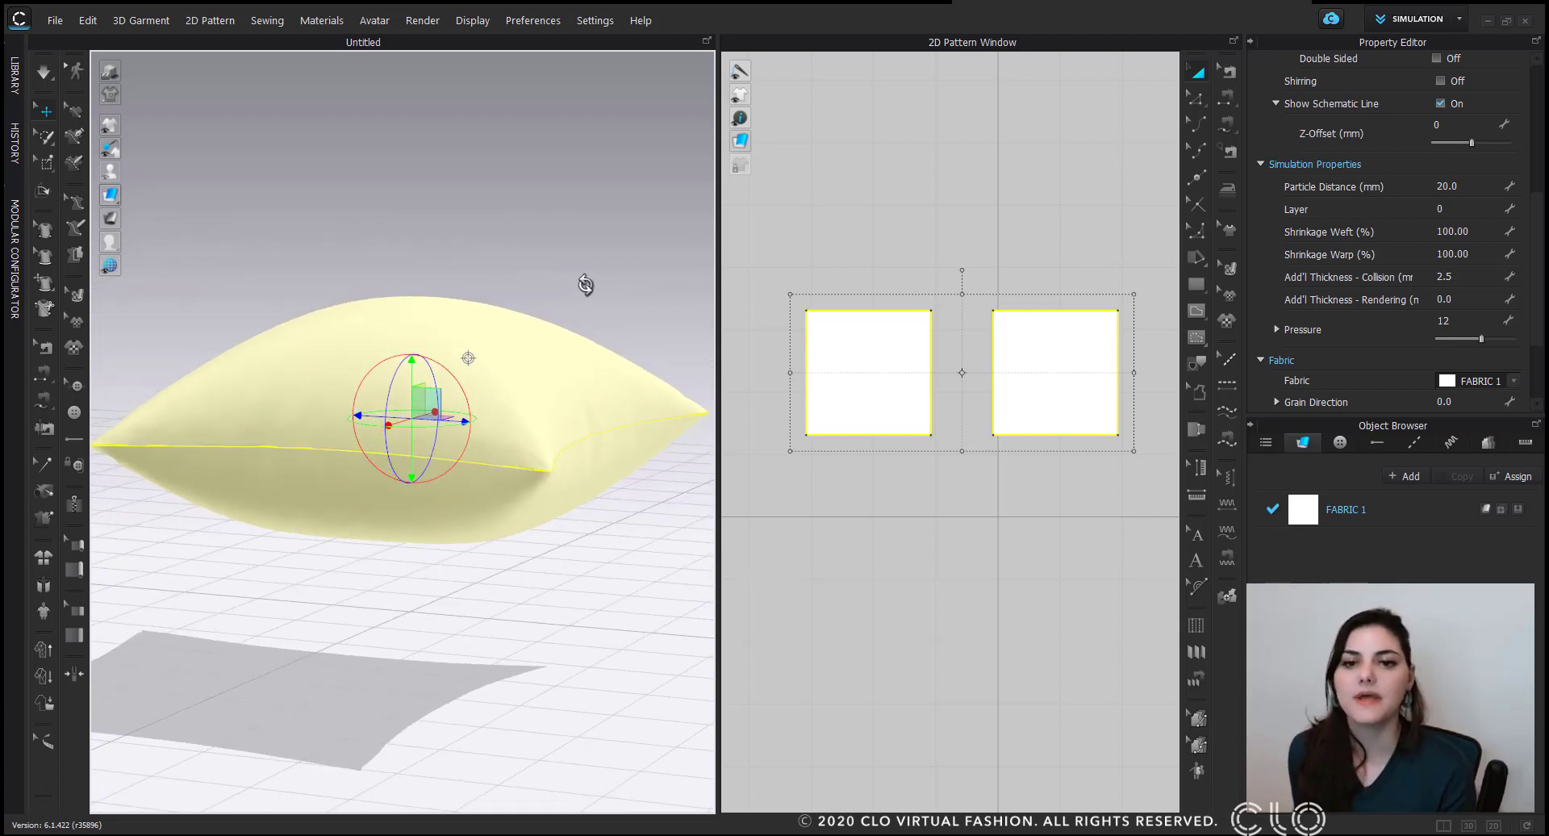
left_click(526, 361)
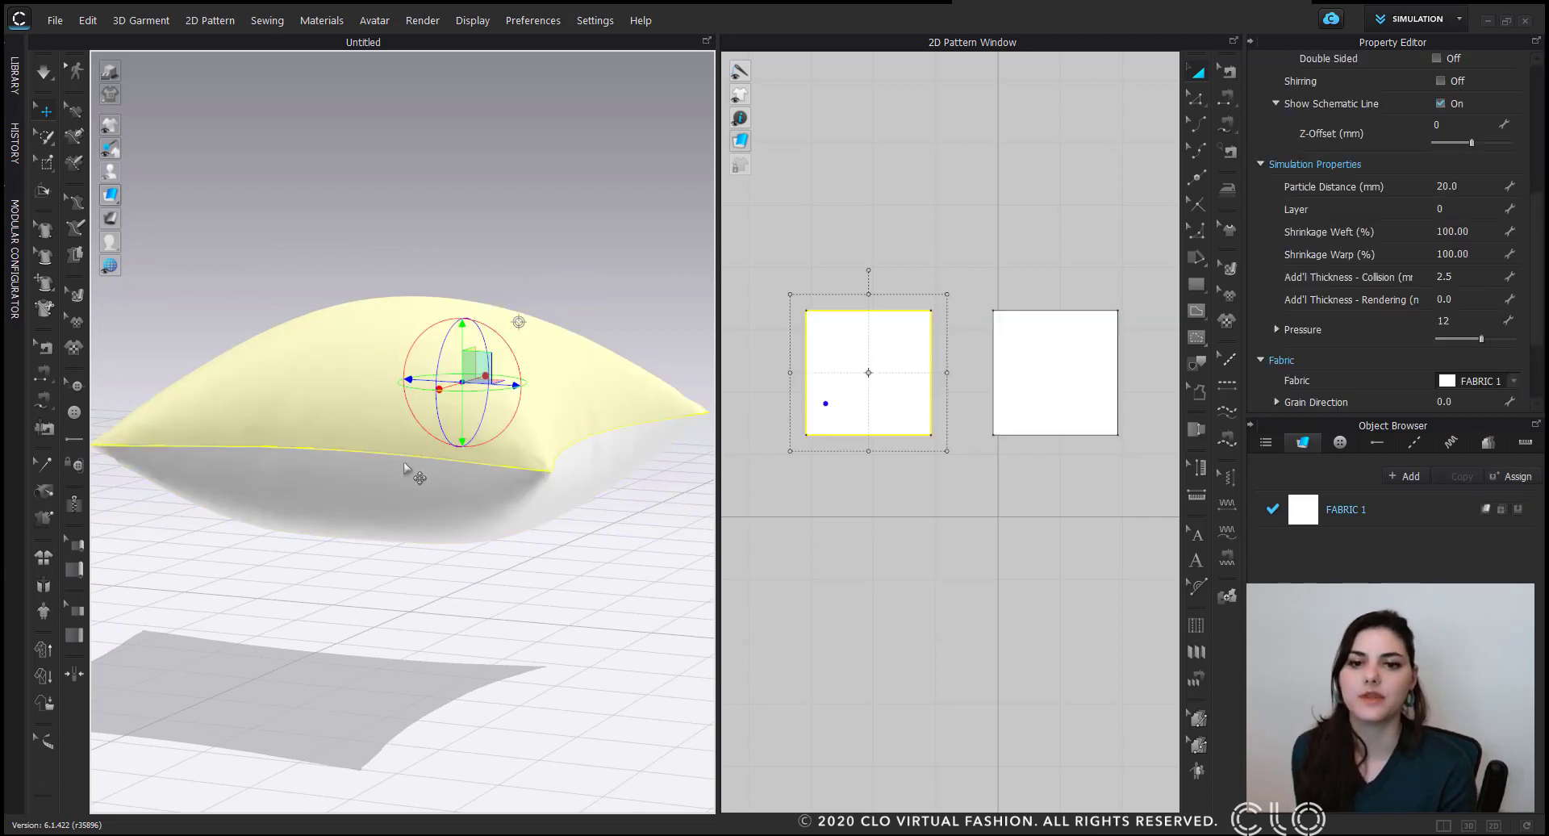
left_click(401, 484)
left_click(426, 361)
left_click(478, 494)
left_click(463, 365)
middle_click_drag(550, 379, 603, 349)
middle_click_drag(534, 300, 518, 271)
left_click(617, 201)
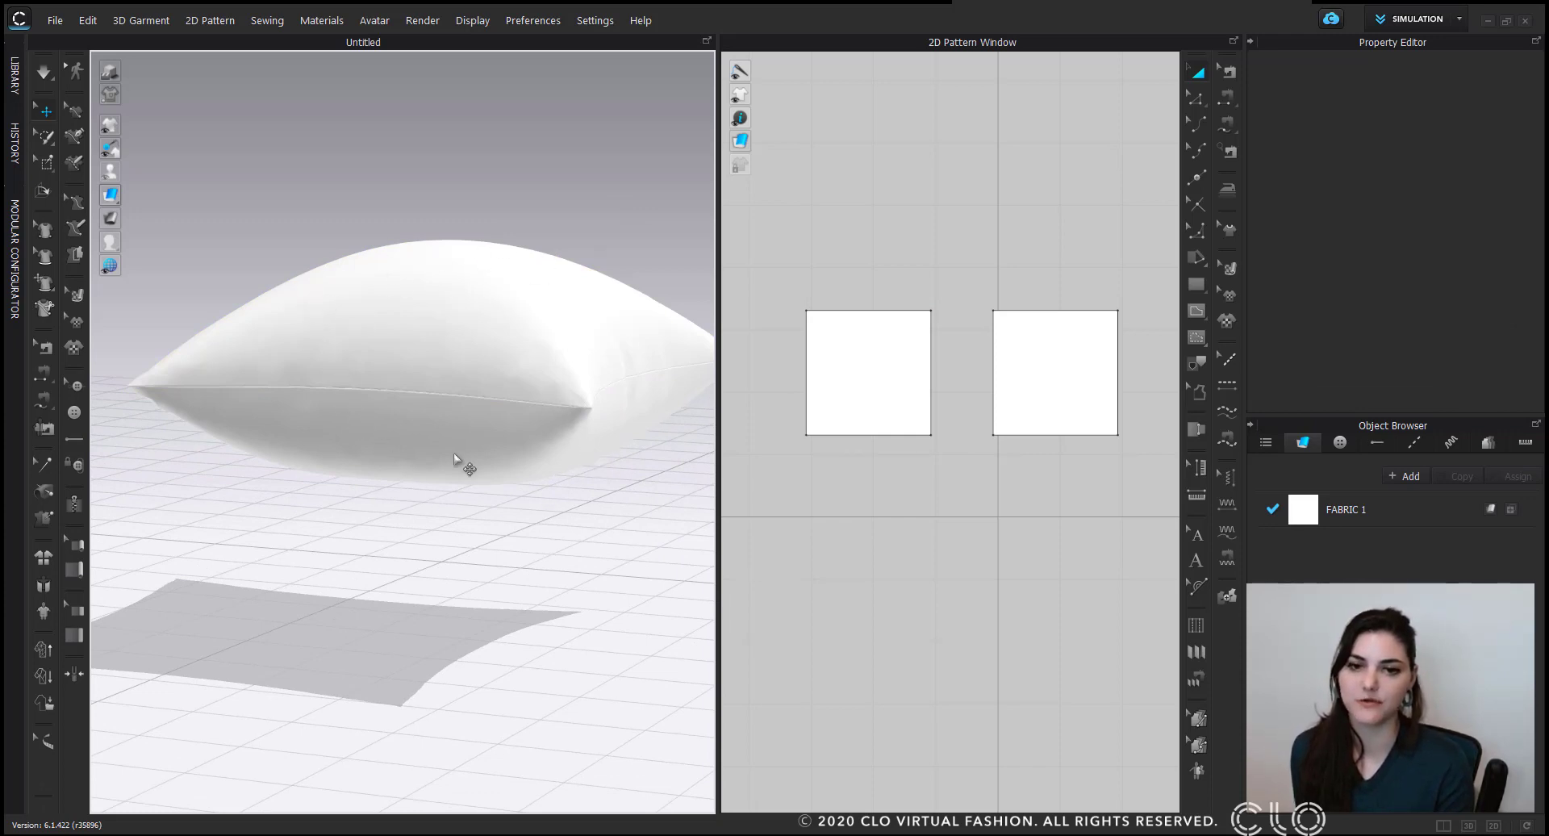
Flip the normal of the pillow's bottom piece in 3D.
right_click_drag(511, 324, 492, 289)
left_click(836, 394)
key("ctrl+a")
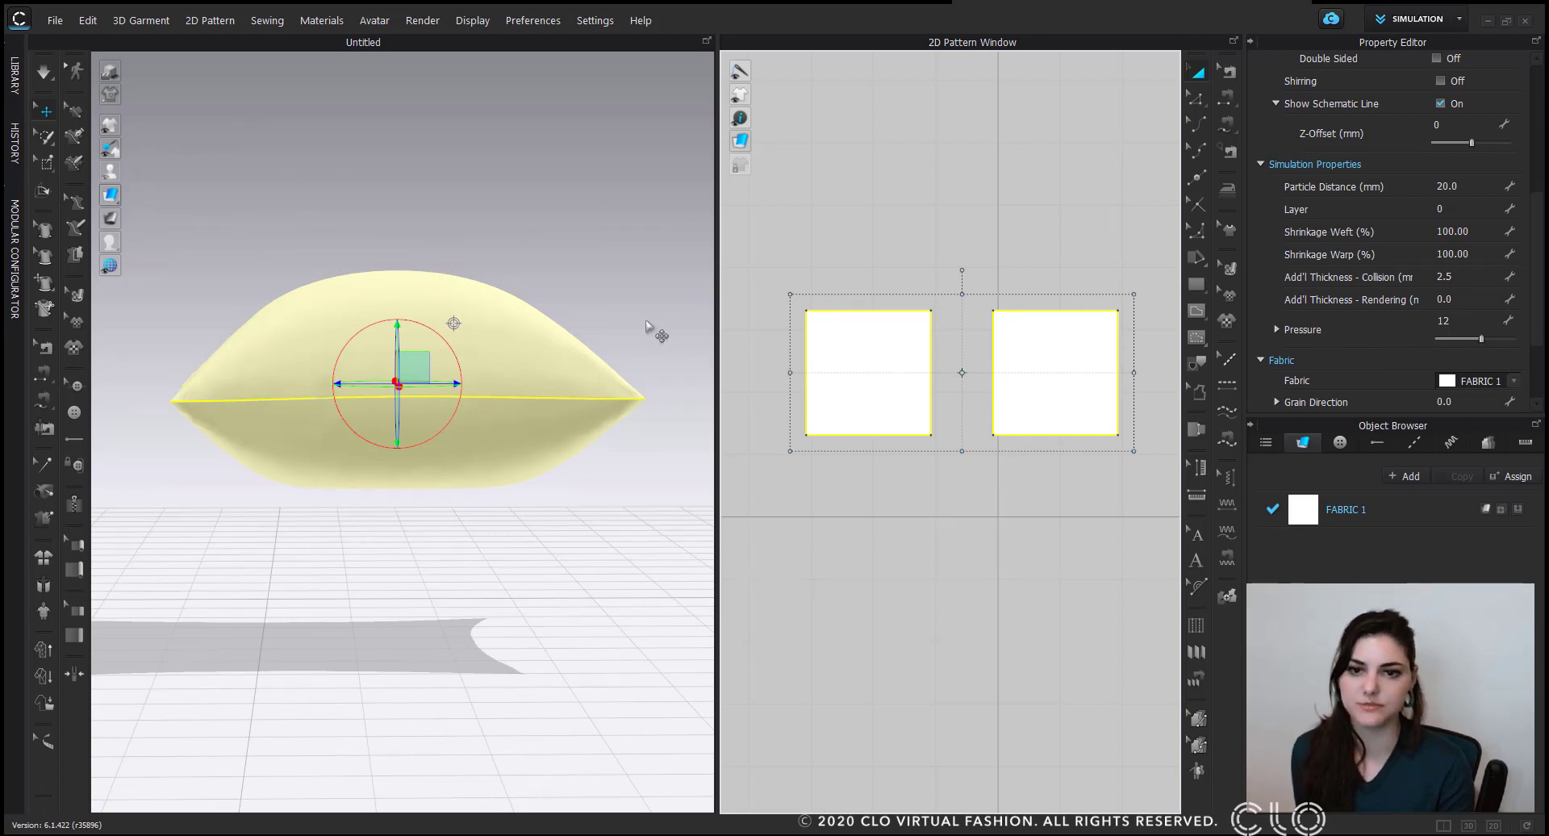
middle_click_drag(650, 324, 673, 329)
left_click(673, 329)
left_click(429, 450)
right_click(465, 448)
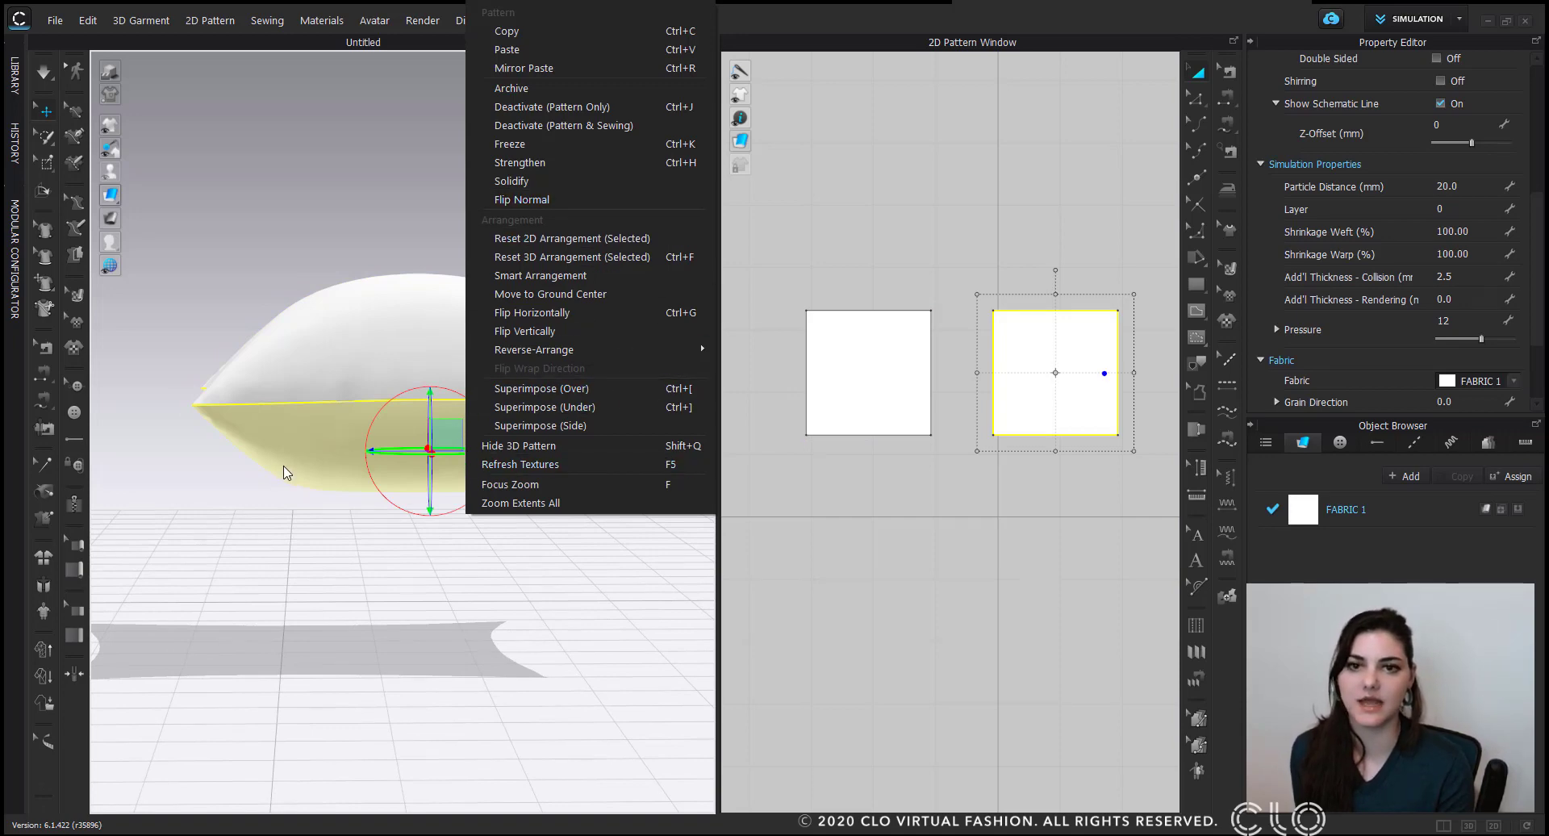
left_click(554, 197)
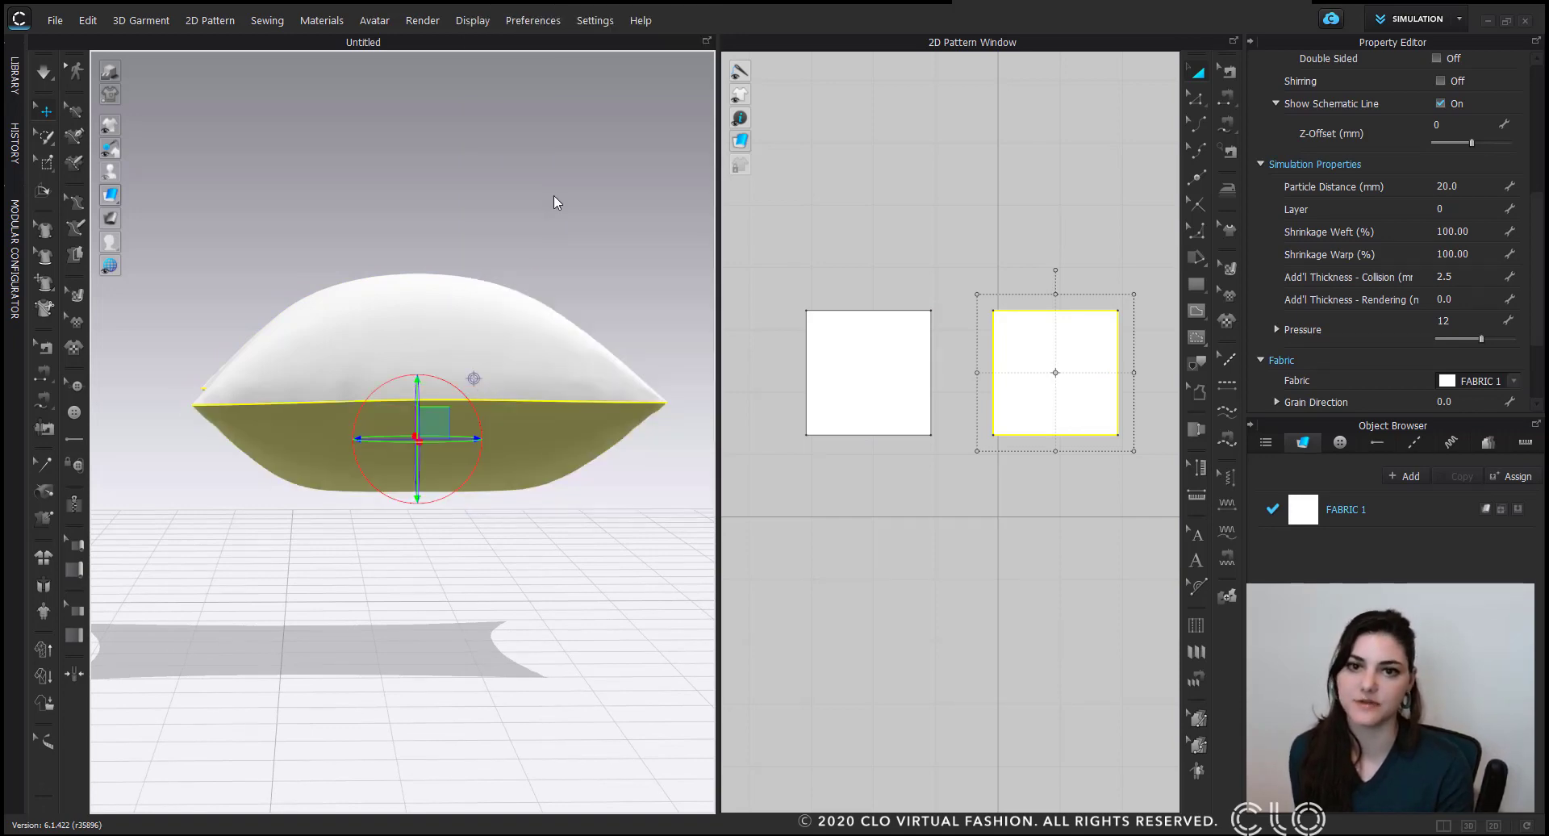
Freeze the pillow's top piece in 3D.
left_click(367, 360)
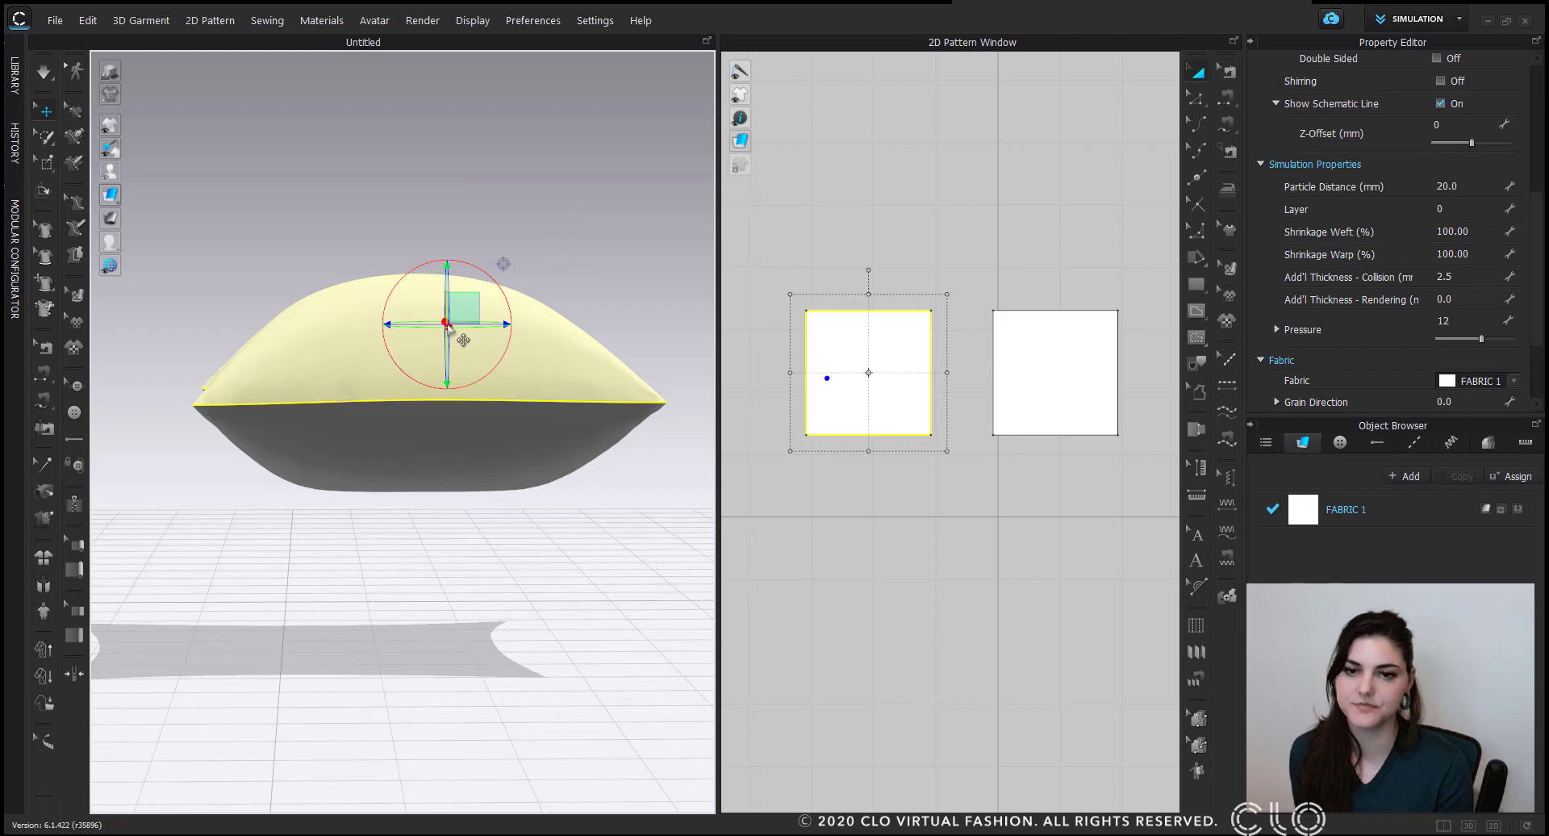
right_click(346, 357)
left_click(428, 502)
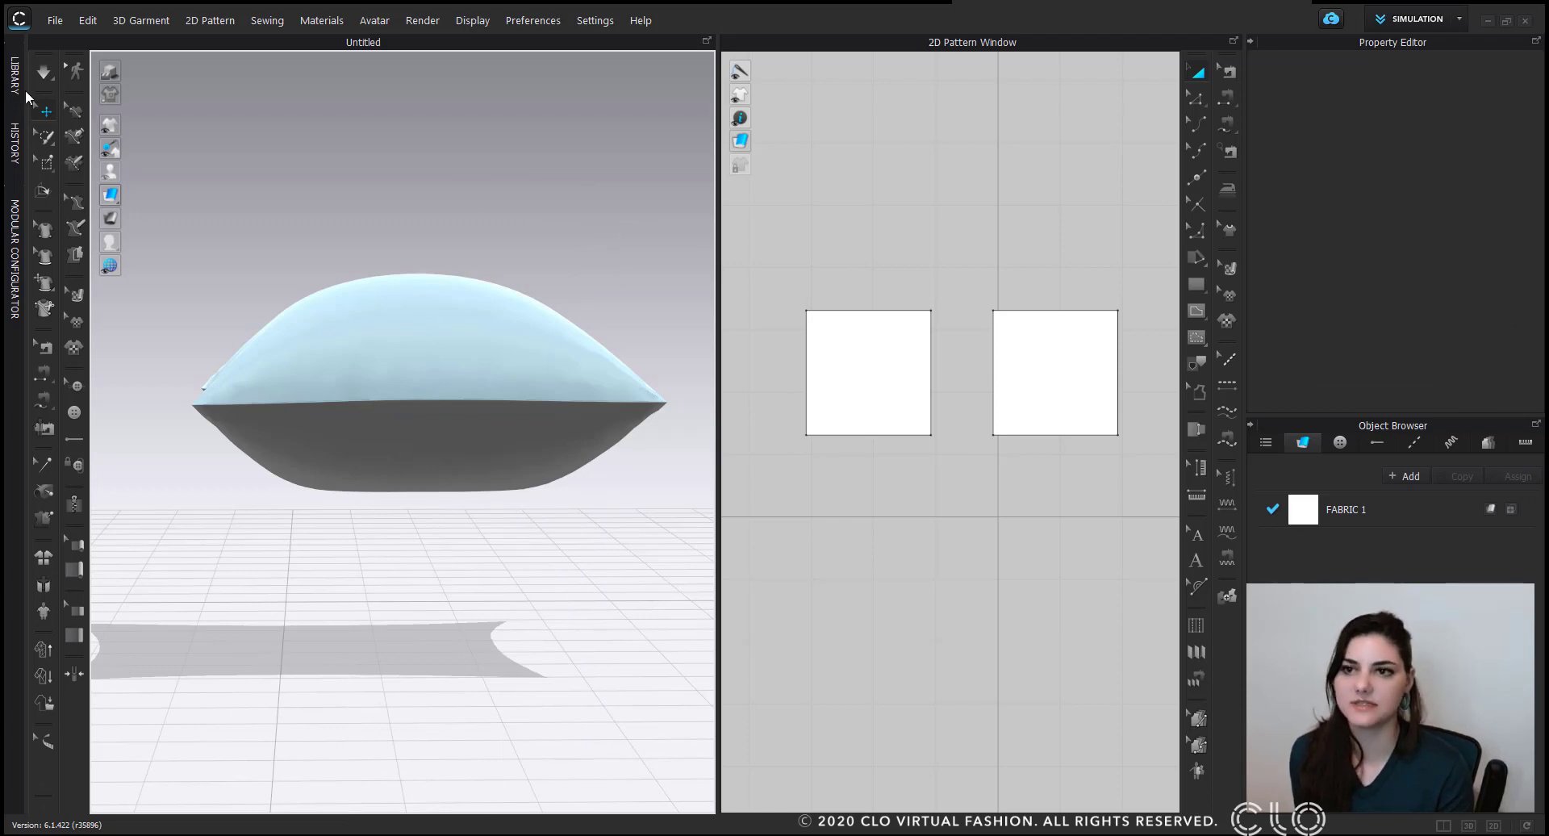
Run the simulation with the top piece frozen and check the flipped bottom piece from below.
left_click(45, 72)
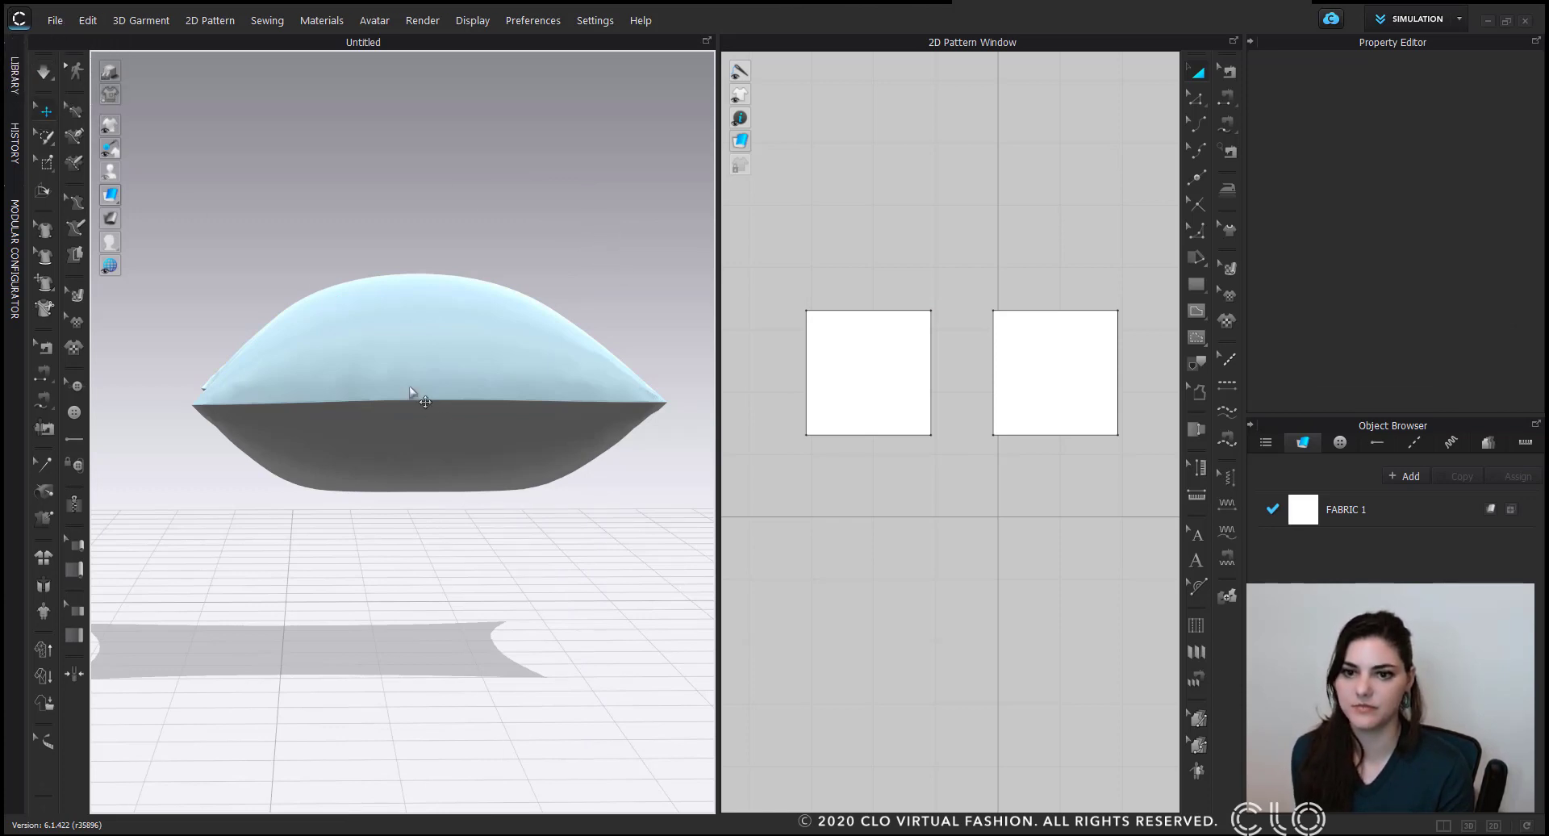
right_click_drag(667, 419, 549, 363)
scroll(456, 385, "down", 1)
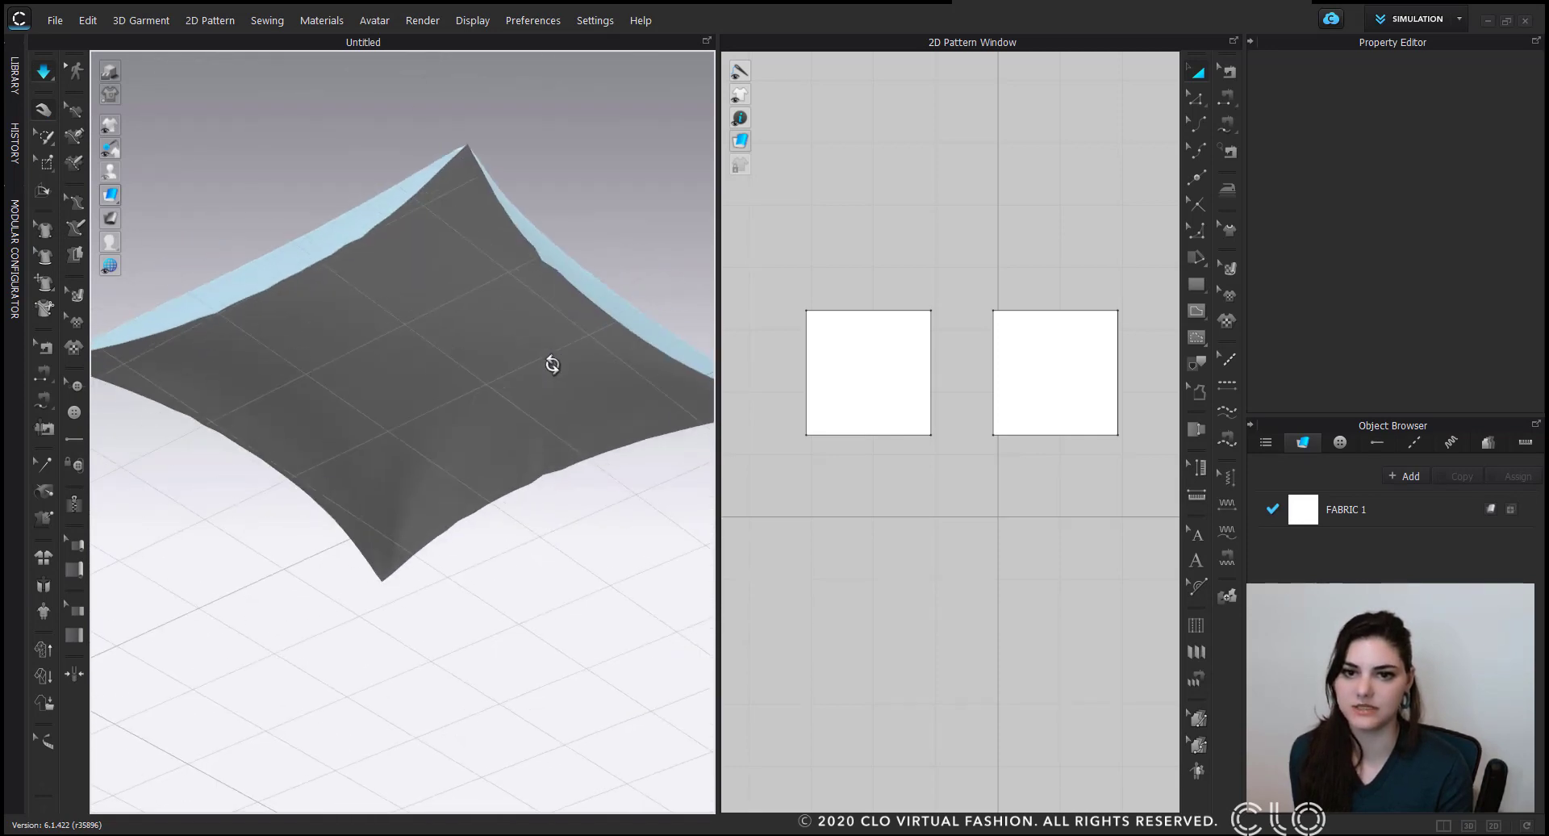
scroll(386, 287, "down", 3)
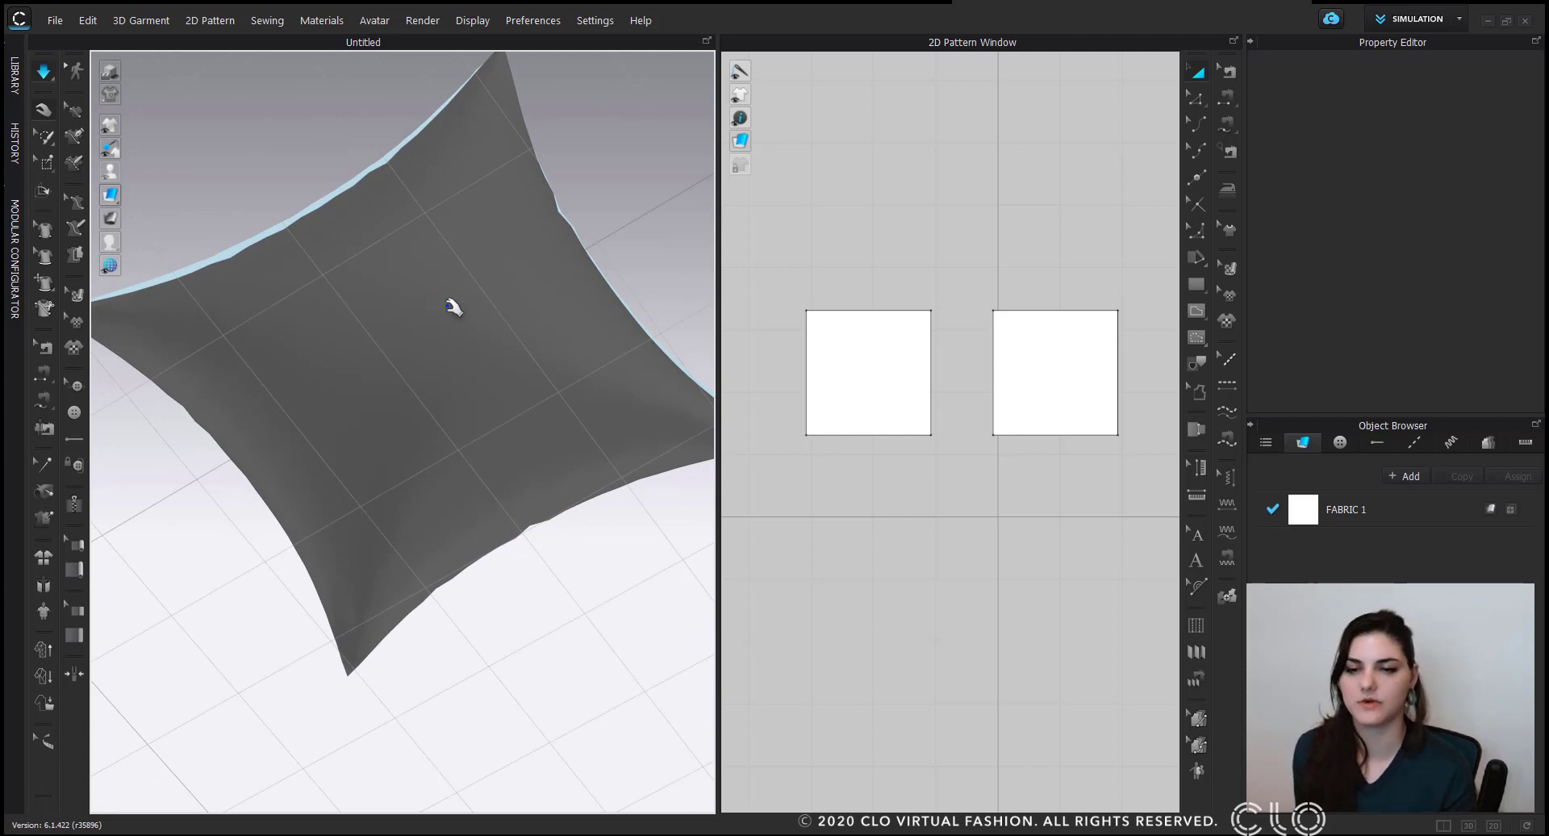
Pull the bottom piece straight down away from the frozen top piece so the seam lines between them are exposed.
right_click_drag(454, 306, 454, 359)
scroll(439, 294, "down", 2)
left_click(495, 337)
left_click_drag(462, 301, 427, 450)
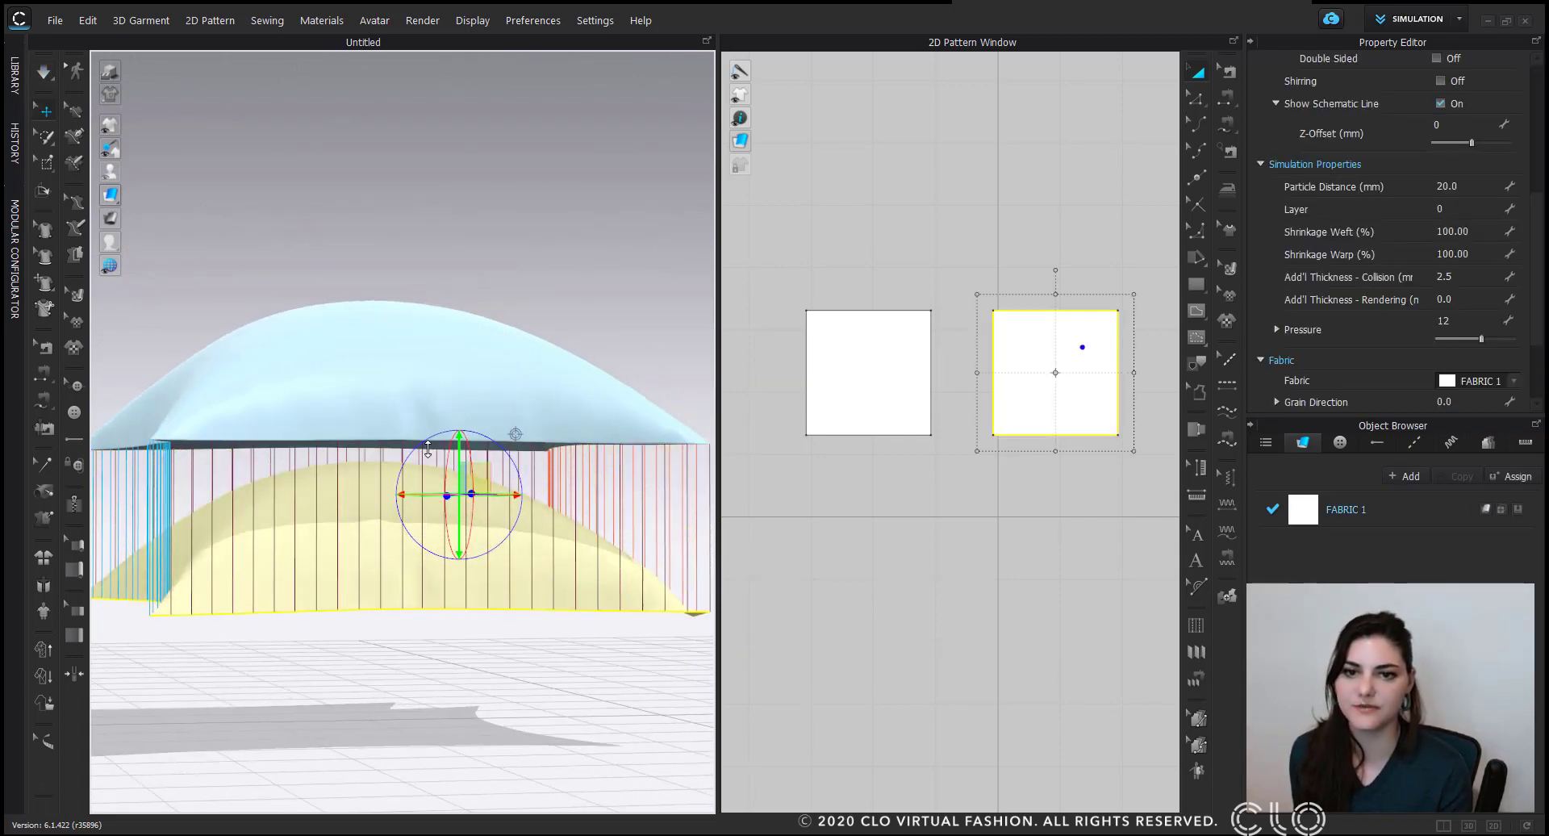
Examine the curvature and facing side of the two separated pieces from below and from the side.
scroll(429, 476, "down", 2)
right_click_drag(429, 483, 484, 473)
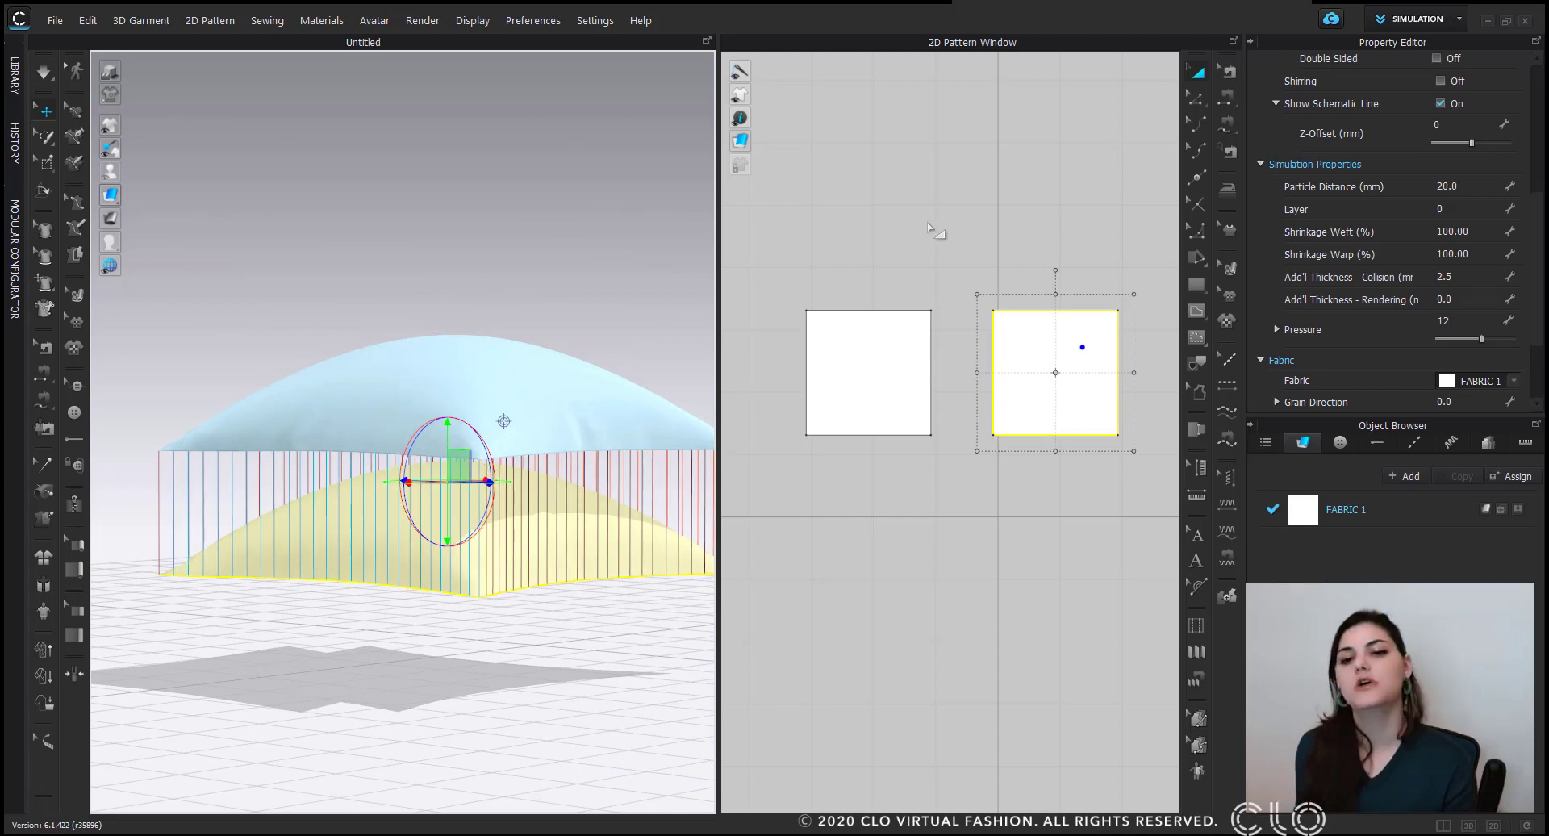
right_click_drag(627, 588, 598, 474)
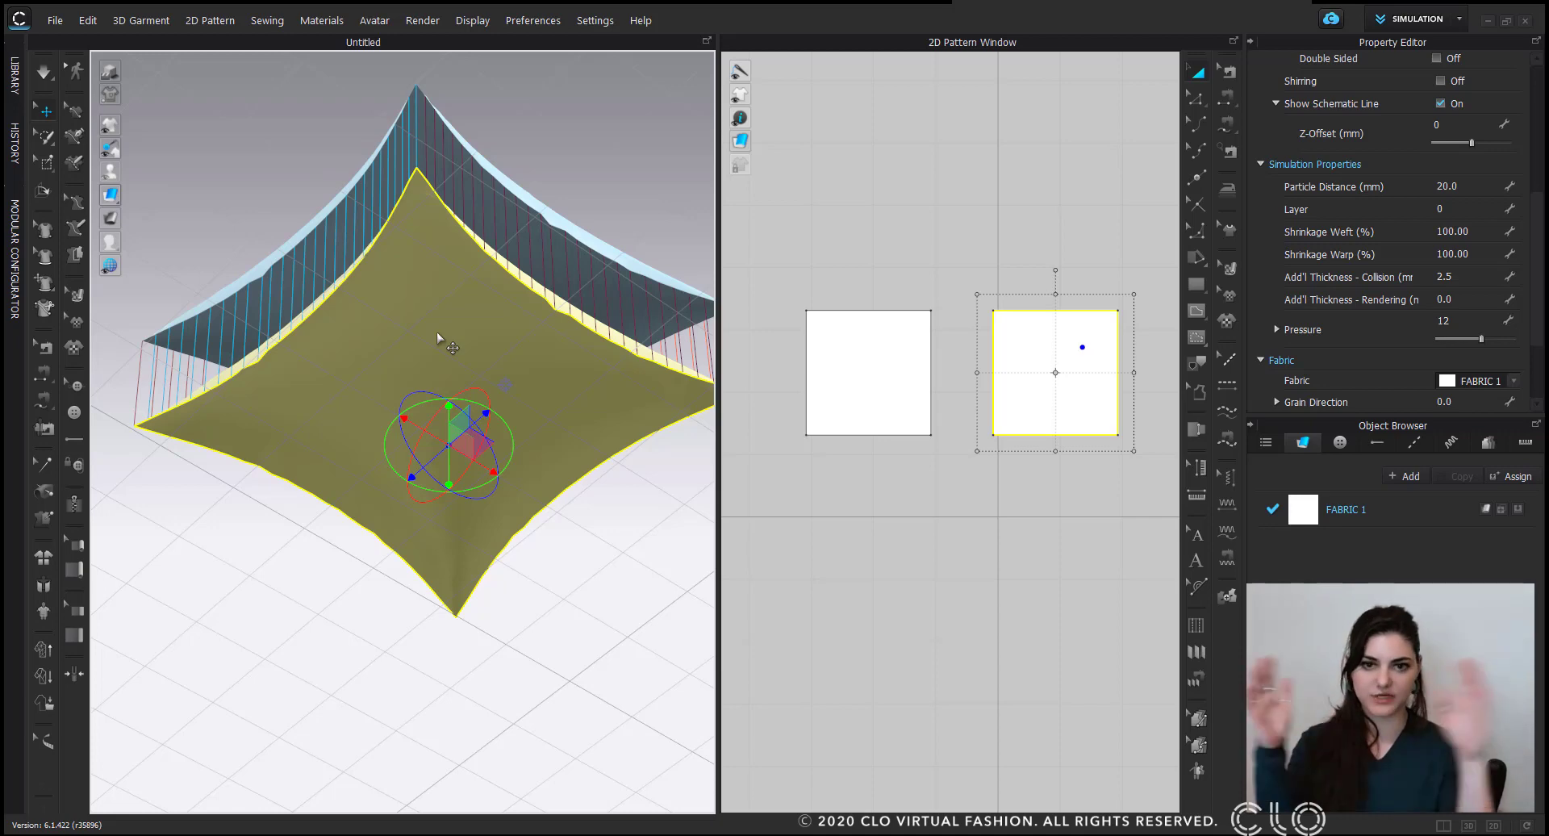
right_click_drag(444, 353, 486, 386)
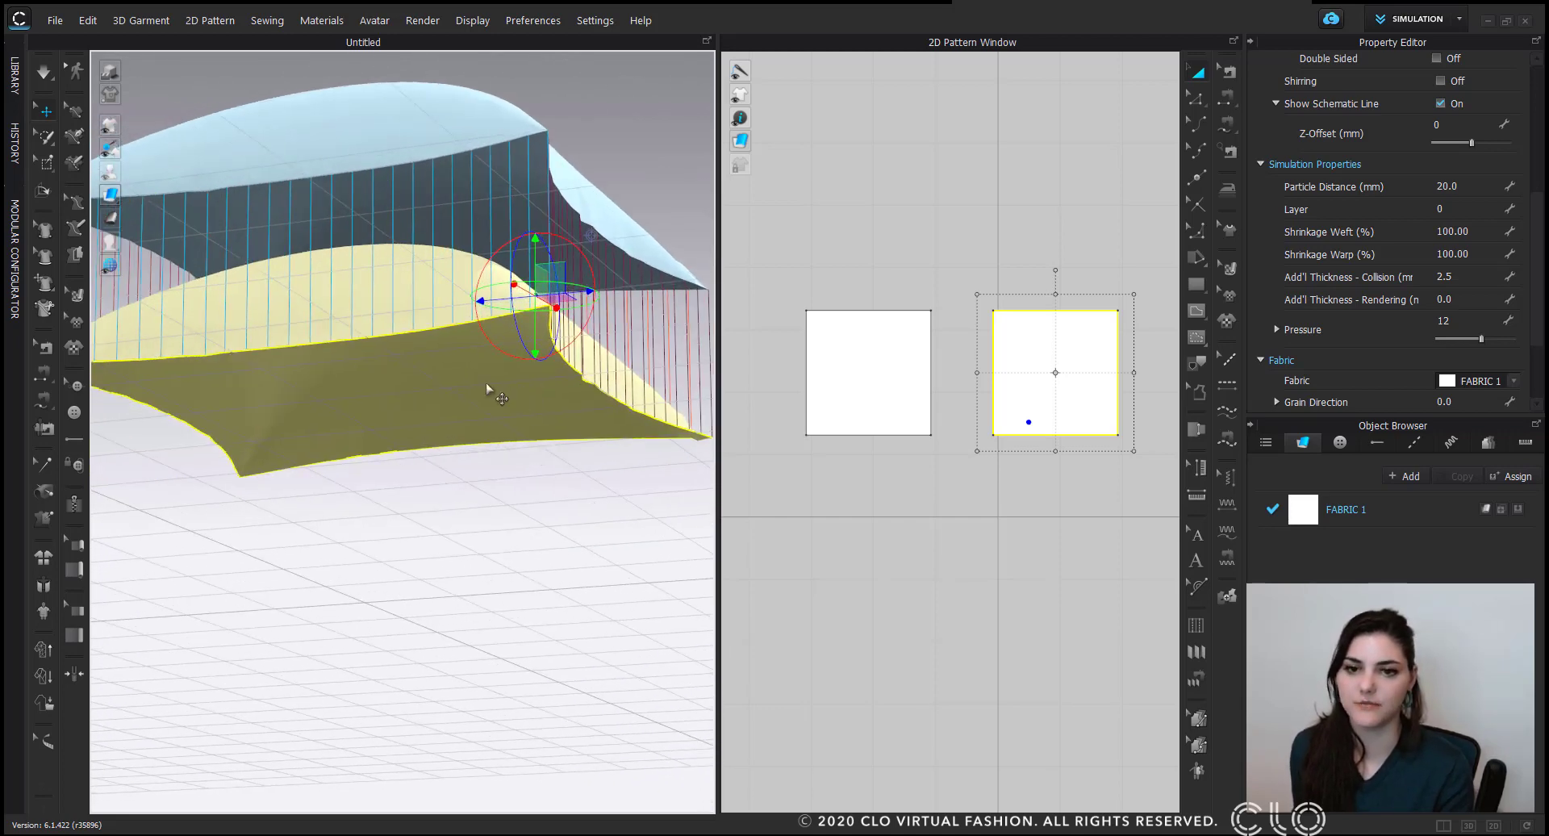
right_click_drag(387, 340, 493, 383)
middle_click_drag(492, 383, 355, 380)
scroll(414, 346, "down", 2)
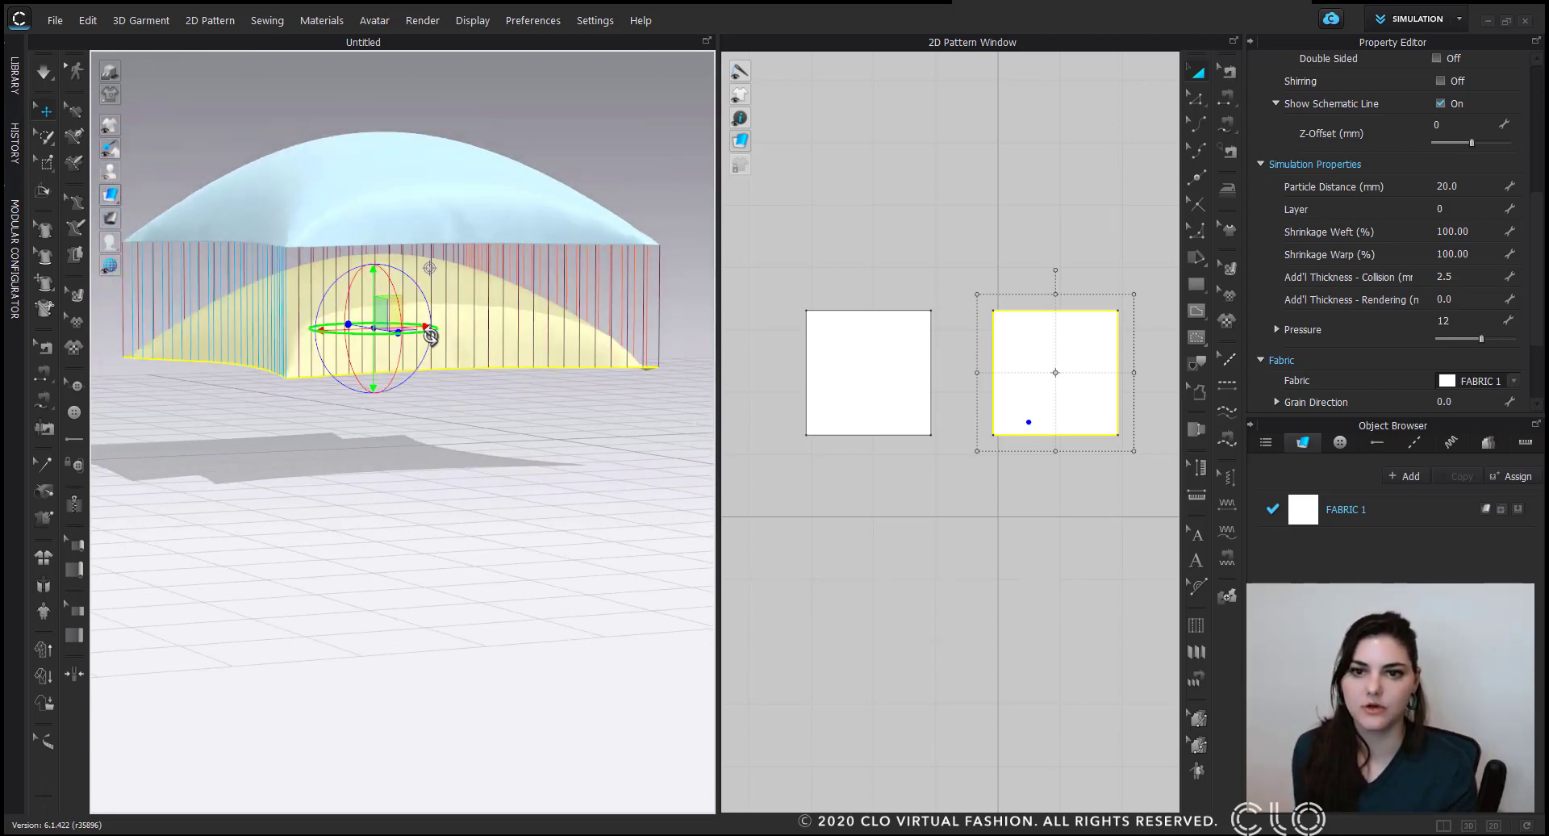
Set the bottom piece's pressure to -12 and run the simulation to close the pillow against the frozen top piece.
middle_click_drag(429, 336, 476, 339)
left_click(592, 380)
left_click(542, 302)
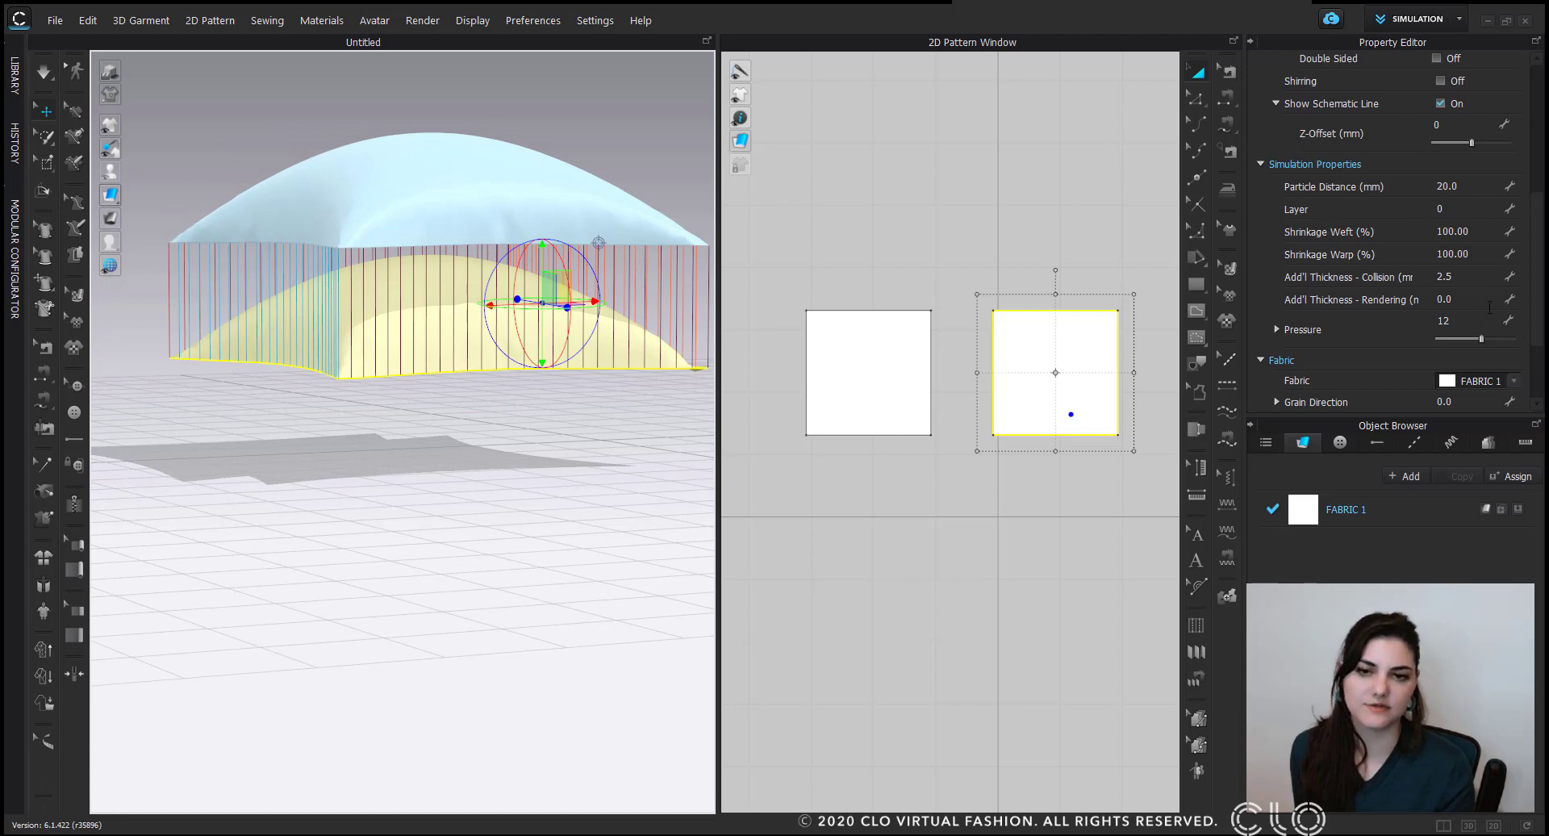
left_click(1469, 321)
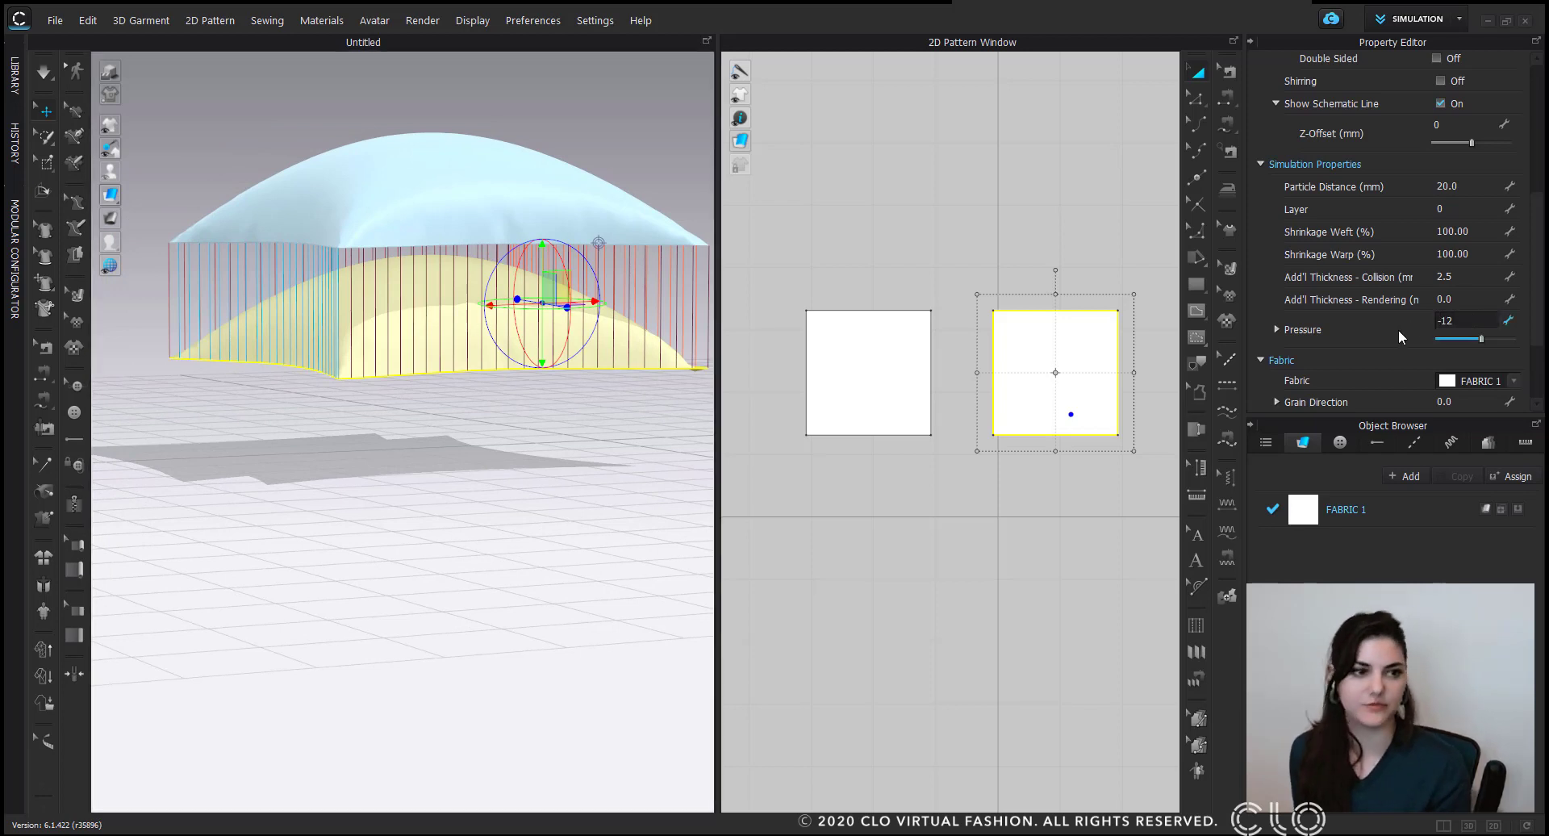
key("Return")
left_click(650, 143)
key("space")
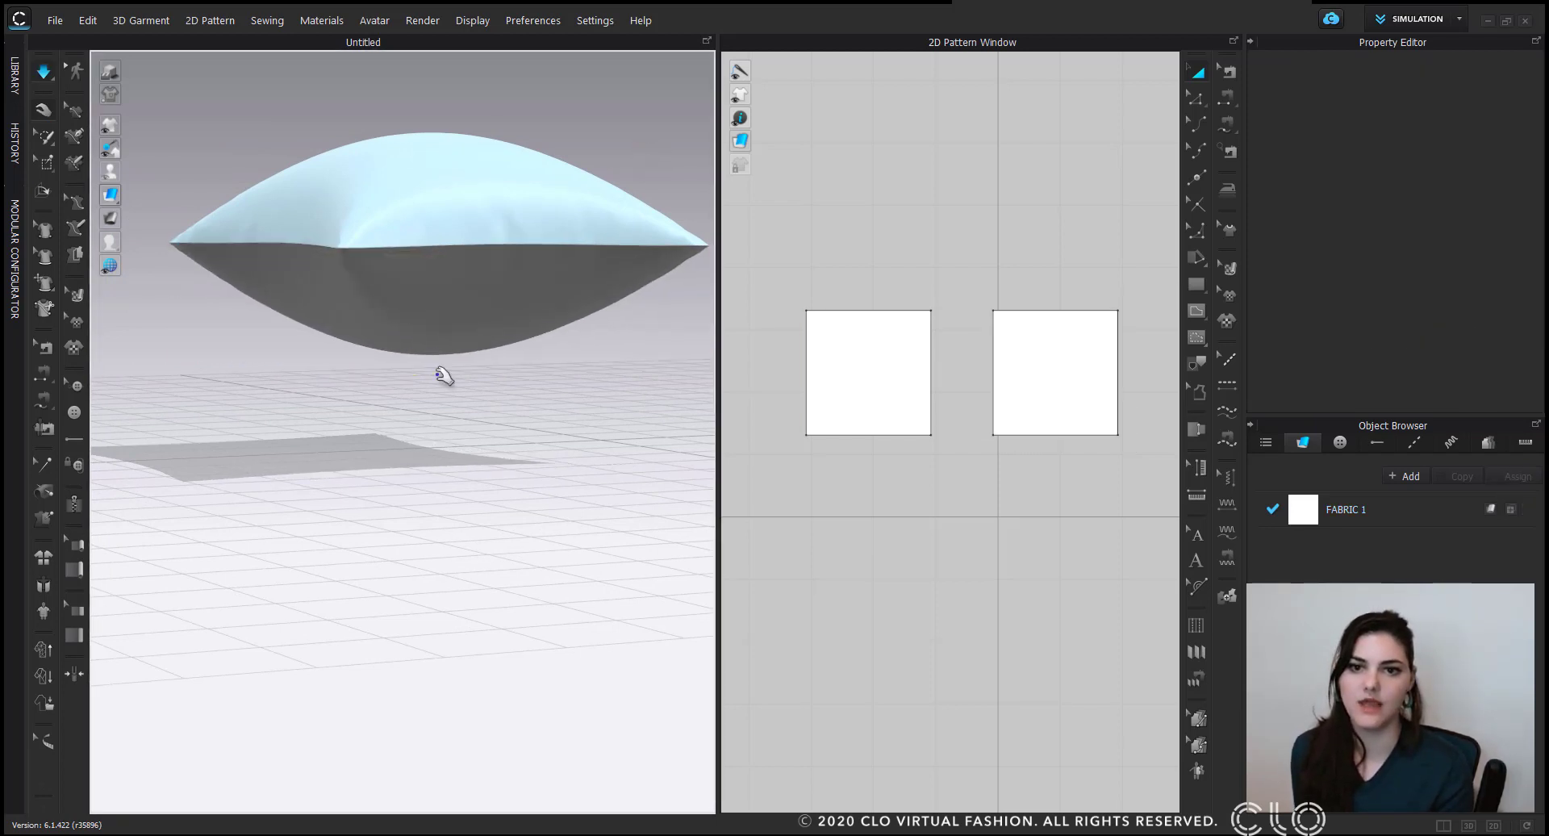
Unfreeze the pillow's top piece, let the simulation settle both pieces, and stop it.
right_click_drag(436, 374, 405, 359)
scroll(422, 363, "down", 1)
middle_click_drag(422, 363, 420, 562)
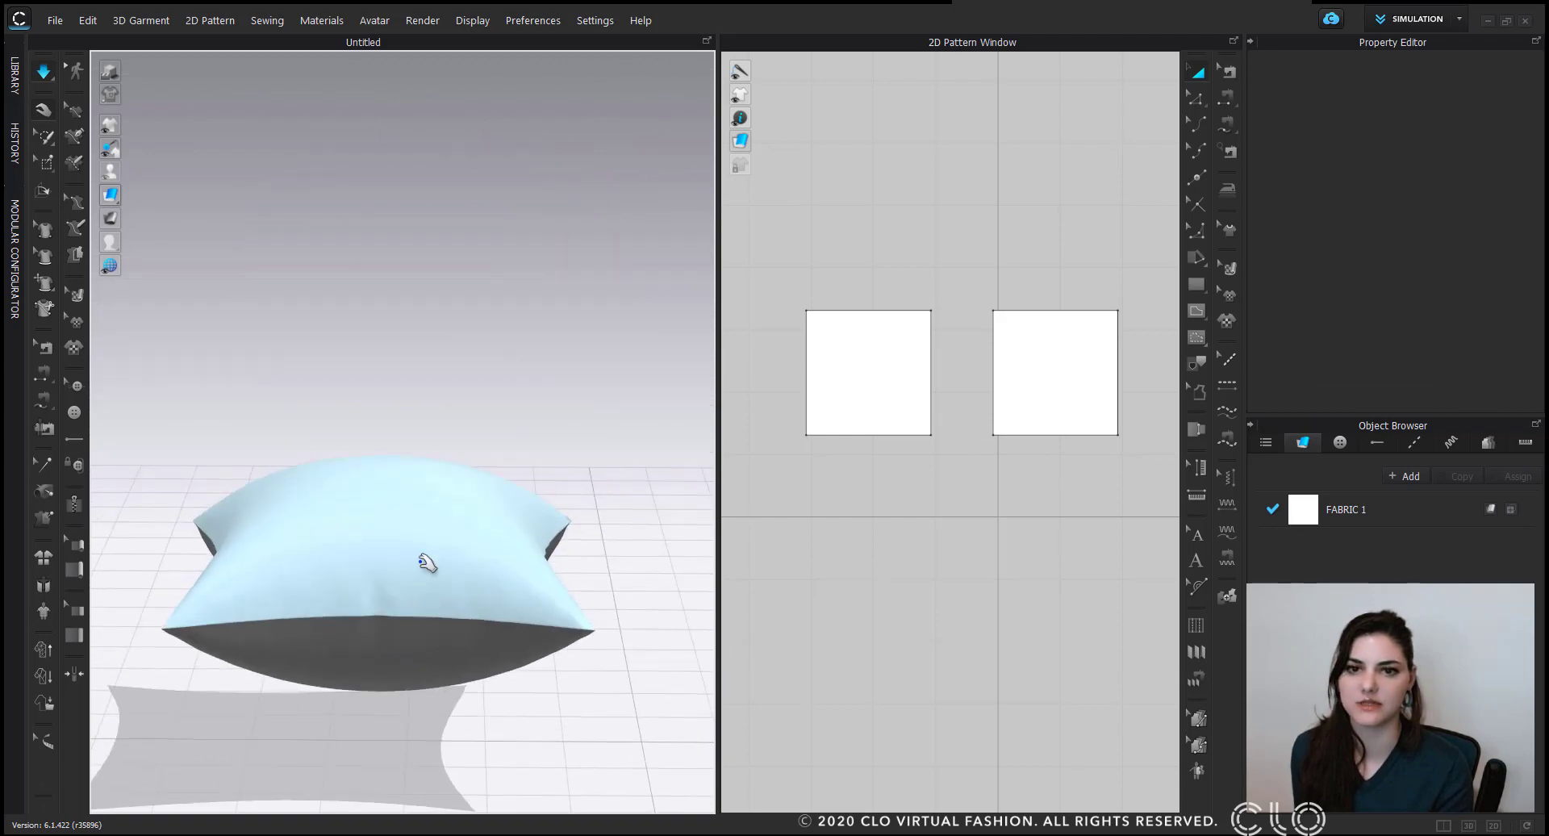
left_click(427, 563)
right_click(426, 557)
left_click(527, 179)
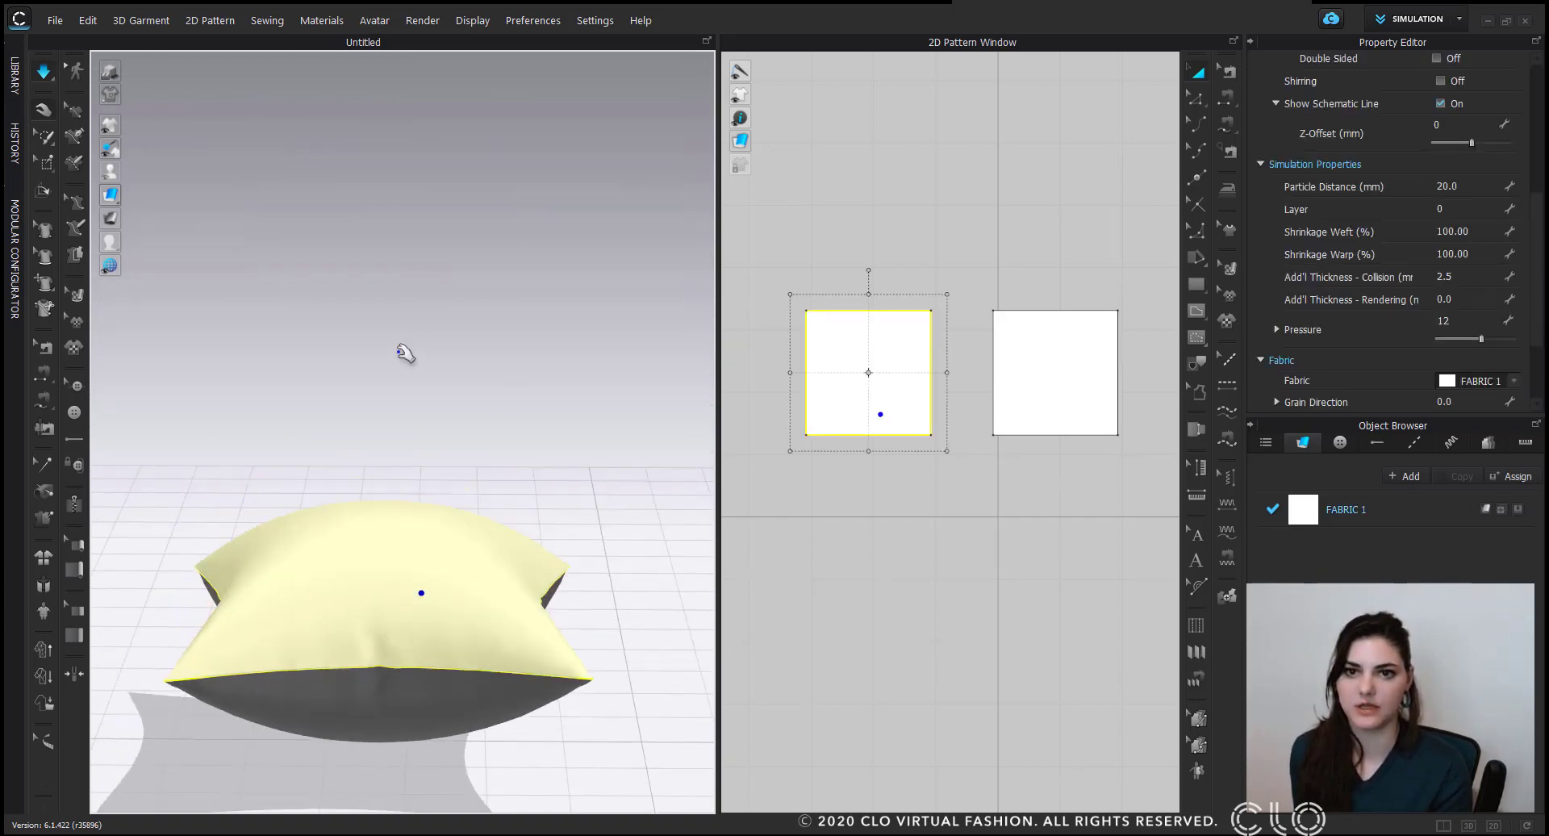
right_click_drag(405, 354, 523, 349)
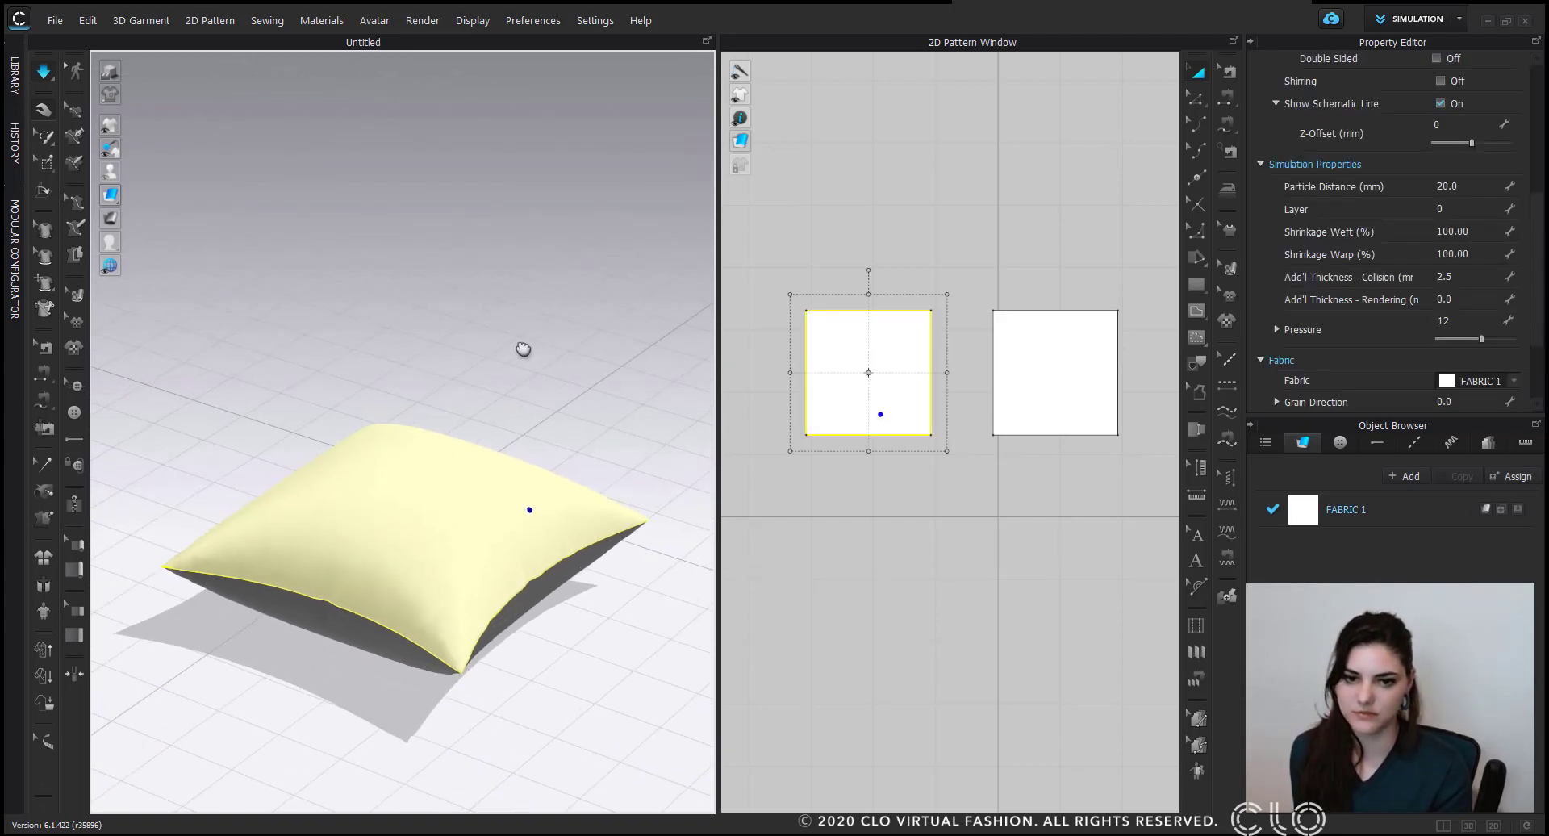
right_click_drag(488, 415, 557, 487)
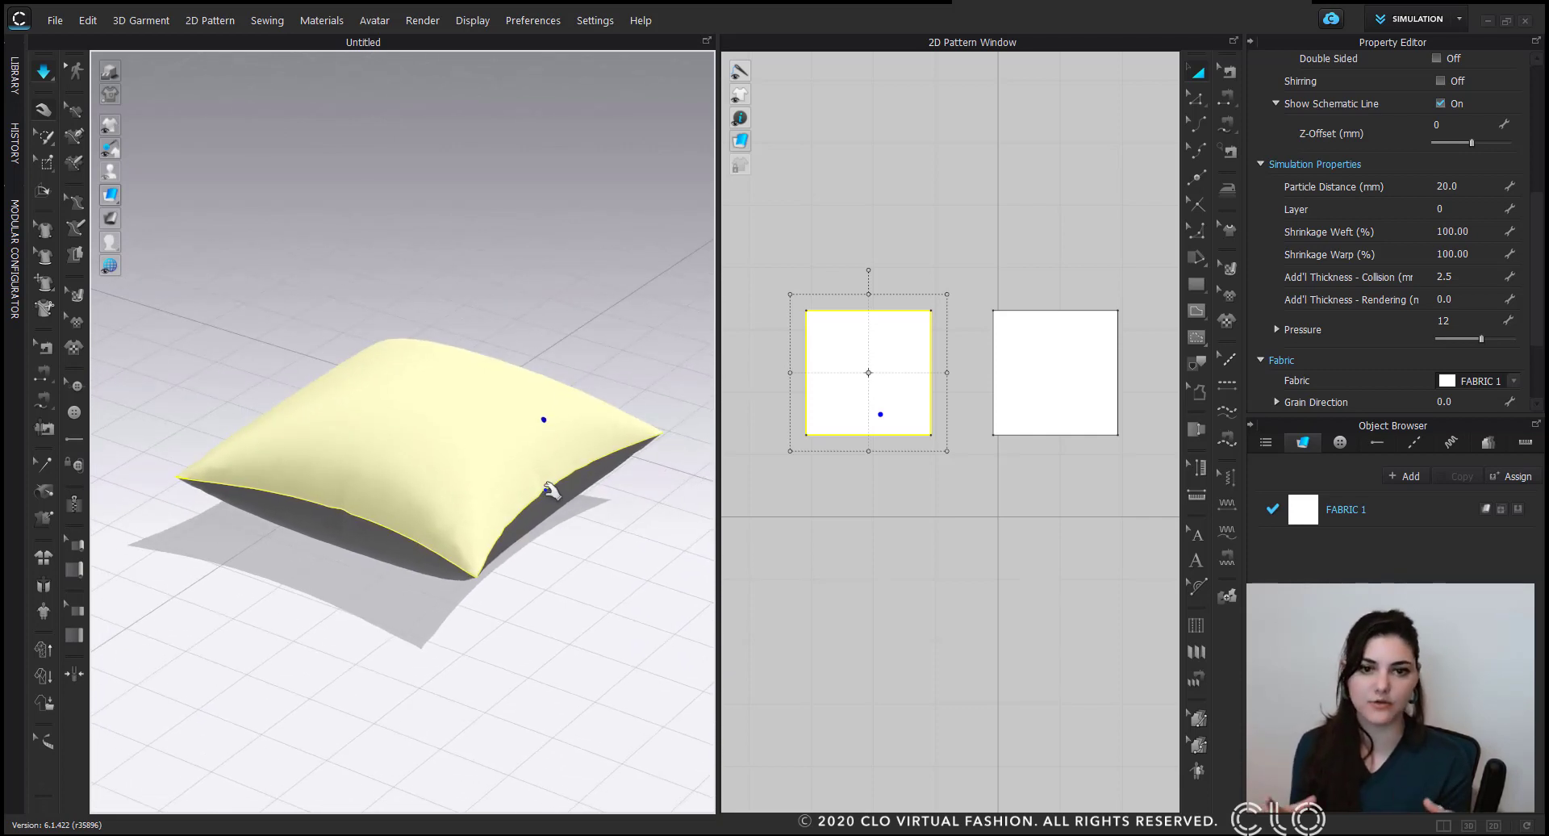
key("space")
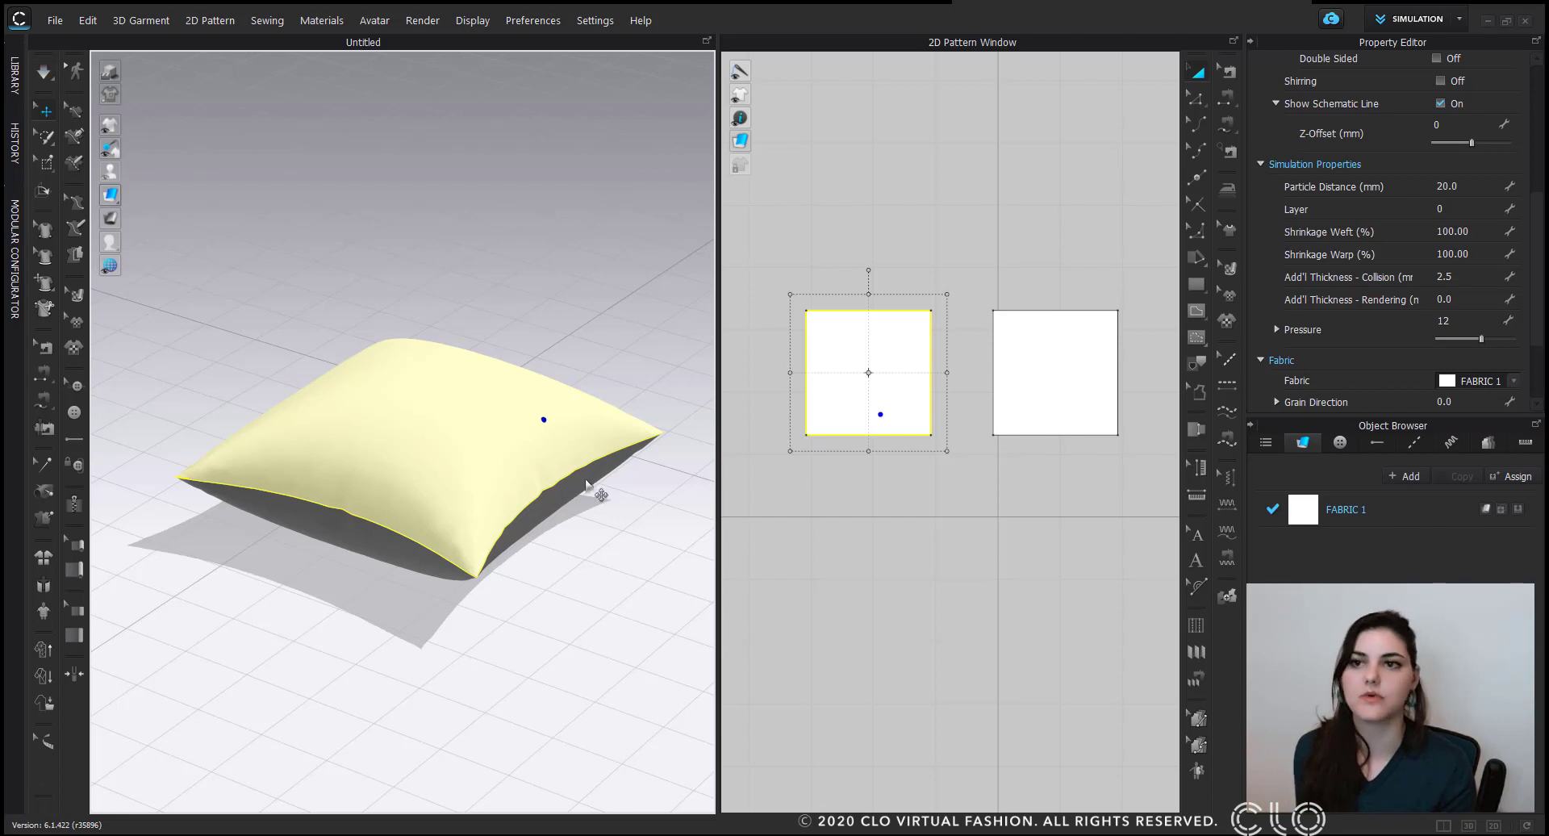
Flip the normal of the pillow's bottom piece.
left_click(563, 501)
right_click(557, 506)
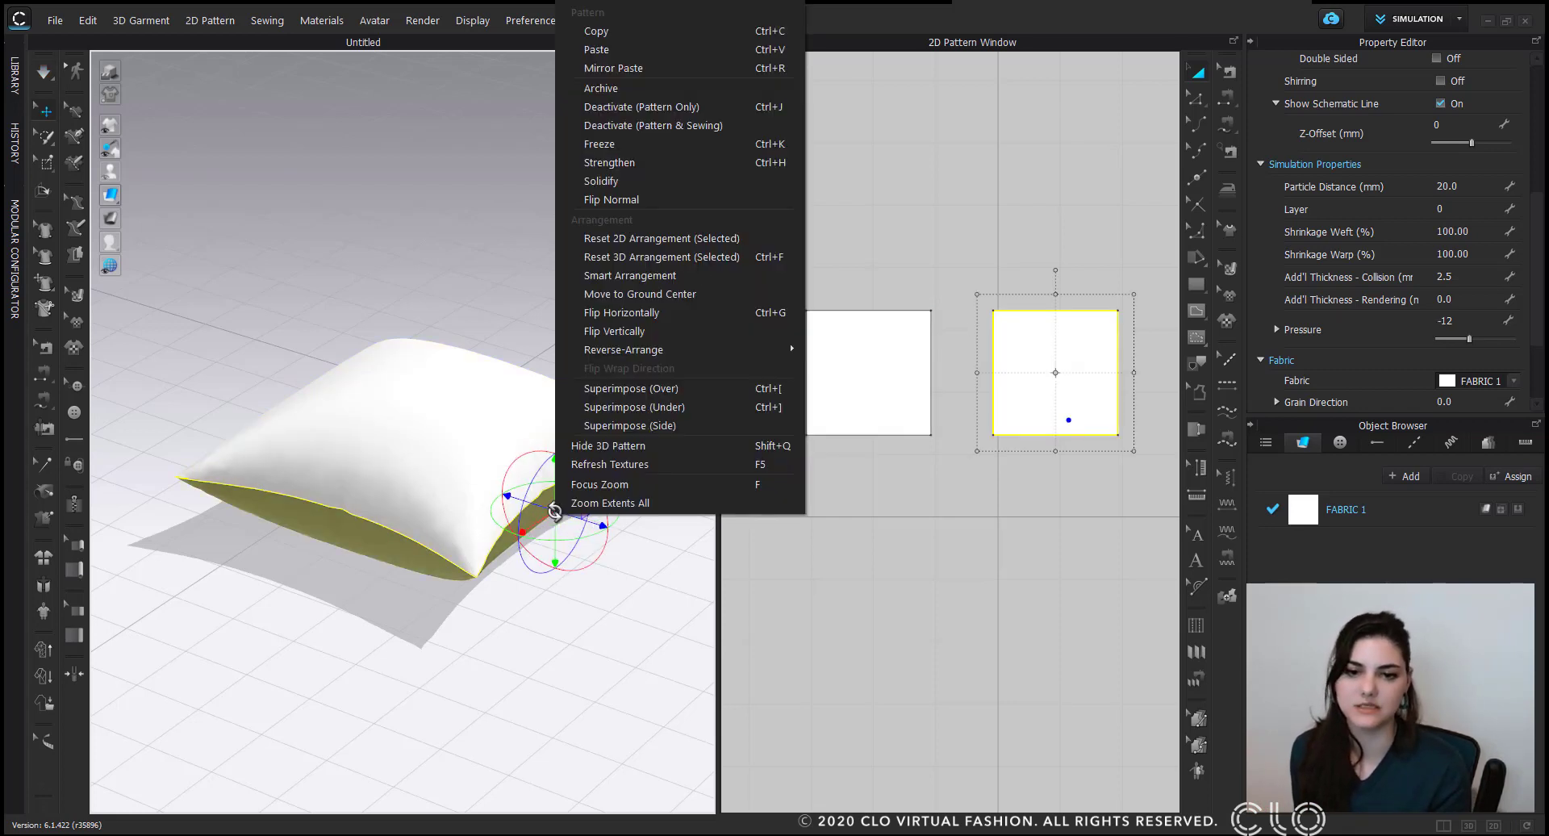
left_click(676, 200)
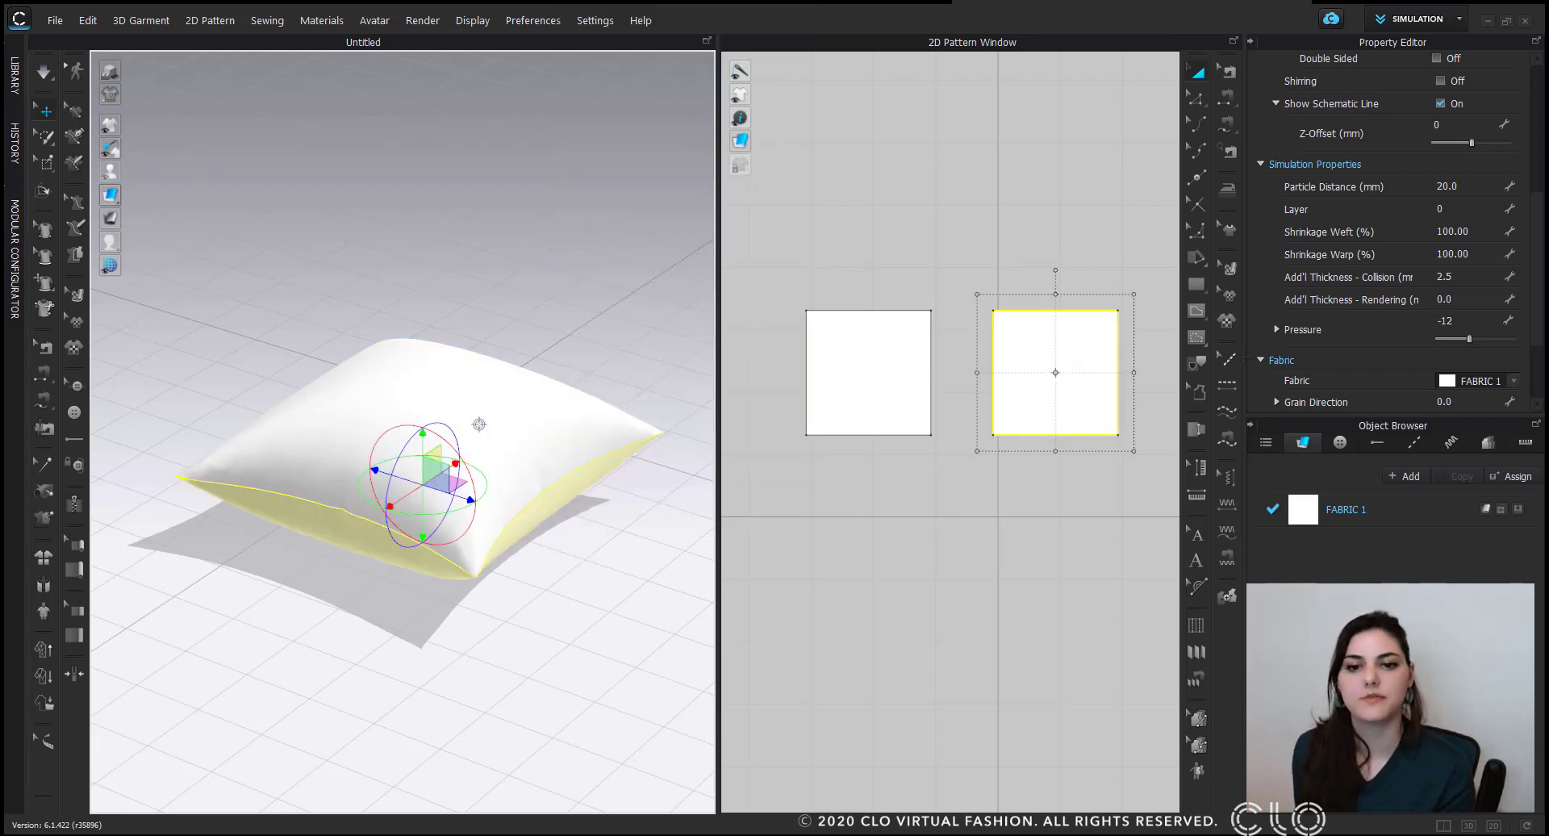
Set the bottom piece's pressure to 12, run the simulation, and check the inflated pillow from above.
left_click(1483, 326)
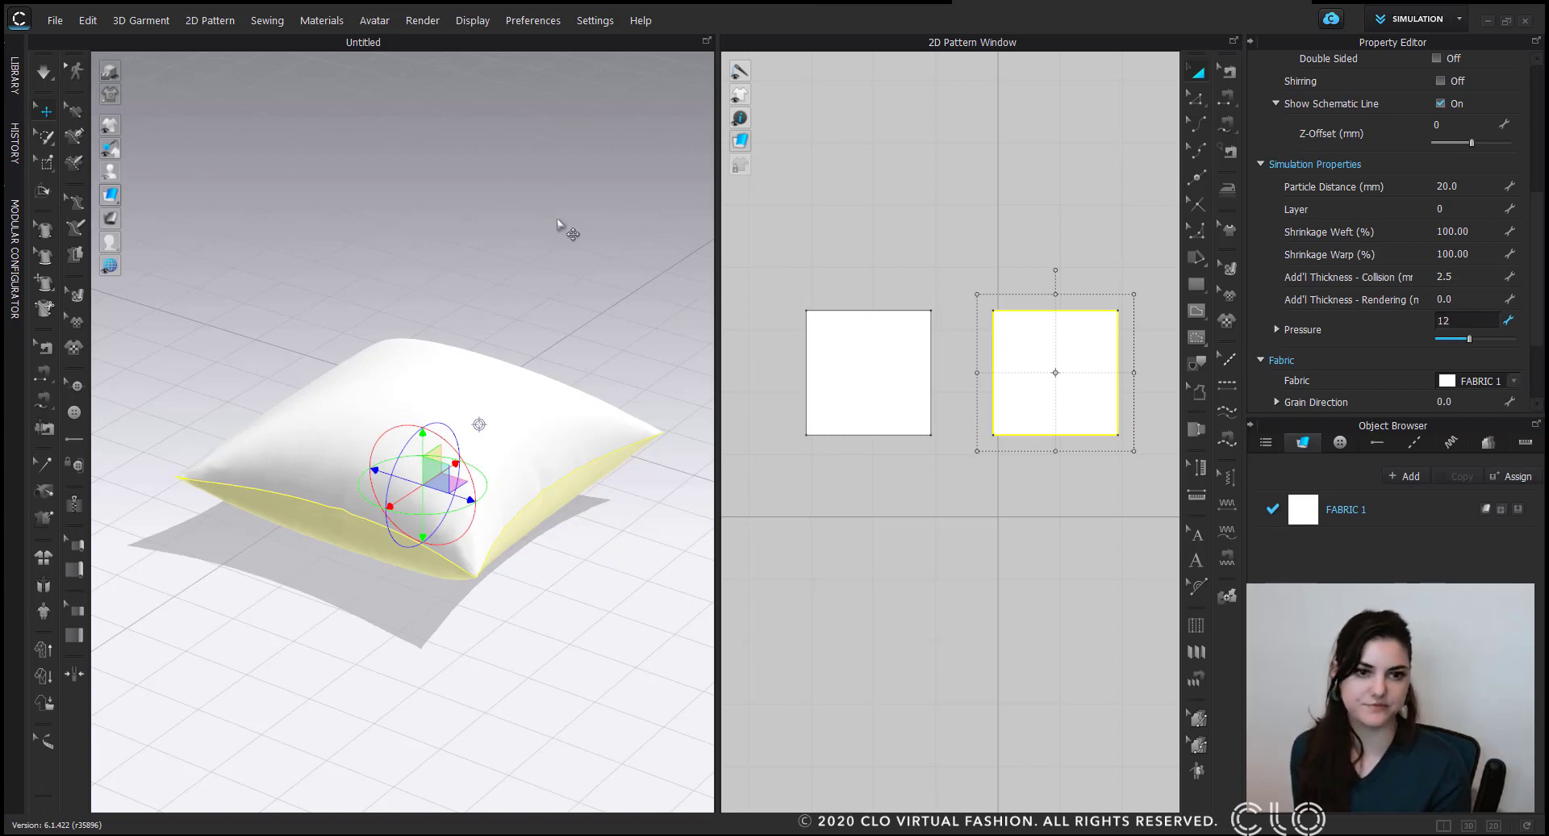
left_click(595, 248)
key("space")
right_click_drag(615, 311, 523, 333)
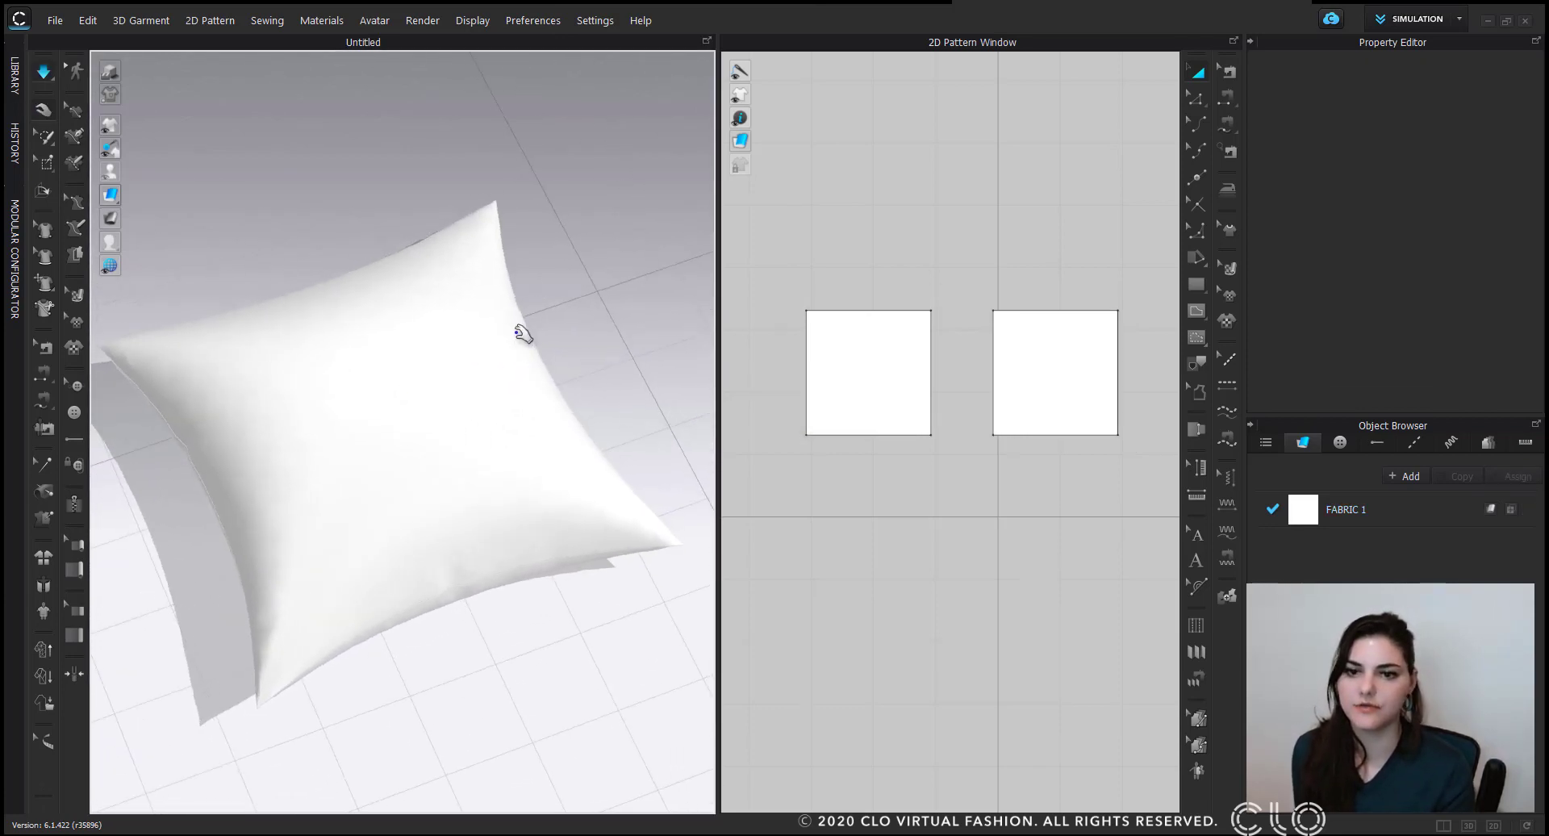
middle_click_drag(523, 333, 565, 342)
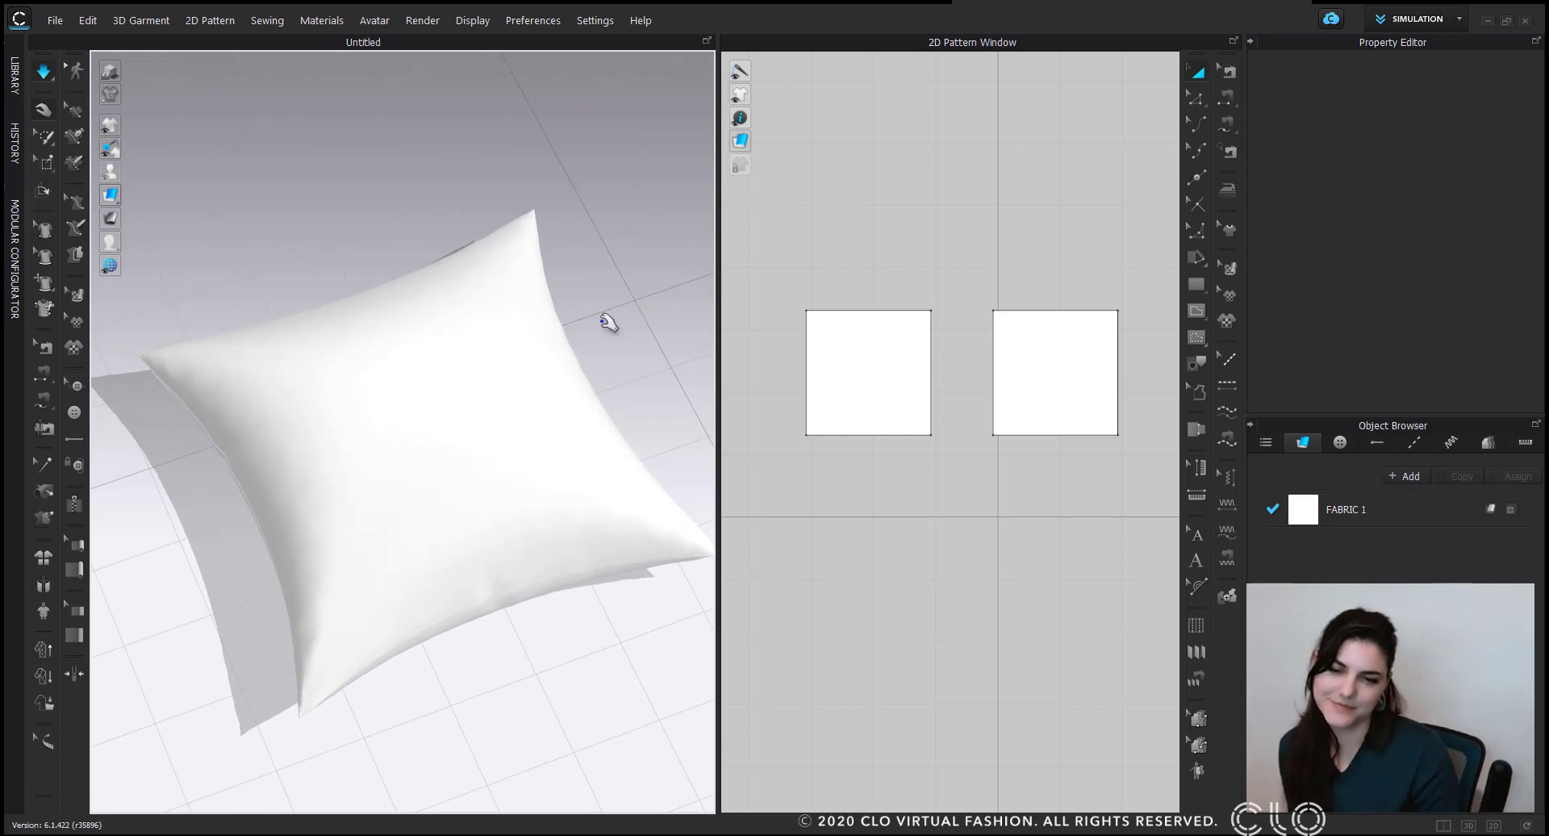
right_click_drag(605, 322, 557, 346)
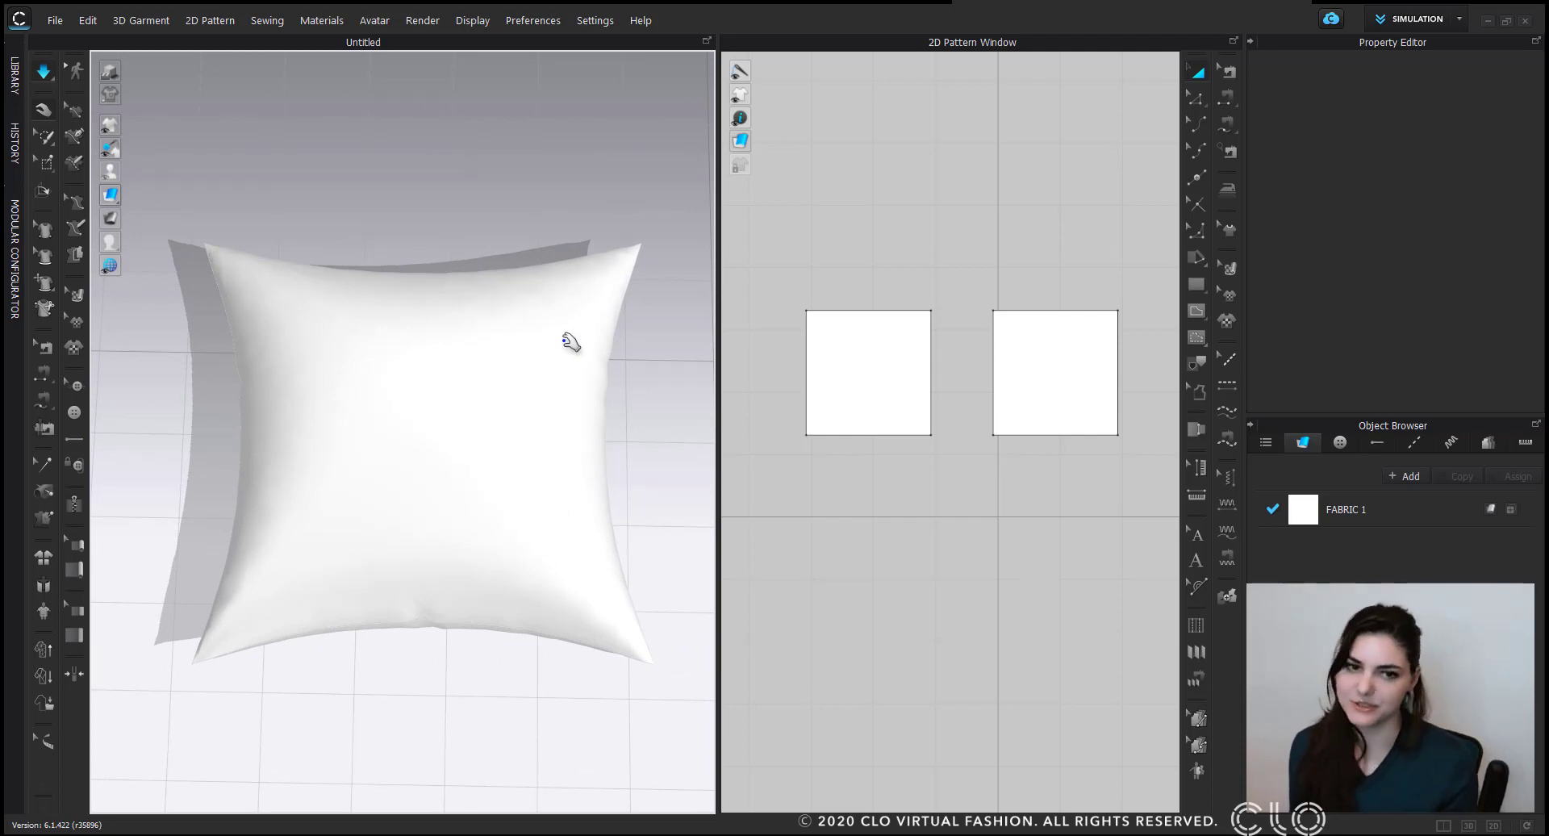
scroll(648, 417, "up", 2)
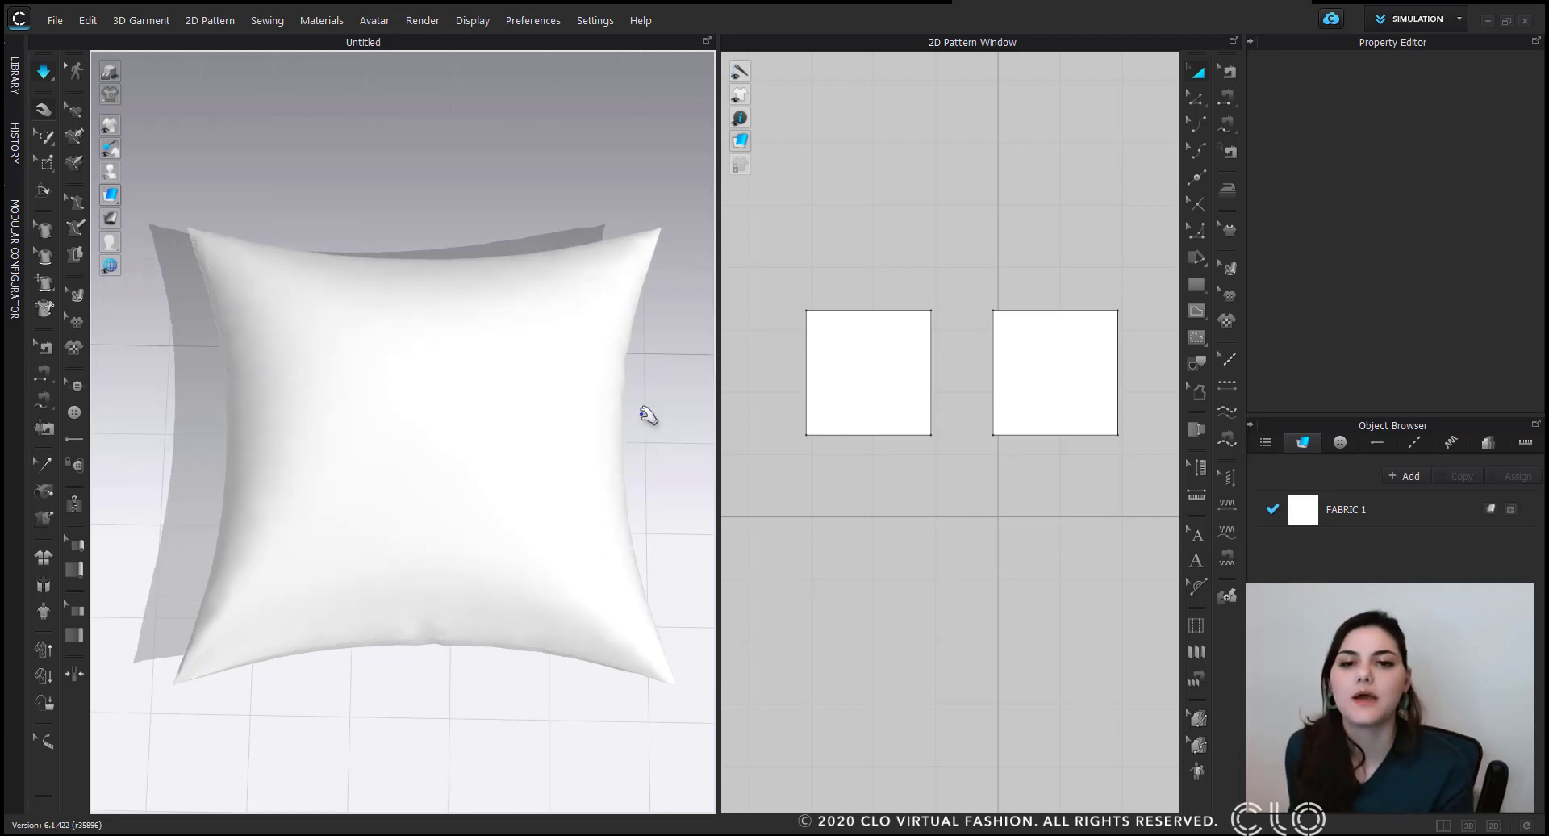
Draw internal lines on the first square: the upper-left to lower-right diagonal and a parallel from the top edge's midpoint to the right edge's midpoint.
scroll(872, 387, "up", 2)
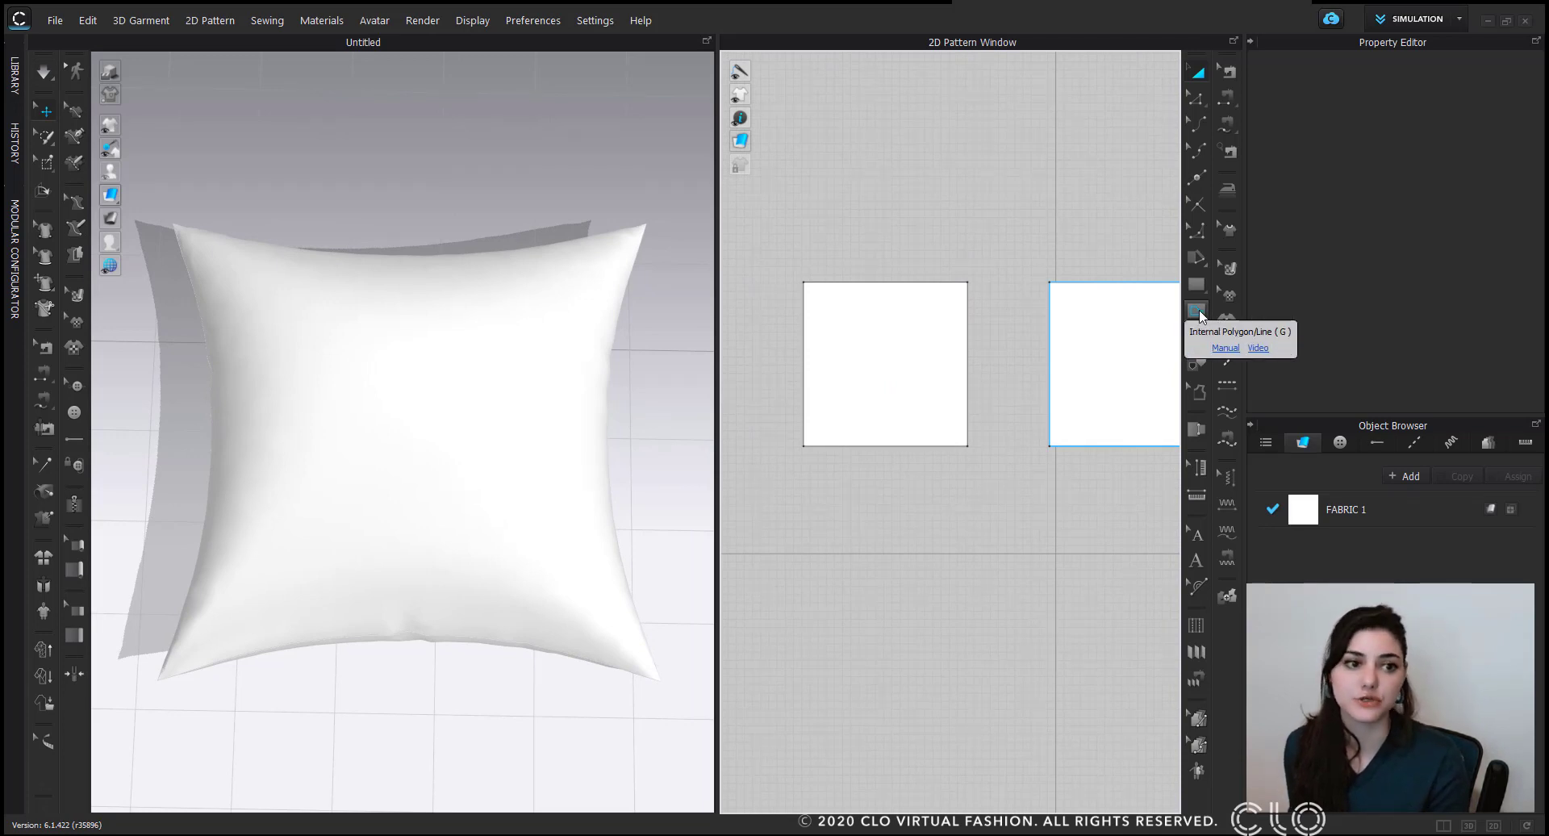
left_click(1198, 311)
left_click(1197, 311)
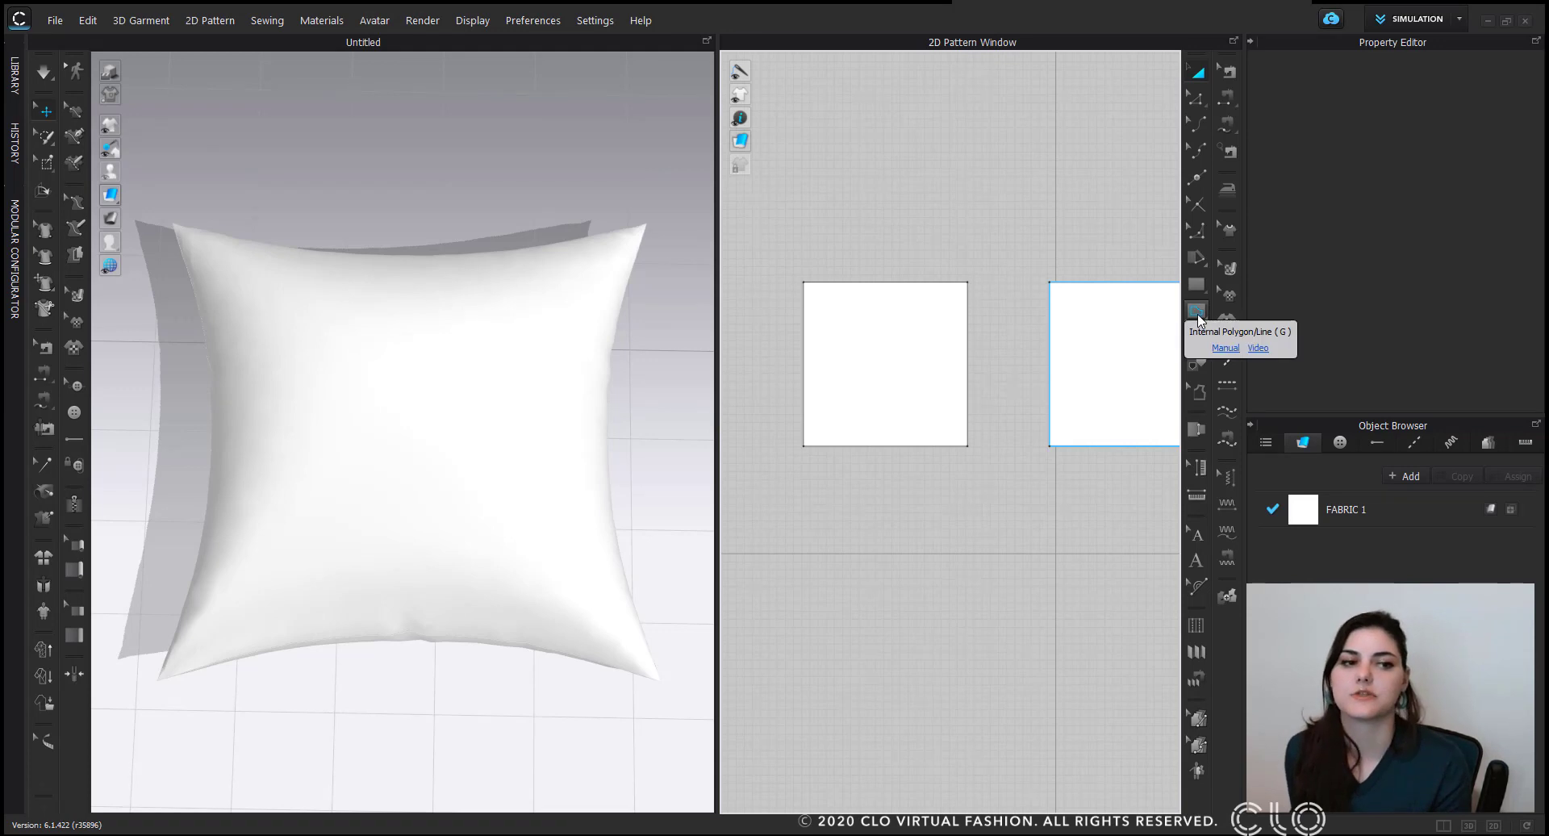
left_click(1198, 311)
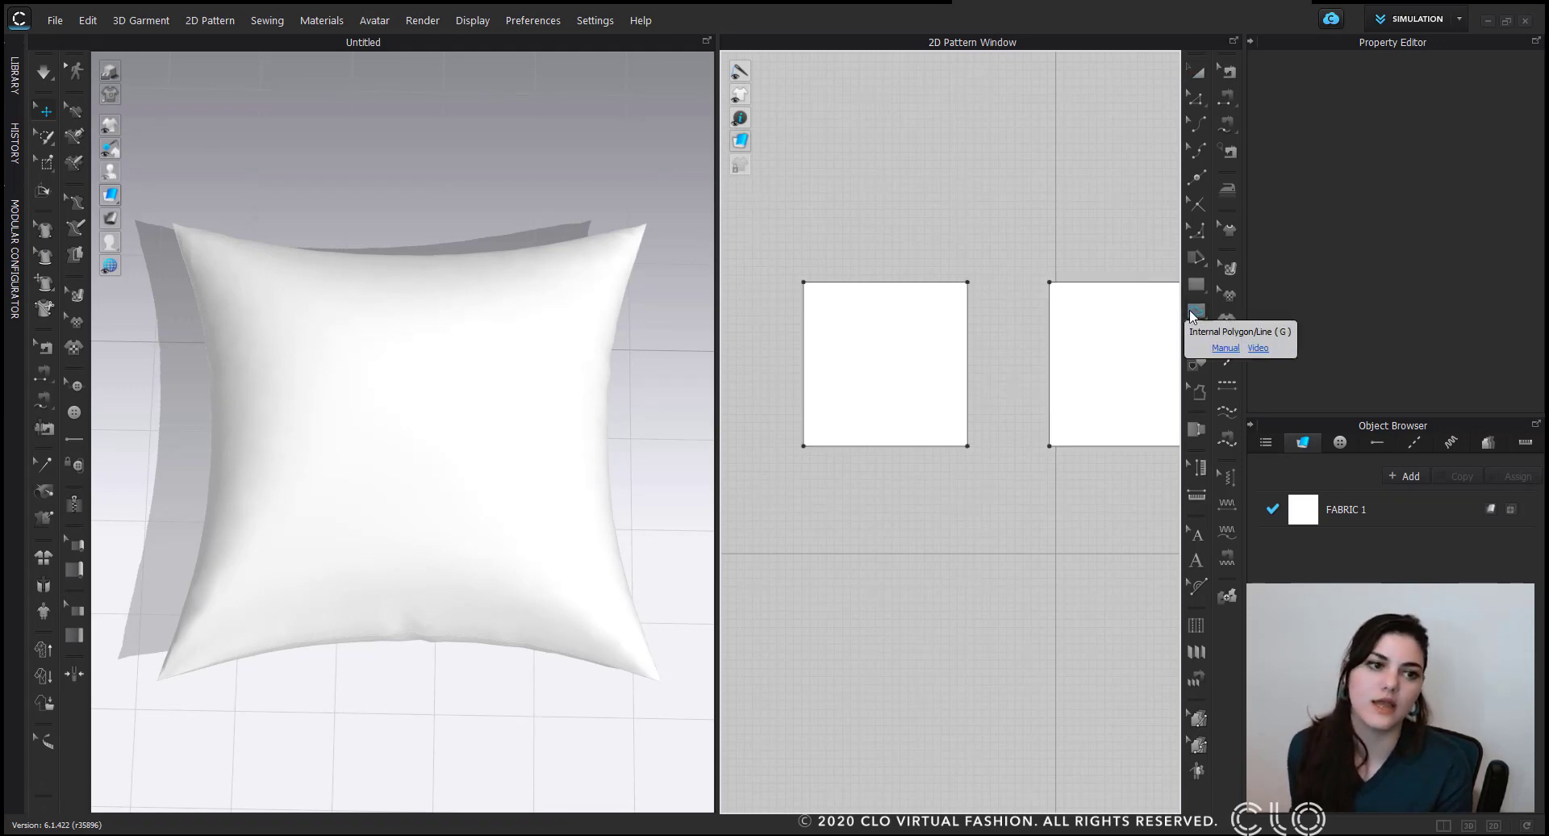
left_click(804, 282)
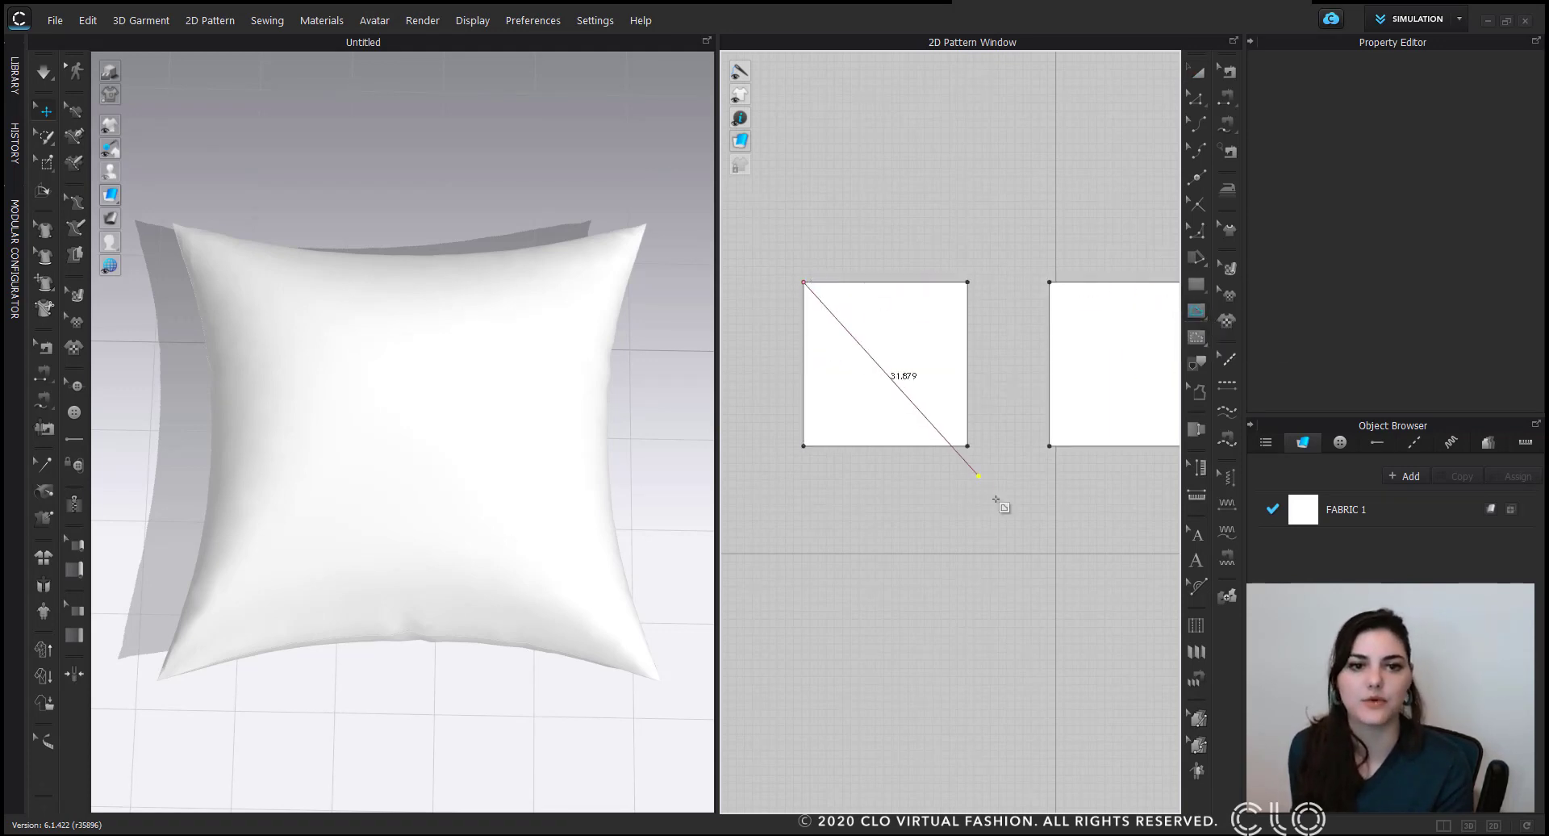
double_click(968, 446)
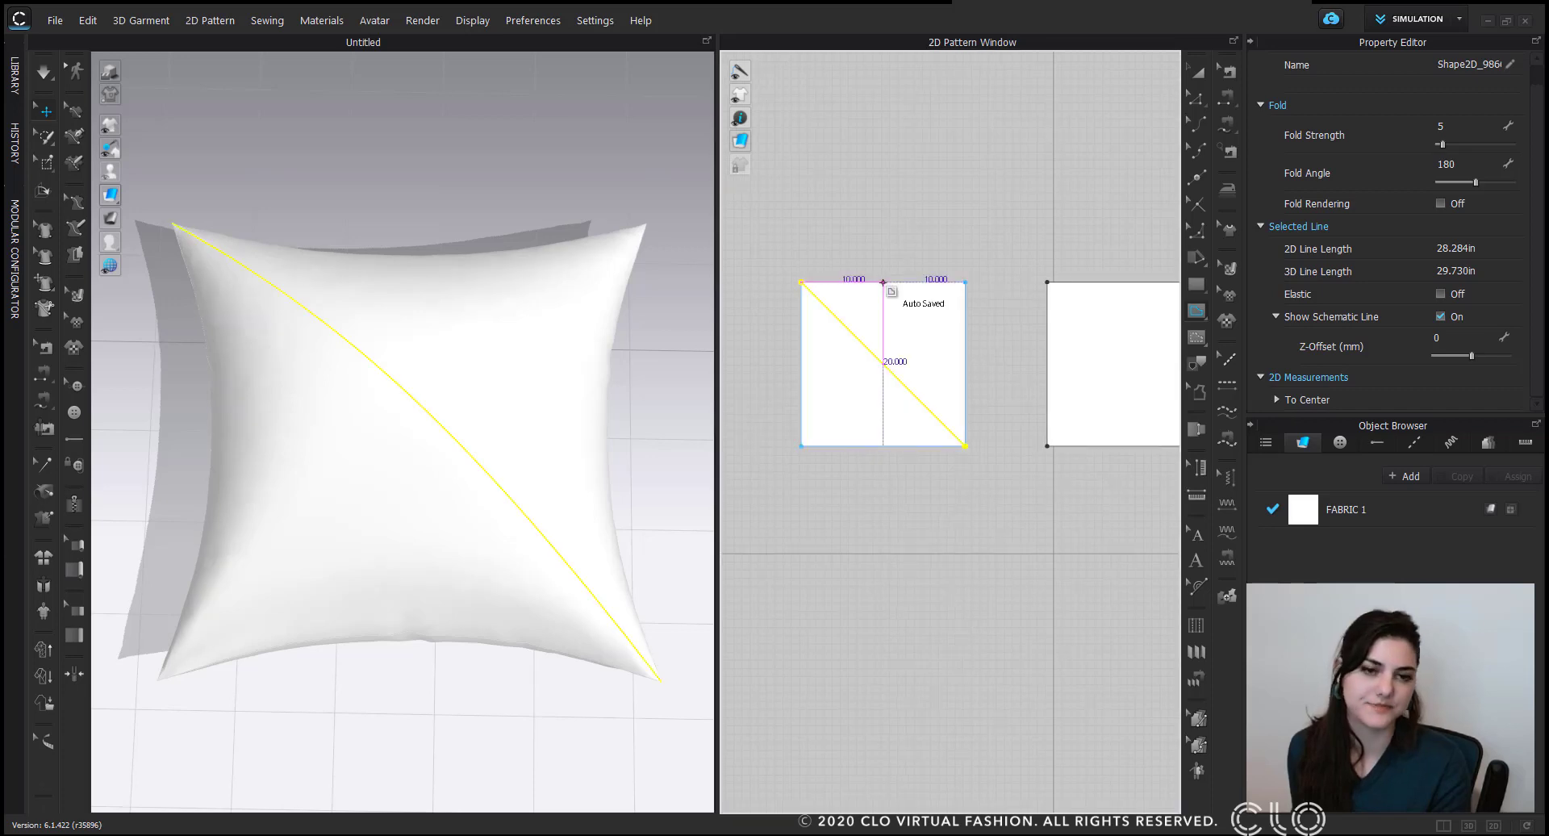
left_click(882, 282)
double_click(966, 364)
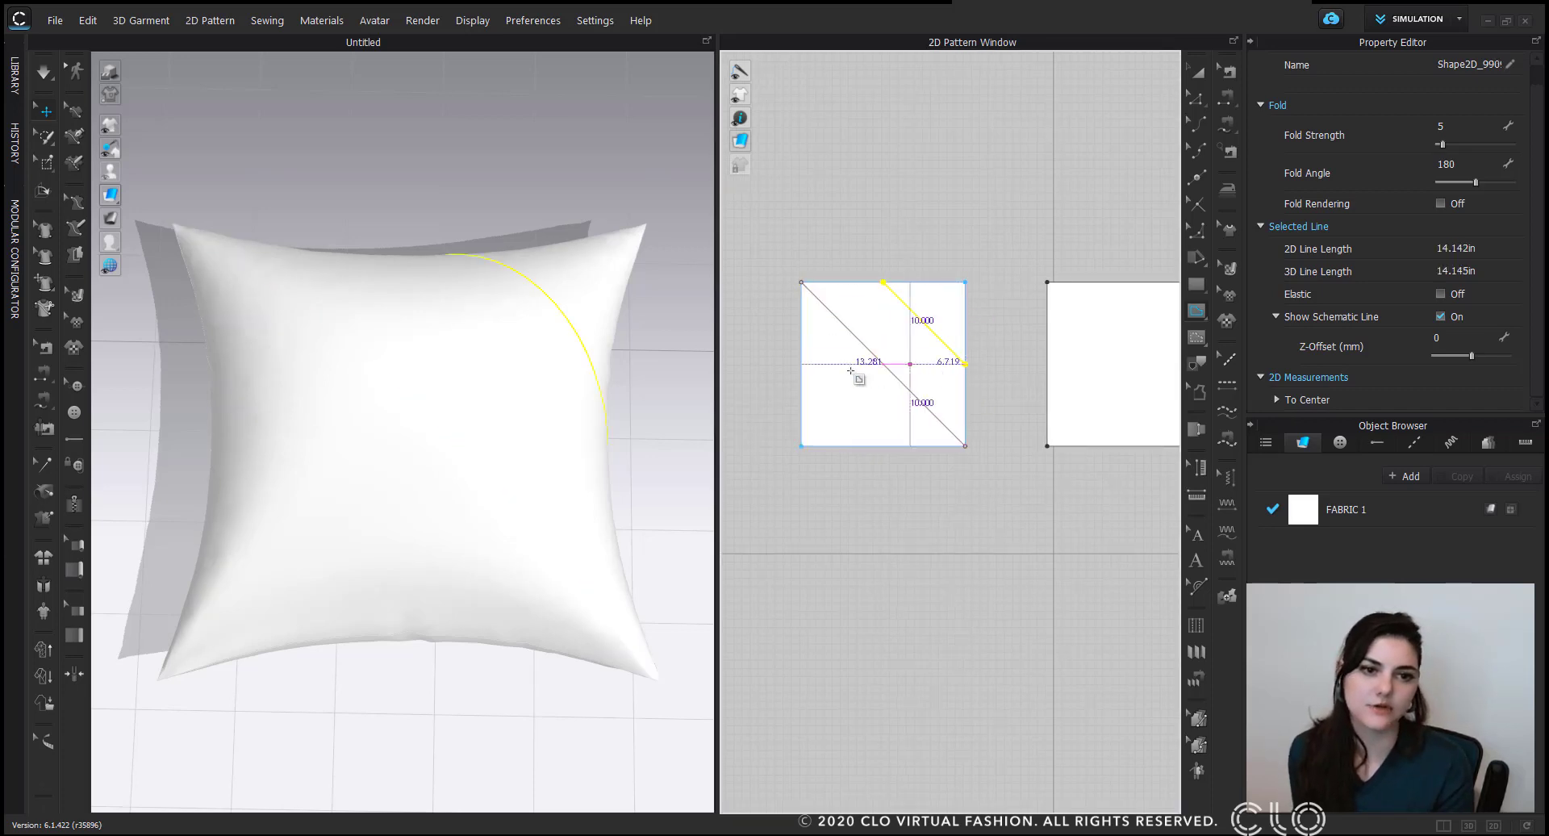
Draw the upper-right to lower-left diagonal and an internal line about 14.6 in long across the square's lower-left corner.
left_click(966, 283)
double_click(800, 446)
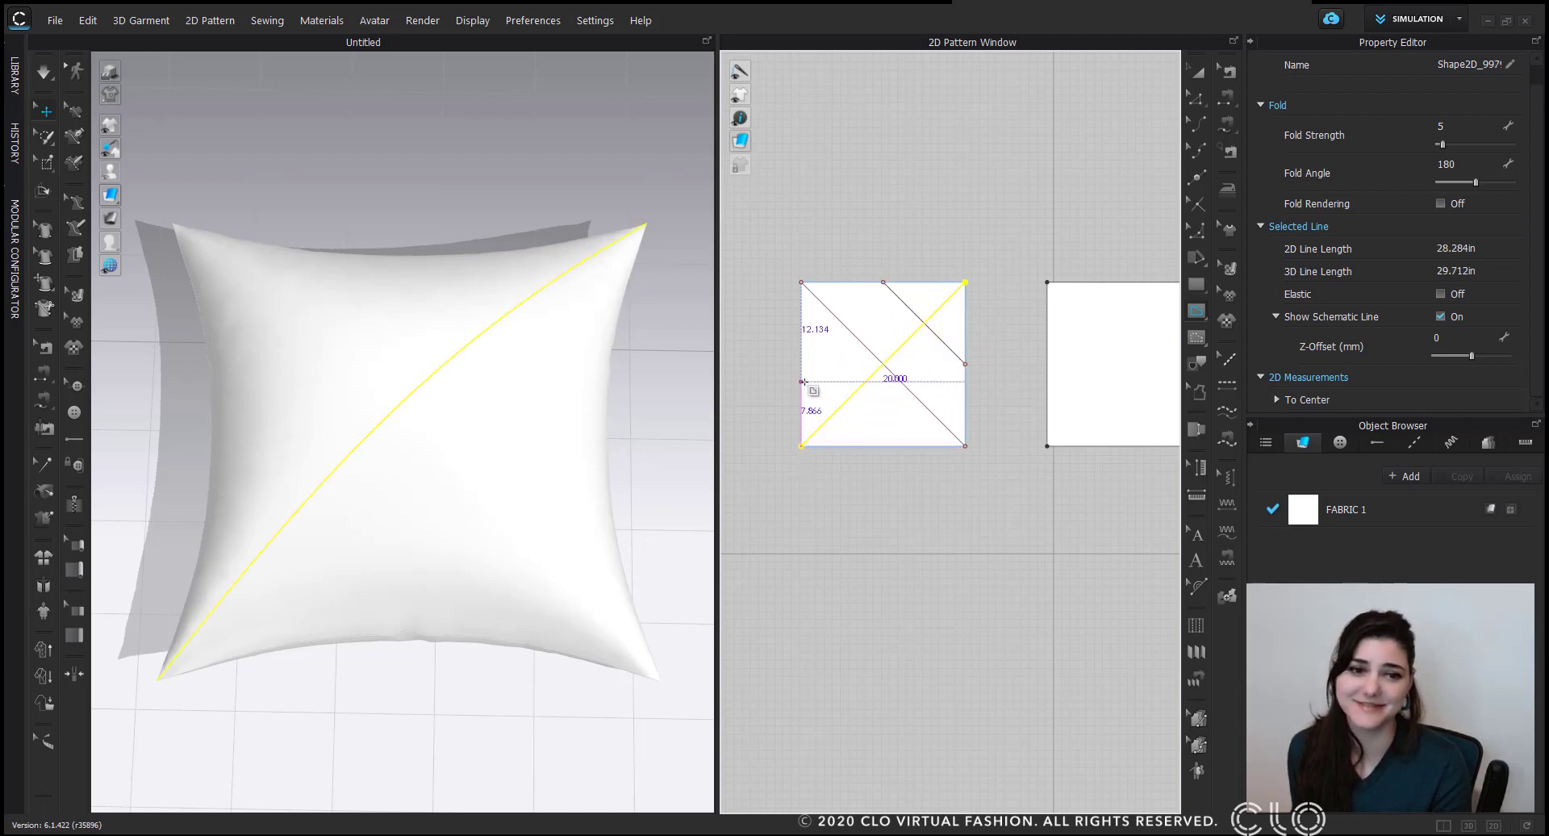
left_click(801, 359)
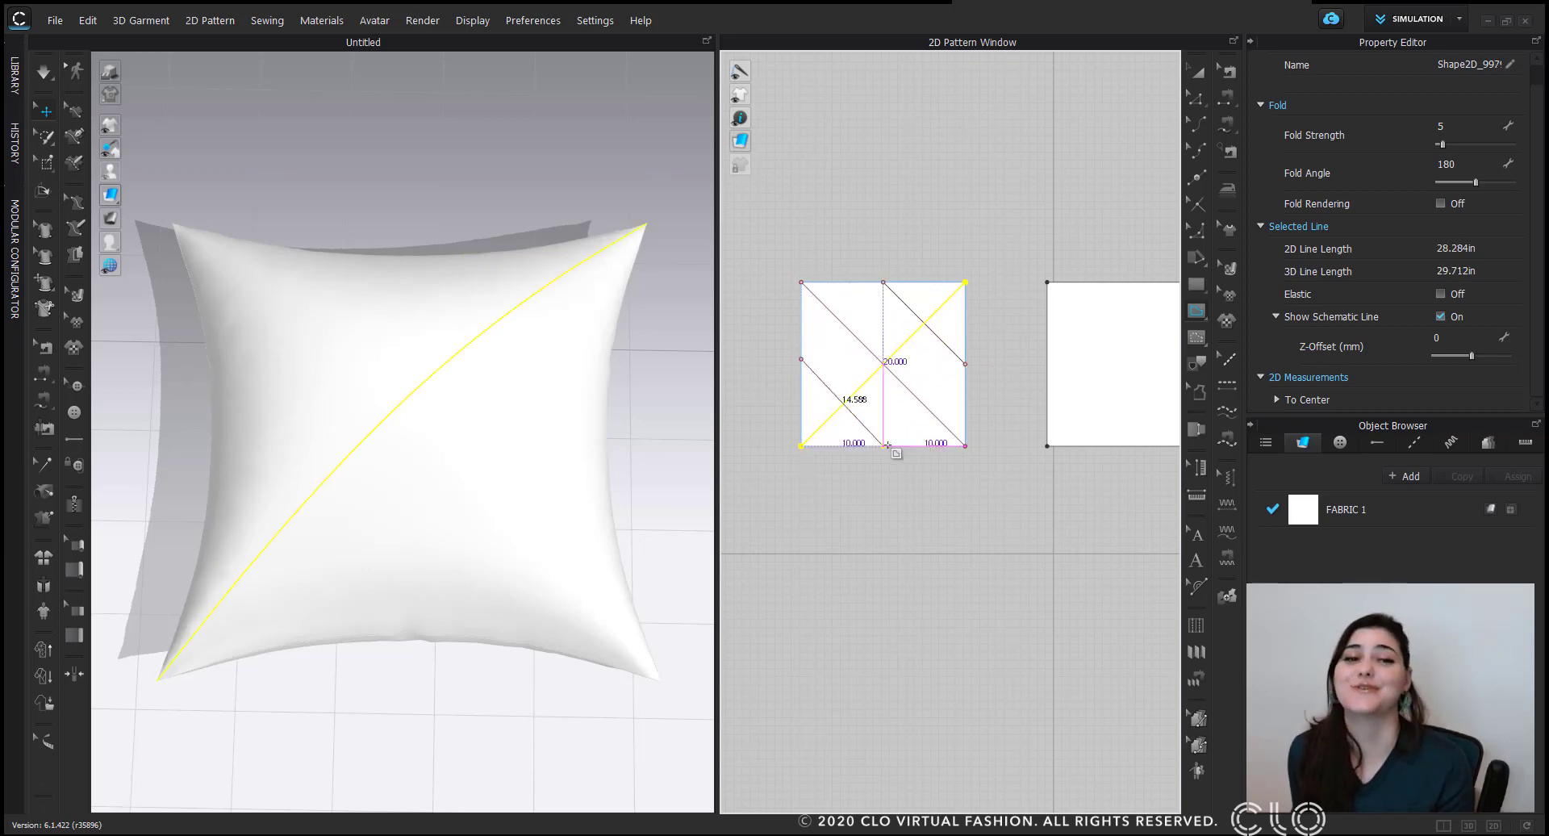
double_click(884, 446)
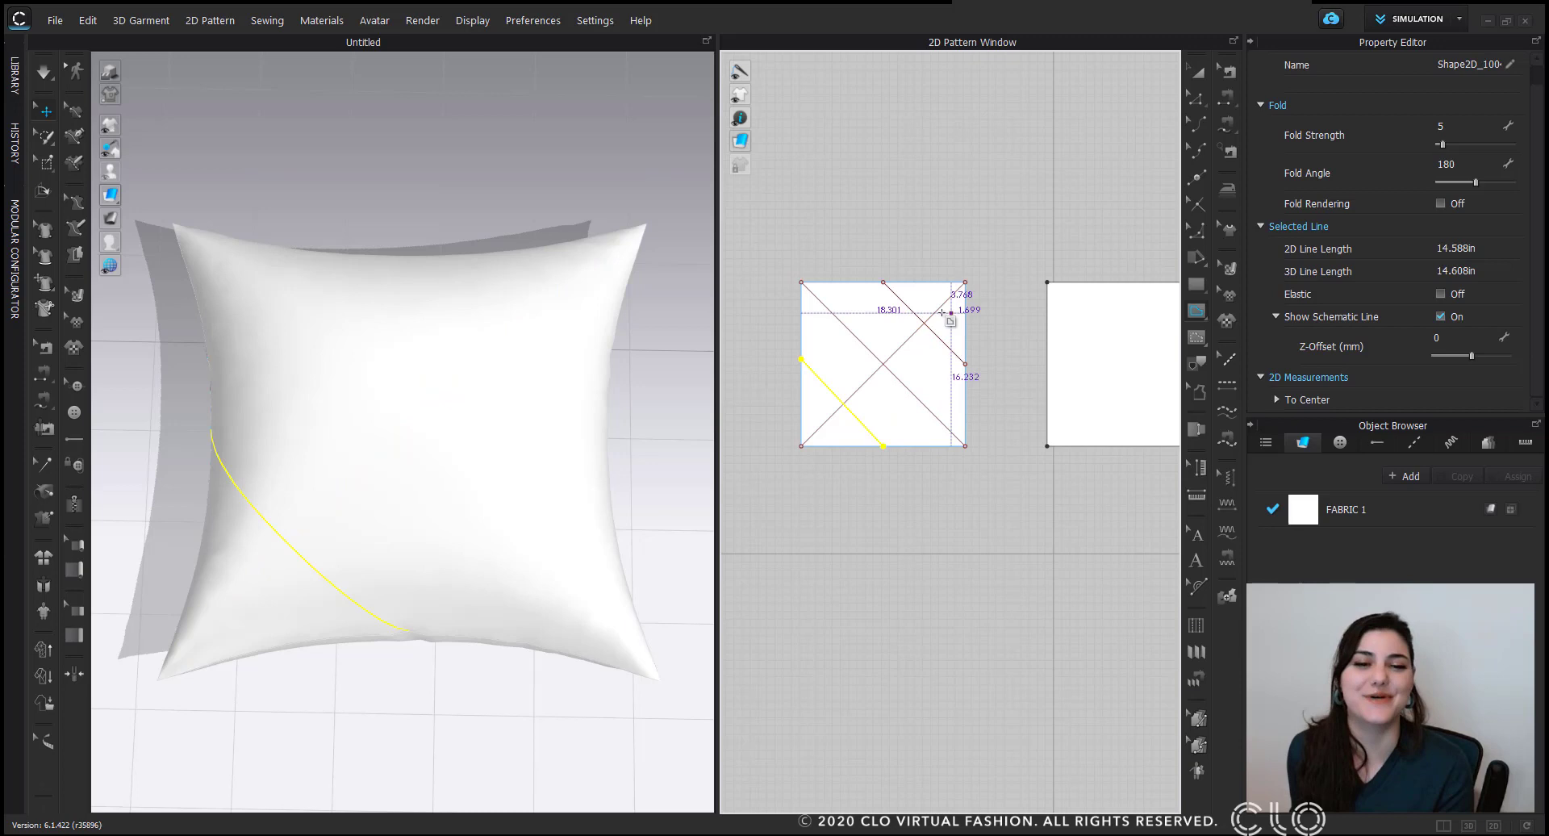
Draw internal lines about 17.6 in long across the square's upper-left corner and about 16.9 in long across its lower-right corner.
left_click(904, 281)
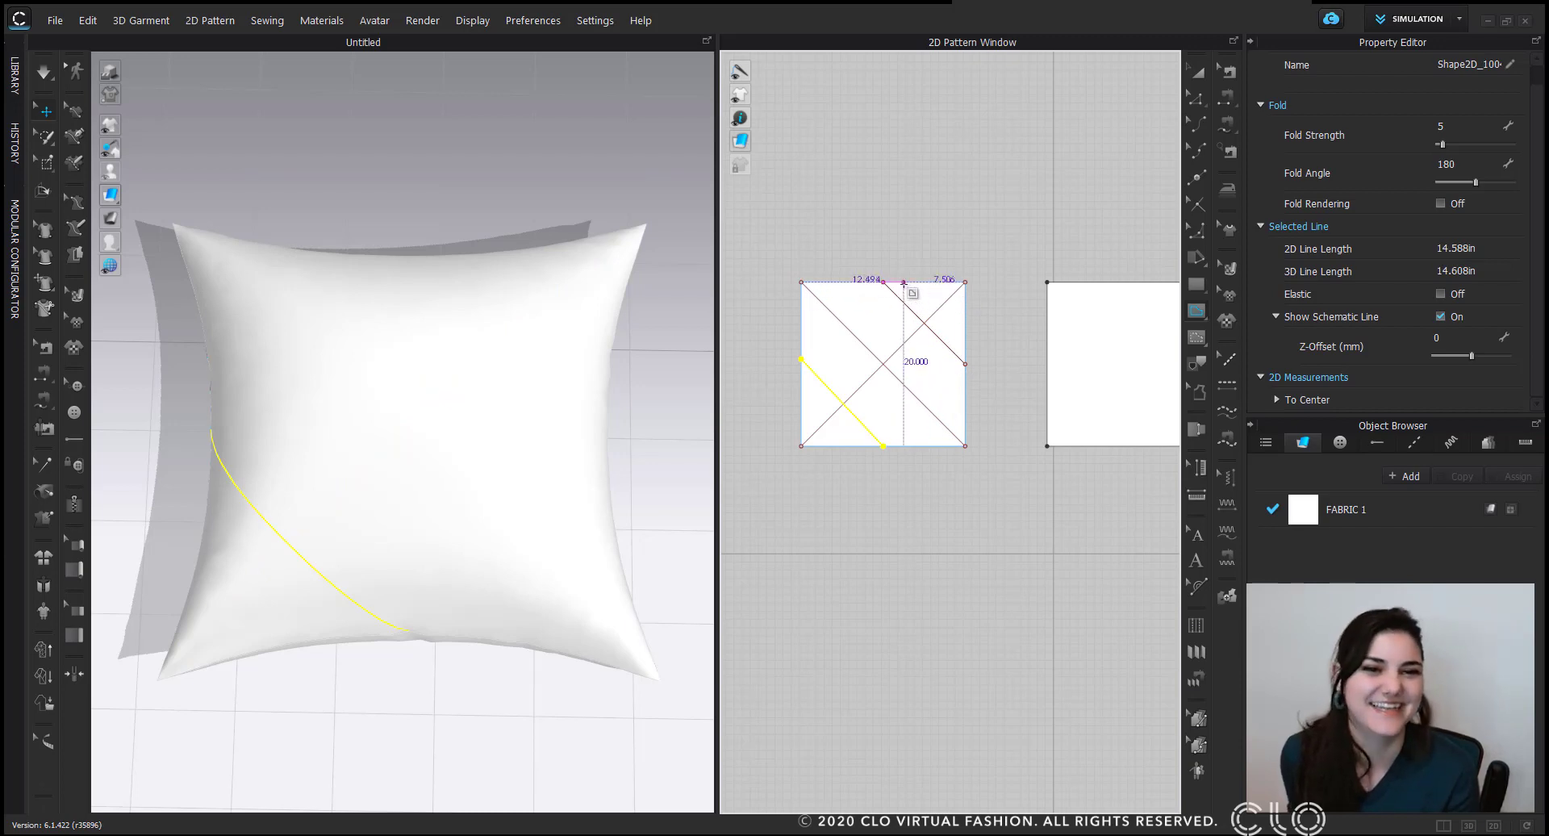
double_click(800, 384)
left_click(965, 348)
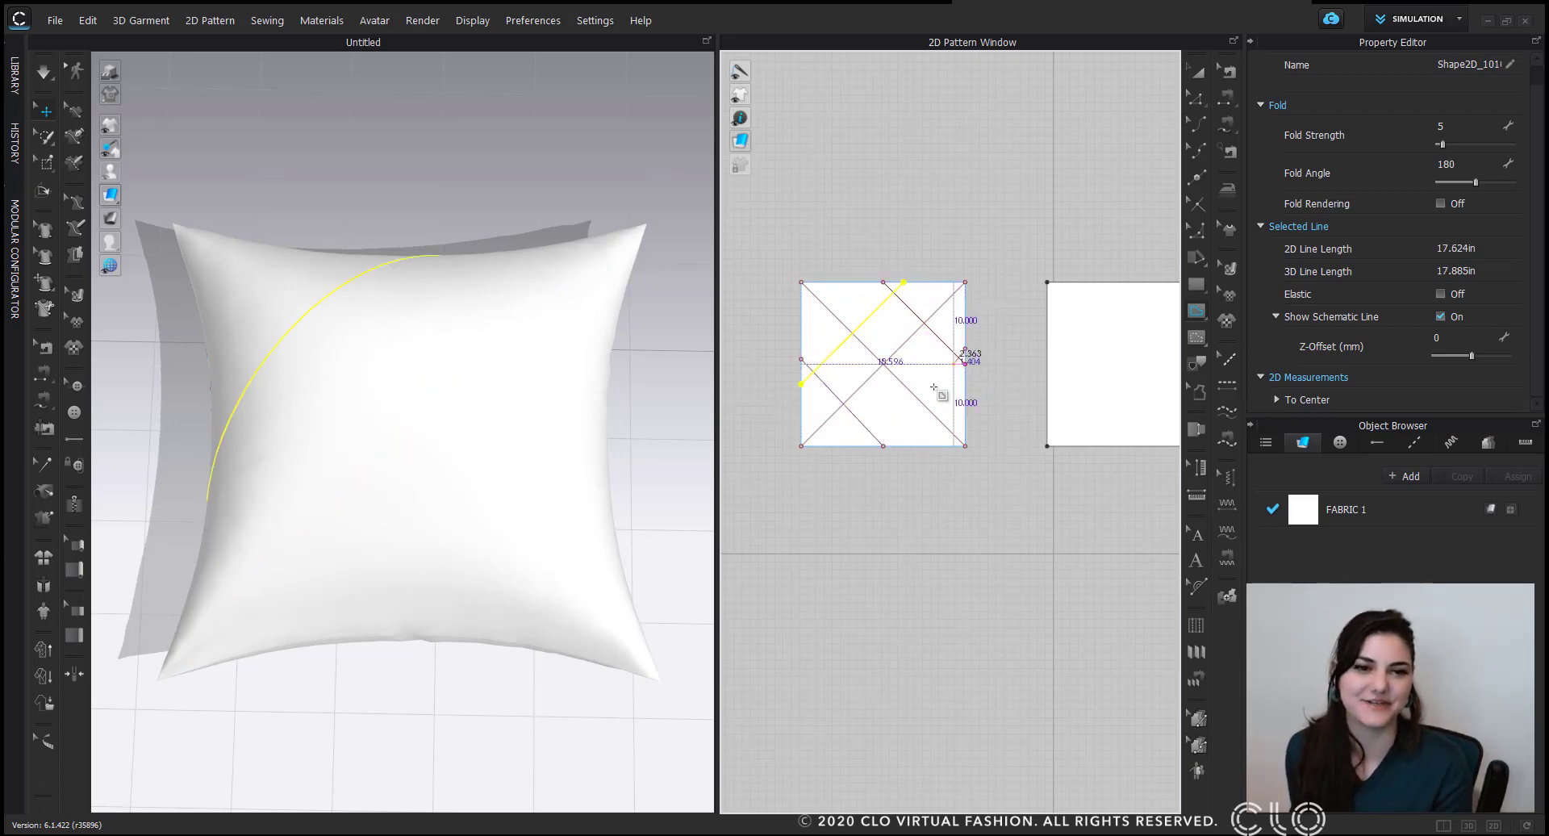
double_click(867, 445)
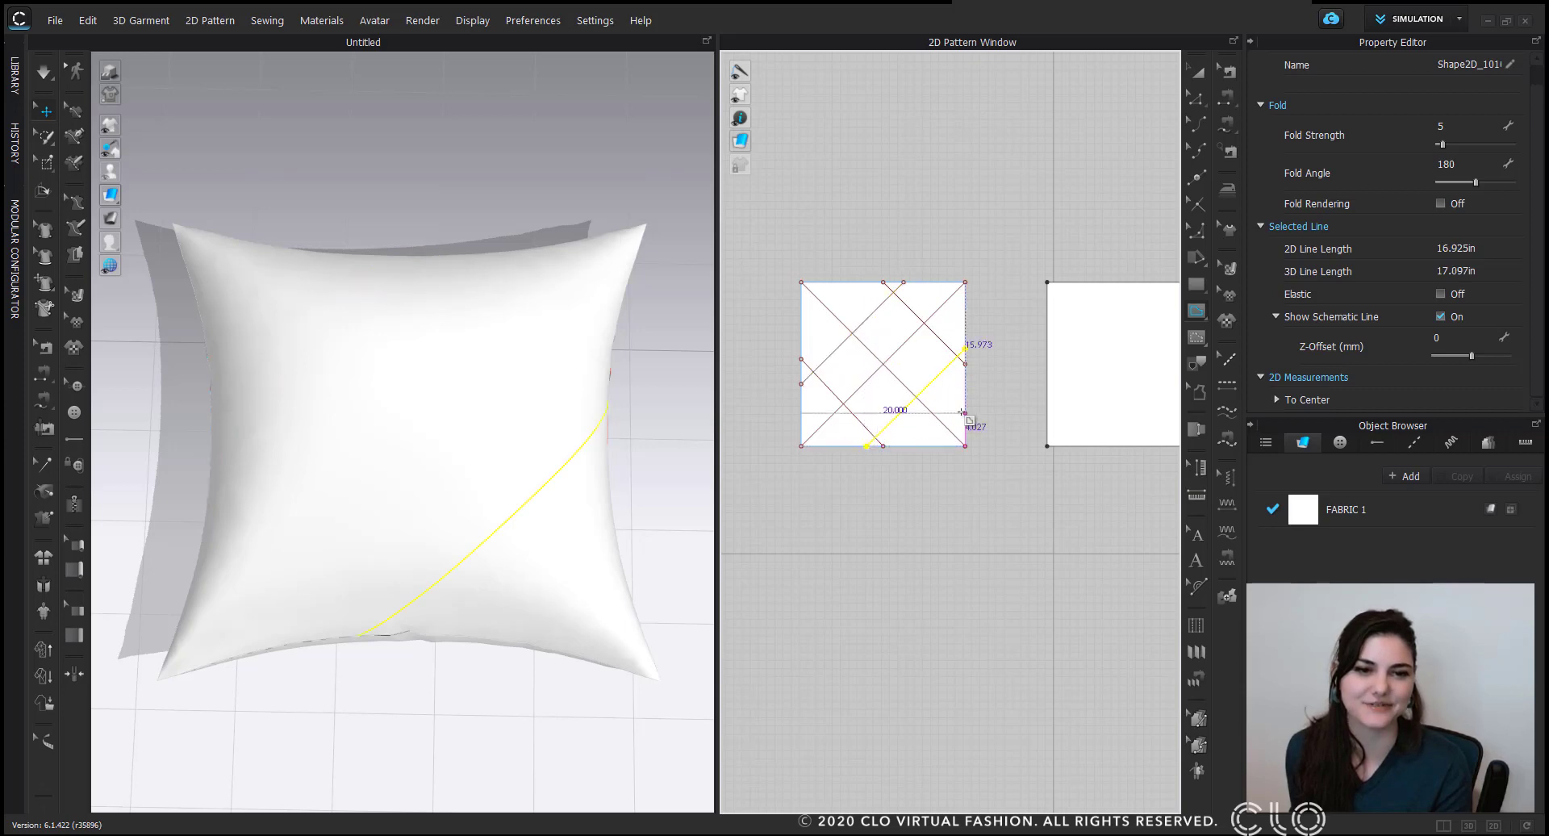
Split the square pattern's top edge uniformly into 2 segments.
scroll(867, 445, "up", 3)
middle_click_drag(1036, 428, 1041, 424)
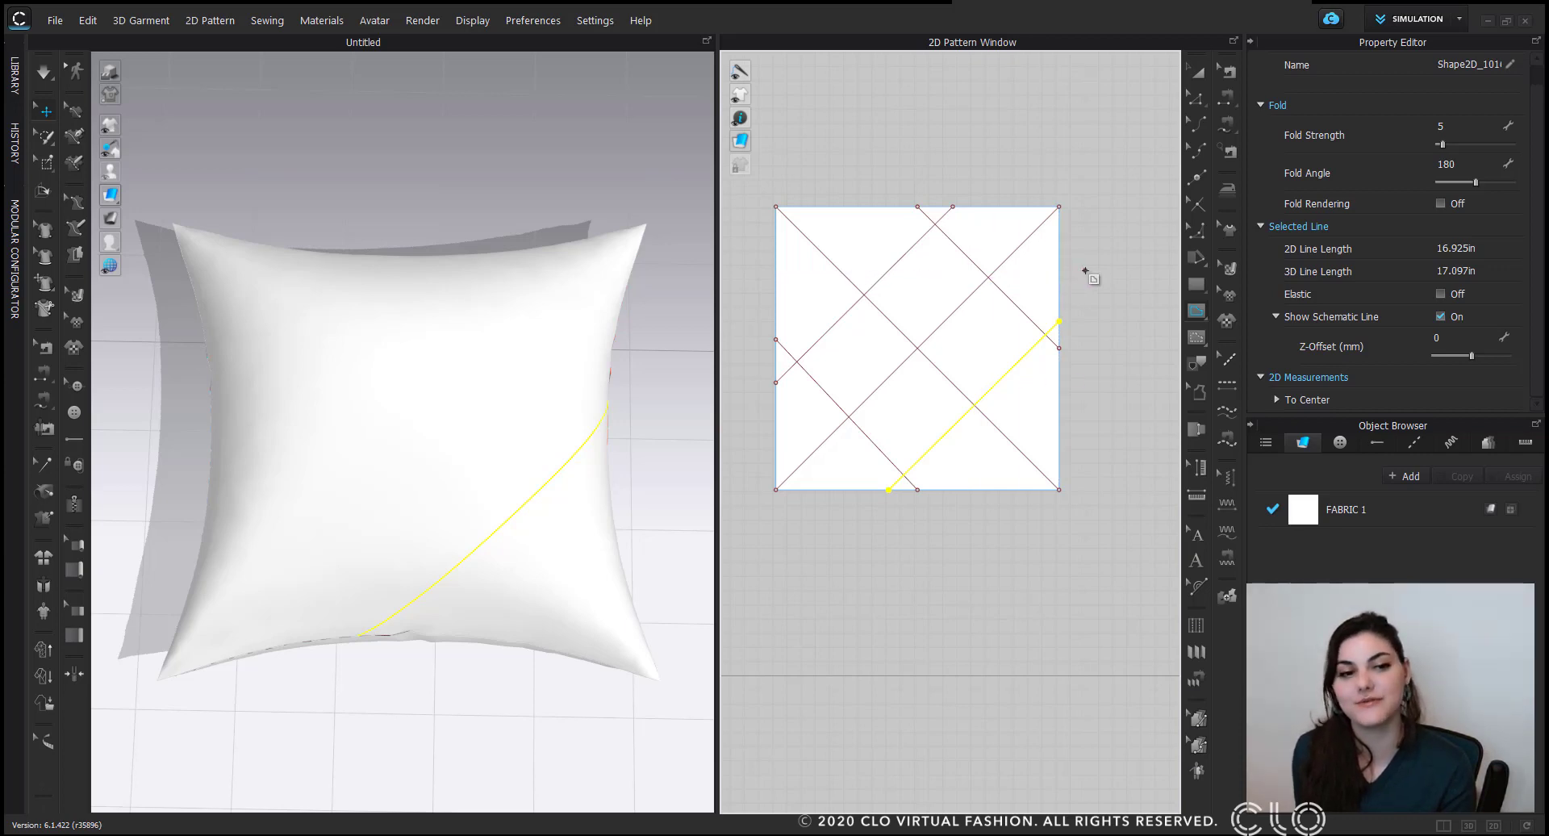
left_click(1197, 100)
right_click(893, 211)
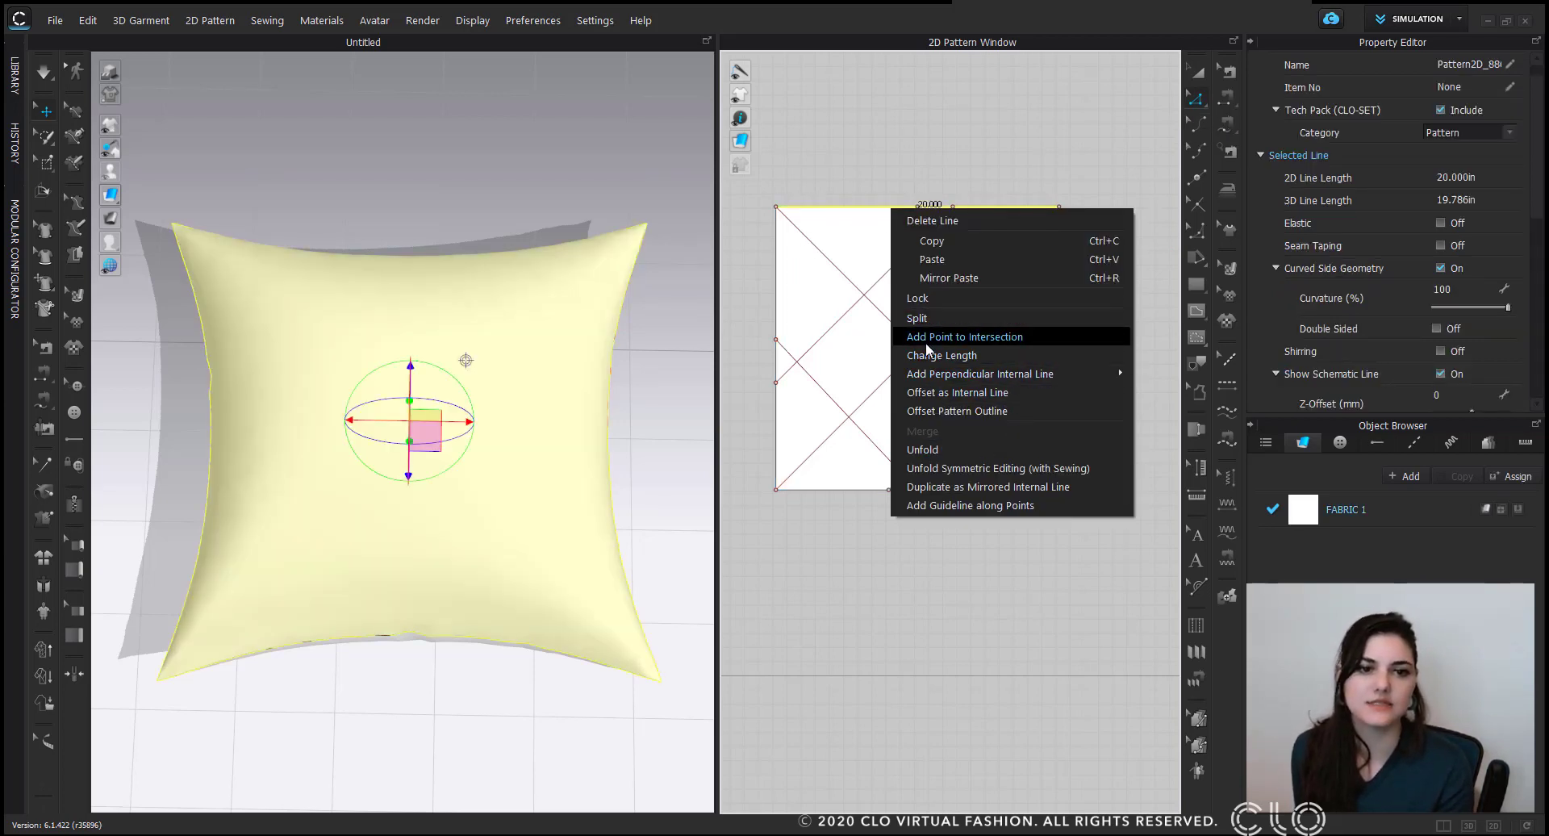
left_click(953, 319)
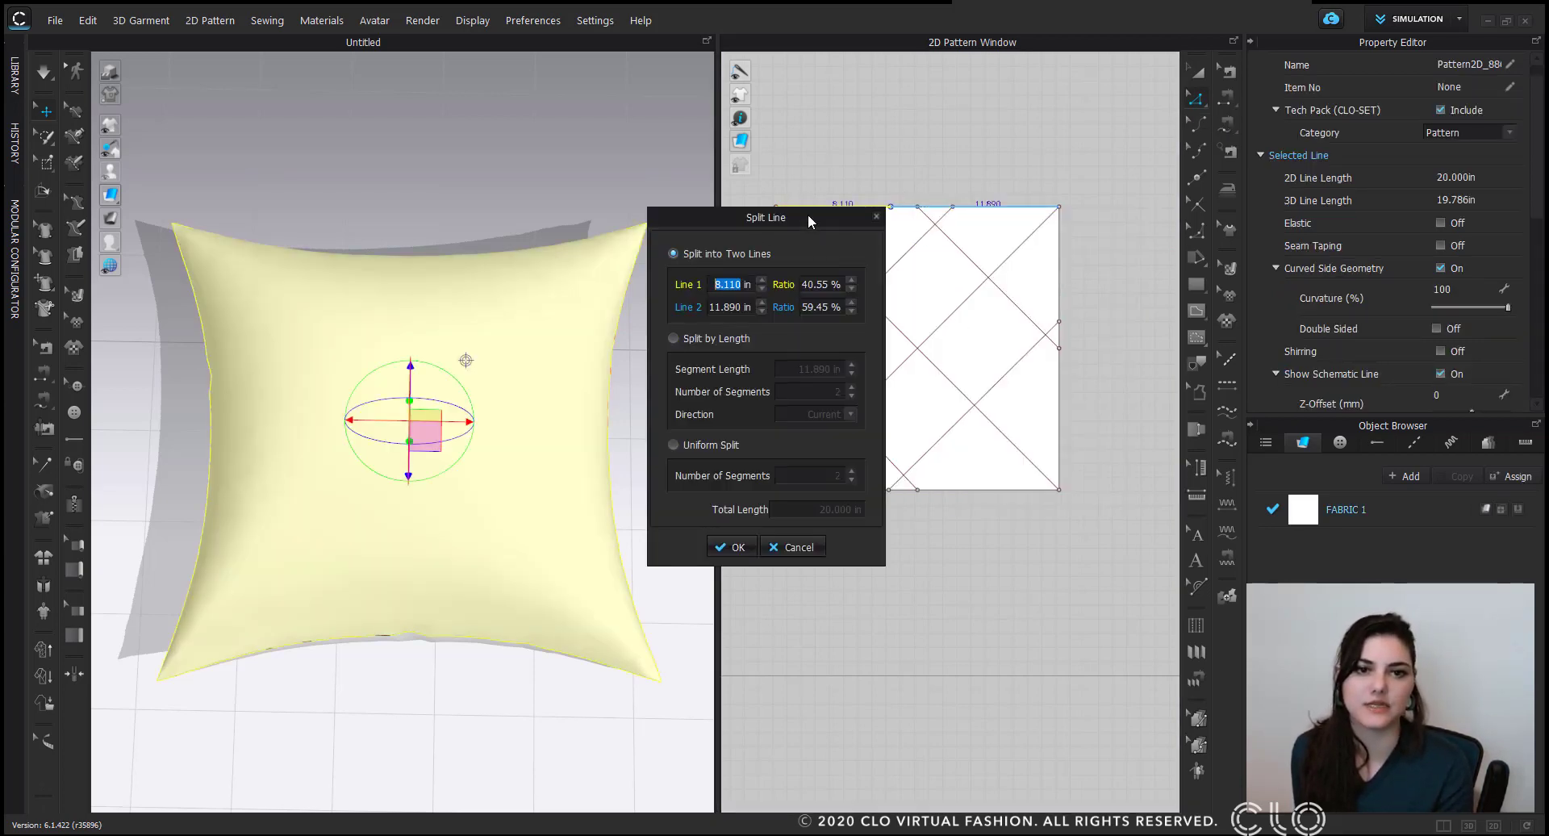
left_click_drag(809, 221, 690, 210)
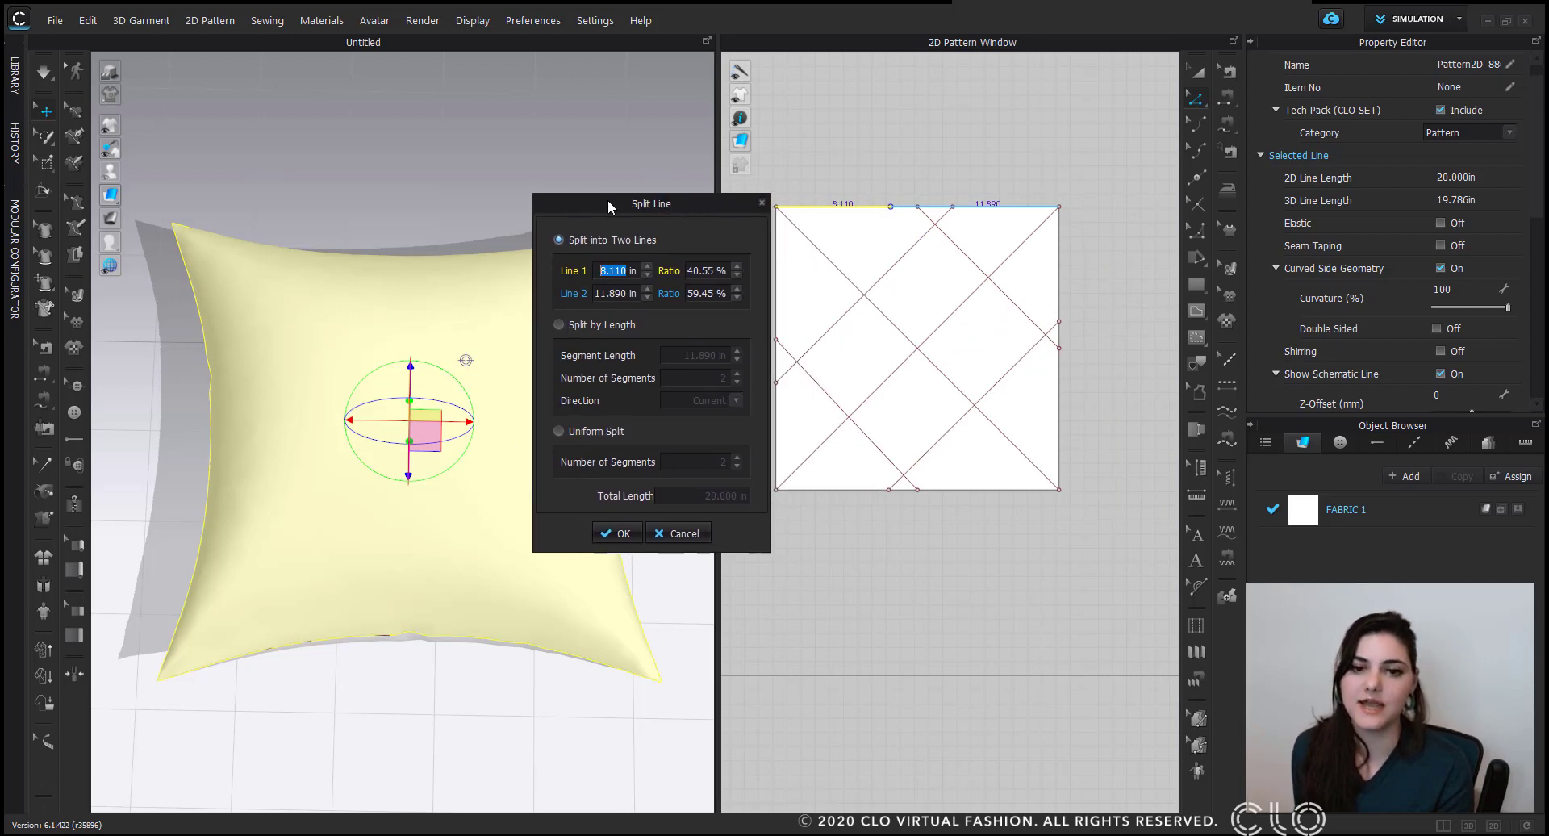
left_click(558, 430)
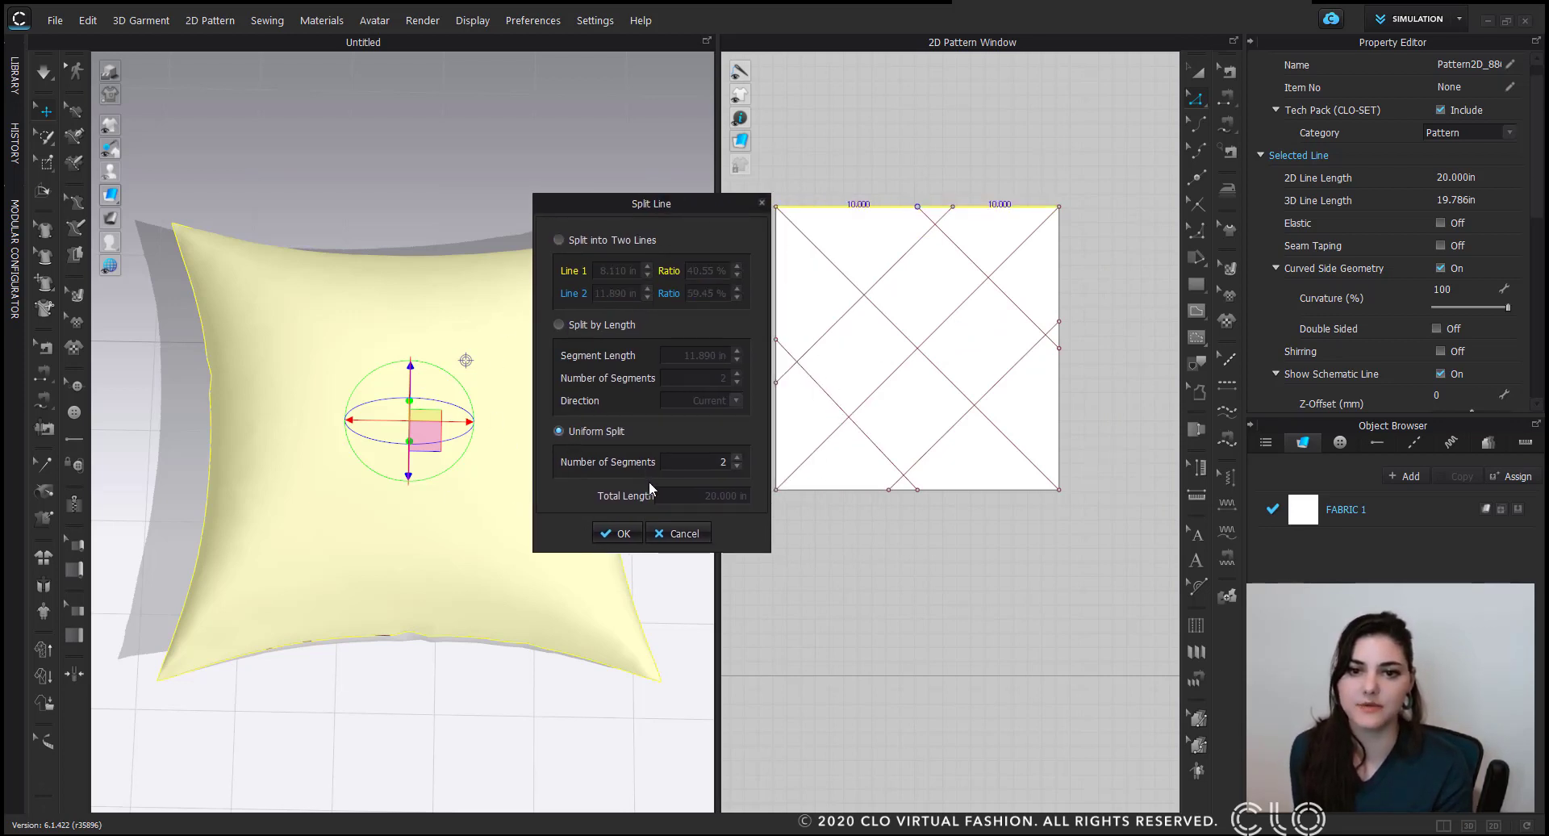
left_click(618, 534)
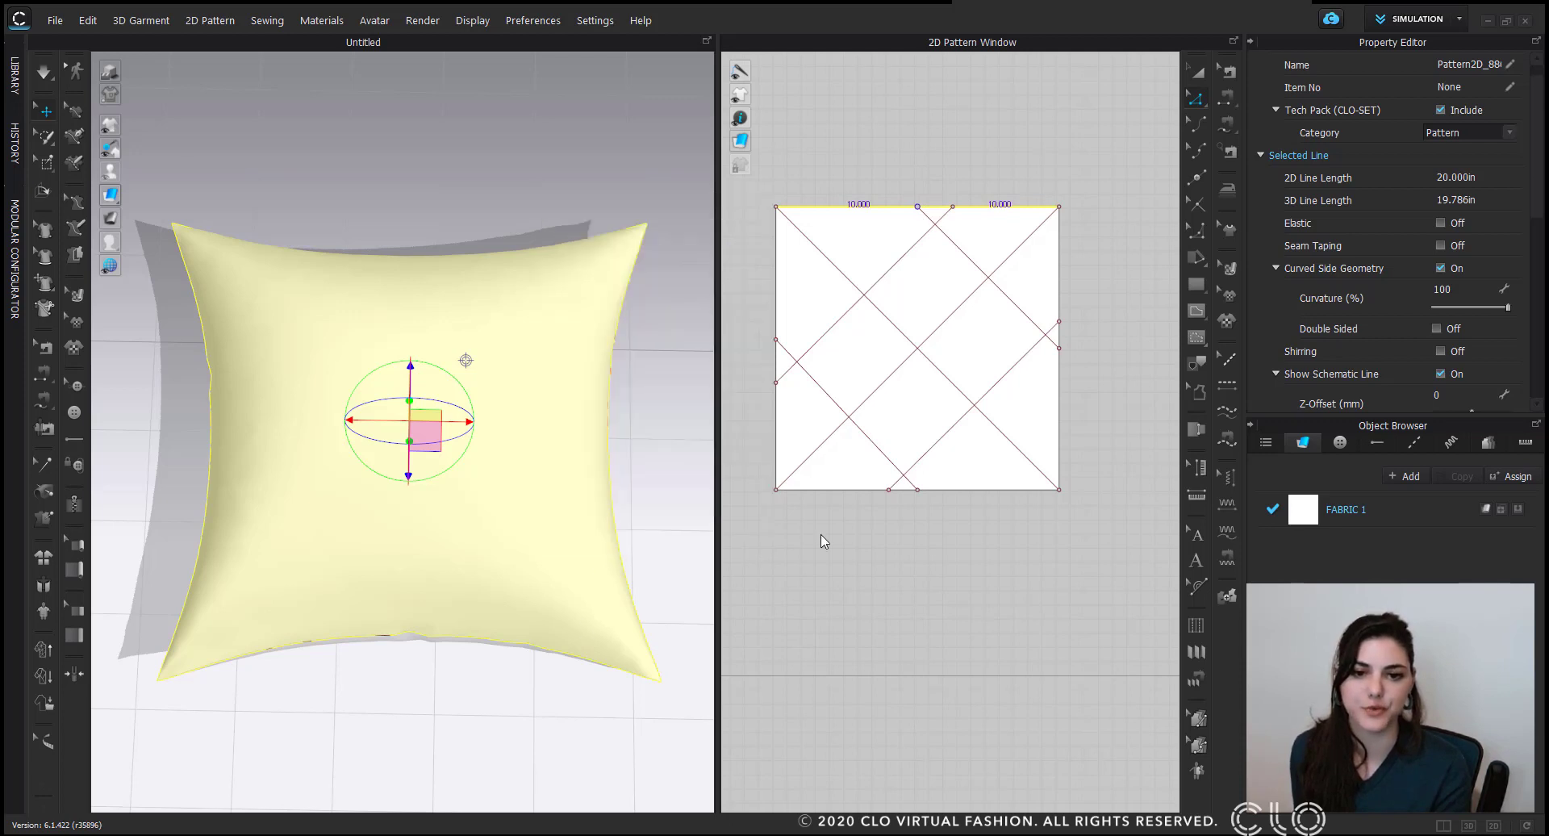
Split the square pattern's bottom edge uniformly into 2 segments.
left_click(960, 489)
right_click(966, 489)
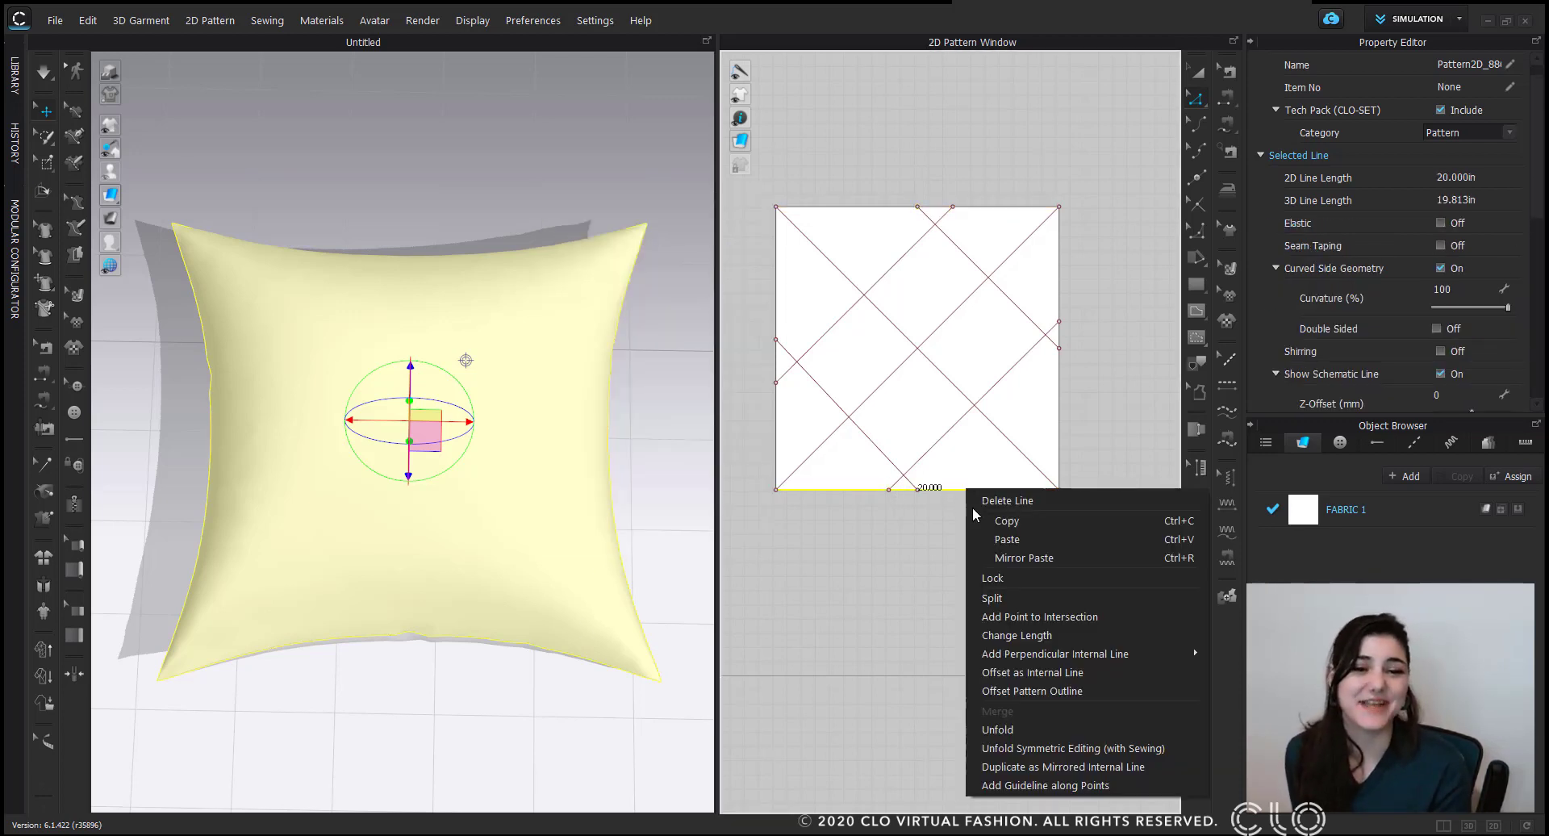
left_click(1045, 598)
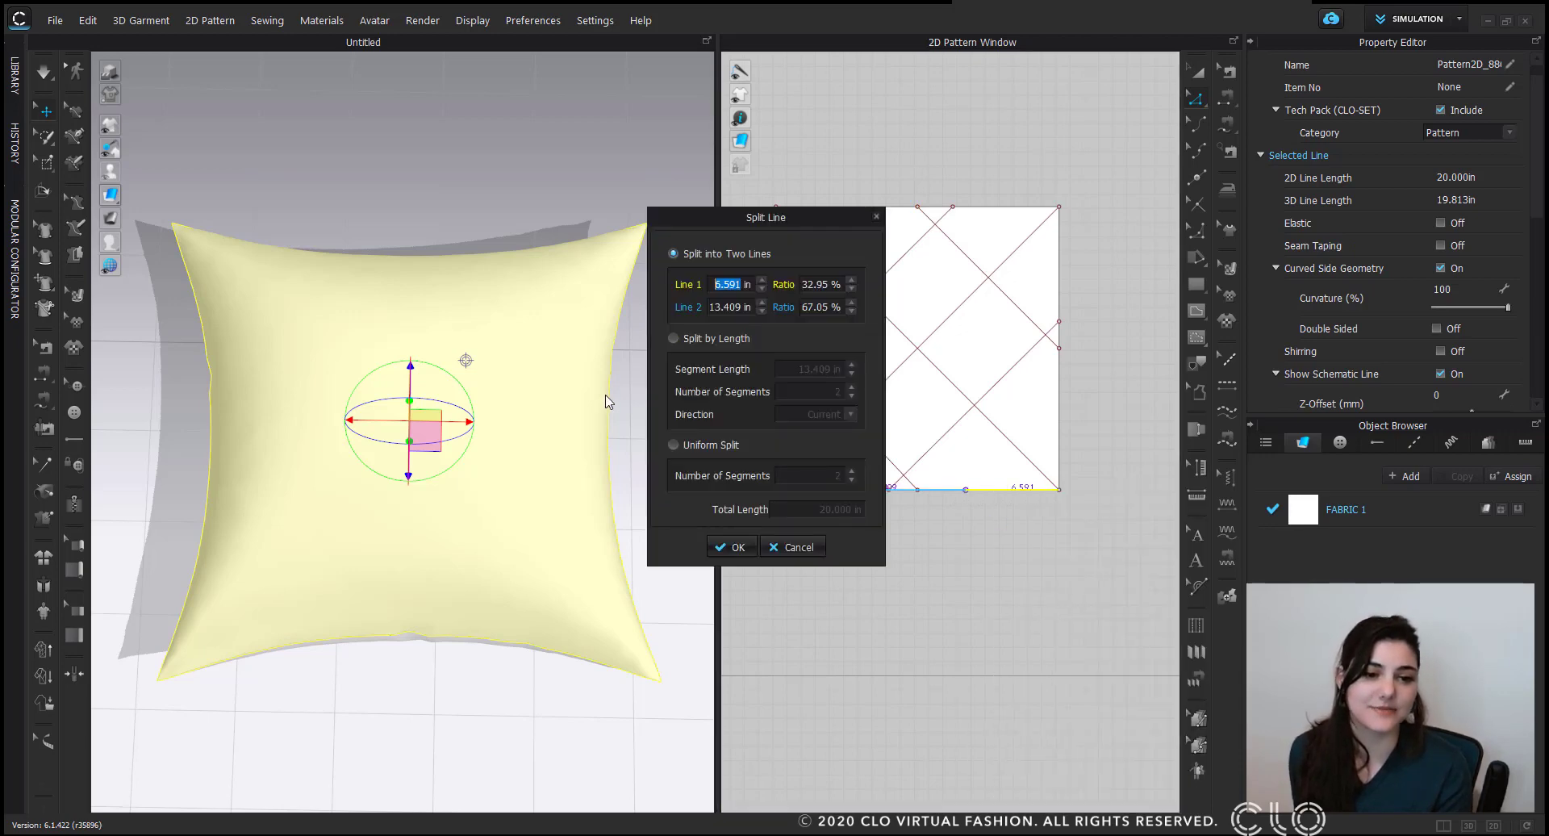
left_click(672, 445)
left_click(734, 547)
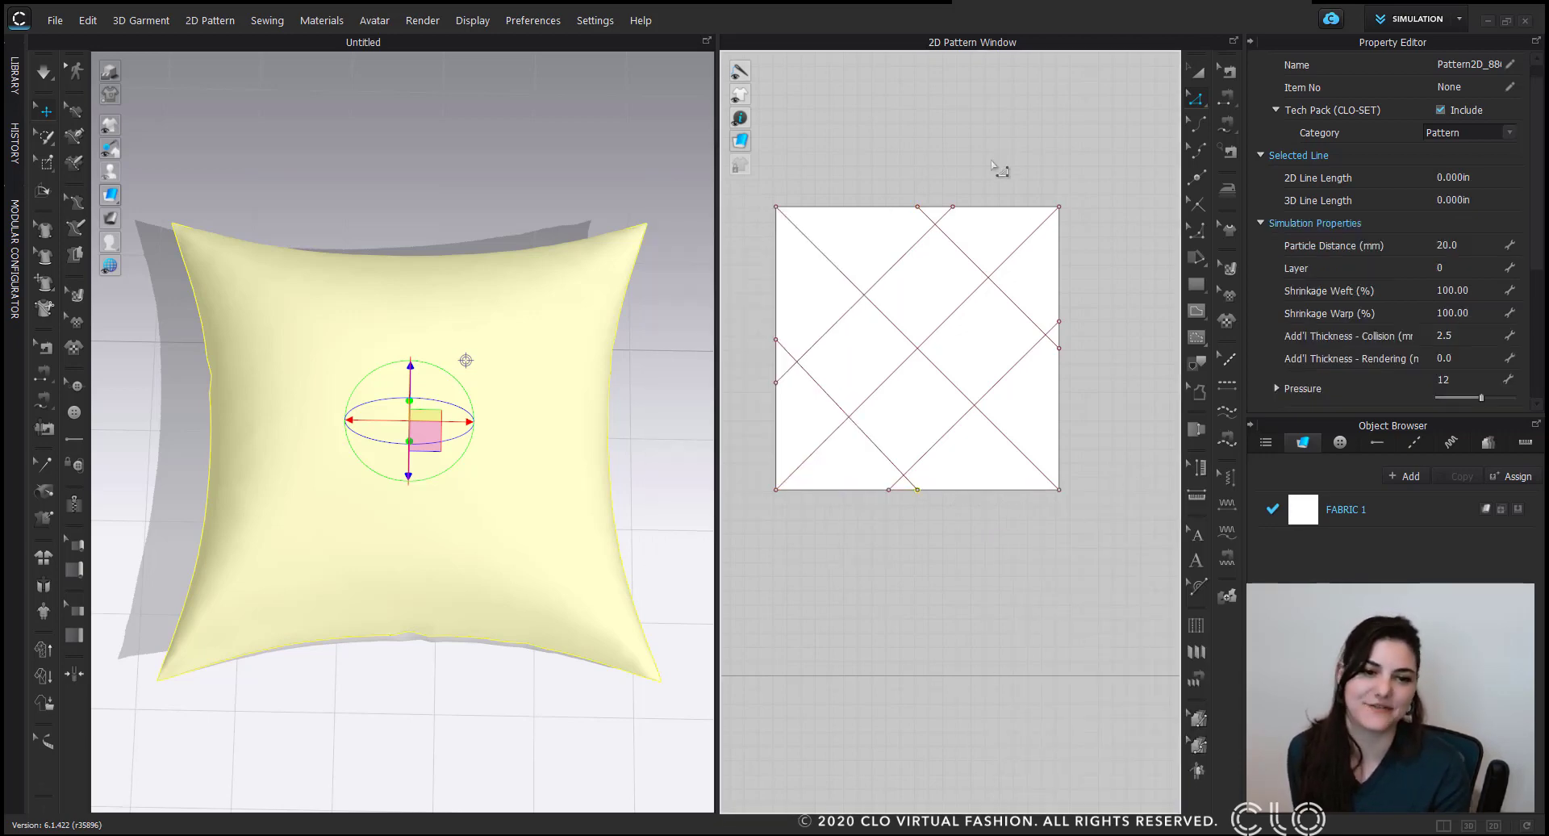
Move the upper-right internal line's top endpoint left of the edge's midpoint and shift the upper-left line's top endpoint slightly inward, crossing the two lines.
left_click(939, 228)
left_click(918, 207)
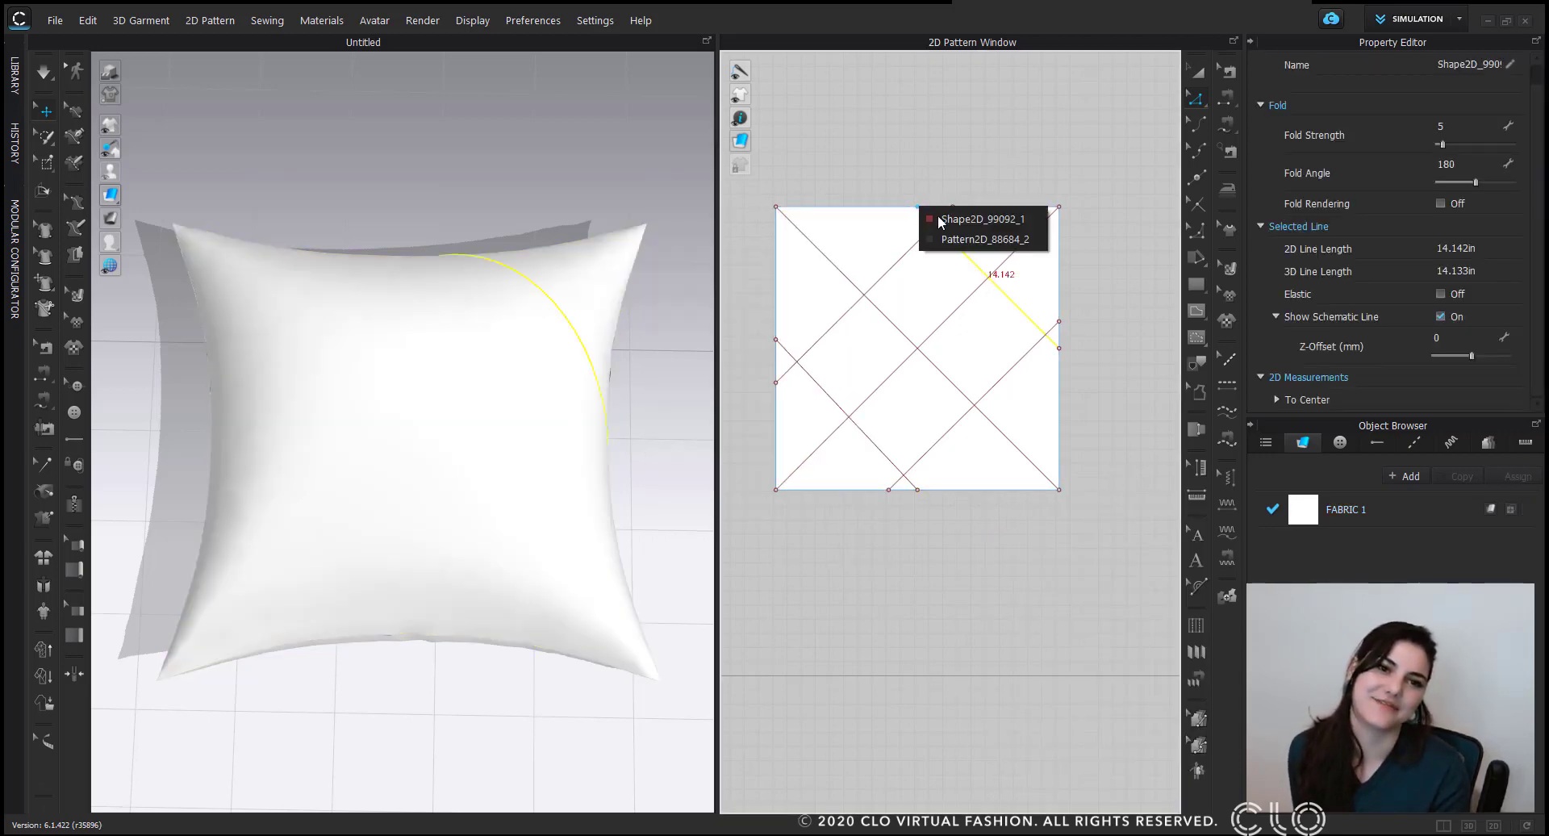
left_click(937, 214)
scroll(900, 213, "up", 3)
left_click_drag(932, 204, 902, 219)
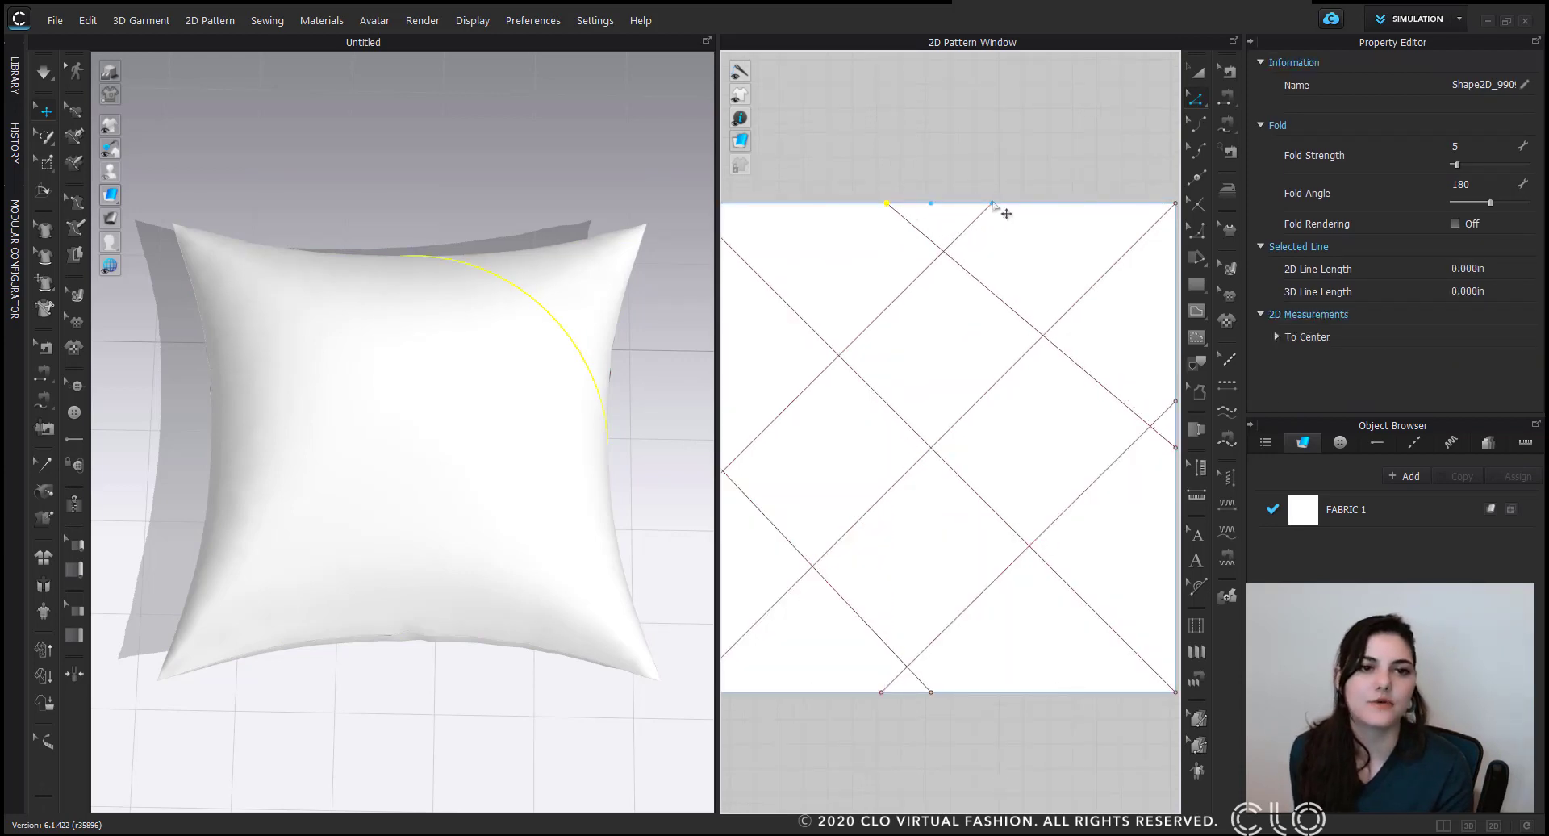
mouse_move(994, 205)
left_mouse_down()
mouse_move(967, 207)
mouse_move(980, 216)
left_mouse_up()
Move the lower-left internal line's bottom endpoint about 1.6 in right of the bottom edge's midpoint and nudge the lower-right line's bottom endpoint toward it.
scroll(960, 372, "up", 2)
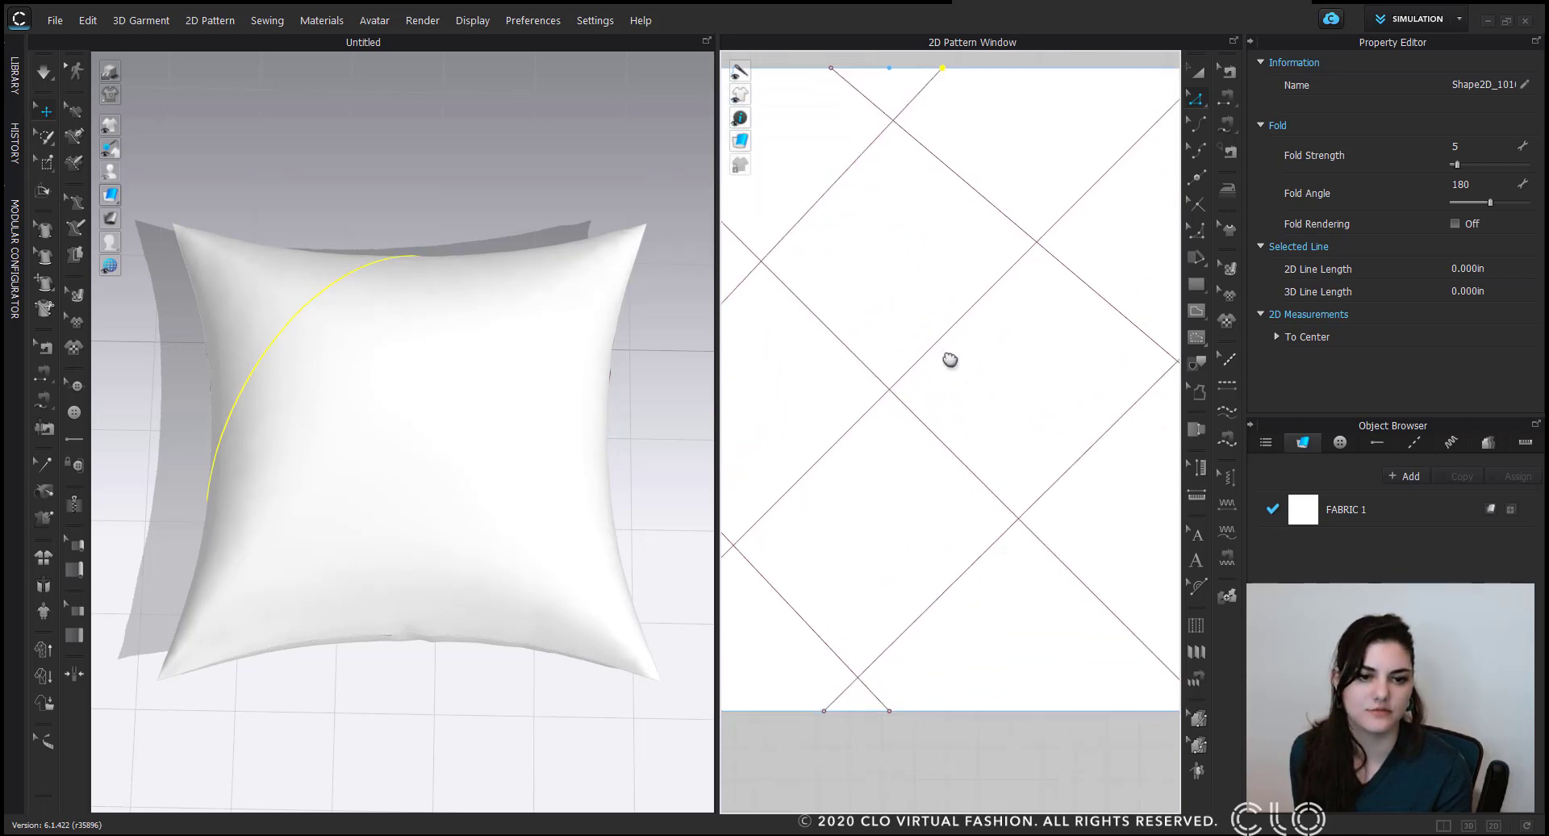
scroll(982, 446, "down", 3)
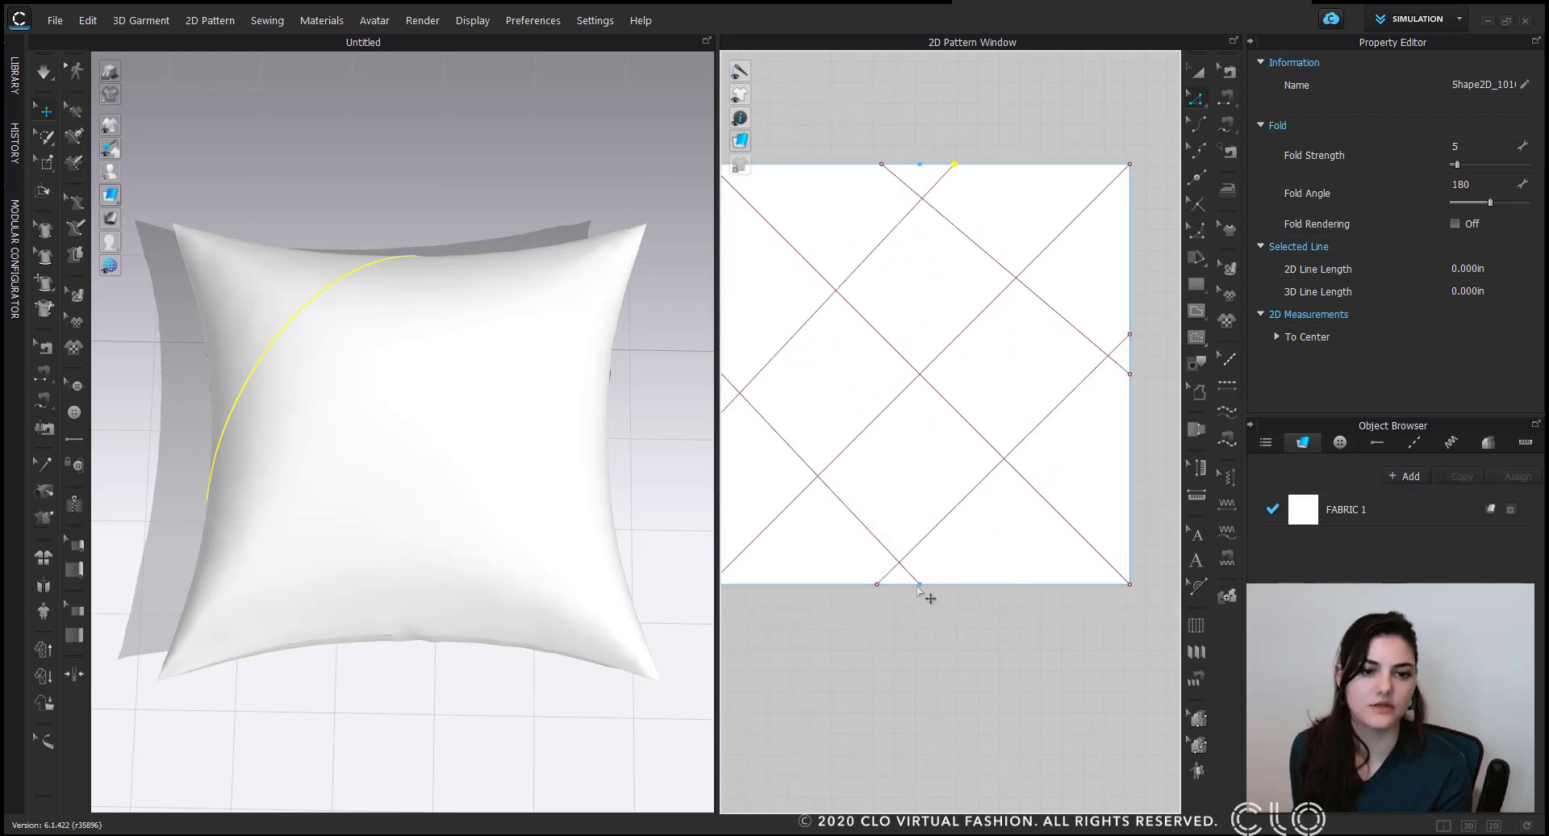
left_click_drag(919, 586, 953, 586)
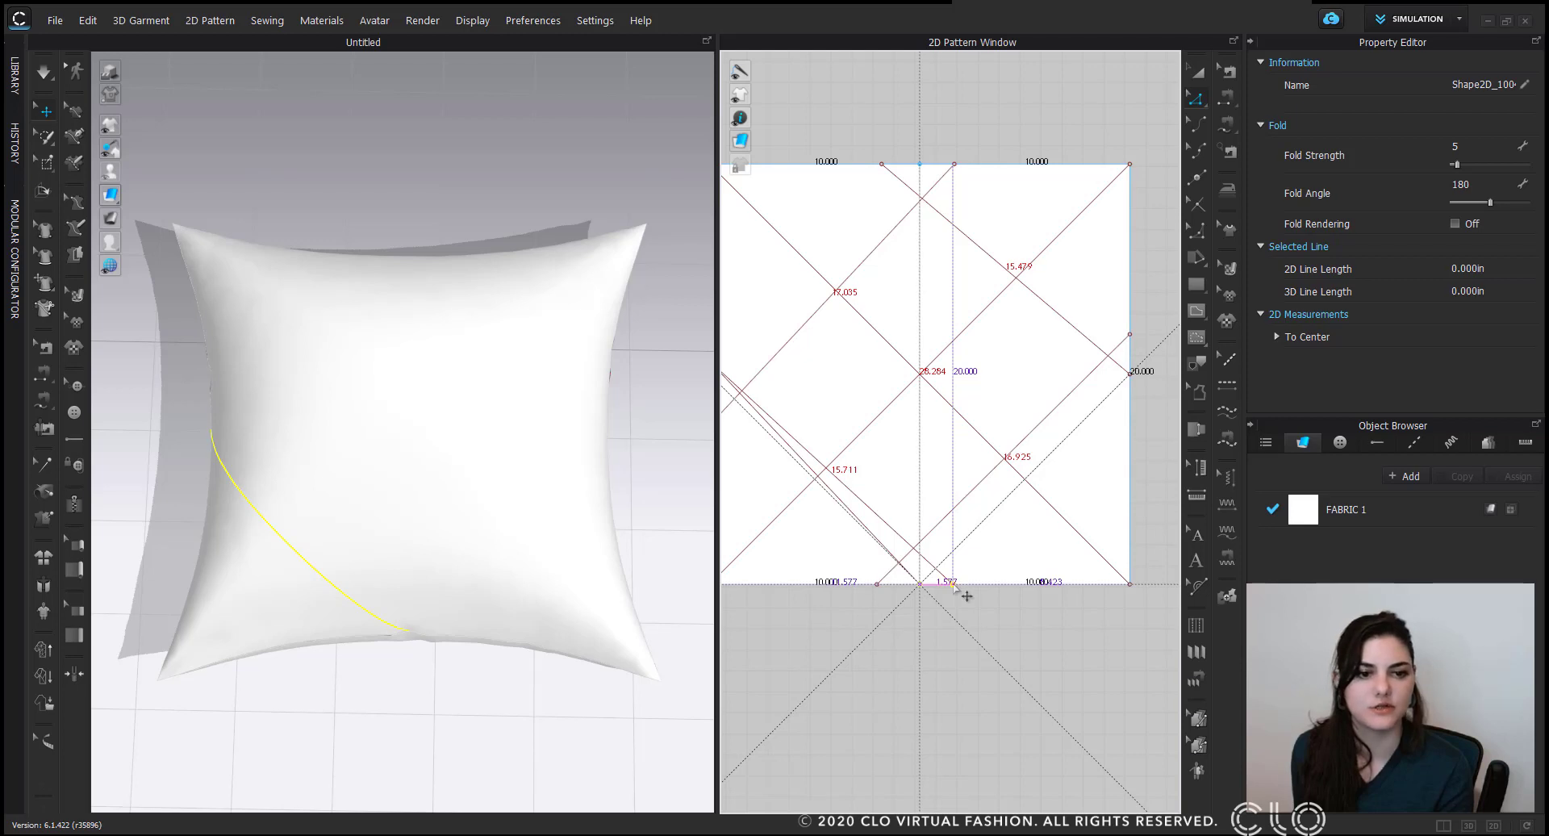
left_click_drag(967, 596, 968, 595)
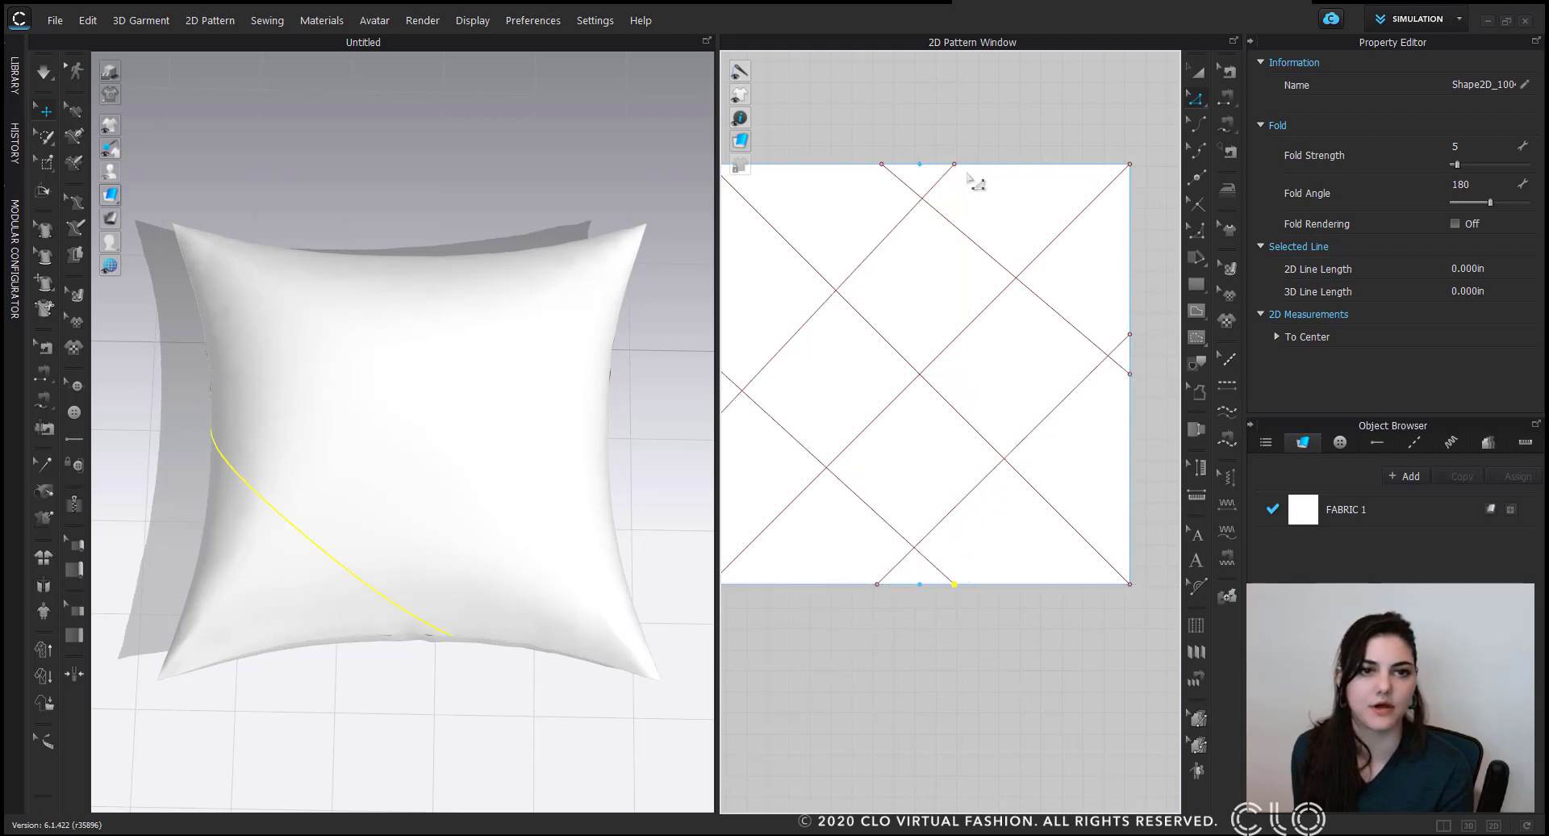
left_click(878, 585)
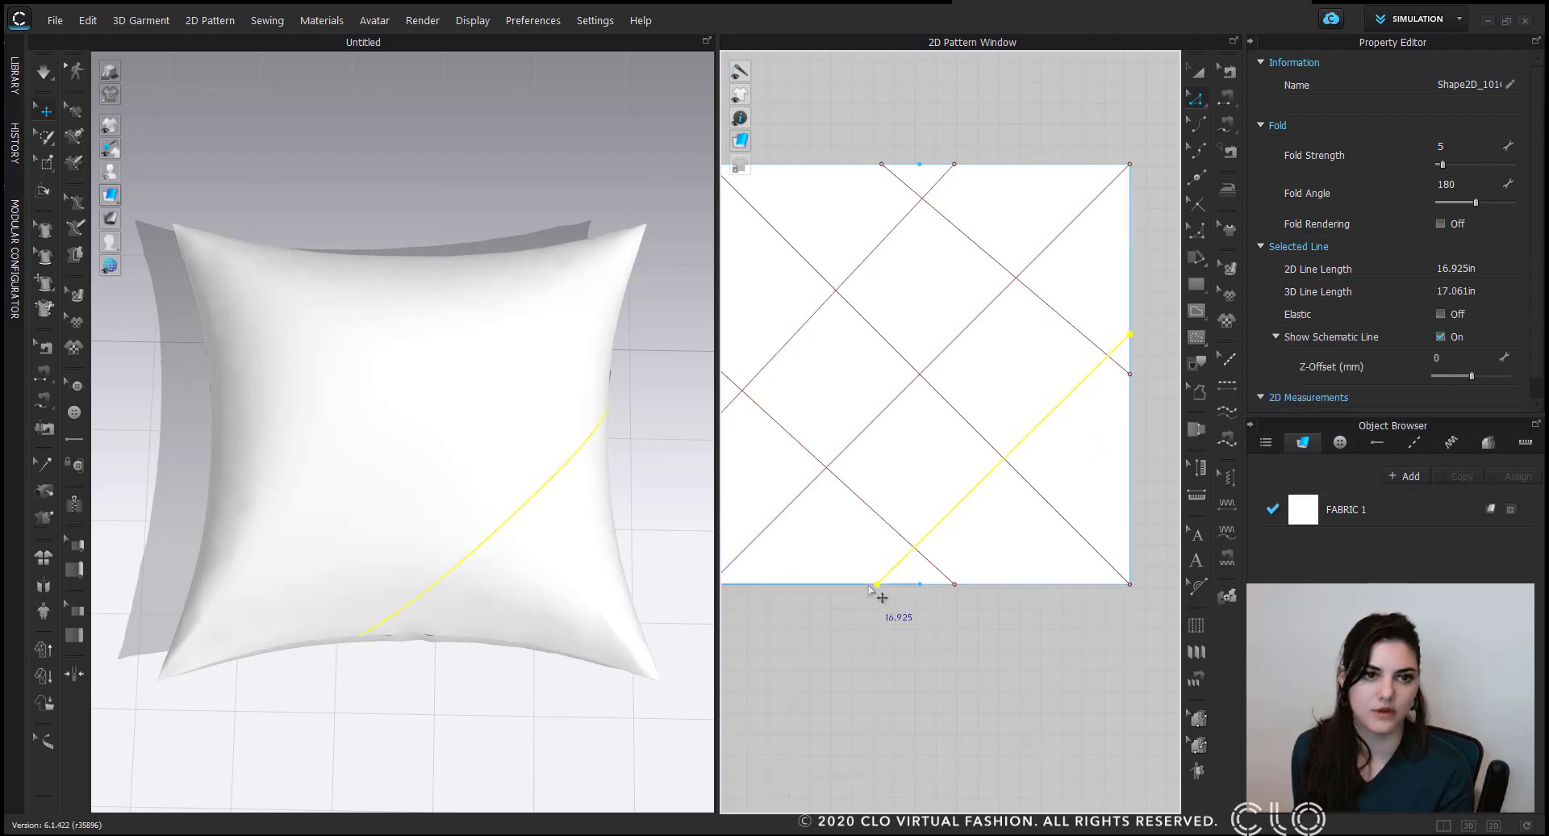
left_click(877, 585)
left_click_drag(877, 585, 882, 586)
scroll(986, 604, "up", 3)
middle_click_drag(985, 602, 974, 585)
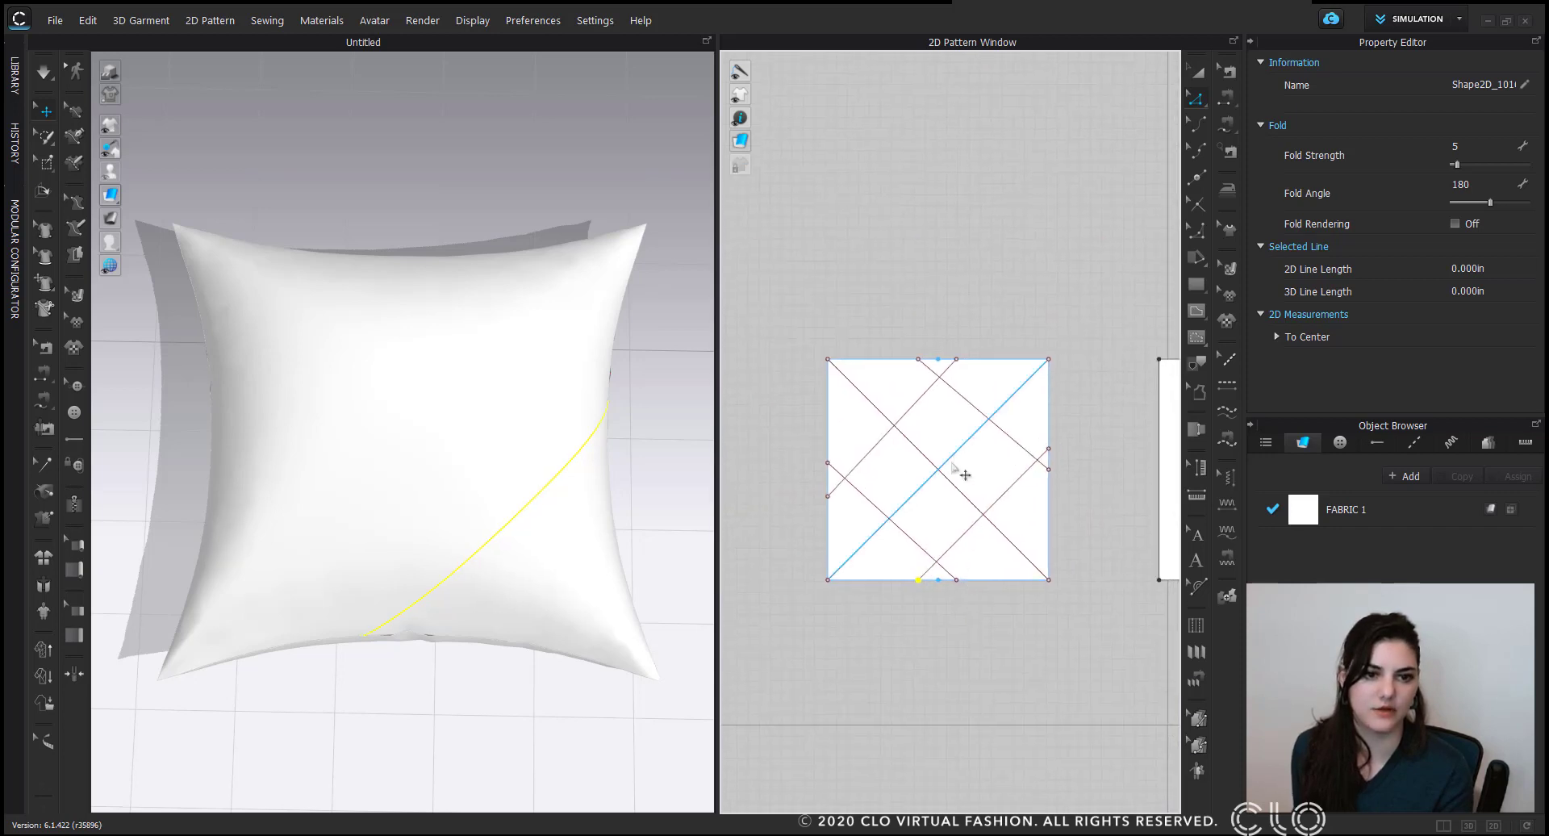
Show the 2D rulers and place a vertical guideline through the midpoints of the square's top and bottom edges.
scroll(937, 488, "down", 3)
middle_click_drag(940, 492, 937, 483)
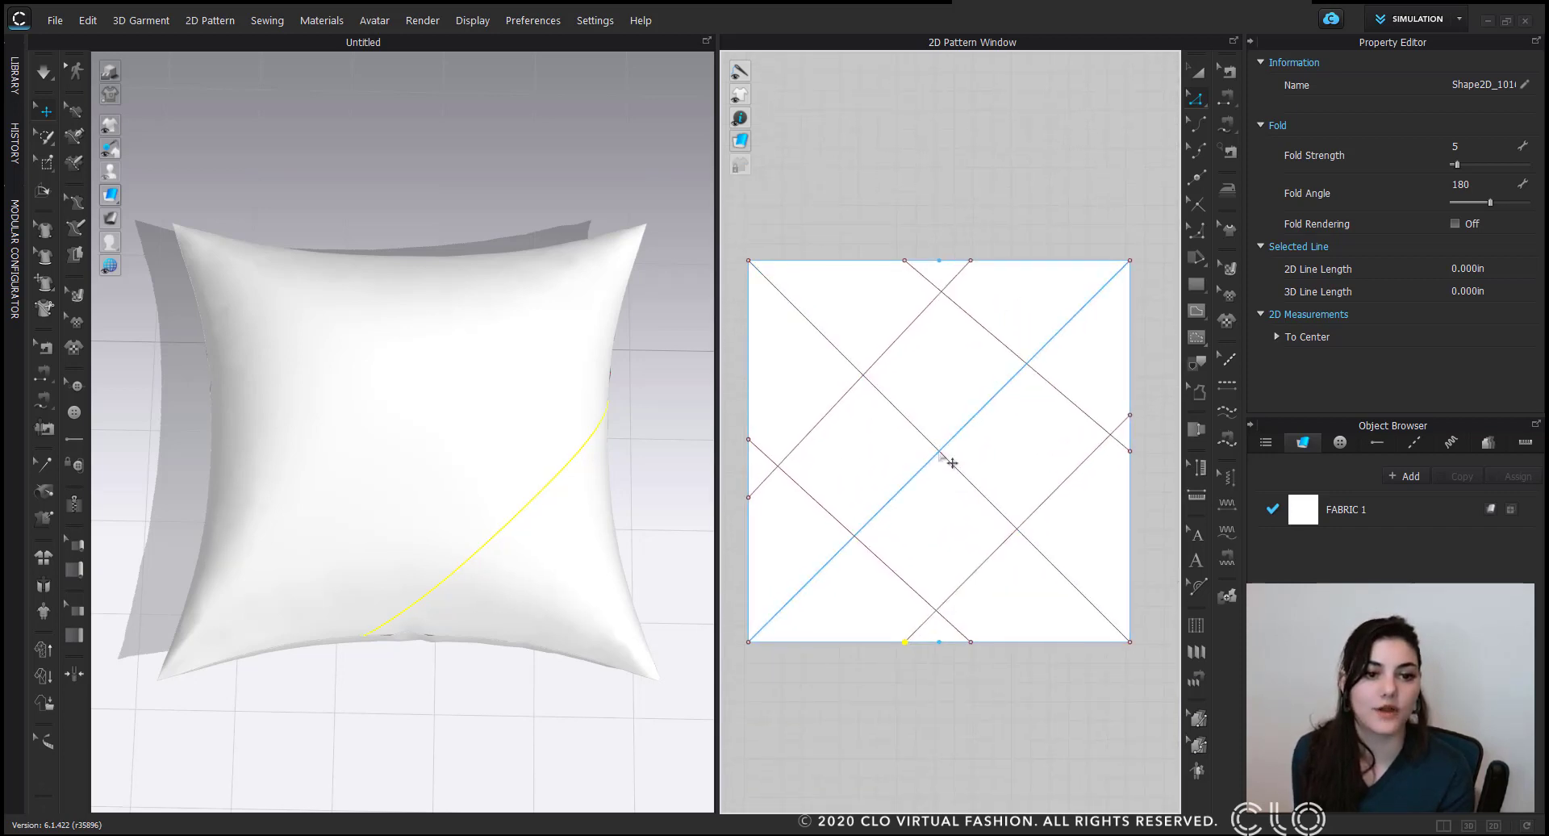
left_click(741, 117)
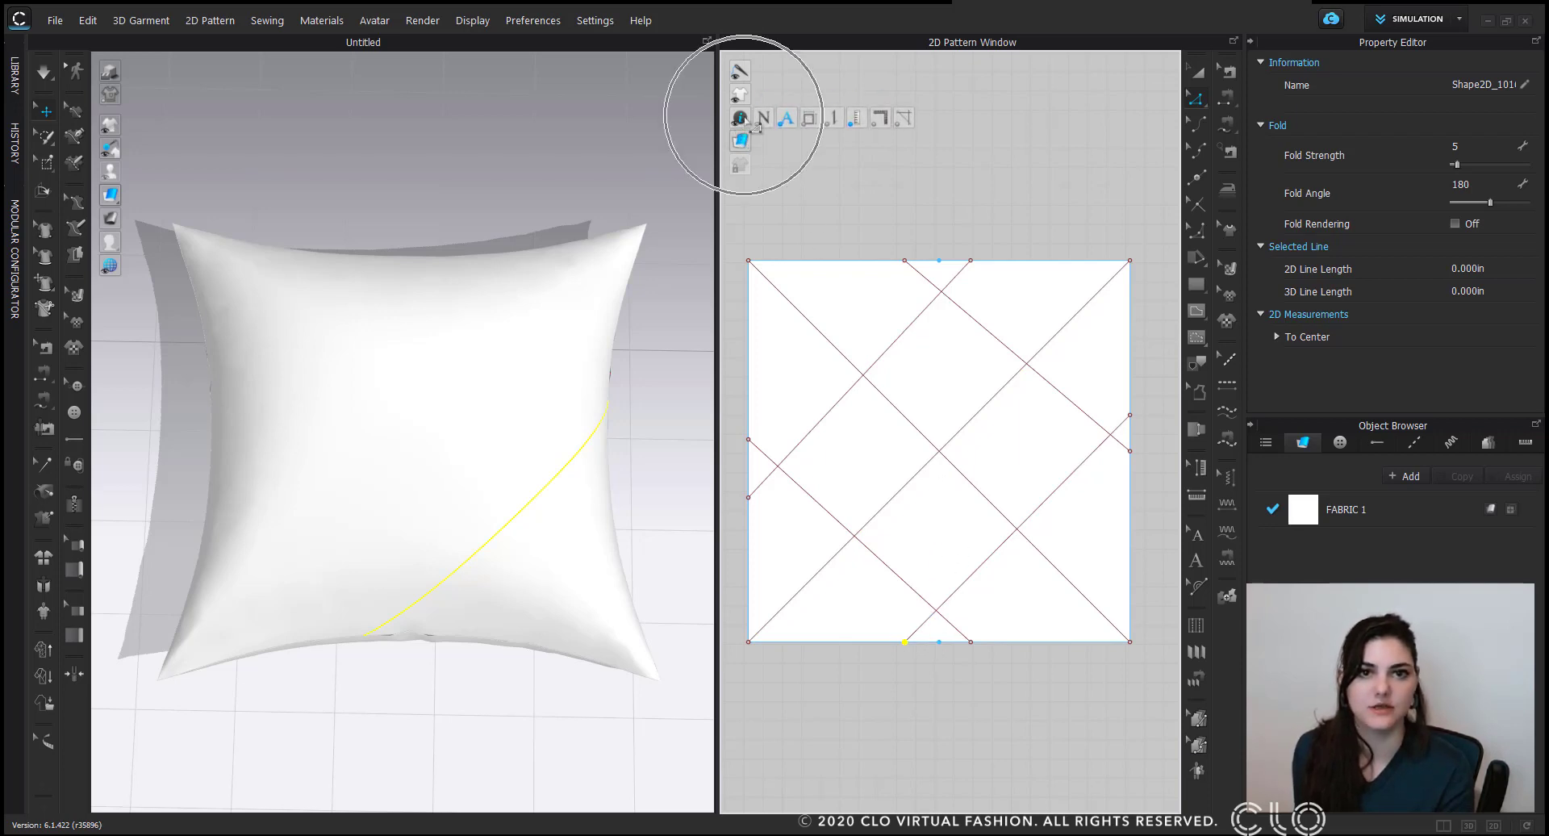
left_click(886, 121)
left_click_drag(728, 260, 942, 273)
scroll(960, 313, "up", 2)
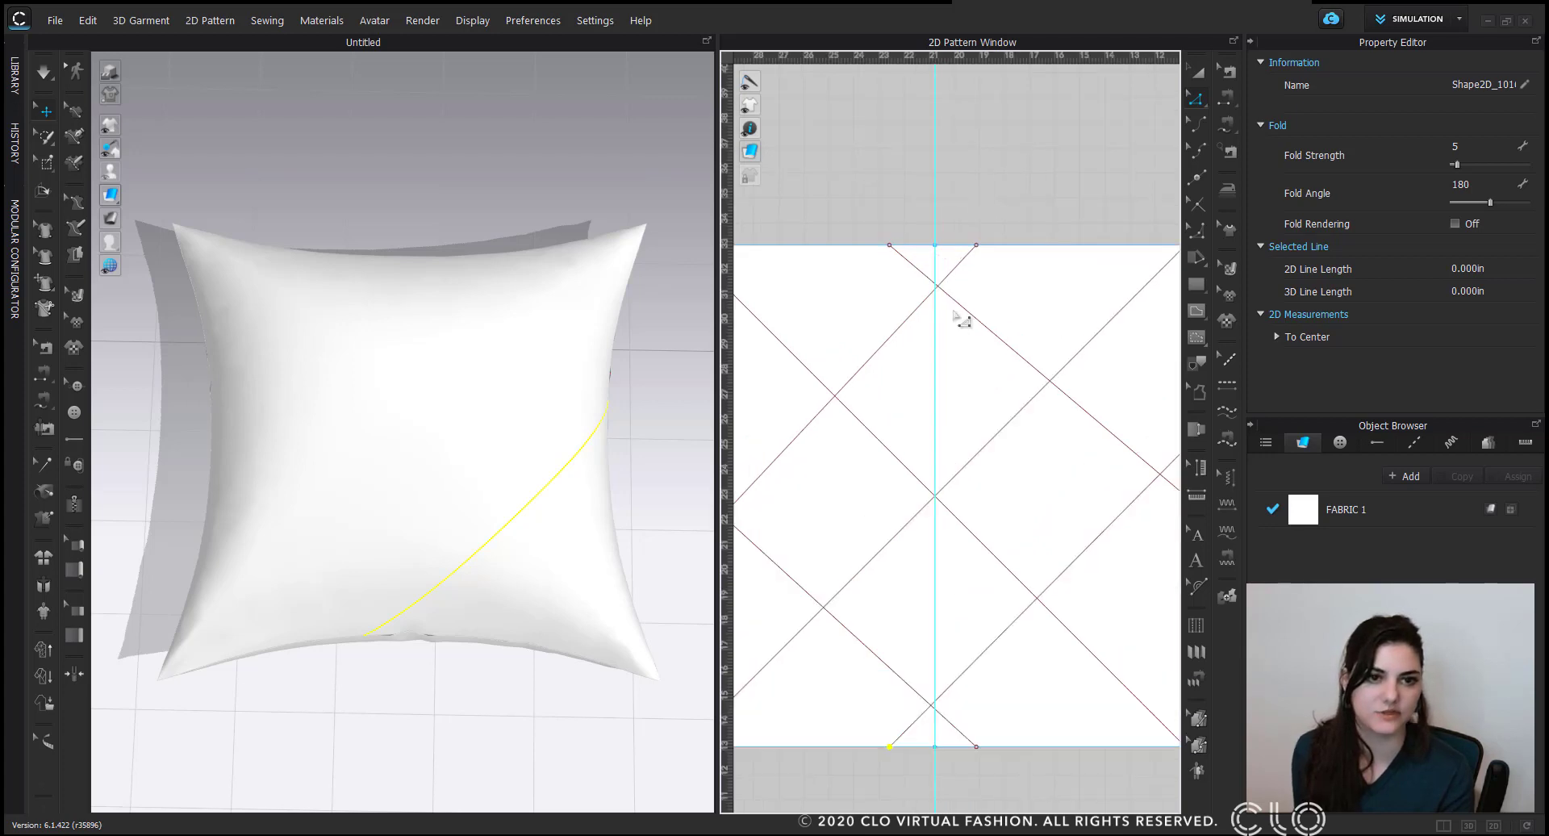
Fine-tune the upper-left line's top endpoint and the lower-right line's bottom endpoint for even spacing about the guideline.
left_click(976, 247)
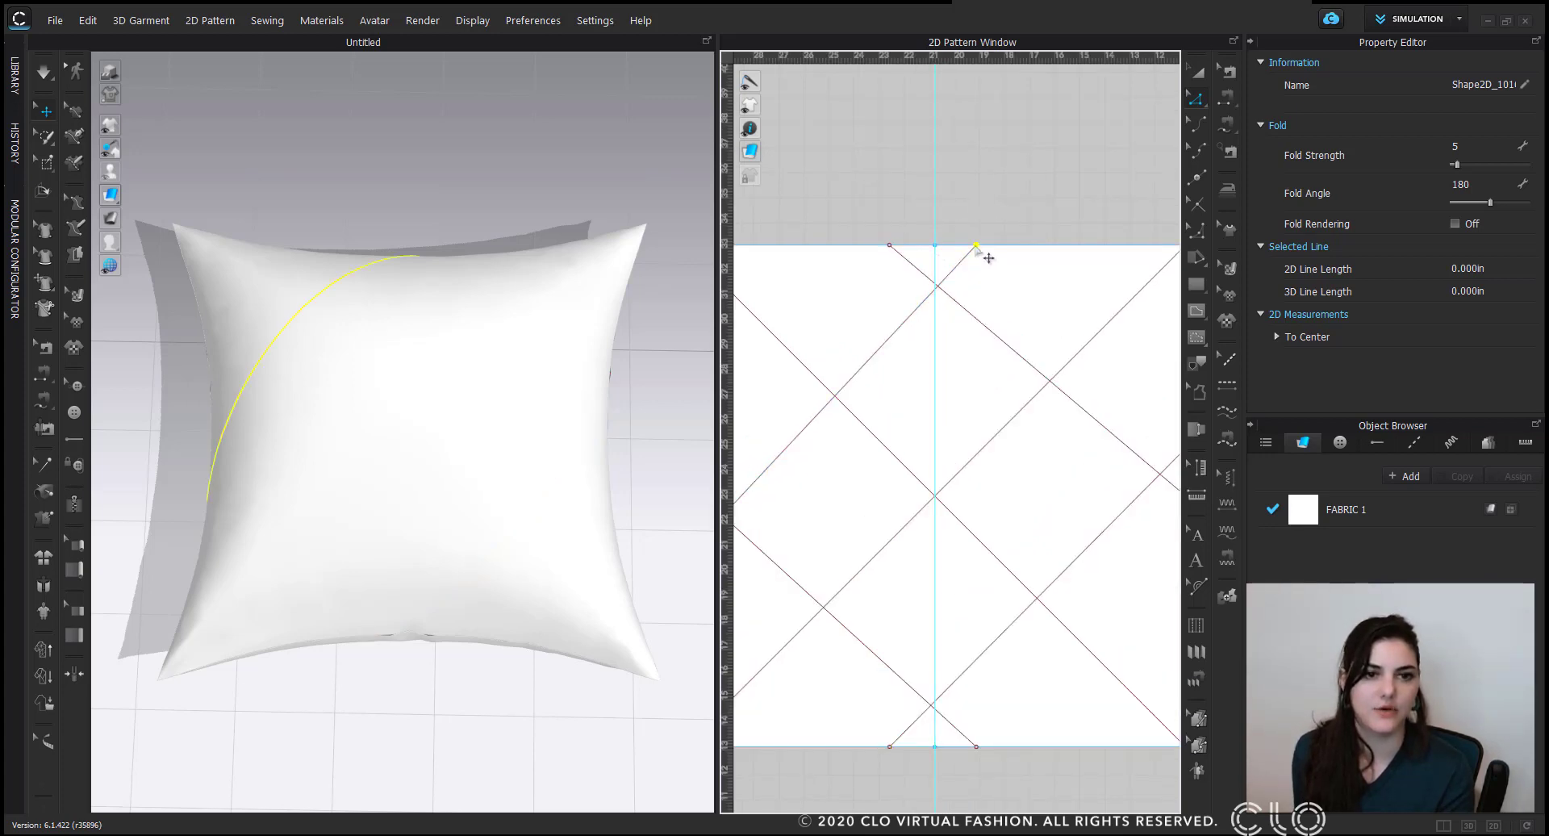
left_click_drag(976, 246, 985, 258)
scroll(976, 436, "down", 3)
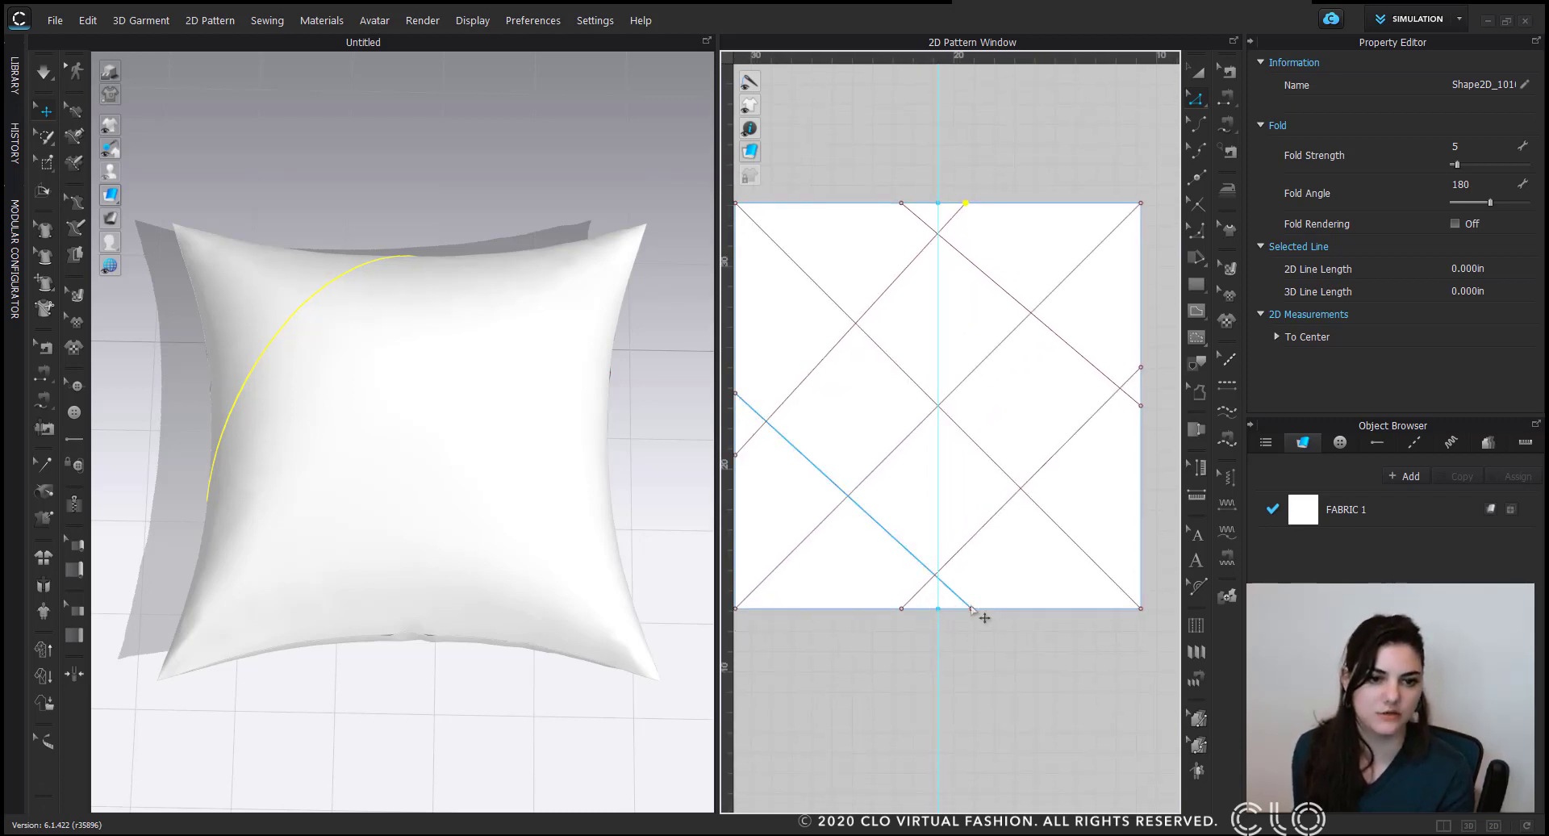
left_click(901, 609)
left_click_drag(902, 610, 908, 610)
left_click(1061, 637)
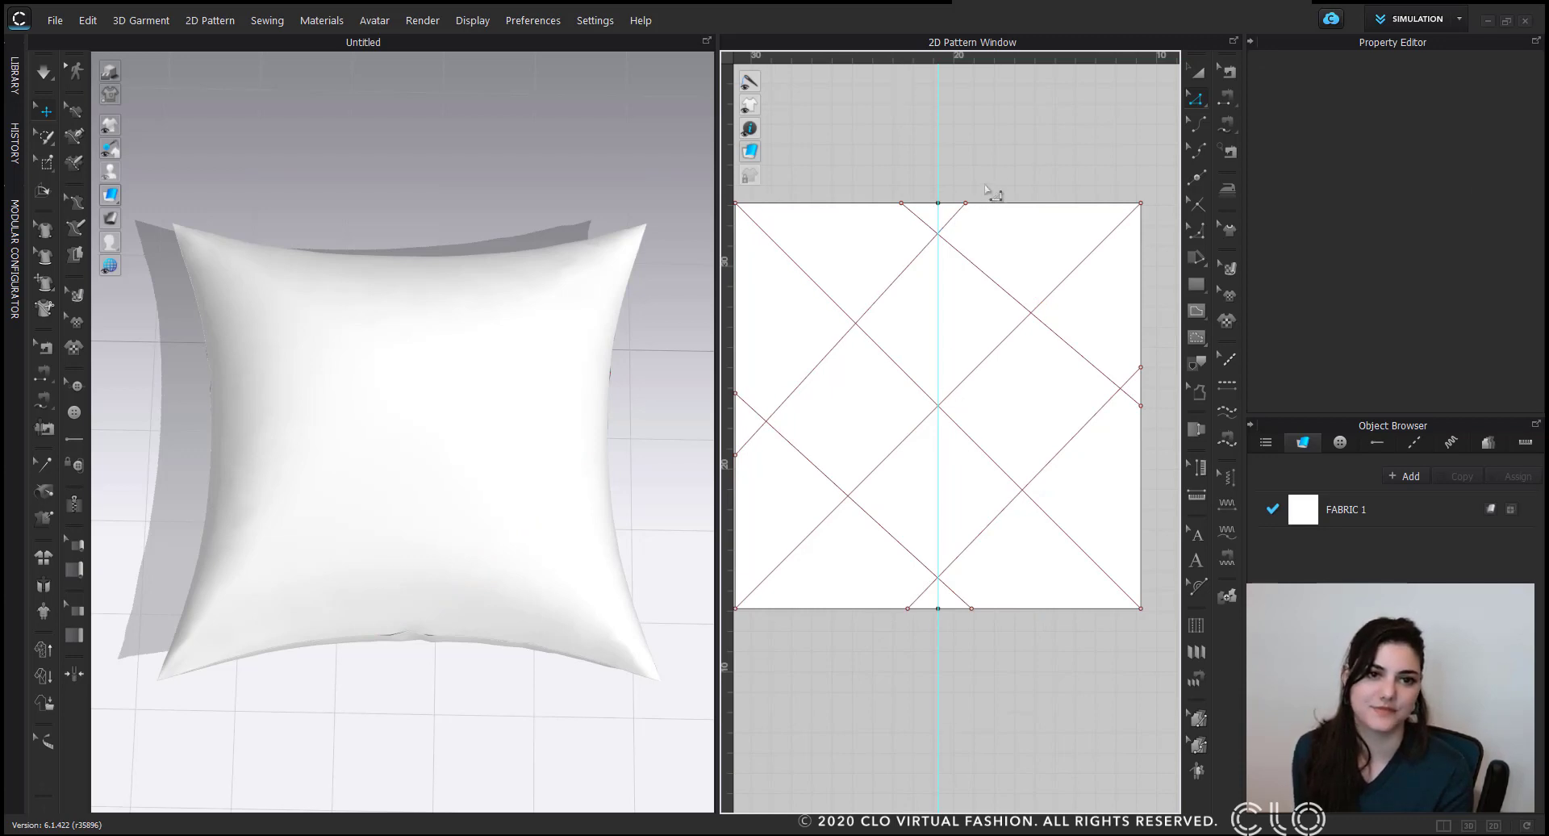
Delete the vertical guideline from the 2D pattern view.
scroll(986, 185, "down", 3)
scroll(980, 182, "up", 1)
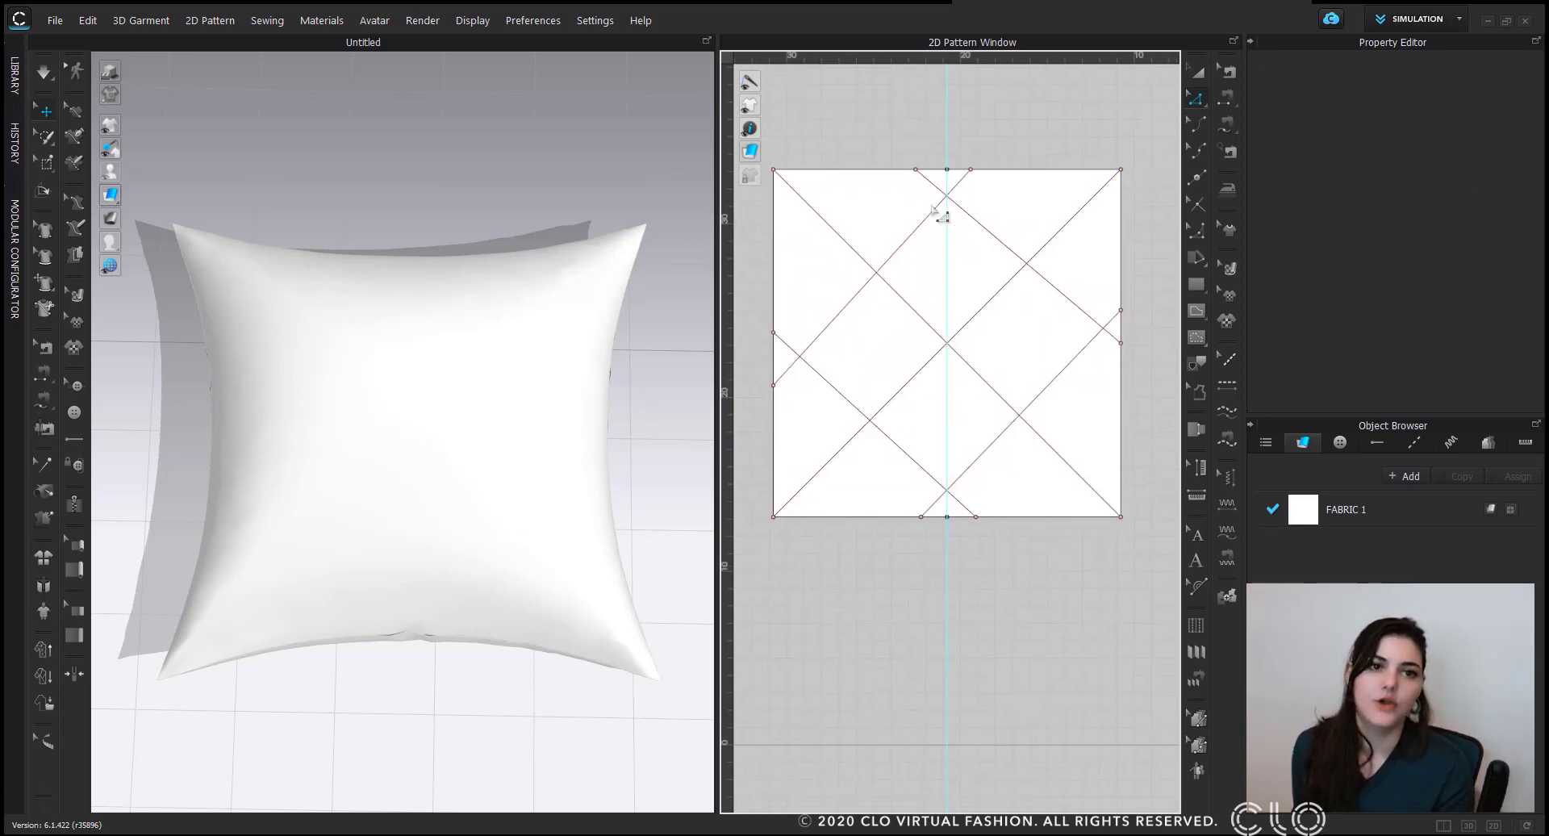
right_click(947, 108)
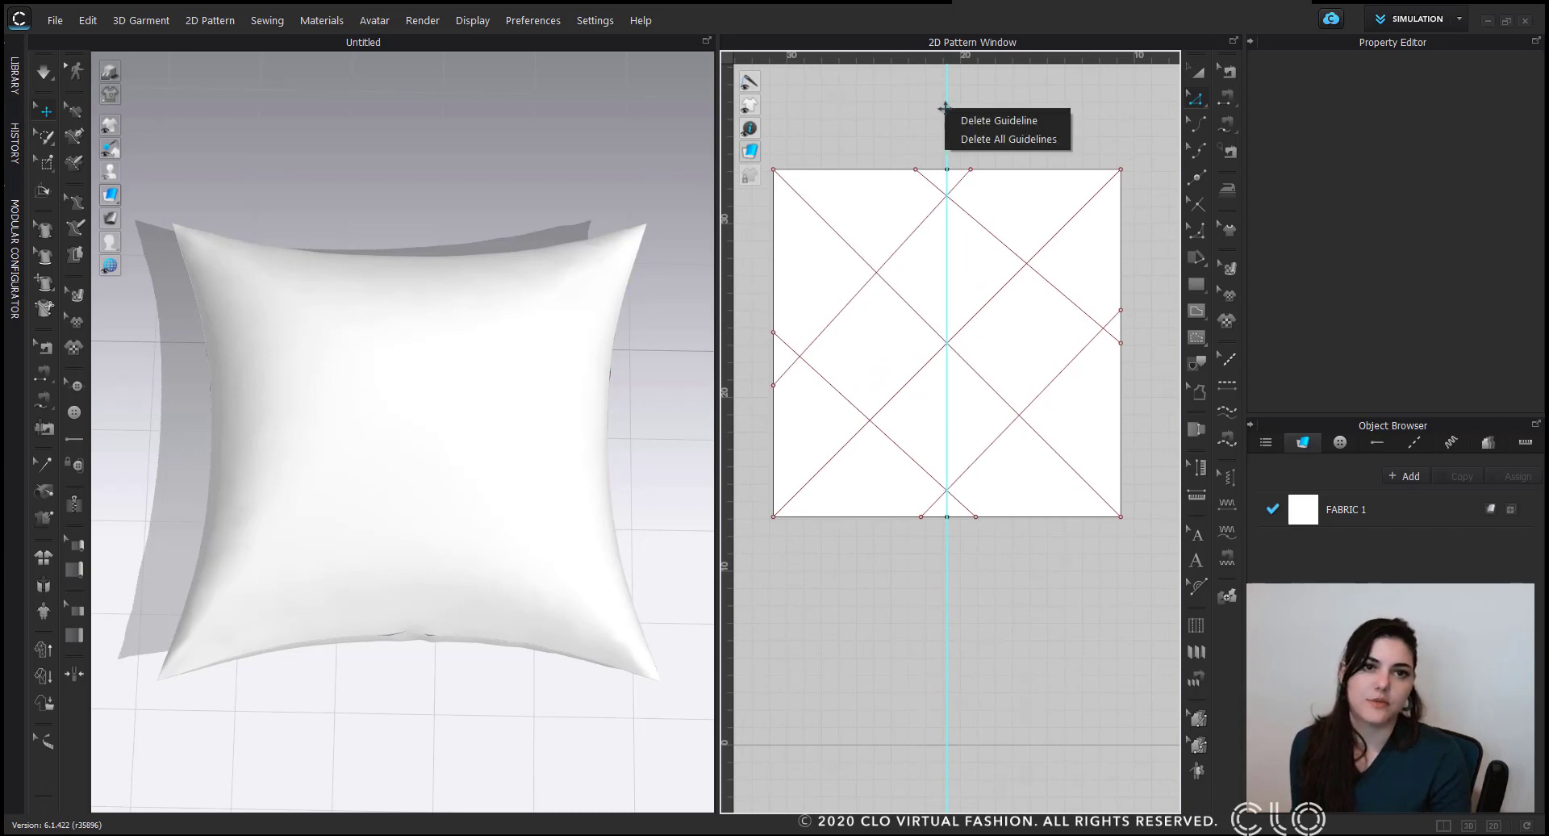
left_click(1001, 120)
middle_click_drag(1018, 122, 1013, 134)
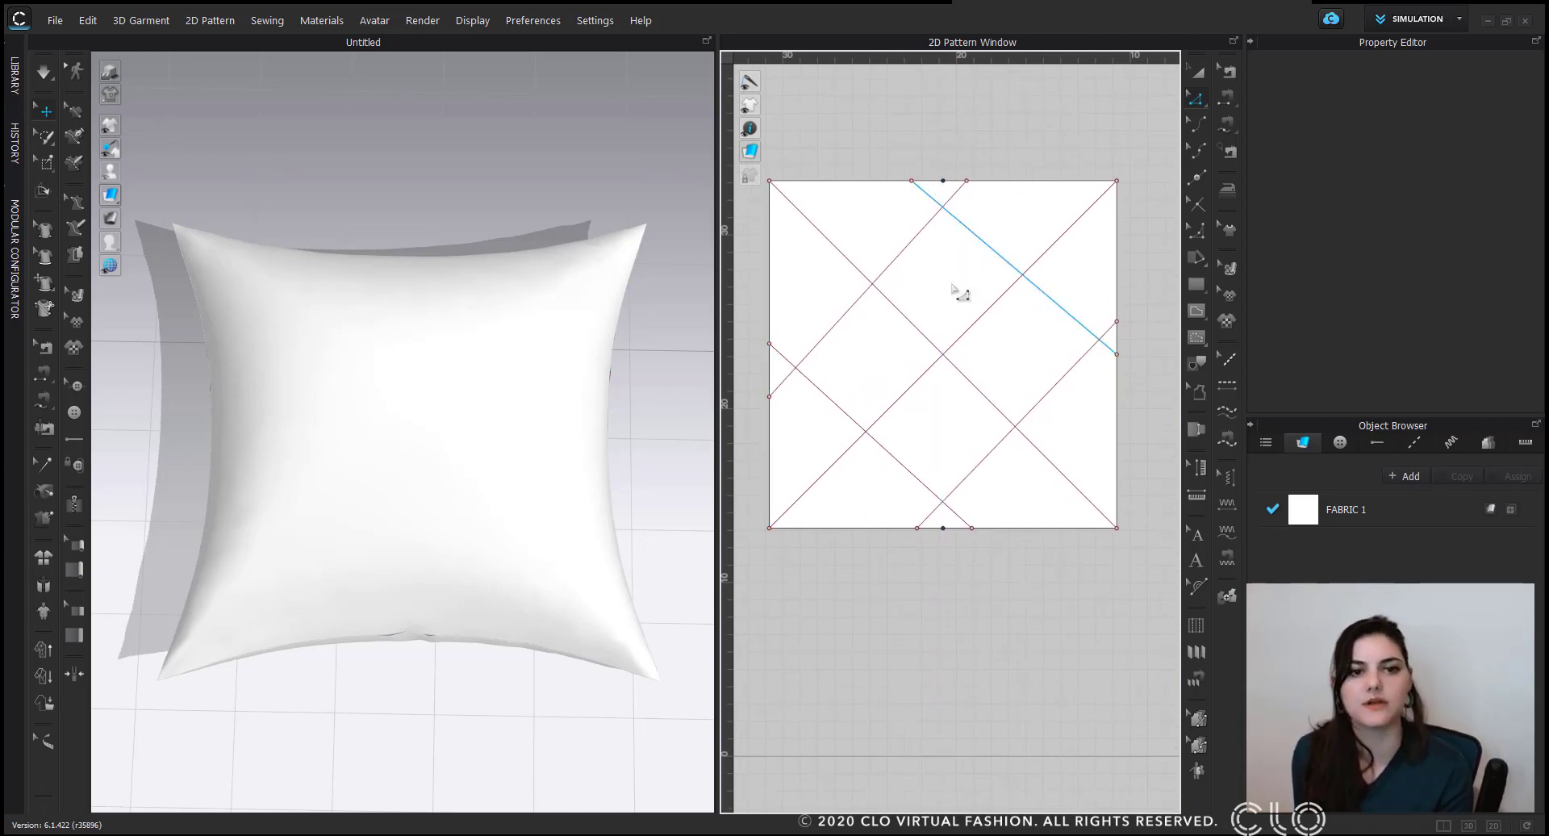
Split the square's left and right edges uniformly into 2 segments each.
left_click(770, 304)
right_click(771, 299)
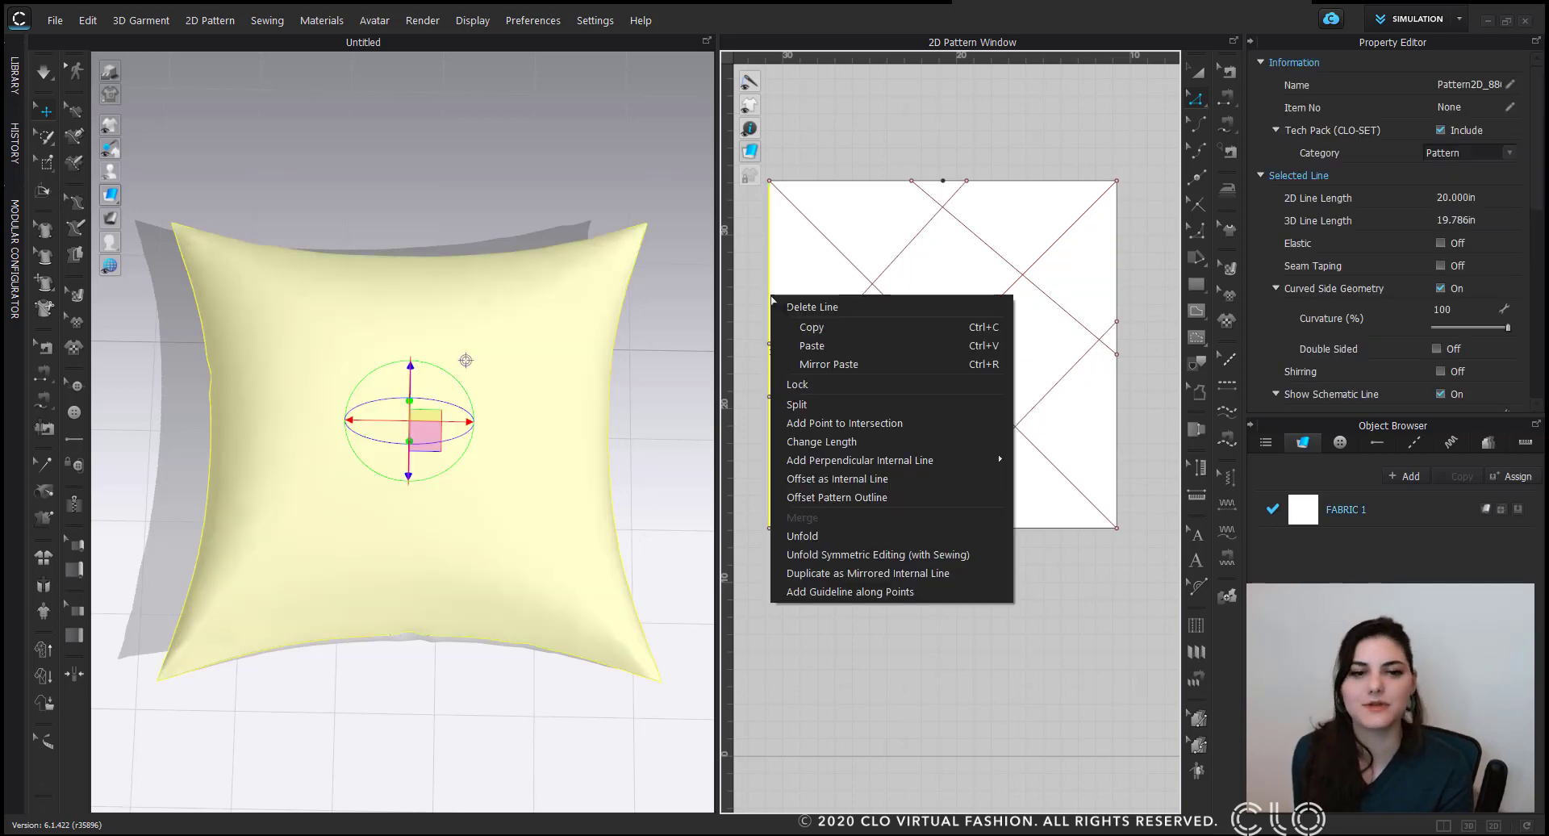
left_click(864, 405)
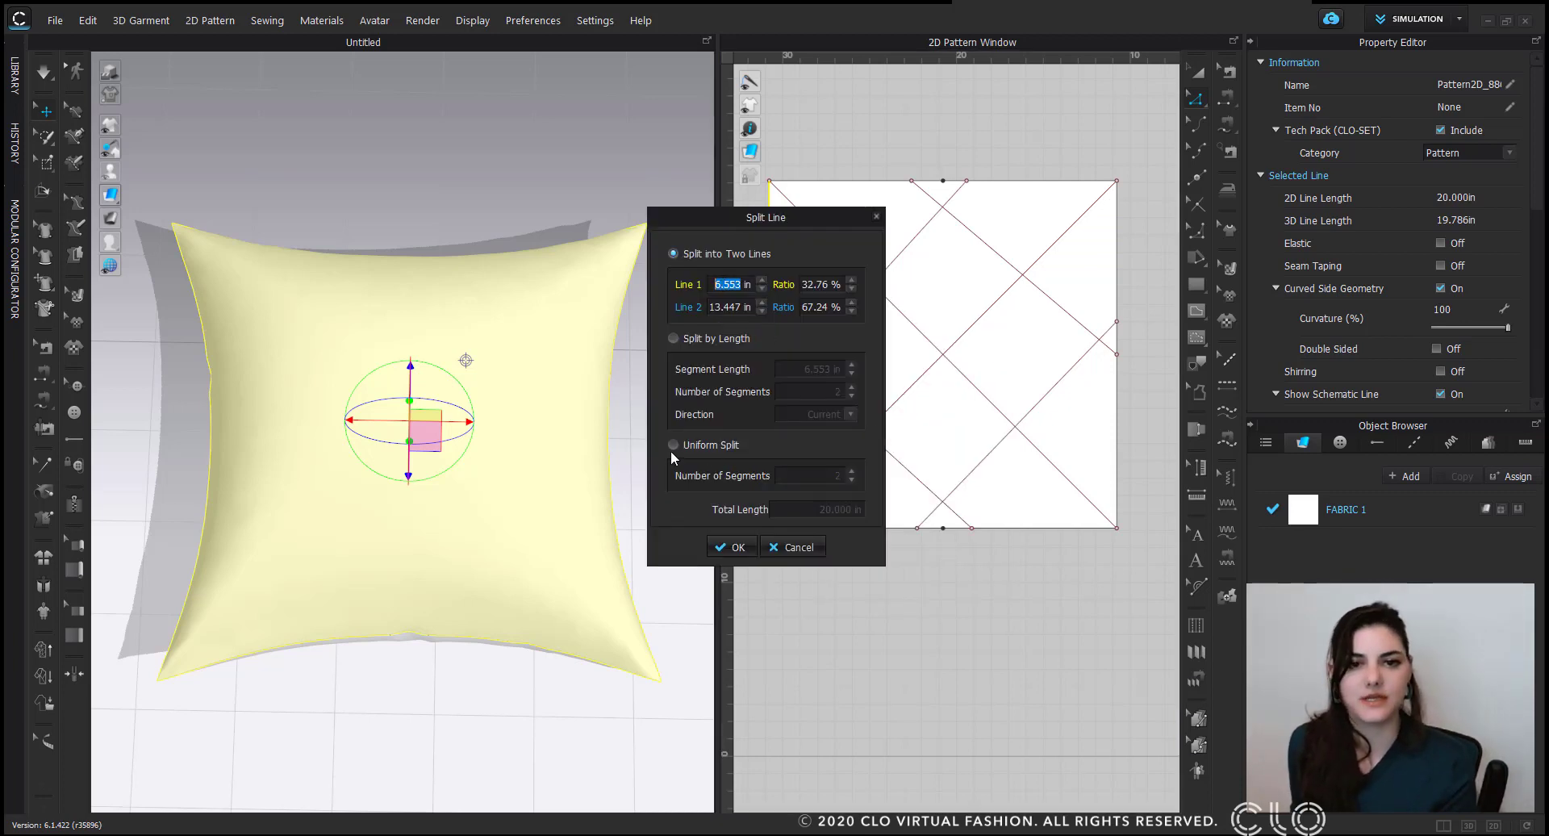
left_click(733, 547)
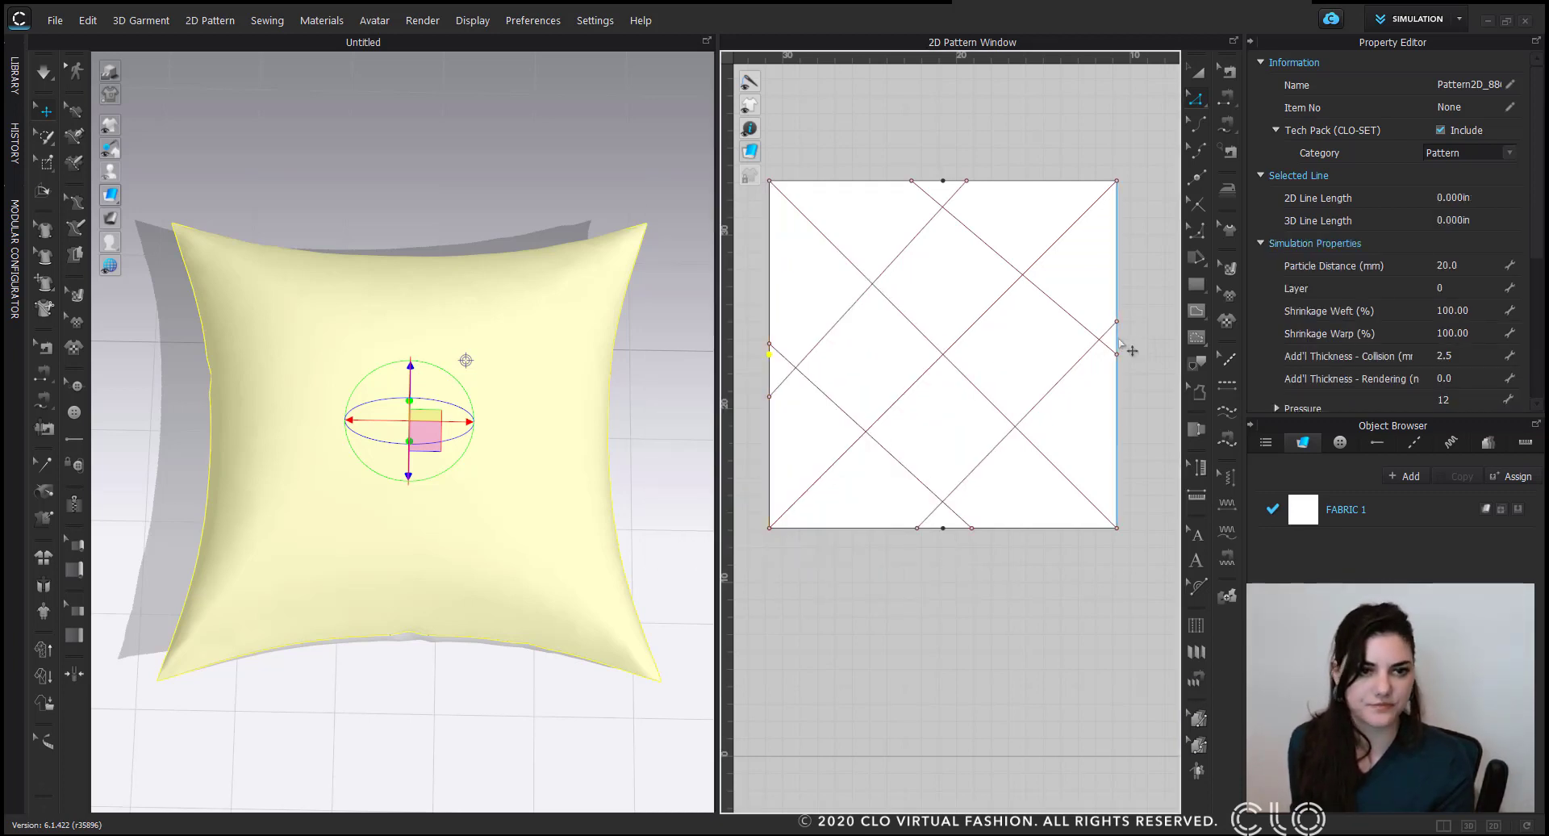
right_click(1119, 340)
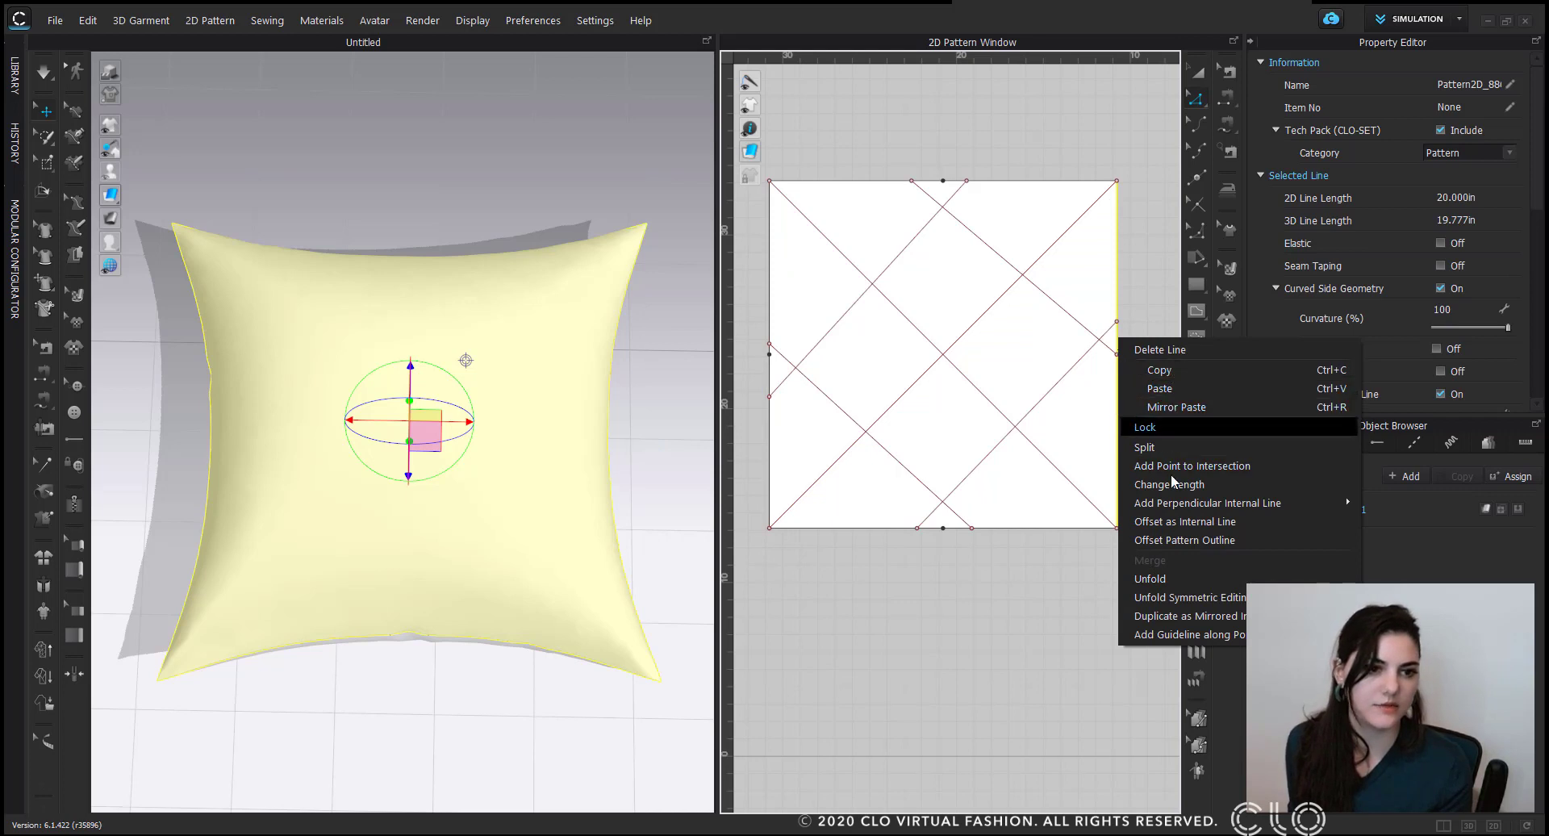
left_click(1169, 449)
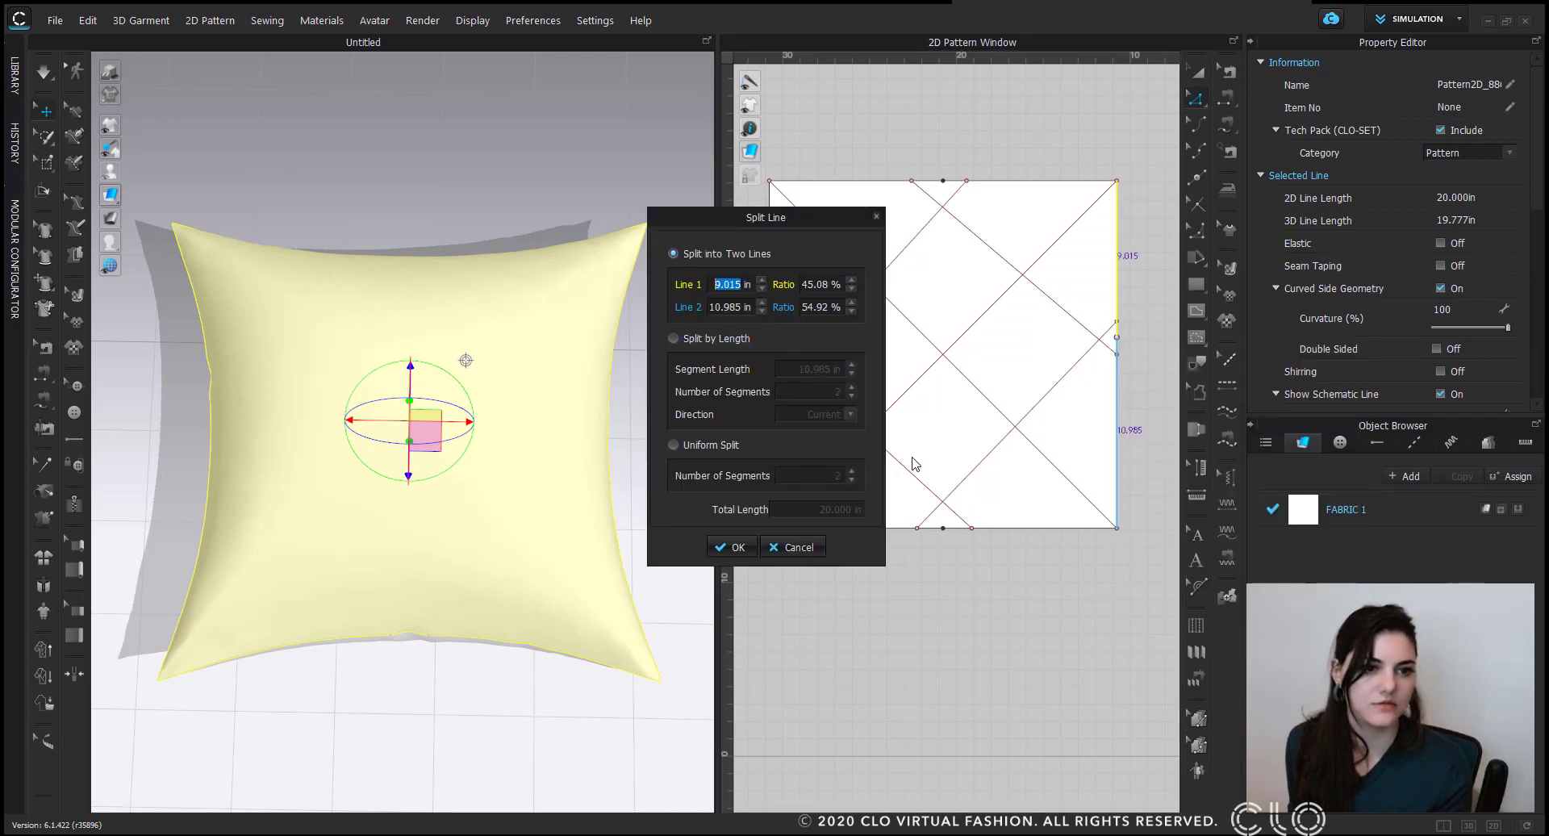
left_click(672, 446)
left_click(733, 547)
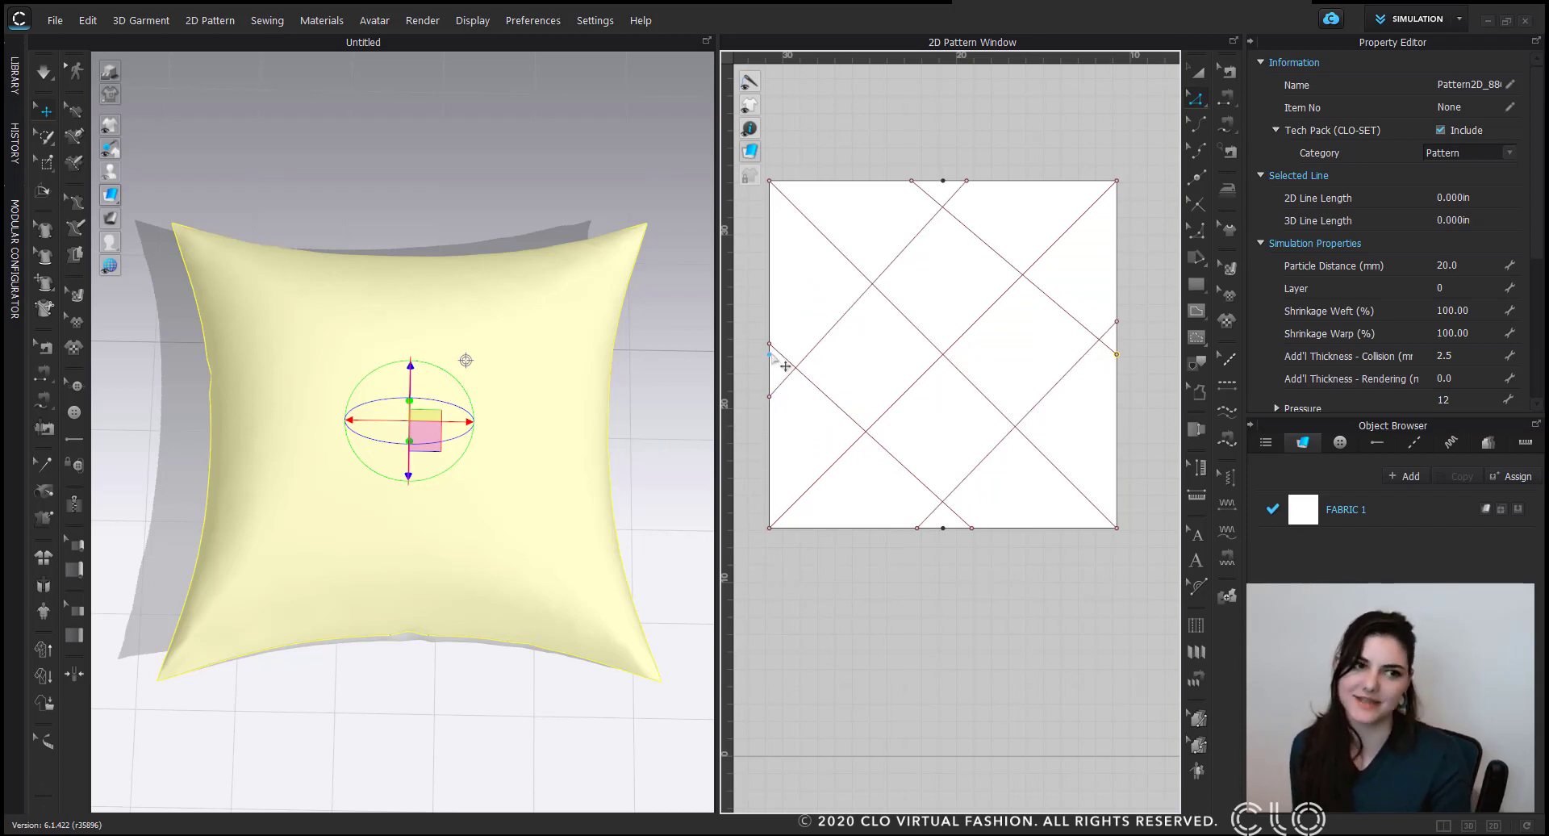
Split the left edge's upper and lower halves 1 in from the edge's midpoint.
left_click(770, 323)
right_click(770, 314)
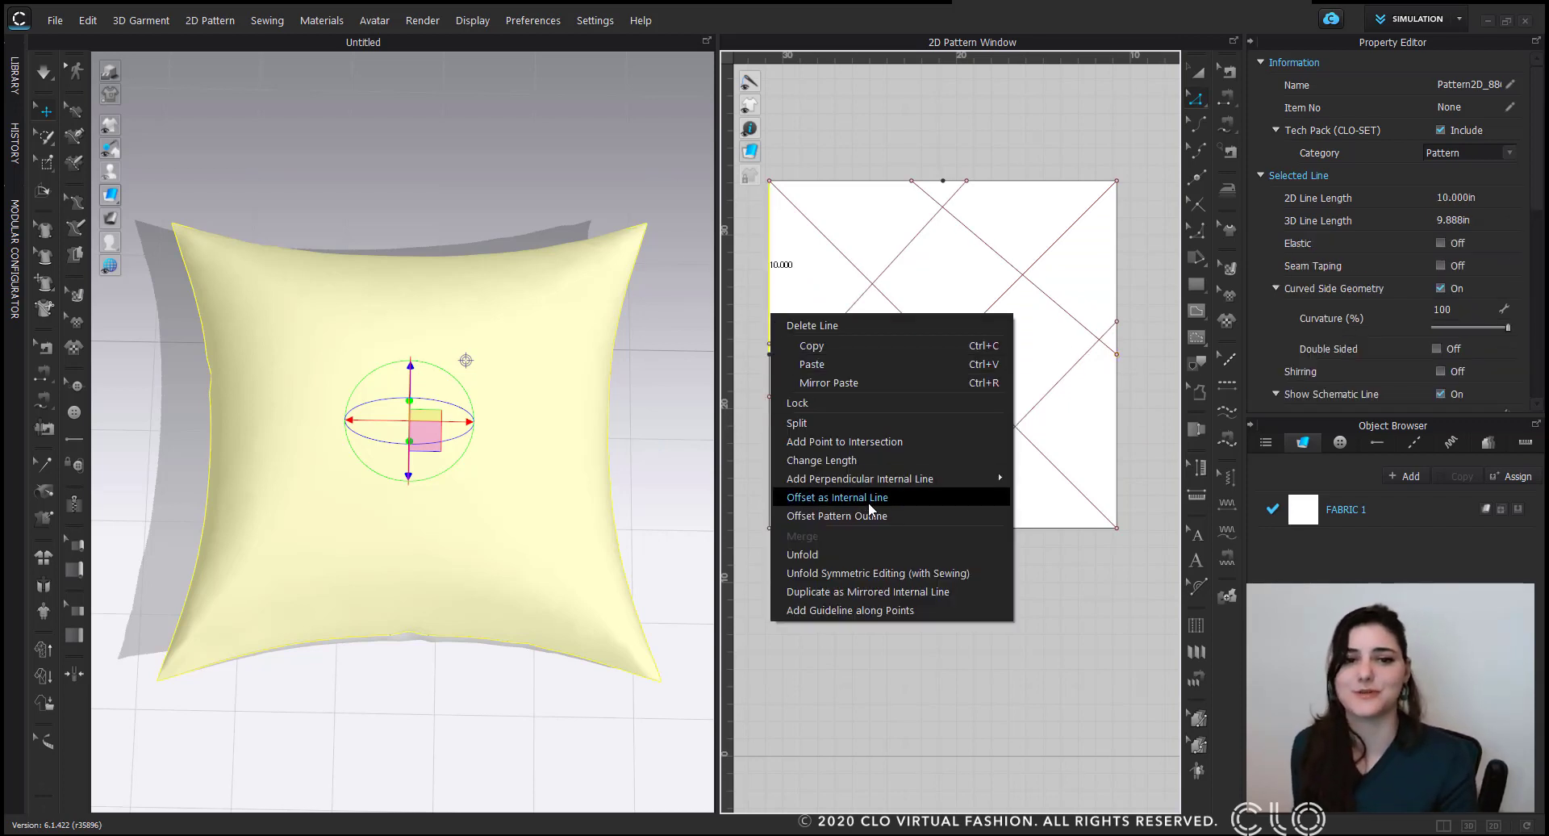
left_click(877, 420)
left_click_drag(813, 216, 641, 214)
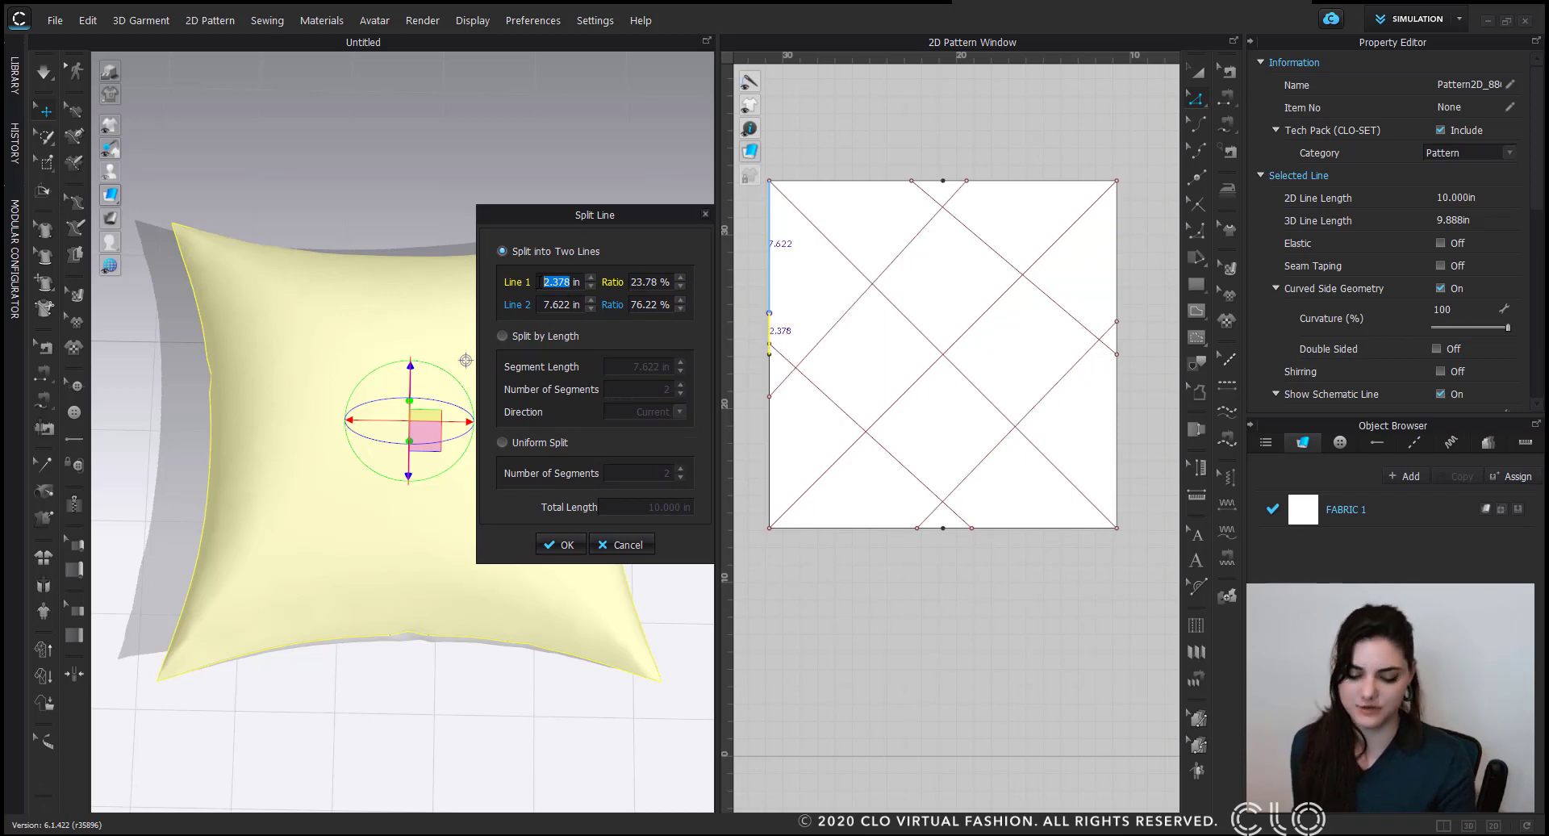
type("1")
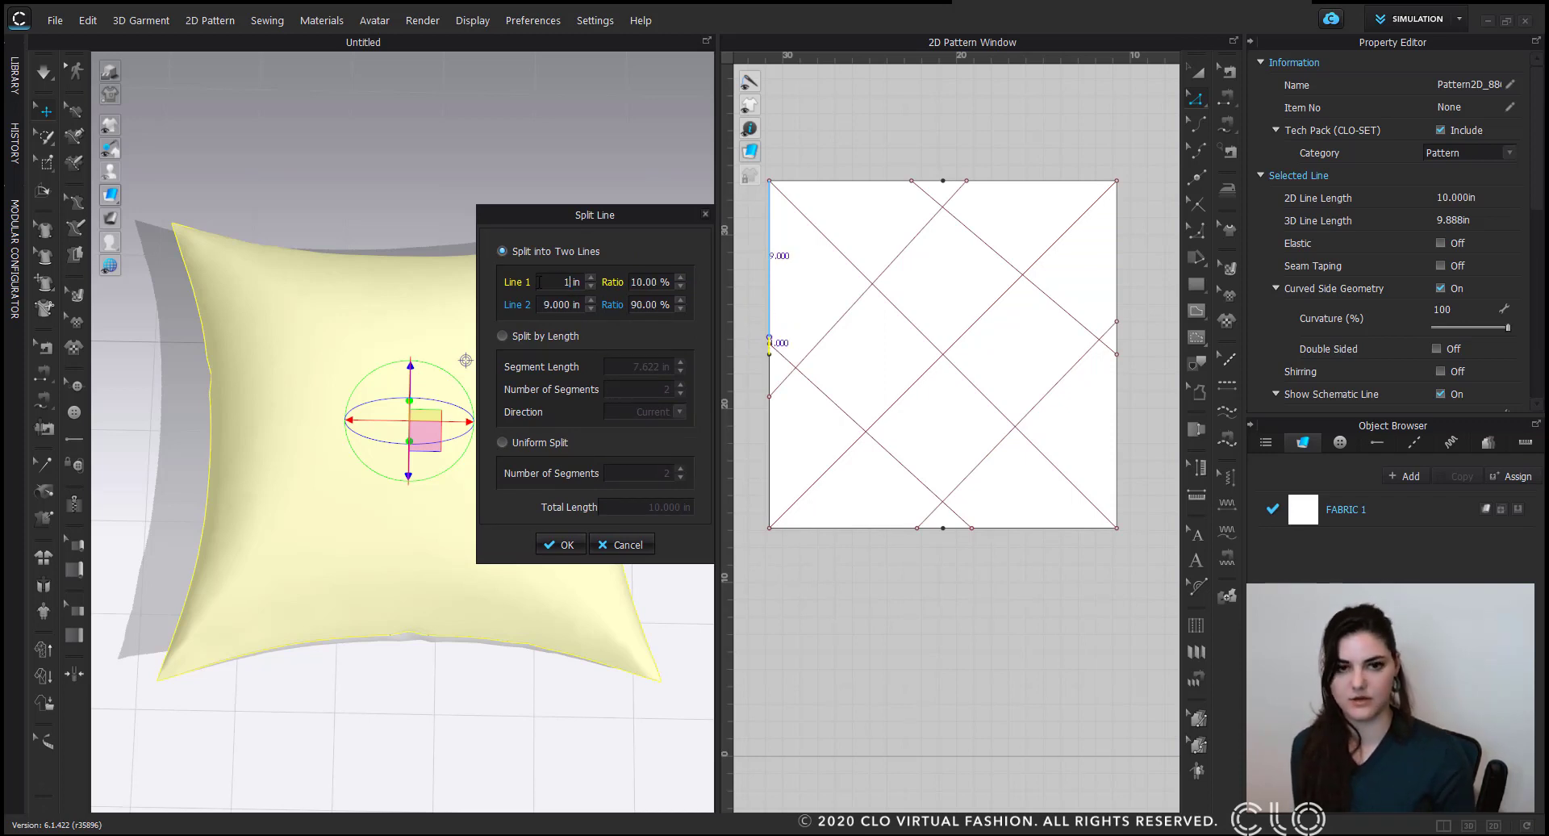
left_click(566, 545)
right_click(771, 382)
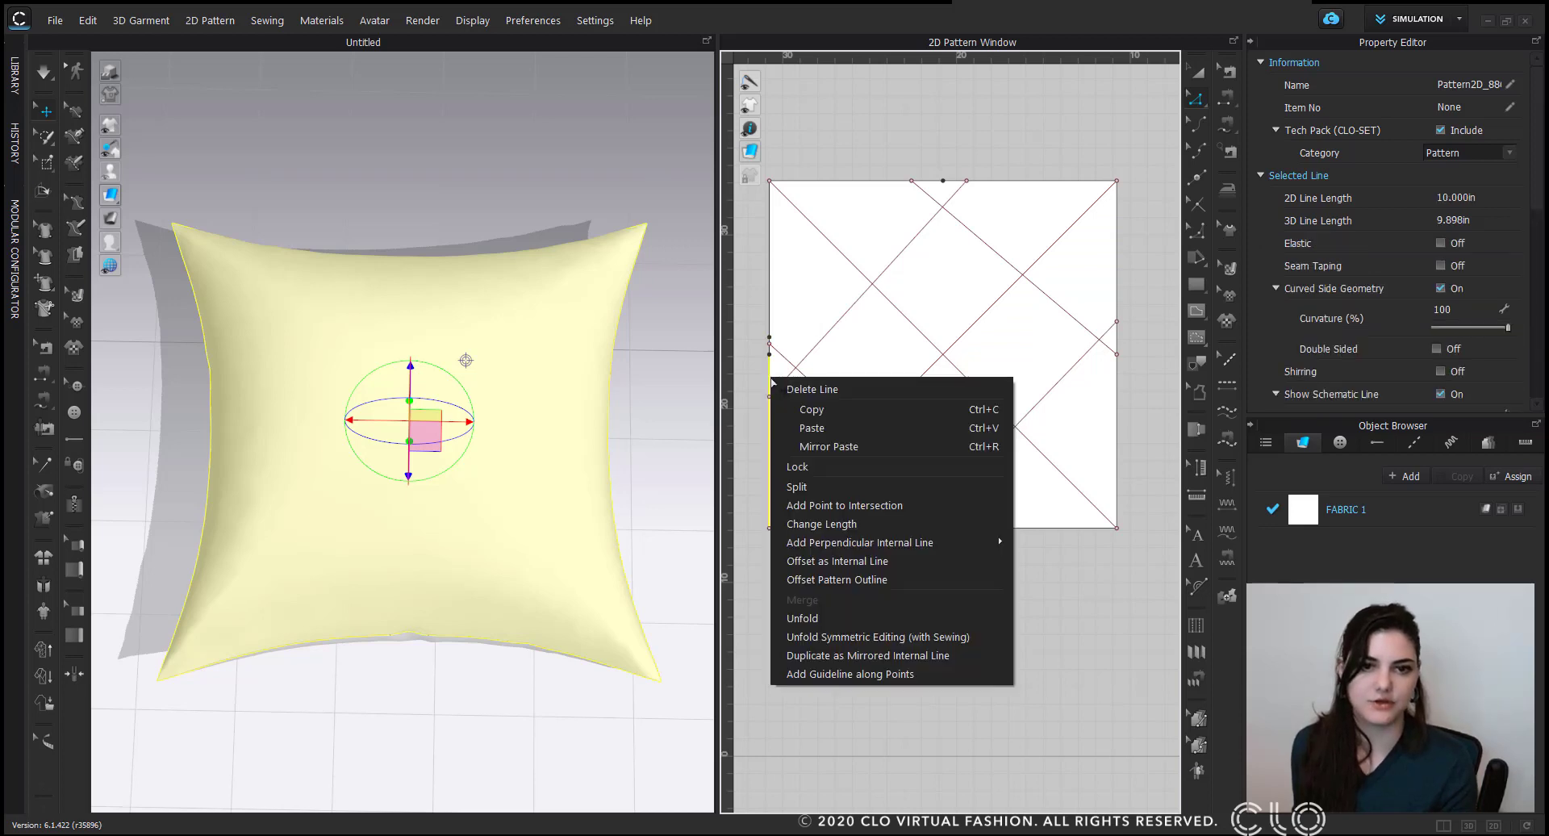
left_click(797, 486)
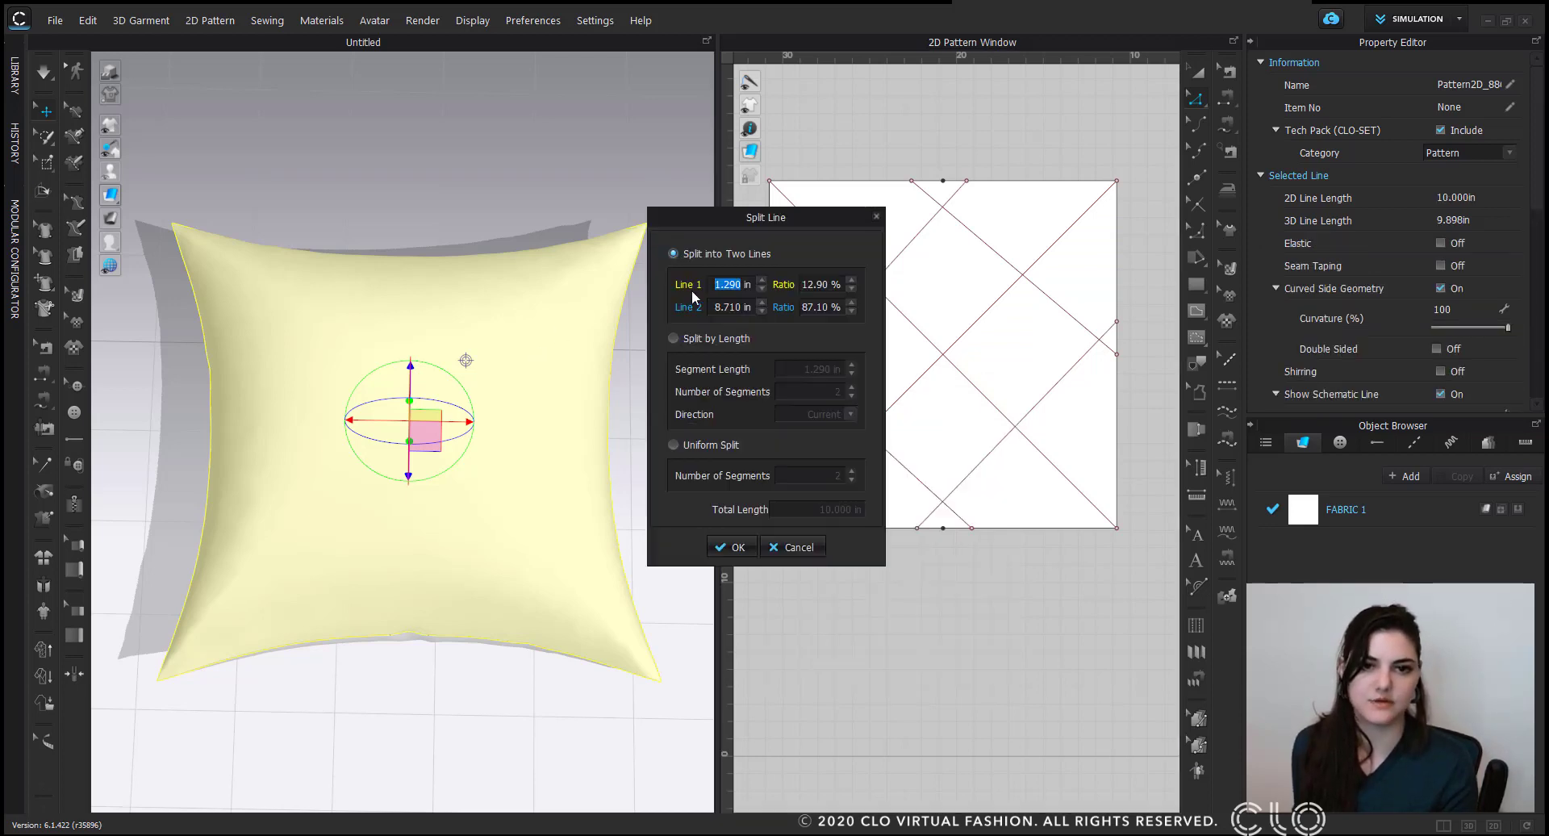
left_click(731, 547)
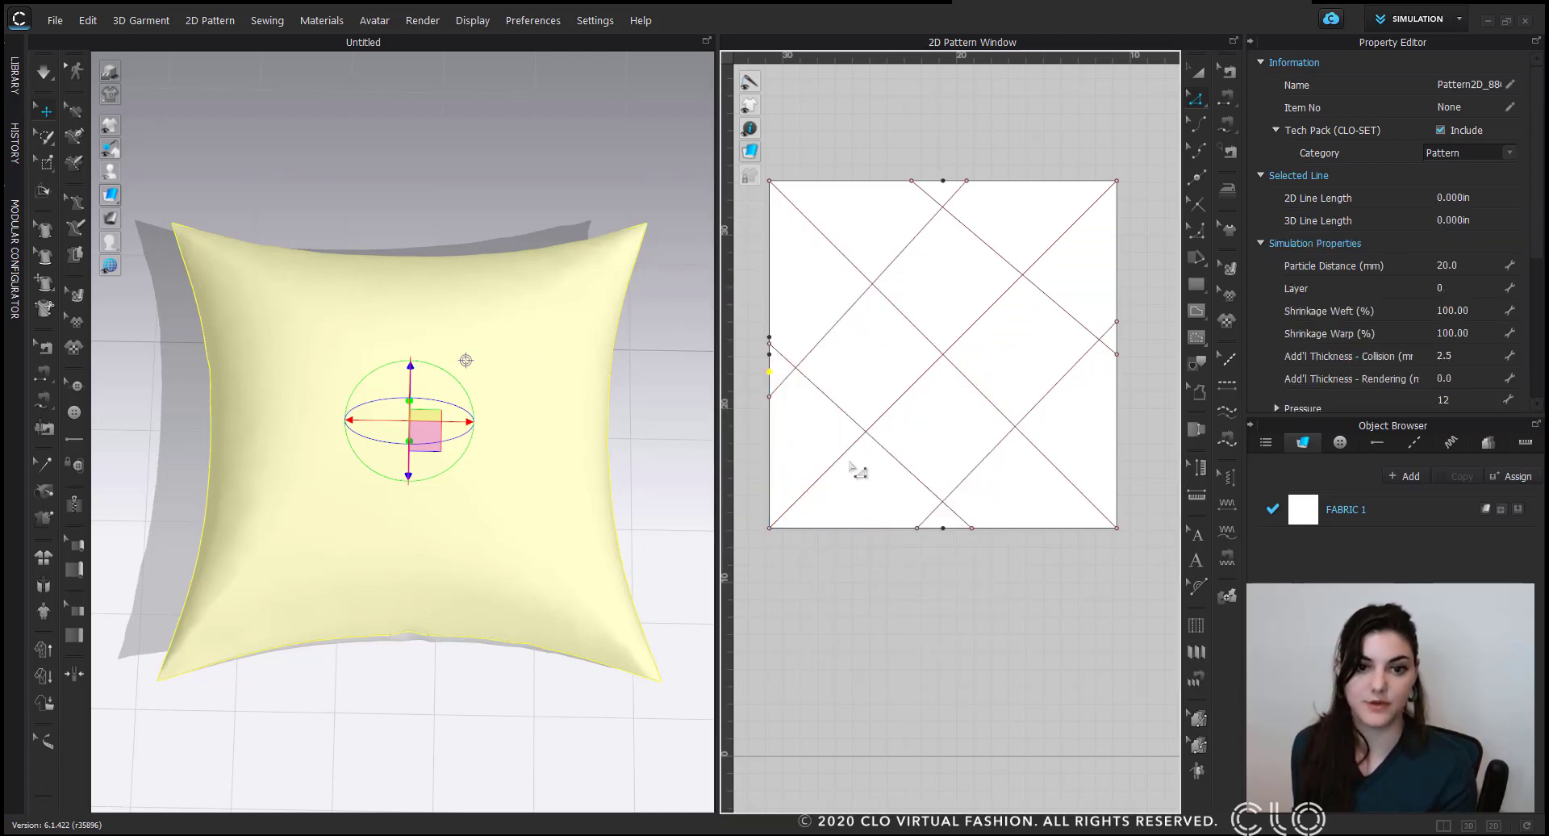
Move the two internal line endpoints on the left edge onto the split points above and below its midpoint.
left_click(770, 401)
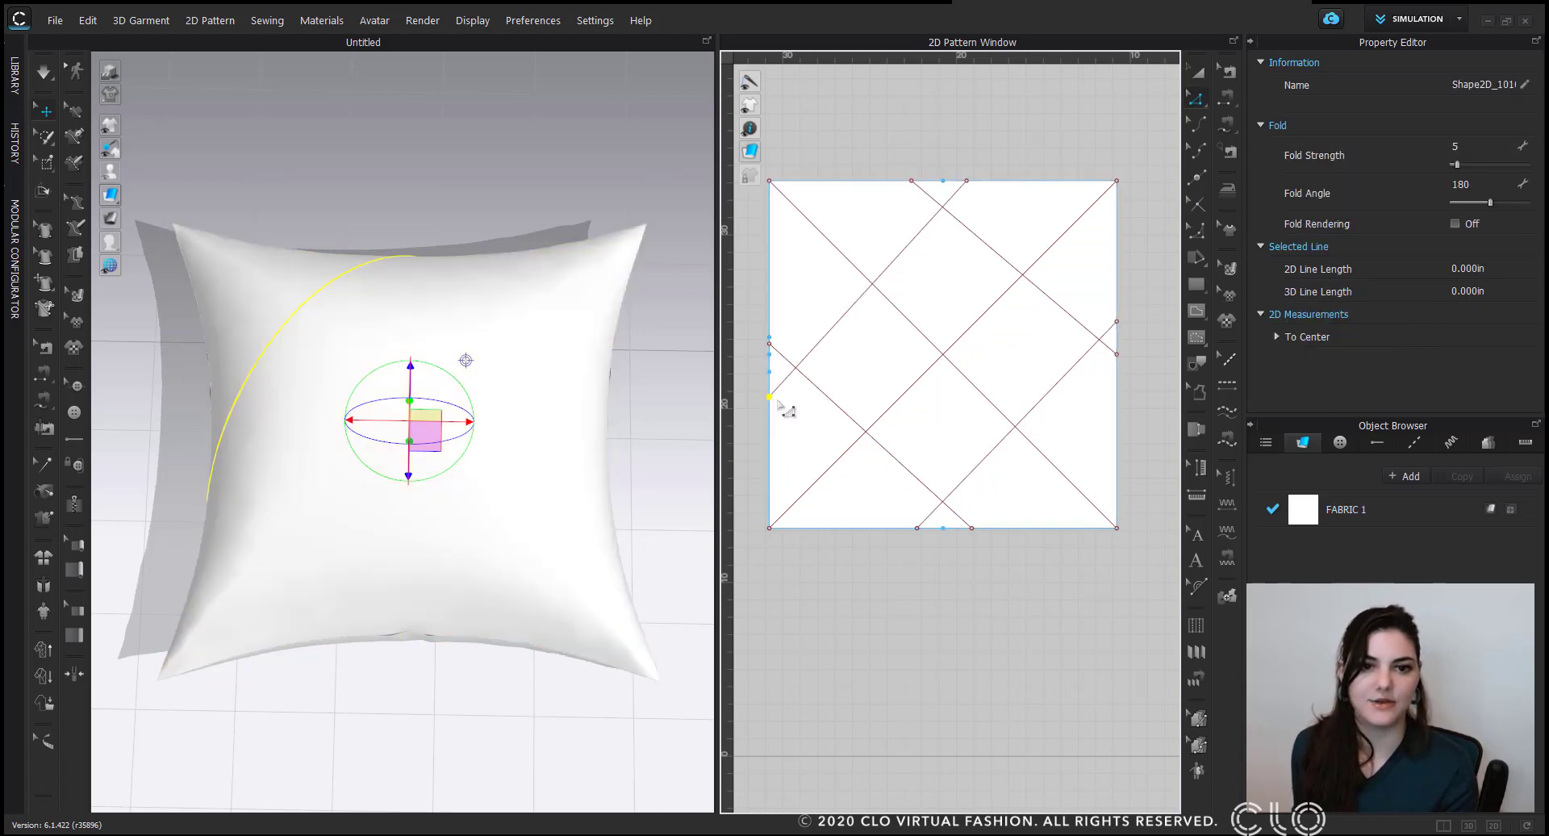
left_click_drag(770, 401, 800, 360)
left_click(783, 357)
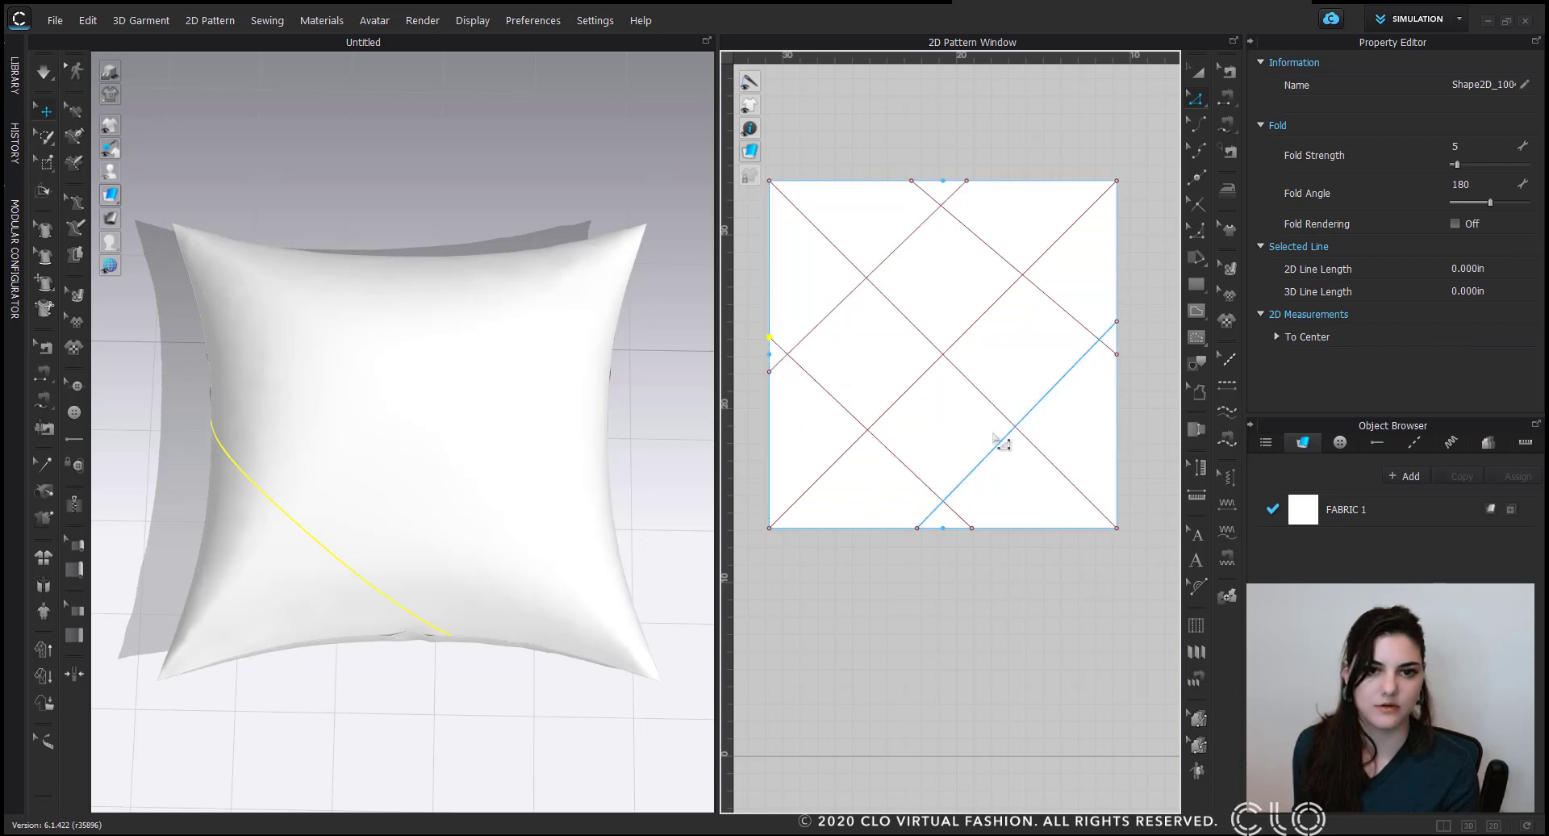
Split the right edge's upper and lower halves 1 in from the edge's midpoint.
left_click(1118, 344)
scroll(1118, 345, "up", 2)
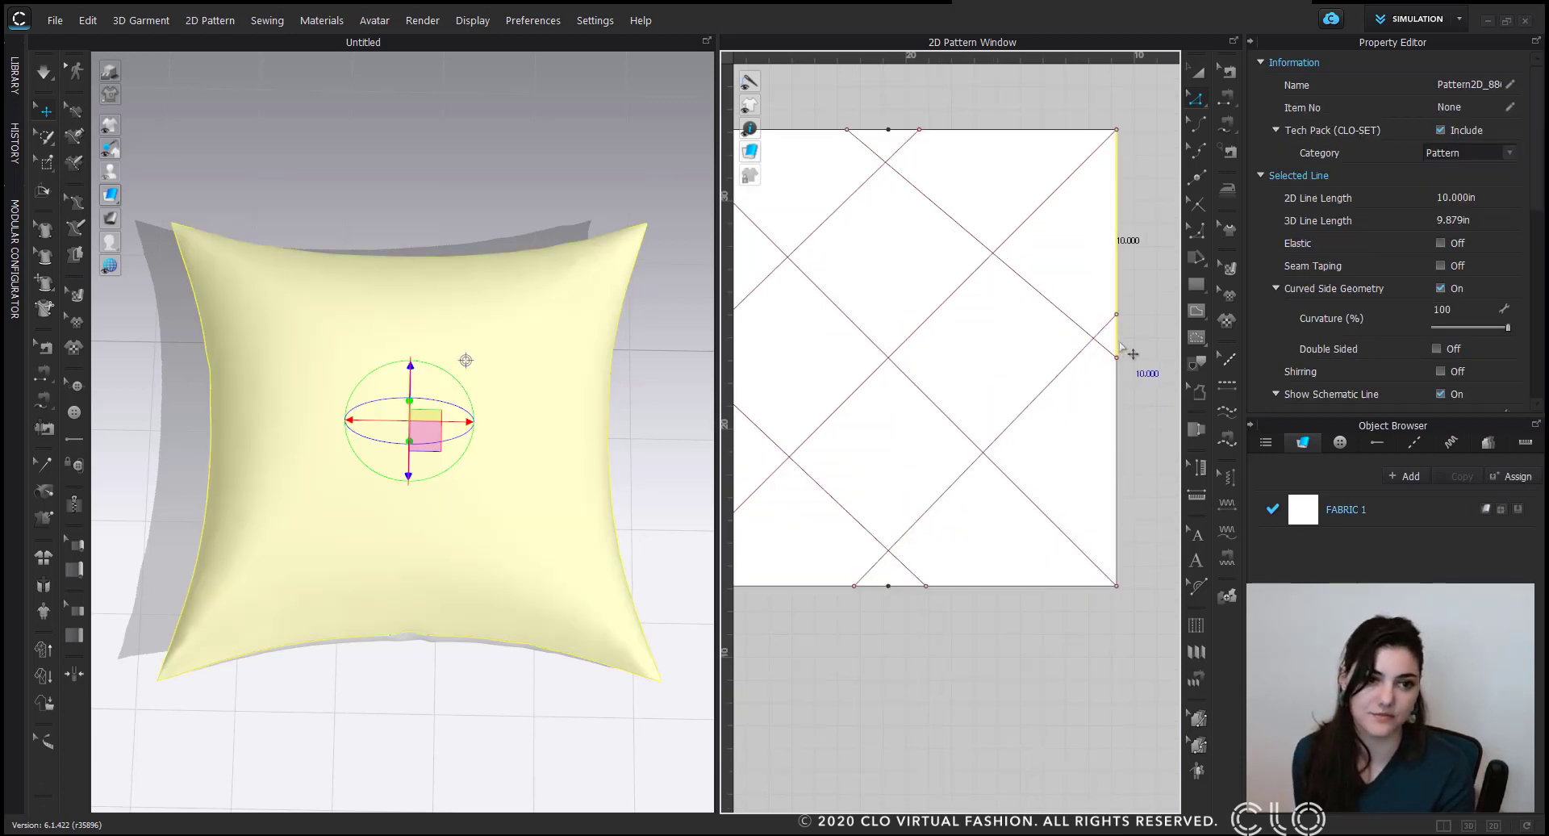
right_click(1120, 346)
left_click(1170, 450)
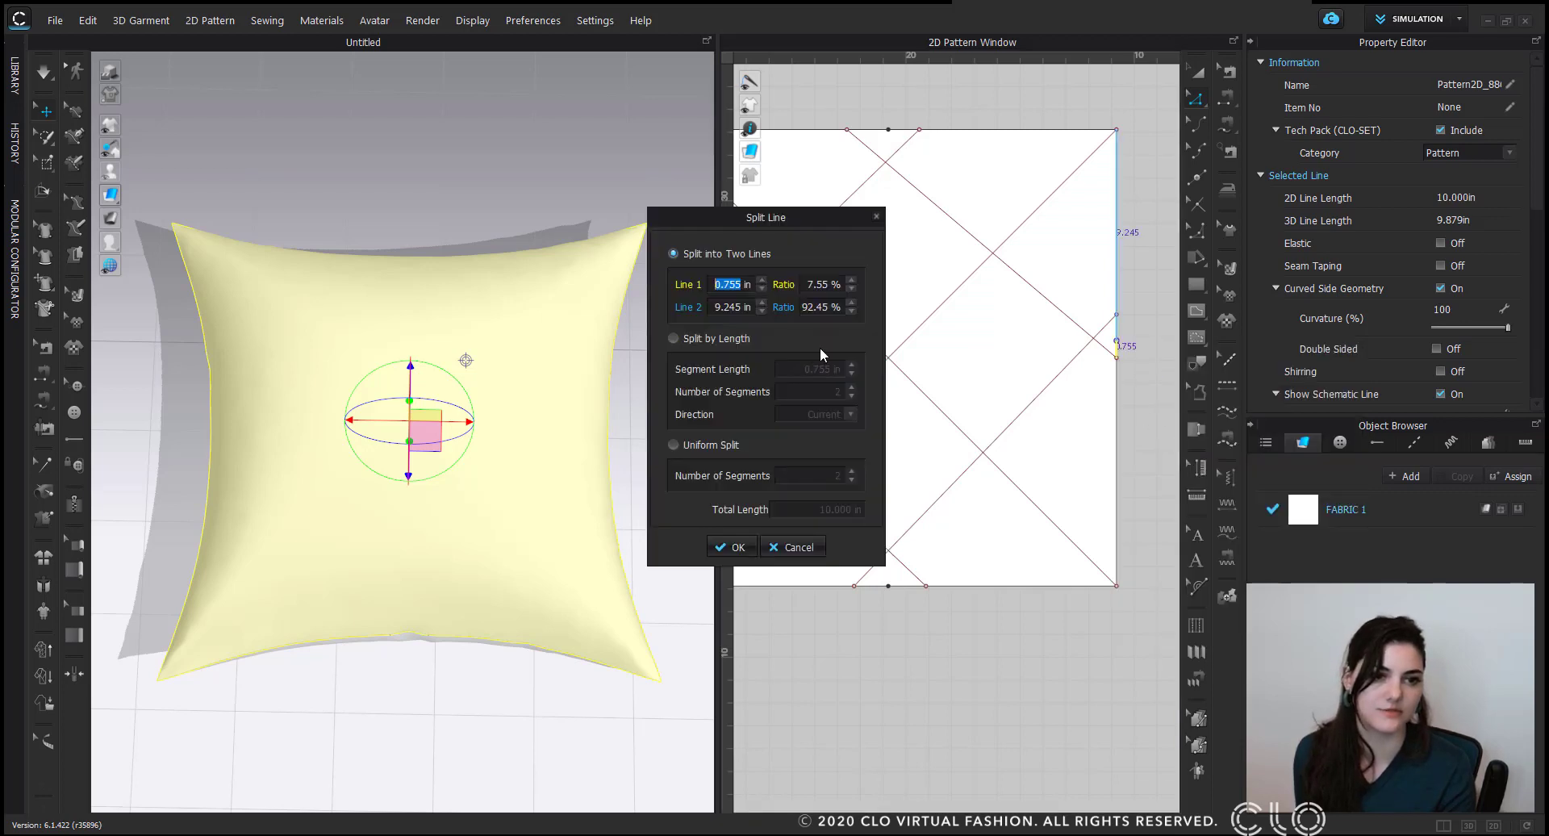
type("1")
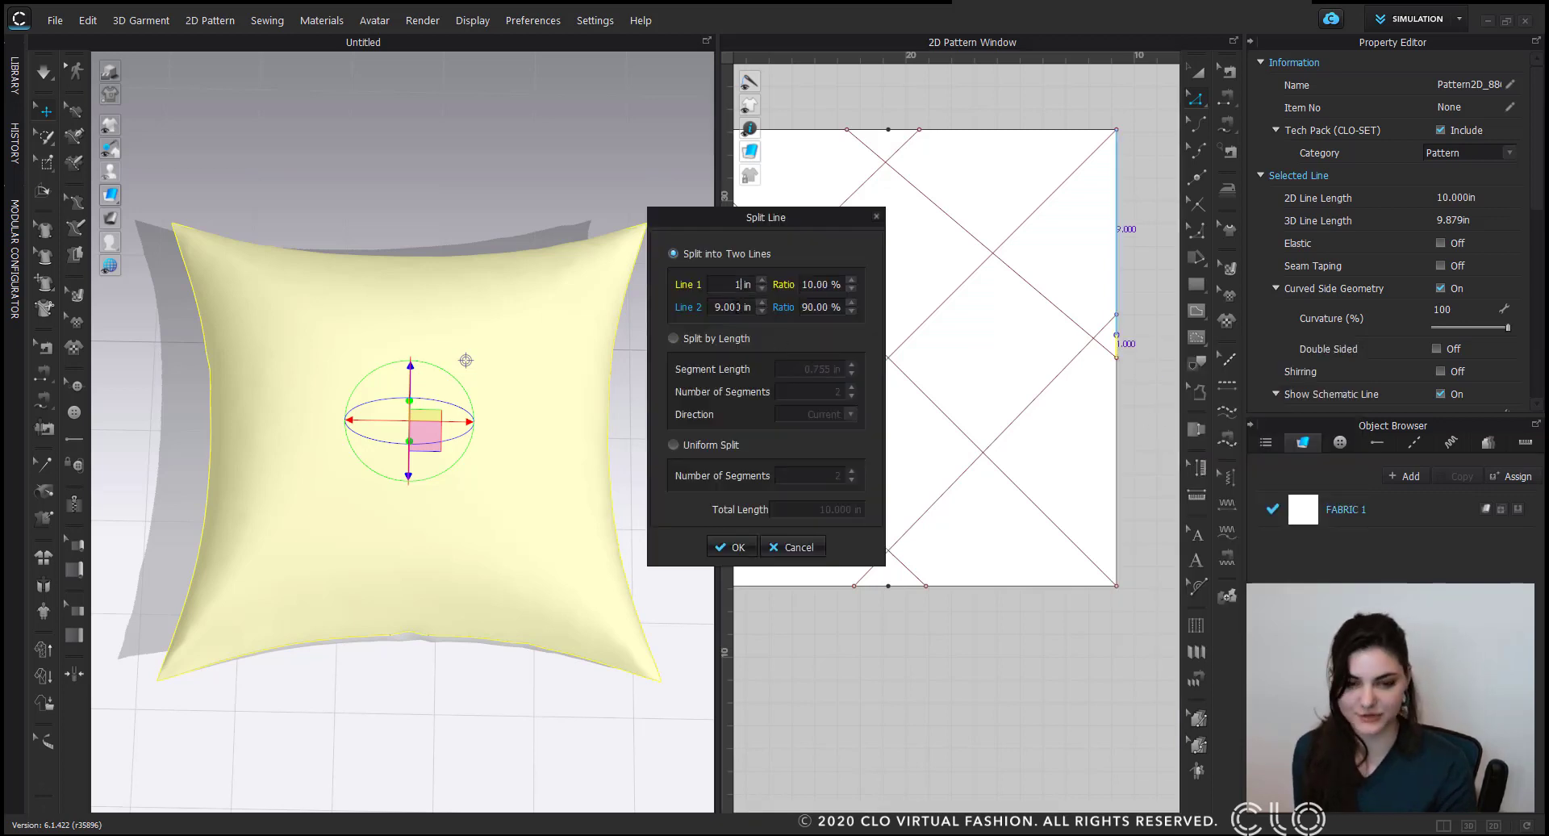
left_click(735, 548)
right_click(1116, 386)
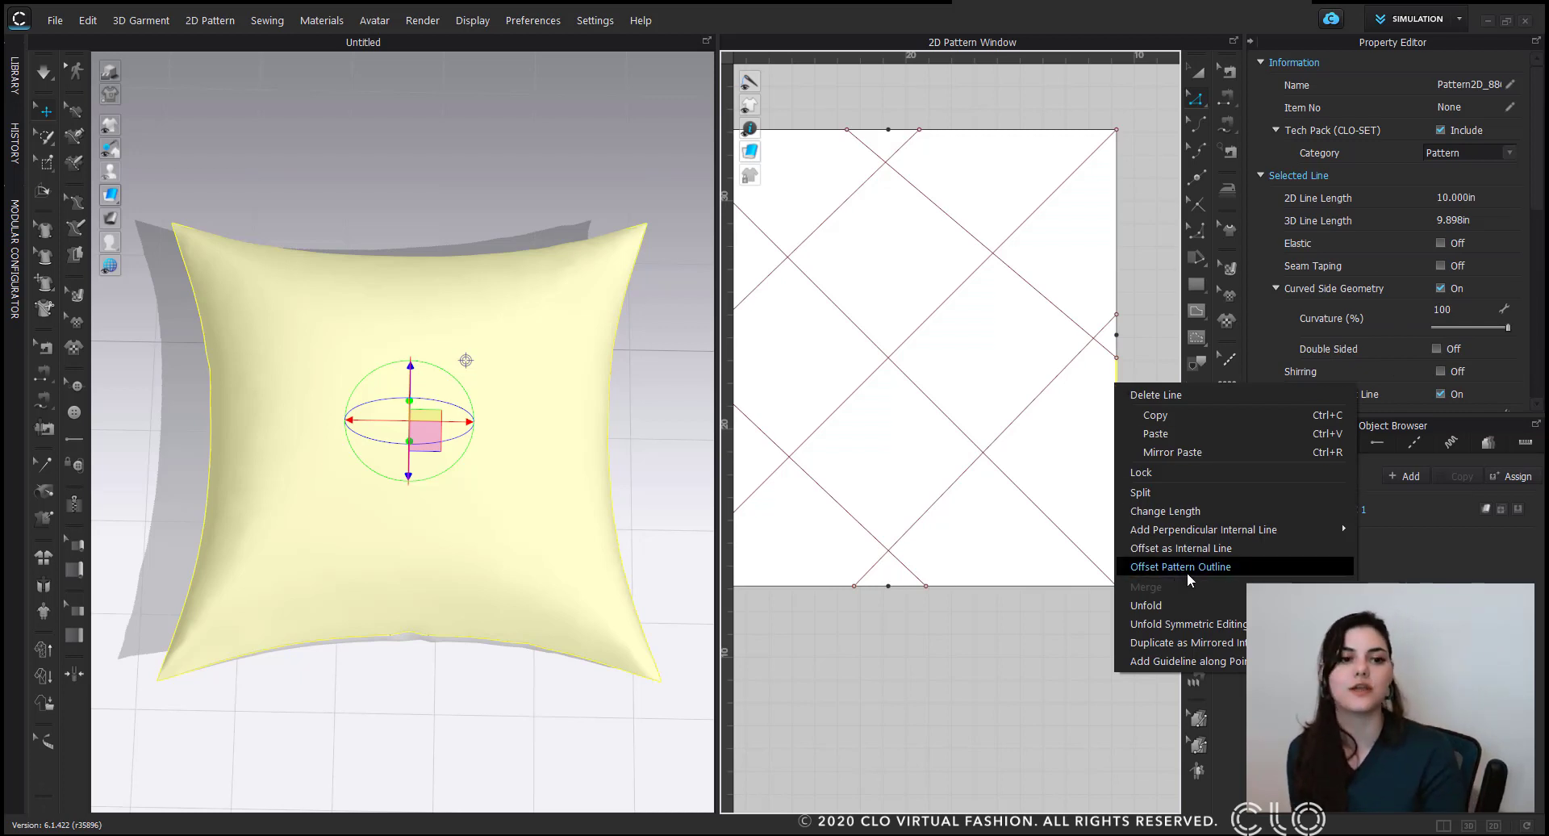
left_click(1203, 494)
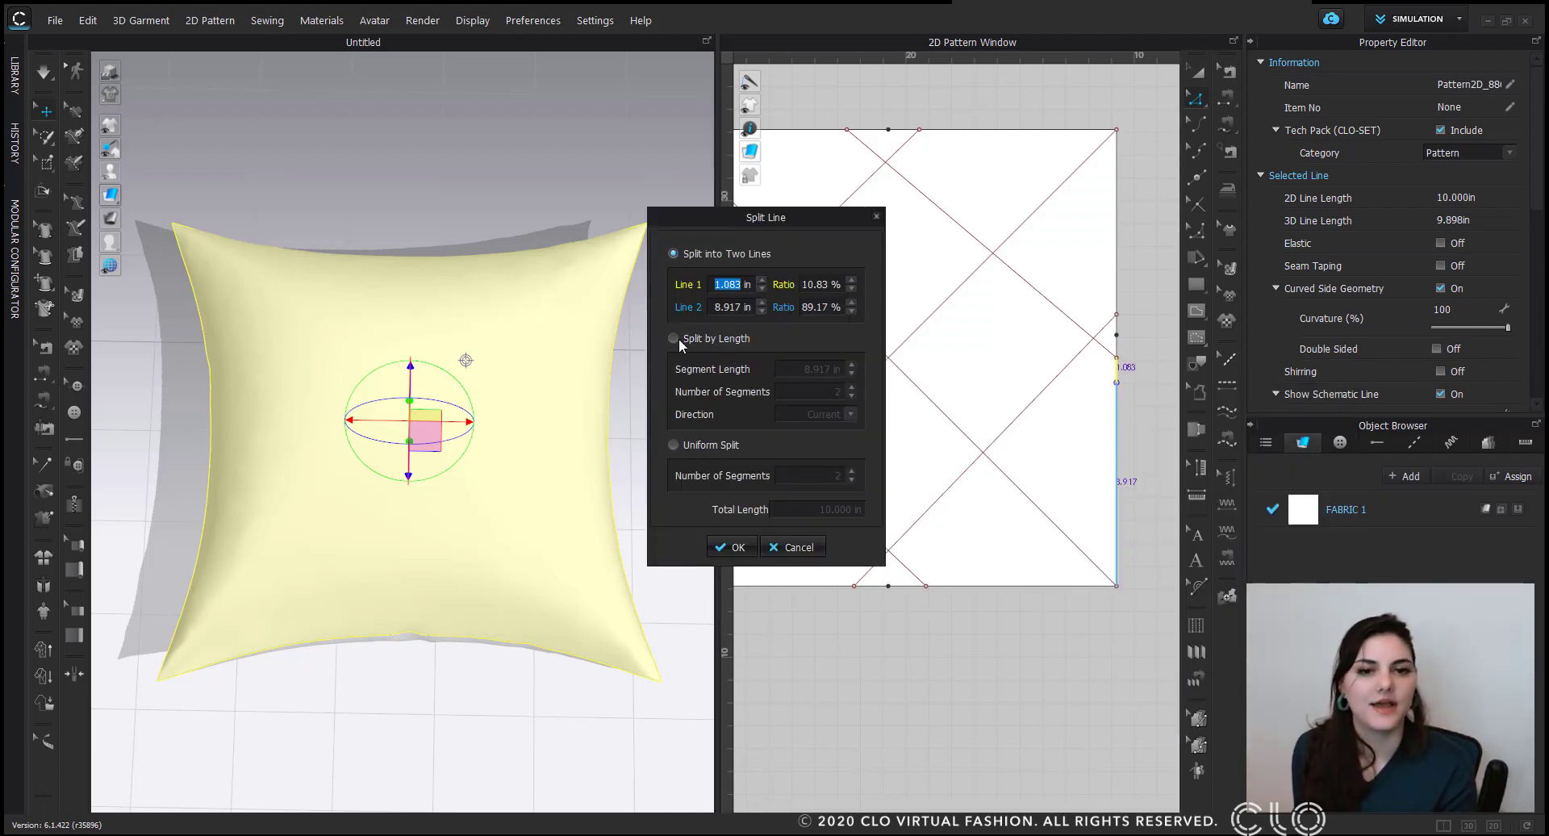
type("1")
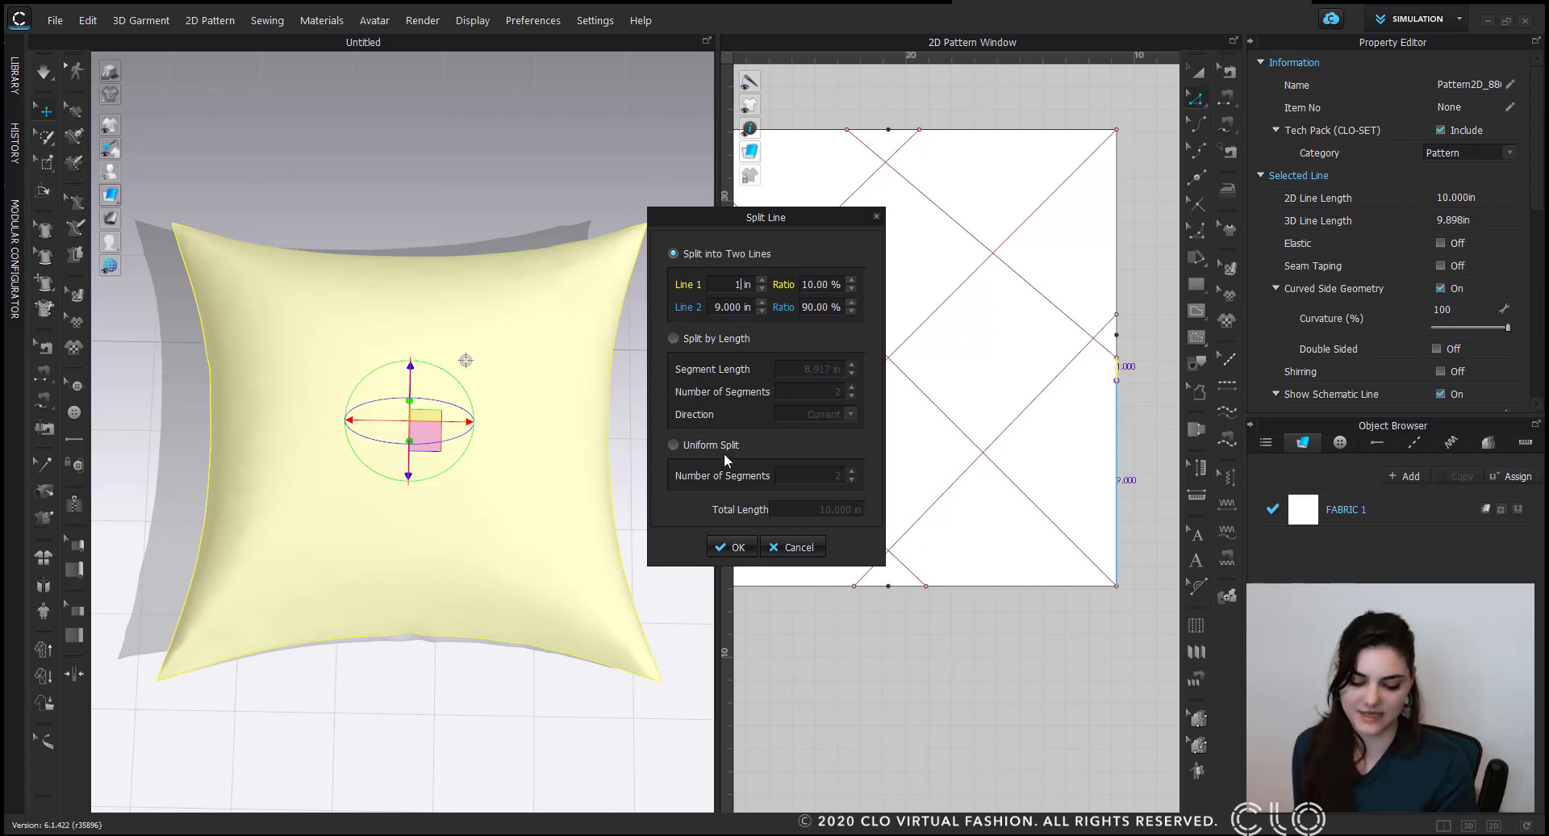
left_click(731, 547)
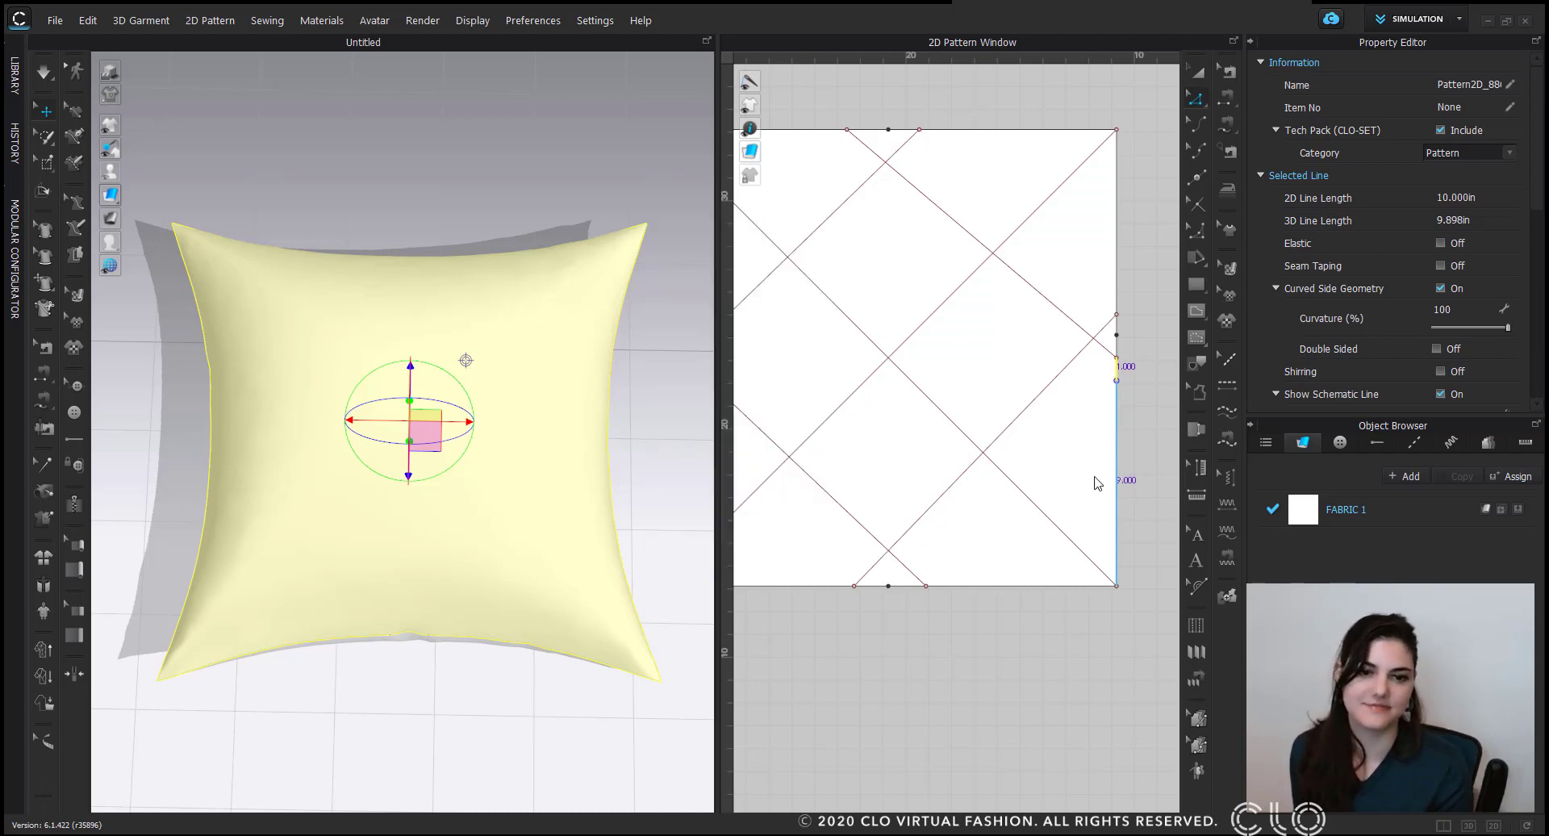
Move the two internal line endpoints on the right edge onto the split points above and below its midpoint.
left_click(1117, 358)
left_click(1120, 363)
left_click_drag(1118, 359, 1118, 380)
left_click_drag(1118, 316, 1118, 335)
scroll(1028, 442, "down", 4)
middle_click_drag(1031, 444, 1041, 437)
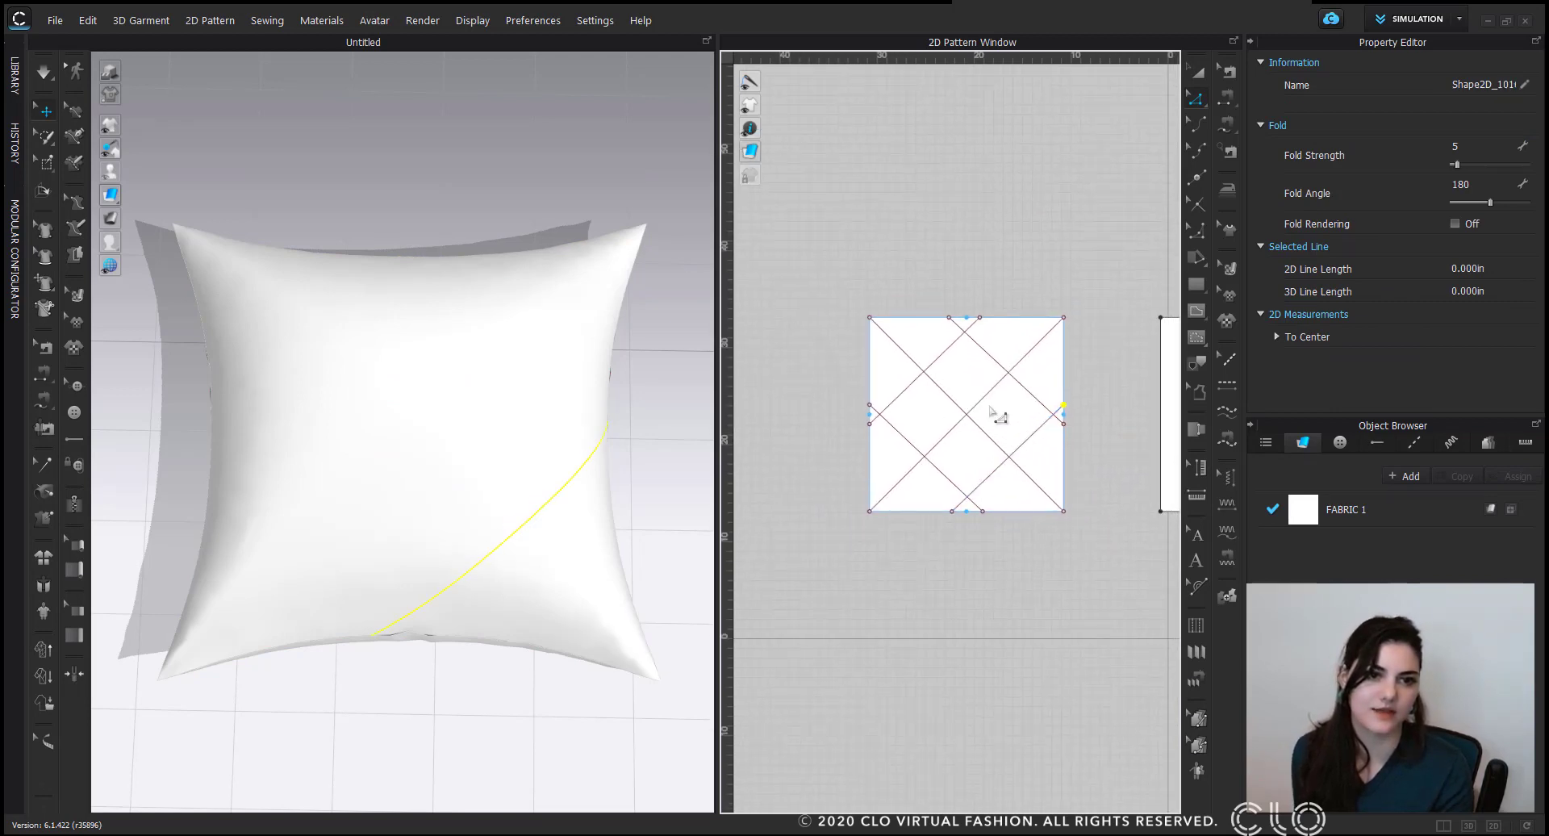
scroll(1043, 401, "up", 2)
middle_click_drag(1032, 386, 1004, 401)
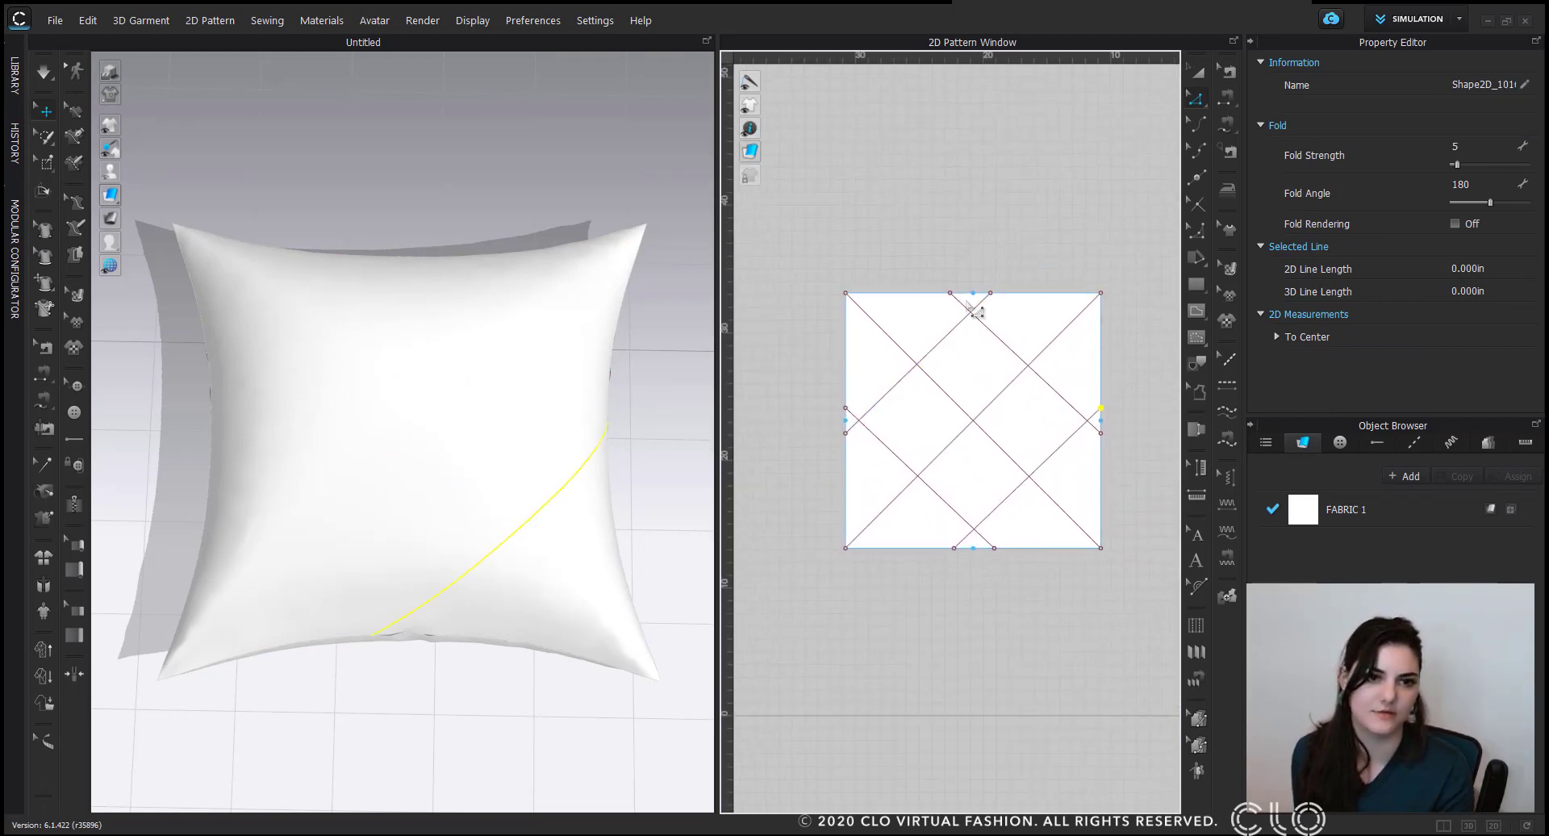
left_click(979, 304)
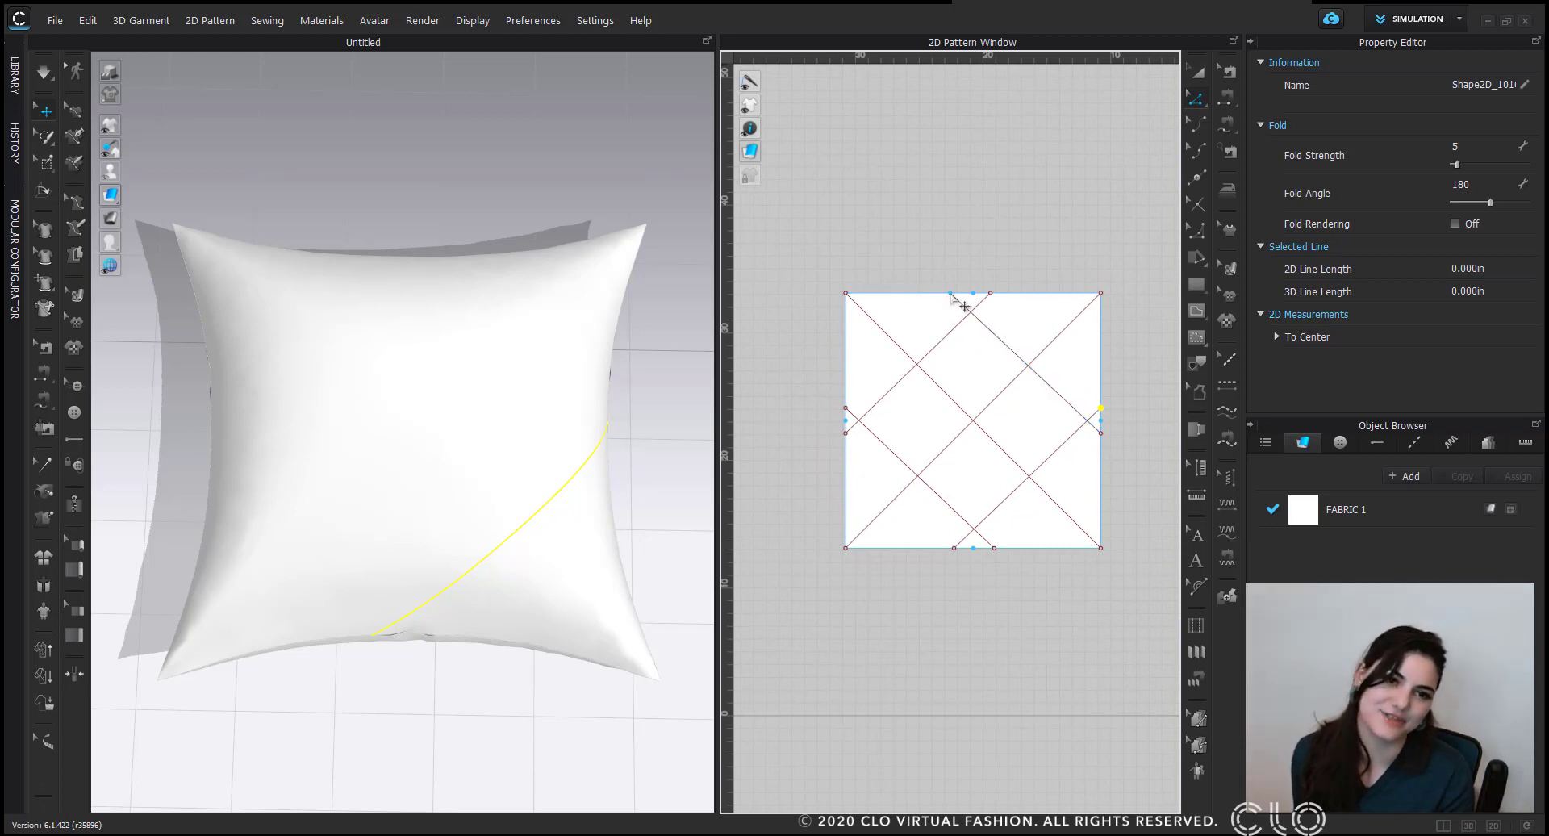
middle_click_drag(1039, 258, 1024, 247)
left_click(1029, 251)
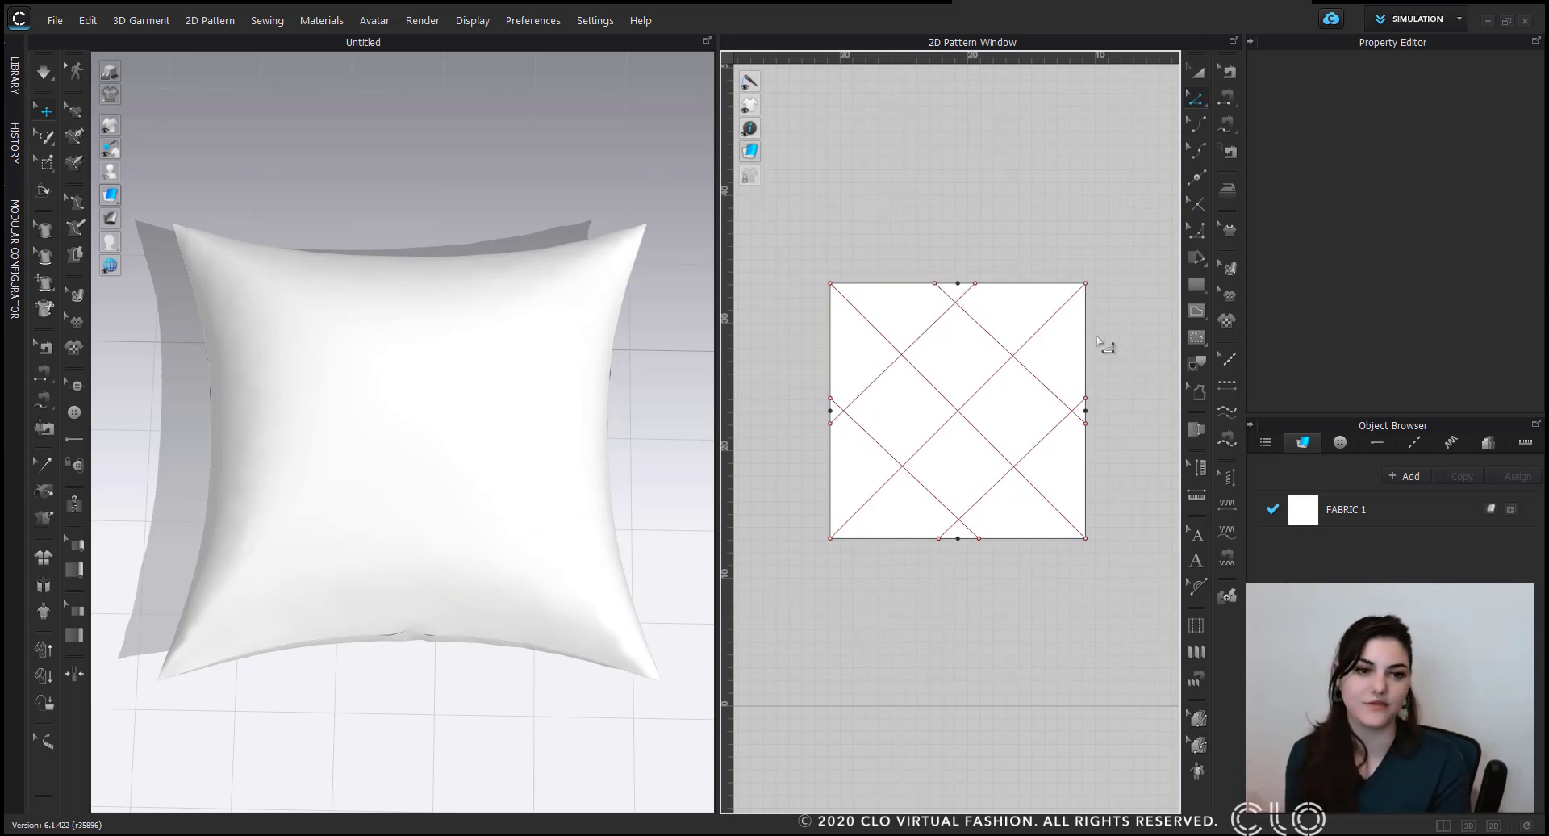
Shift the square with the internal lines slightly to the right in the 2D pattern view.
left_click(1198, 72)
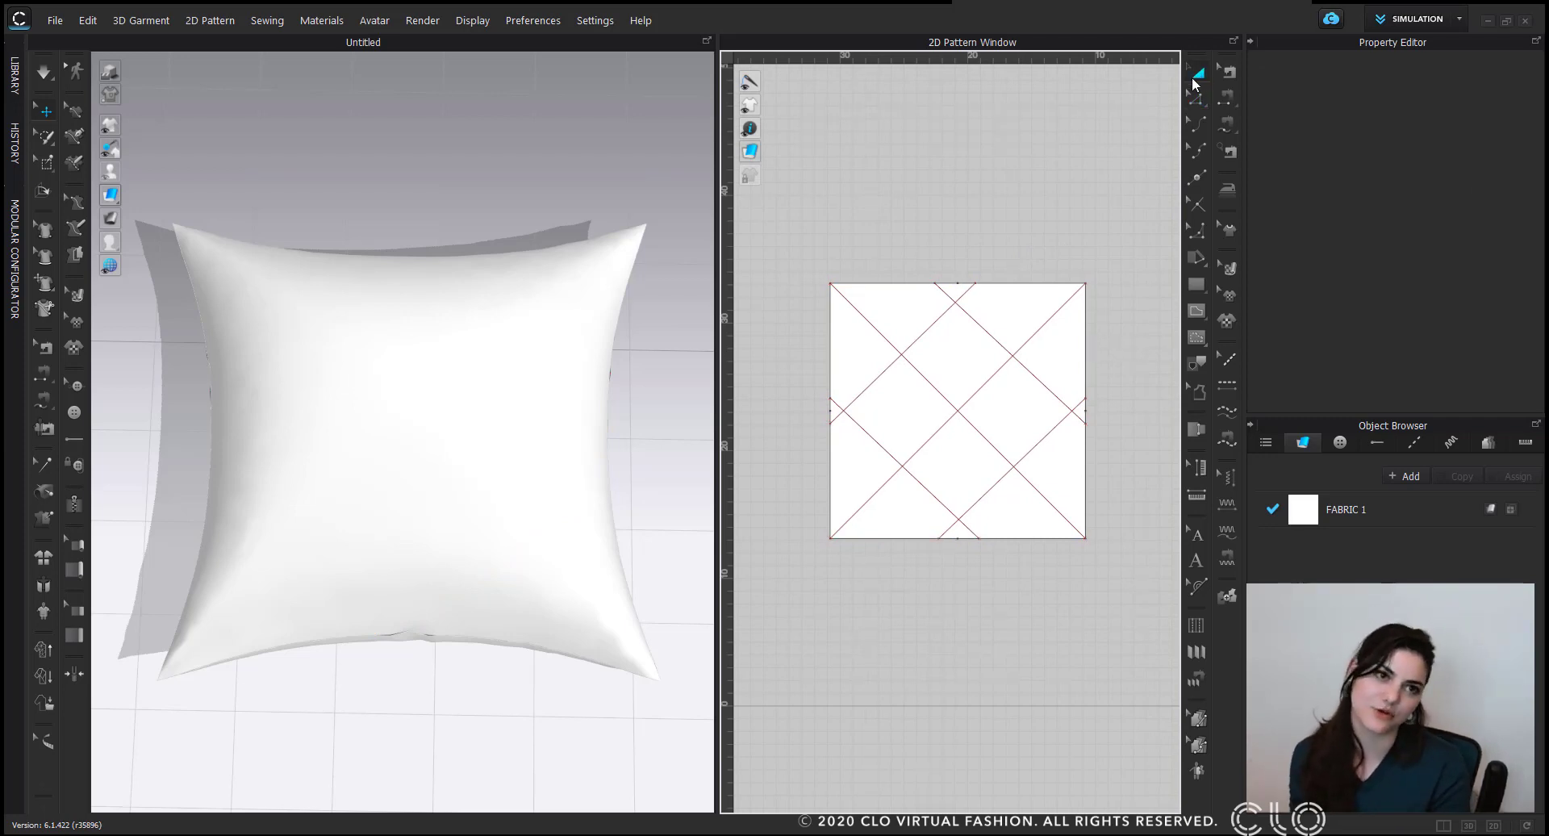
scroll(1097, 238, "down", 2)
middle_click_drag(1035, 239, 1000, 184)
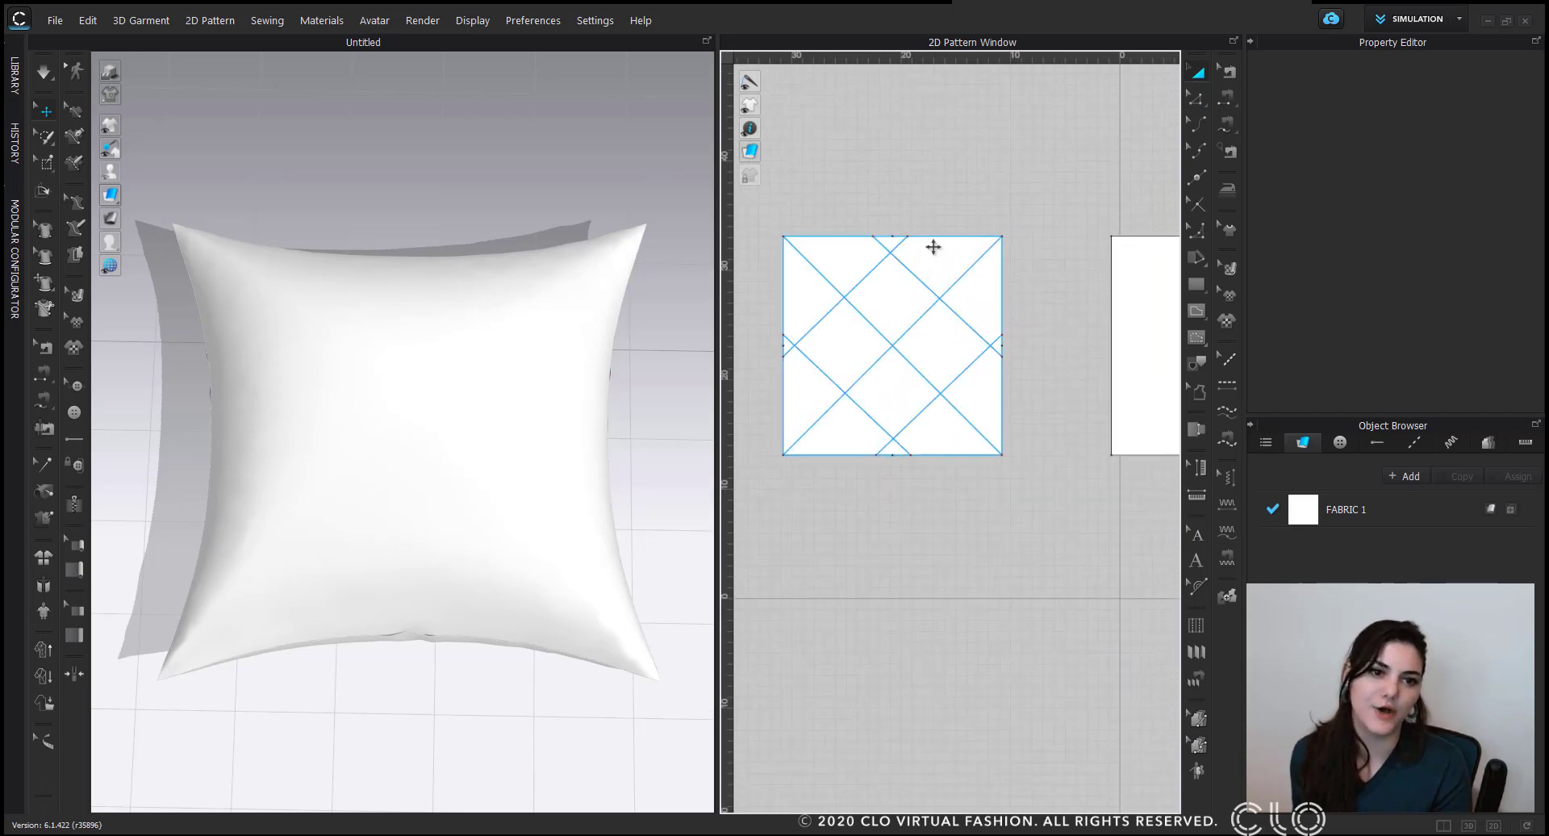
left_click(952, 251)
left_click_drag(941, 253, 944, 253)
left_click(965, 159)
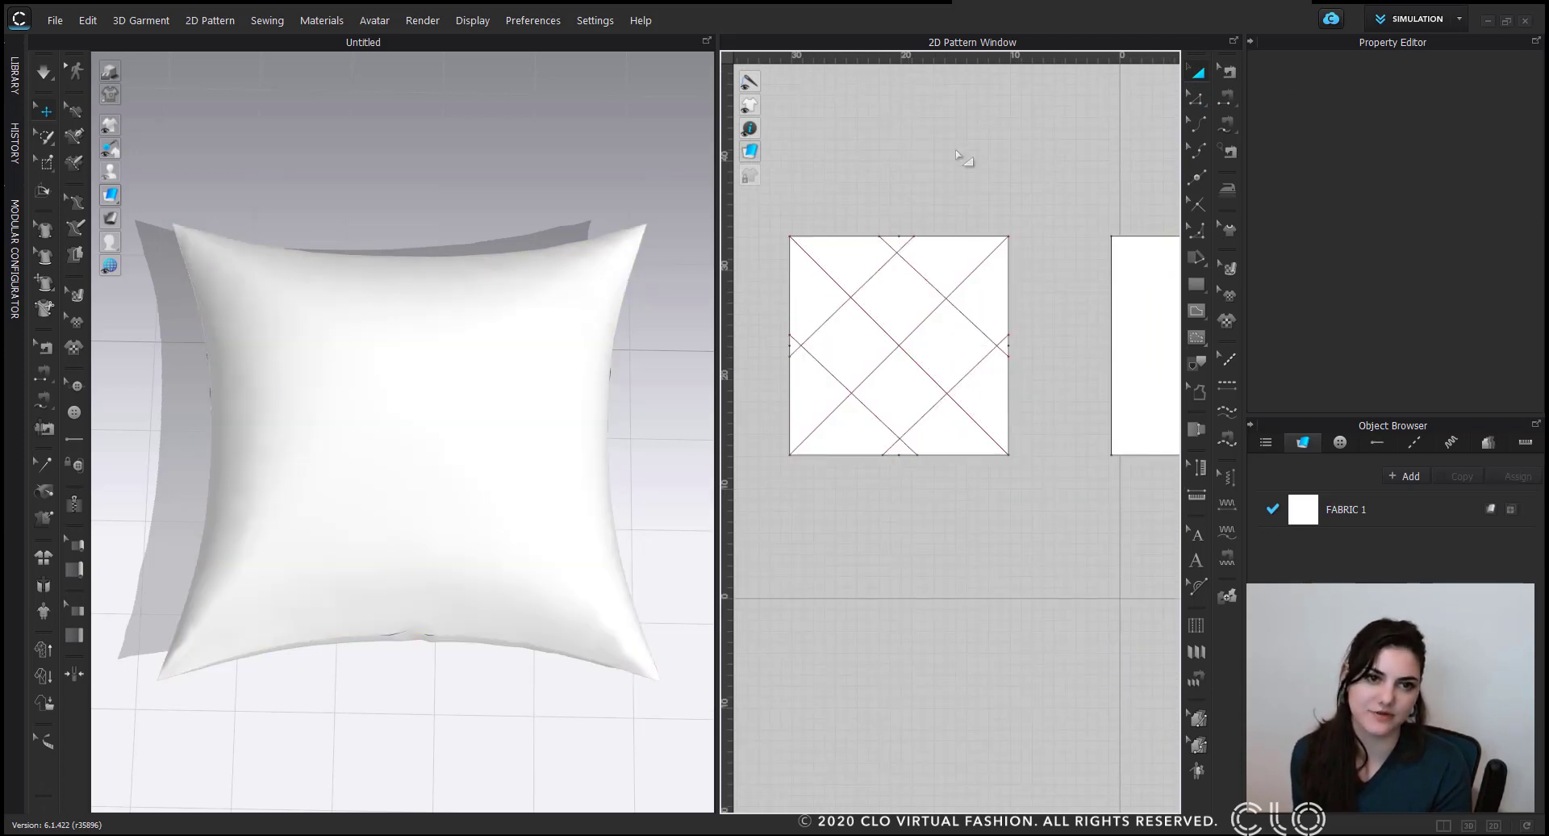
left_click(950, 250)
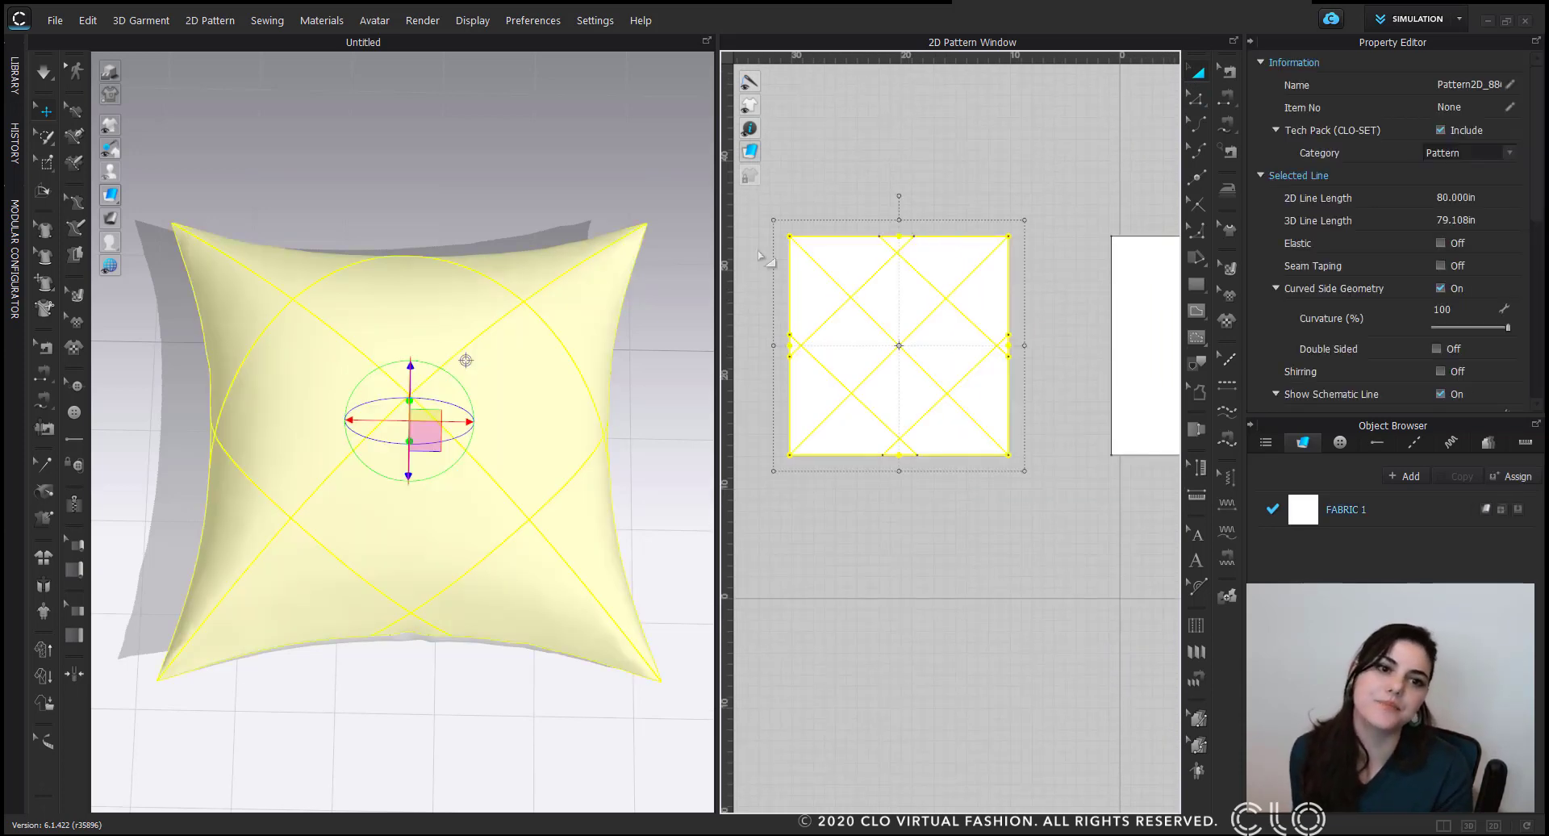
right_click(950, 263)
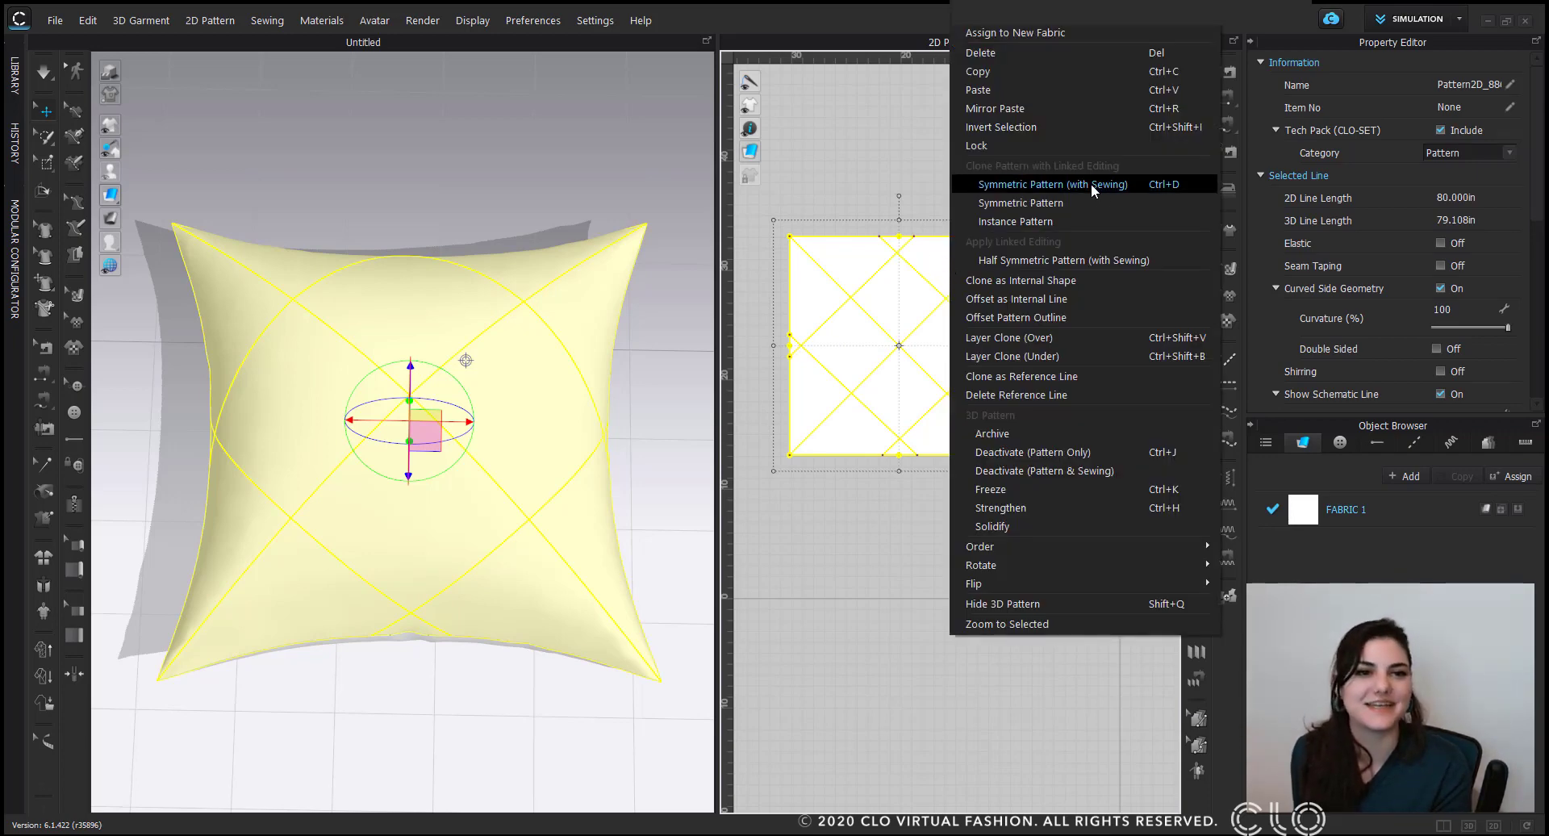
left_click(1077, 355)
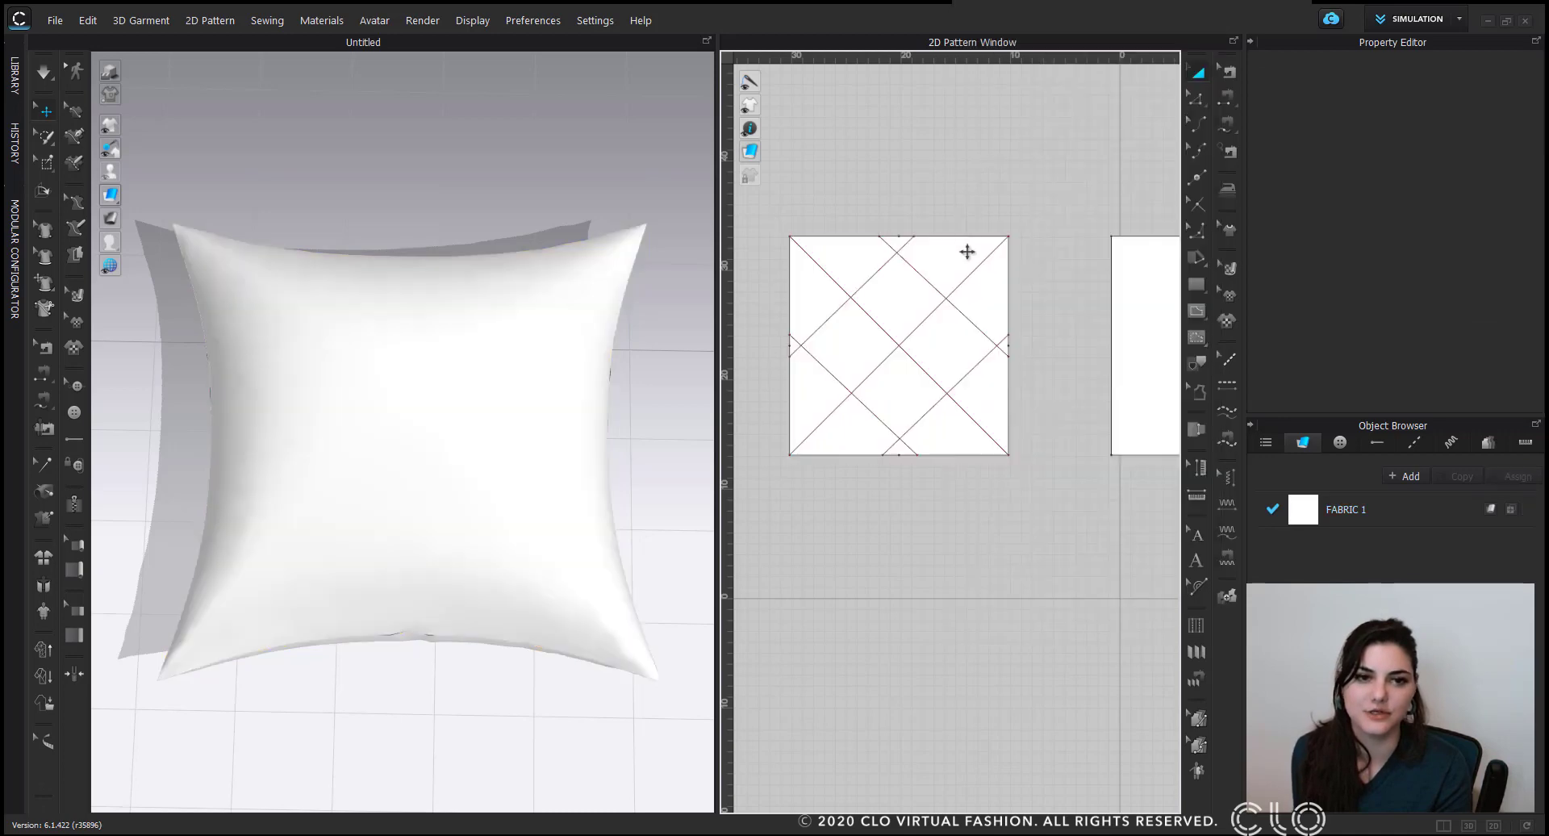
Layer clone the lined square under itself and place the copy about 23 in directly below the original.
left_click(949, 242)
right_click(951, 248)
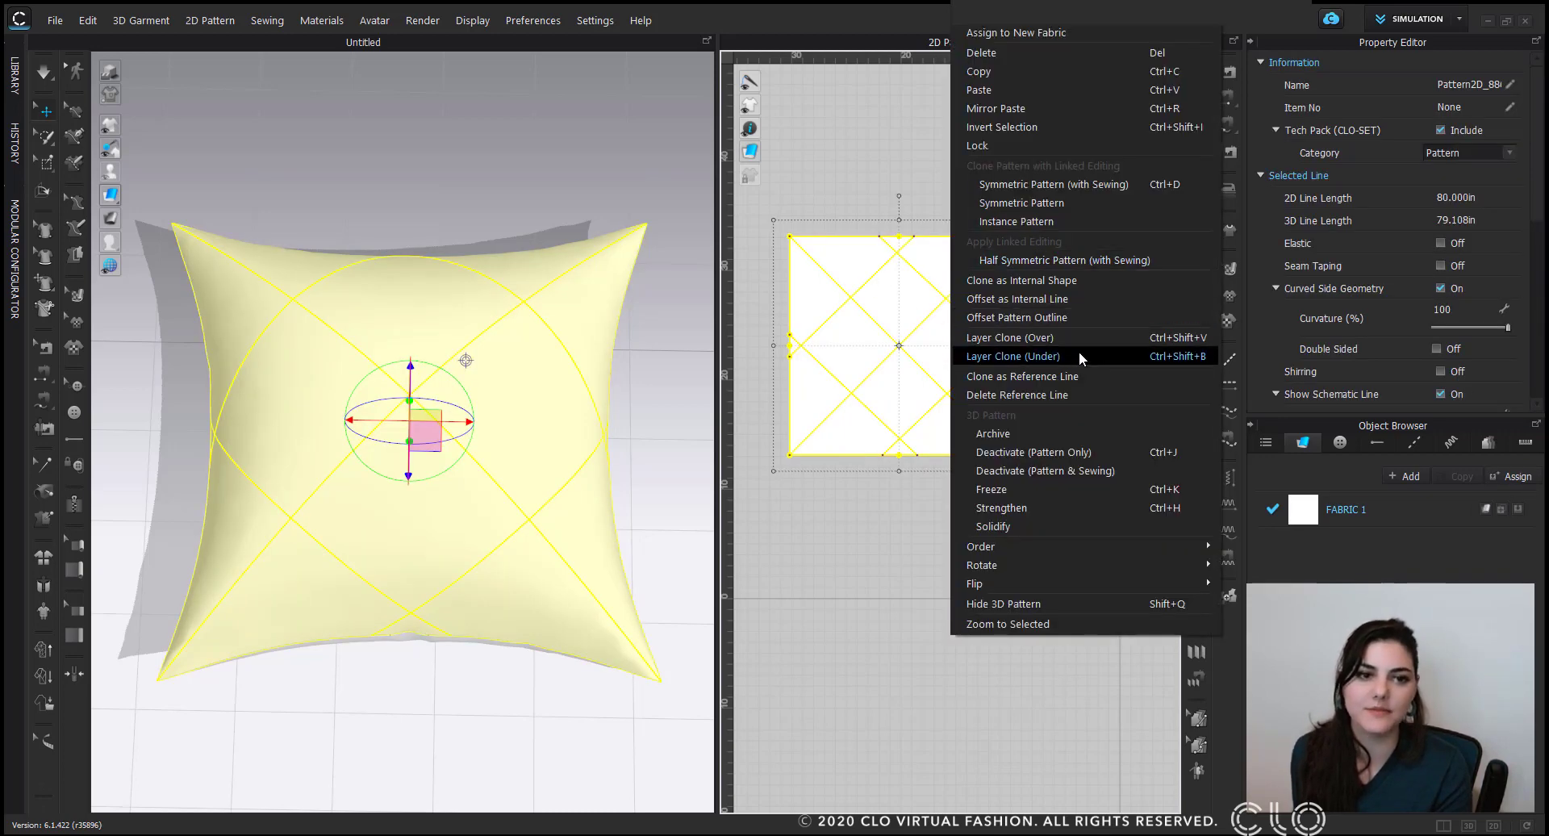
left_click(1077, 354)
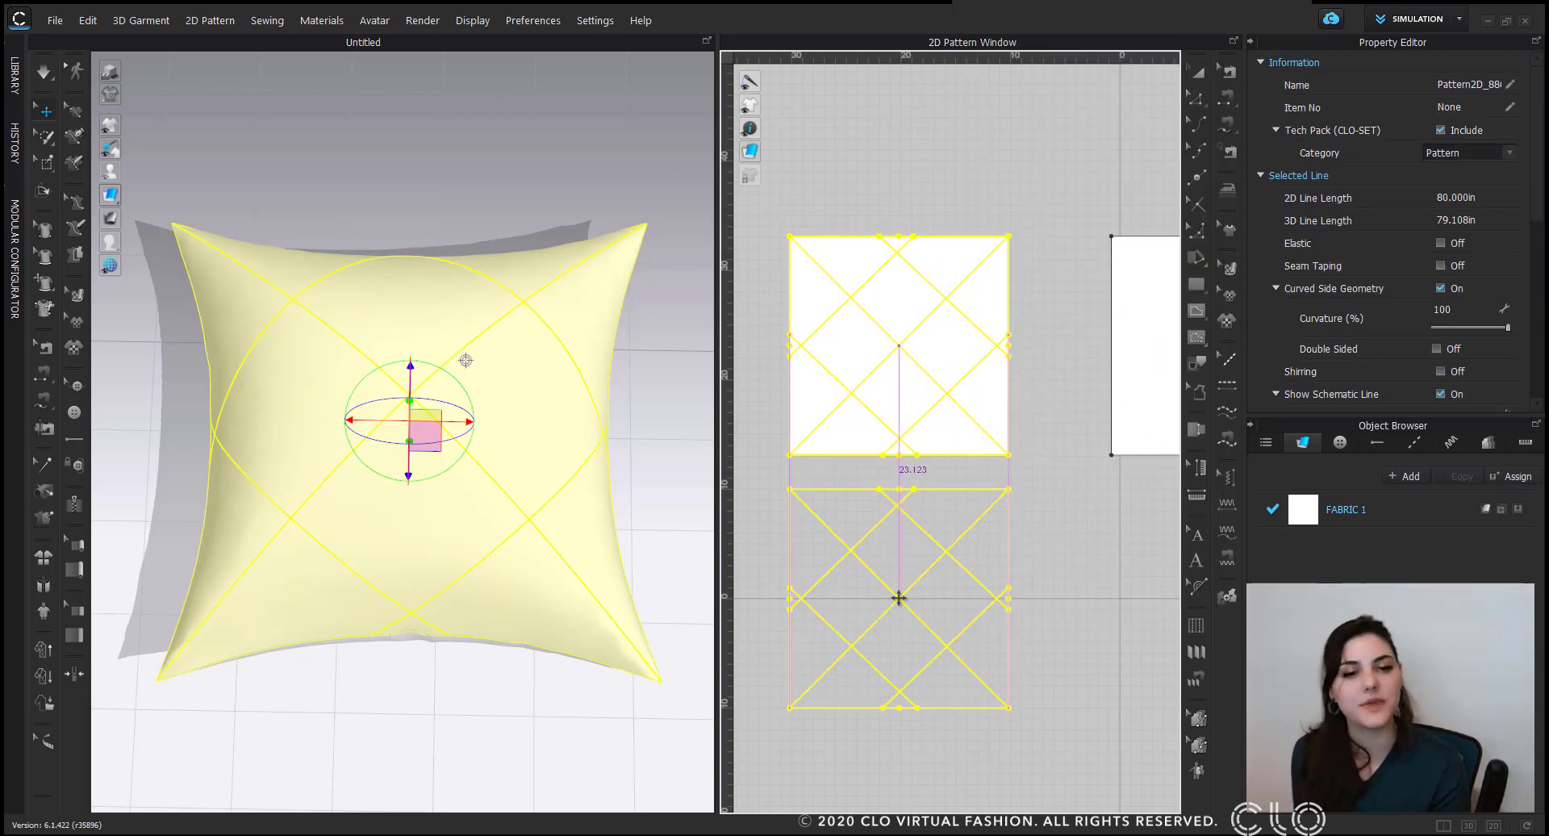
left_click(902, 600)
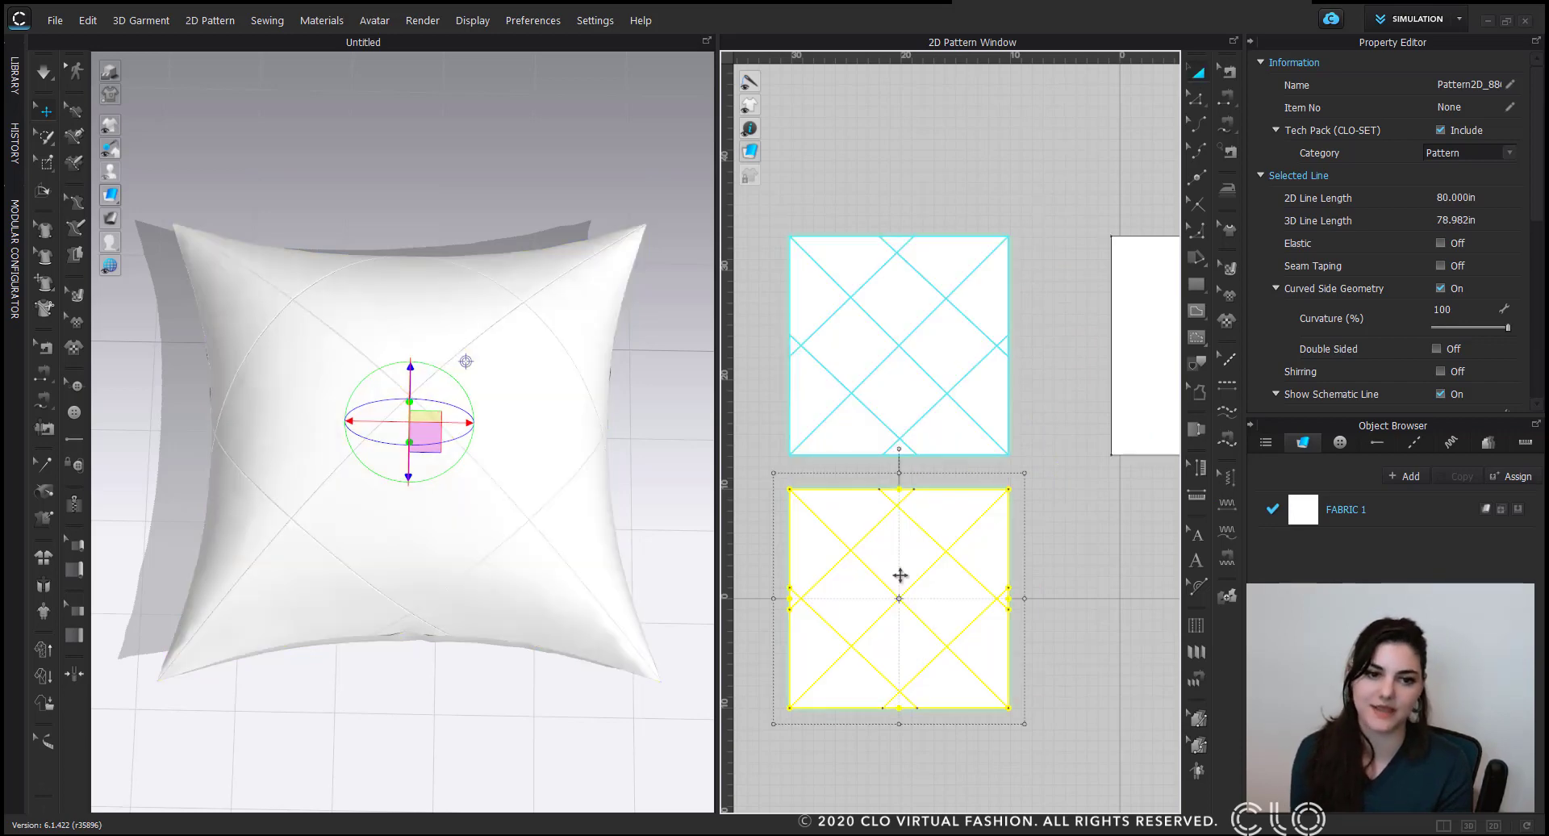
Raise the pillow's top panel above the other layers in 3D so the seams between them are exposed.
mouse_move(477, 422)
right_mouse_down()
mouse_move(543, 324)
mouse_move(605, 318)
right_mouse_up()
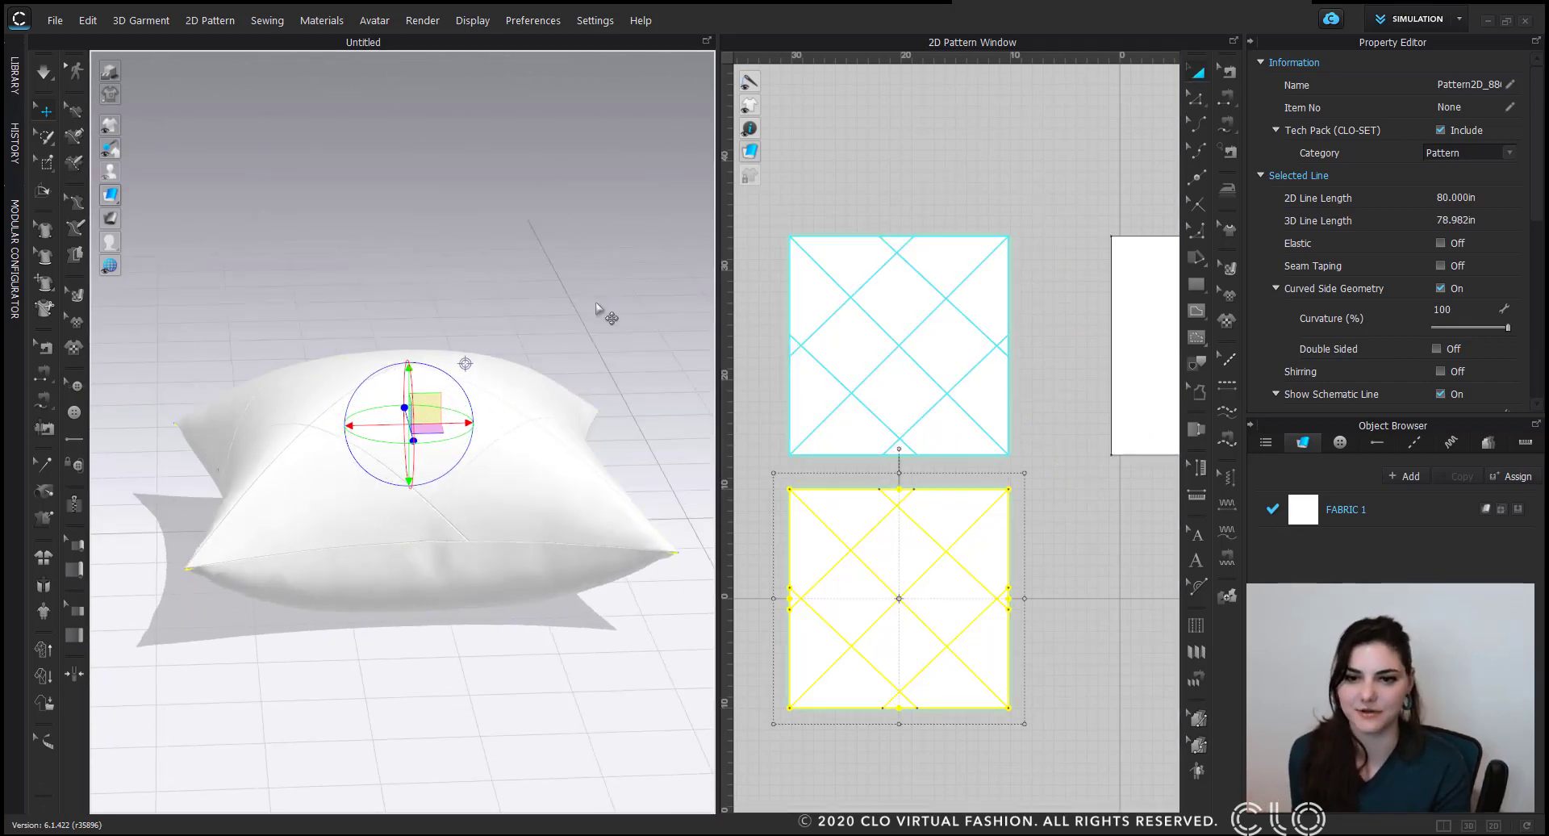
left_click(376, 419)
left_click_drag(376, 373, 387, 330)
scroll(481, 539, "down", 1)
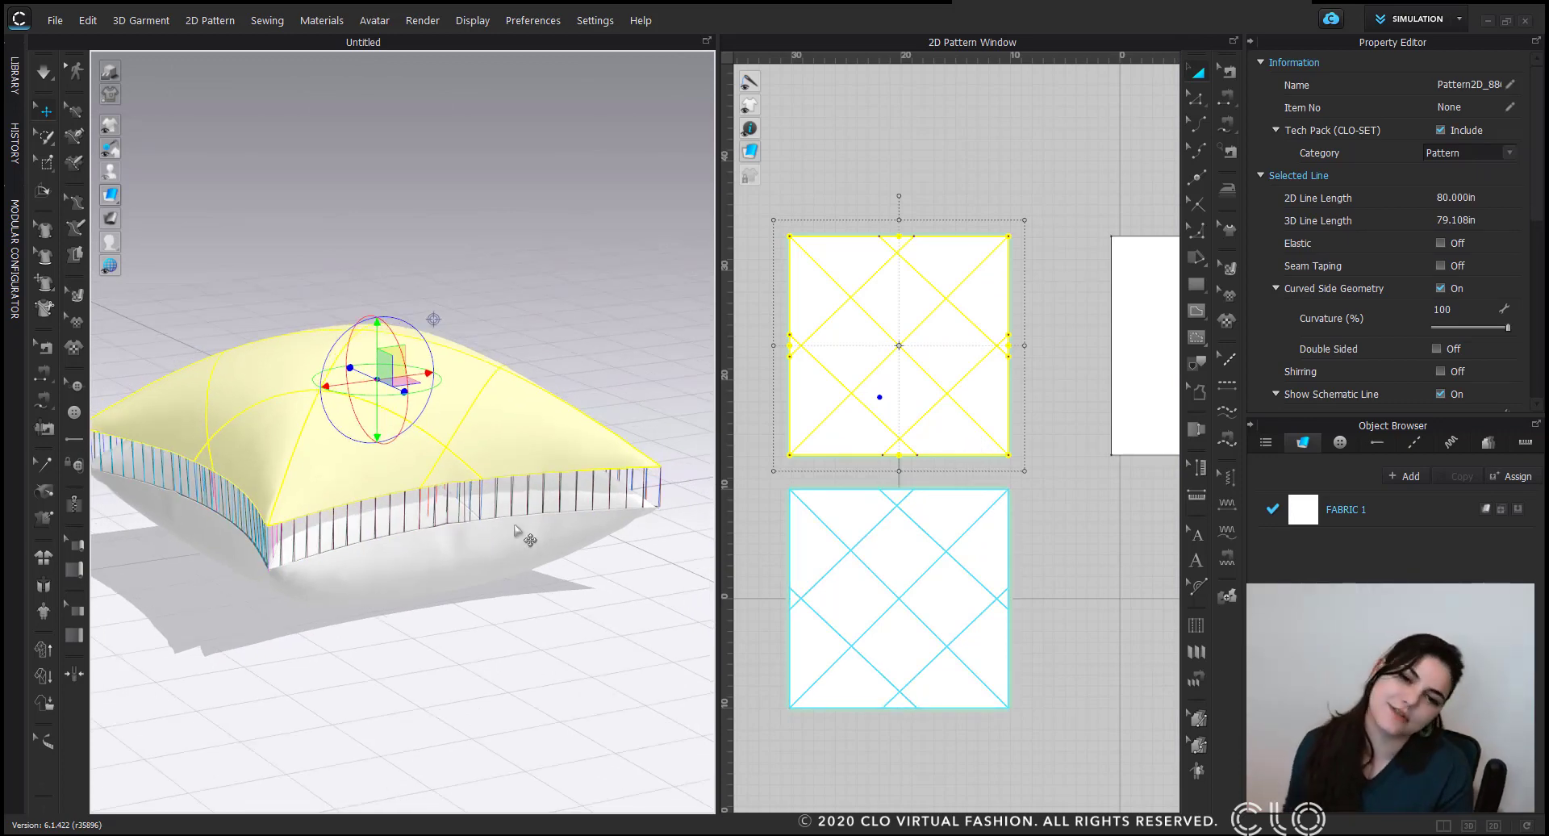
left_click(1025, 416)
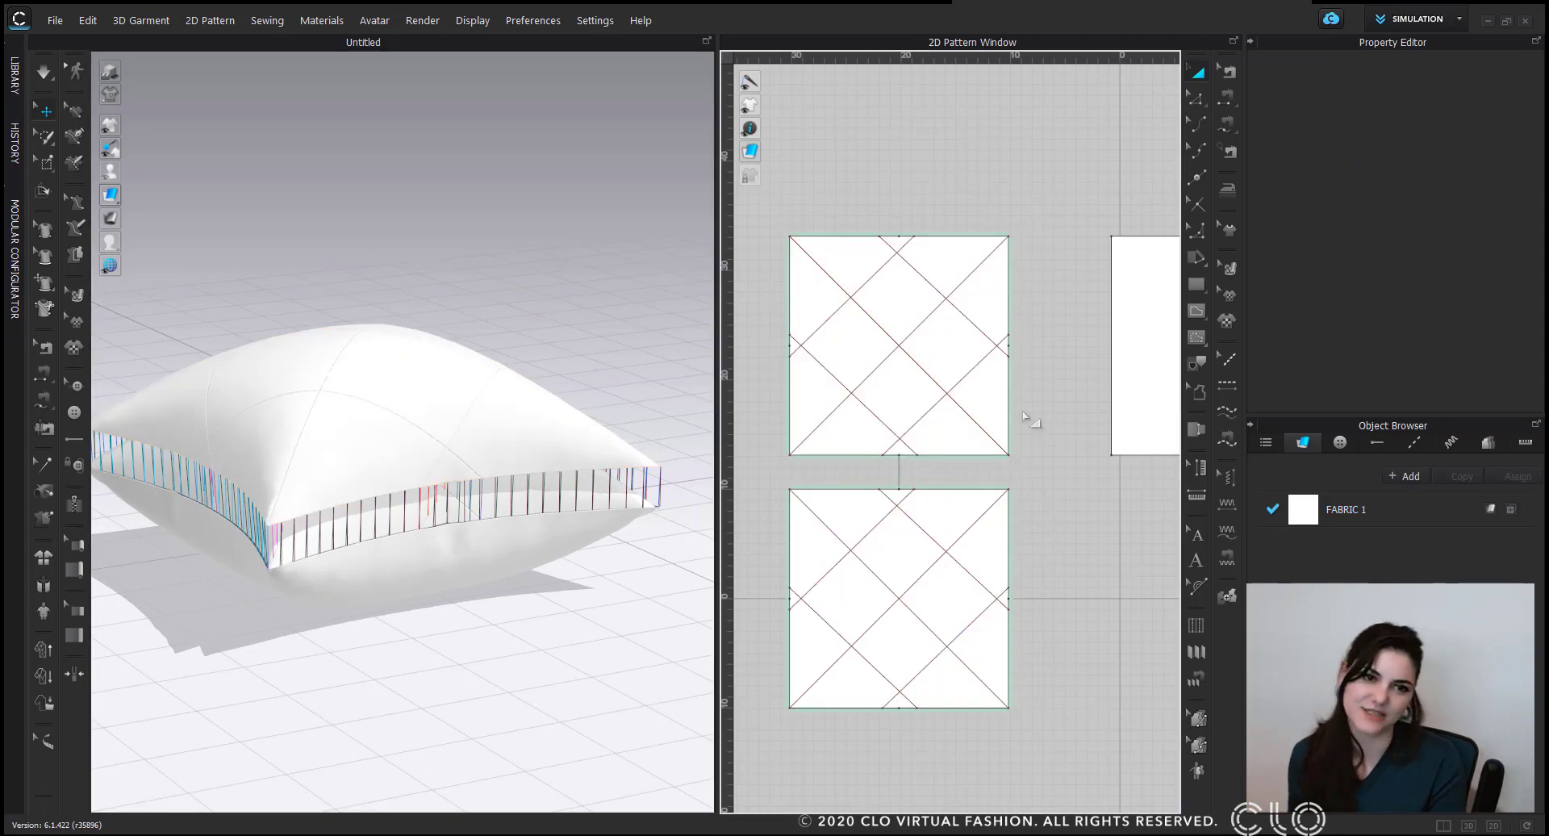
left_click(955, 294)
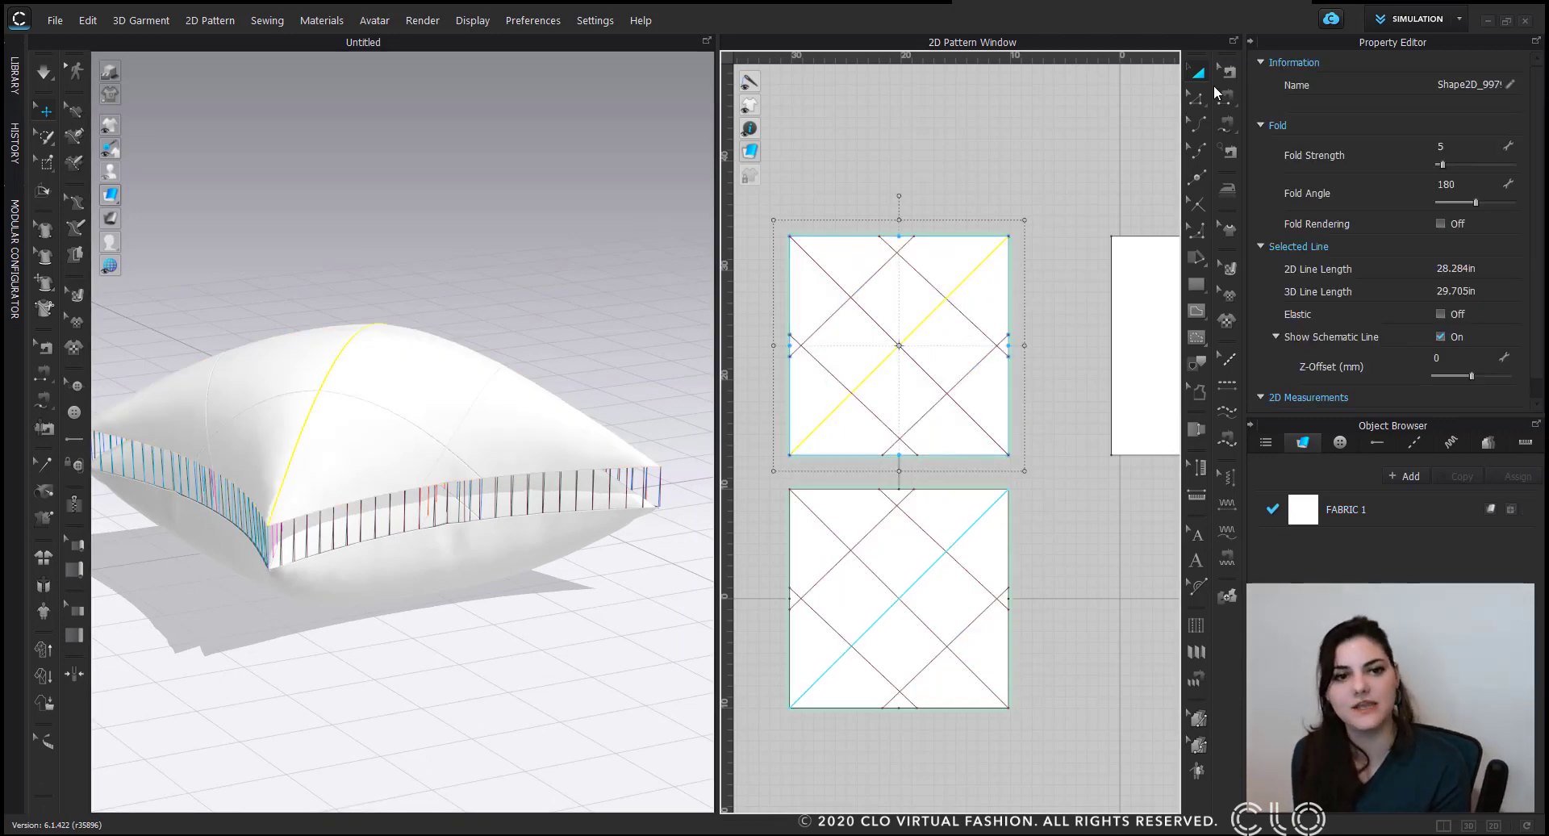
left_click(1124, 197)
Layer clone the plain square under itself and place the copy directly below the original in the 2D view.
middle_click_drag(1160, 229, 998, 213)
left_click(1086, 270)
right_click_drag(1086, 269, 965, 269)
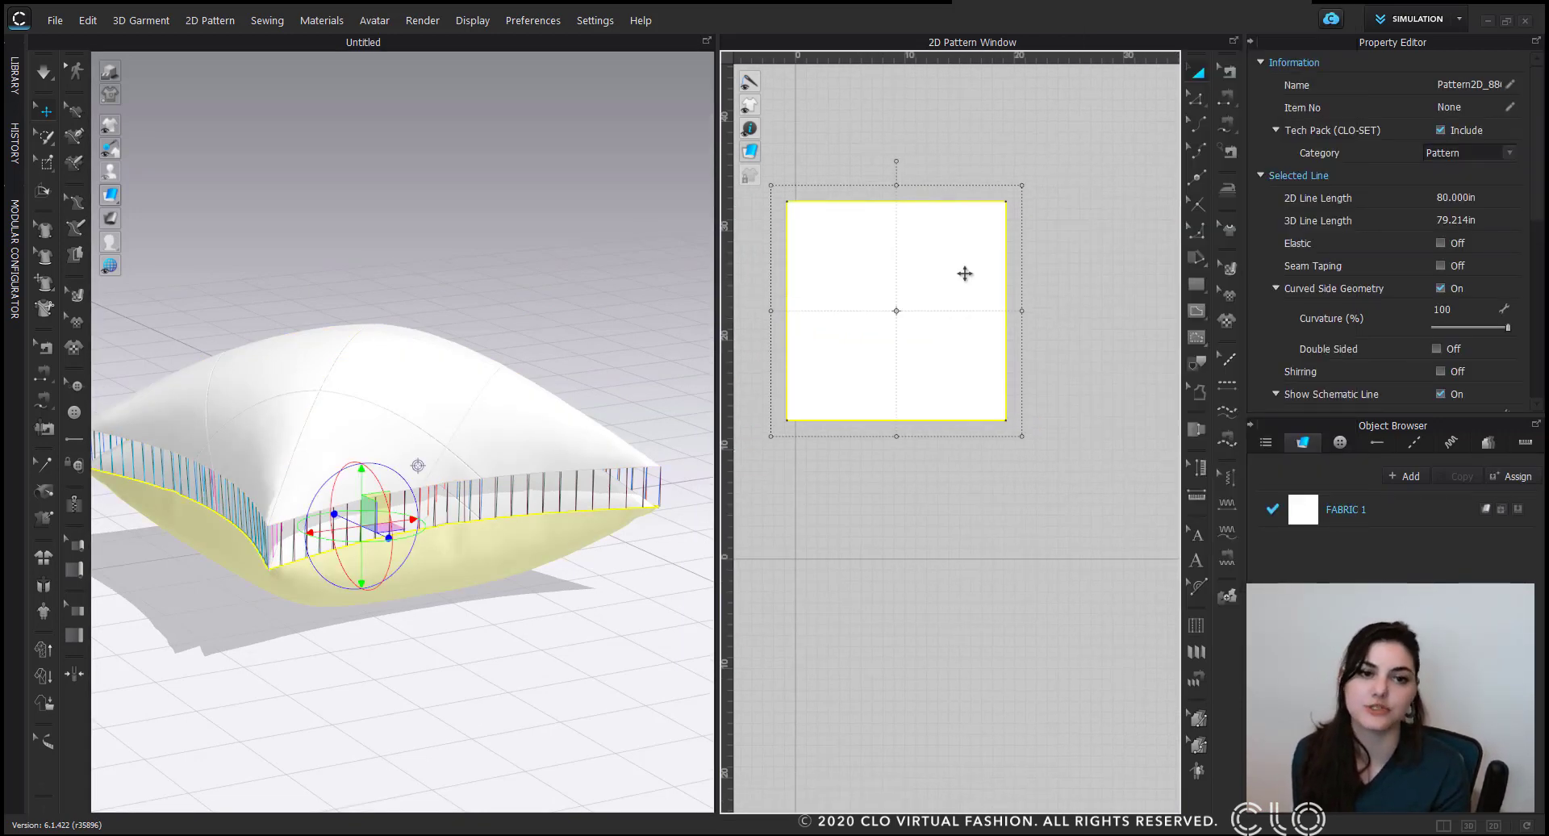
right_click(965, 269)
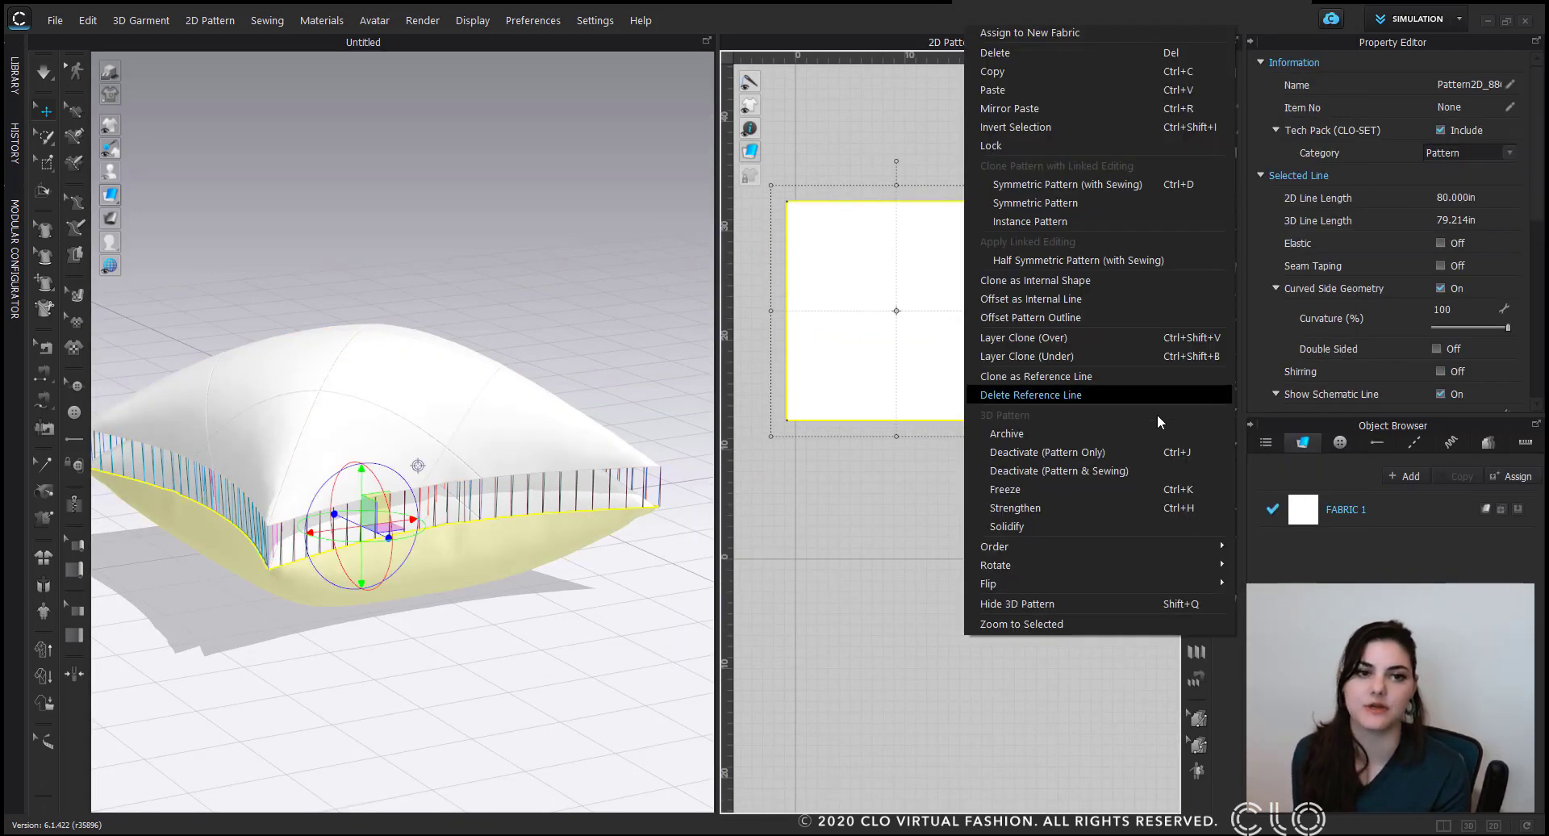
left_click(1090, 356)
left_click_drag(897, 571, 897, 571)
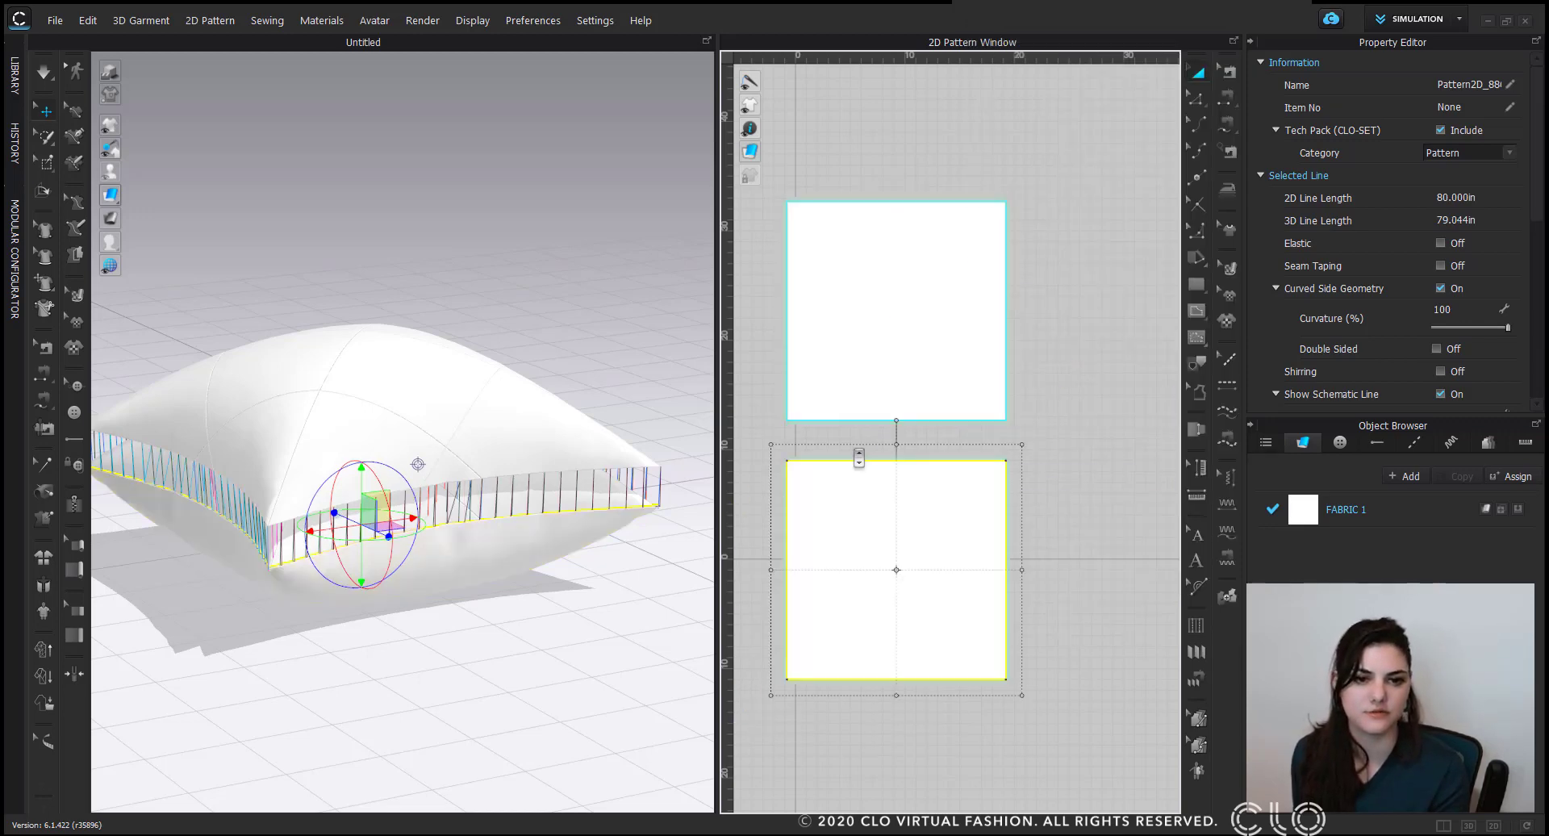
scroll(858, 458, "down", 3)
middle_click_drag(858, 459, 875, 514)
scroll(901, 512, "up", 3)
left_click(1073, 246)
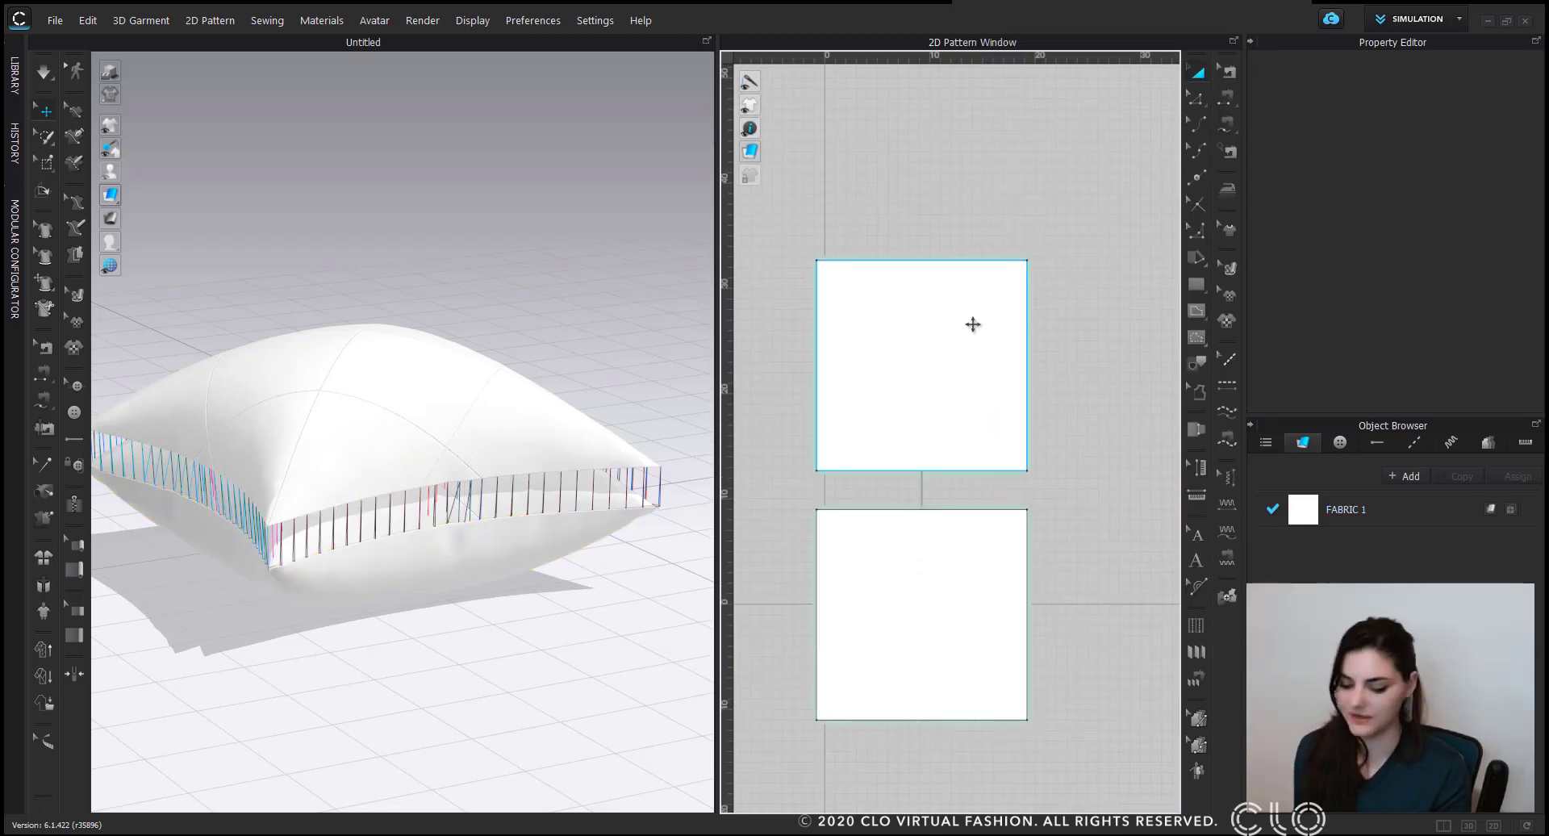
Draw two internal lines on the upper plain square: a corner-to-corner diagonal and a parallel line about 15.9 in long from the top to the right edge.
key("g")
left_click(817, 260)
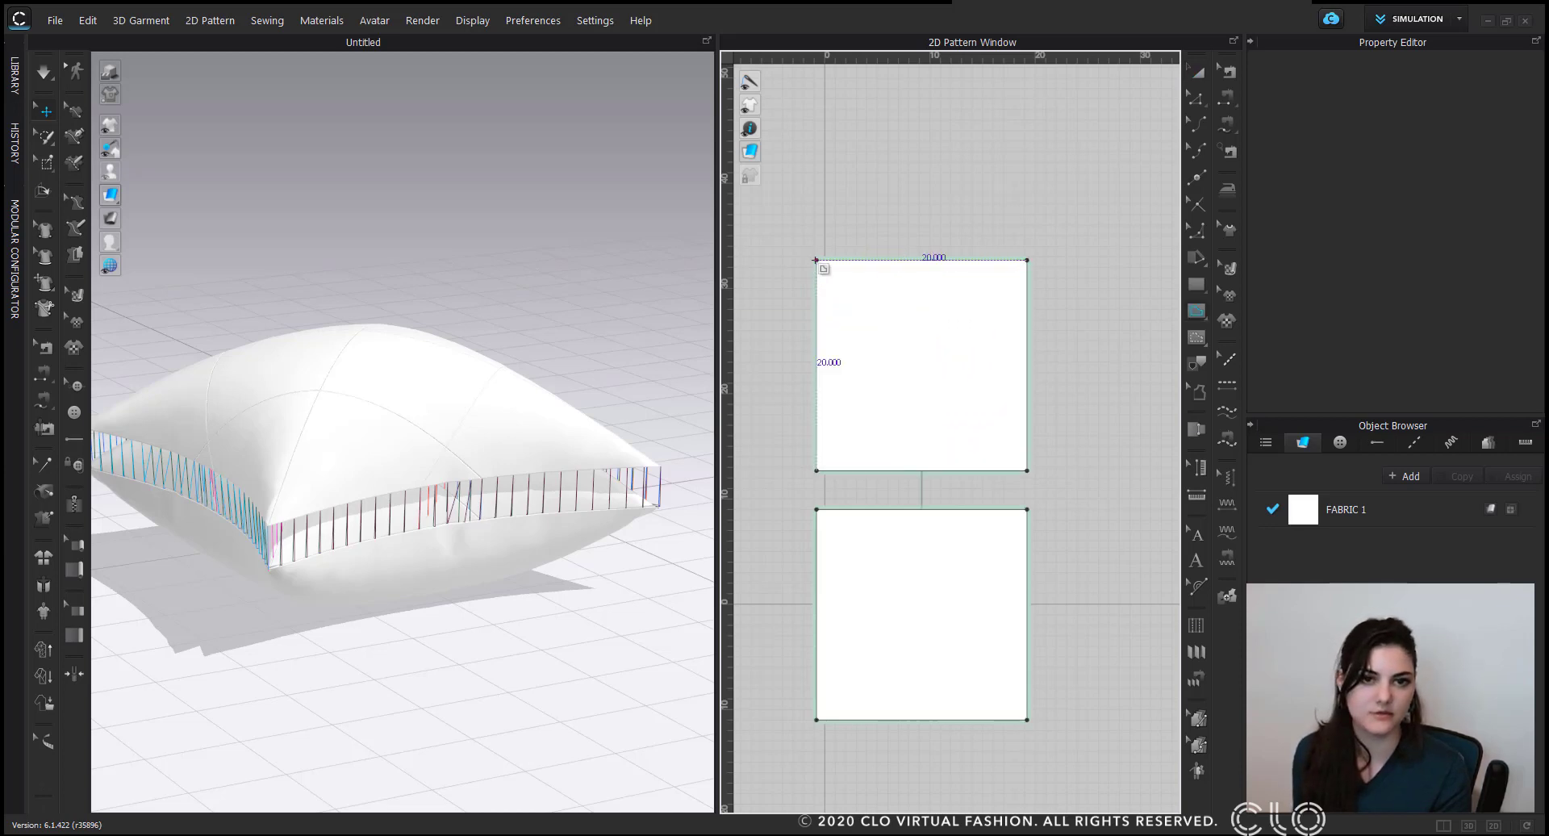
left_click(1028, 470)
left_click(911, 260)
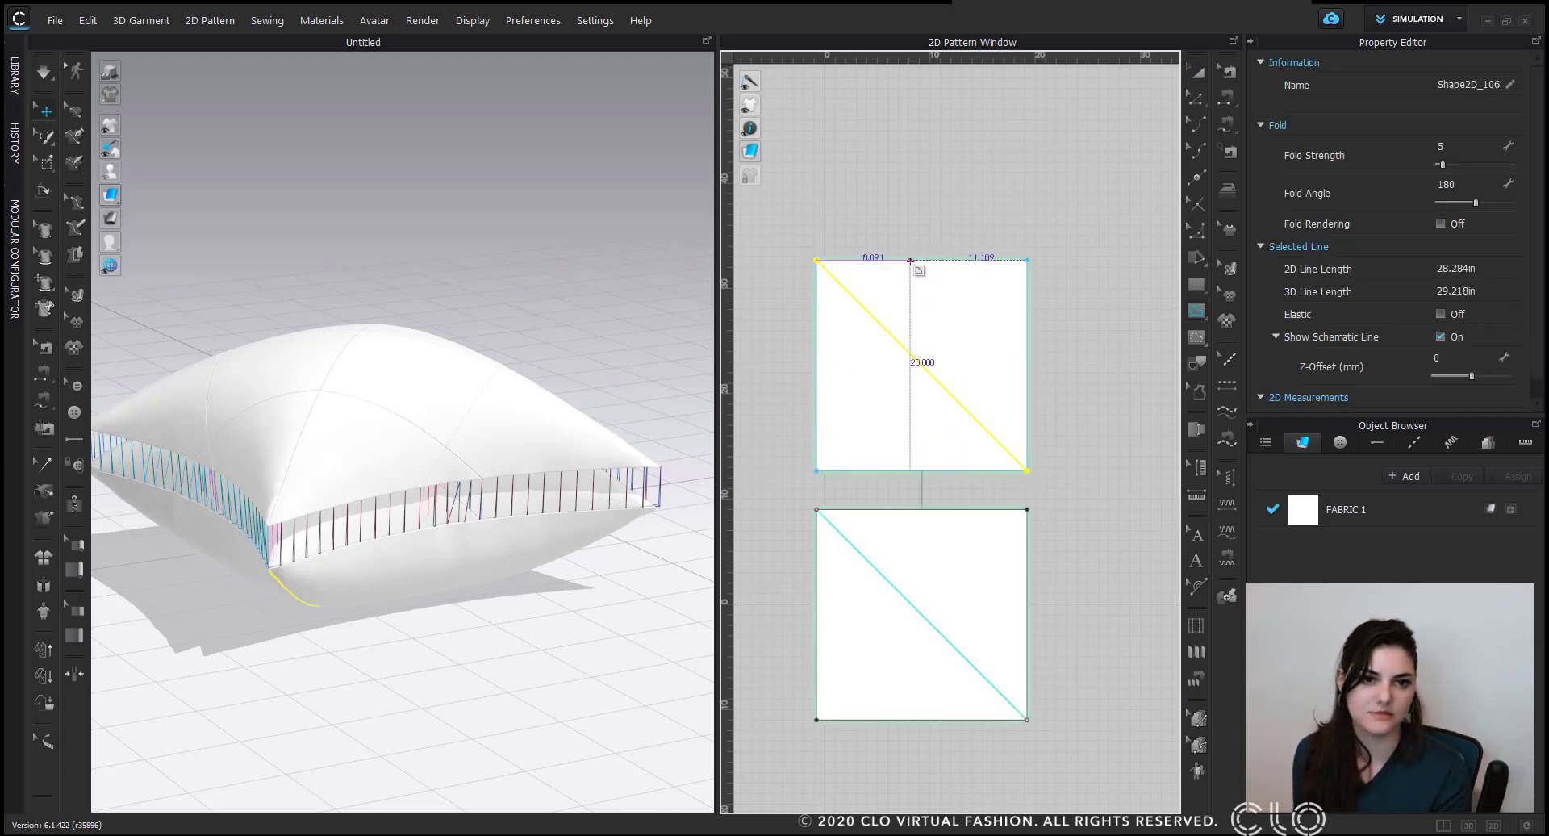
left_click(1027, 379)
key("a")
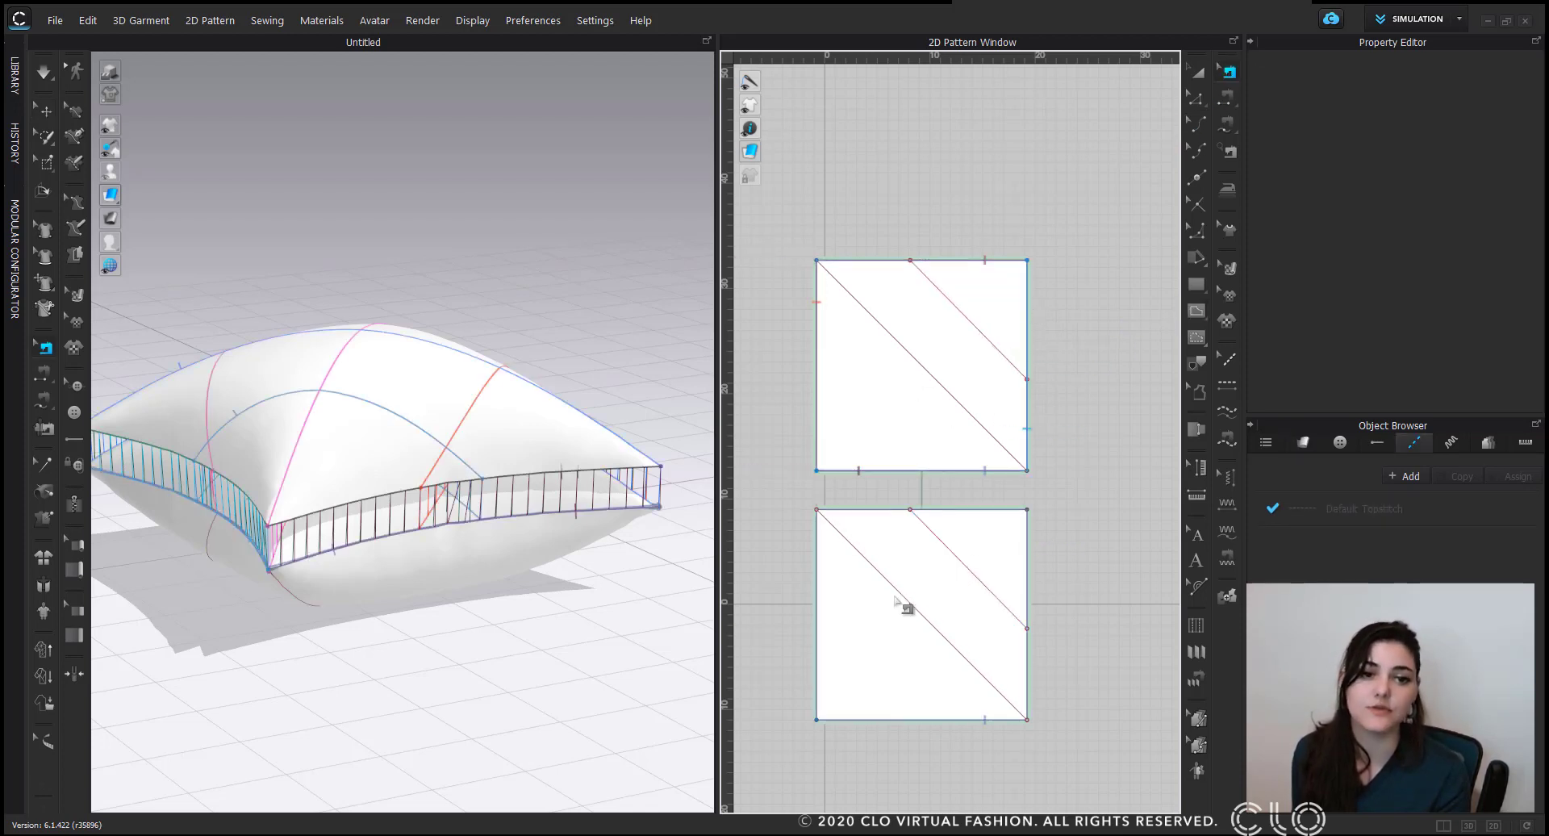
Segment-sew the diagonal and the shorter parallel line on the upper plain square to their counterparts on its clone.
left_click(1223, 100)
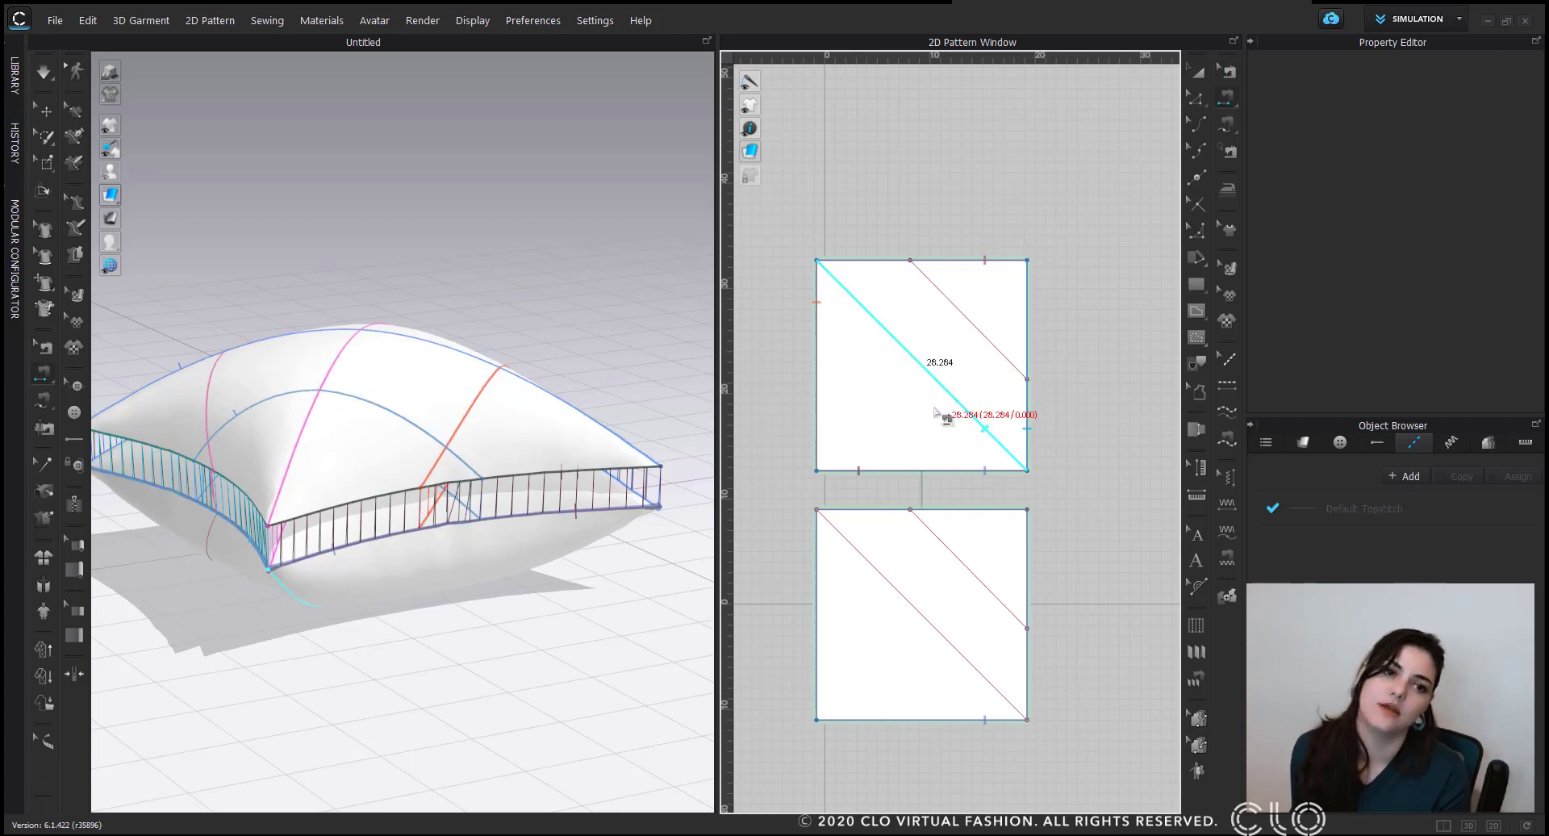
left_click(924, 632)
left_click(967, 326)
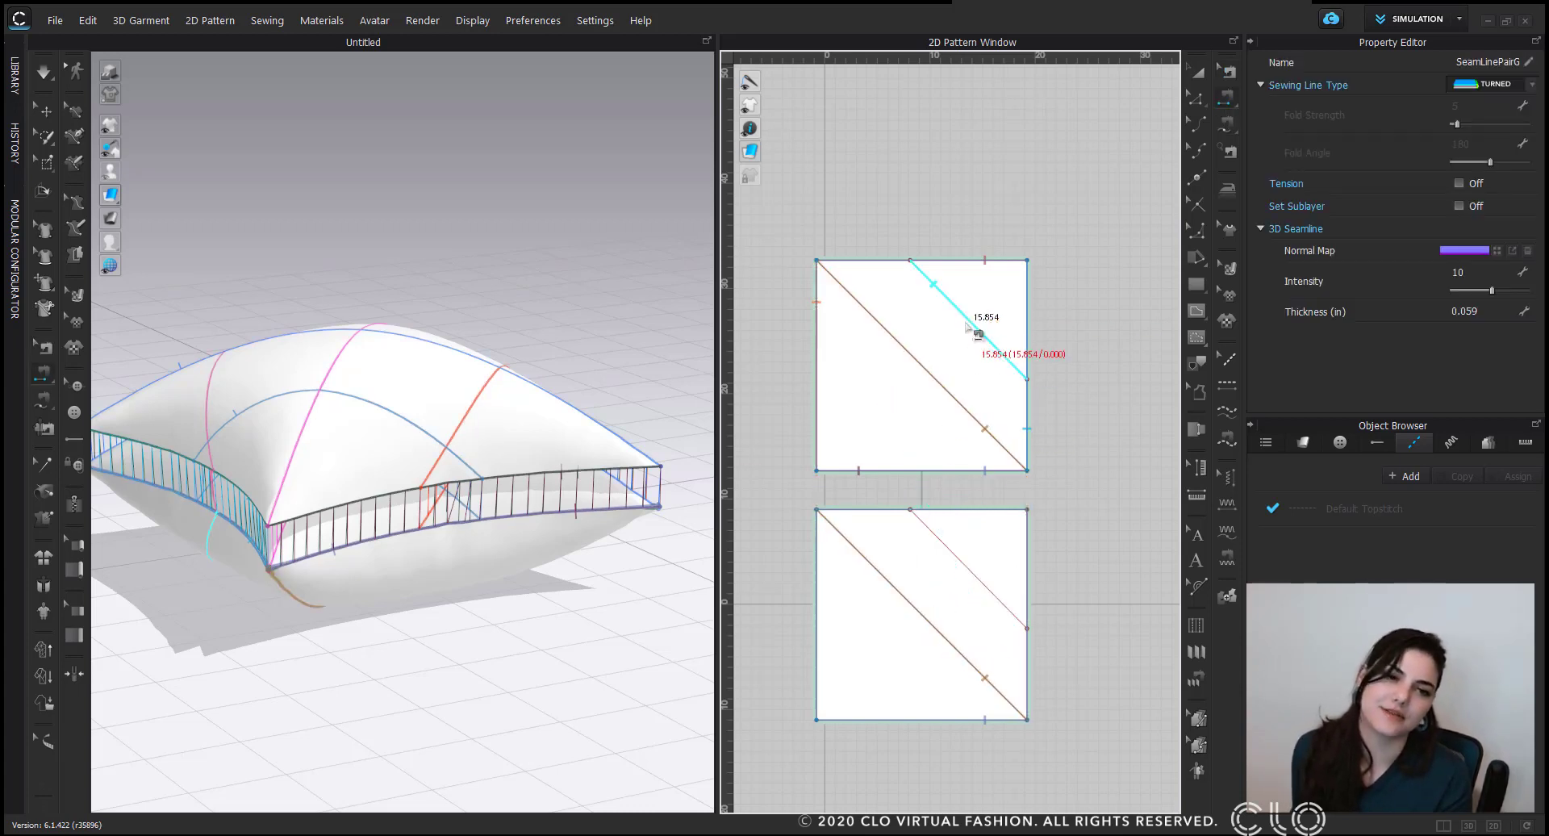
left_click(952, 572)
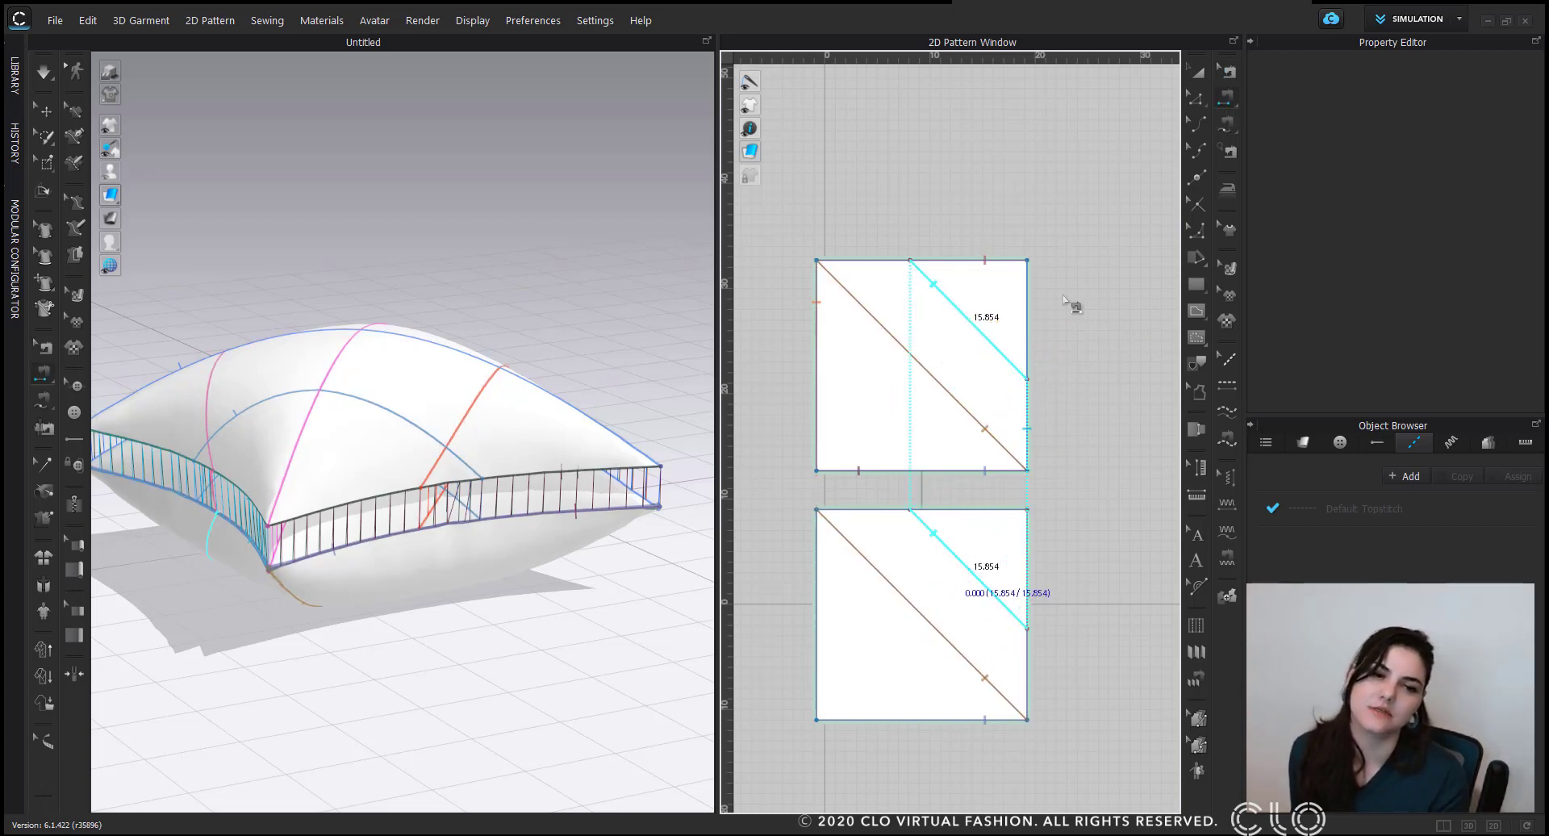
Delete the seams joining the diagonal internal lines of the plain square to those on its clone.
left_click(1228, 71)
left_click(944, 388)
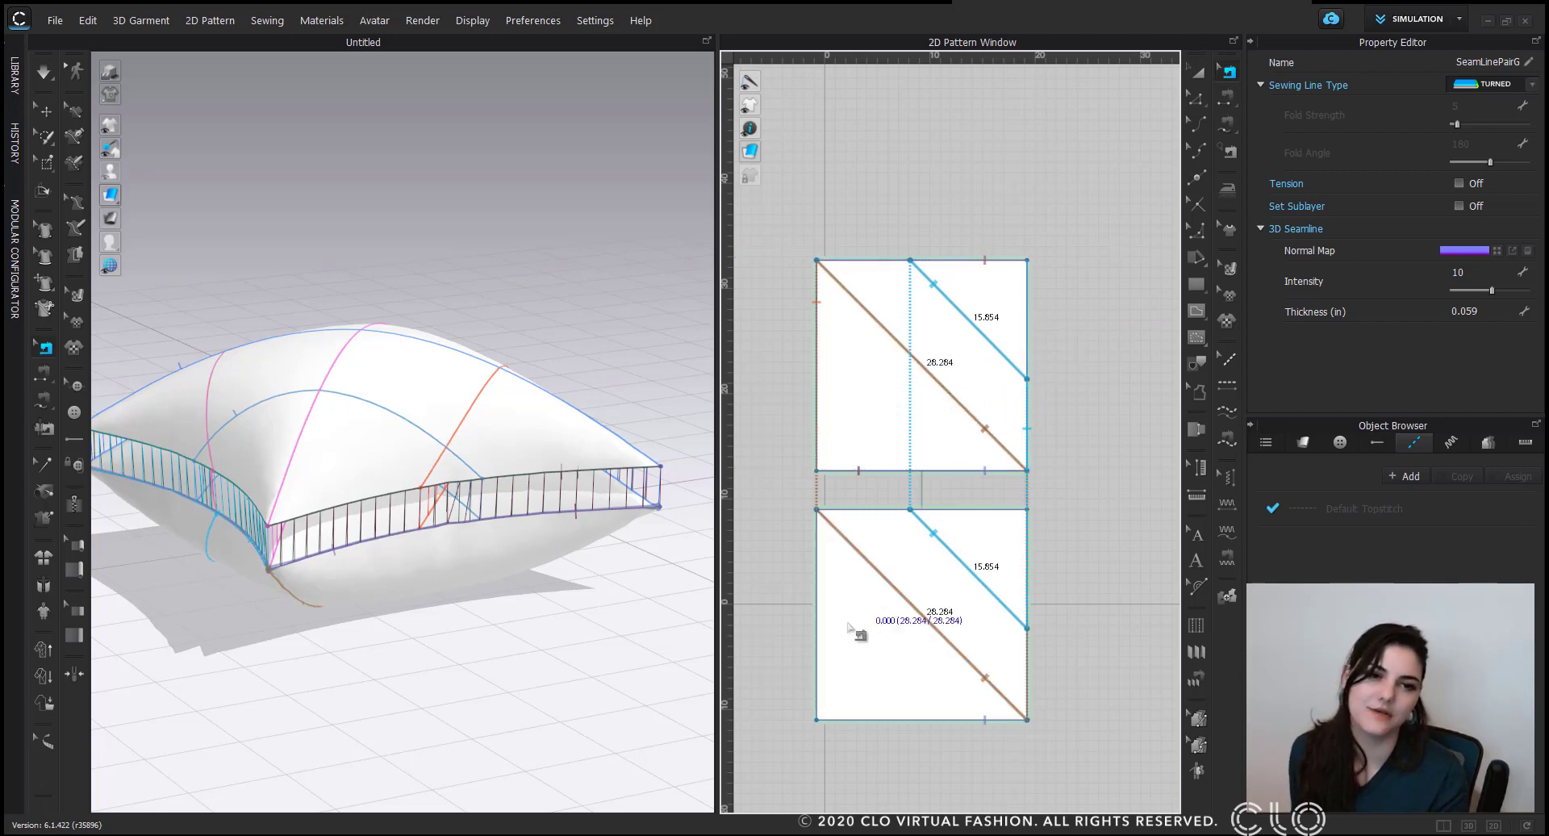
left_click(894, 597)
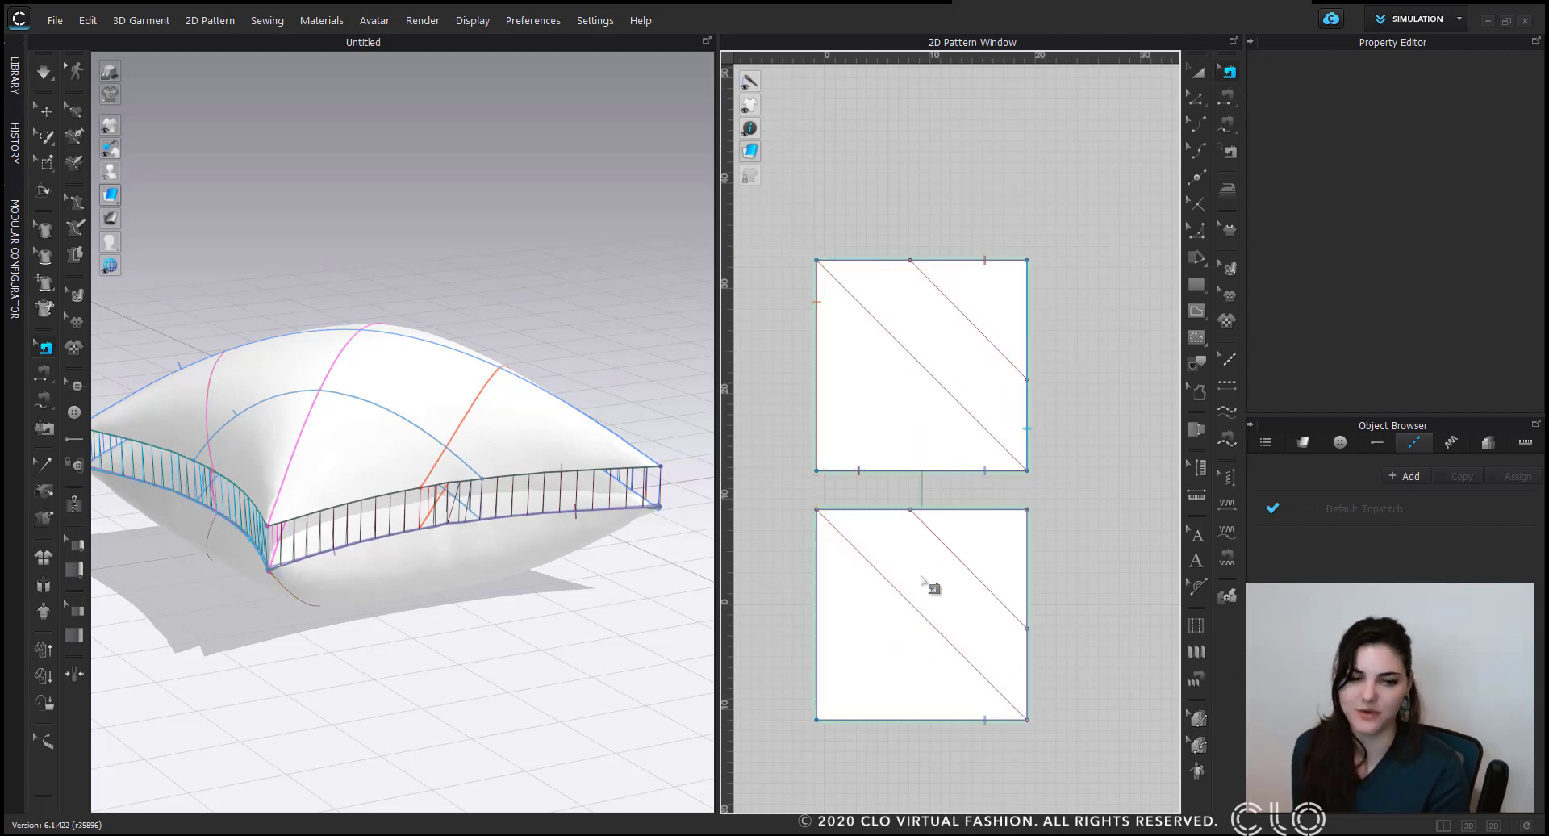
Delete both diagonal internal lines from the upper plain square and remove the clone below it.
left_click(1199, 98)
left_click(975, 328)
left_click(941, 382, "shift")
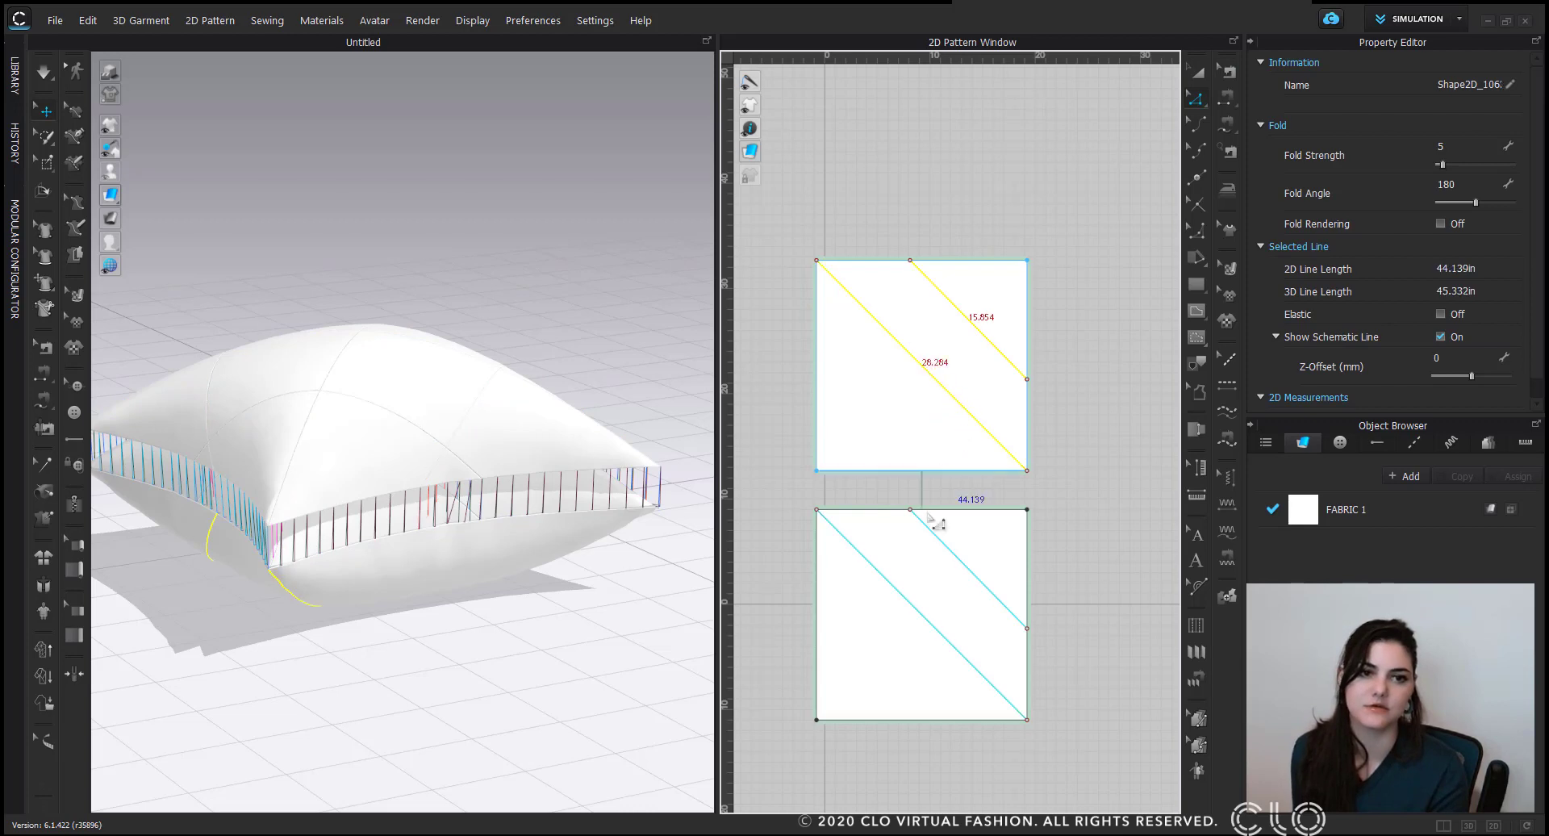
key("Delete")
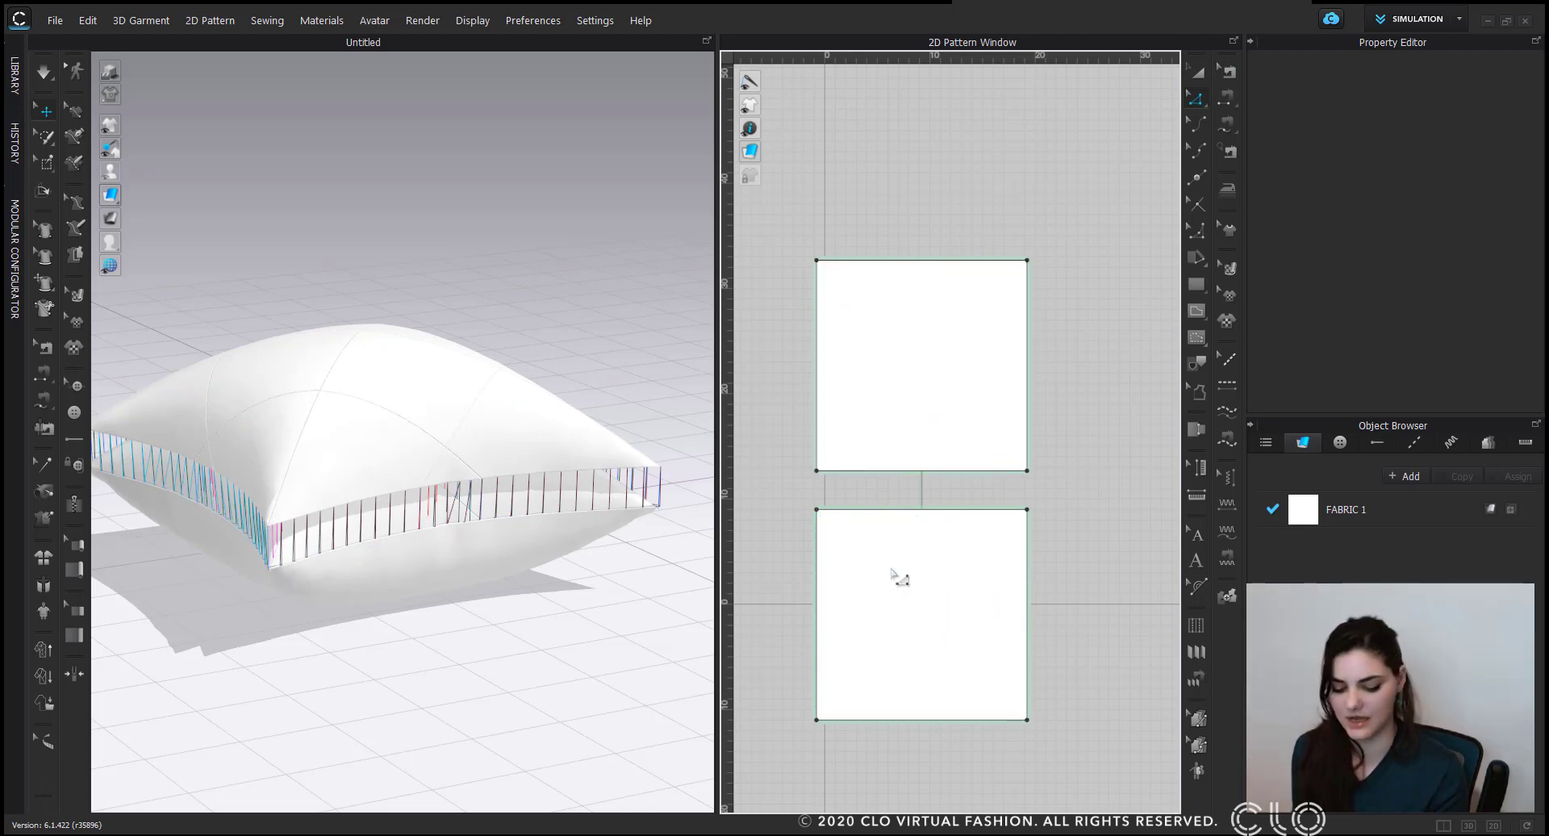
left_click(852, 618)
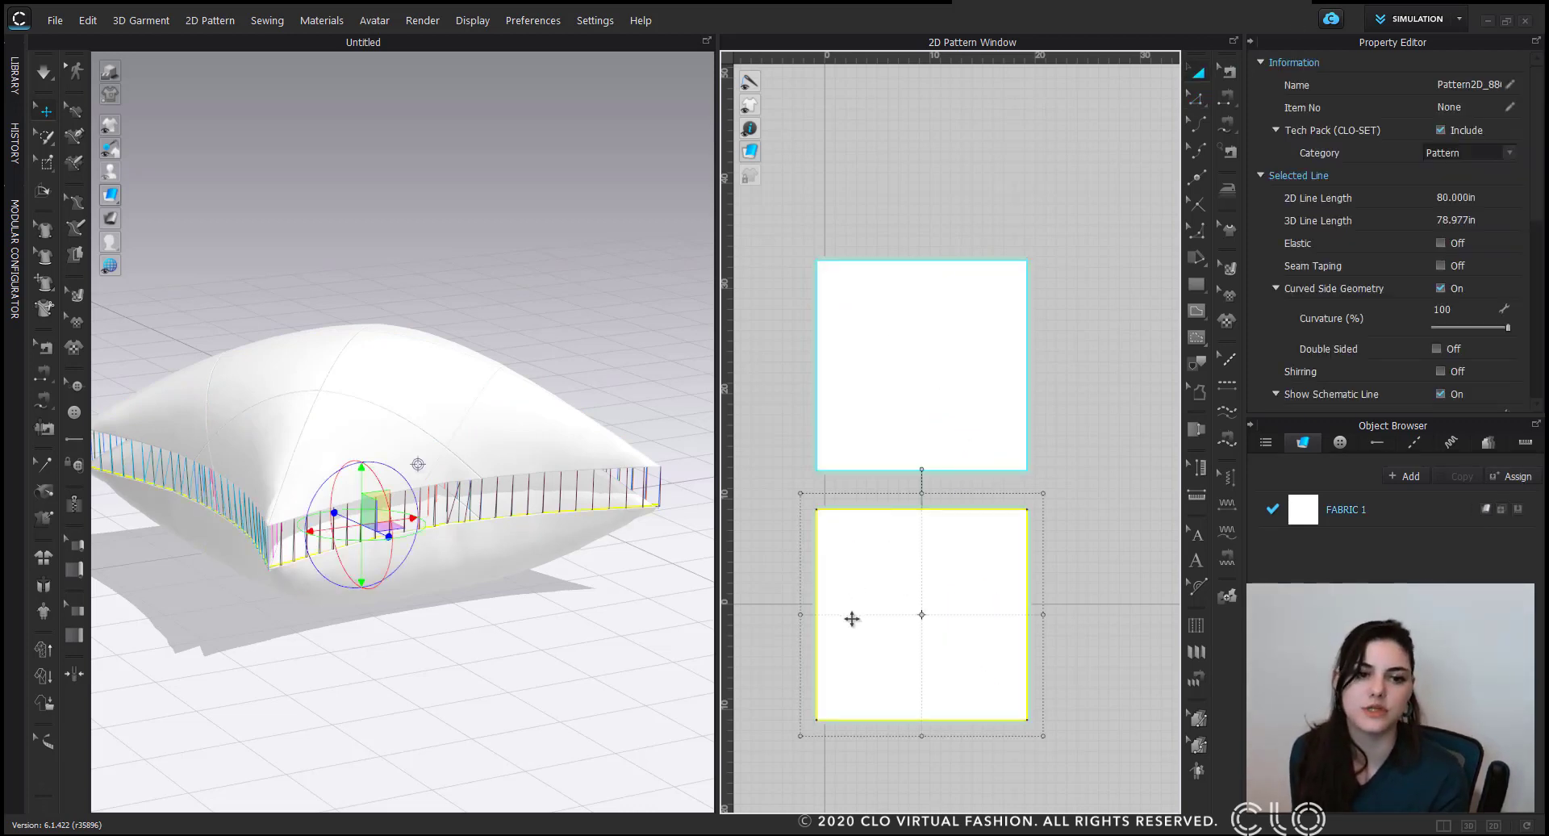
key("Delete")
Lower the pillow's raised top panel in 3D until its edges meet those of the bottom layer.
scroll(881, 553, "down", 3)
middle_click_drag(875, 556, 974, 527)
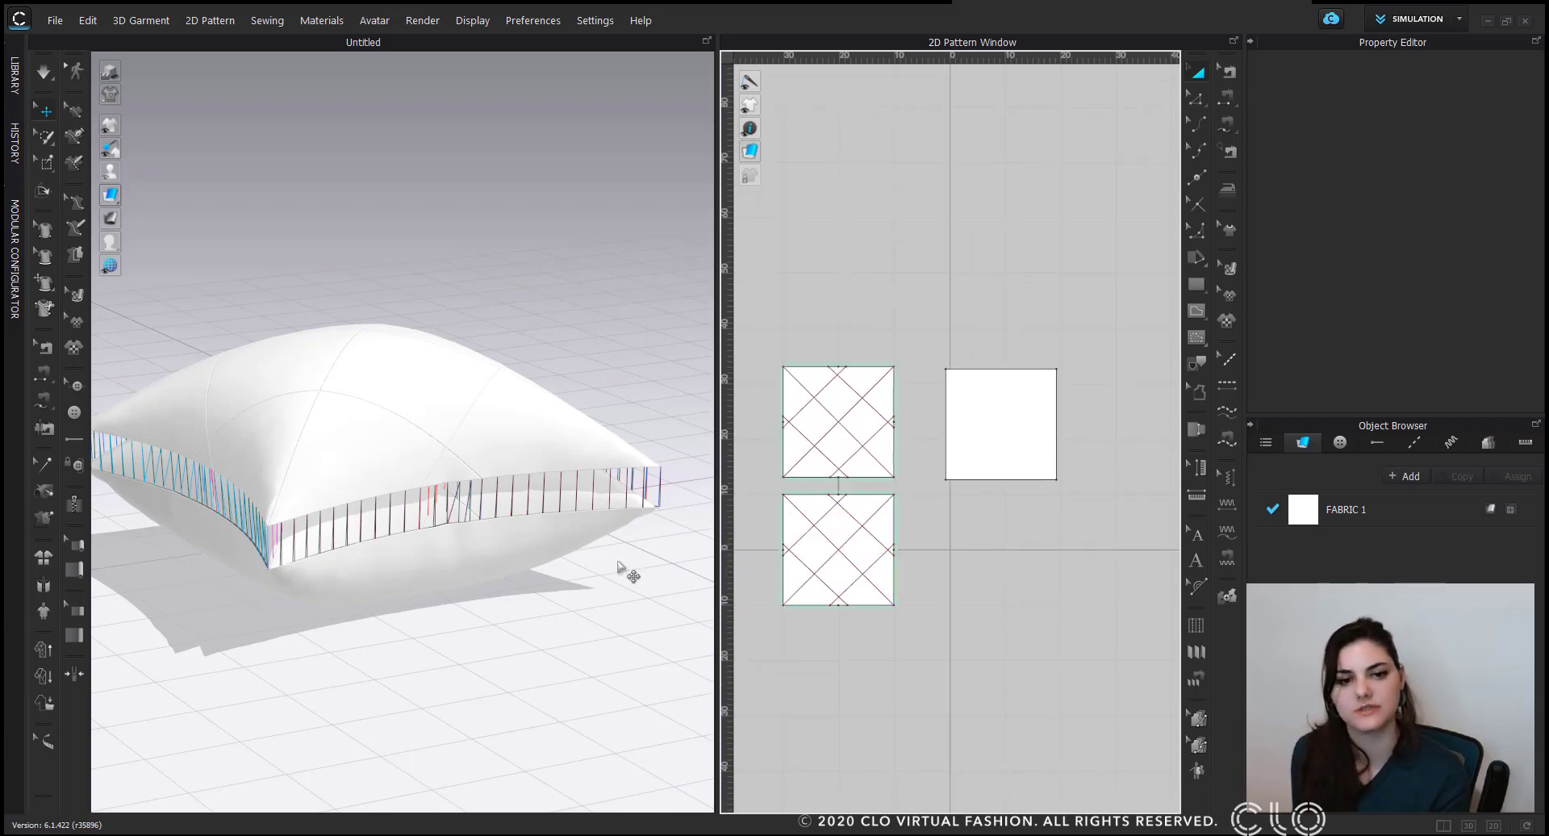
right_click_drag(621, 569, 422, 435)
left_click(422, 435)
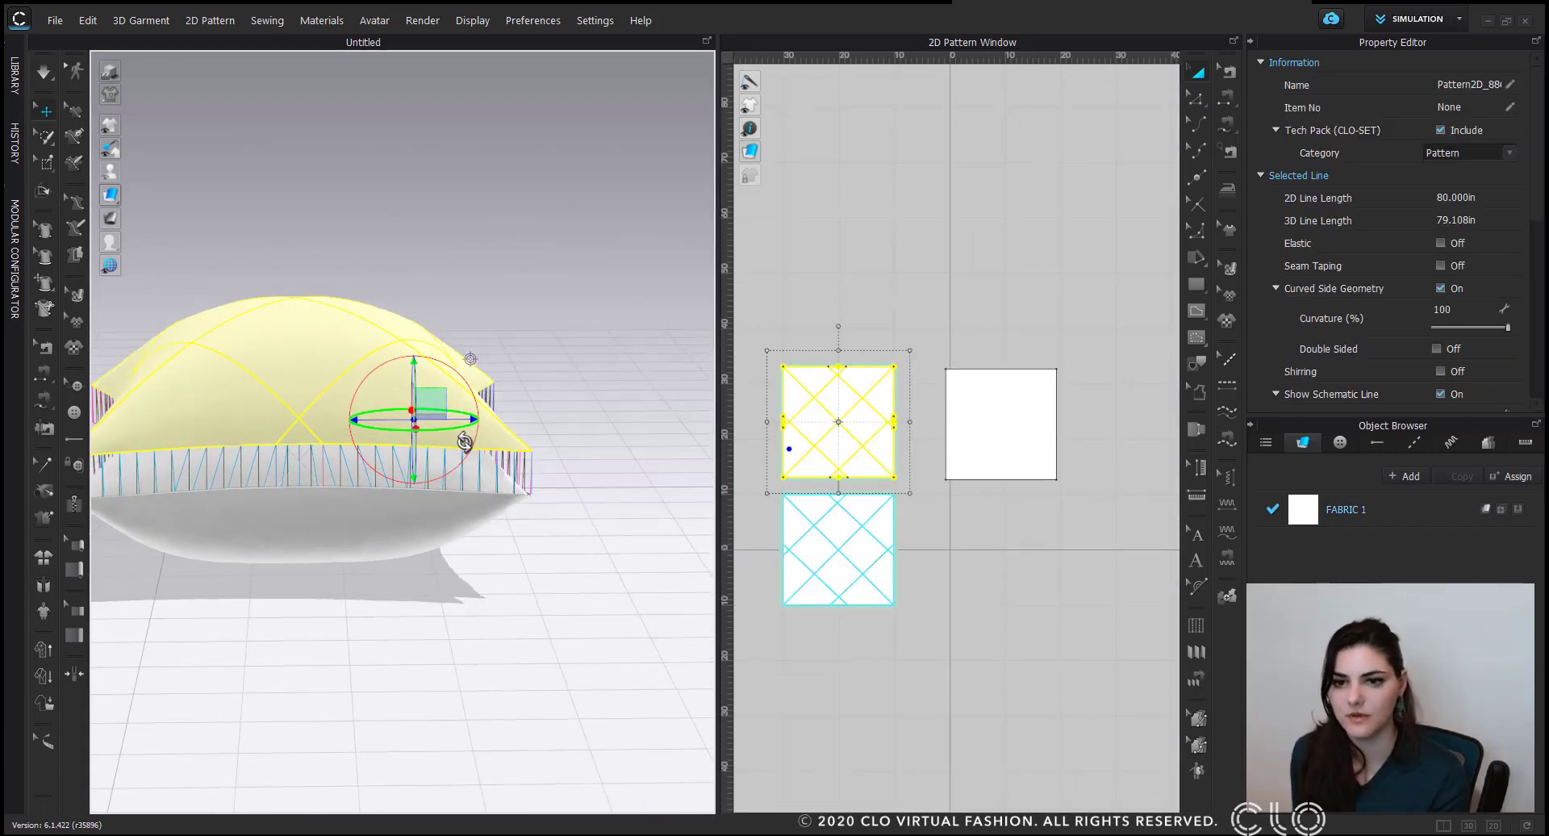
right_click_drag(417, 375, 459, 374)
left_click_drag(417, 370, 425, 310)
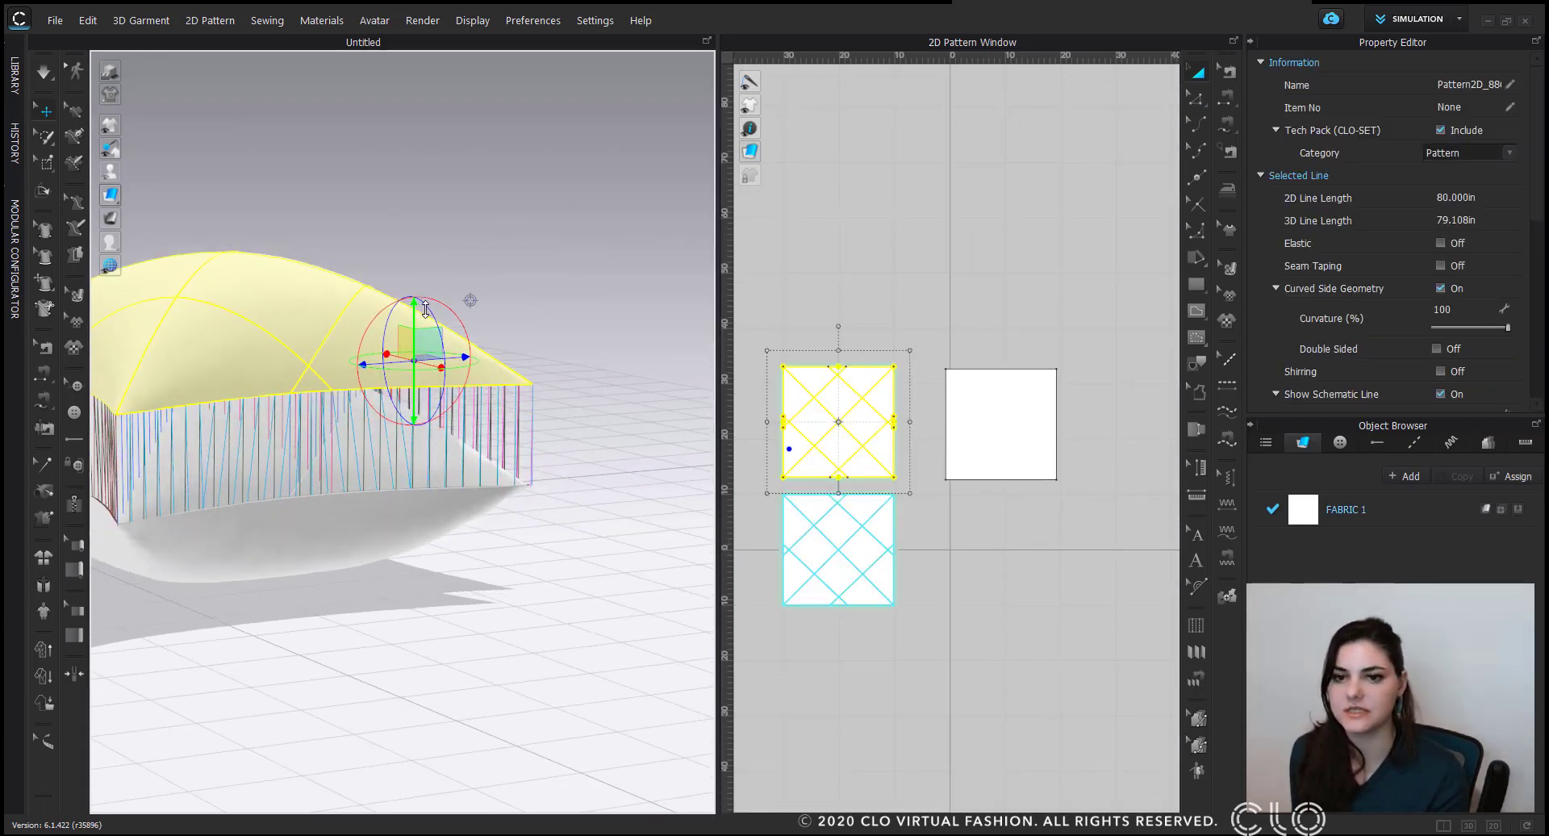
mouse_move(425, 309)
right_mouse_down()
mouse_move(554, 350)
mouse_move(622, 336)
mouse_move(449, 449)
mouse_move(417, 328)
right_mouse_up()
left_click_drag(417, 305, 417, 423)
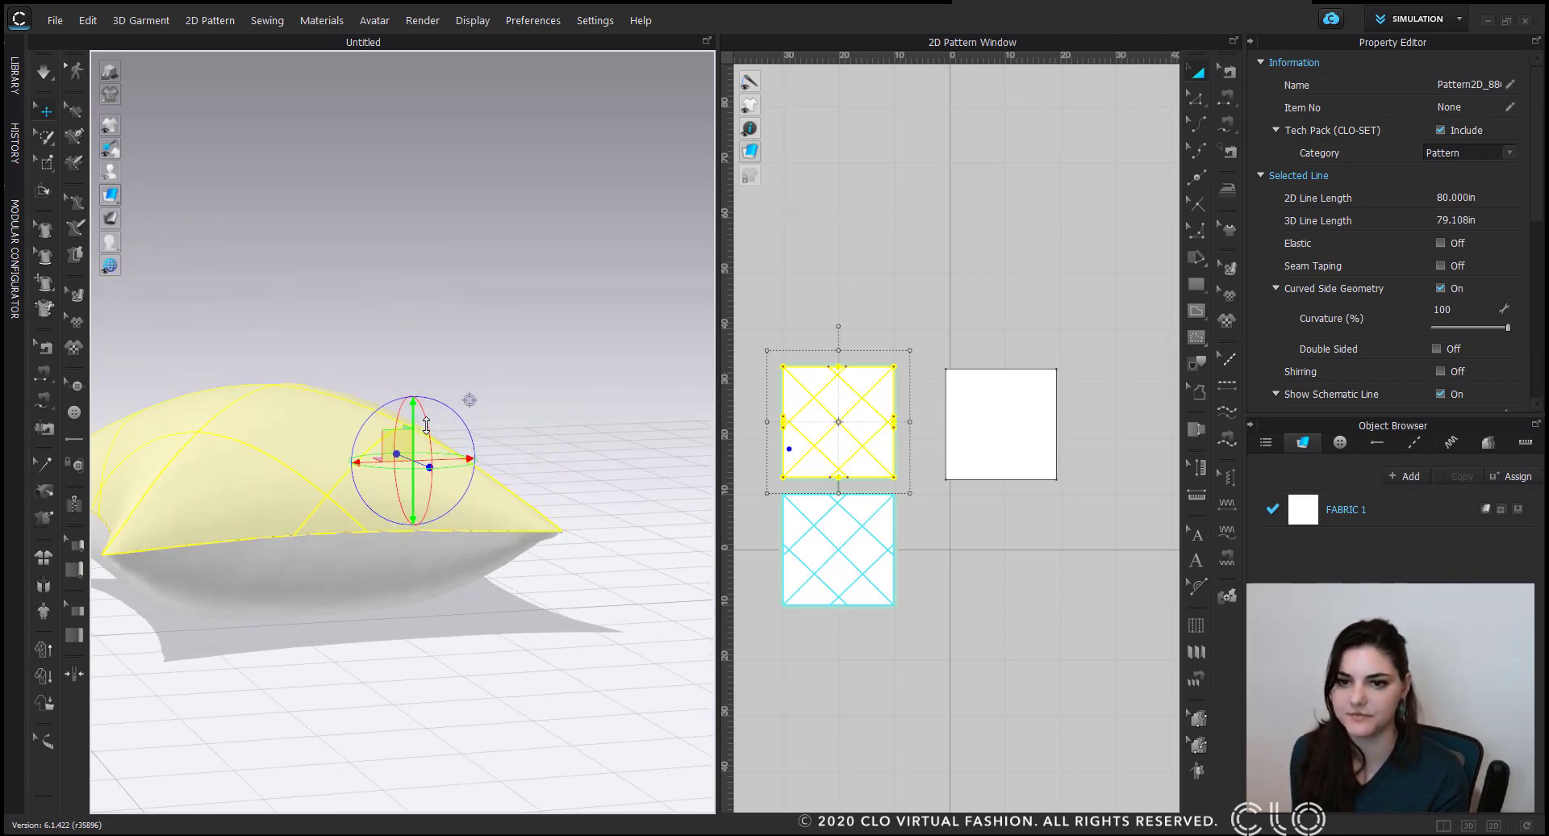
Set the lower quilted square's pressure to -5 and simulate the pillow.
middle_click_drag(918, 301, 1021, 279)
left_click(957, 318)
right_click_drag(390, 432, 456, 465)
middle_click_drag(456, 465, 569, 460)
left_click(952, 503)
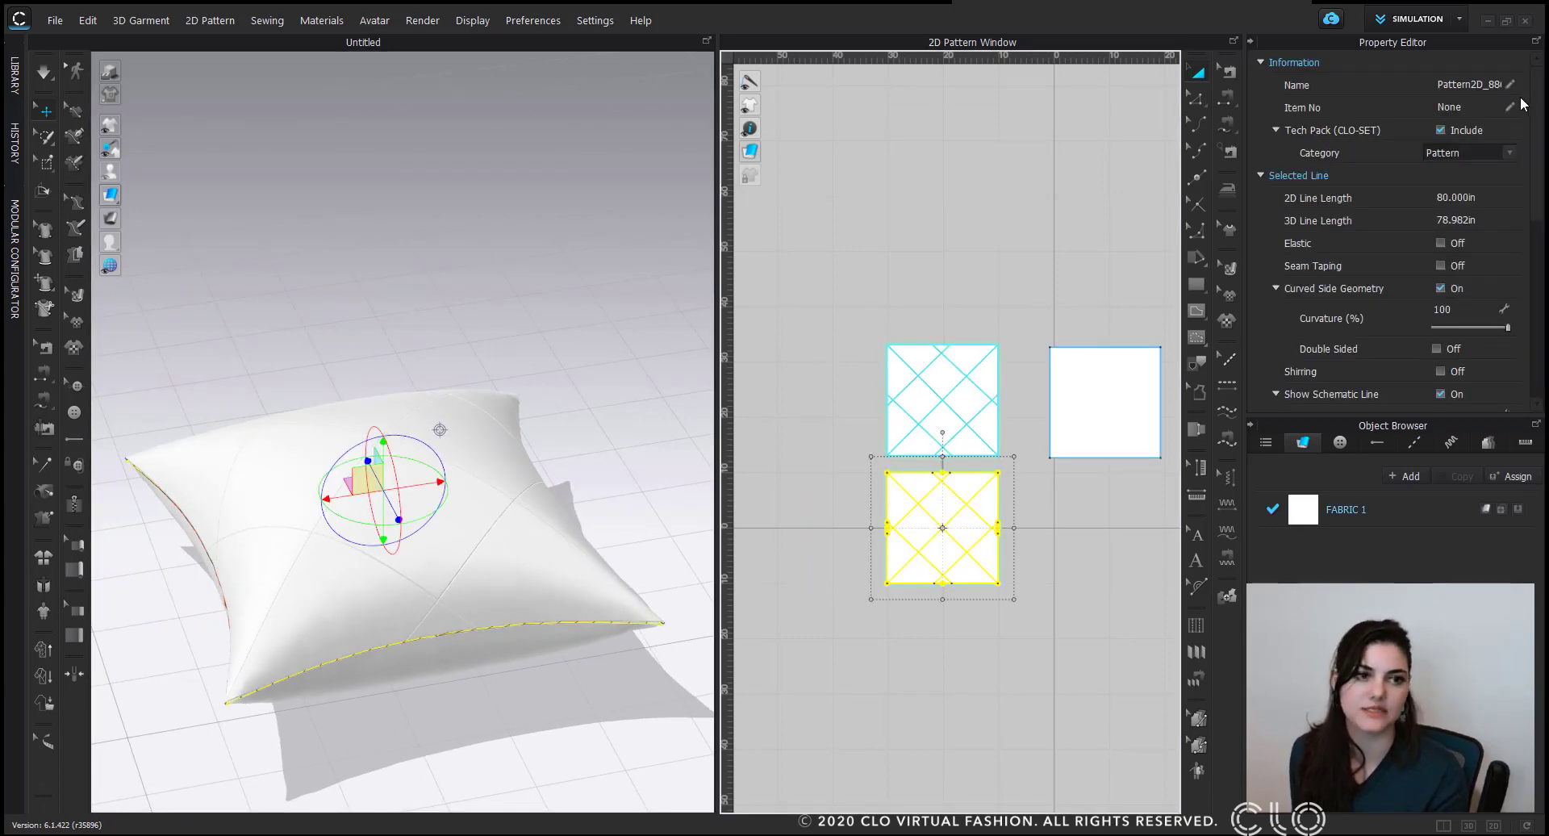
scroll(1500, 242, "down", 3)
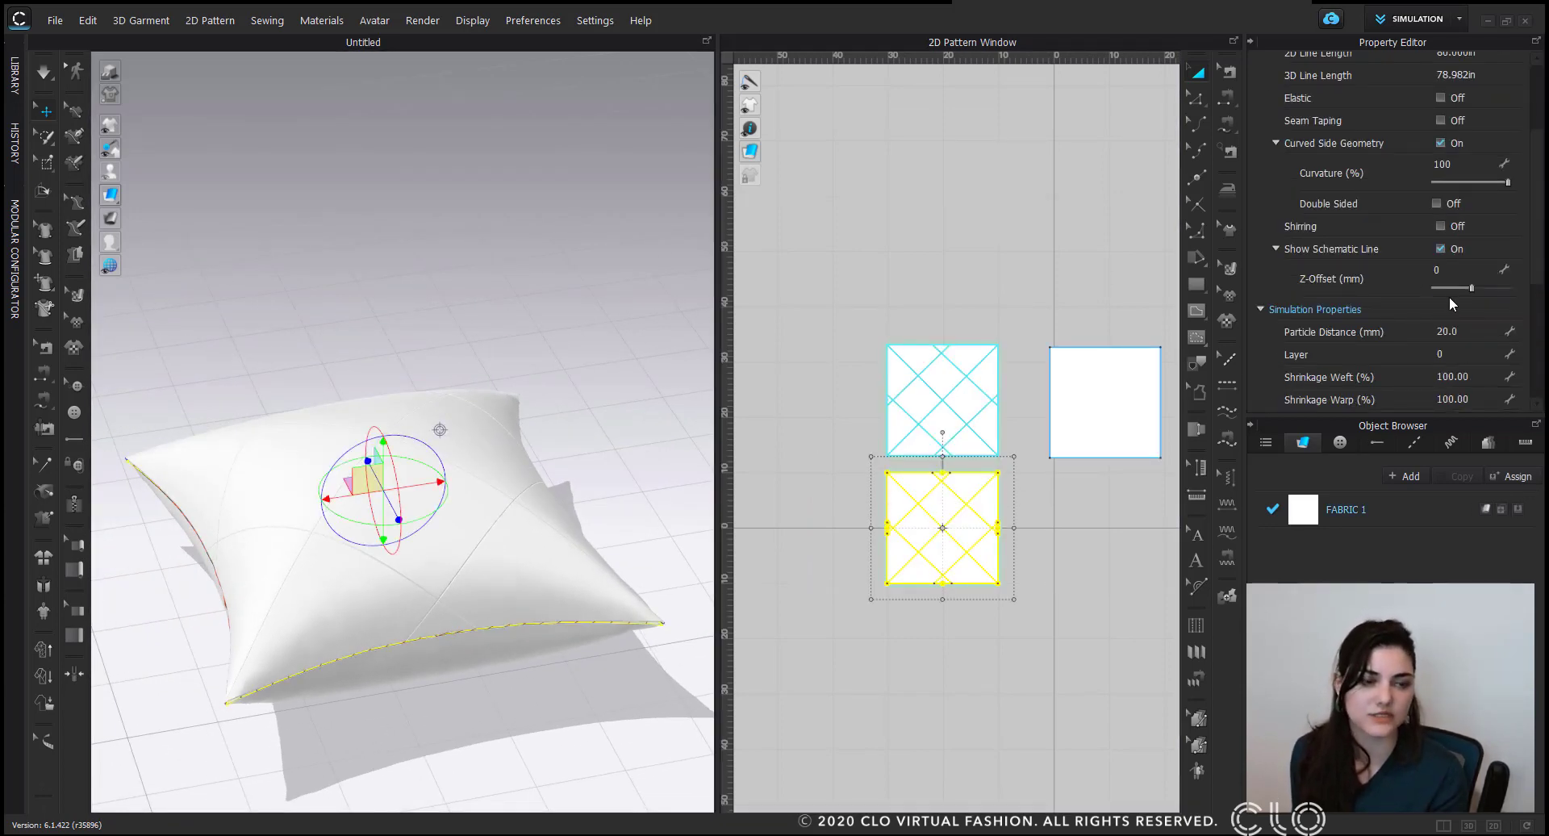
scroll(1460, 307, "down", 2)
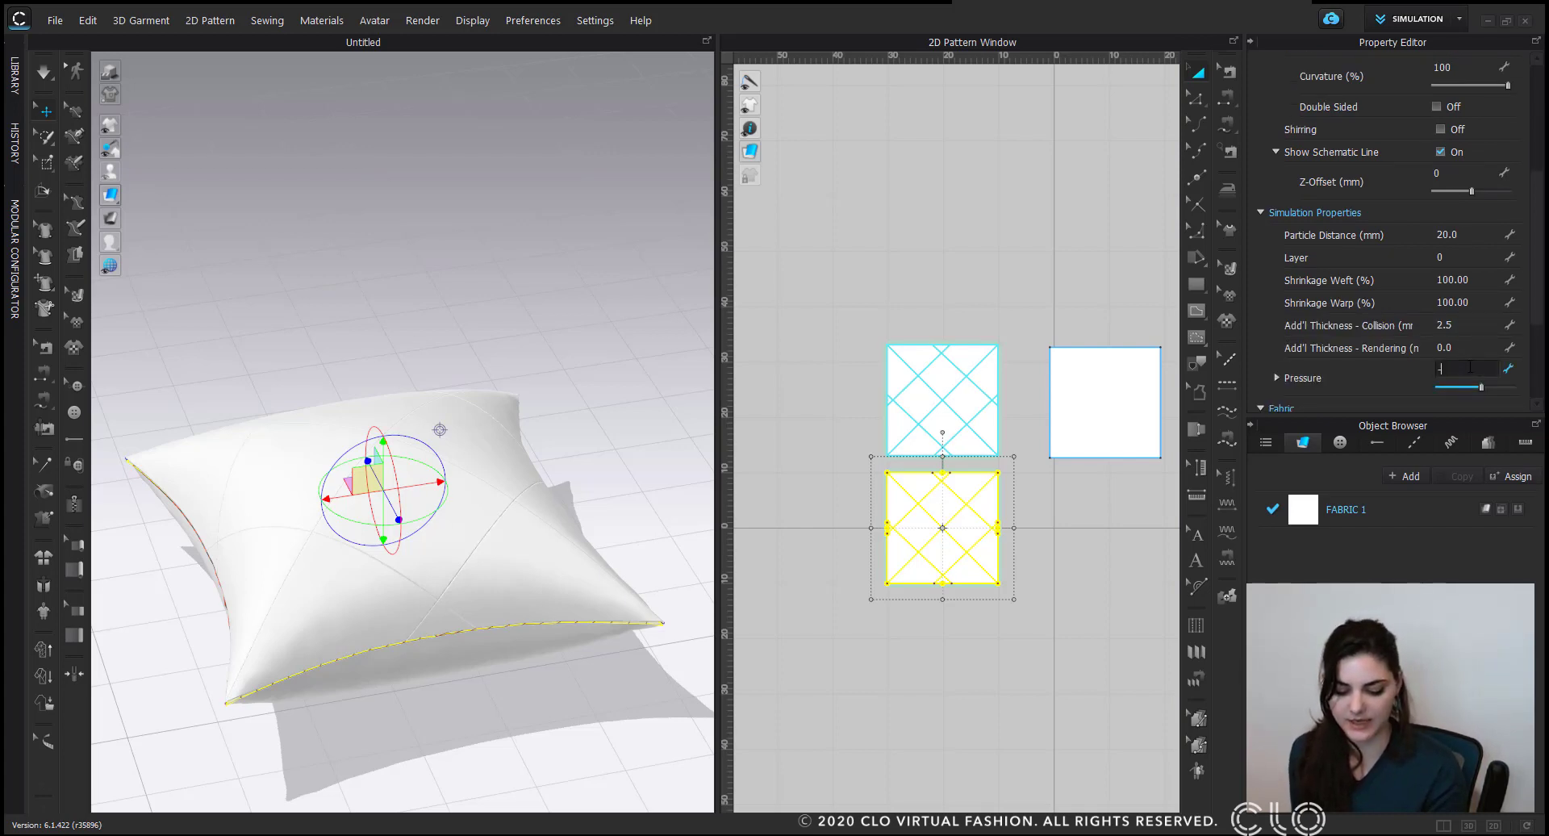
left_click(547, 187)
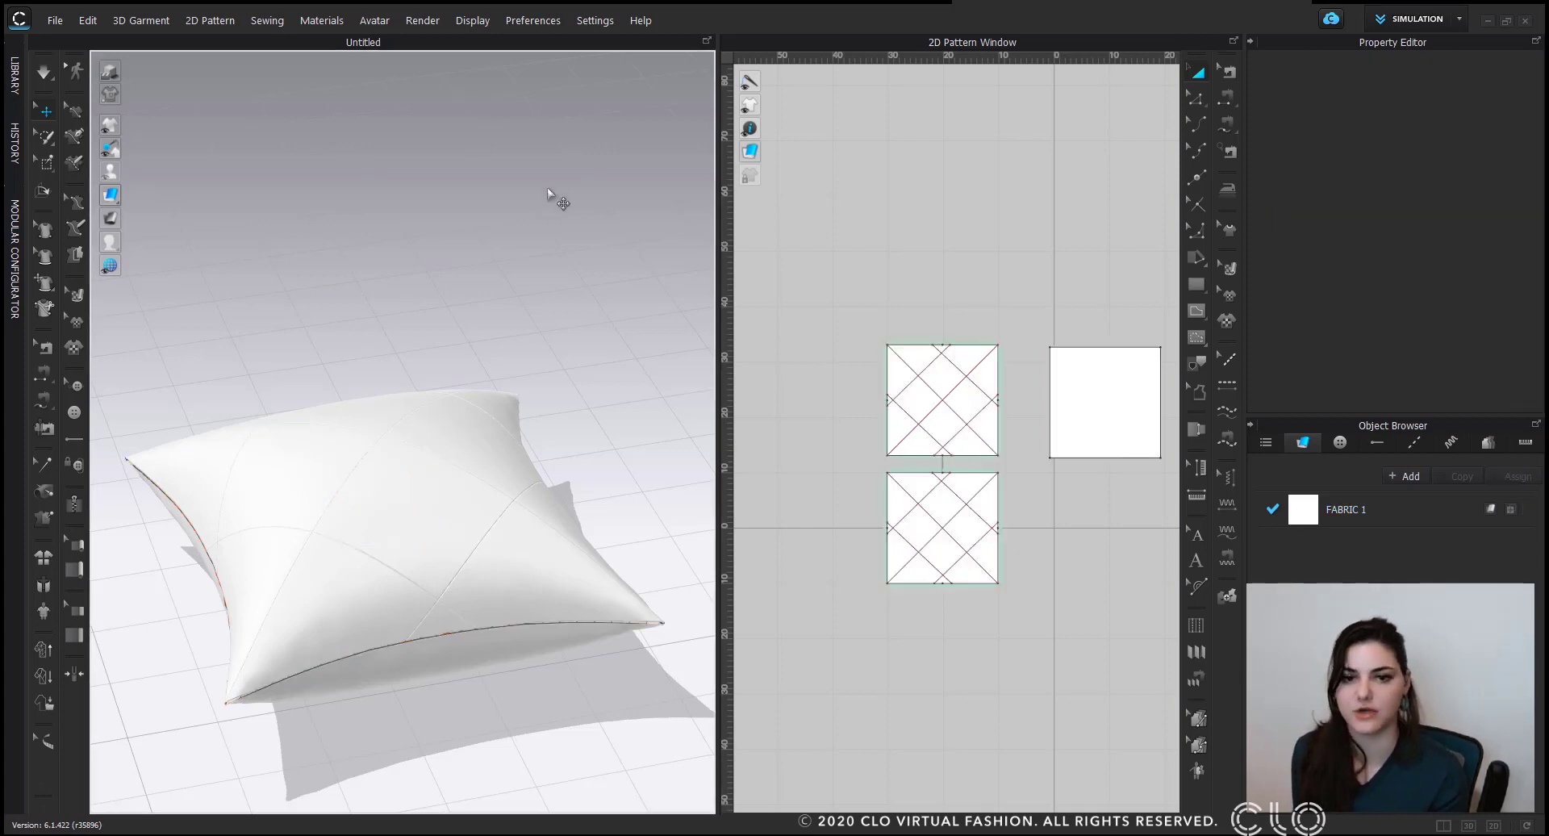
key("space")
scroll(384, 491, "down", 1)
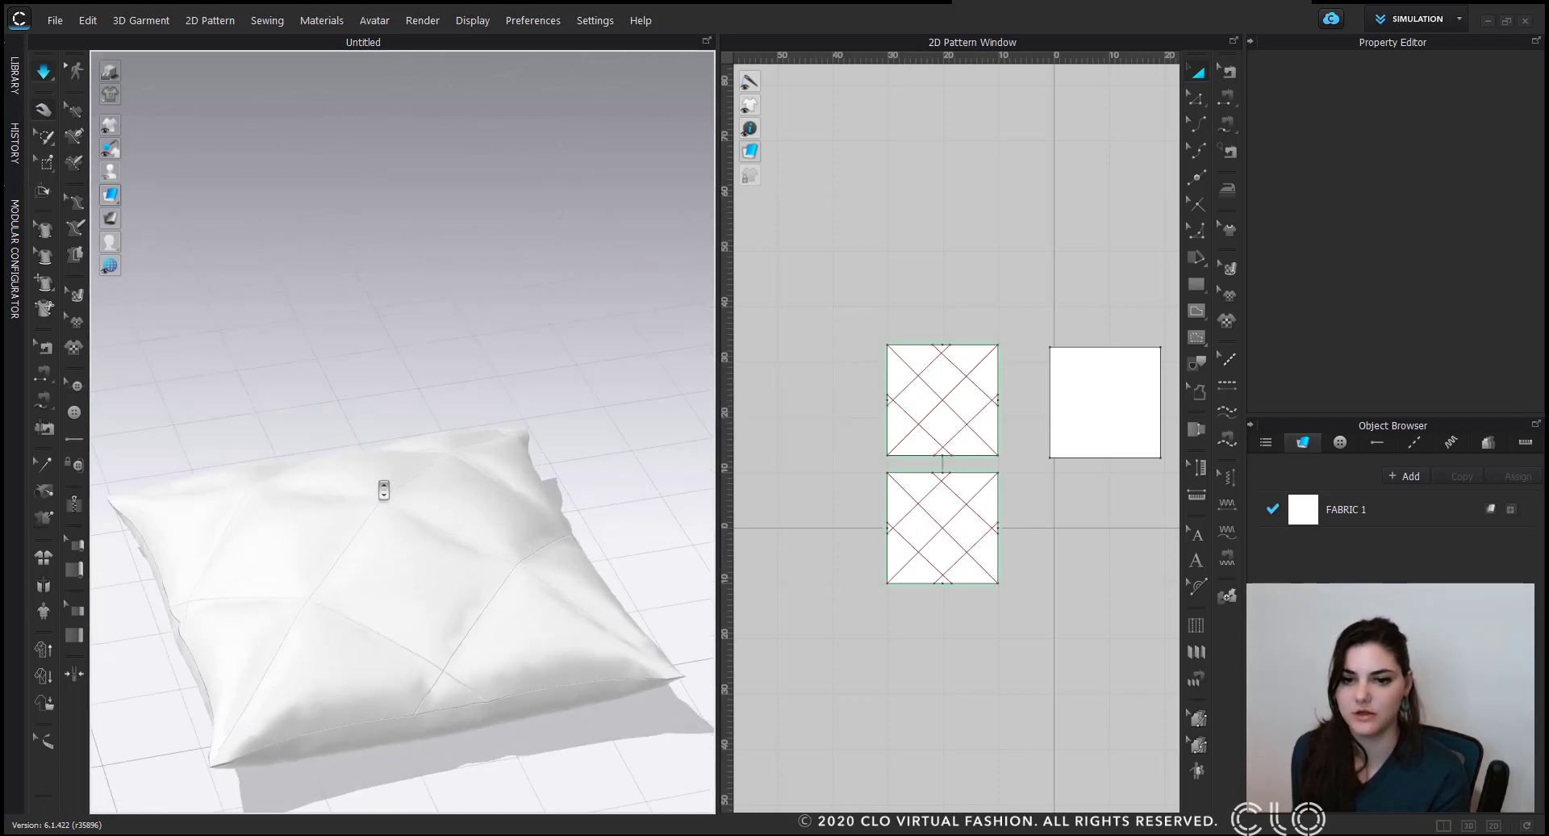
right_click_drag(384, 491, 435, 443)
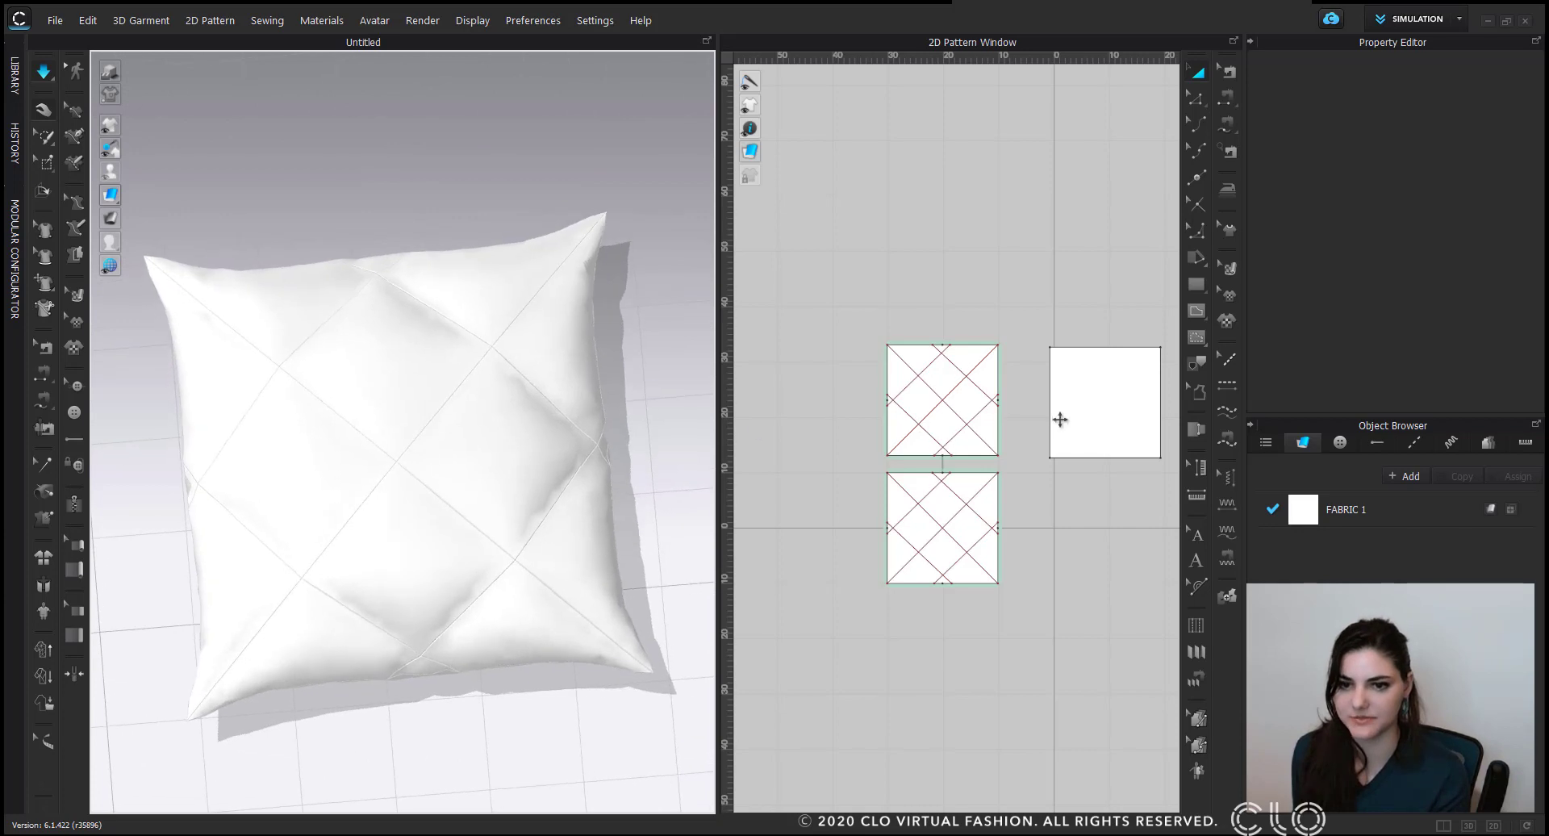
Raise the pressure of the upper quilted square and the plain square to 21.
left_click(1129, 402)
left_click(941, 373)
left_click(1032, 367)
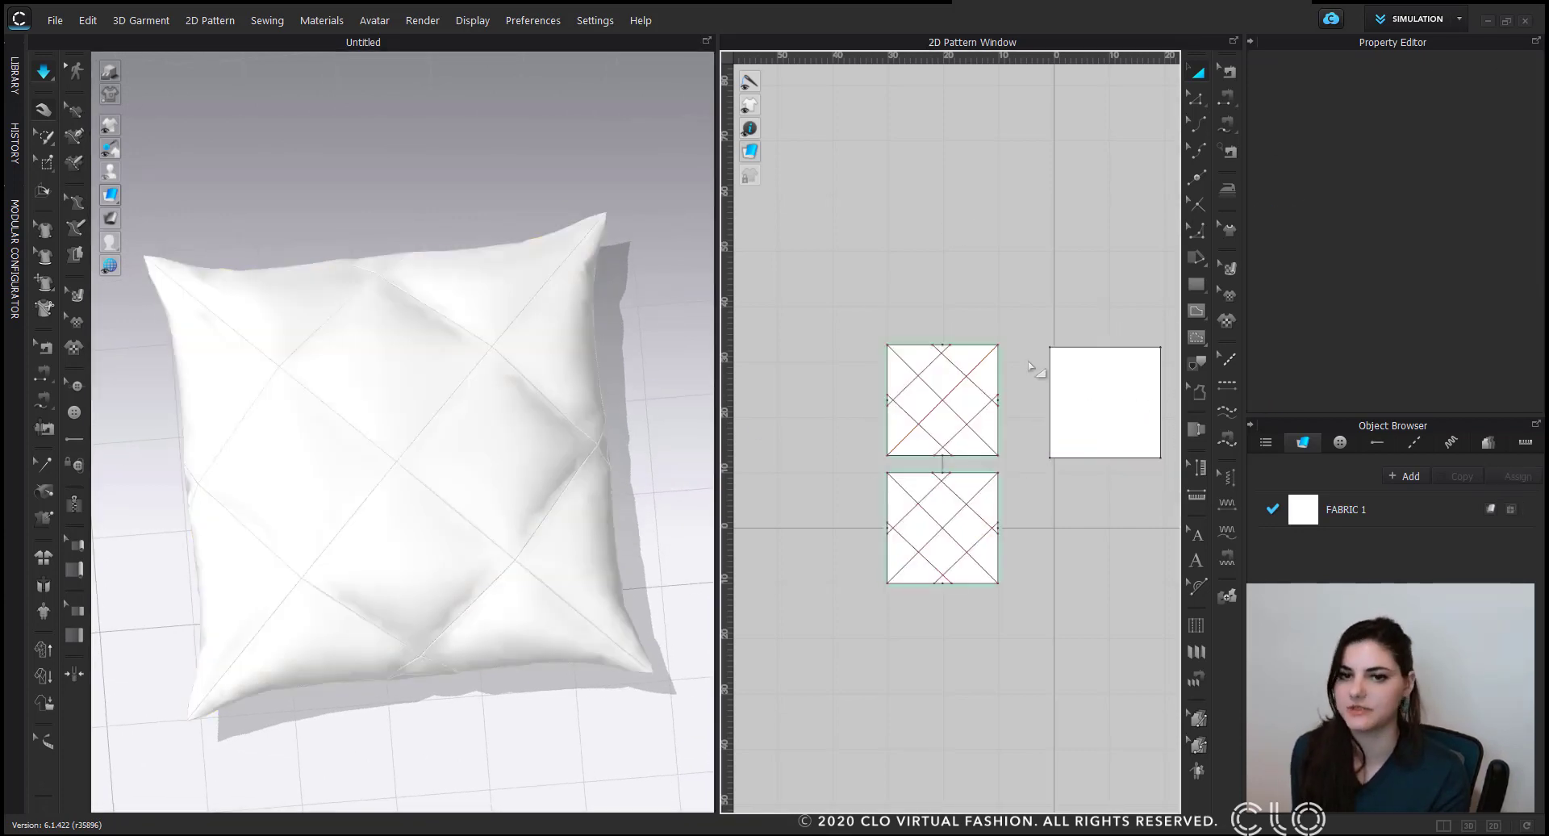
left_click(942, 379)
left_click(1106, 382, "shift")
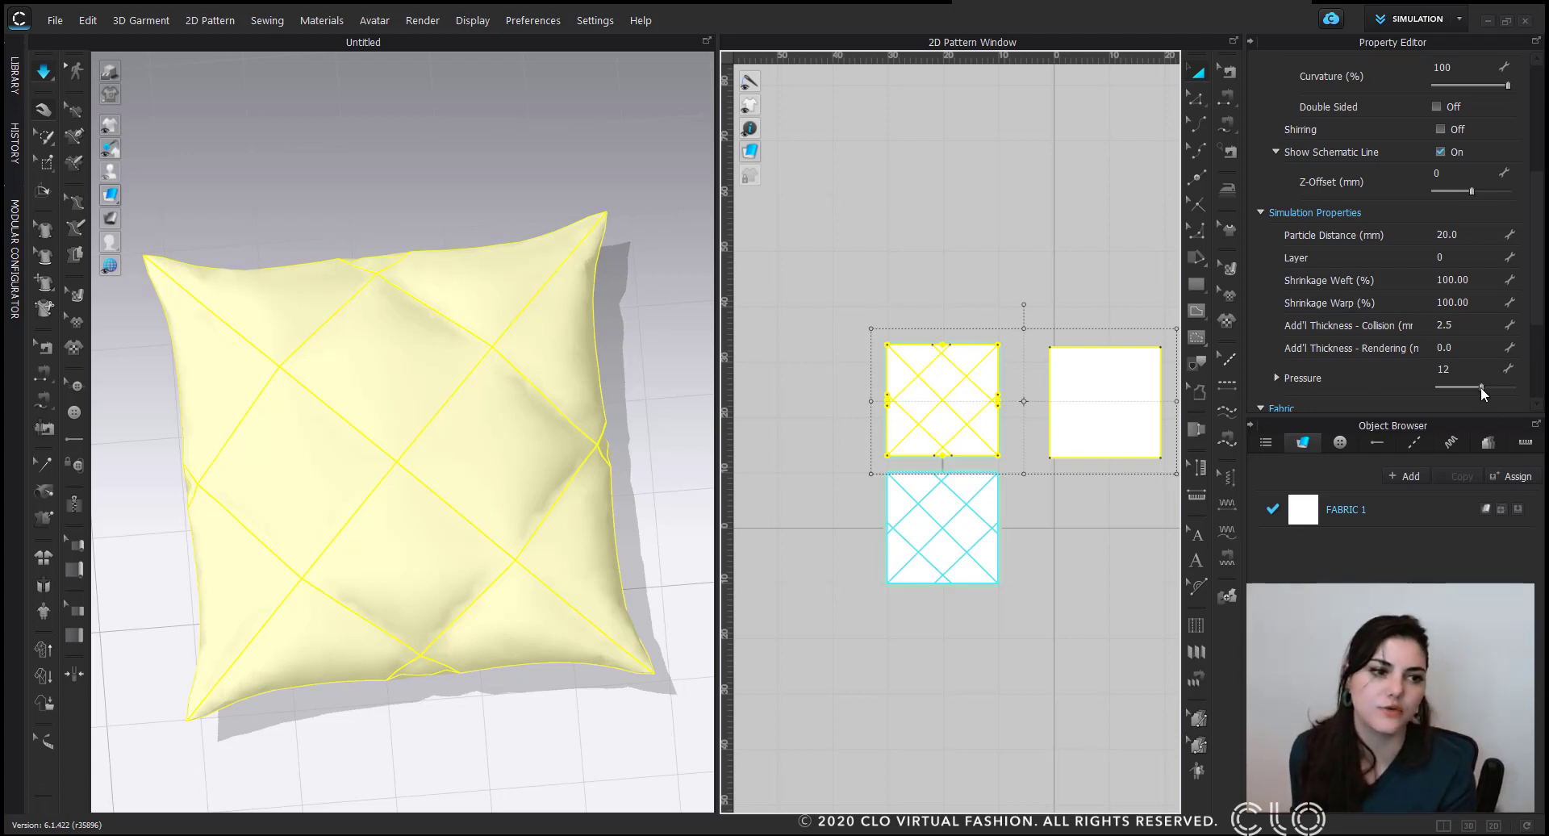
left_click_drag(1480, 387, 1486, 389)
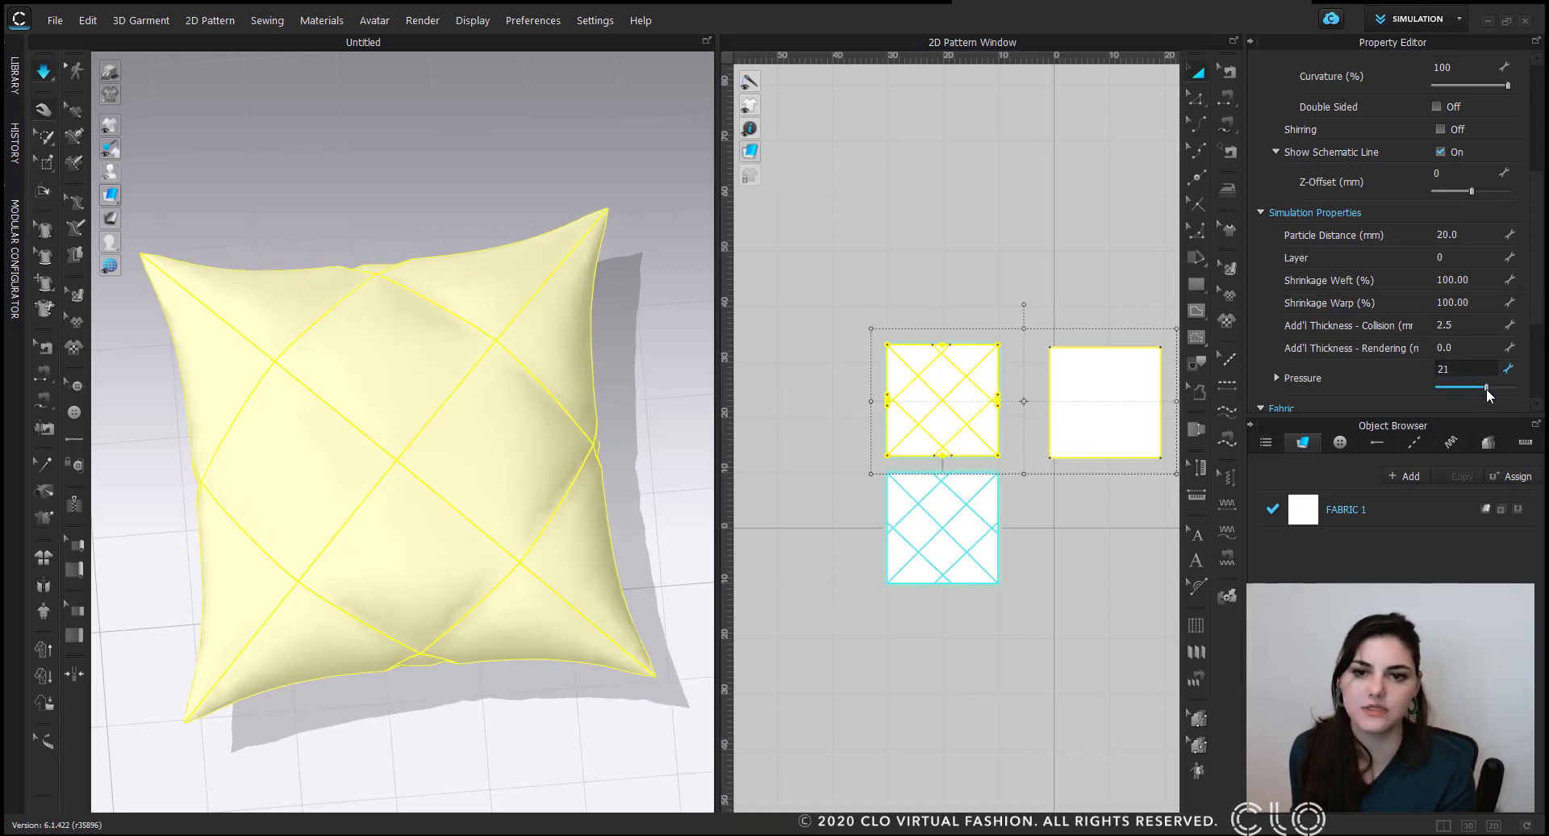
left_click(655, 429)
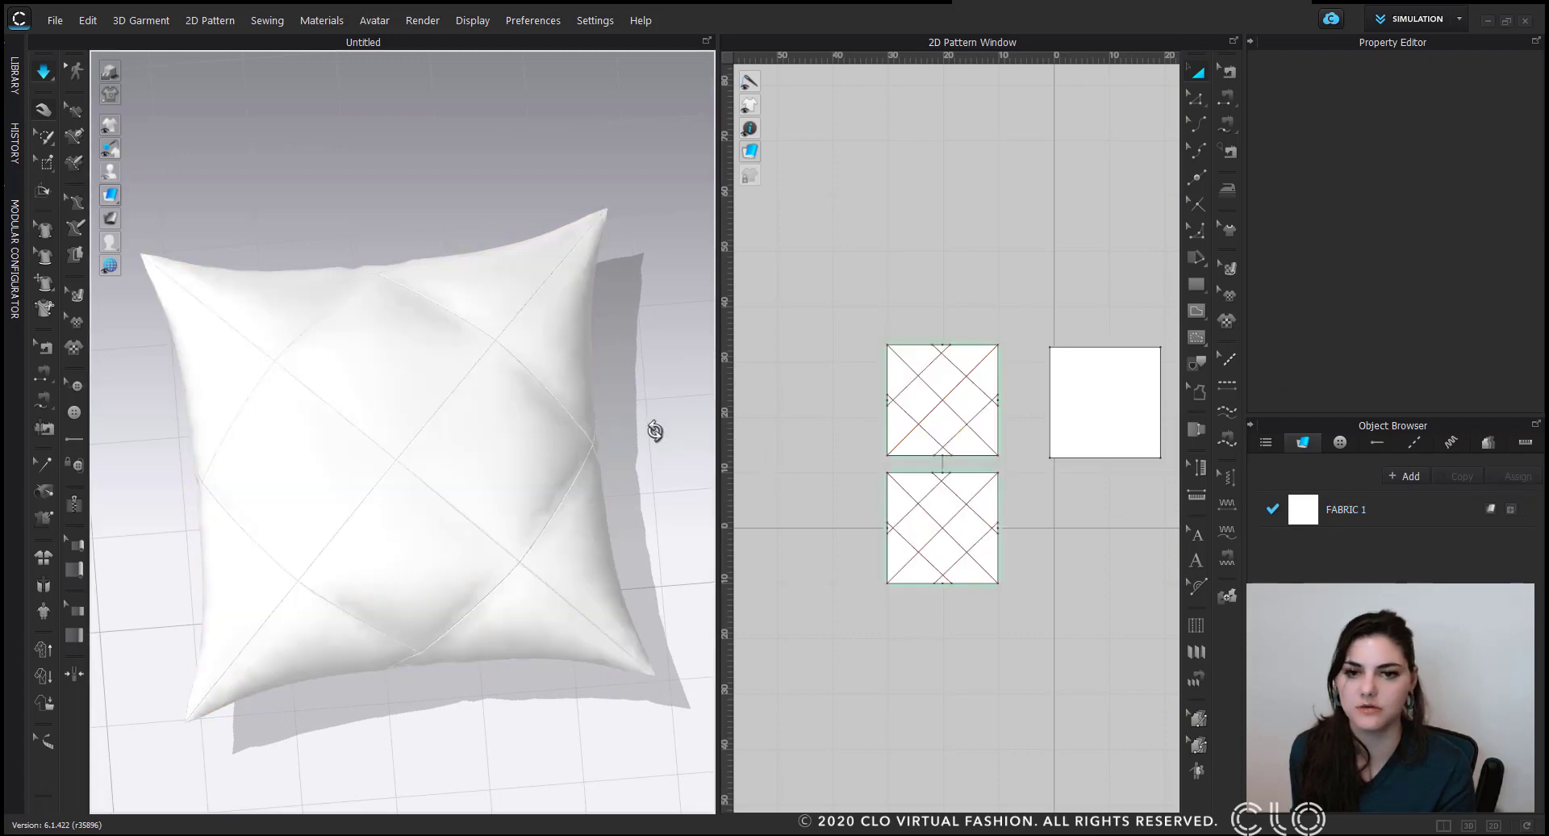
Change the lower quilted square's pressure to -8 while the pillow is simulating.
right_click_drag(653, 430, 644, 335)
left_click(941, 498)
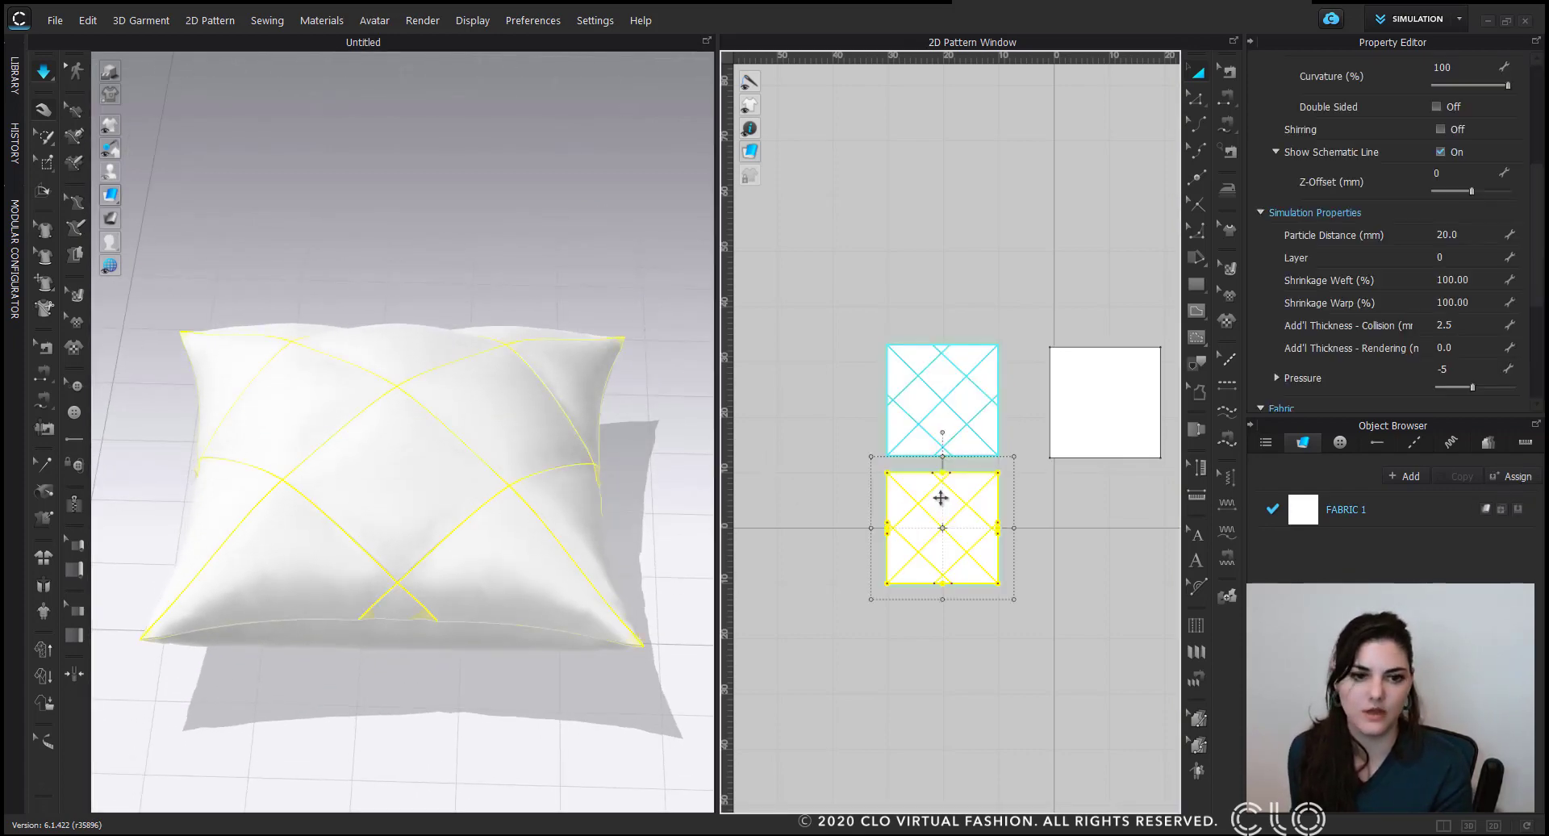
left_click_drag(1475, 386, 1471, 388)
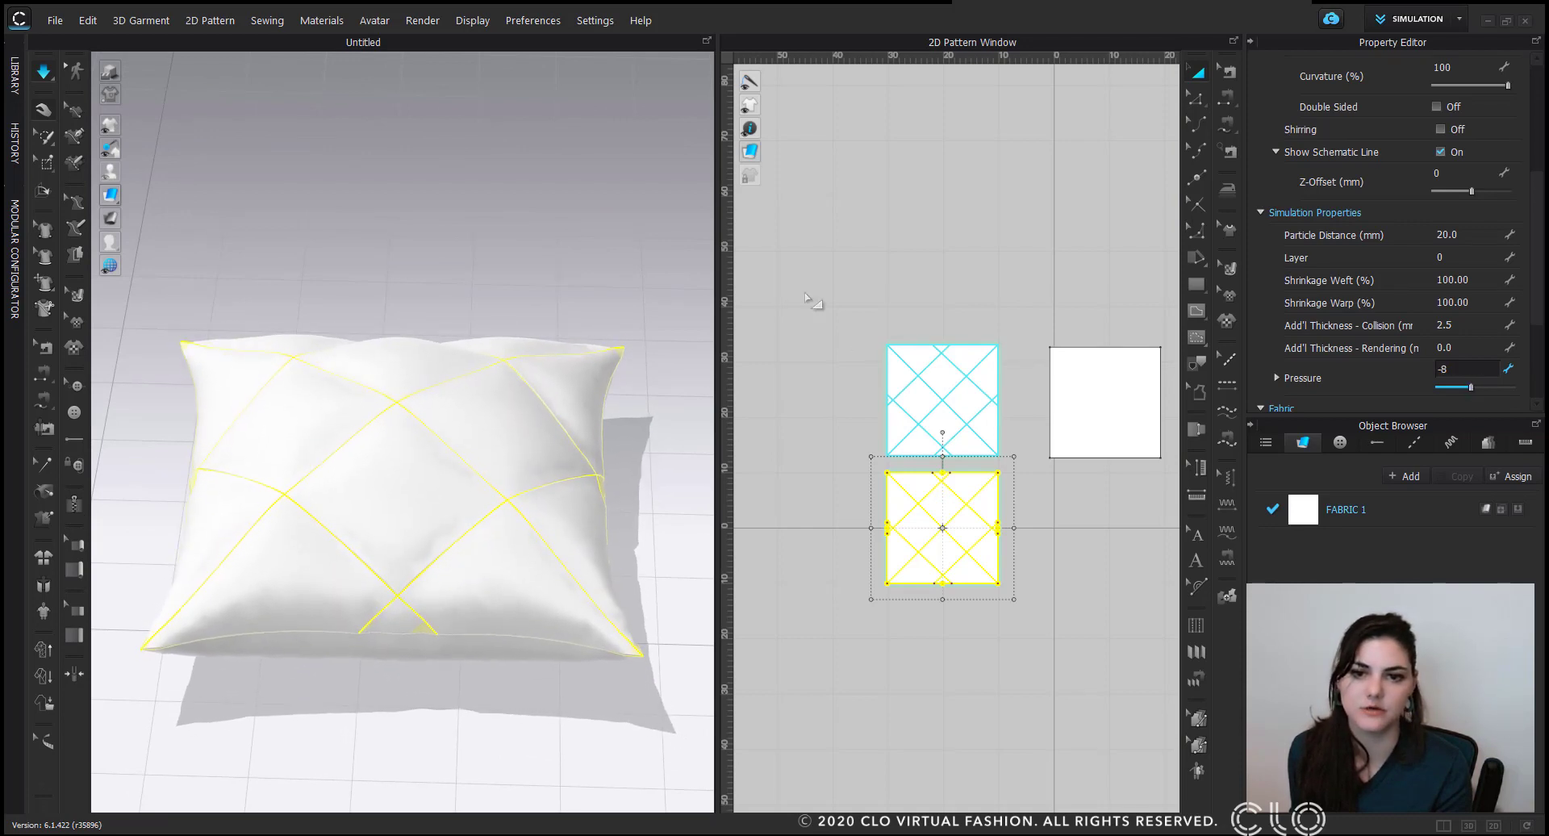
left_click(595, 262)
right_click_drag(595, 262, 650, 305)
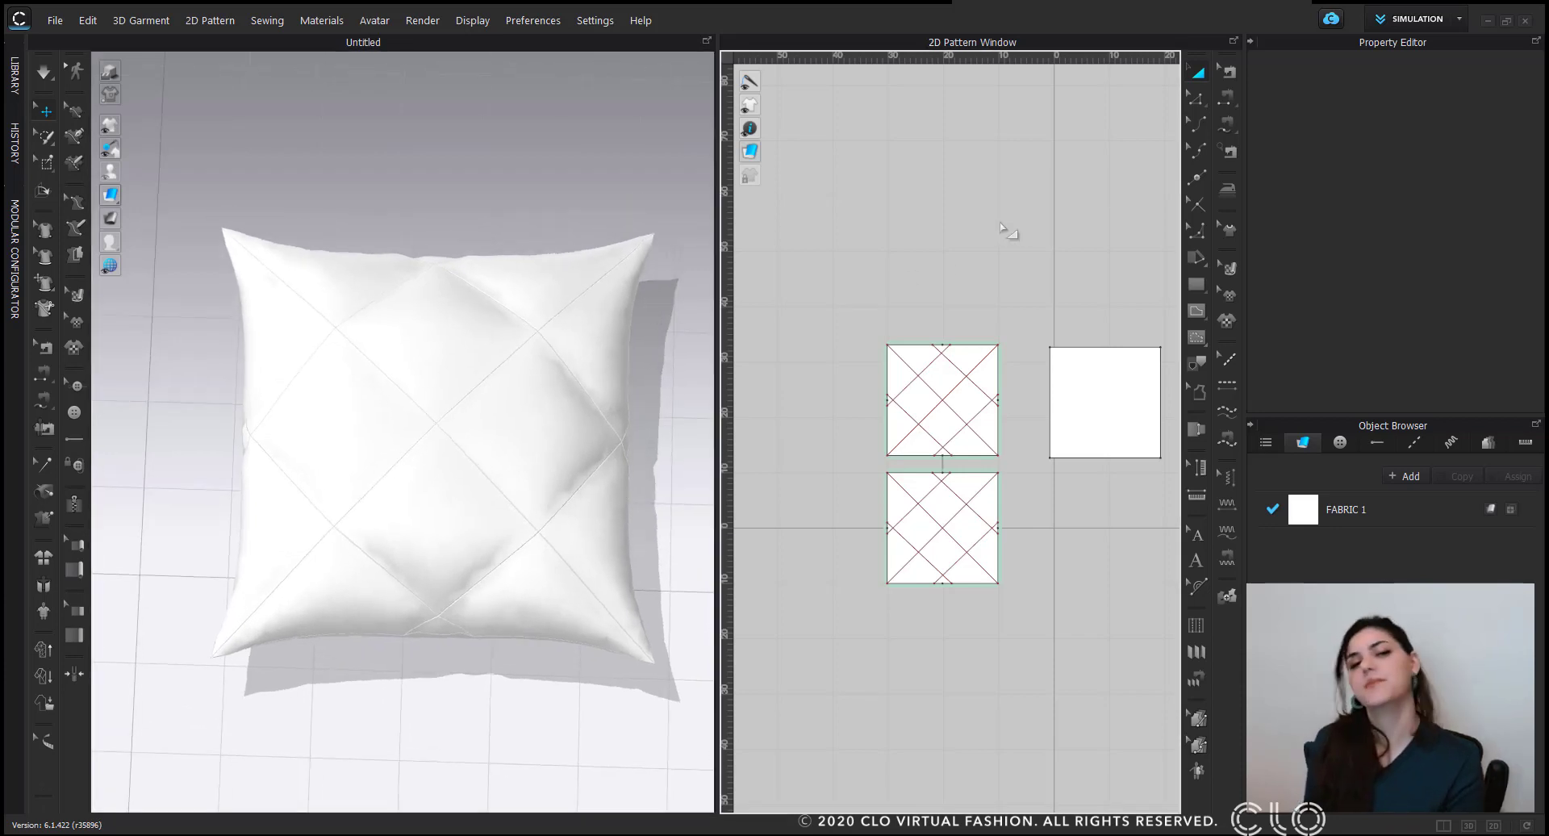
Create a row of four rectangles, each 20 in wide and 2 in high, above the squares at 30 in intervals.
right_click_drag(1054, 179, 995, 165)
left_click(841, 378)
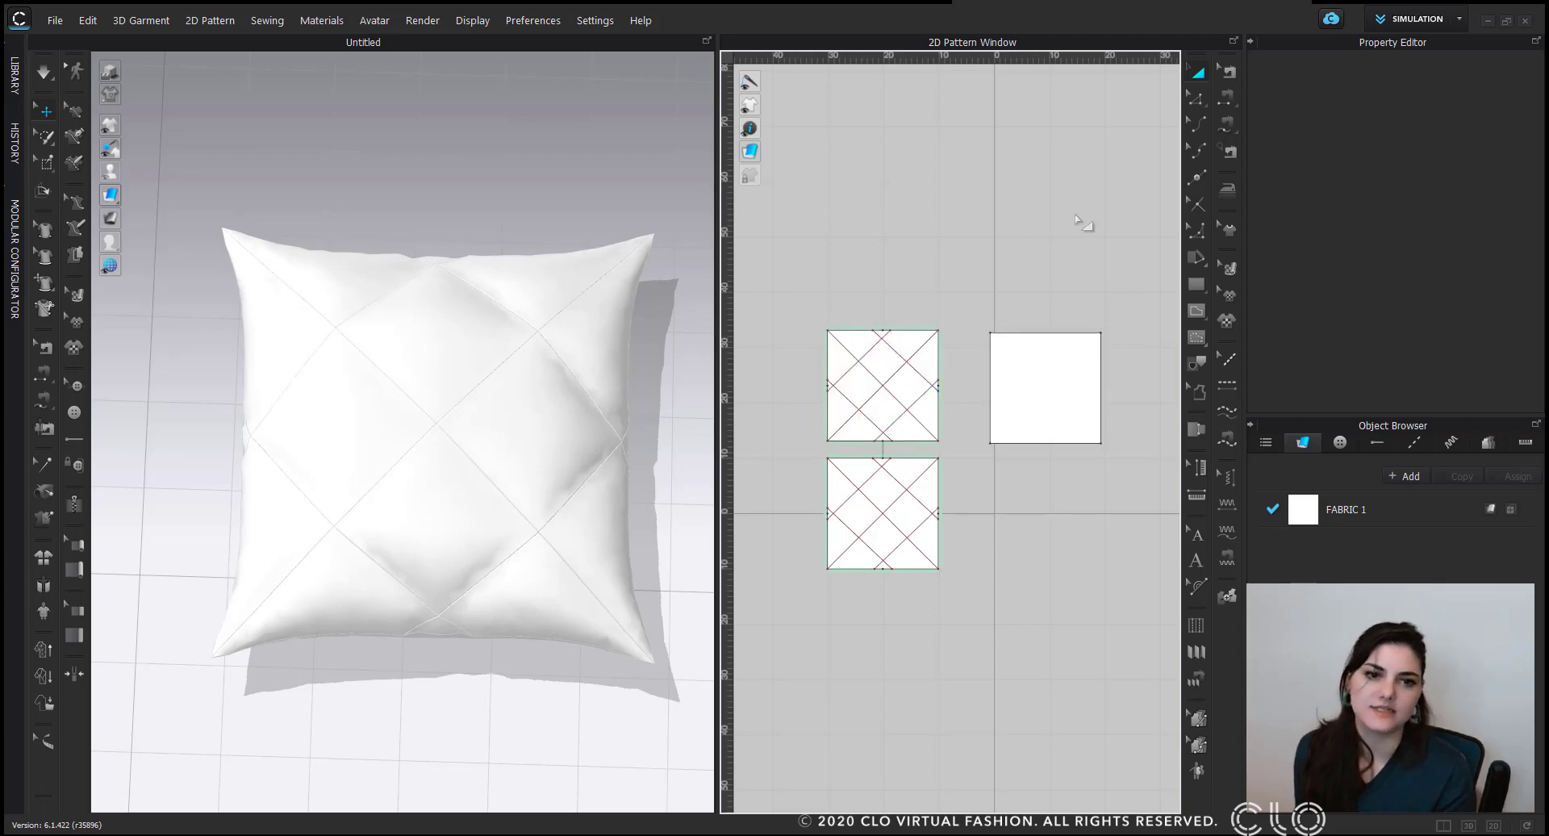
left_click(905, 187)
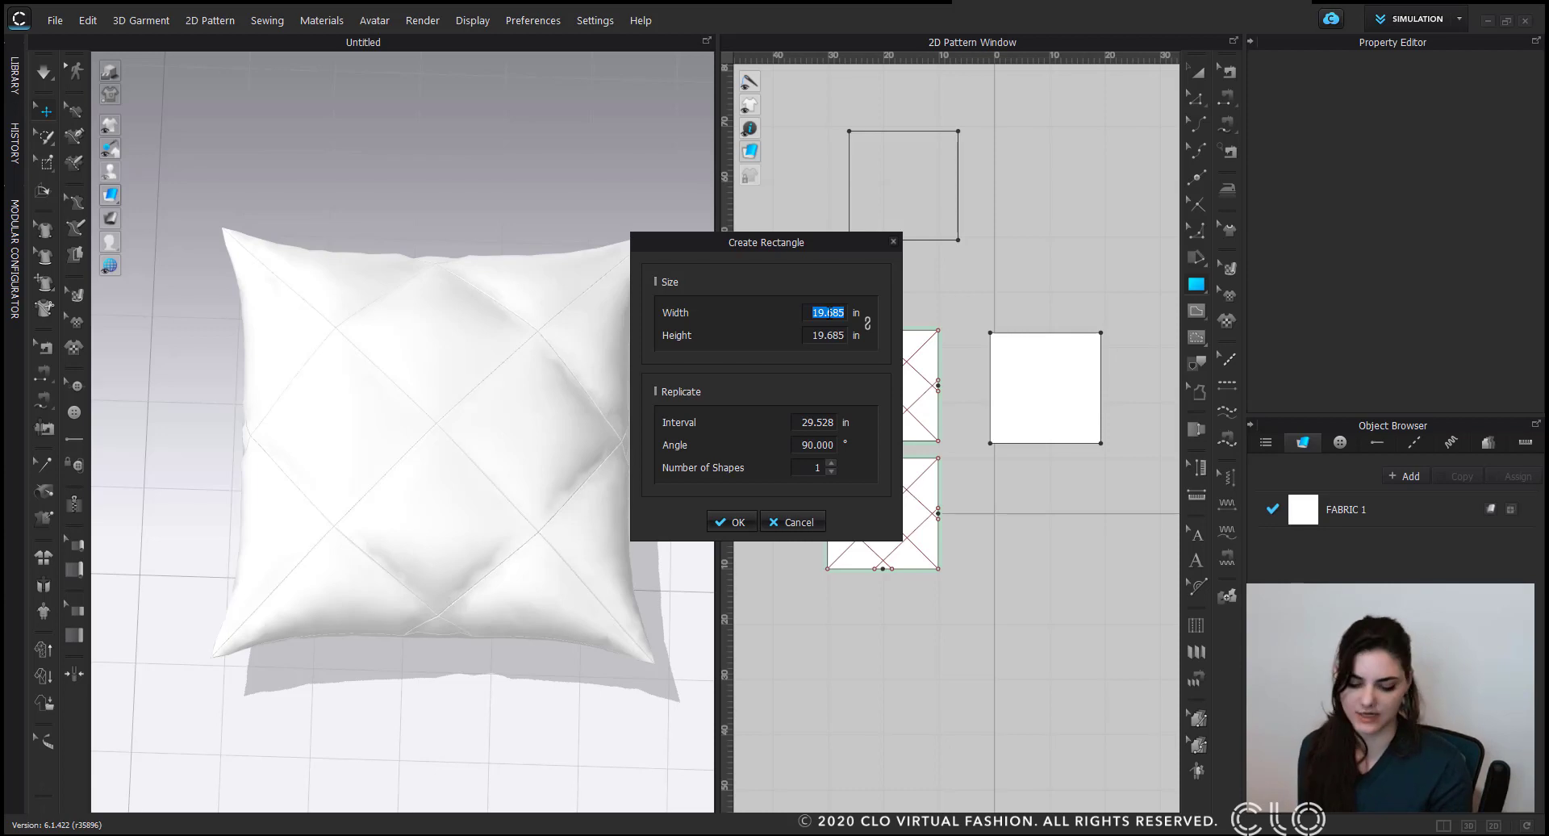
type("20")
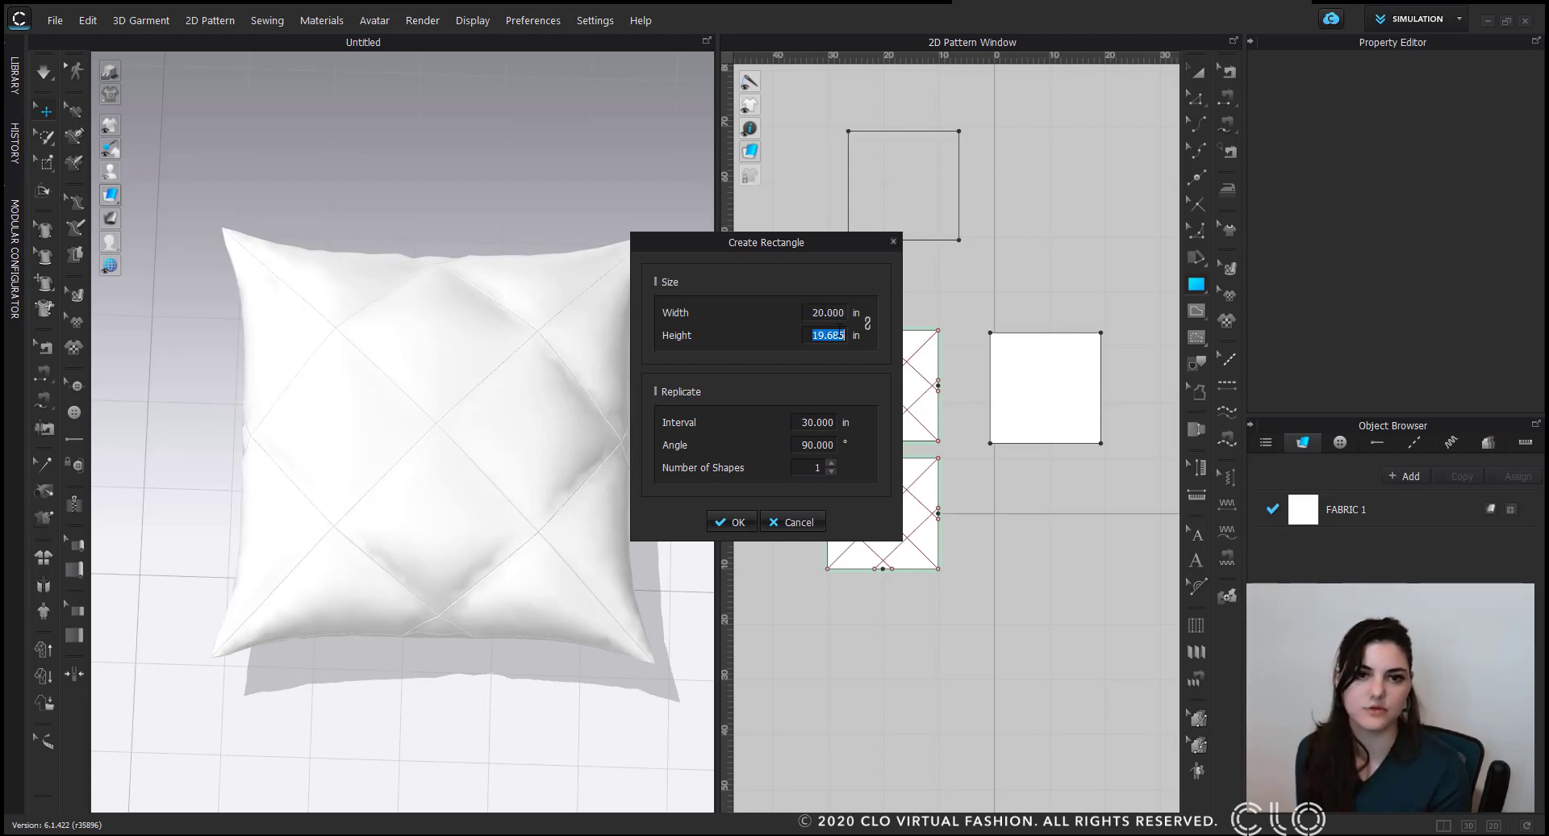
type("2")
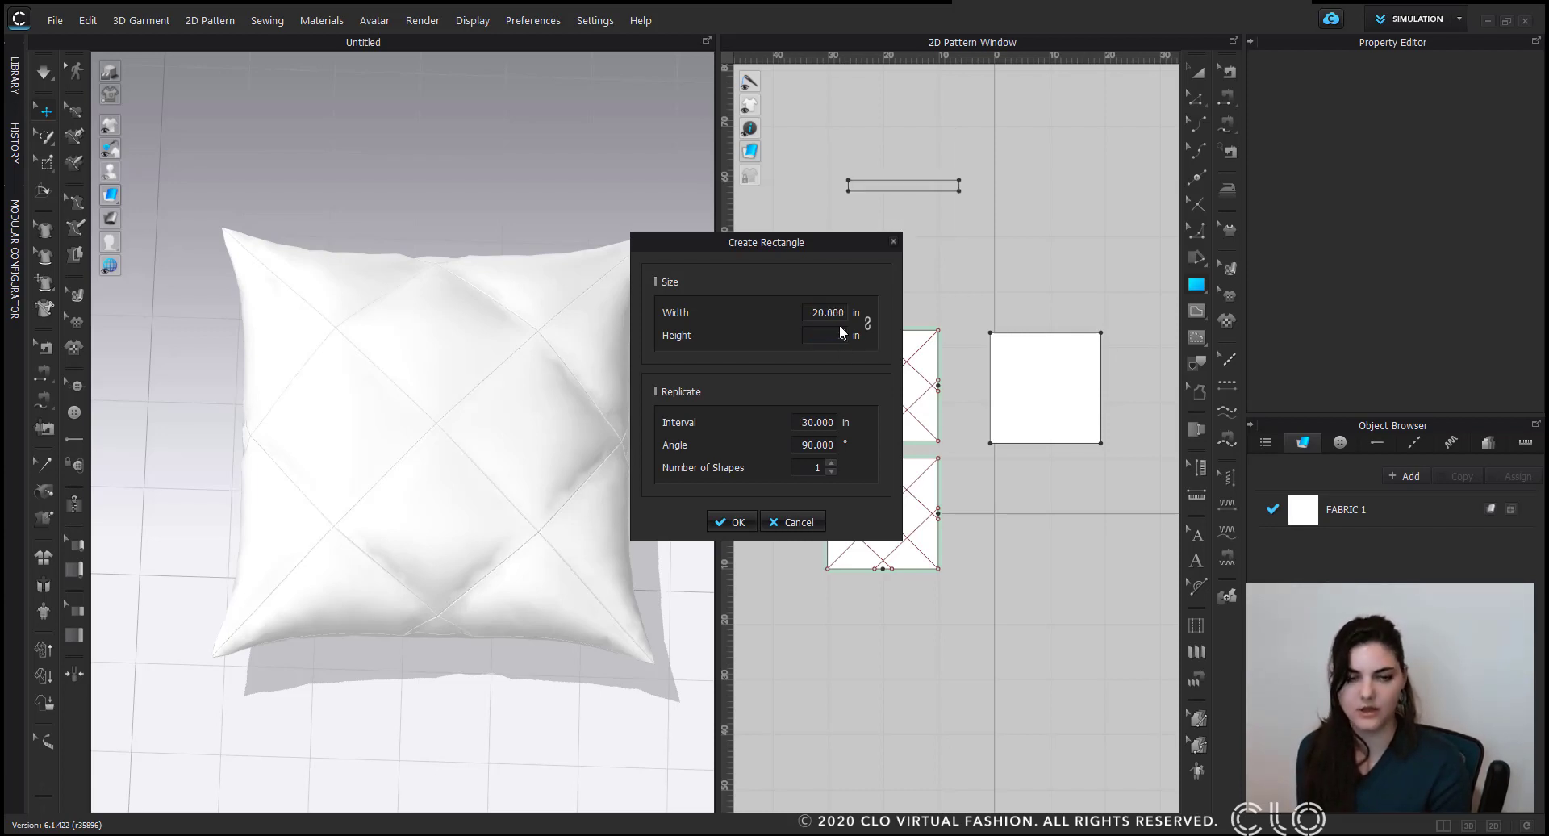
left_click(833, 464)
left_click(833, 464)
left_click(730, 522)
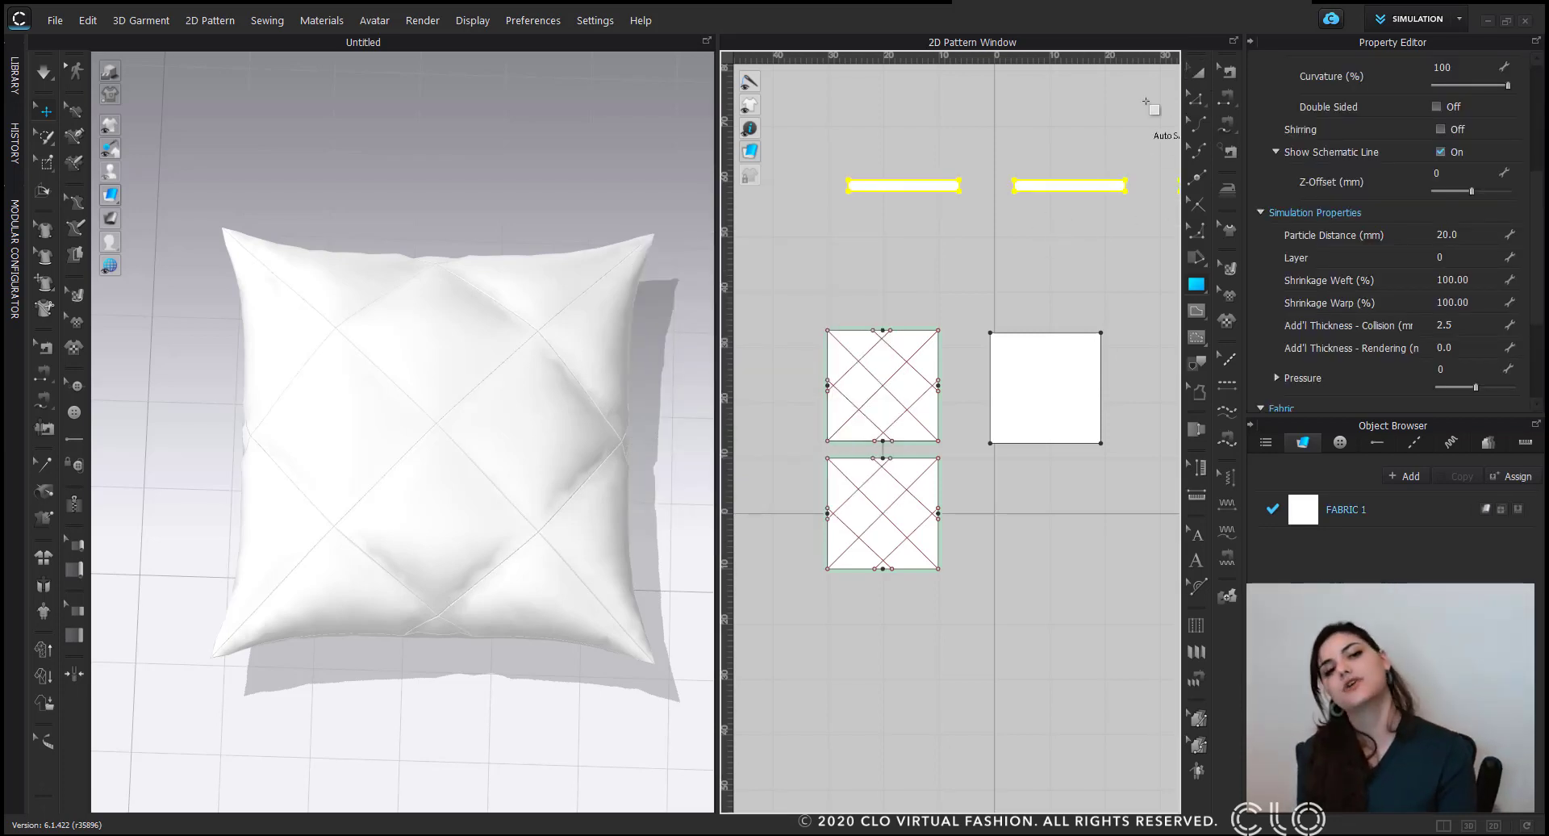
Move the row of four narrow strips down and to the left, closer above the squares.
left_click(1198, 75)
left_click_drag(913, 197, 778, 276)
scroll(931, 234, "down", 4)
left_click(933, 230)
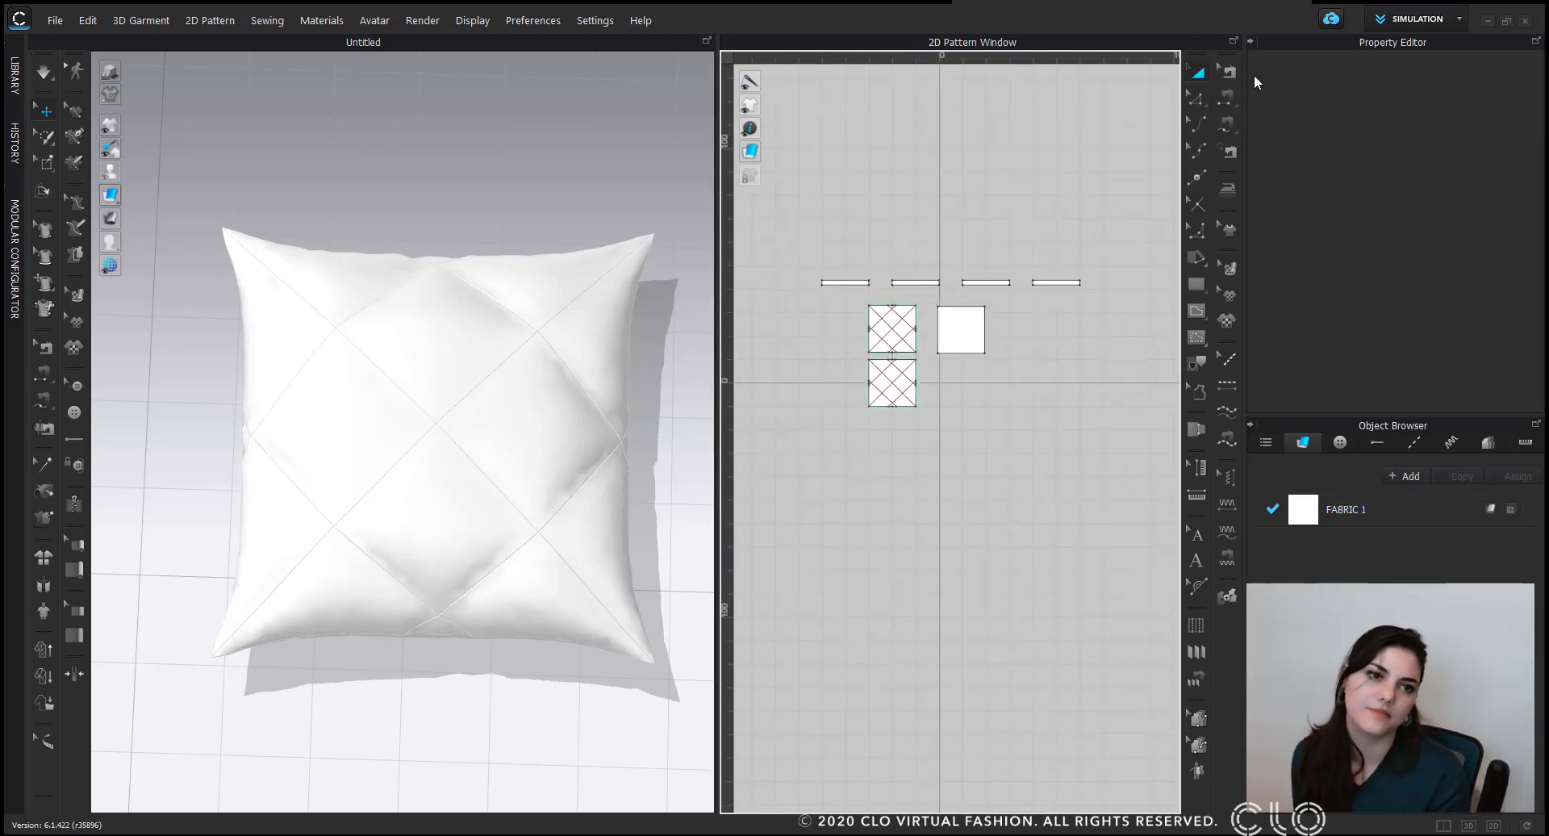
Free-sew the lower edges of the first and second strips to the top and right edges of the upper quilted square.
left_click(1227, 98)
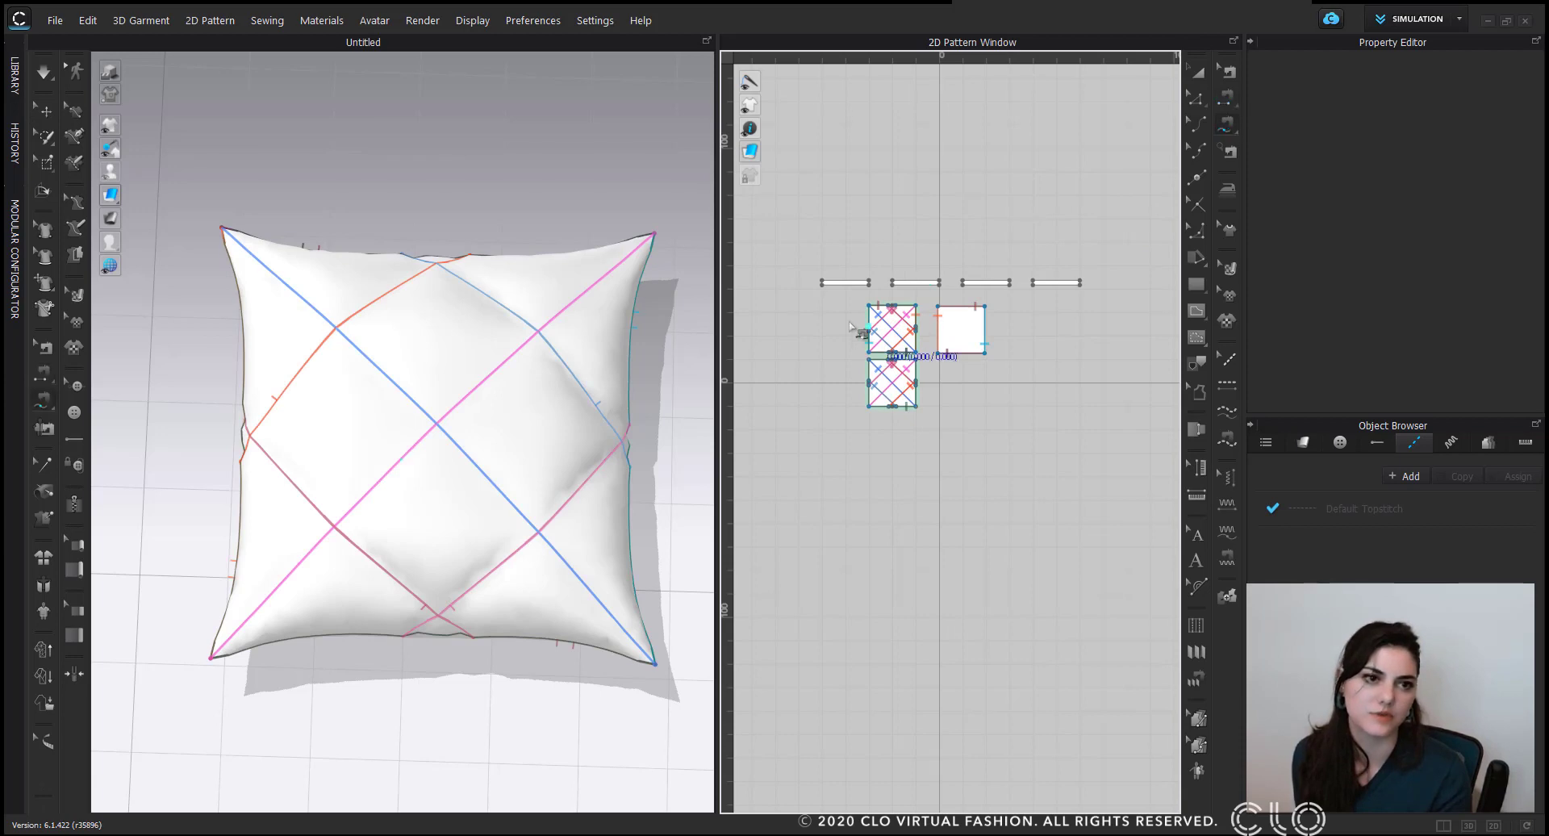
scroll(832, 301, "up", 3)
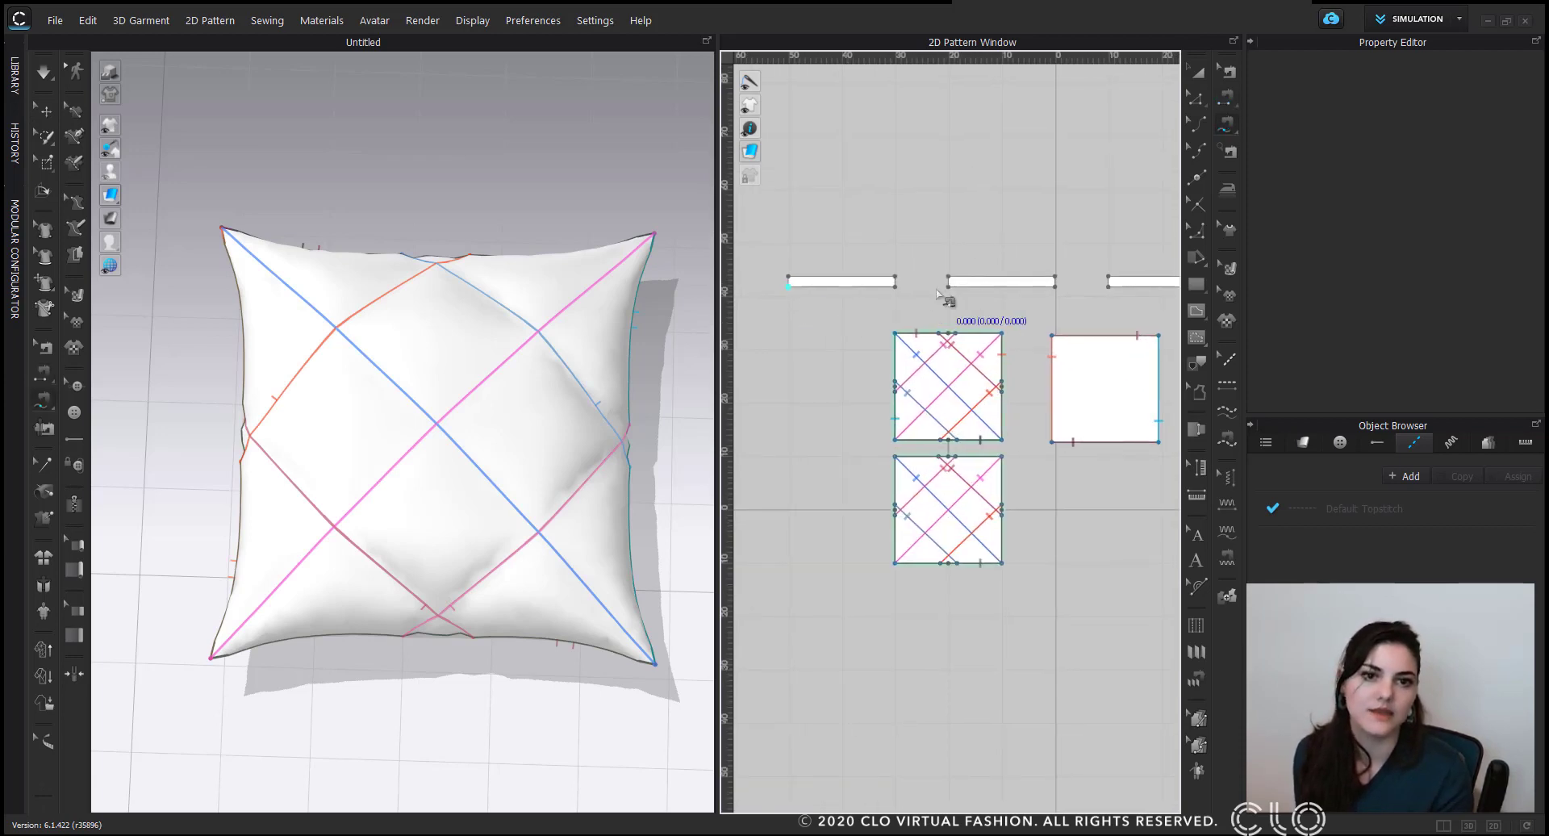
left_click(891, 285)
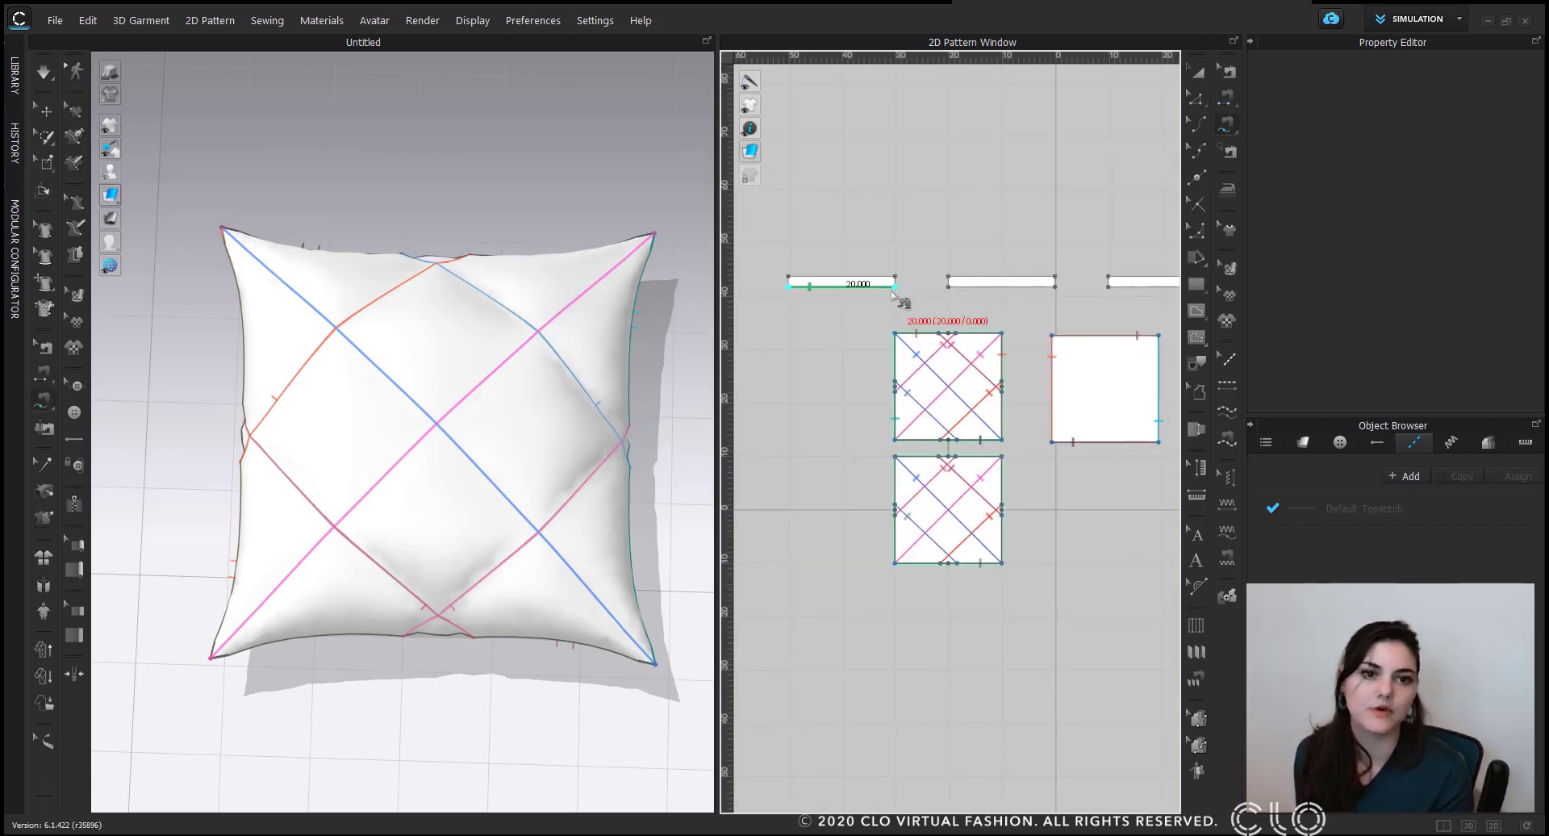
left_click(956, 294)
left_click(1049, 287)
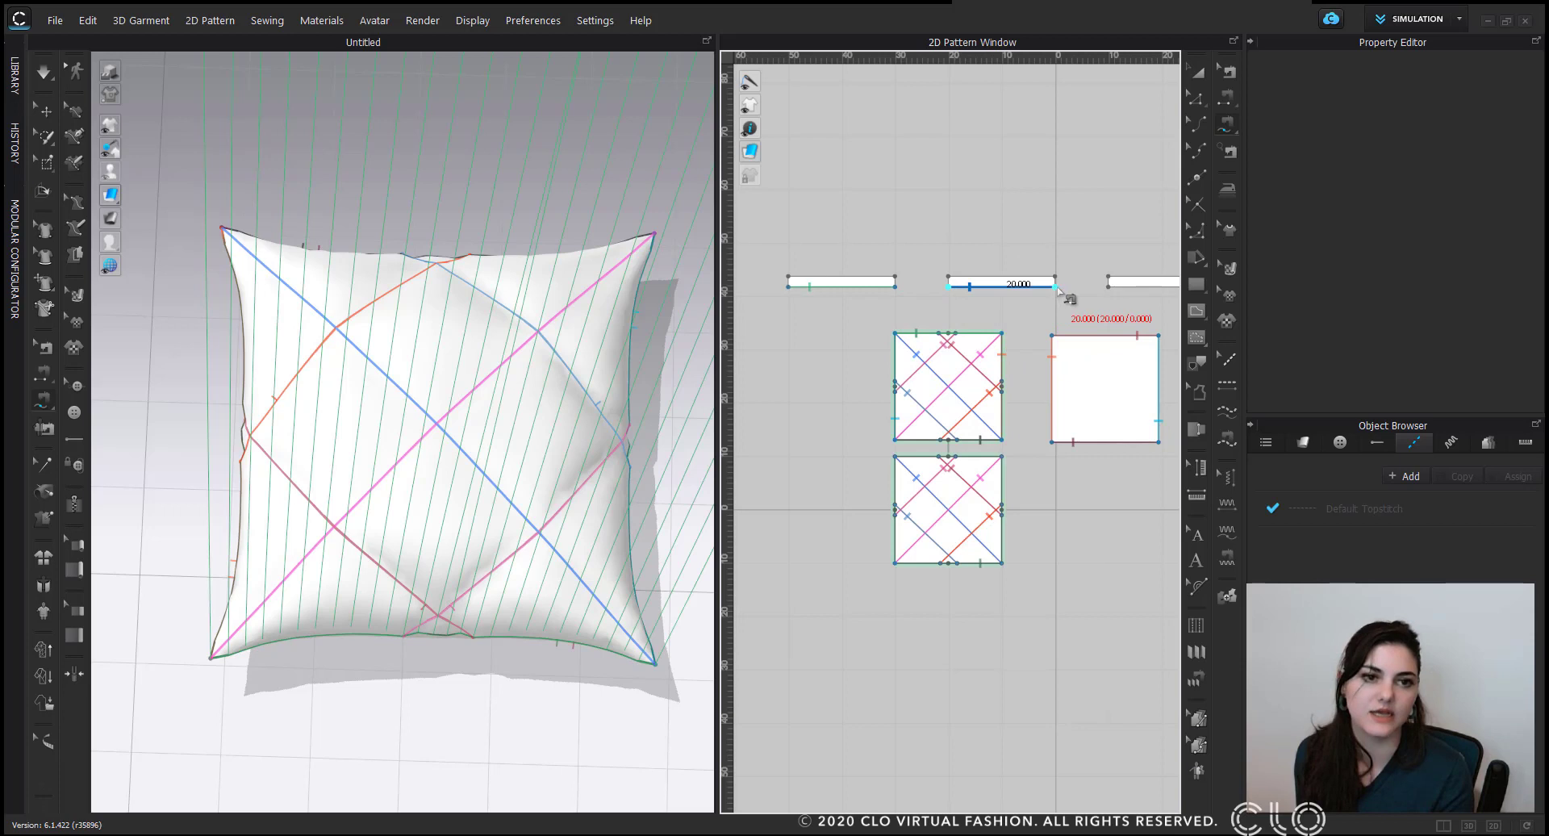
left_click(1003, 337)
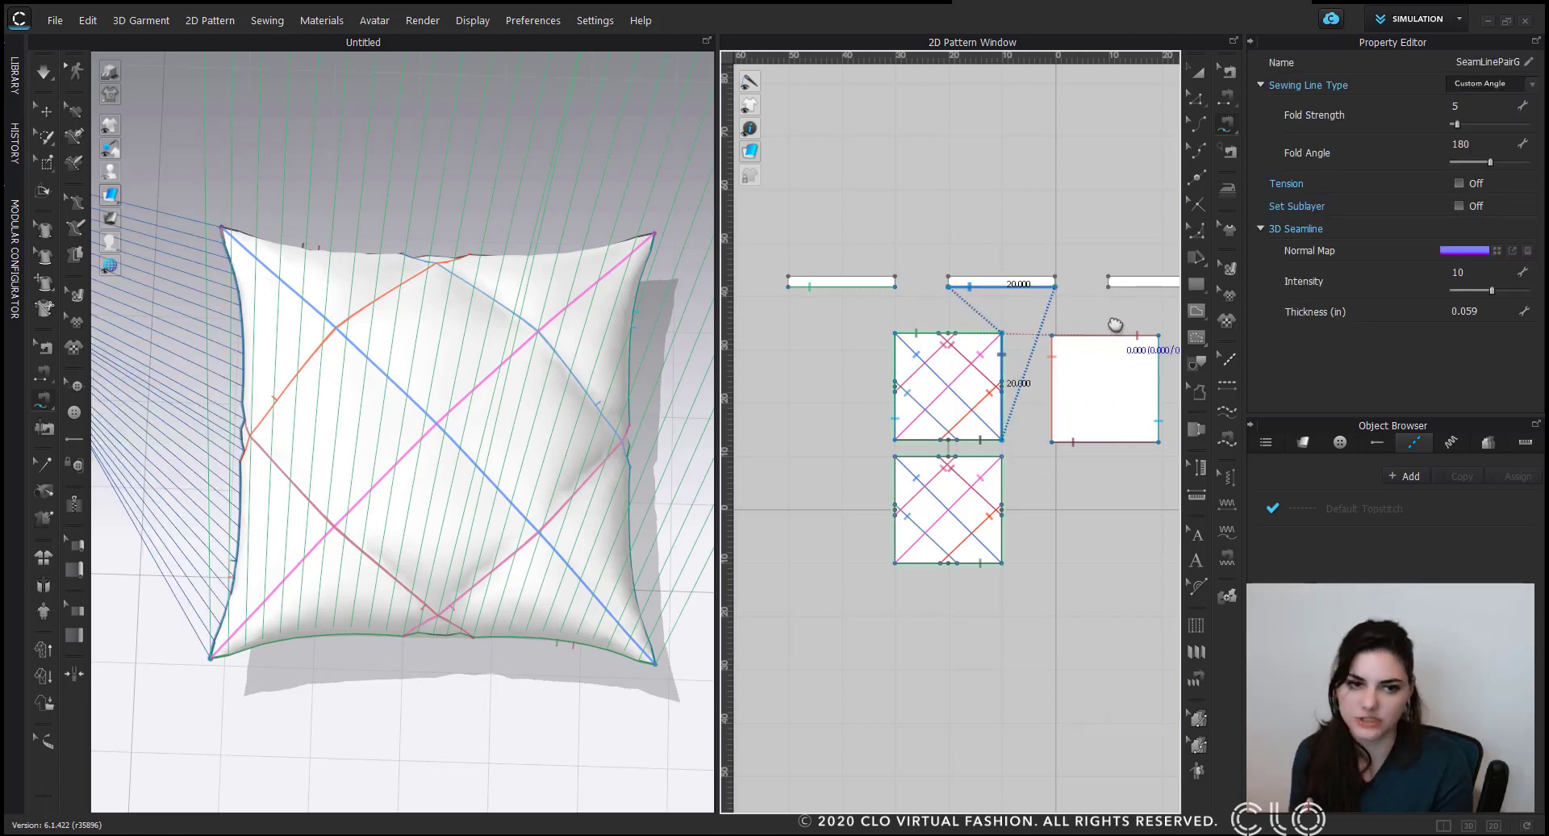
Free-sew the third strip's lower edge to the bottom edge of the upper quilted square.
middle_click_drag(1113, 321, 1068, 329)
left_click(1064, 293)
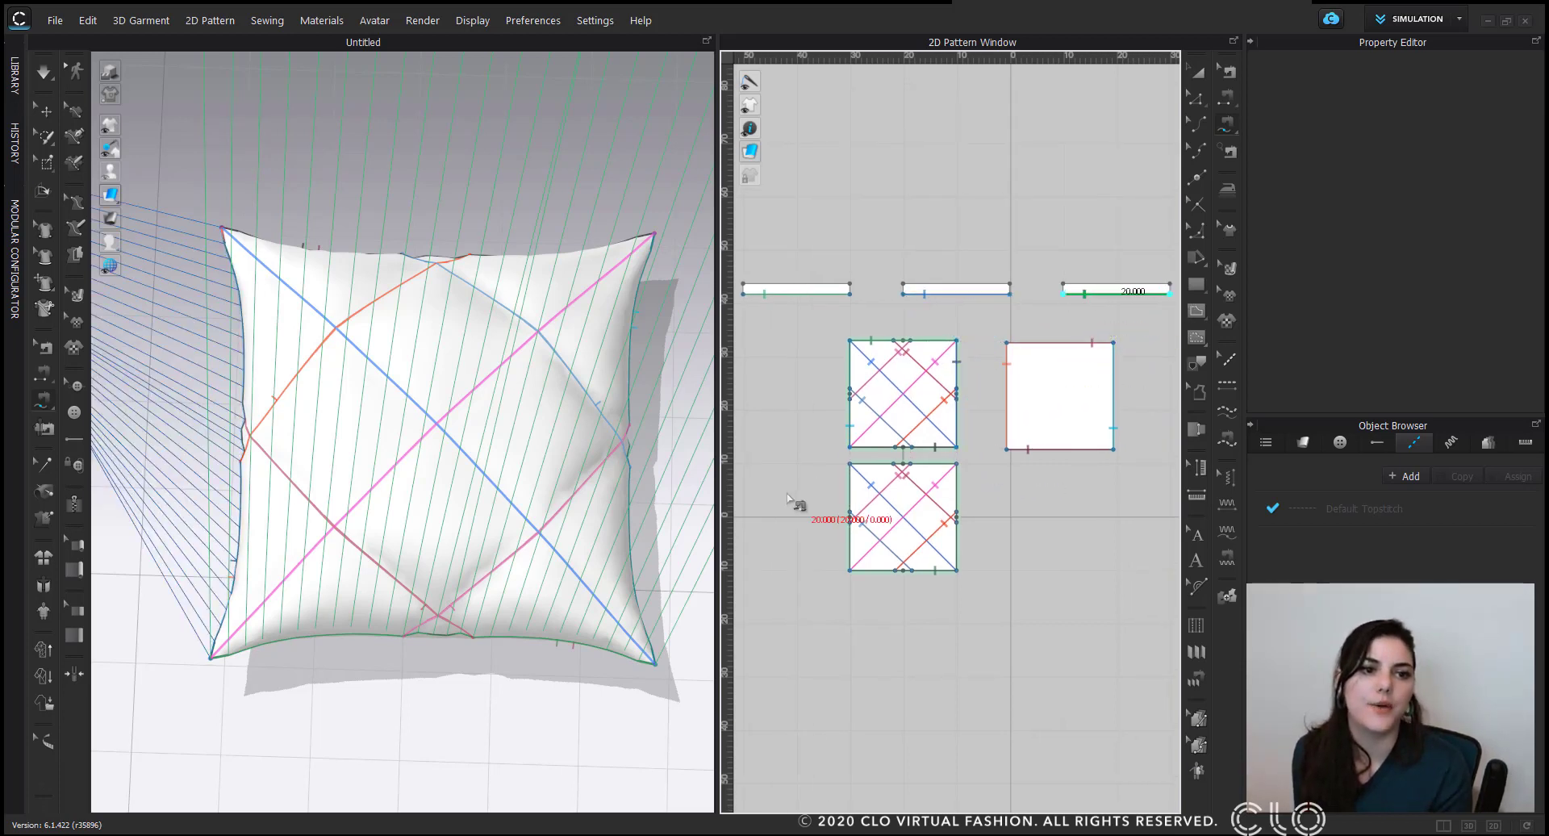
left_click(970, 447)
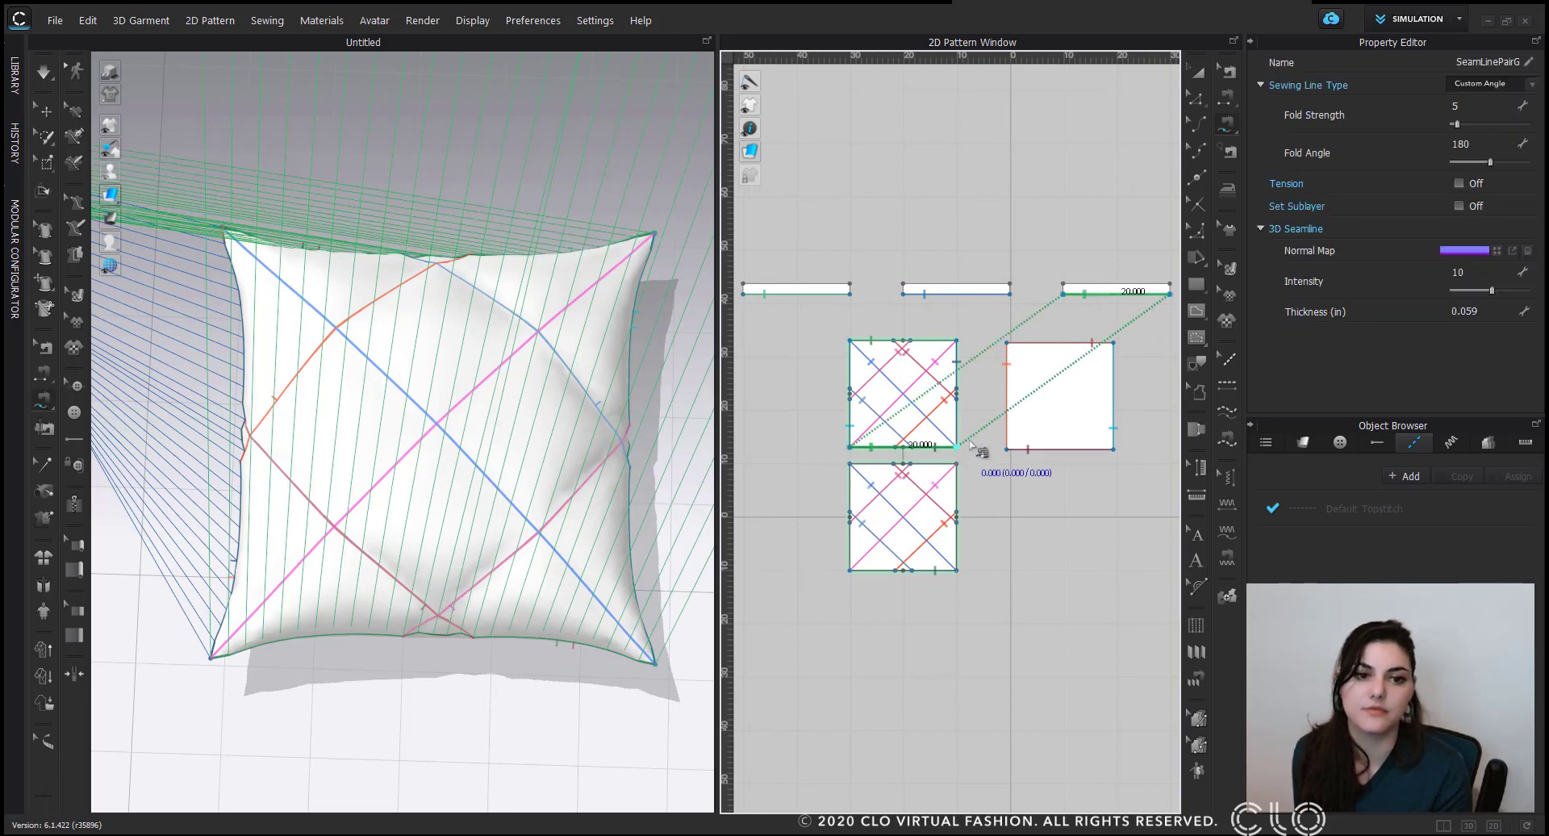
Free-sew the fourth strip's lower edge to the left edge of the upper quilted square.
scroll(1121, 301, "down", 3)
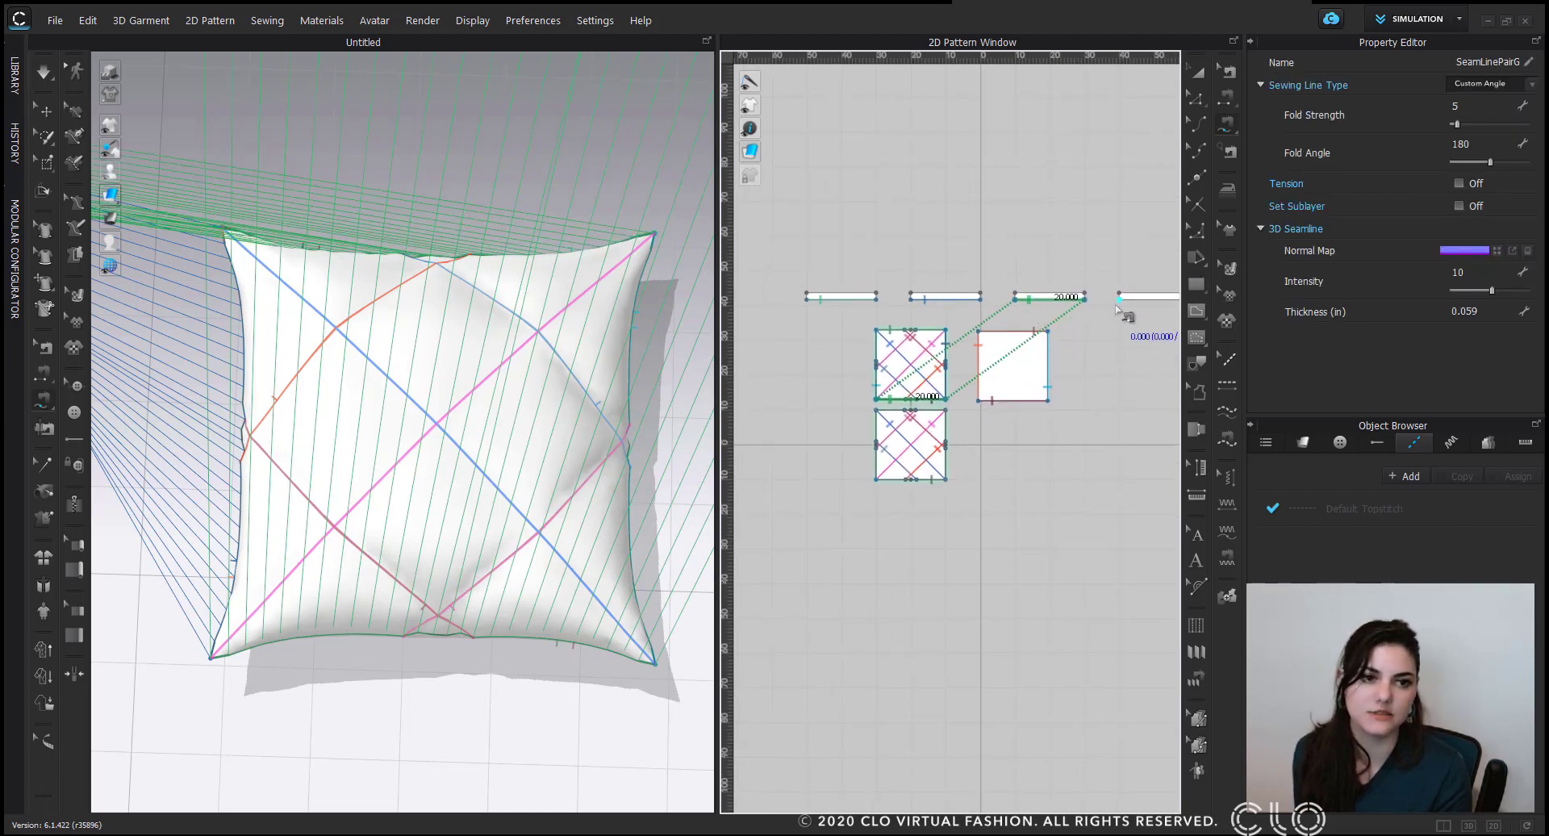
left_click(1117, 304)
middle_click_drag(1097, 314, 1028, 320)
middle_click_drag(925, 345, 987, 337)
left_click(873, 347)
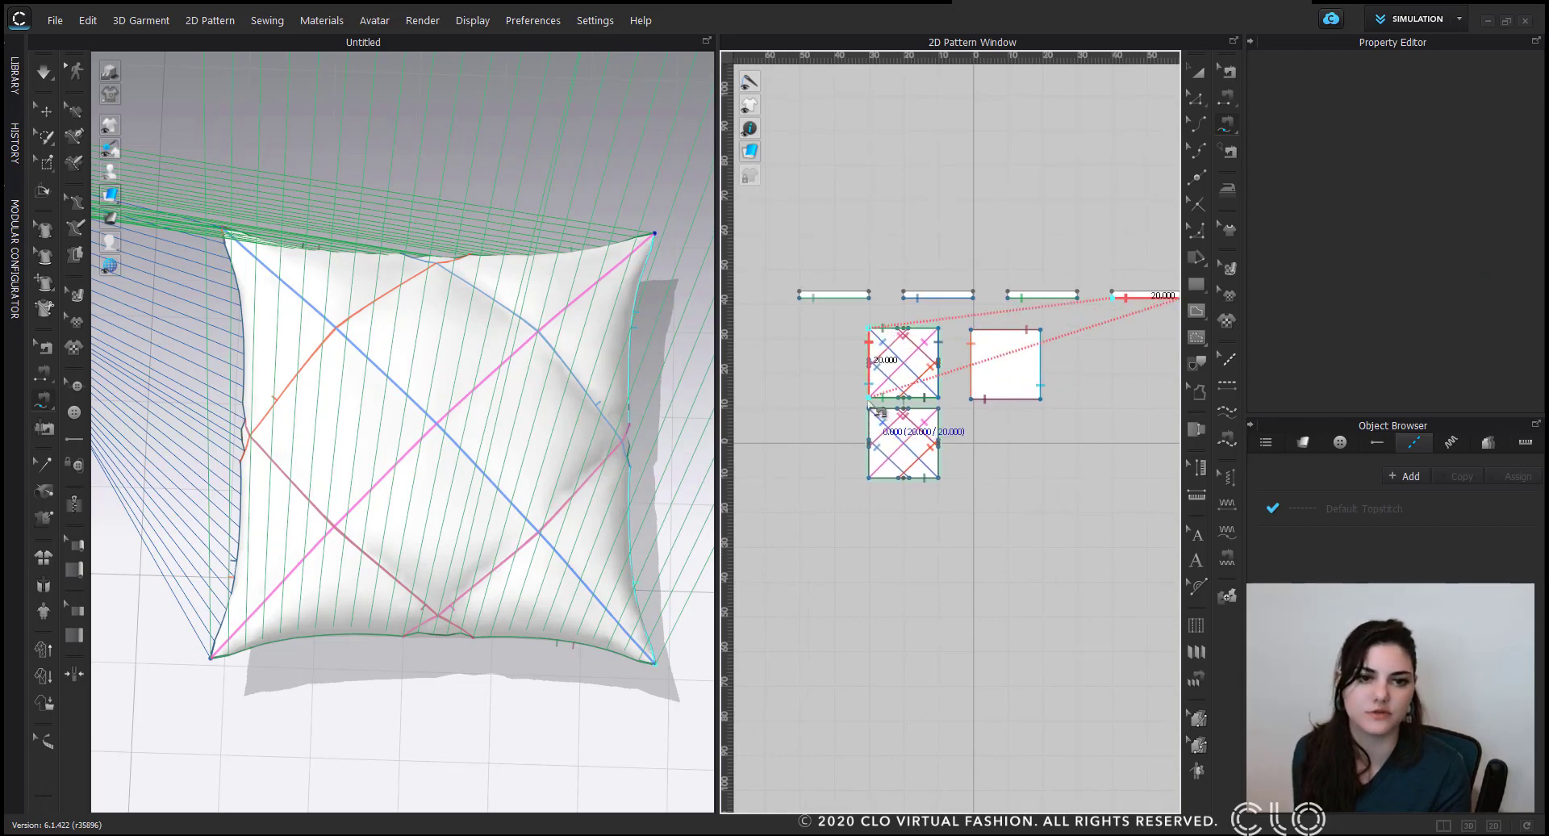
left_click(870, 401)
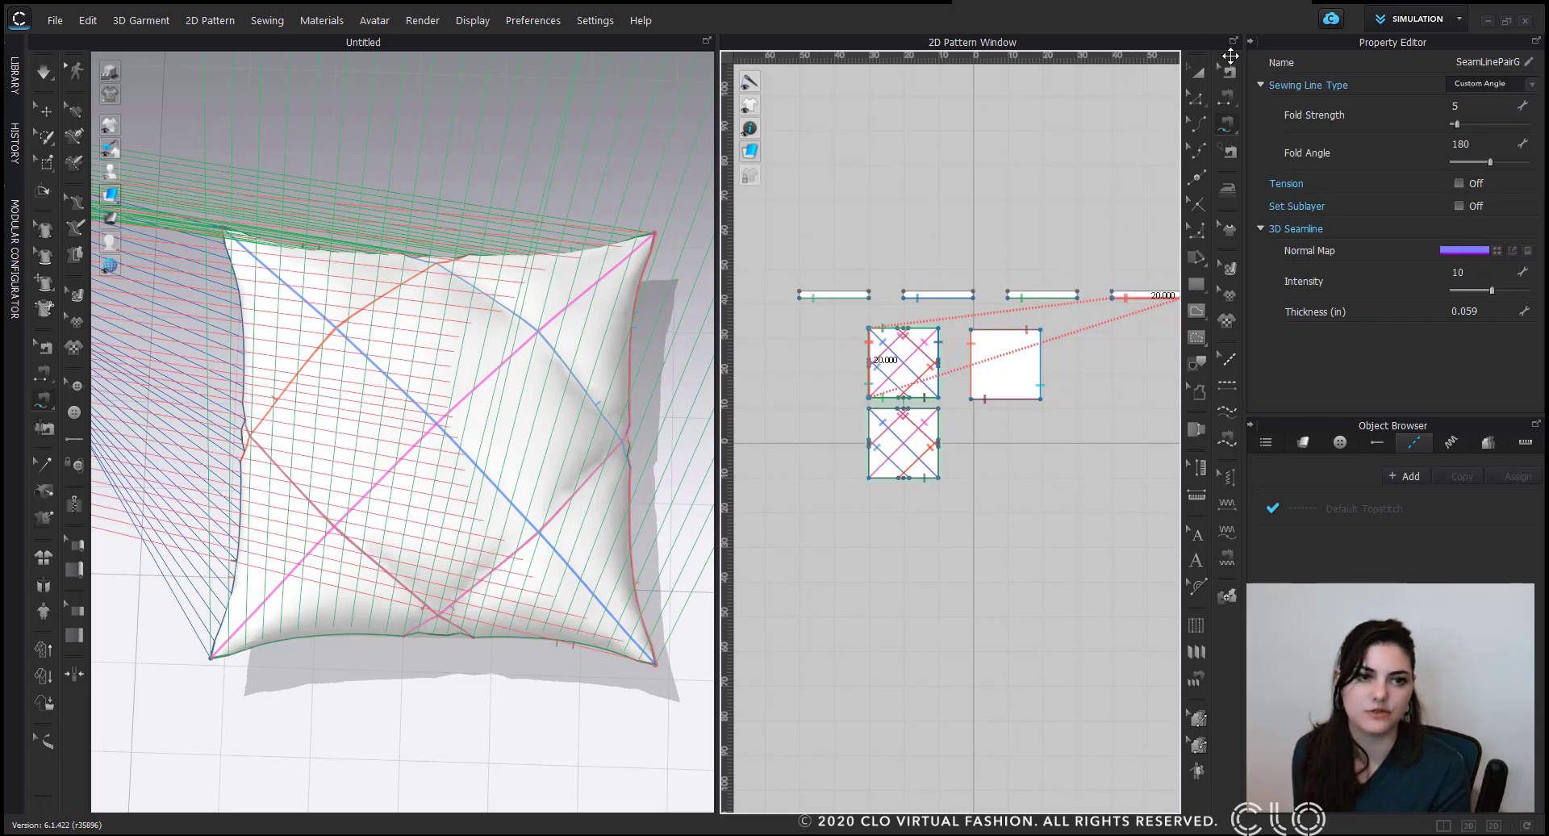
Select all four narrow strips and place them around the pillow in 3D with Superimpose (Side).
key("z")
left_click(1141, 295)
left_click(1049, 294, "shift")
left_click(960, 294, "shift")
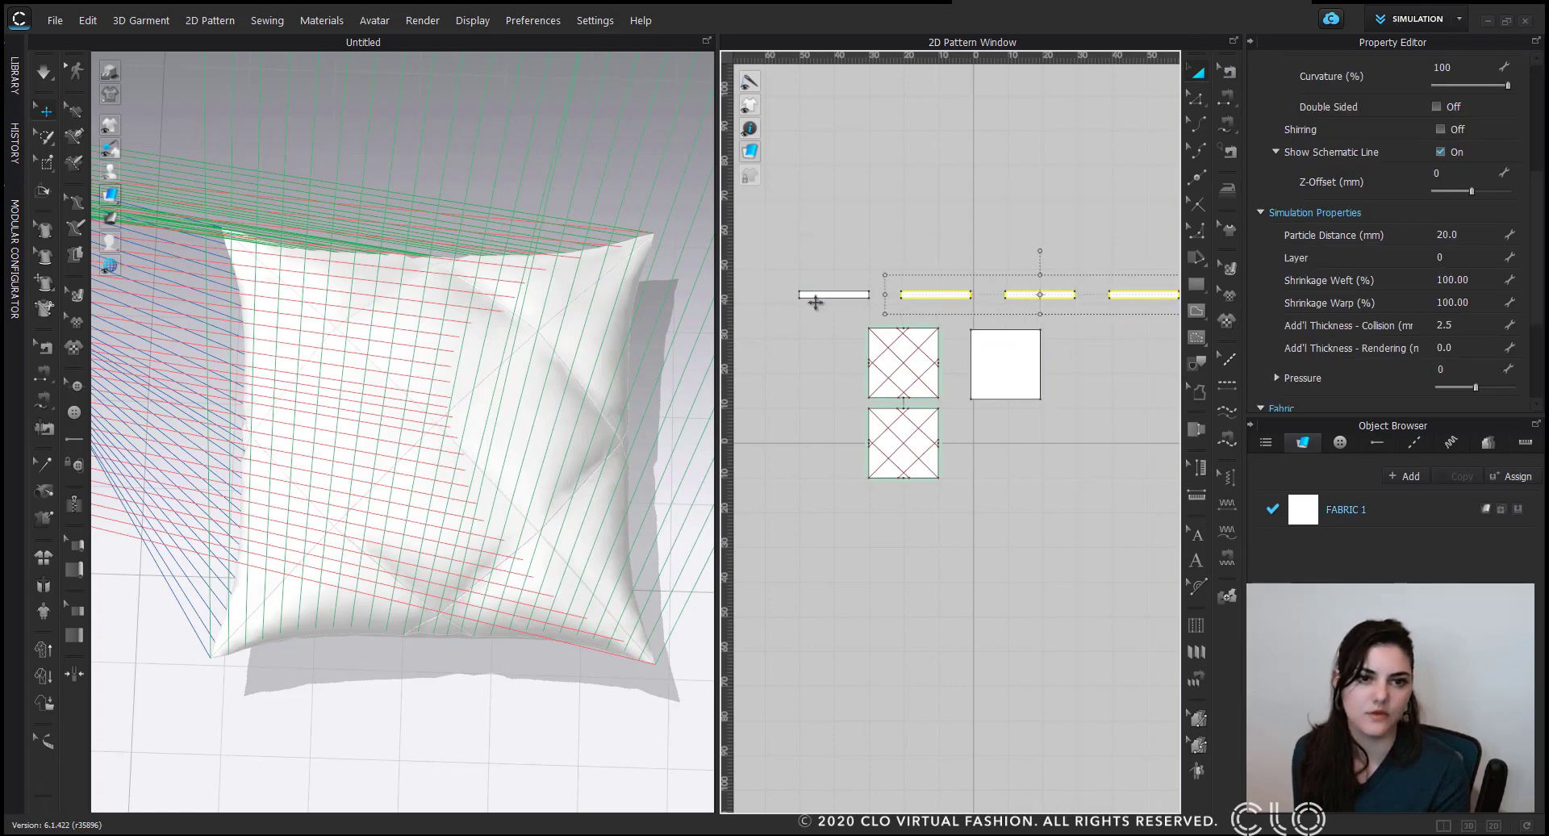
left_click(871, 296, "shift")
scroll(478, 401, "up", 3)
right_click_drag(472, 400, 453, 353)
scroll(454, 356, "up", 4)
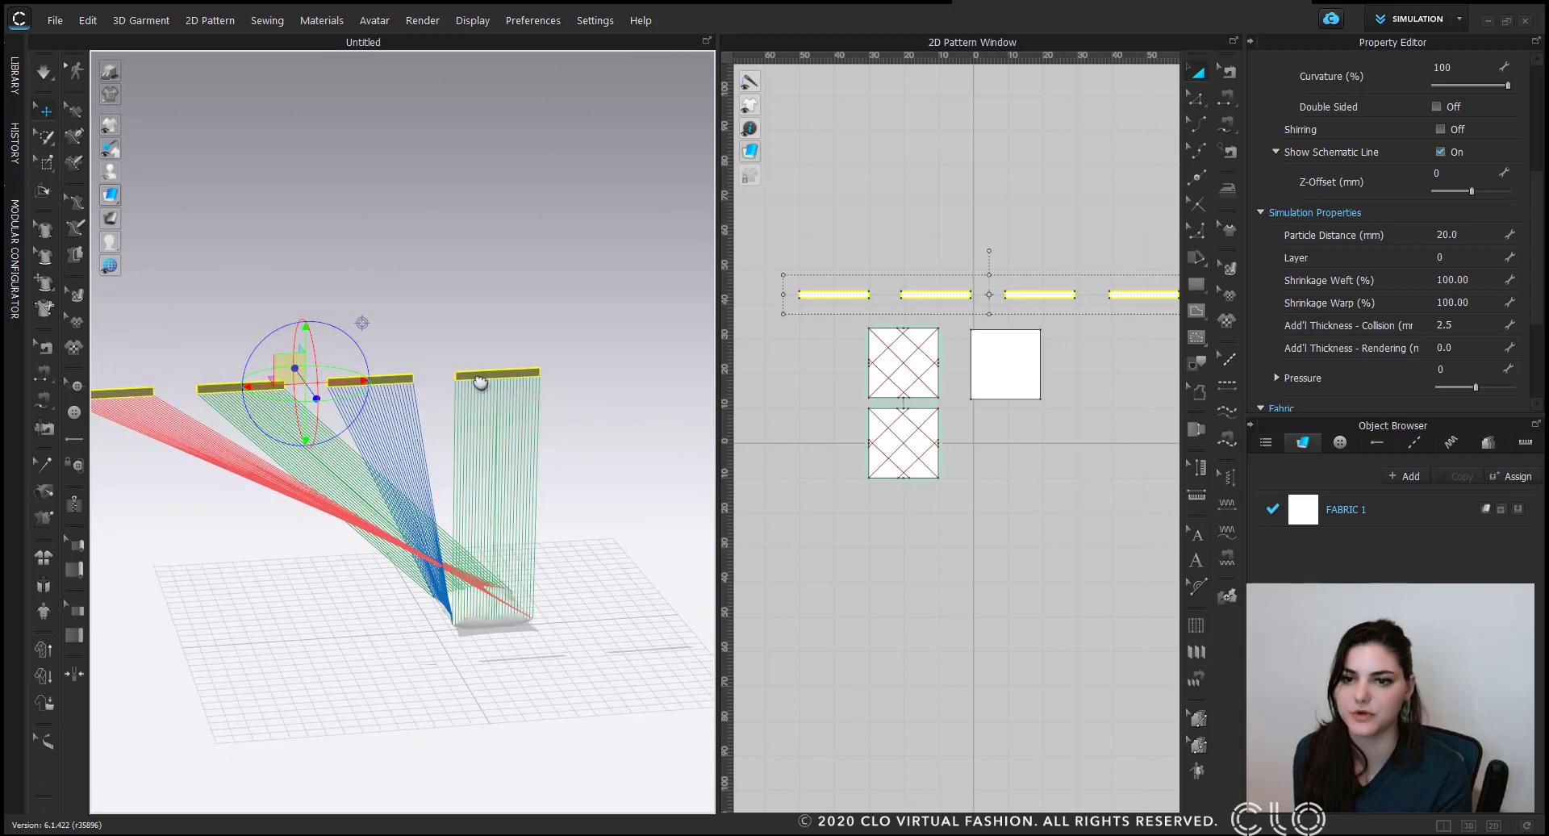
middle_click_drag(477, 377, 460, 379)
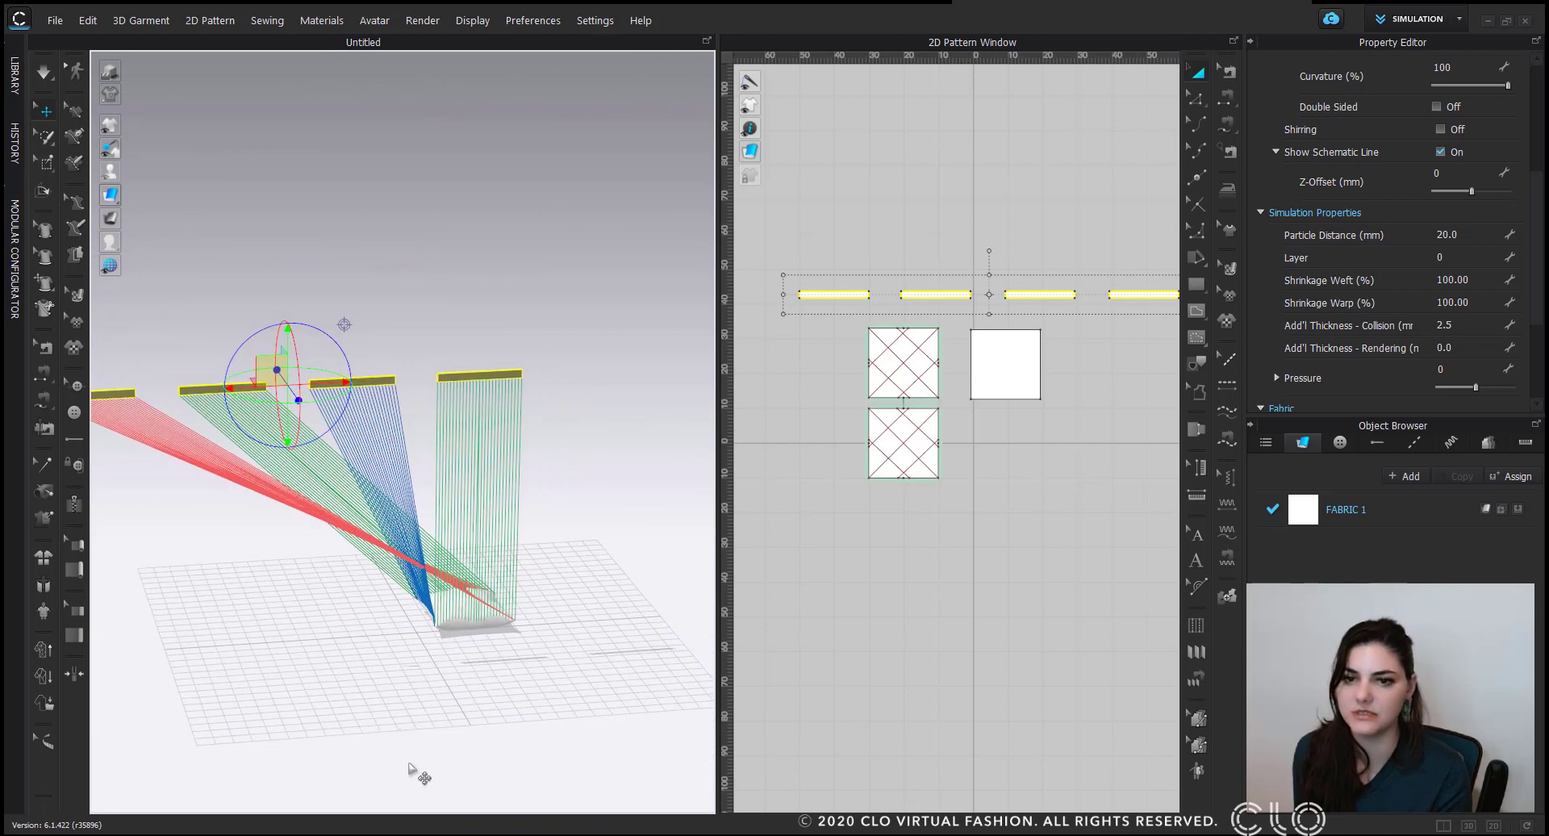
right_click(481, 377)
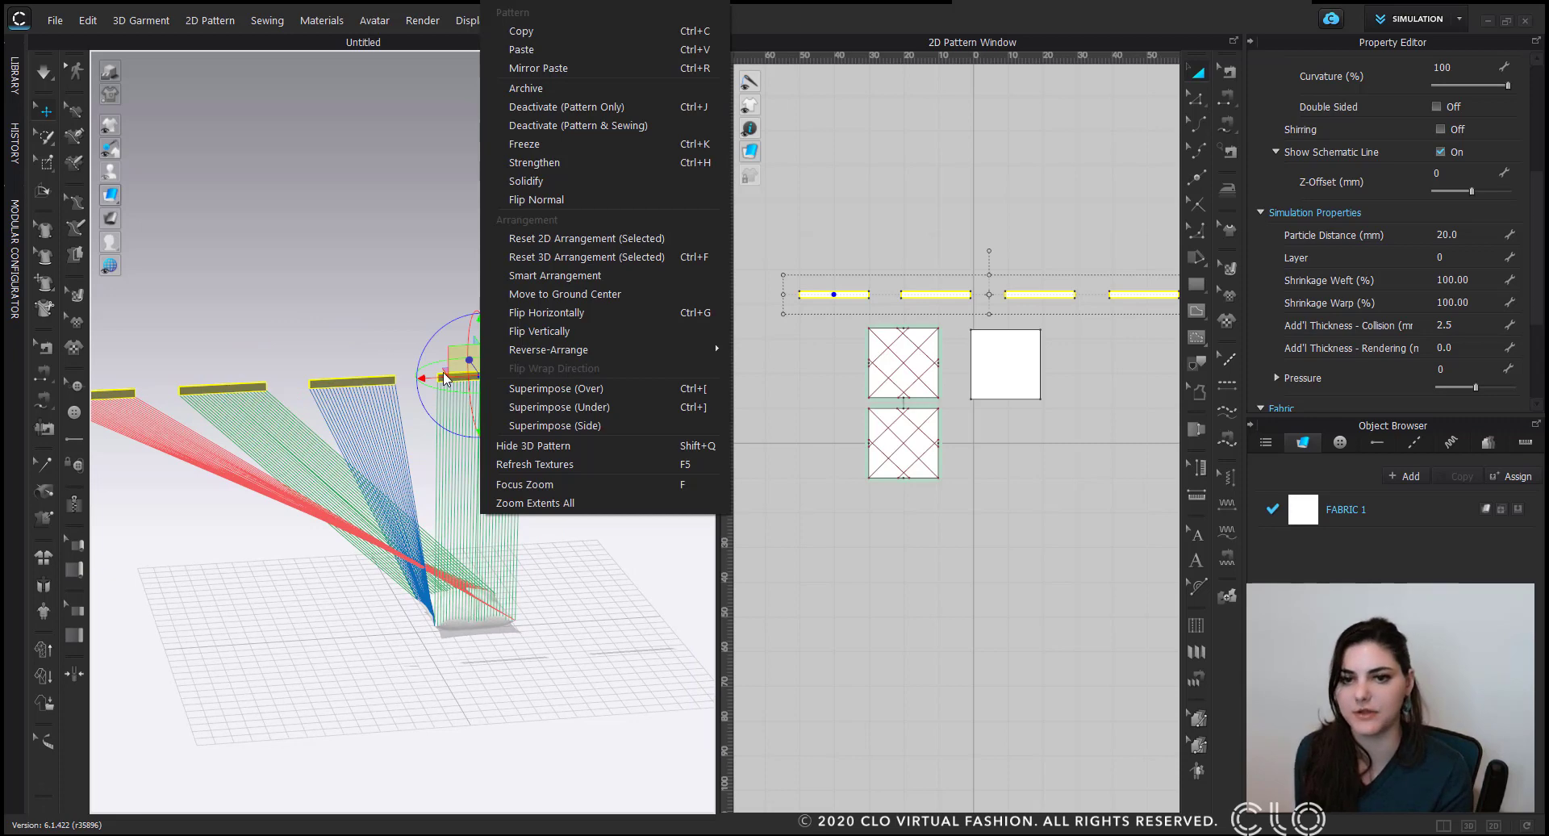
left_click(611, 426)
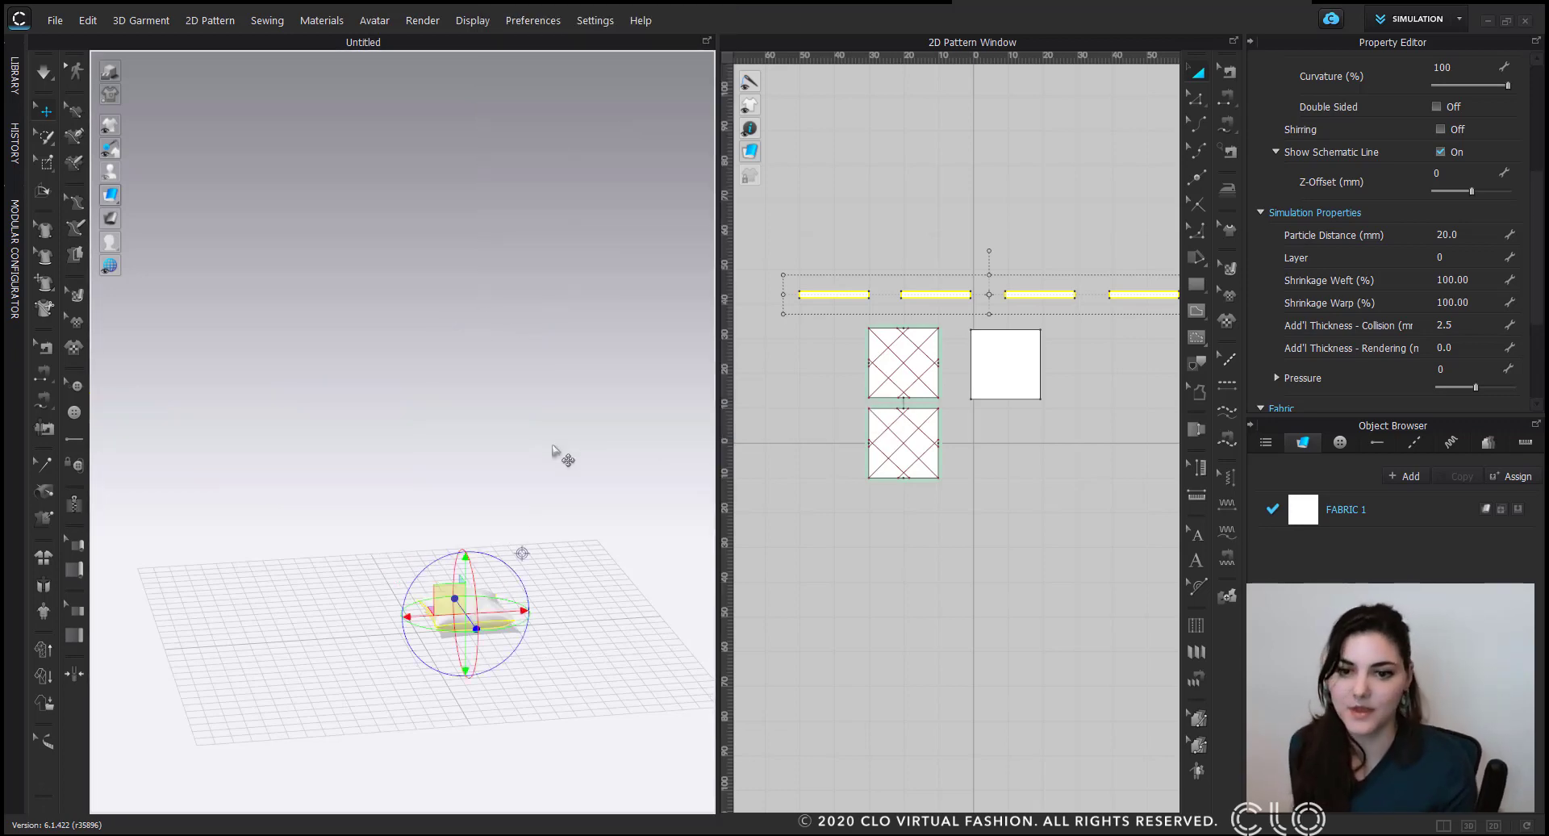
Set the simulation layer of the four selected side strips to 1.
middle_click_drag(506, 611, 424, 419)
scroll(452, 332, "up", 4)
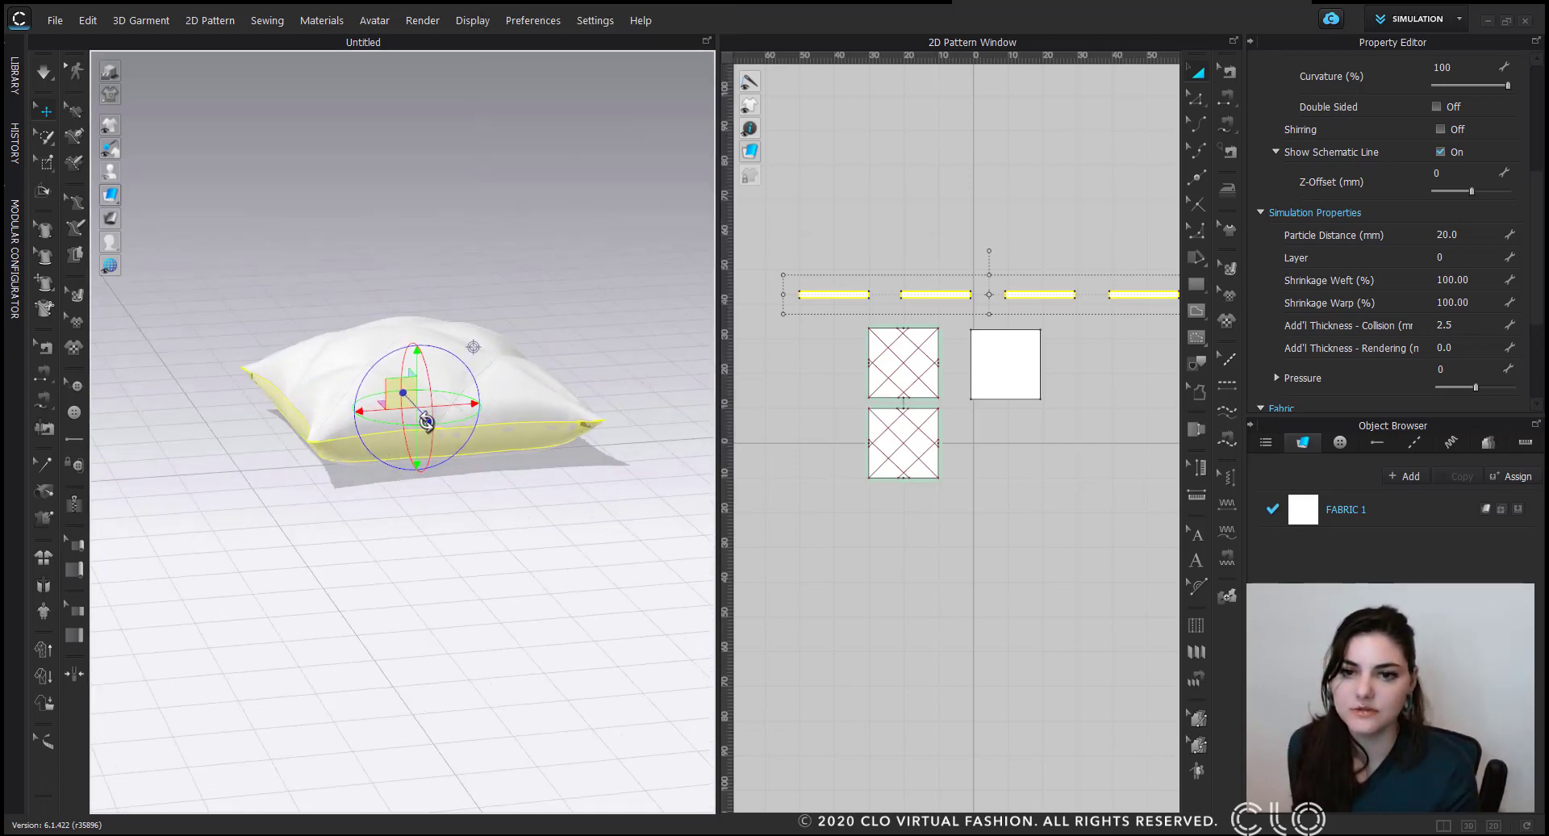
right_click_drag(423, 420, 527, 397)
right_click_drag(580, 448, 343, 480)
right_click_drag(381, 424, 660, 413)
mouse_move(419, 458)
right_mouse_down()
mouse_move(536, 449)
mouse_move(346, 474)
mouse_move(426, 466)
right_mouse_up()
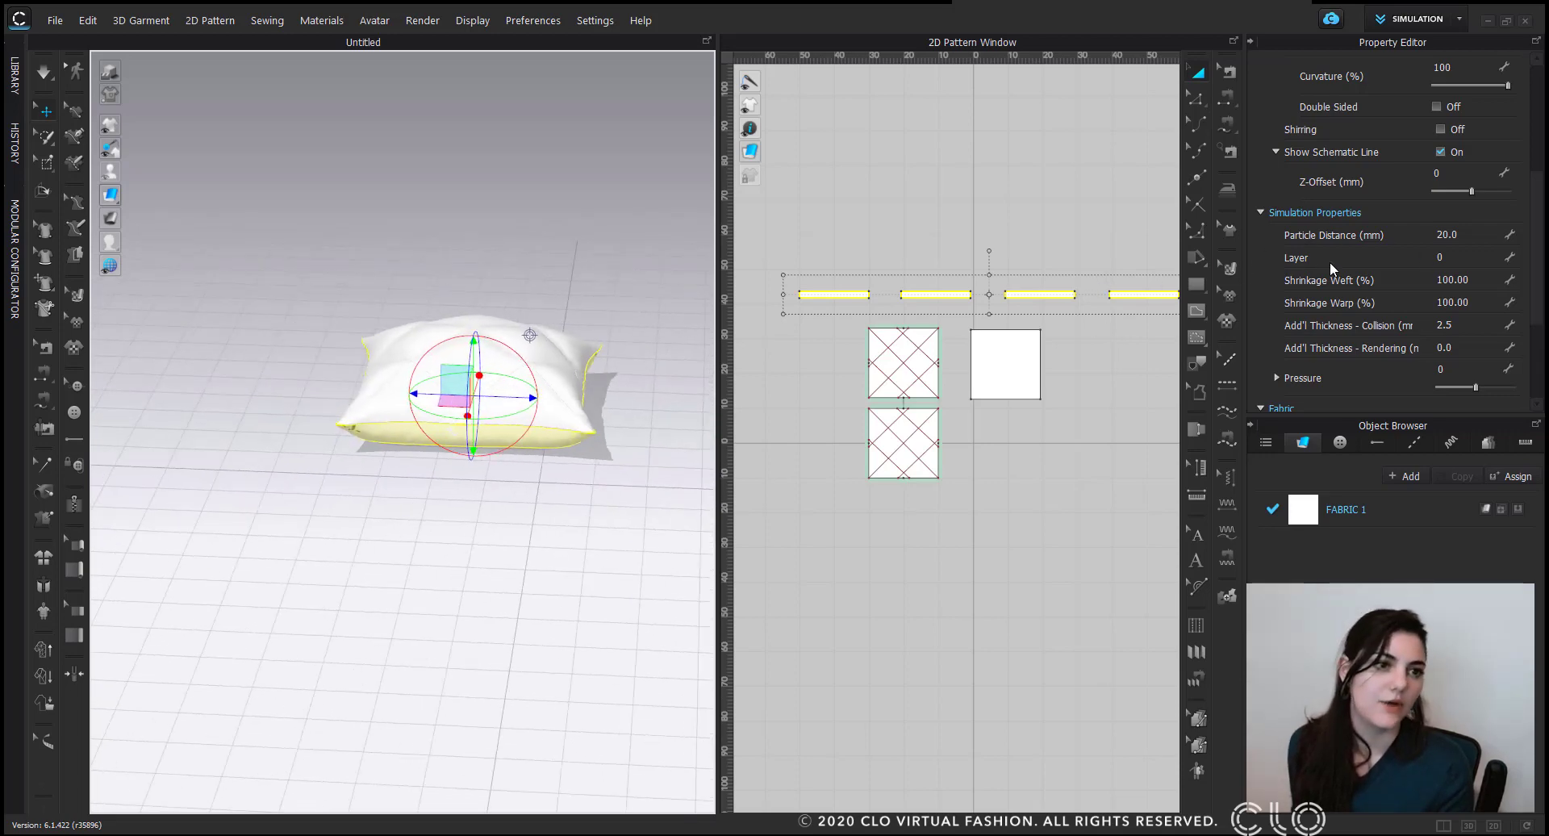
left_click(1448, 257)
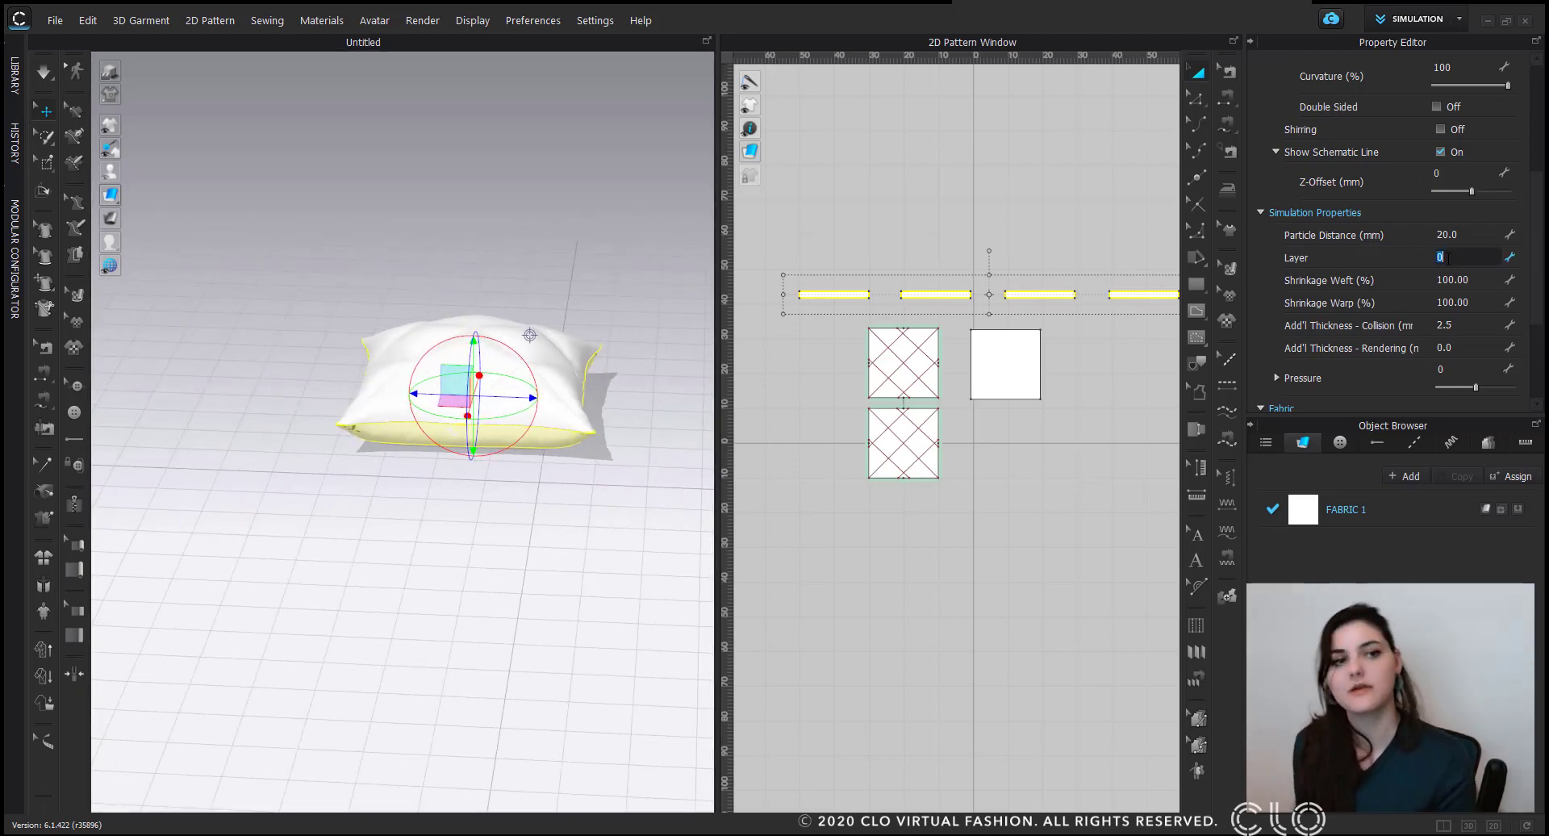
left_click(952, 234)
Try simulating the pillow while pulling on a side strip, and undo the resulting deformation.
mouse_move(643, 318)
right_mouse_down()
mouse_move(639, 380)
mouse_move(633, 322)
right_mouse_up()
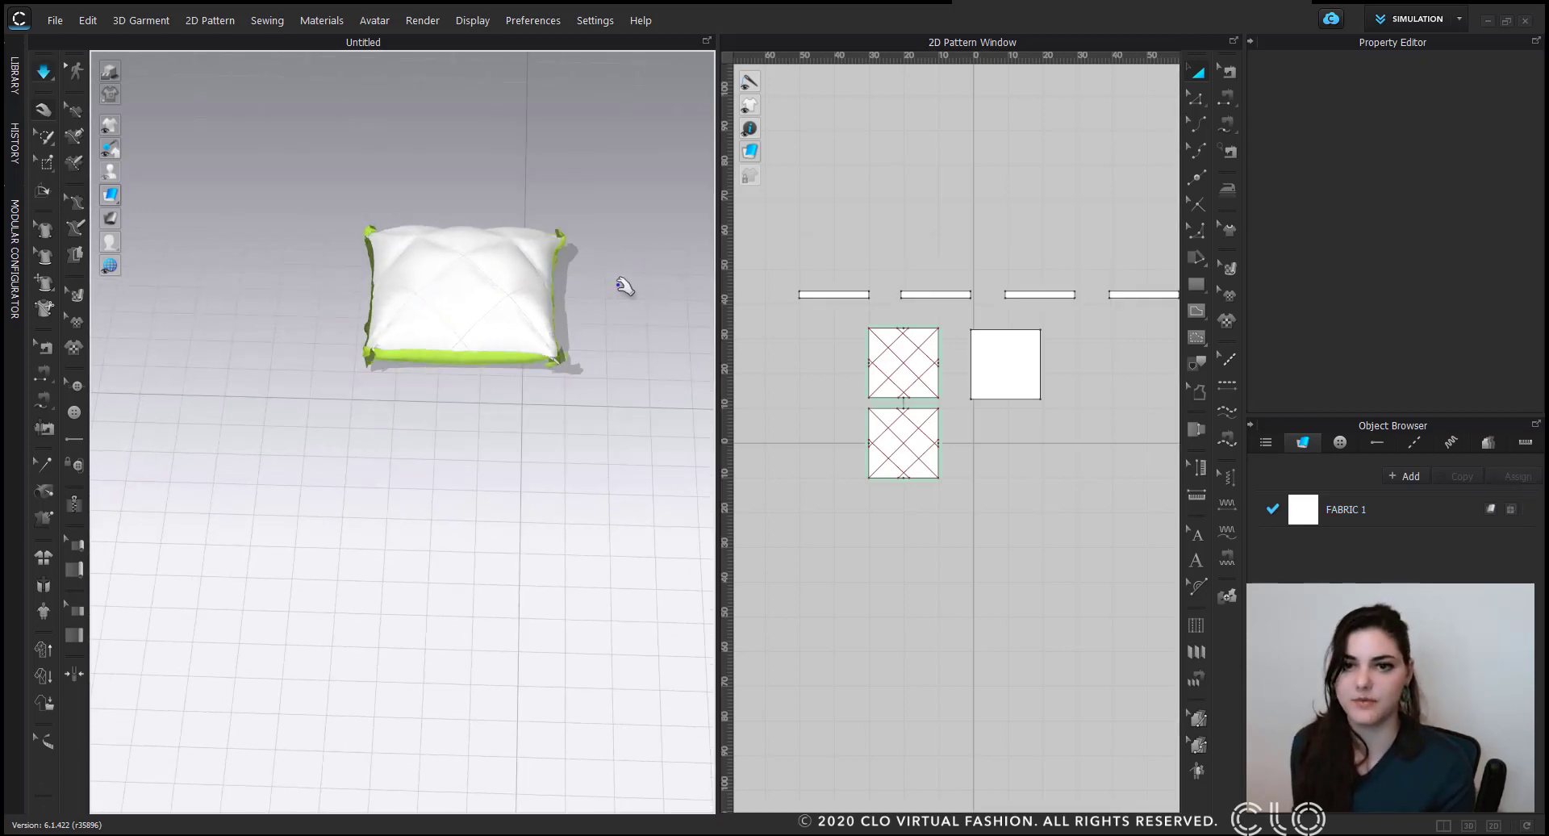
left_click_drag(554, 355, 564, 311)
right_click_drag(564, 311, 535, 392)
key("space")
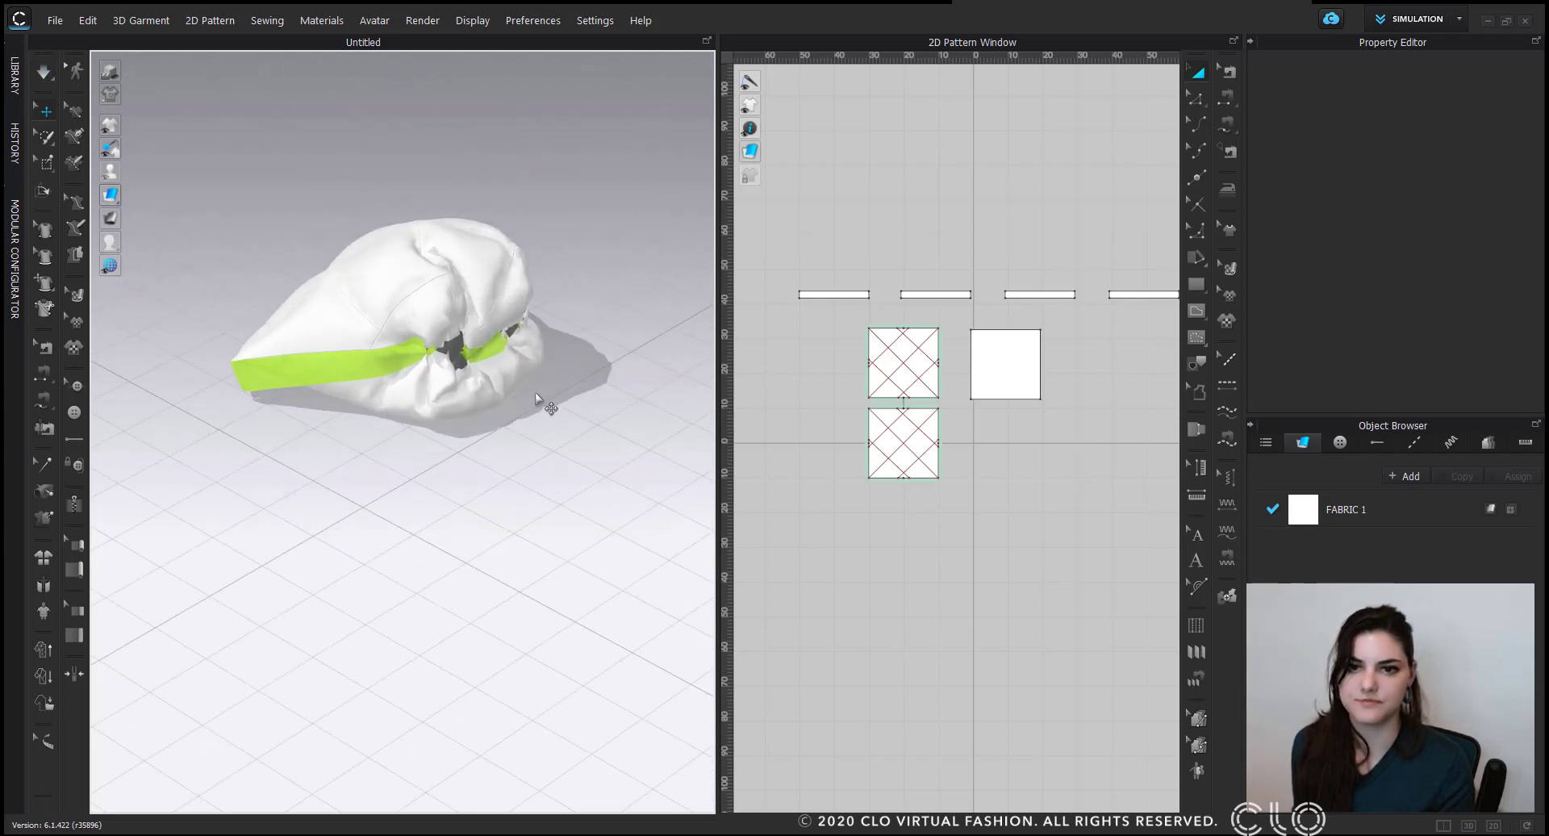
key("ctrl+z")
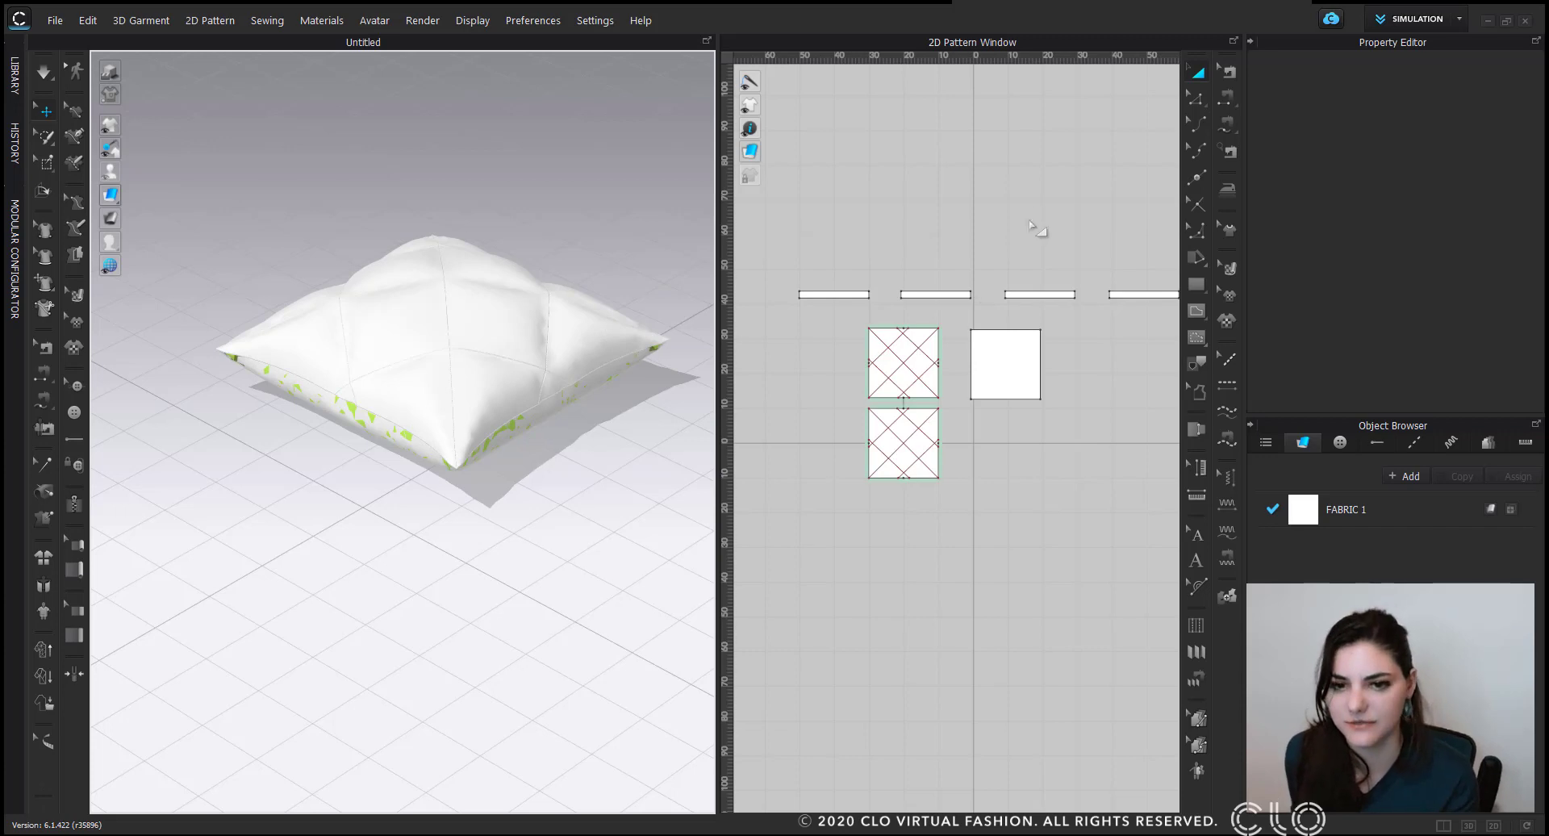
Move each of the four side strips outward, away from its edge of the pillow in the 3D view.
left_click(936, 294)
left_click(1036, 294)
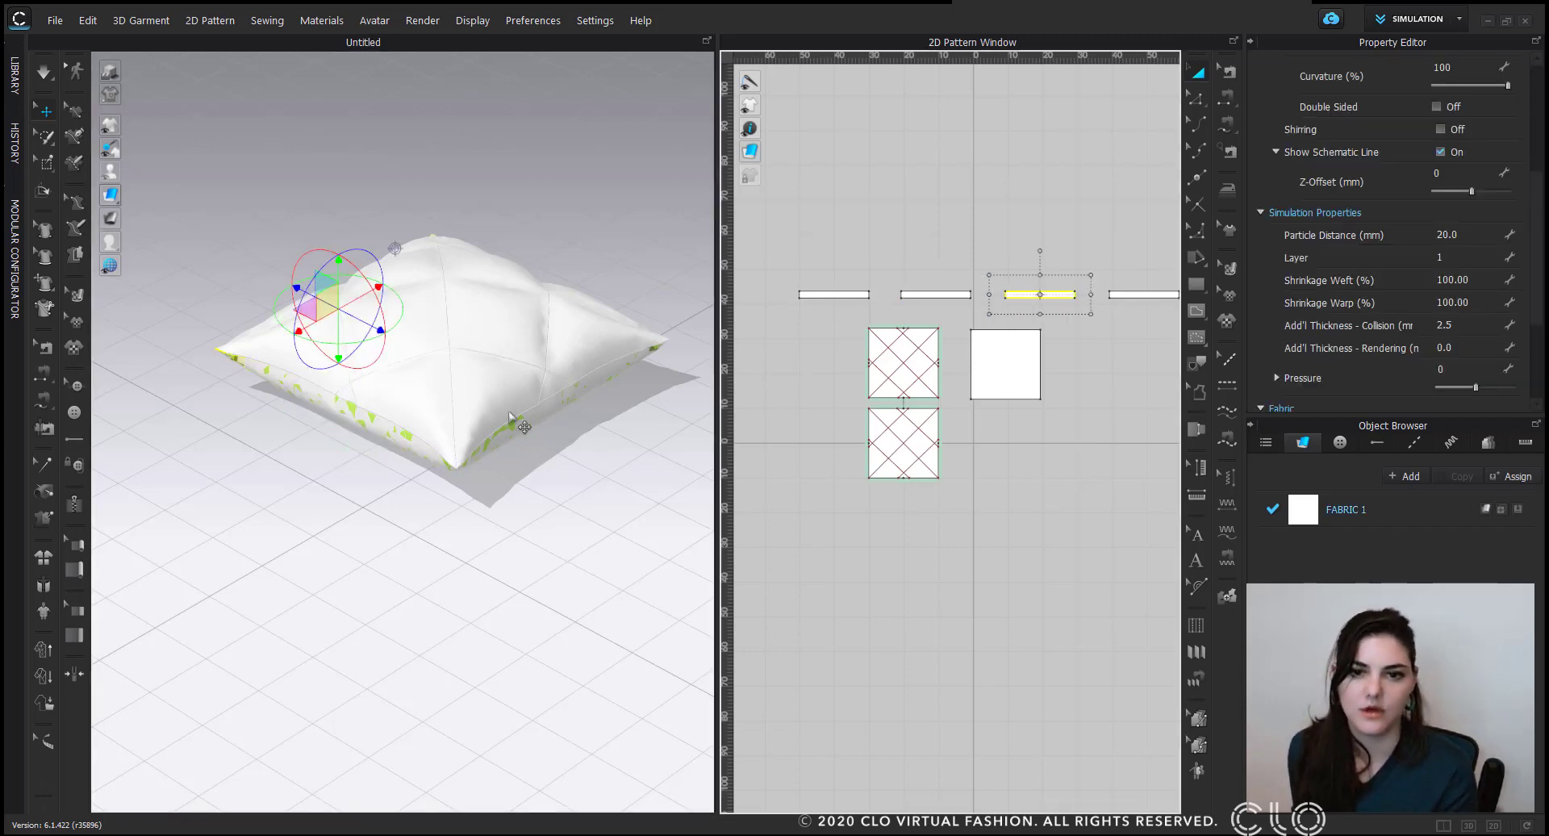
left_click_drag(360, 324, 336, 305)
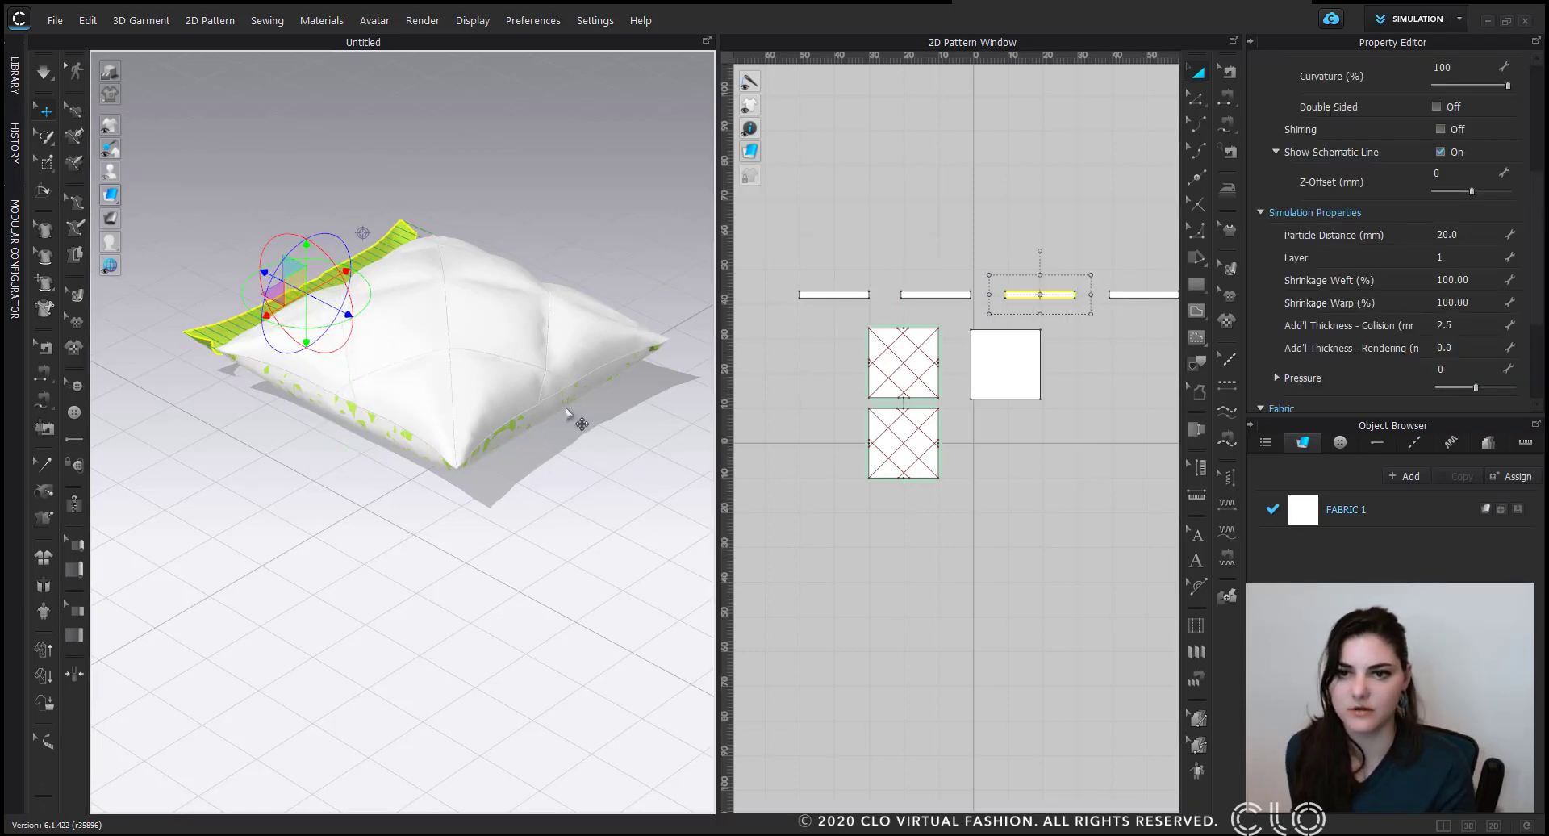
left_click(1138, 295)
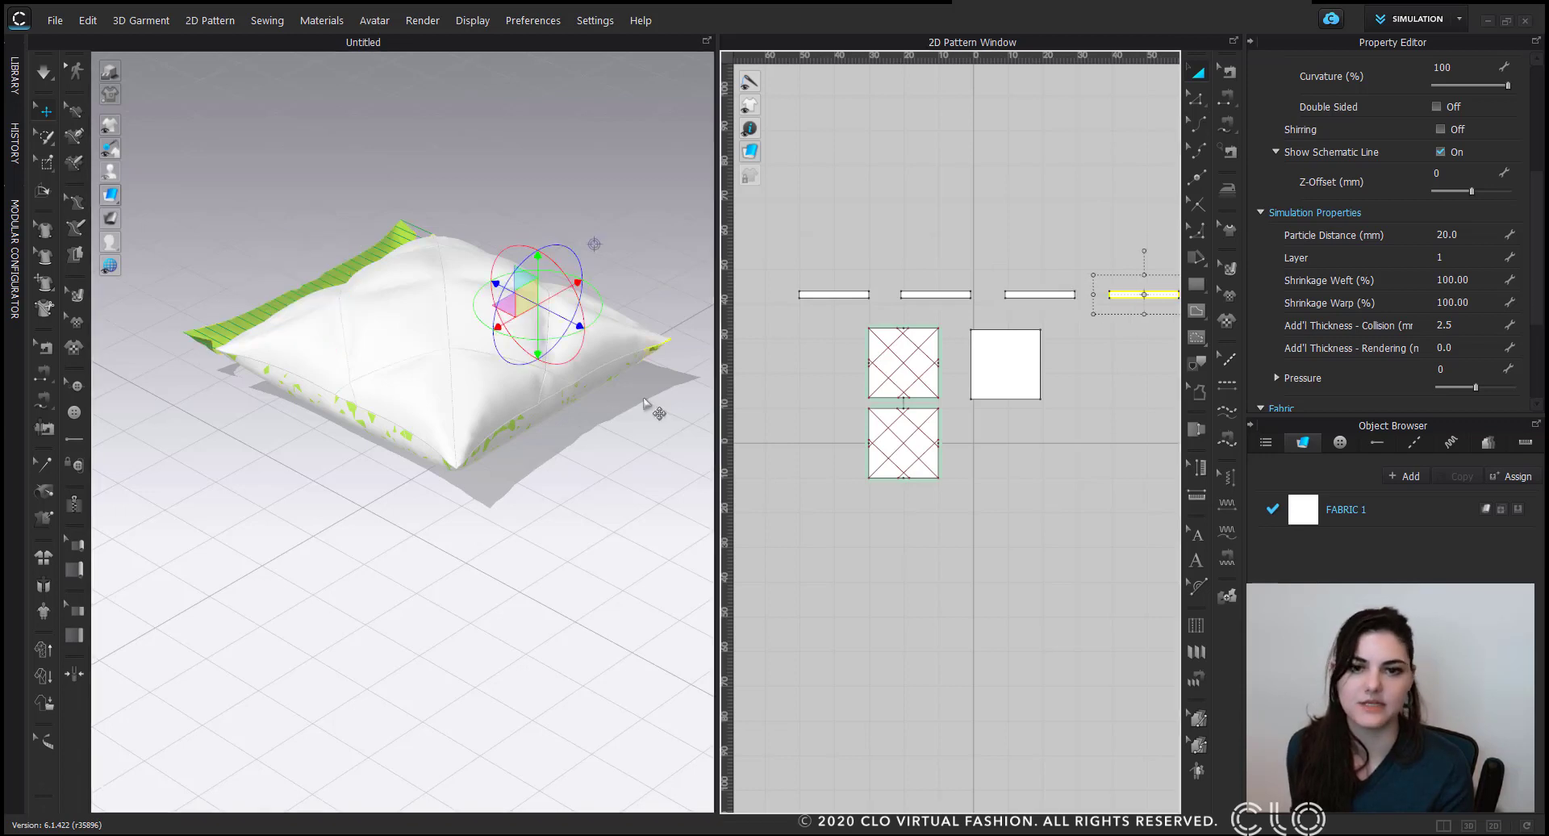
left_click_drag(569, 285, 591, 267)
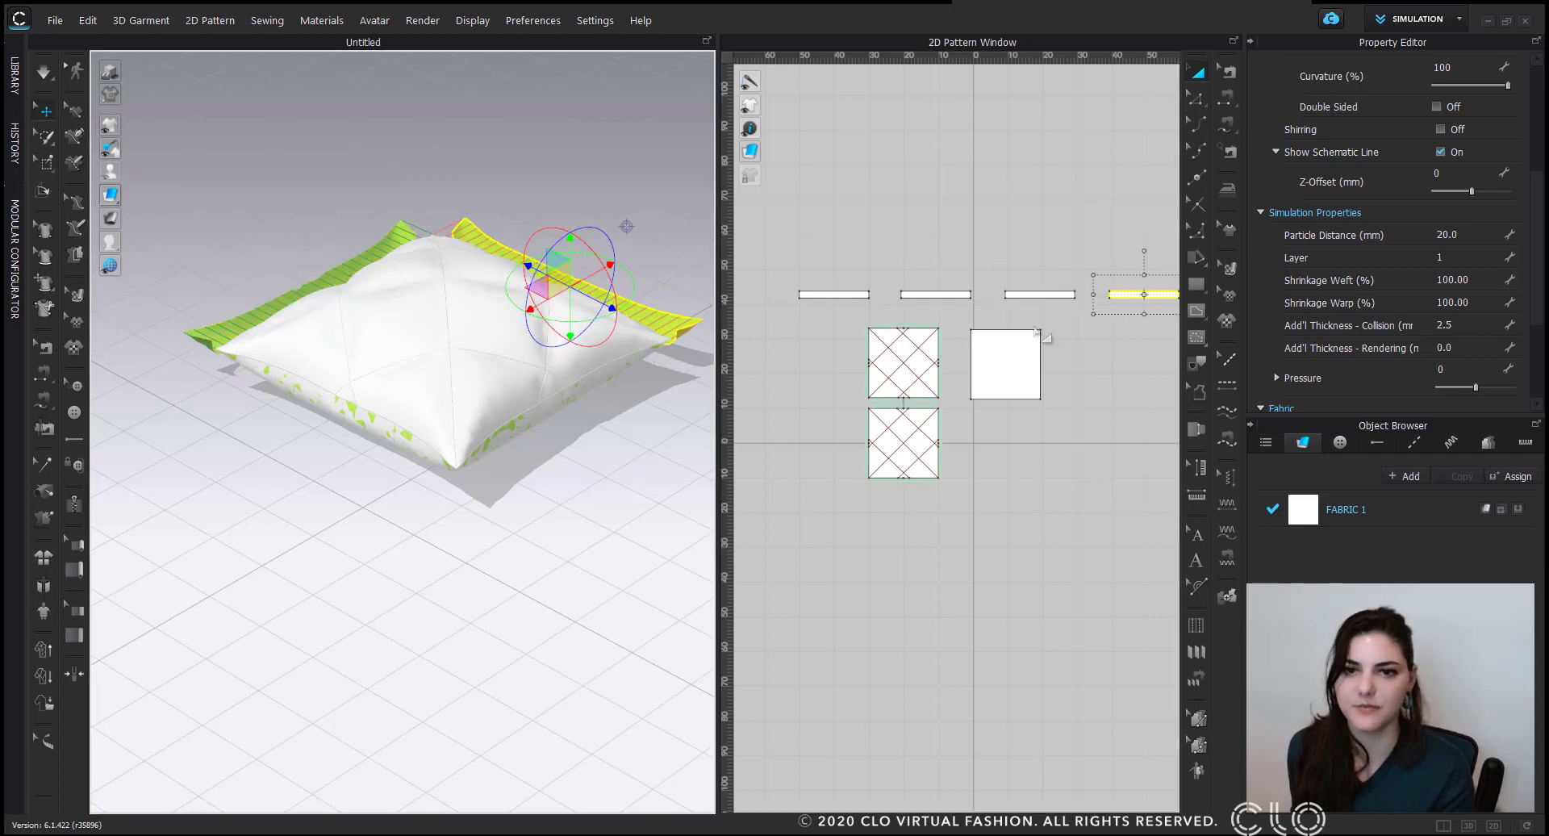
left_click(834, 295)
left_click_drag(565, 422, 587, 475)
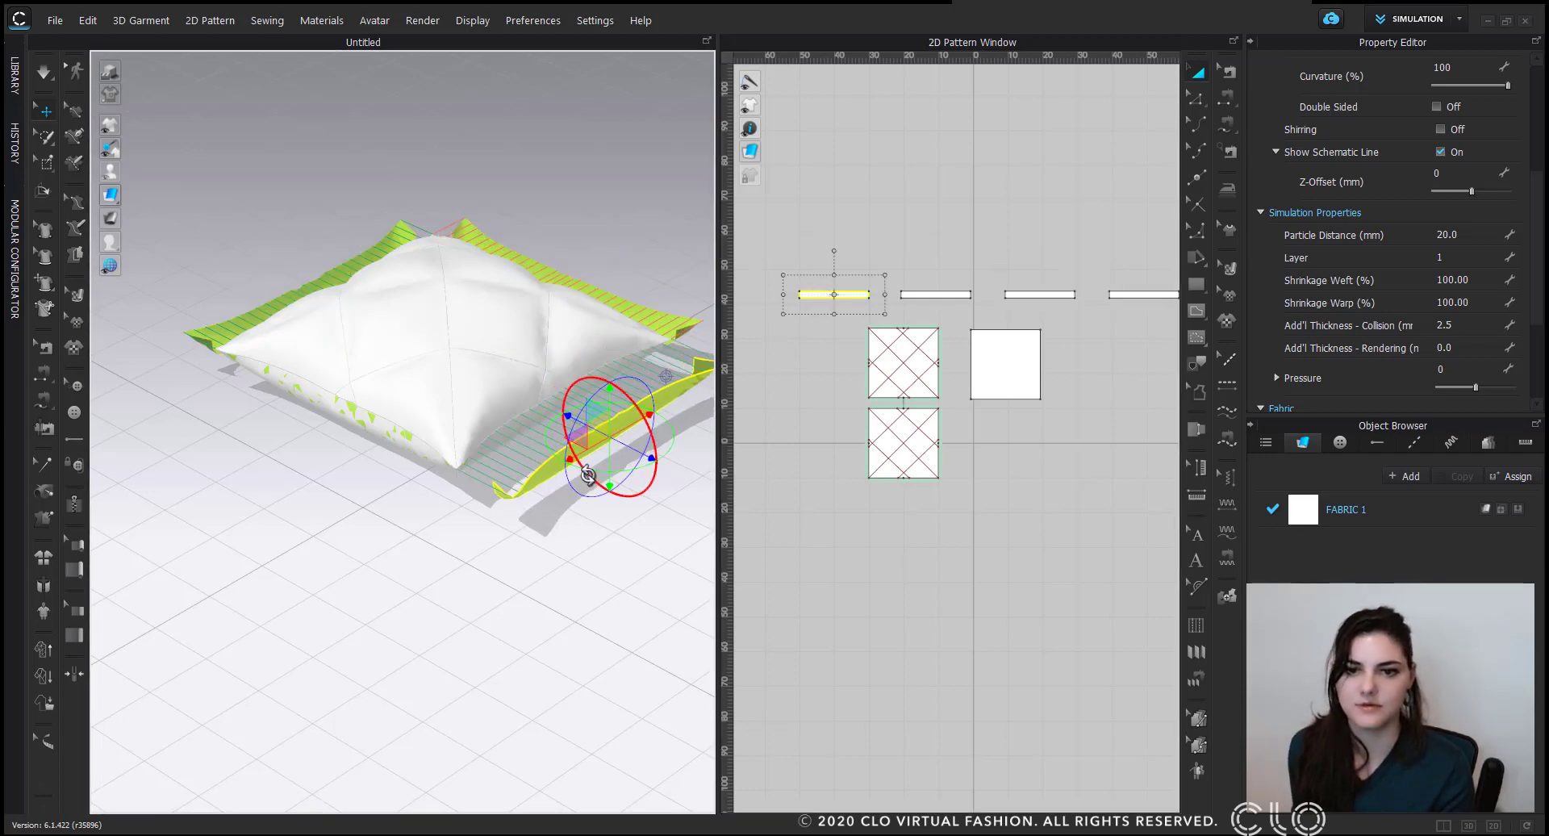
right_click_drag(587, 475, 367, 502)
left_click(946, 295)
left_click_drag(404, 445, 373, 461)
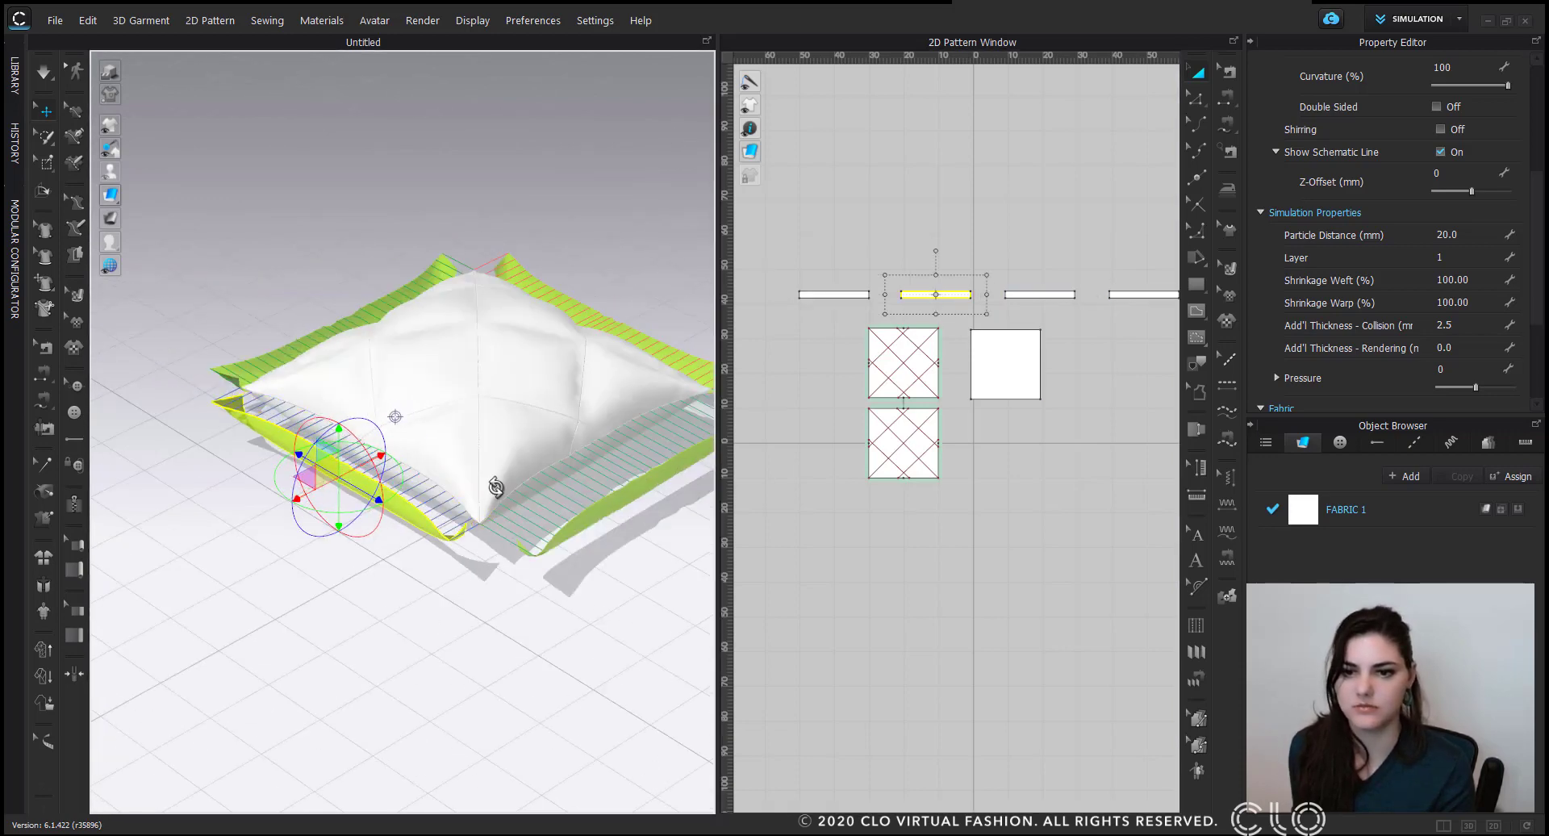
Simulate the pillow and pull one side strip outward in two places to free it from the edge.
right_click_drag(497, 489, 644, 537)
key("space")
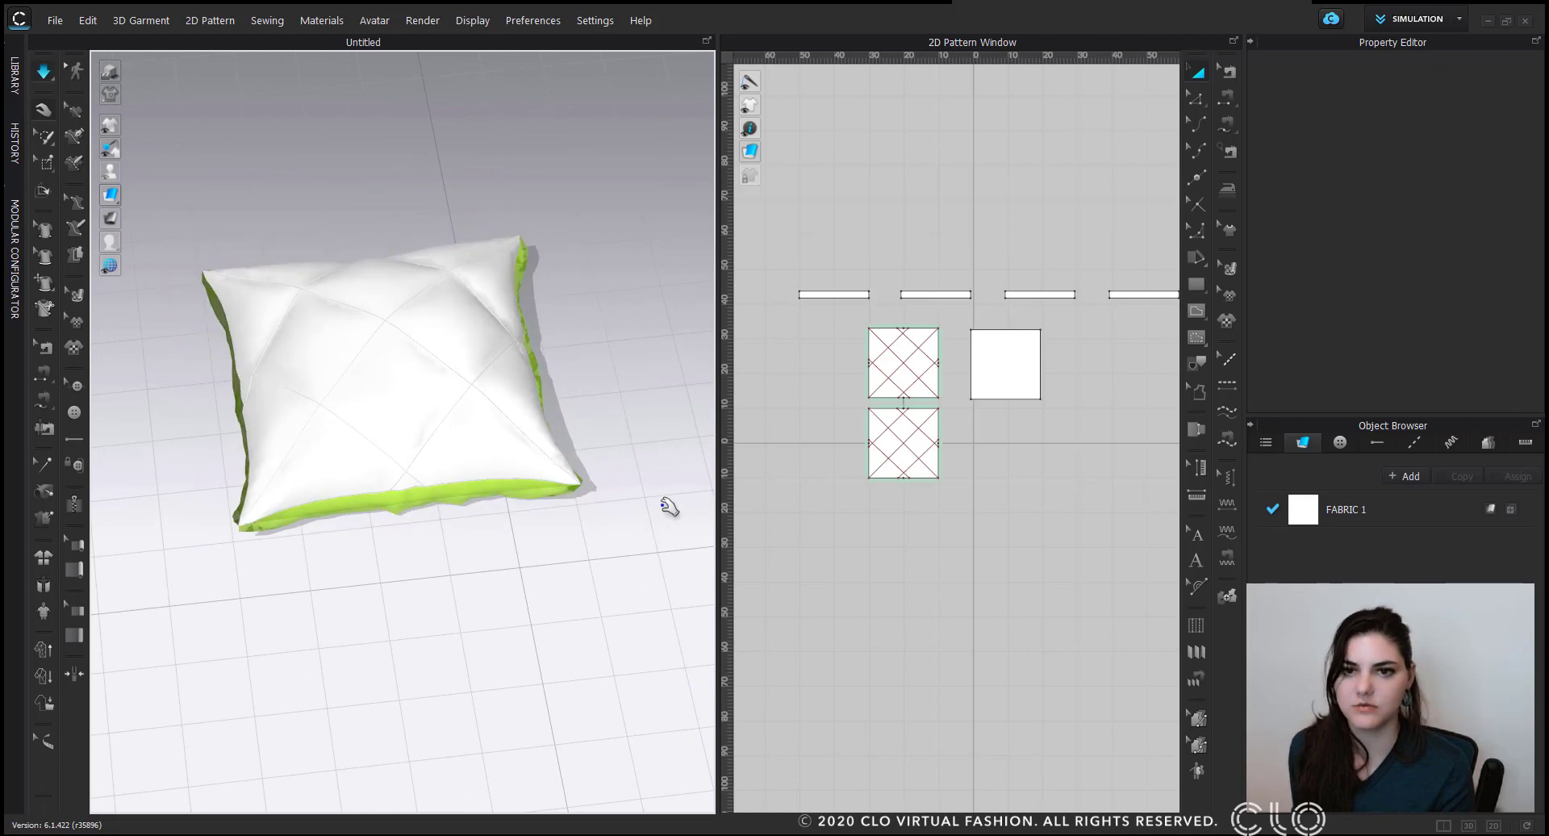
left_click(526, 269)
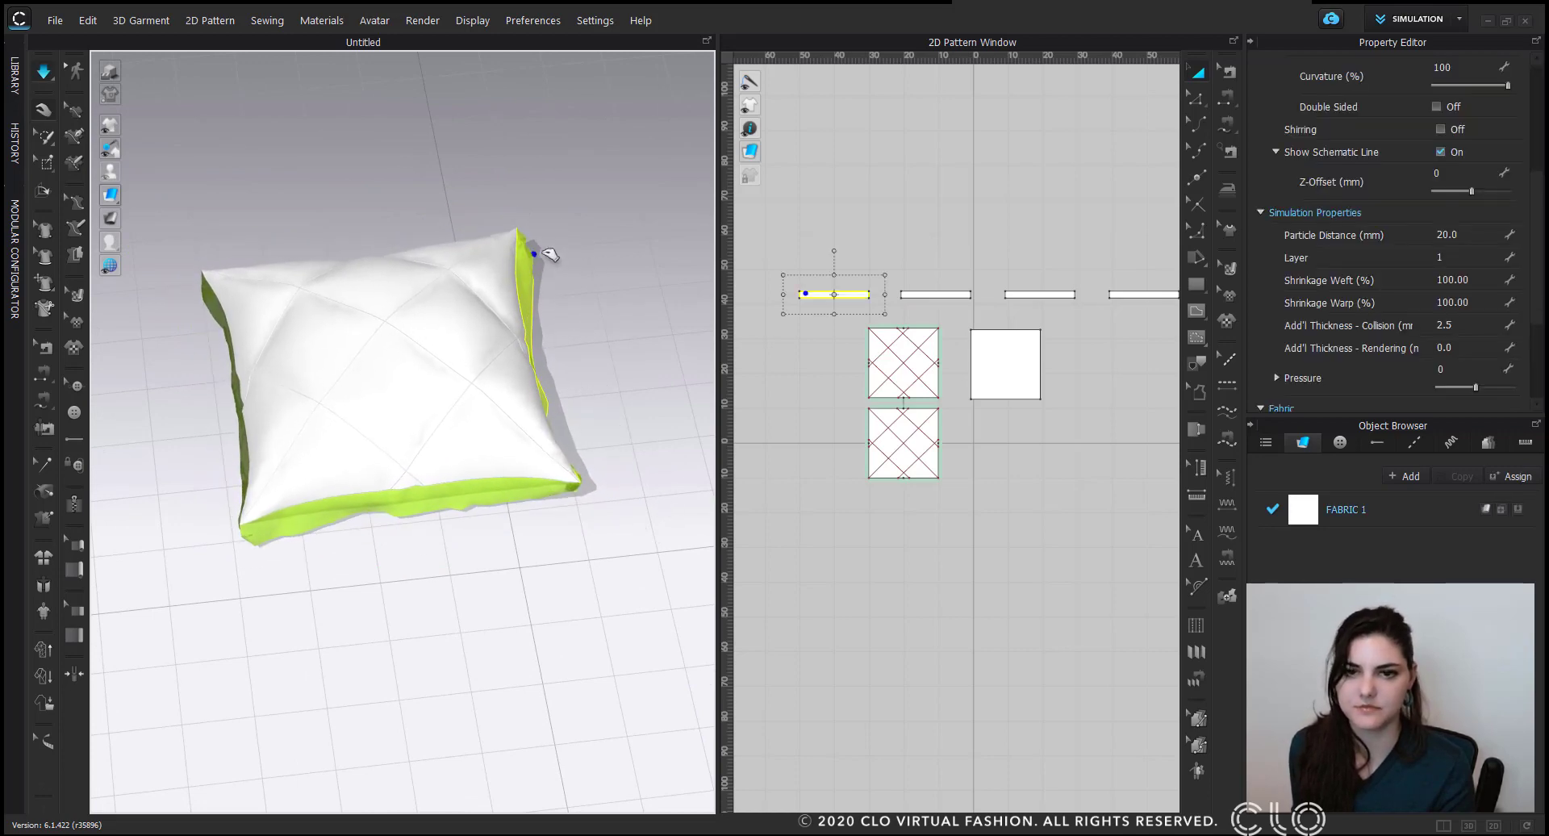
left_click_drag(538, 380, 582, 373)
right_click_drag(589, 374, 395, 394)
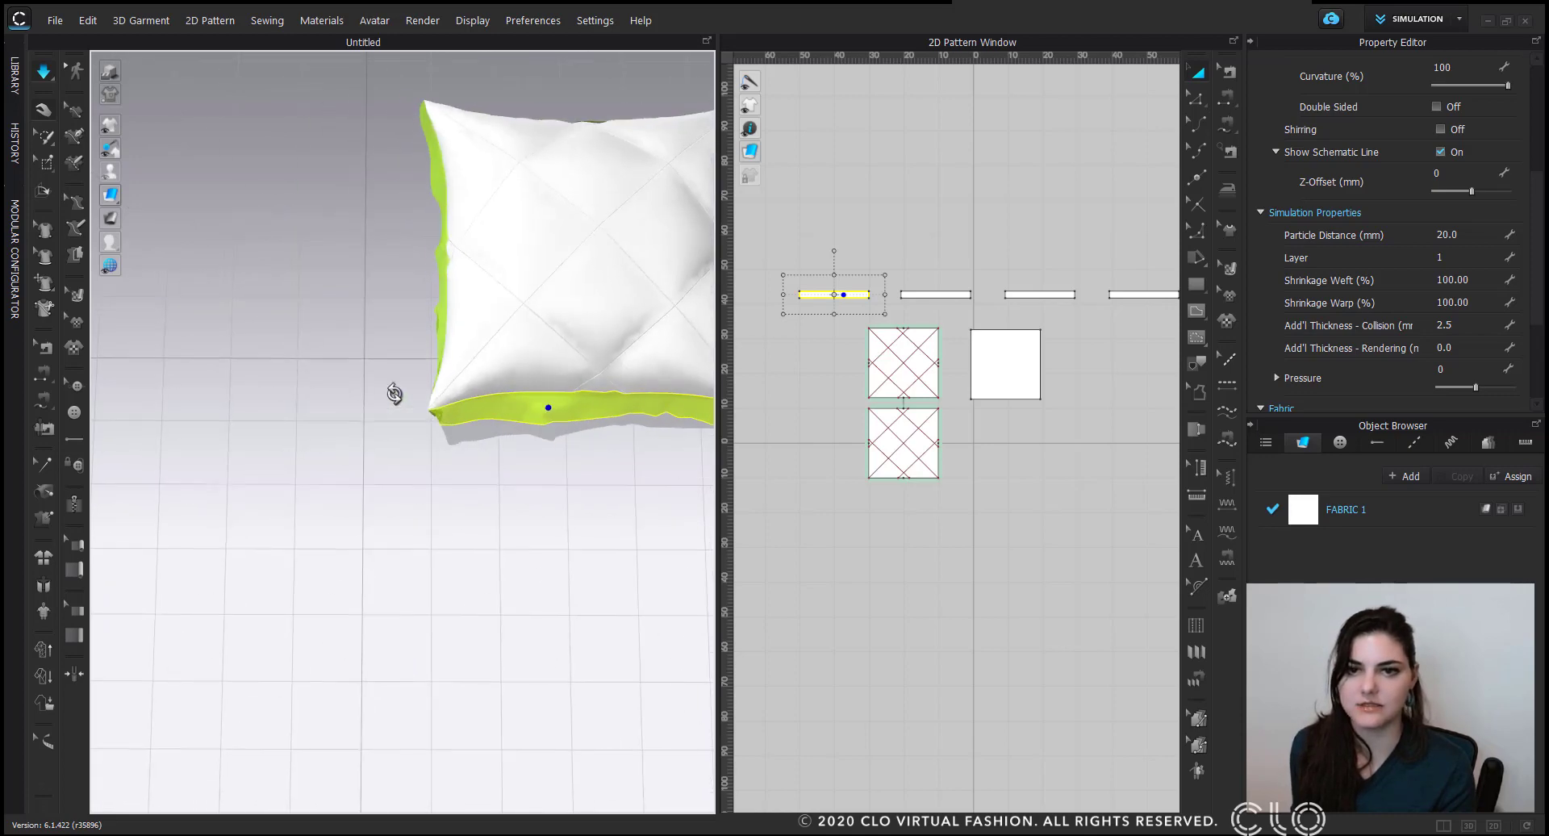
middle_click_drag(552, 362, 369, 401)
scroll(379, 408, "up", 1)
right_click_drag(662, 370, 595, 610)
Flip the normals of the two adjacent side strips that face the wrong way, and stop the simulation.
left_click(566, 592)
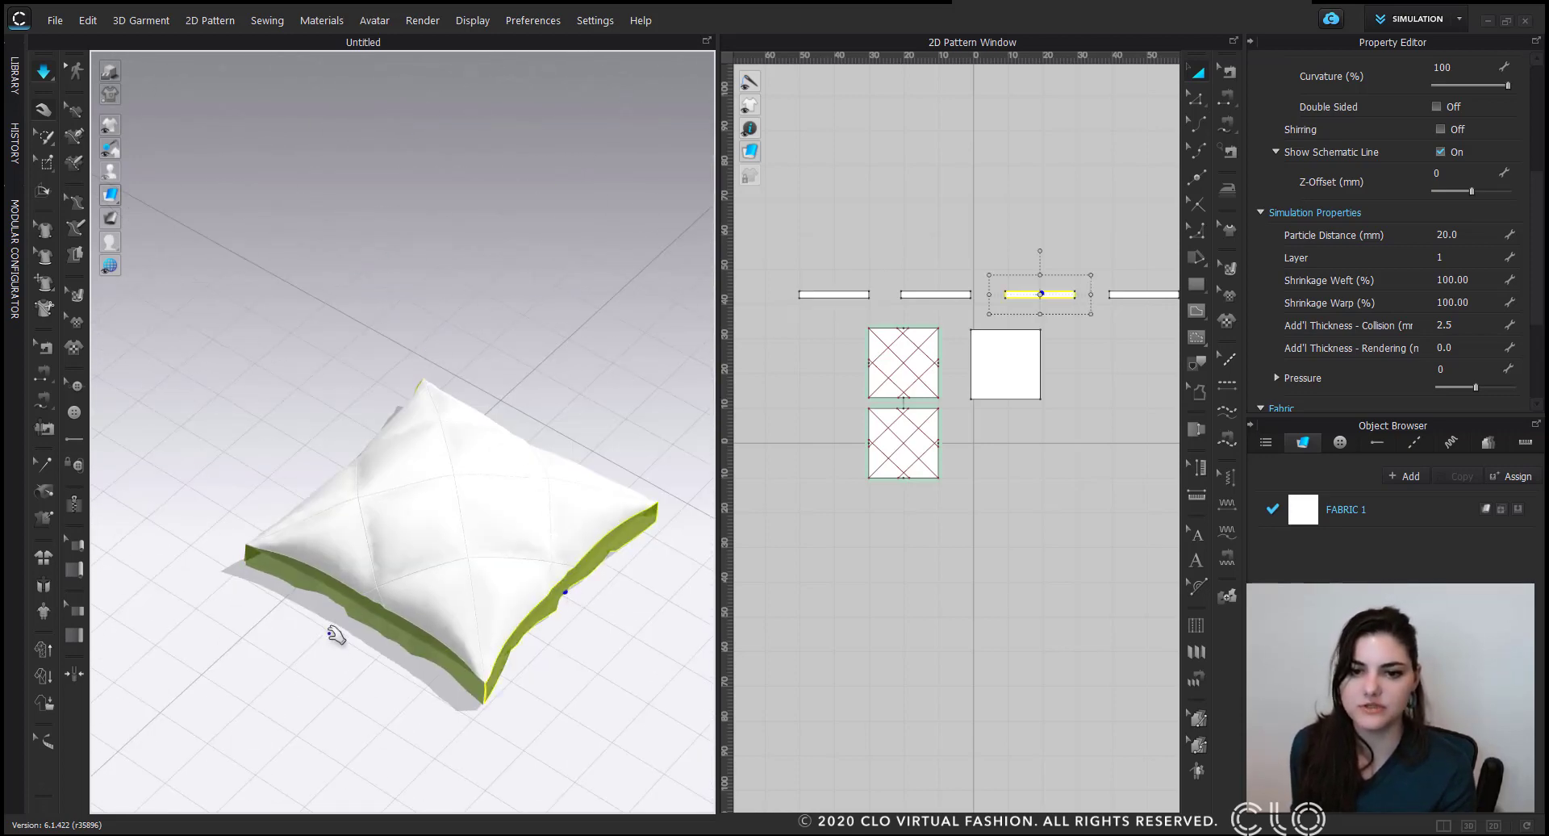
left_click(383, 631, "shift")
right_click_drag(391, 630, 450, 643)
right_click(446, 641)
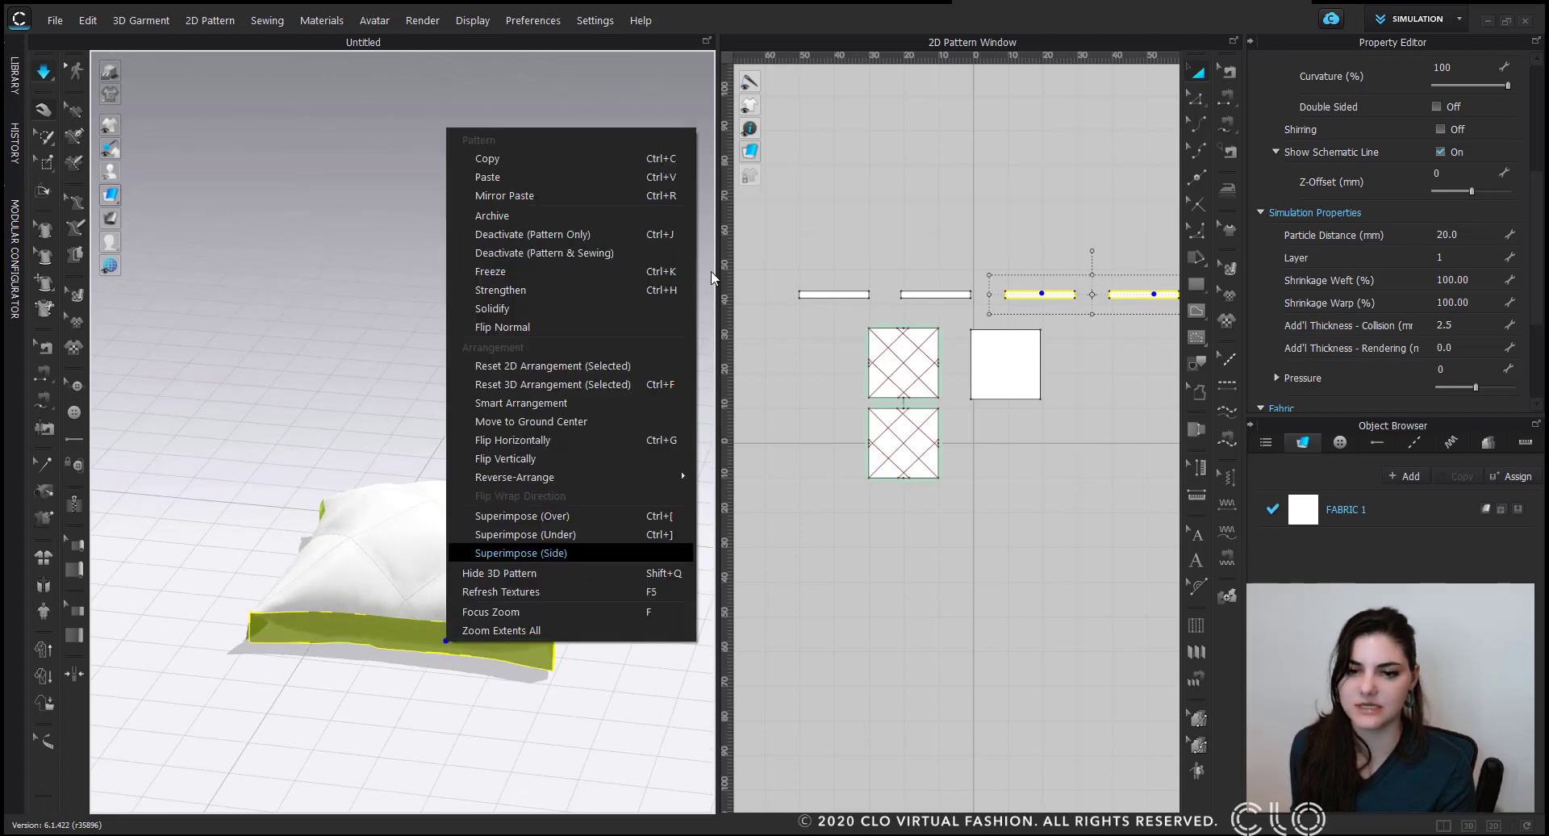
left_click(559, 329)
right_click_drag(558, 329, 525, 442)
middle_click_drag(429, 502, 518, 444)
scroll(518, 445, "down", 3)
right_click_drag(492, 578, 496, 550)
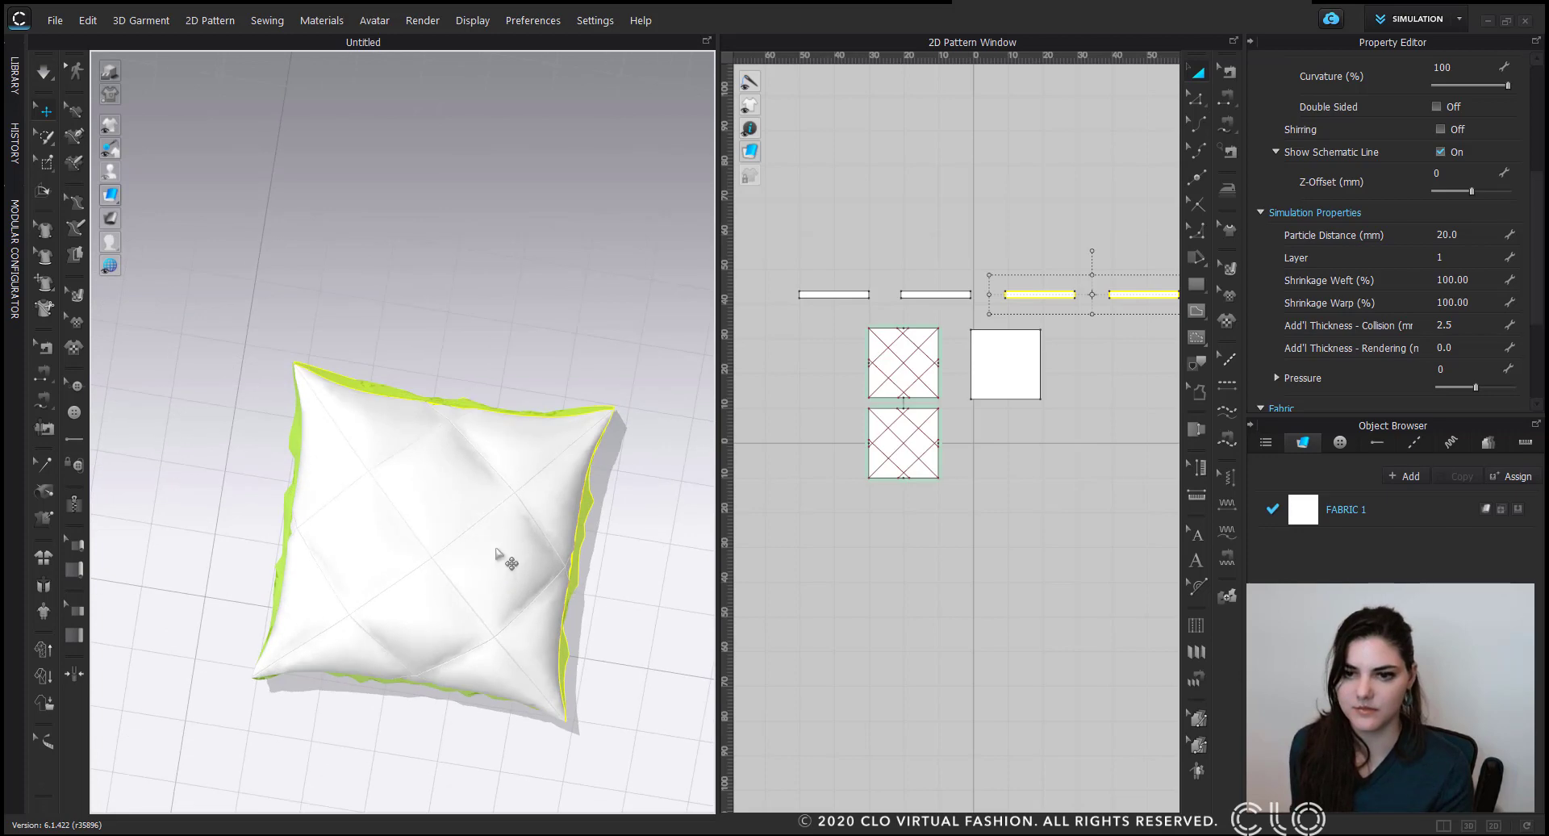
Return the simulation layer of all four side strips to 0.
left_click(997, 205)
left_click(840, 295)
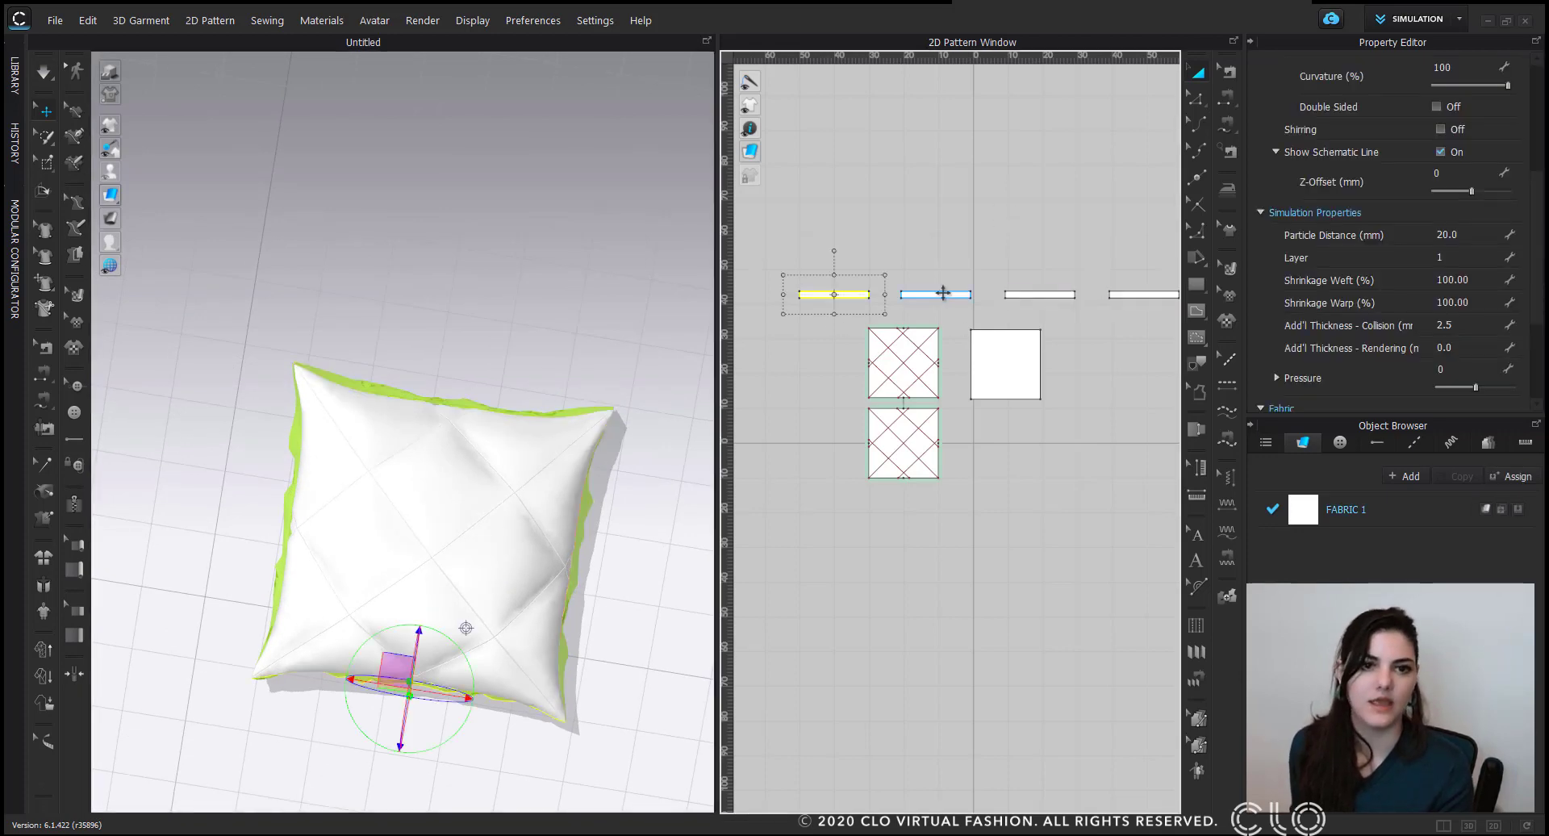
left_click(941, 295, "shift")
left_click(1042, 294, "shift")
left_click(1137, 294, "shift")
left_click(1448, 257)
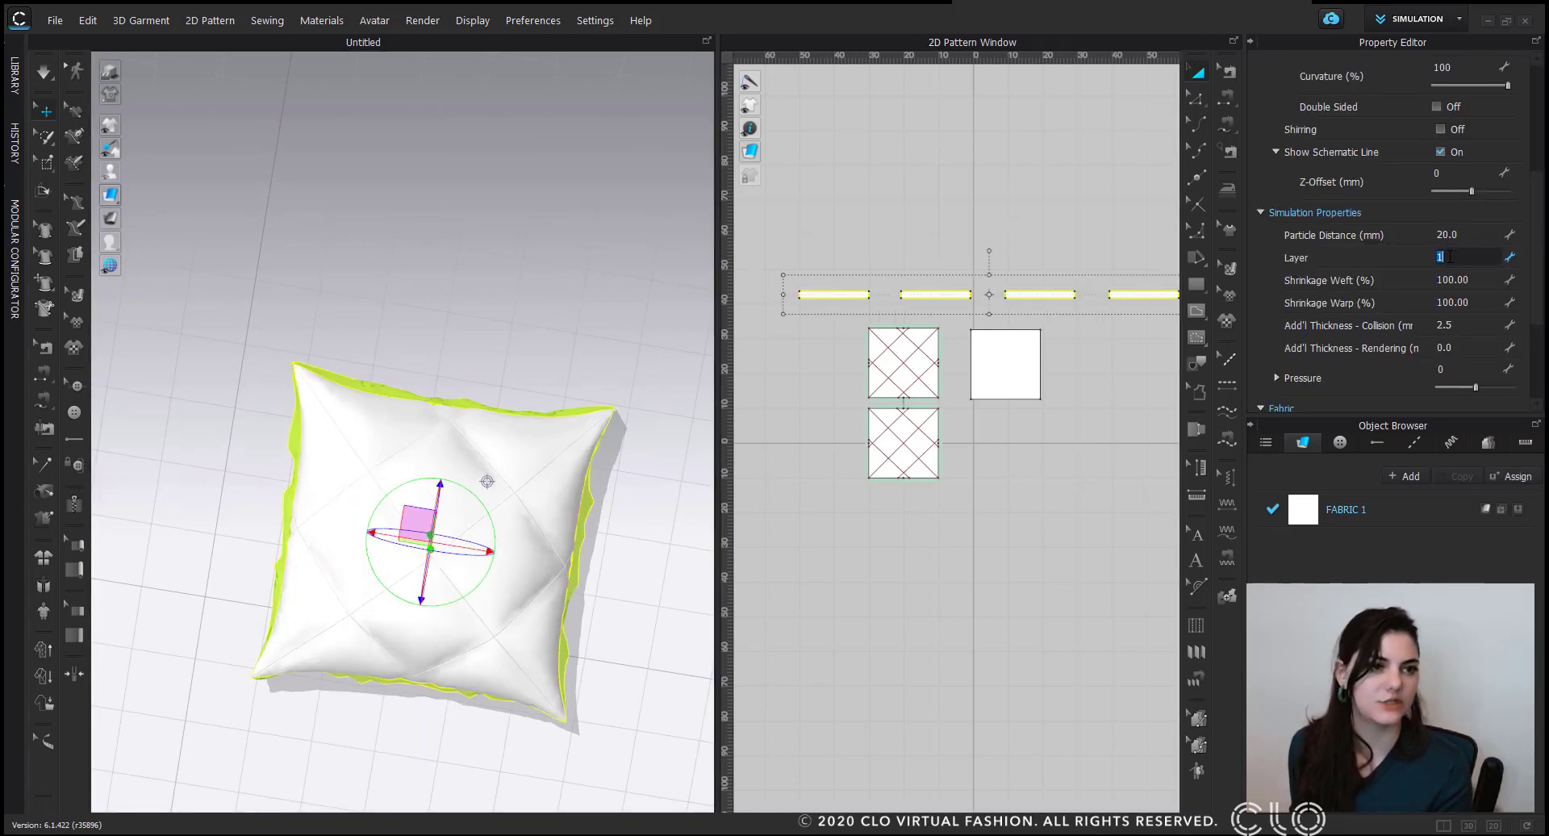
left_click(1033, 242)
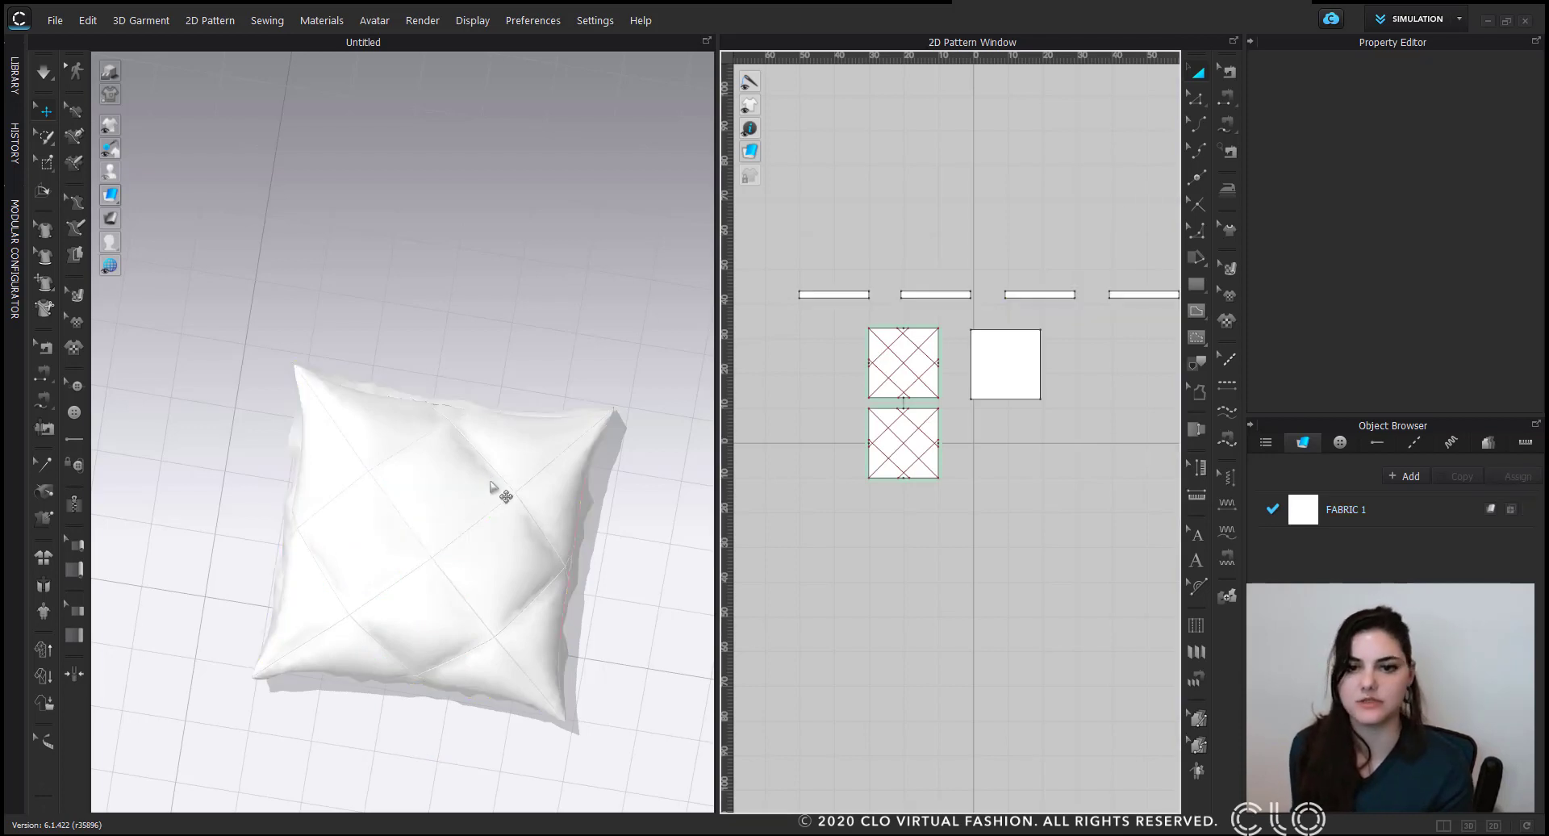
key("space")
Set the particle distance of all four side strips to 10 mm and simulate the pillow briefly.
left_click(832, 294)
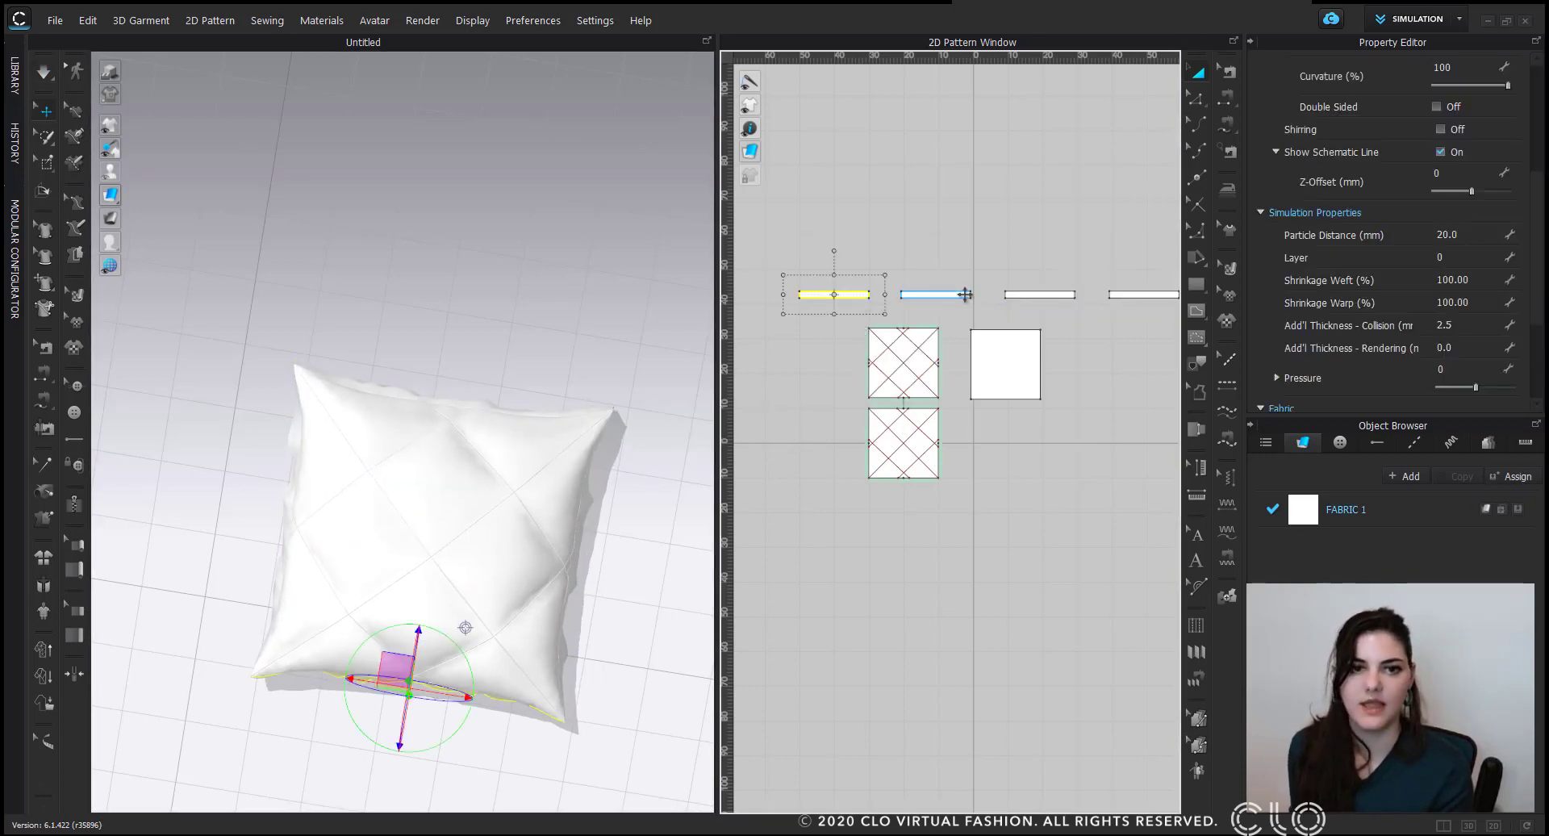
left_click(936, 294, "shift")
left_click(1040, 294, "shift")
left_click(1144, 294, "shift")
scroll(1059, 349, "down", 2)
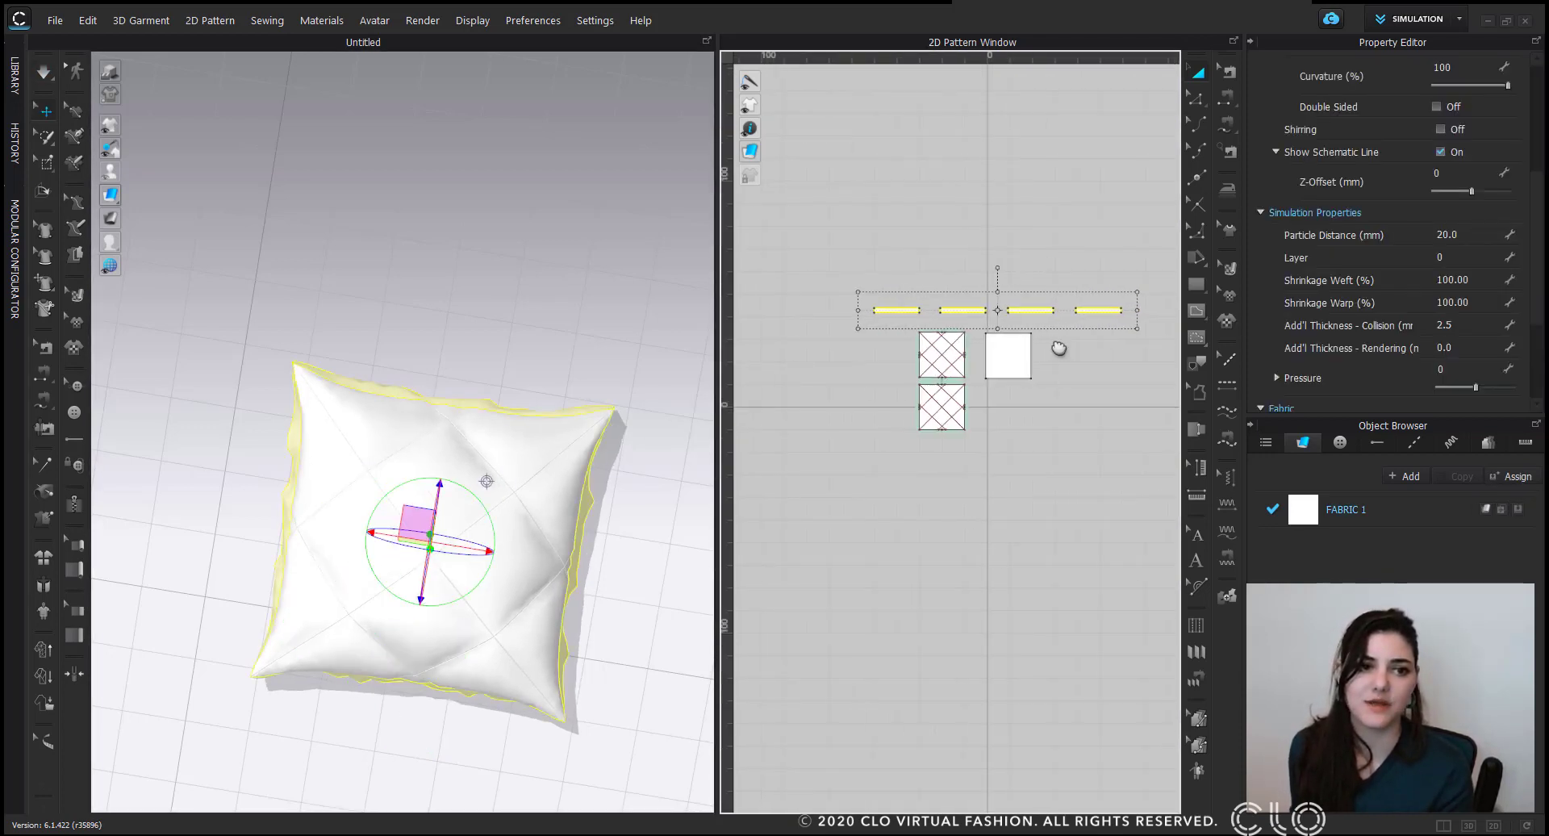
left_click(1480, 237)
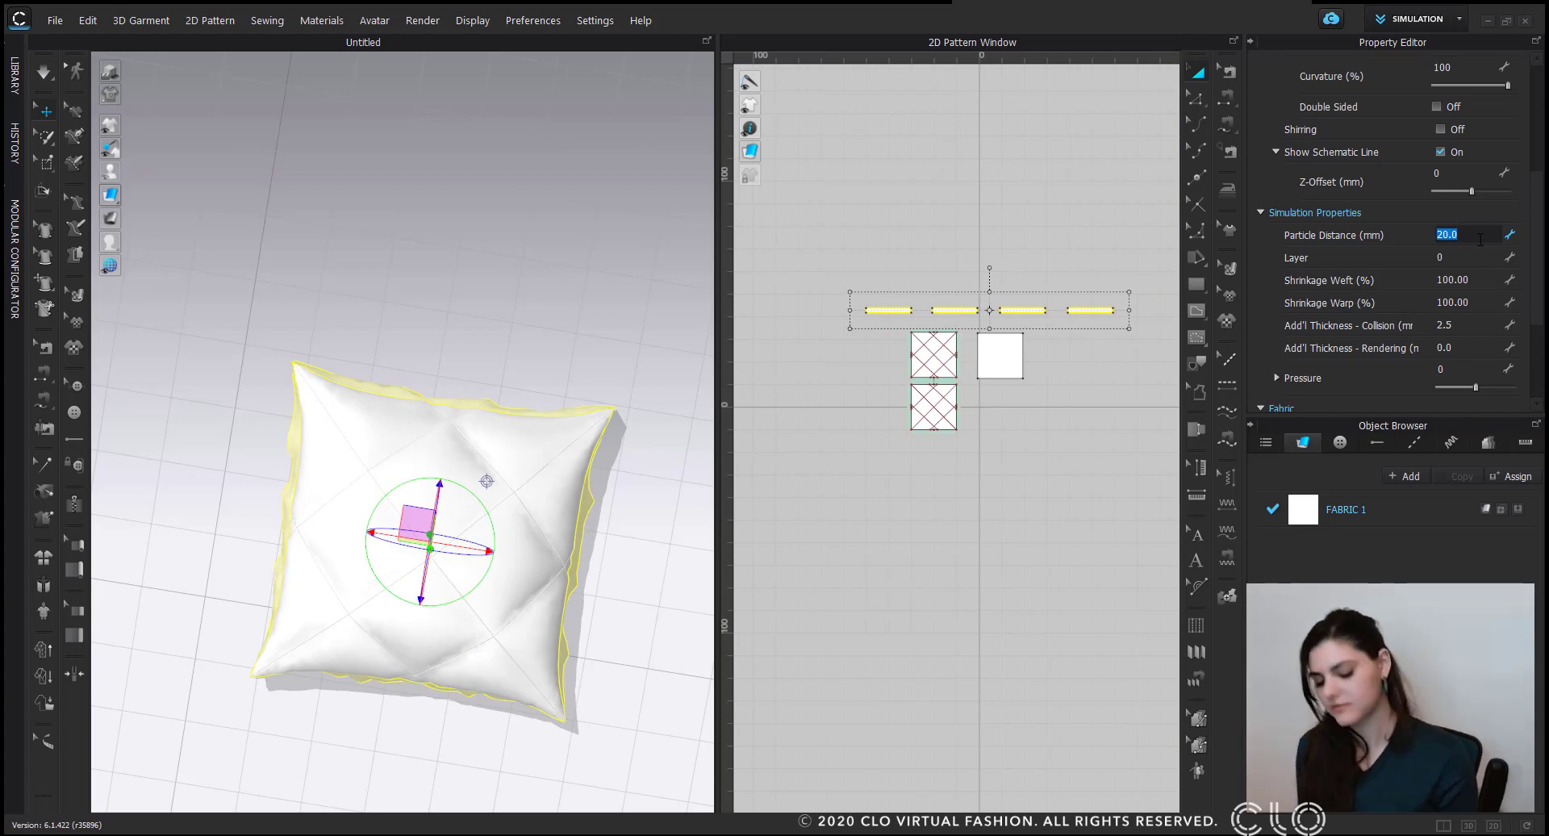
left_click(1083, 239)
scroll(488, 444, "up", 2)
right_click_drag(505, 442, 528, 361)
key("space")
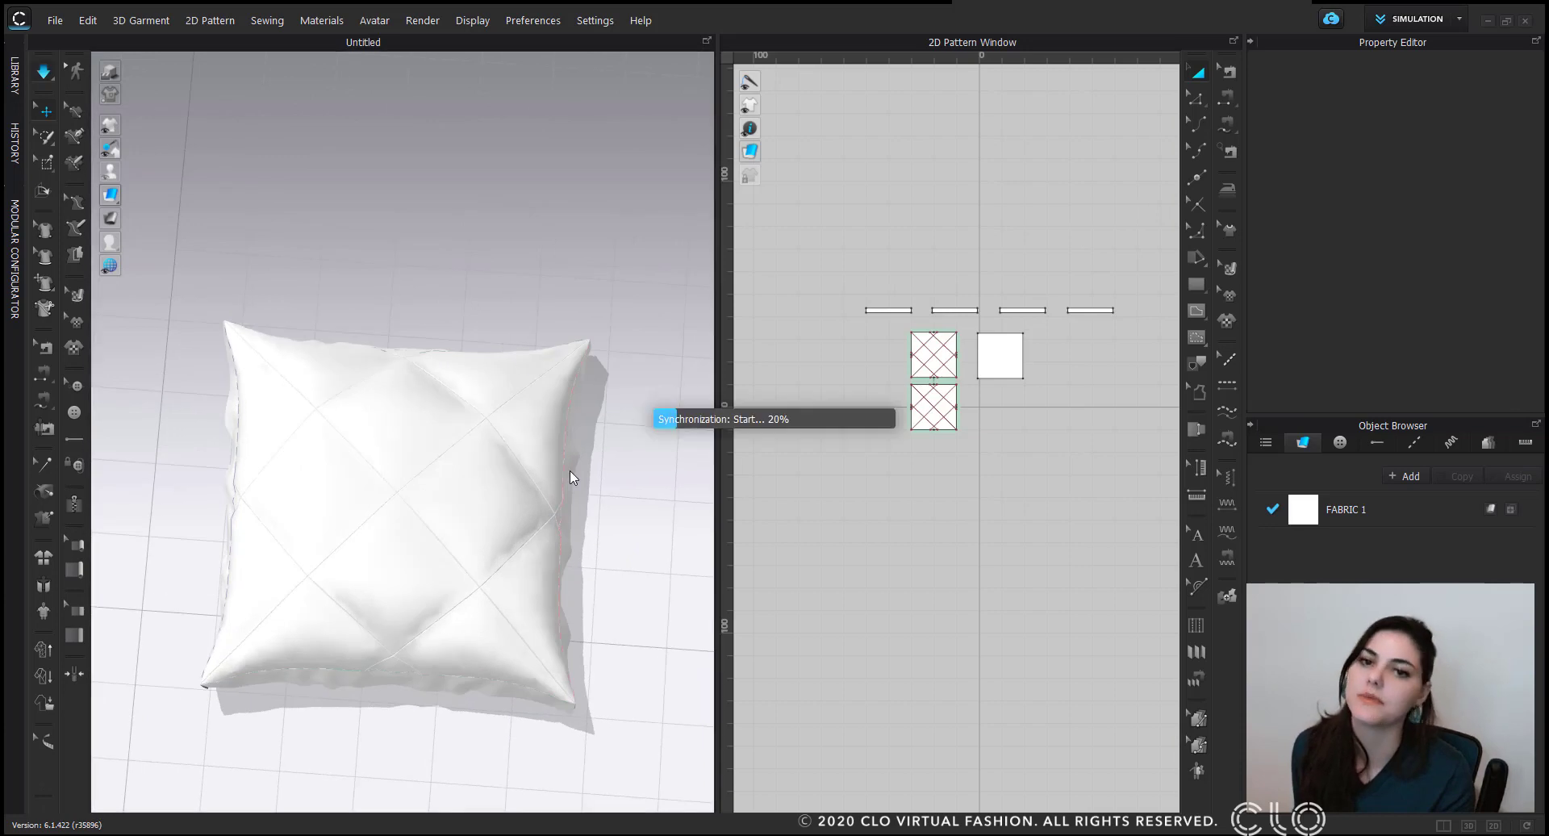
key("space")
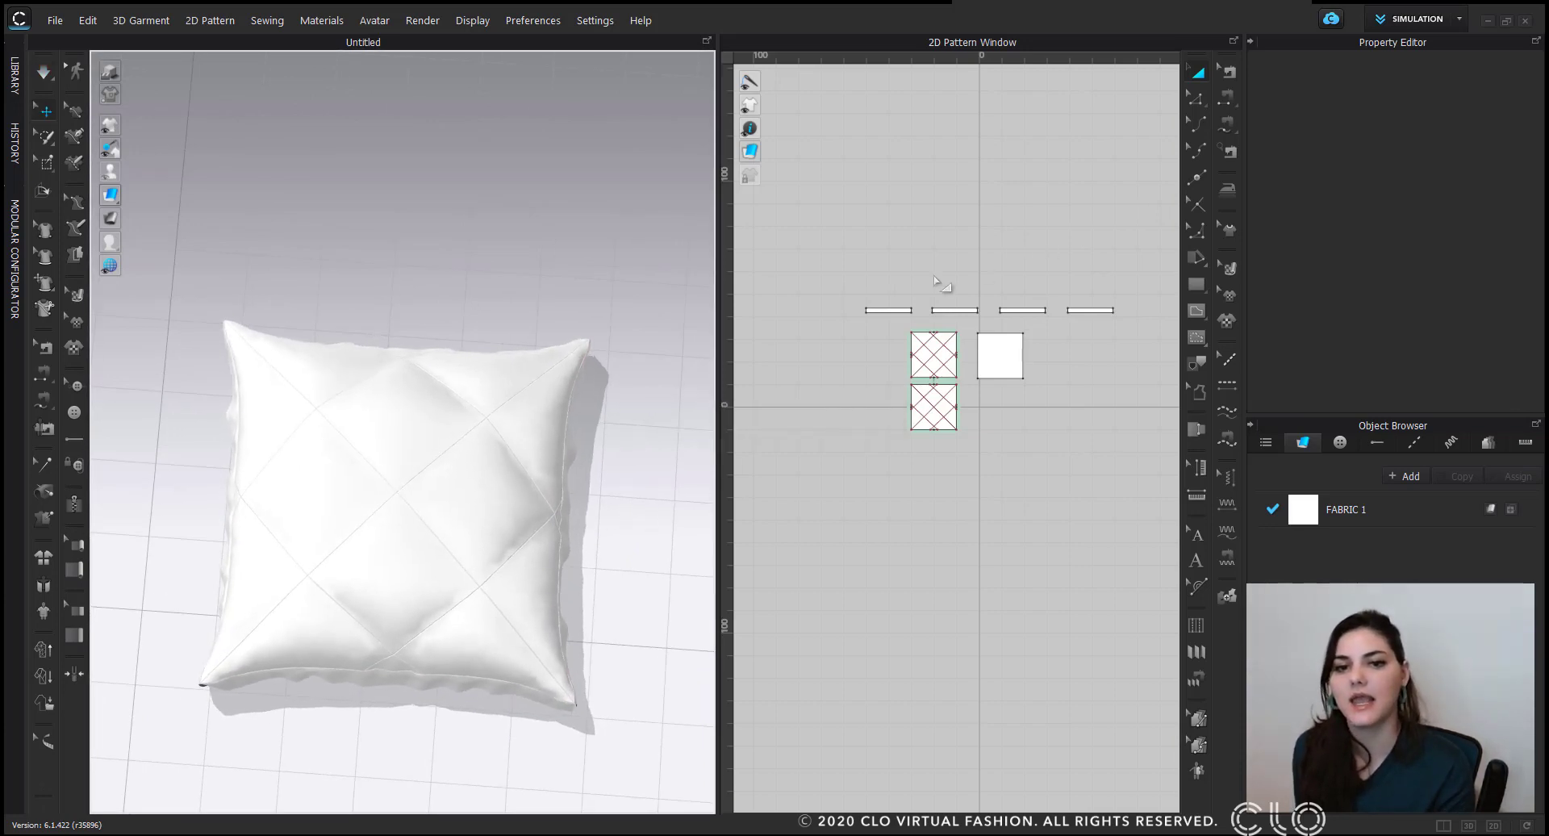
Set the additional rendering thickness of the four side strips to 2 mm and start the simulation.
left_click(877, 315)
left_click(955, 313, "shift")
left_click(1026, 313, "shift")
left_click(1105, 315, "shift")
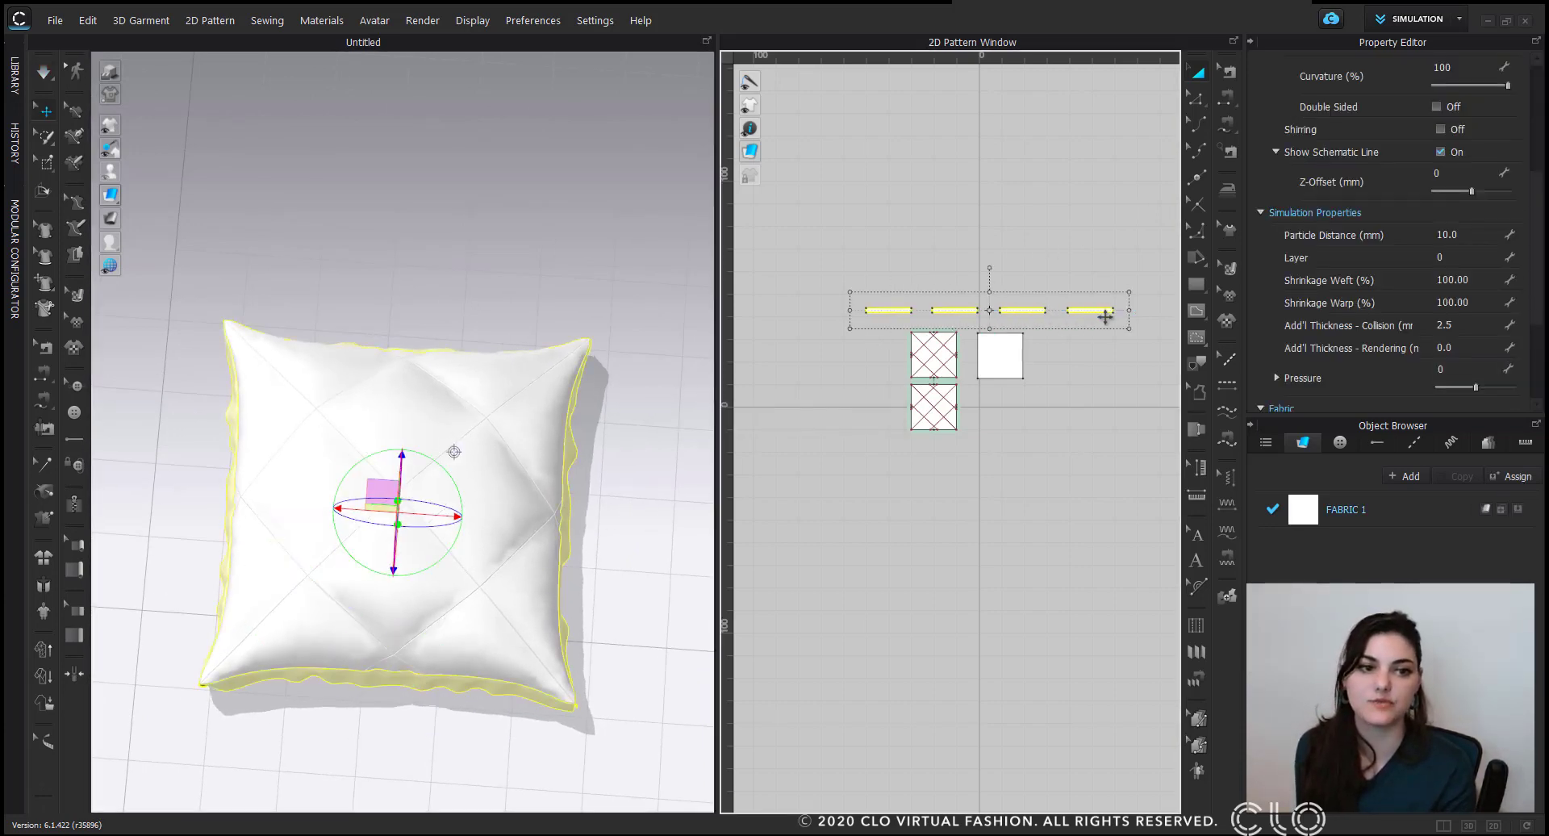
left_click(1472, 346)
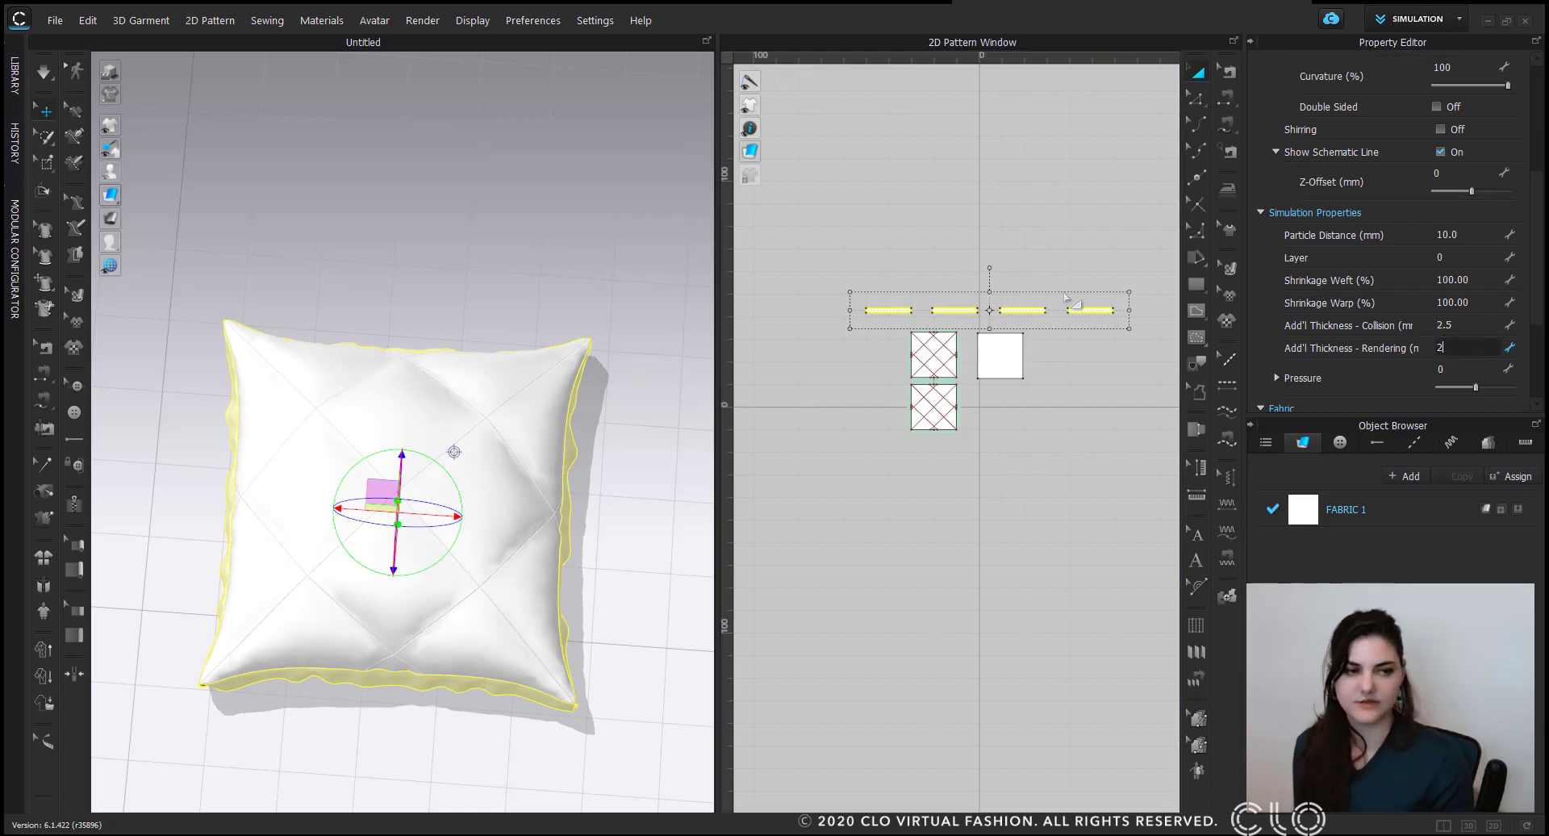
left_click(968, 234)
key("space")
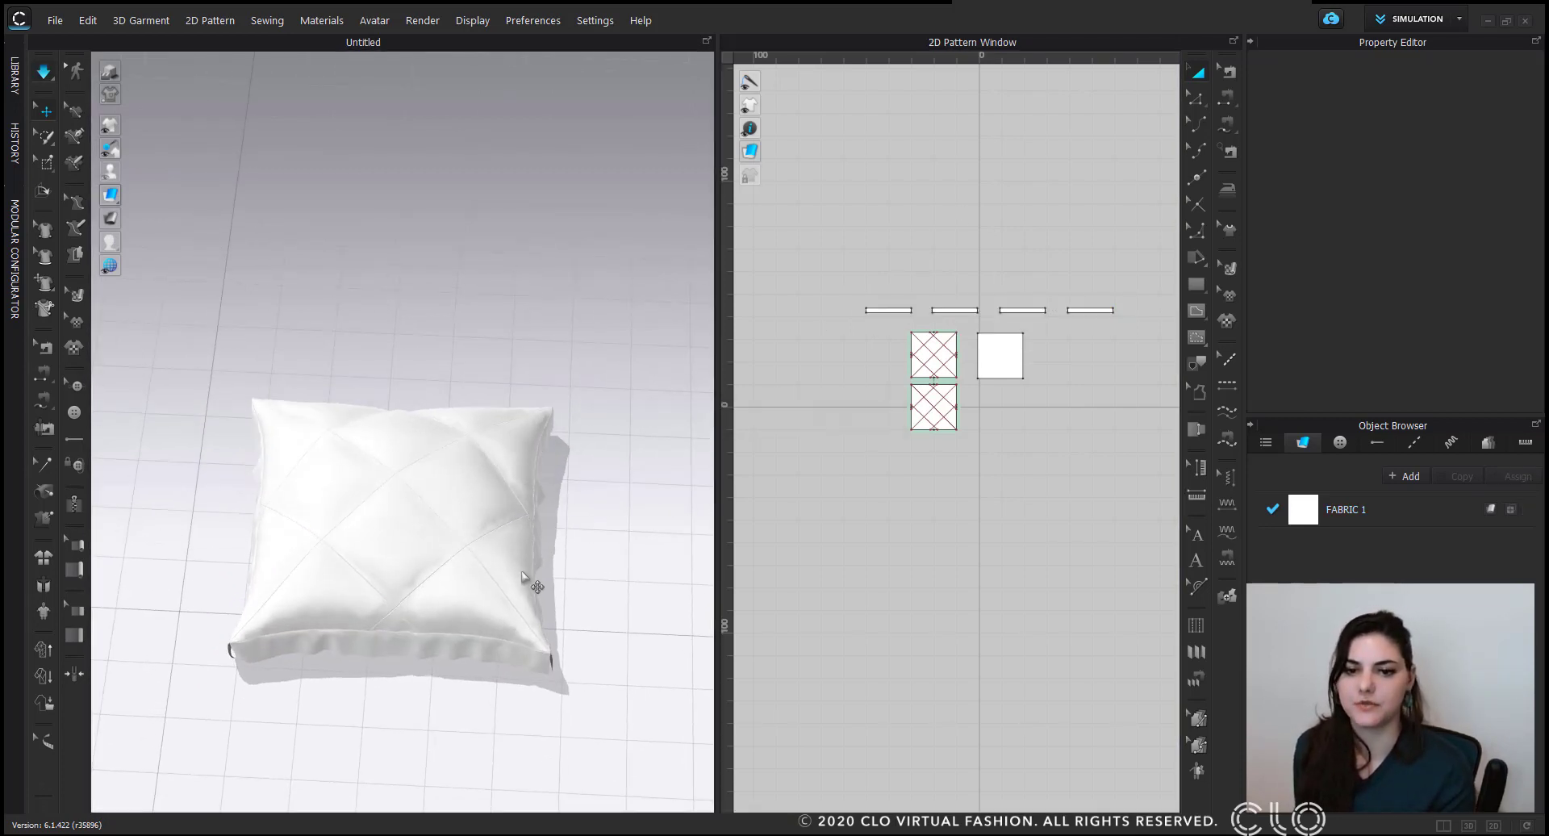
scroll(443, 540, "up", 5)
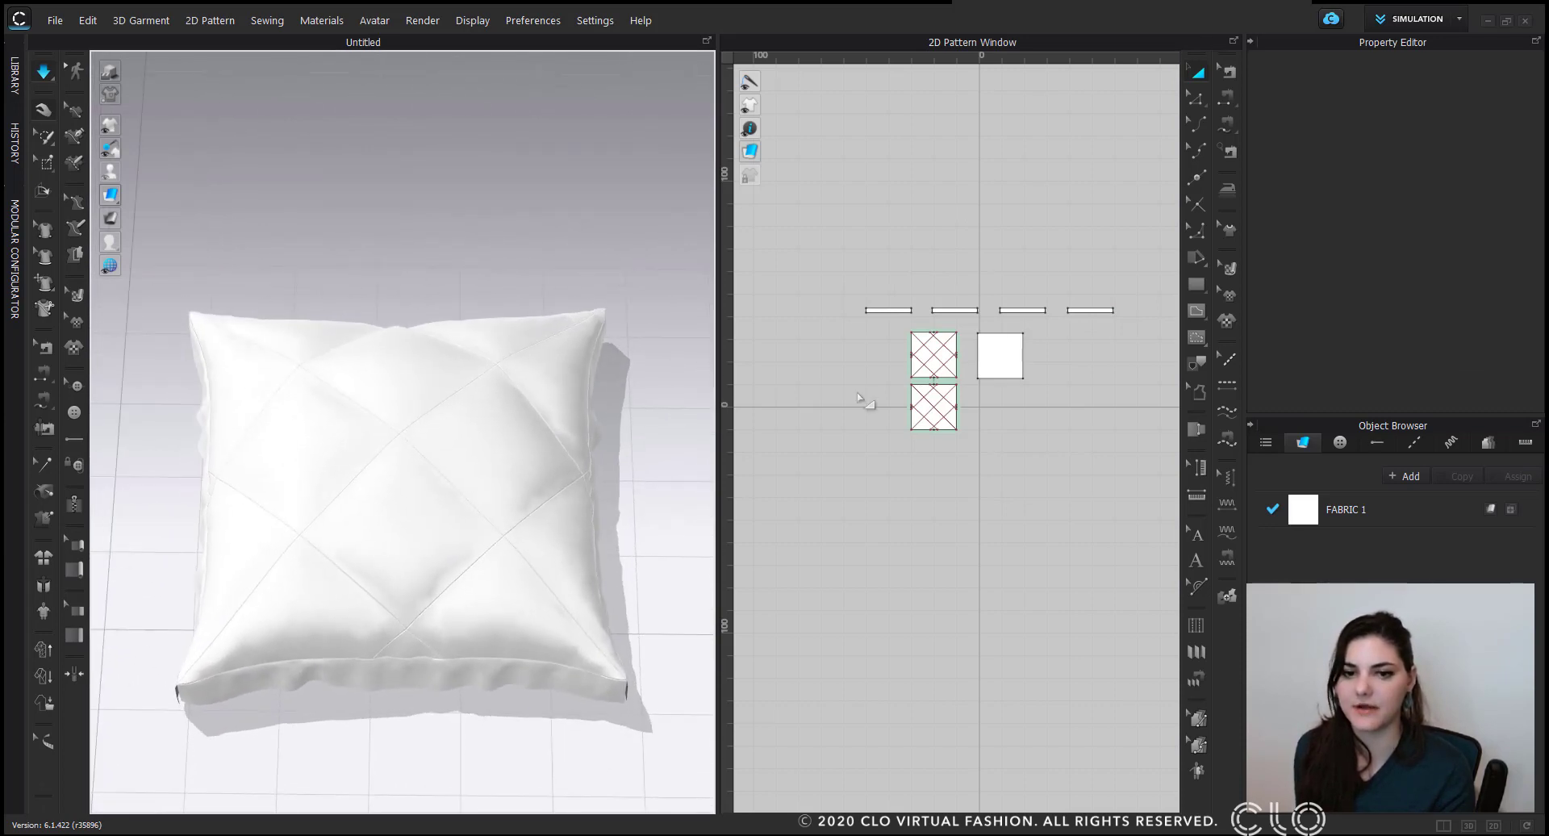
Set the pressure of the four side strips to 2 while the simulation runs.
left_click(887, 311)
left_click(955, 310, "shift")
left_click(1022, 310, "shift")
left_click(1089, 312, "shift")
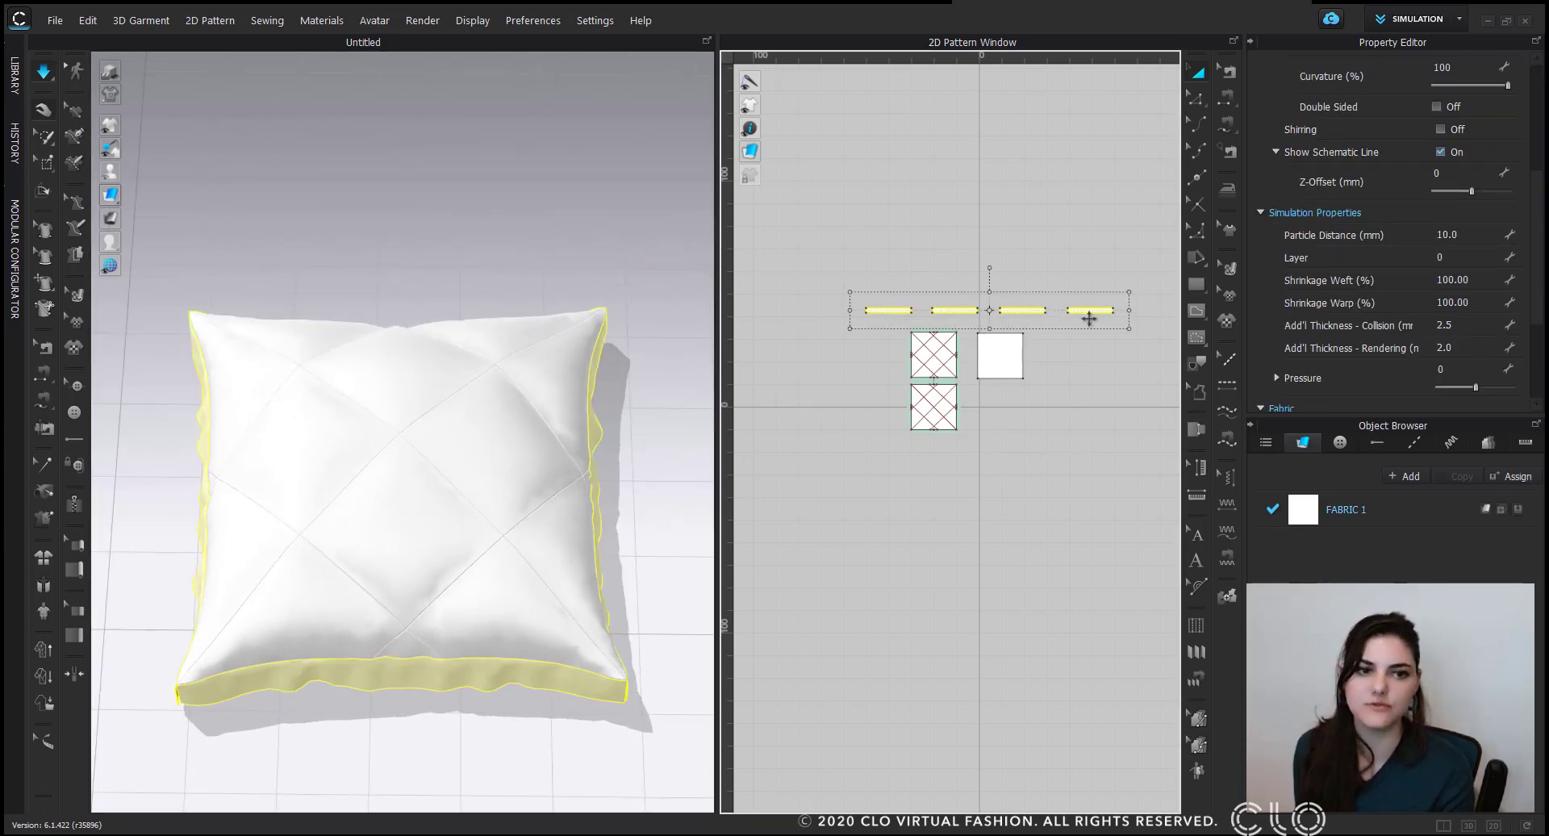
scroll(447, 408, "down", 1)
right_click_drag(447, 409, 479, 429)
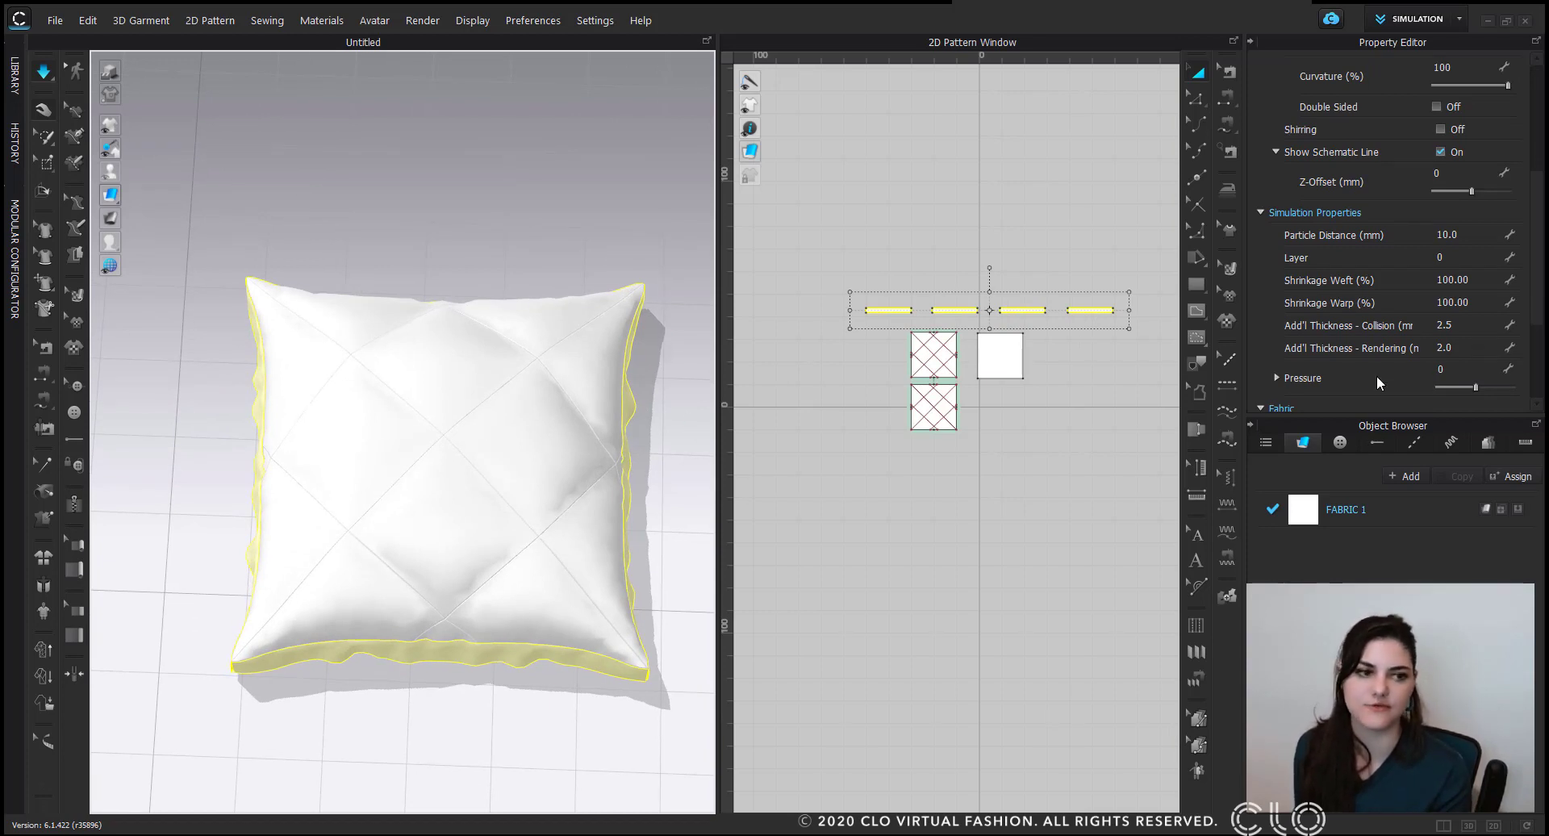
left_click(1464, 370)
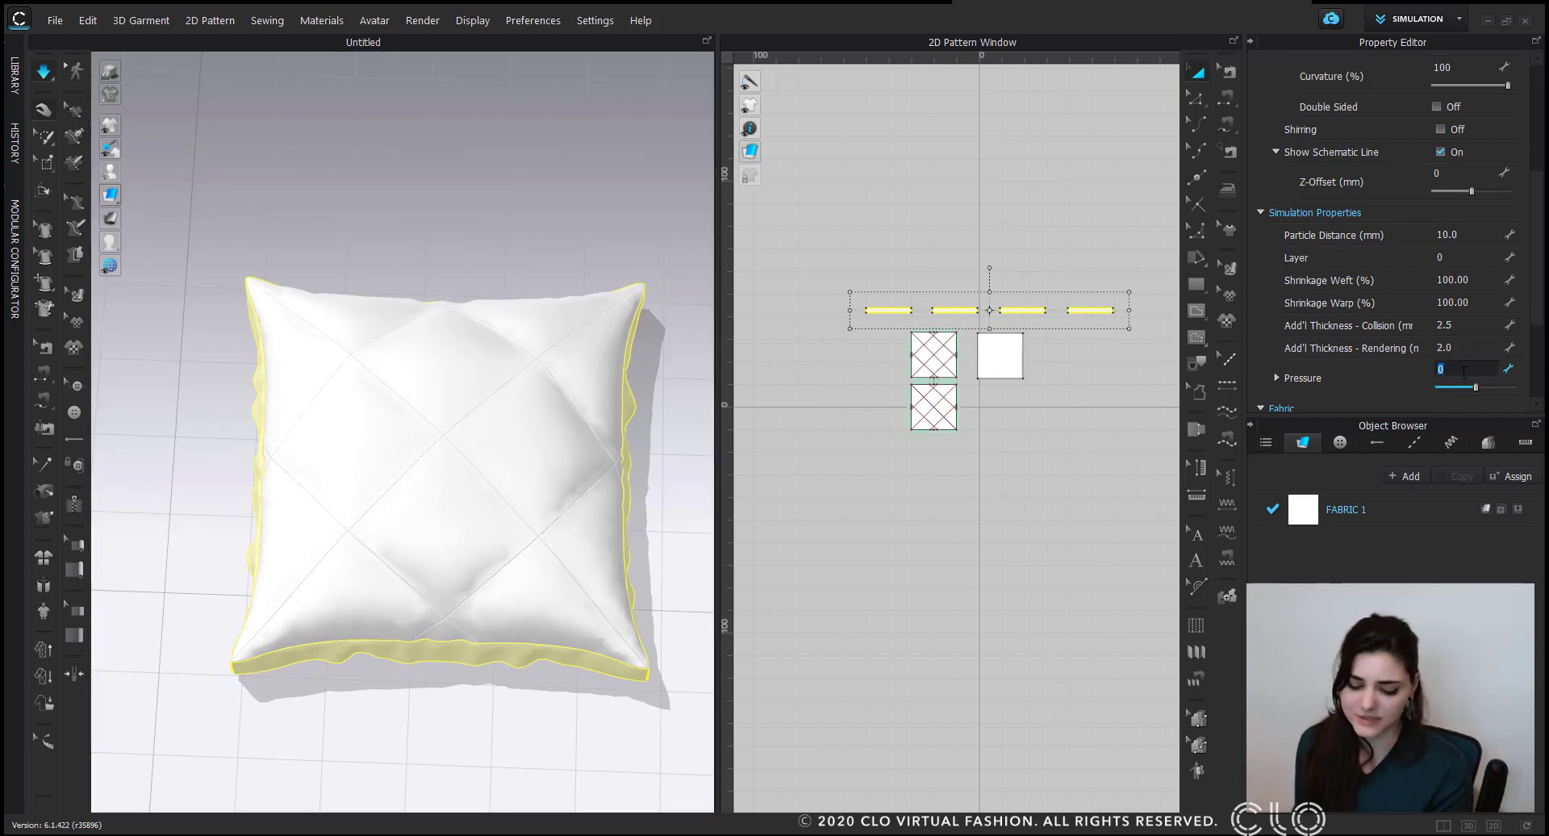
left_click(565, 177)
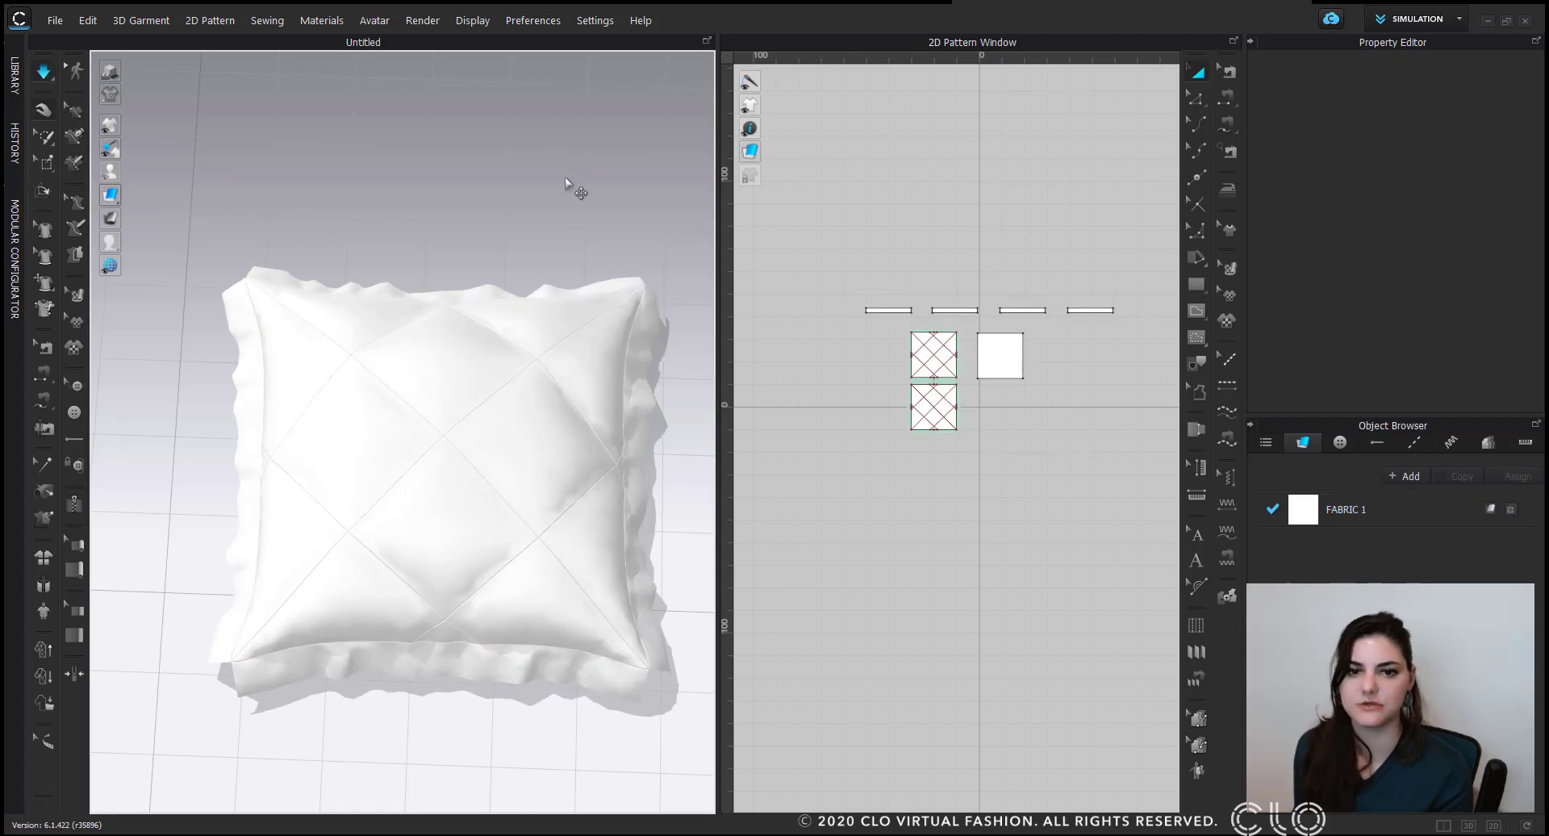
mouse_move(539, 207)
right_mouse_down()
mouse_move(602, 152)
mouse_move(525, 218)
mouse_move(557, 198)
right_mouse_up()
left_click(878, 311)
left_click(952, 310, "shift")
left_click(1017, 311, "shift")
left_click(1093, 311, "shift")
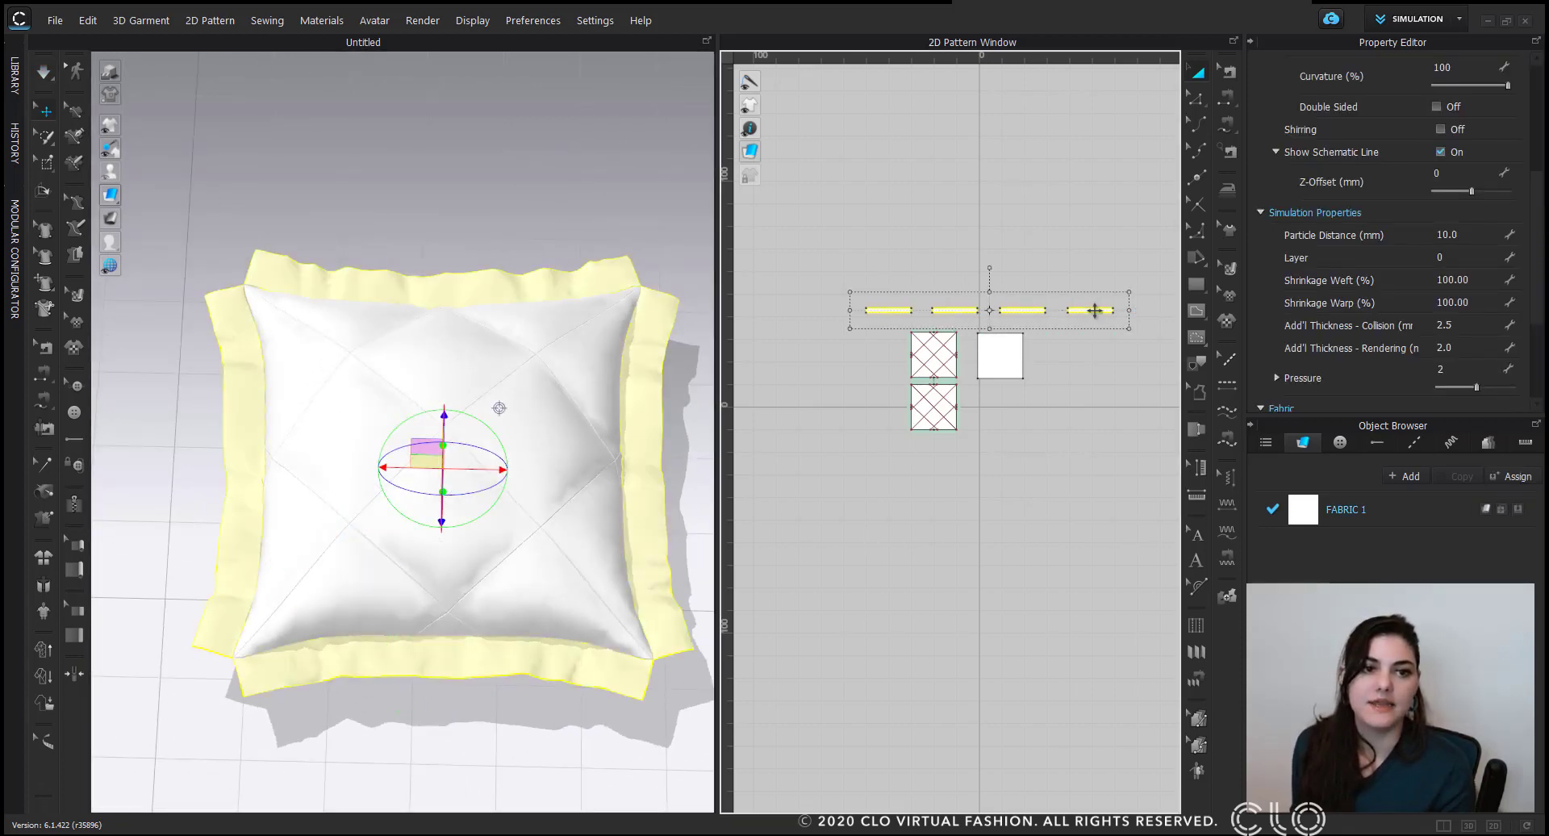
left_click(1029, 216)
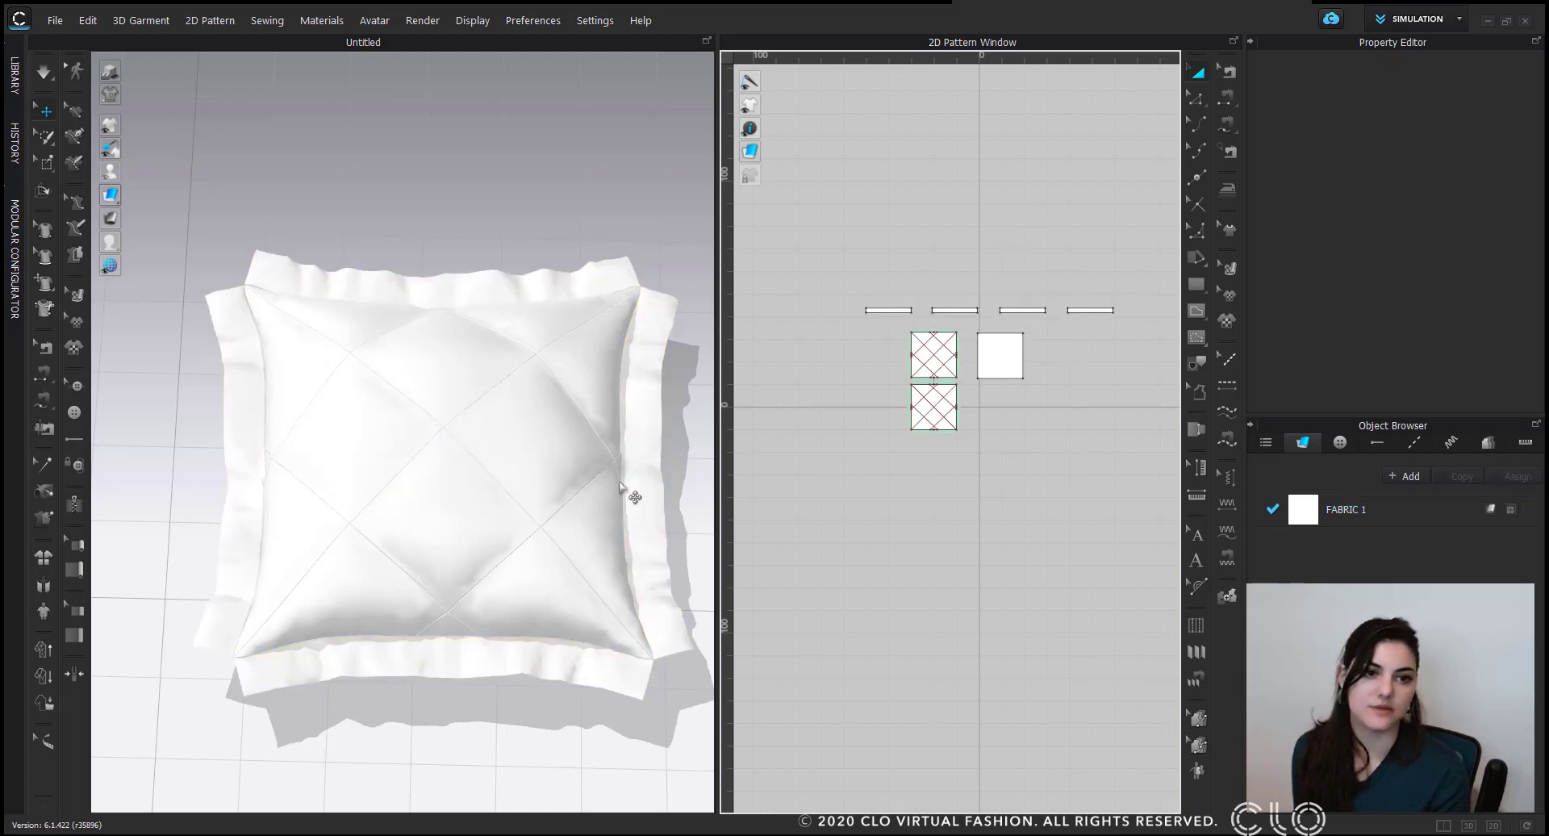
right_click_drag(493, 448, 479, 456)
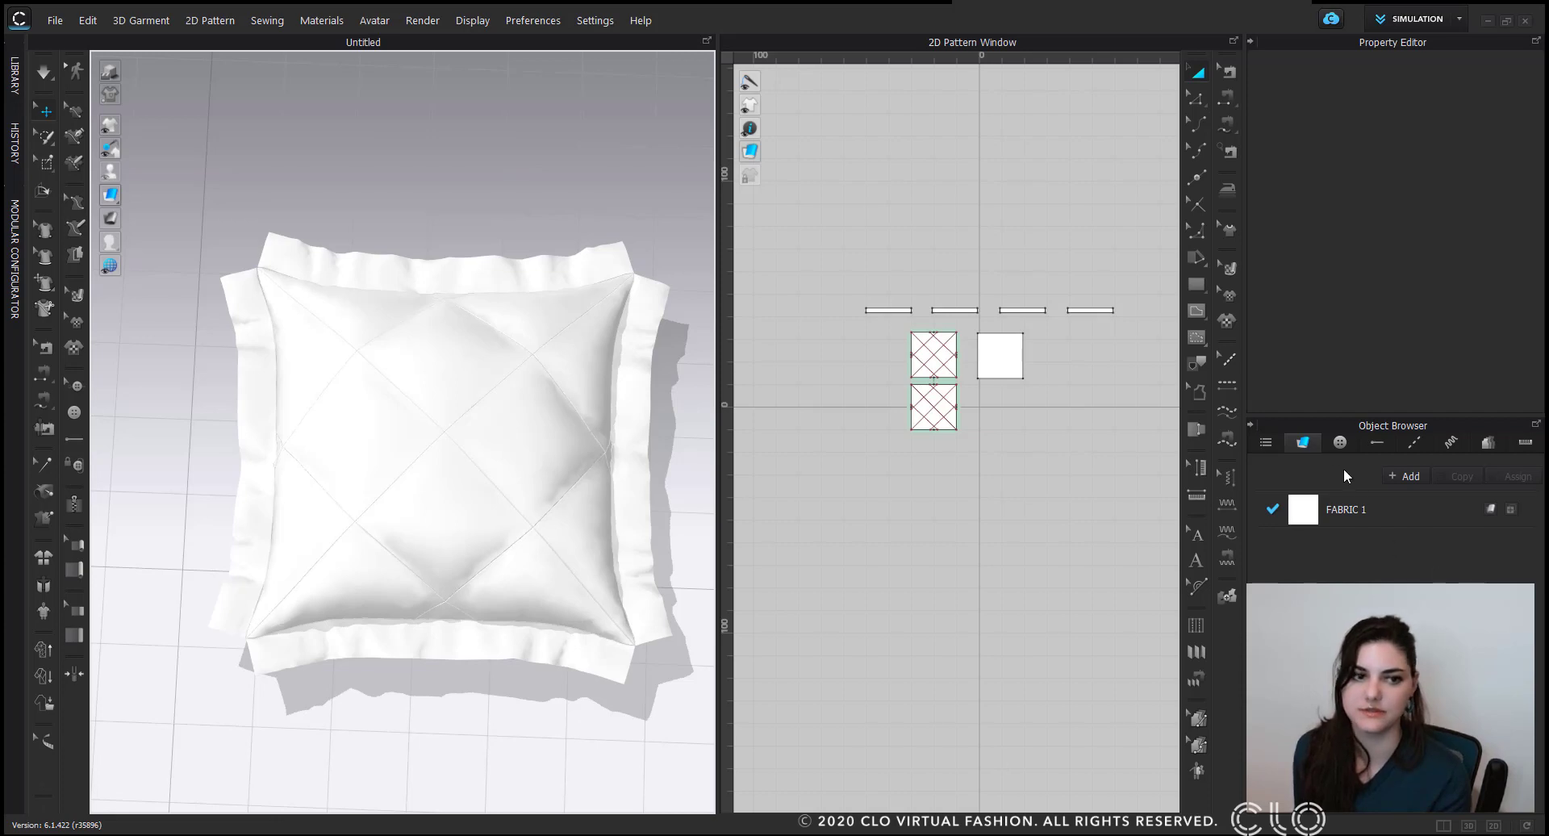
Add a second fabric and assign it to the four side strips.
left_click(1356, 506)
left_click(1404, 476)
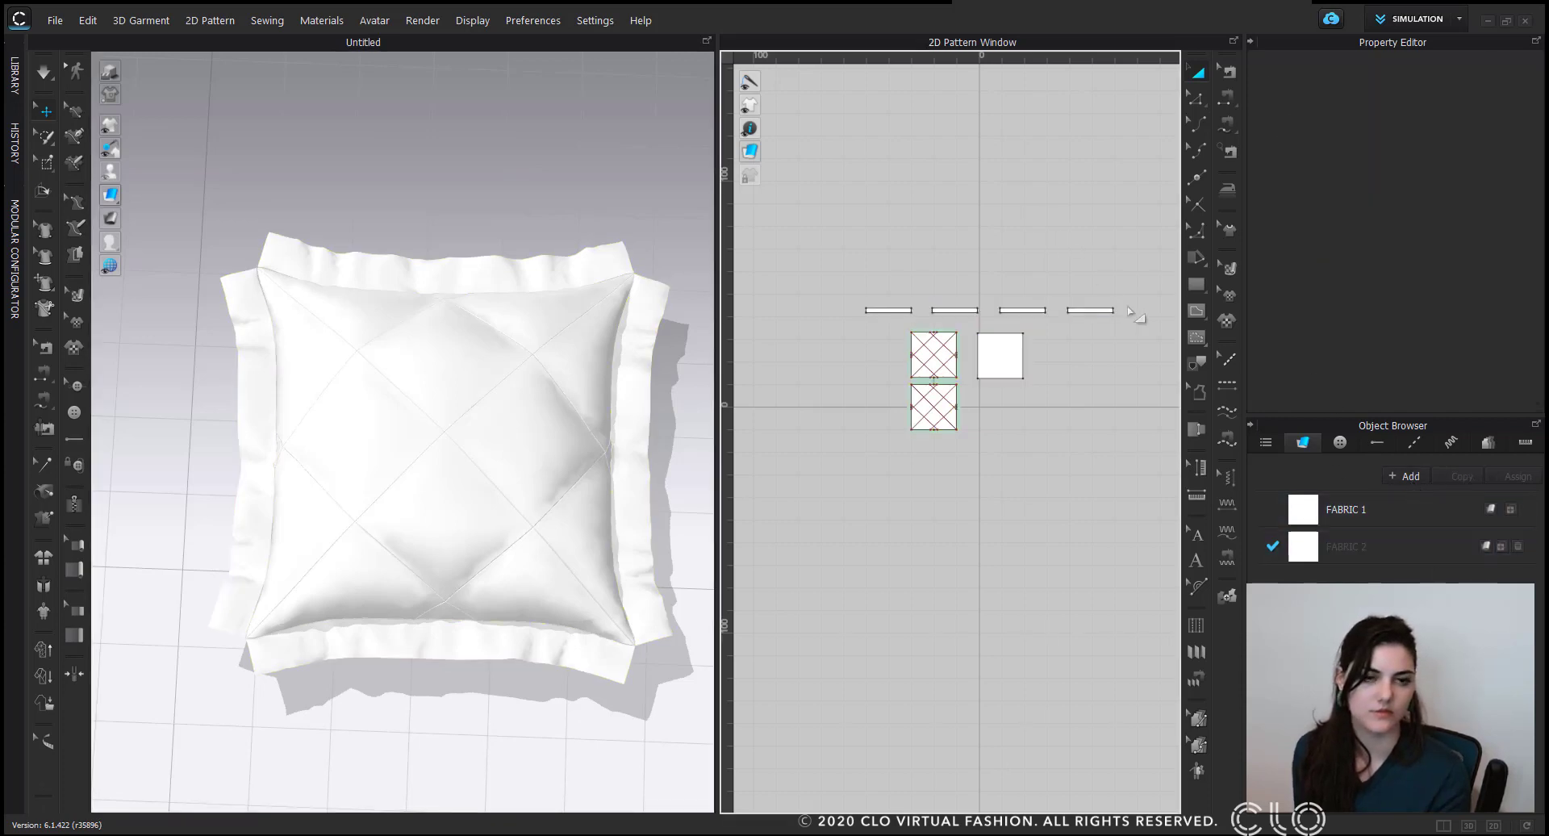
left_click(1091, 310)
left_click(1023, 310, "shift")
left_click(961, 310, "shift")
left_click(891, 309, "shift")
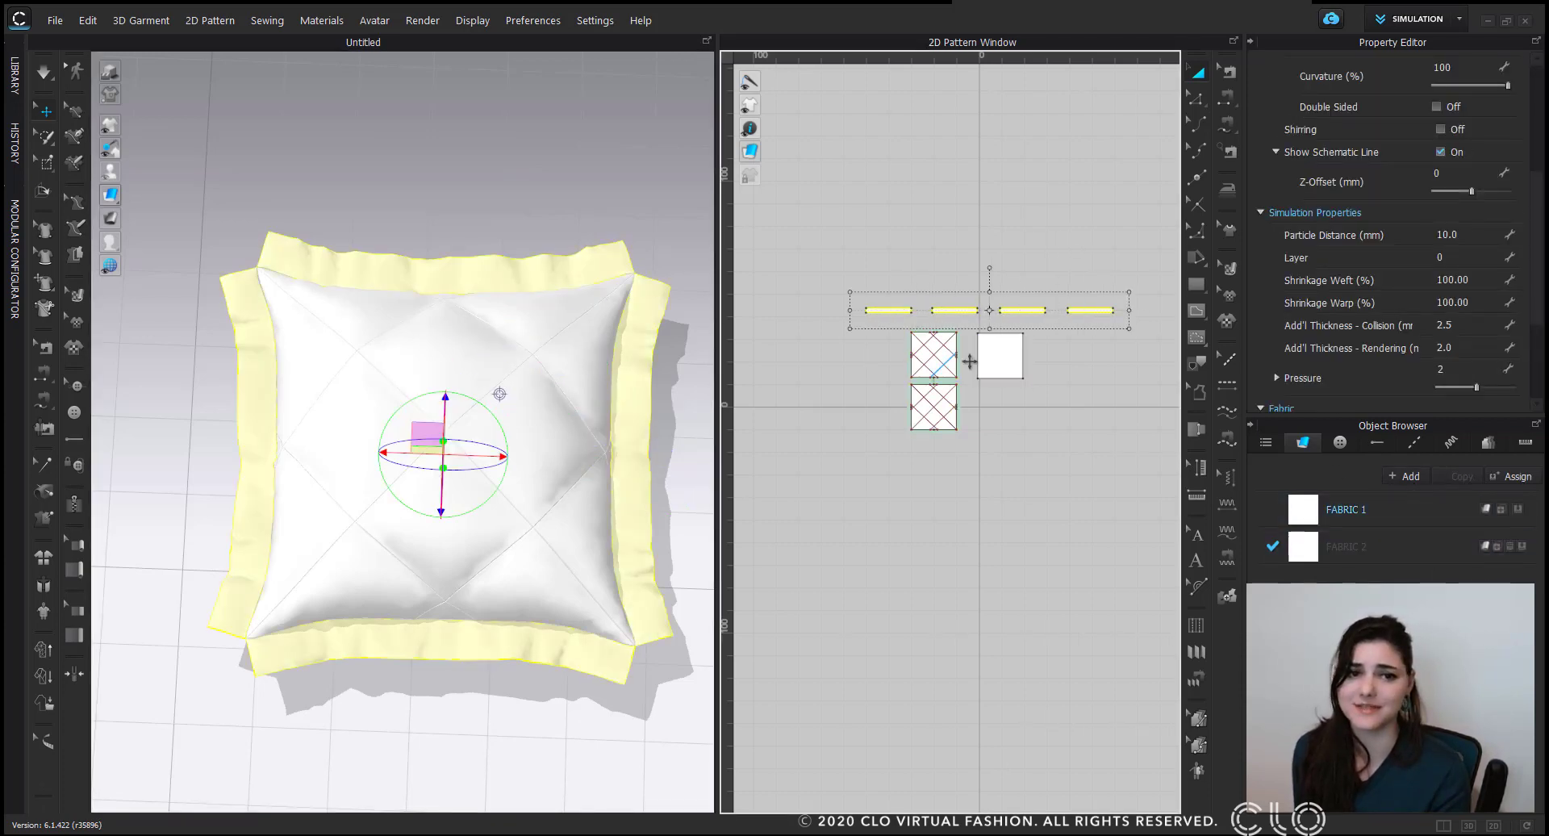
left_click(1033, 206)
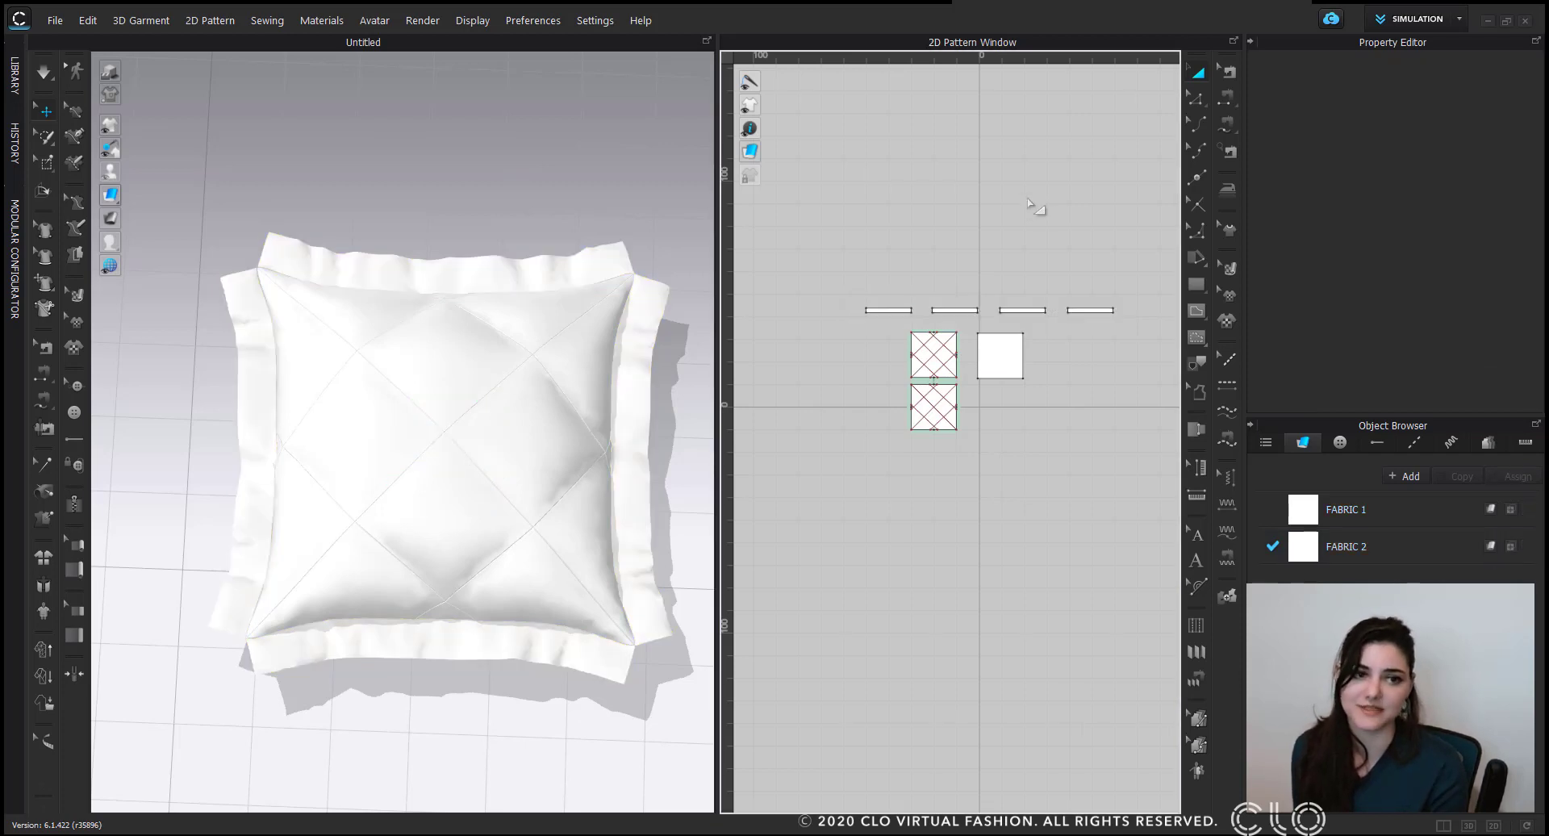
Examine the properties of the quilted square and the plain square patterns.
scroll(492, 442, "up", 1)
middle_click_drag(488, 442, 449, 427)
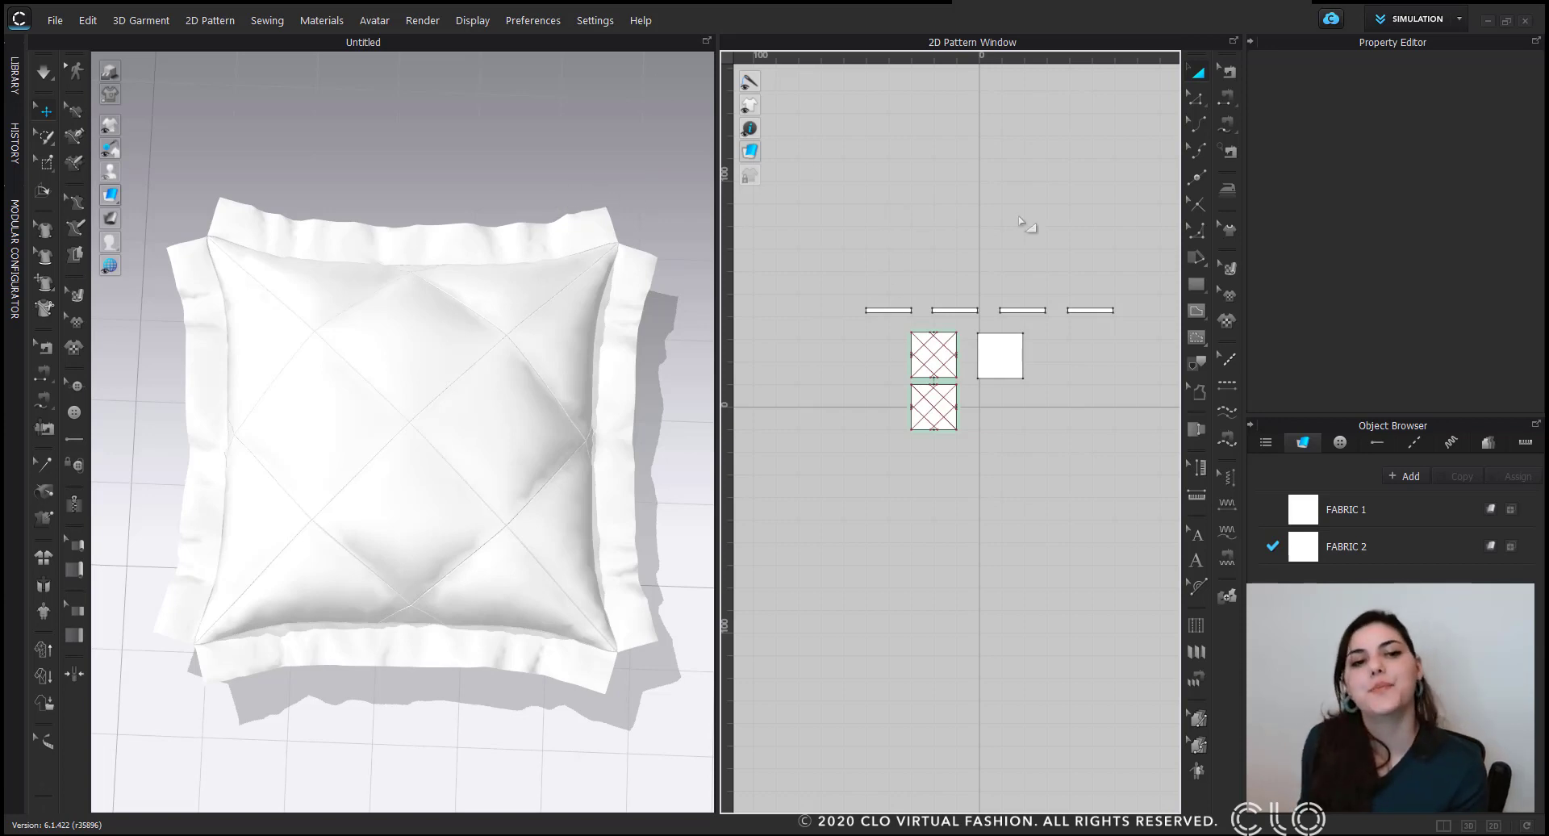
middle_click_drag(1028, 222, 961, 219)
scroll(824, 277, "up", 2)
left_click(483, 325)
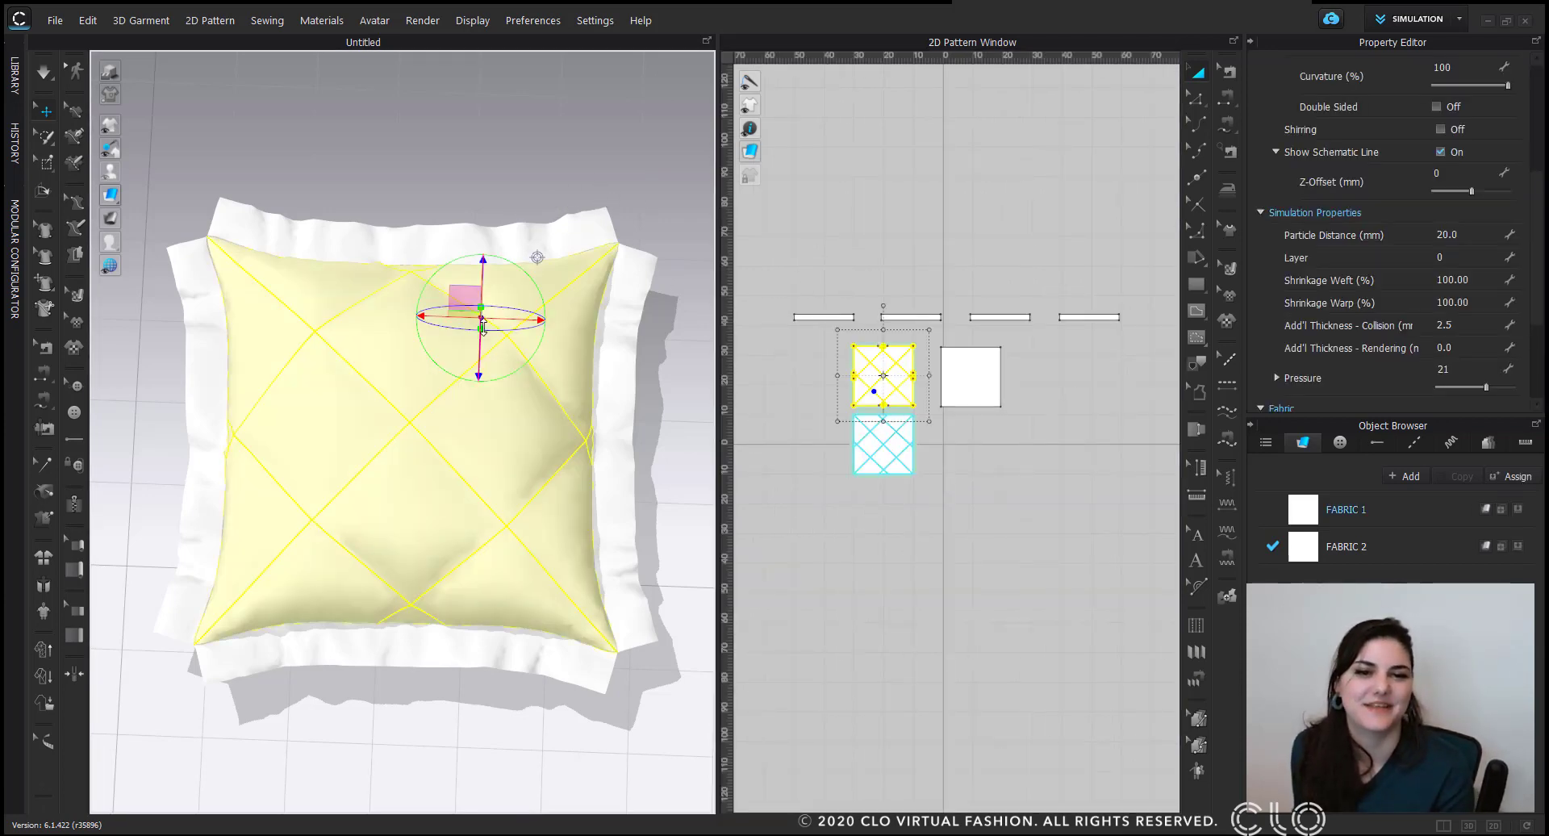
left_click(1001, 232)
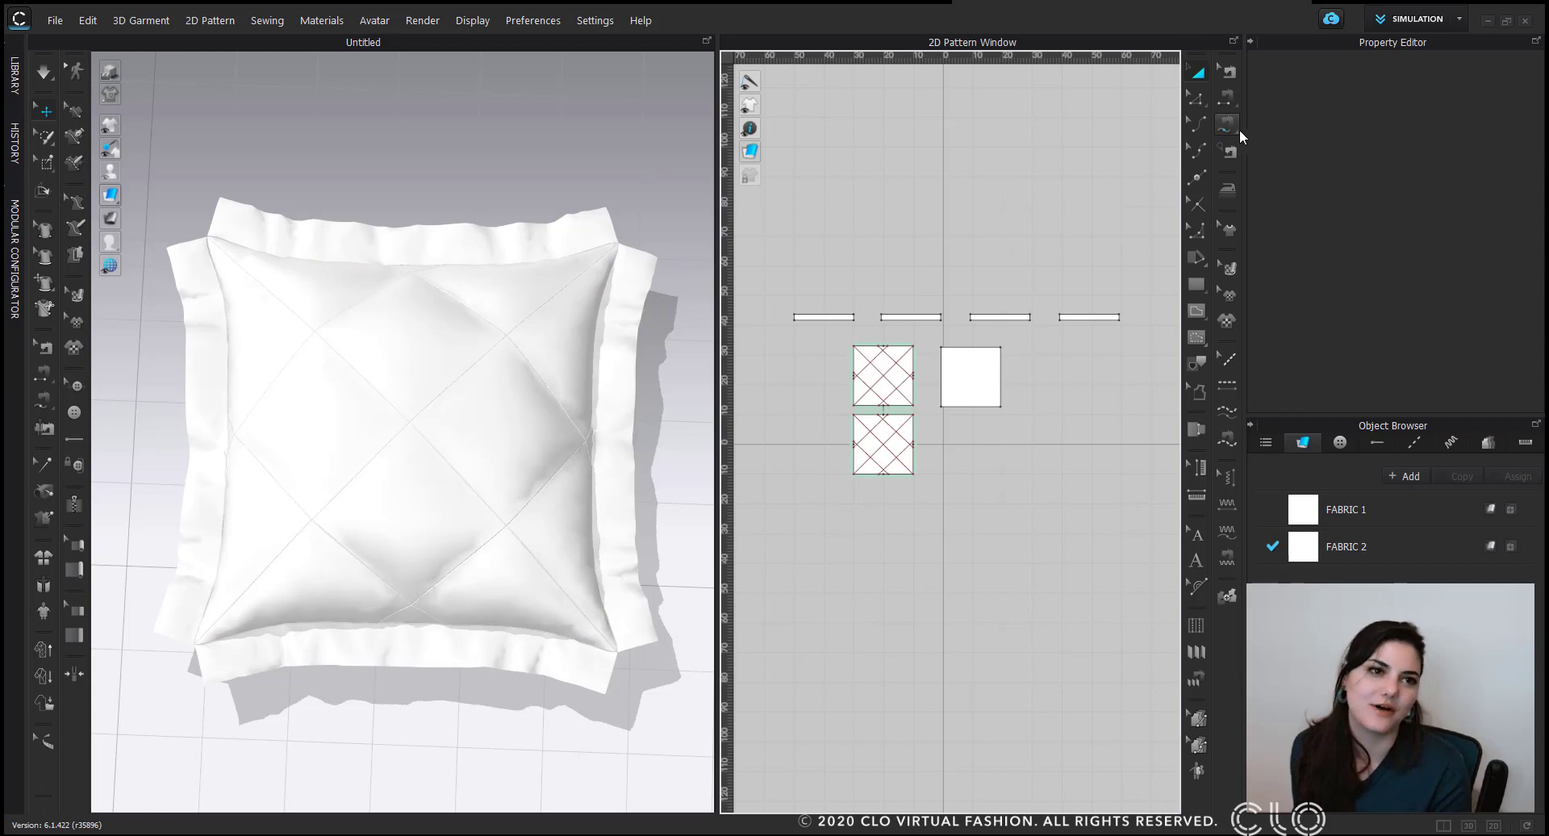
left_click(972, 375)
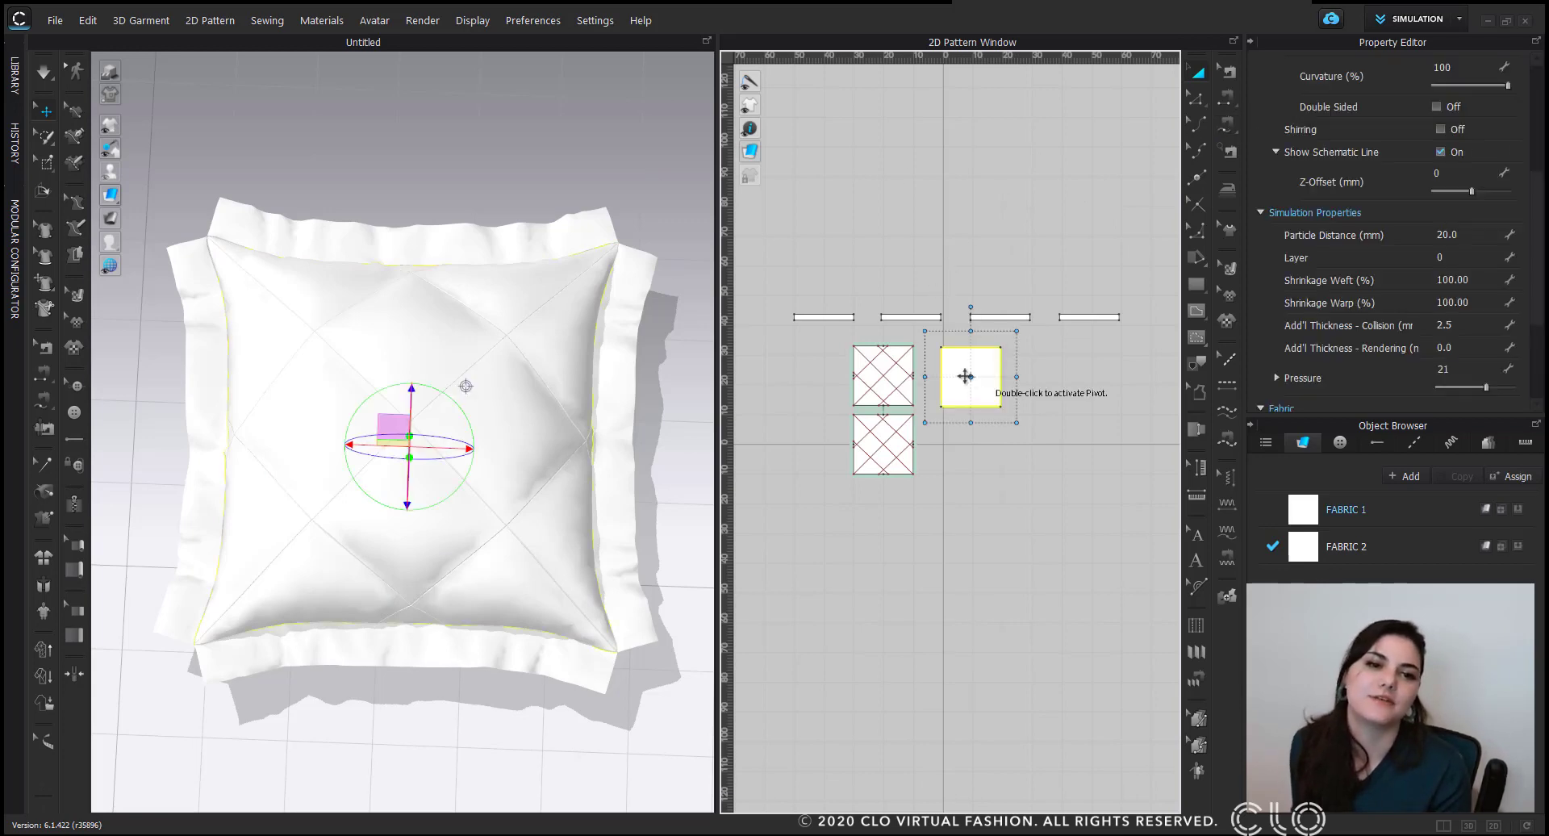
left_click(898, 348)
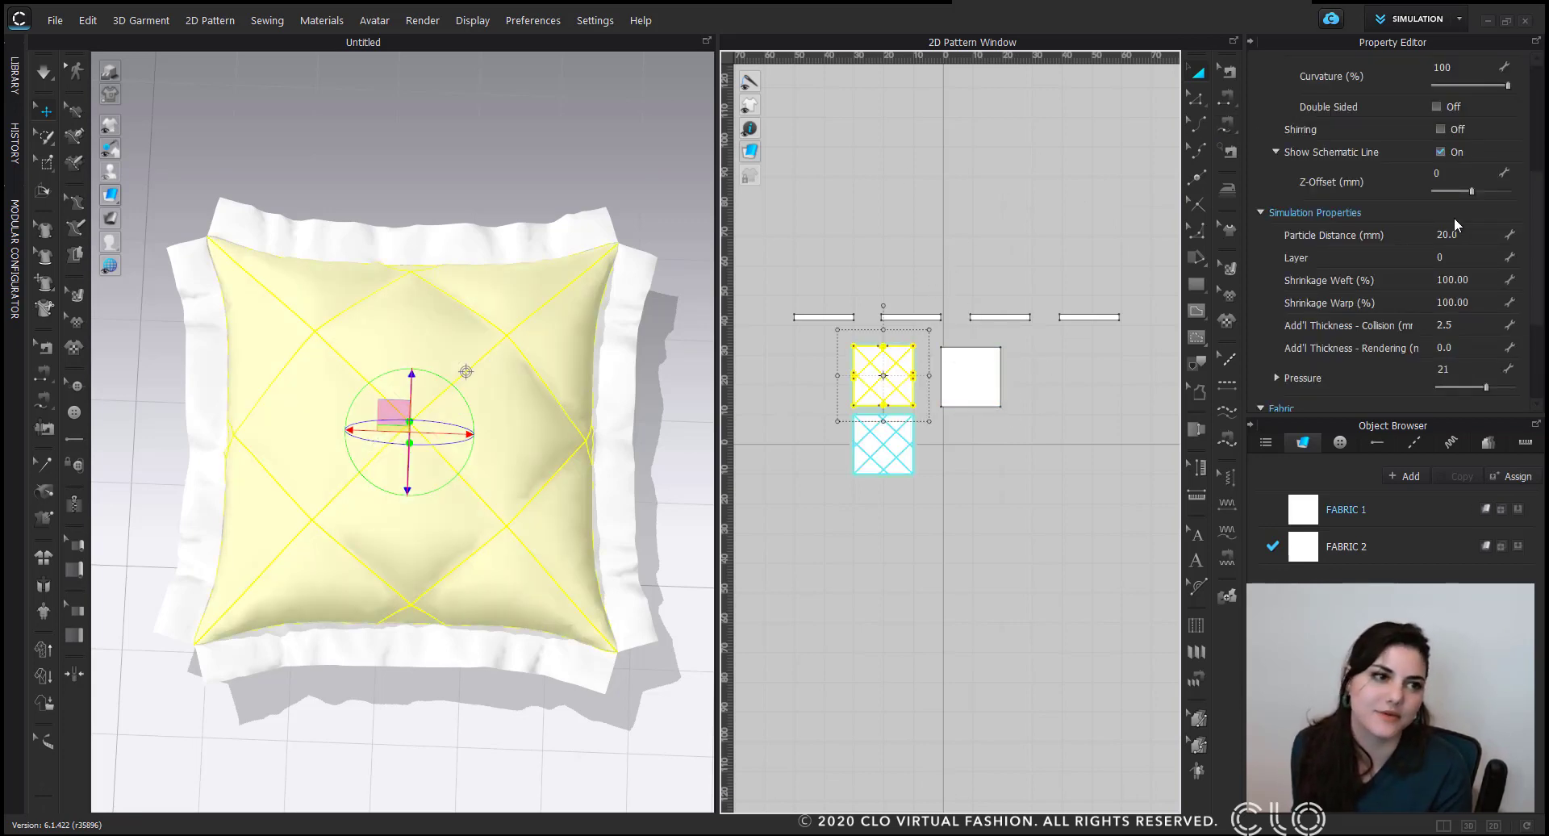
scroll(1388, 230, "up", 3)
left_click(1064, 276)
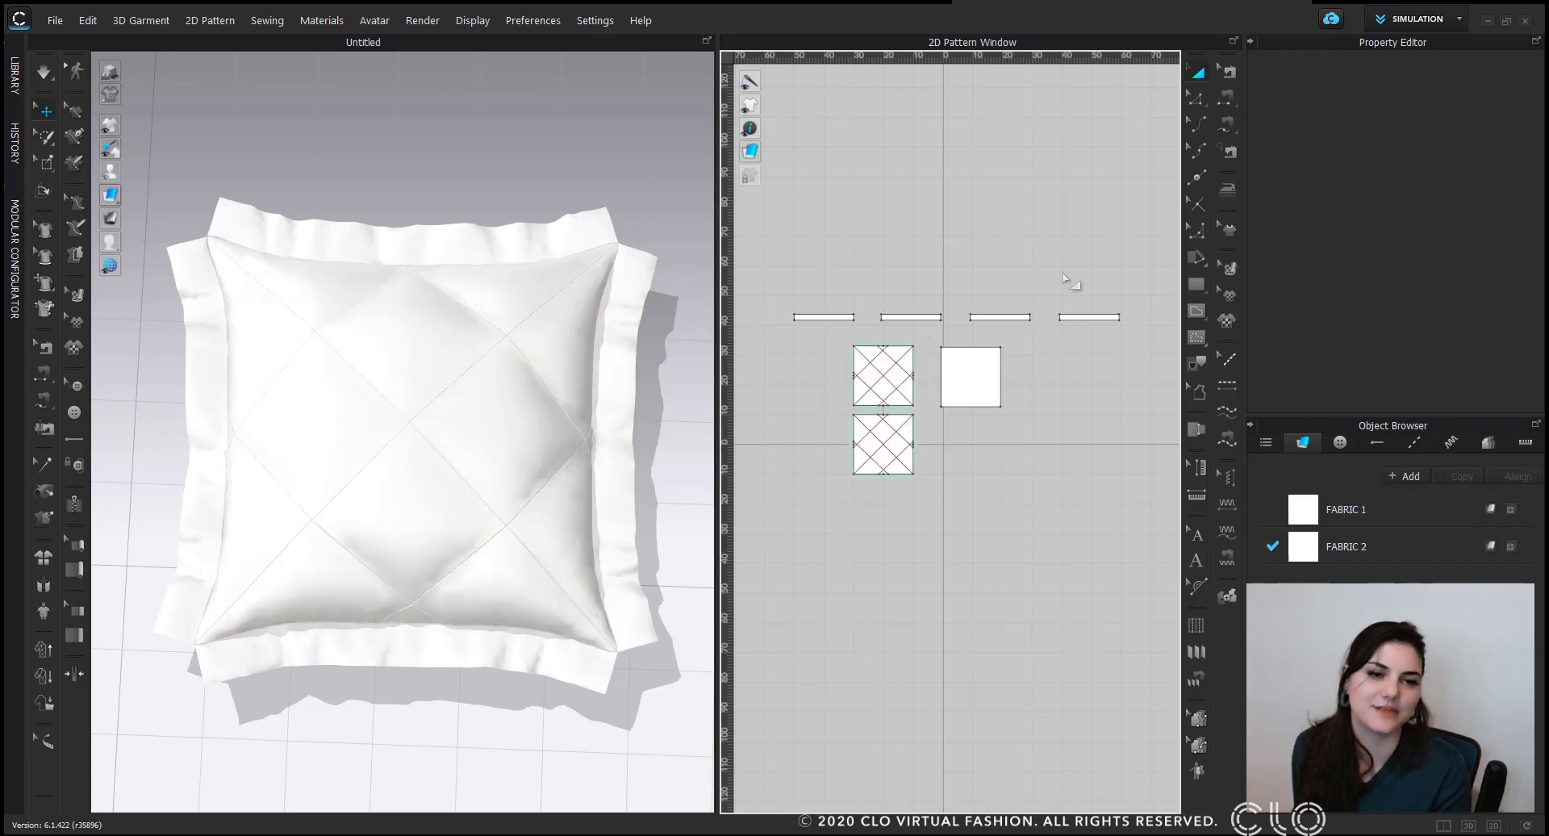
left_click(910, 349)
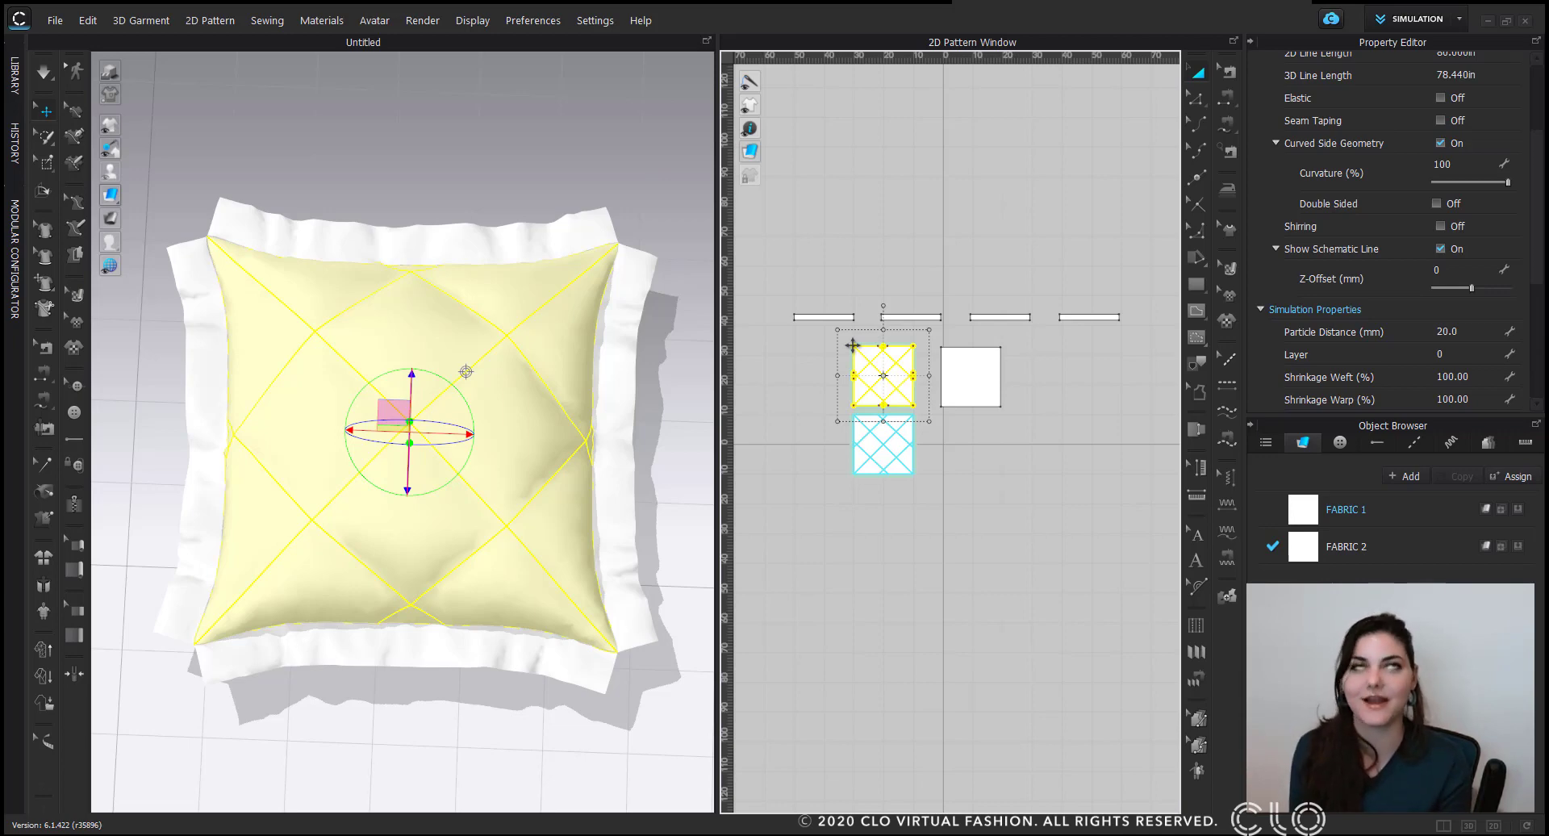
left_click(936, 280)
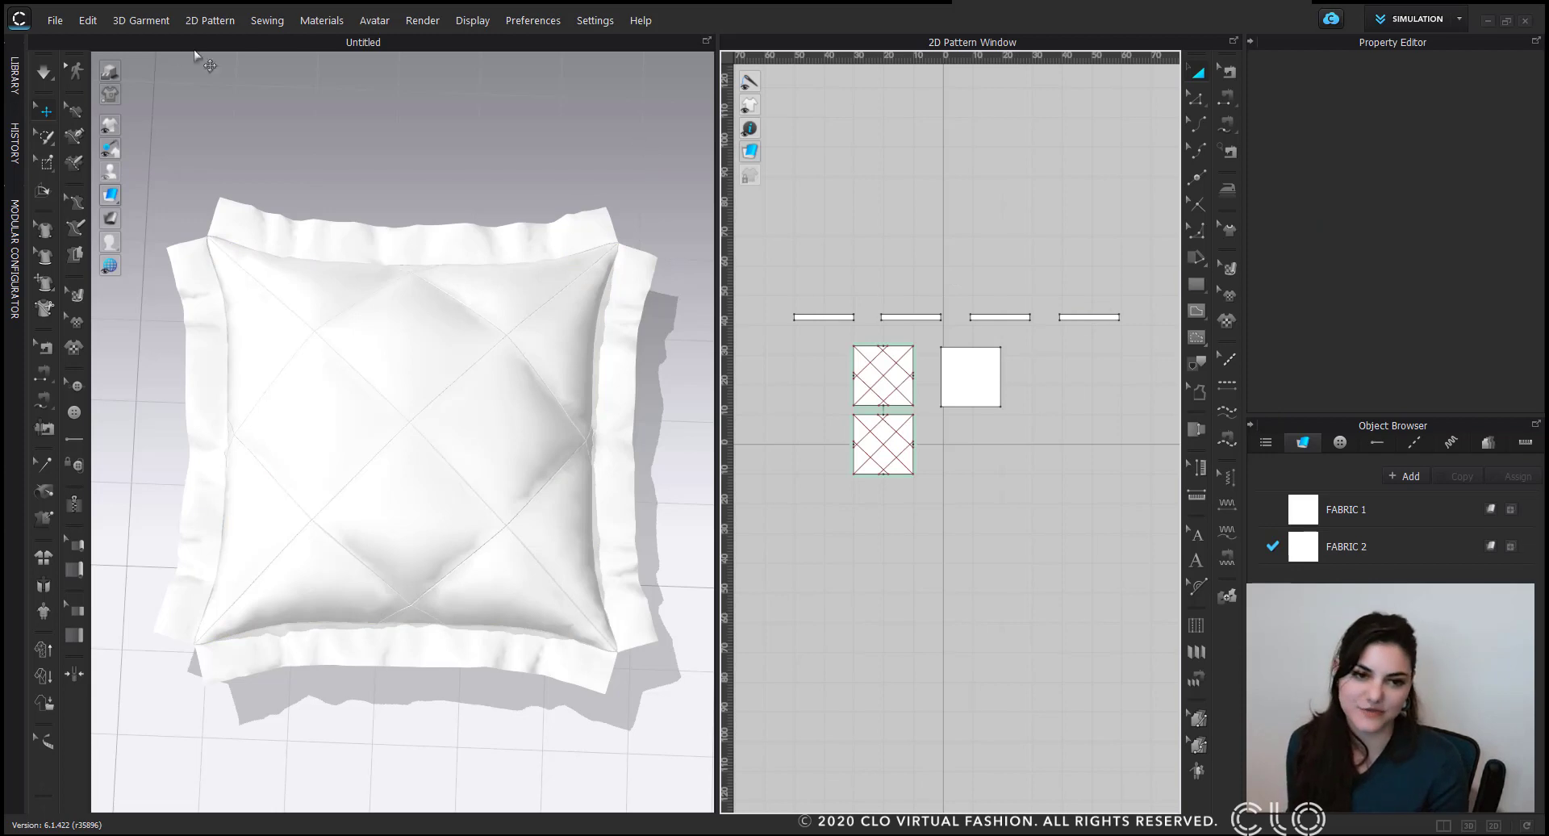
Open the library's Fabric folder and browse its fabric presets.
left_click(16, 78)
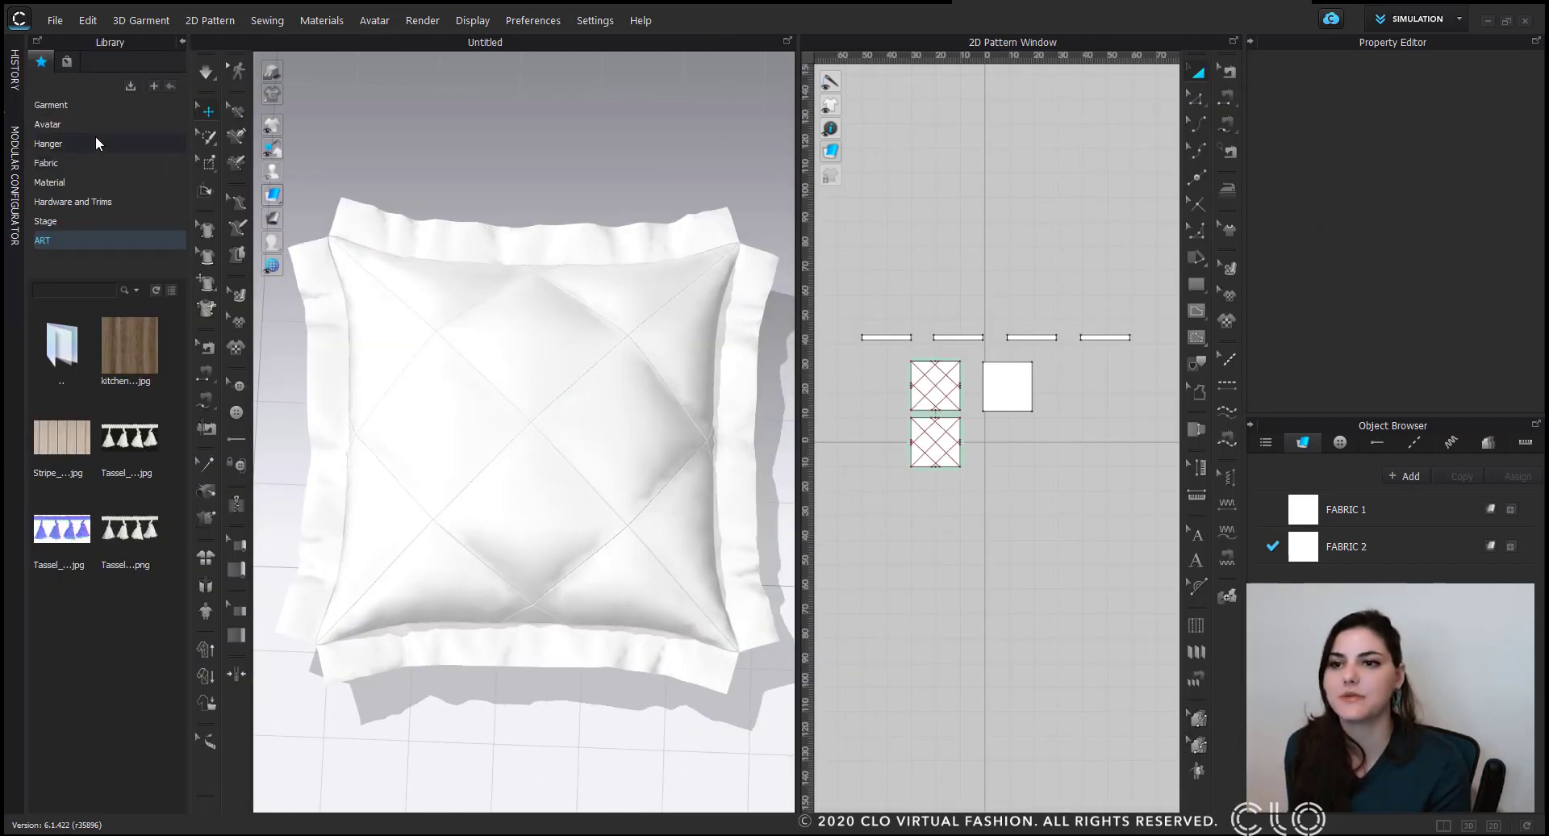
left_click(84, 167)
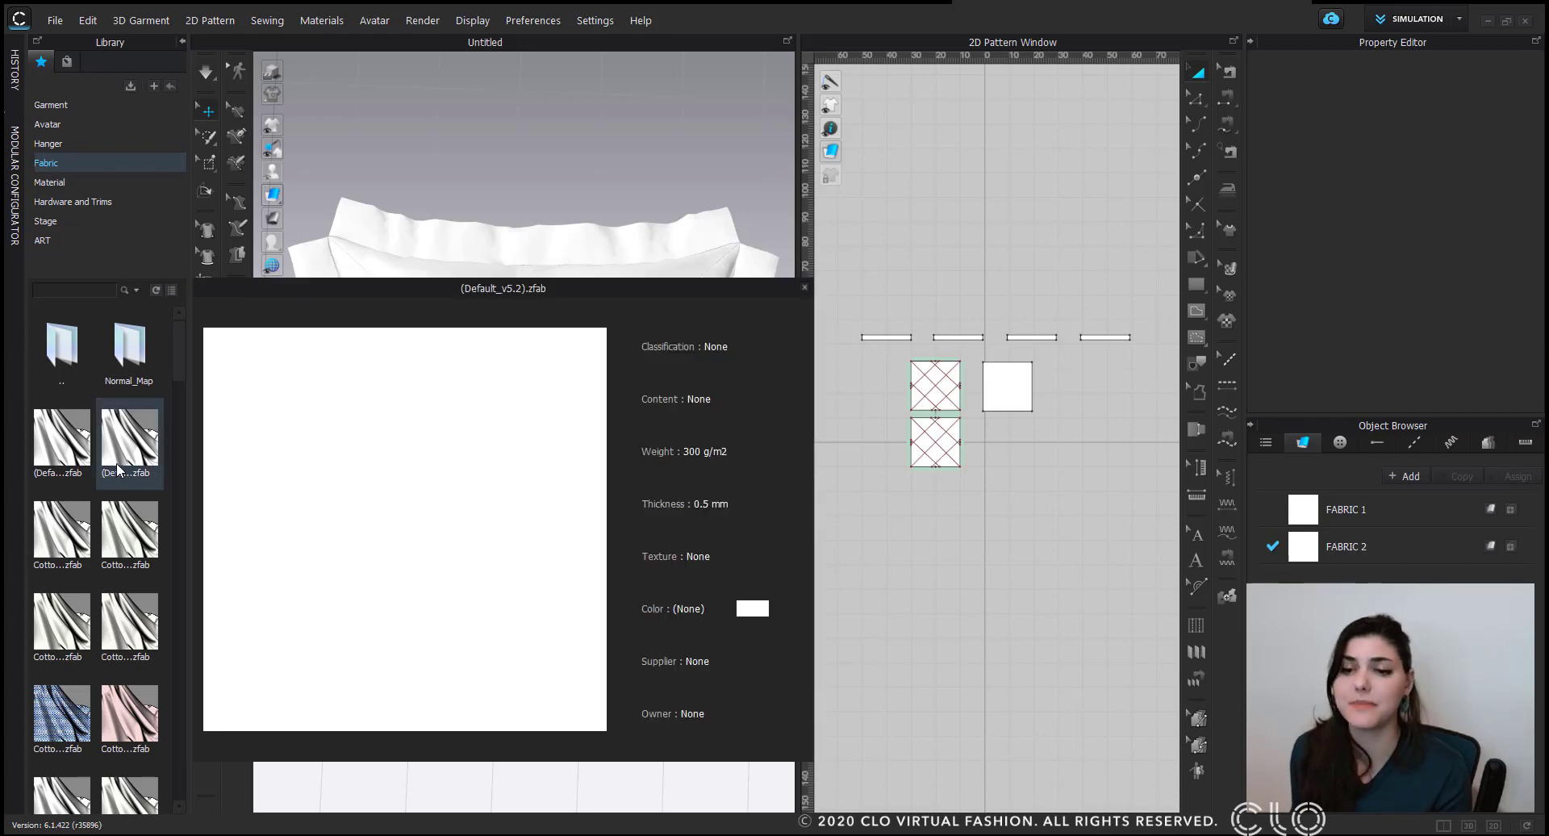
scroll(116, 463, "down", 10)
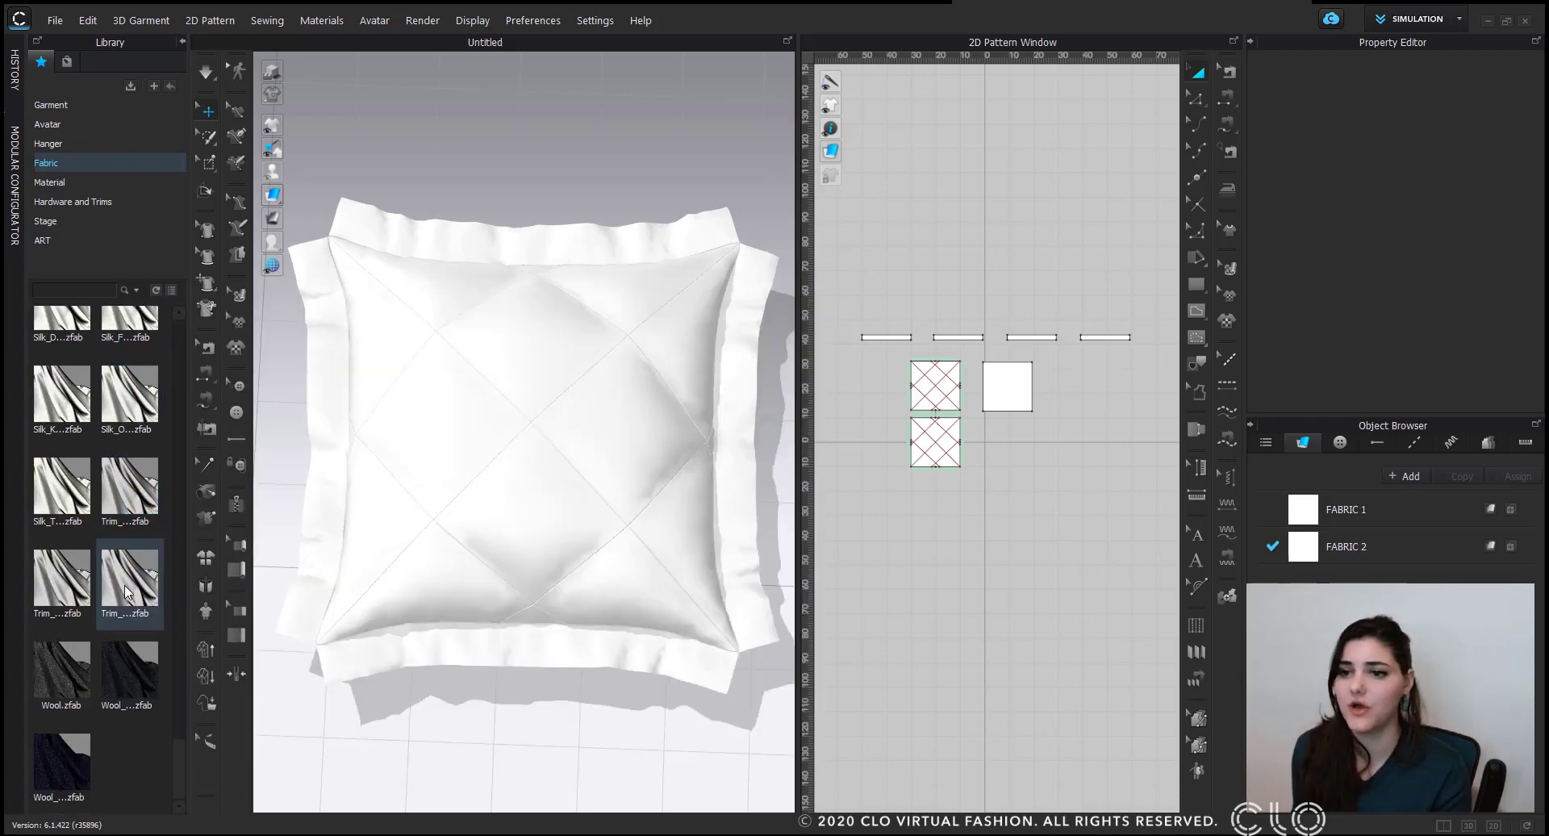
scroll(129, 591, "up", 3)
scroll(139, 620, "up", 6)
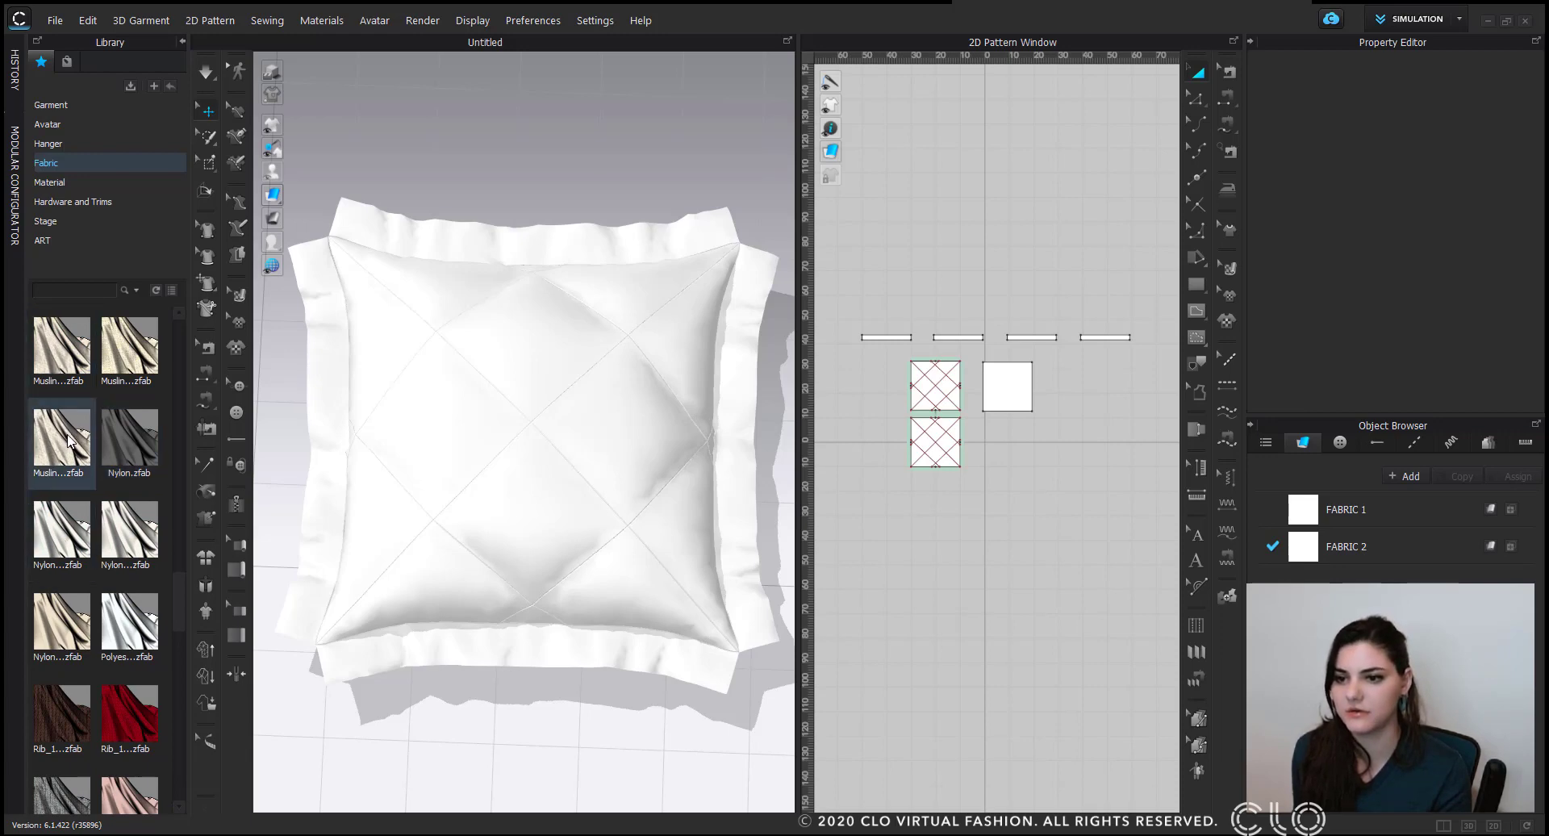
Simulate the pillow briefly with the second fabric on its side strips.
key("space")
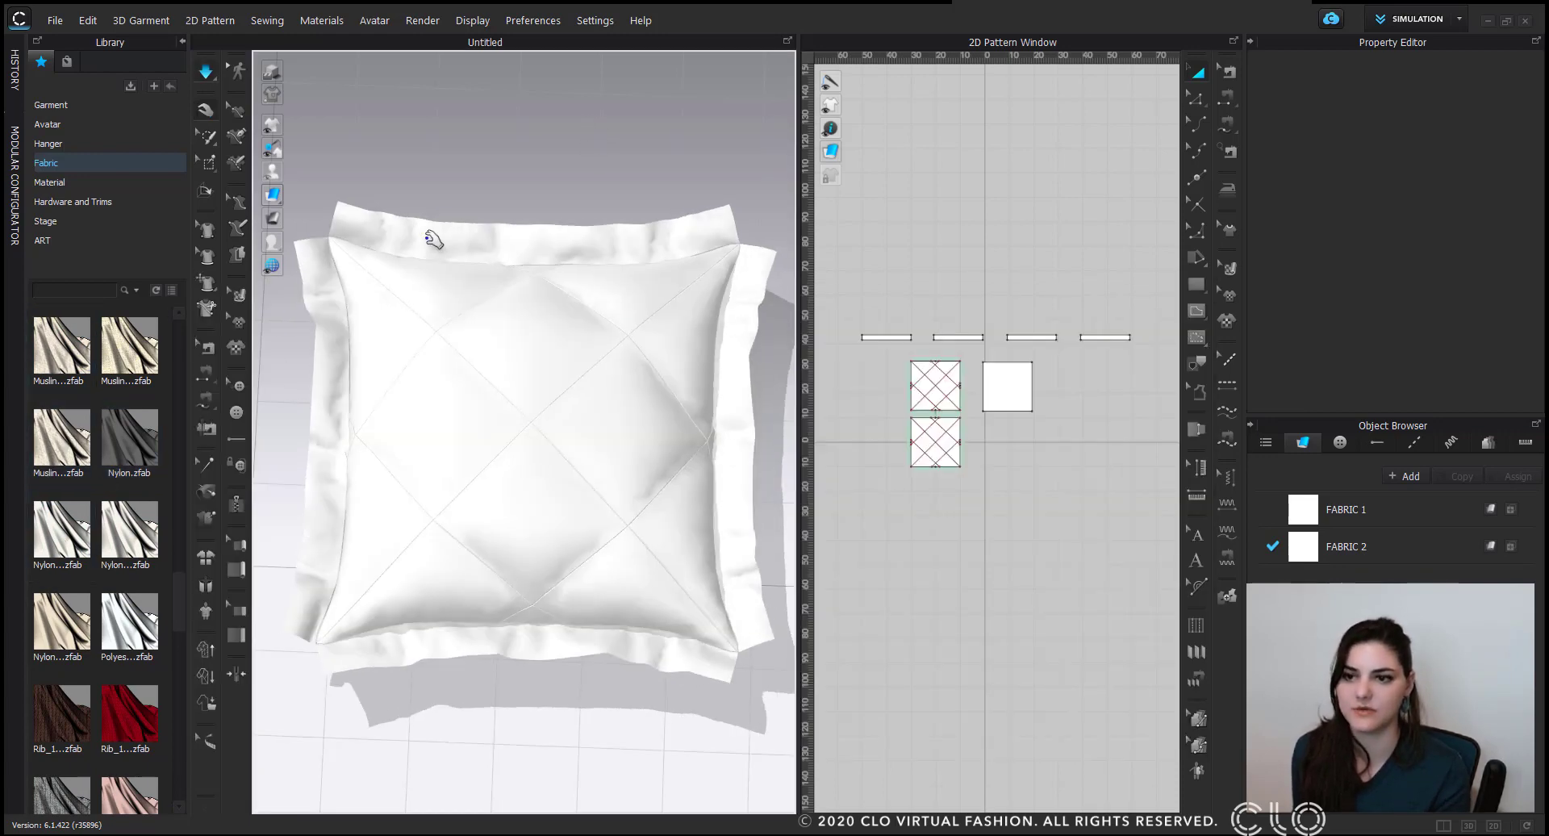
key("space")
left_click_drag(499, 215, 571, 249)
Set the pressure of all four side strips to 0 and simulate the pillow briefly.
left_click(886, 338)
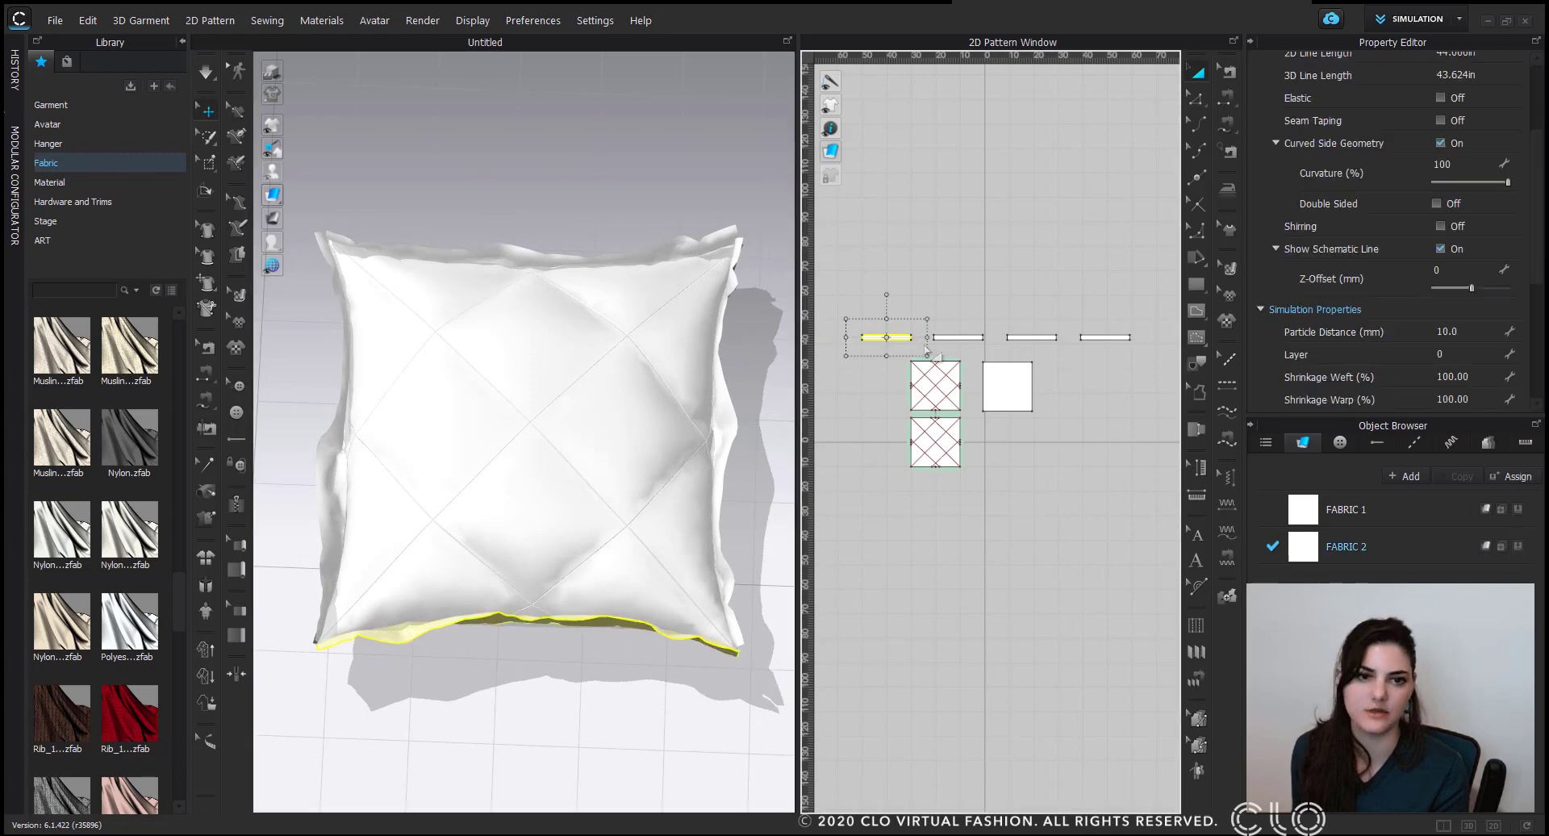
left_click(958, 337, "shift")
left_click(1032, 337, "shift")
left_click(1107, 338, "shift")
scroll(1388, 243, "down", 3)
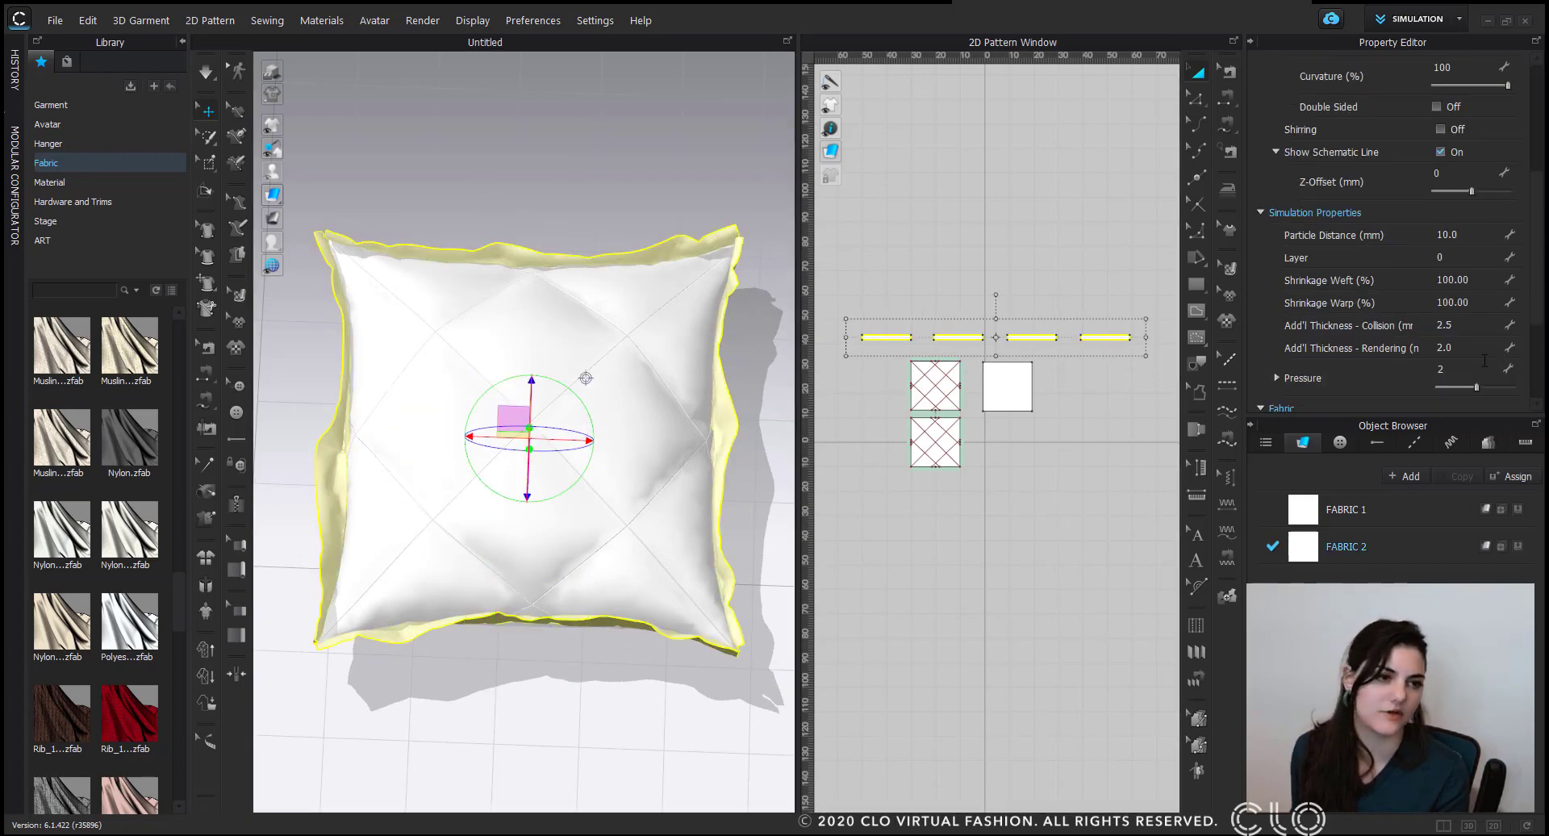
left_click(1462, 368)
type("0")
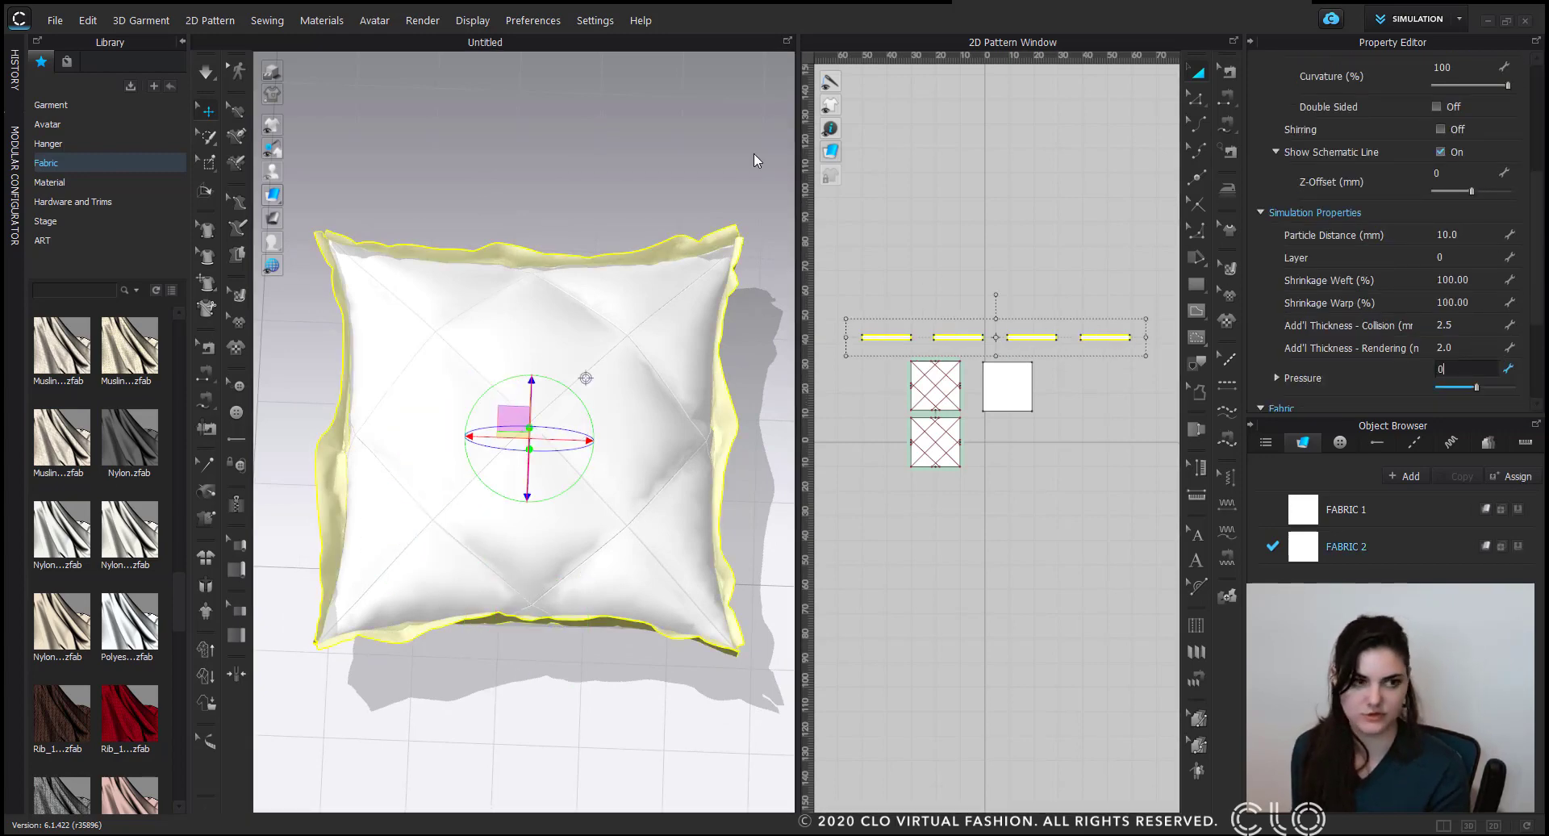
left_click(546, 180)
key("space")
key("space")
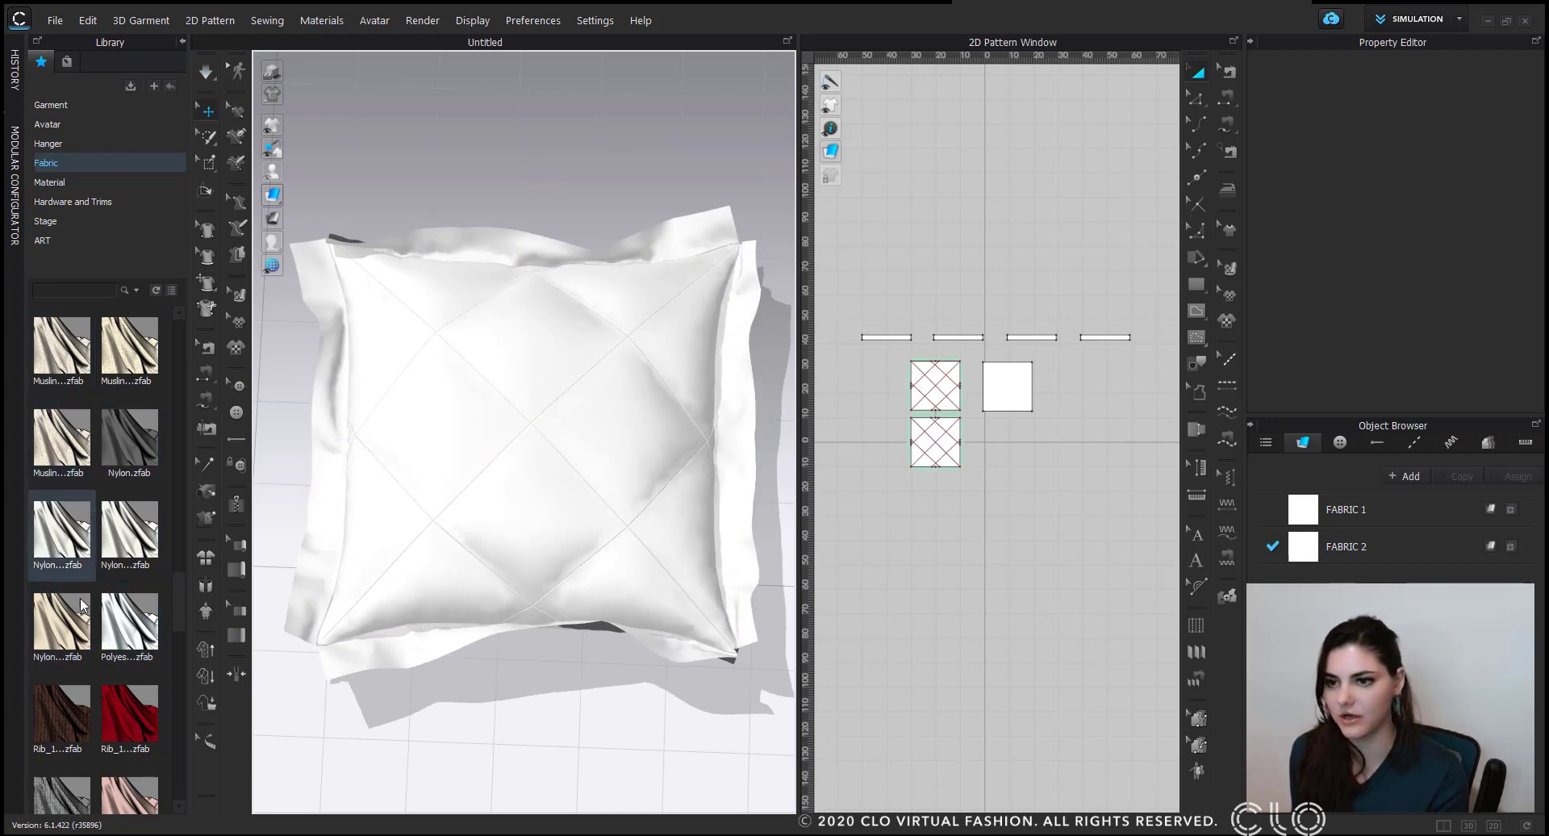
Replace FABRIC 1 with the Linen preset from the library and simulate the pillow briefly.
scroll(75, 663, "up", 3)
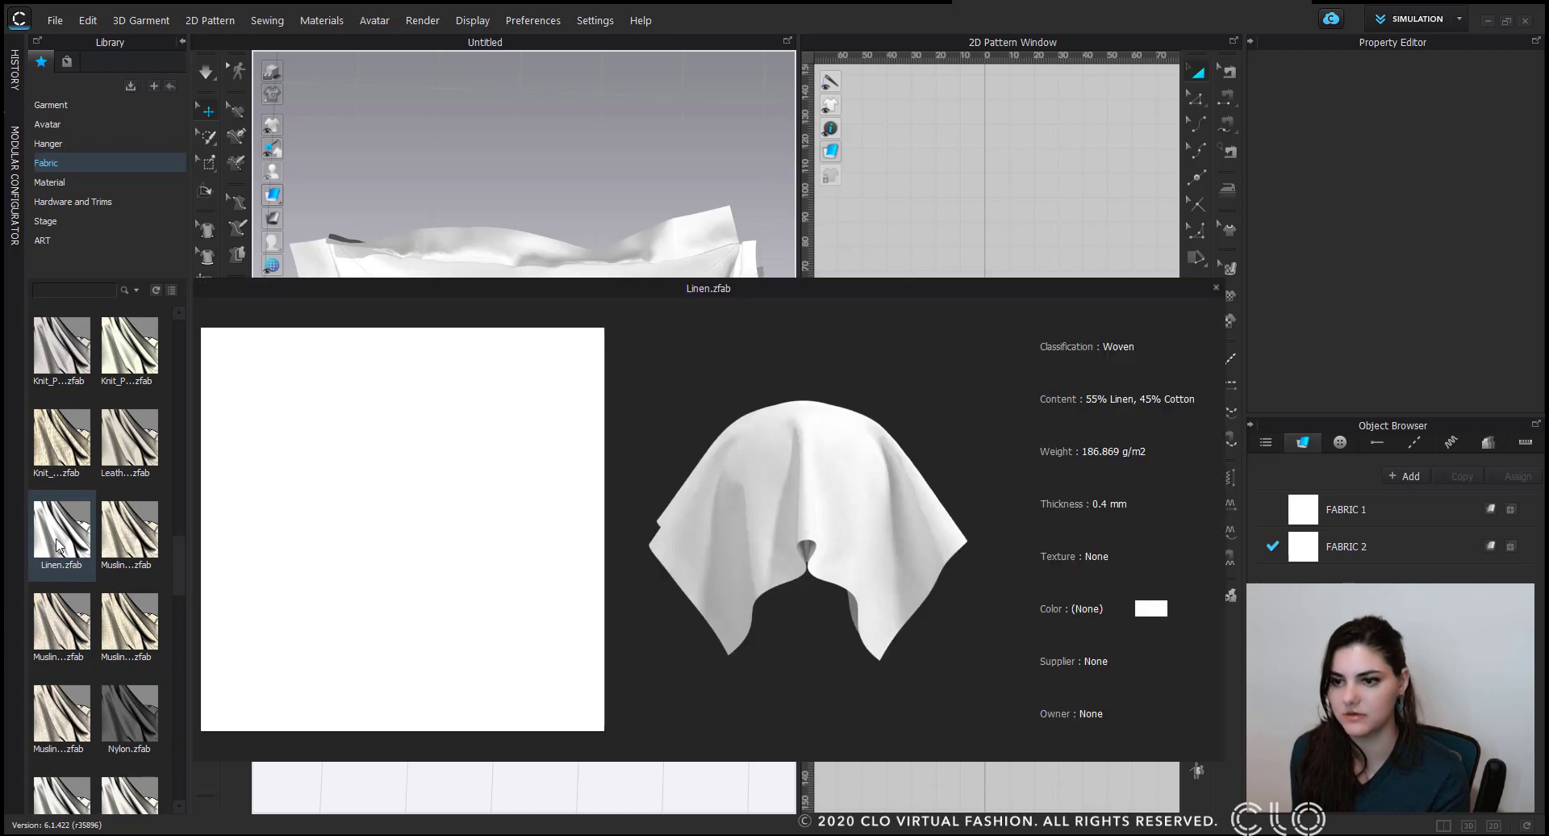
left_click_drag(61, 532, 1378, 507)
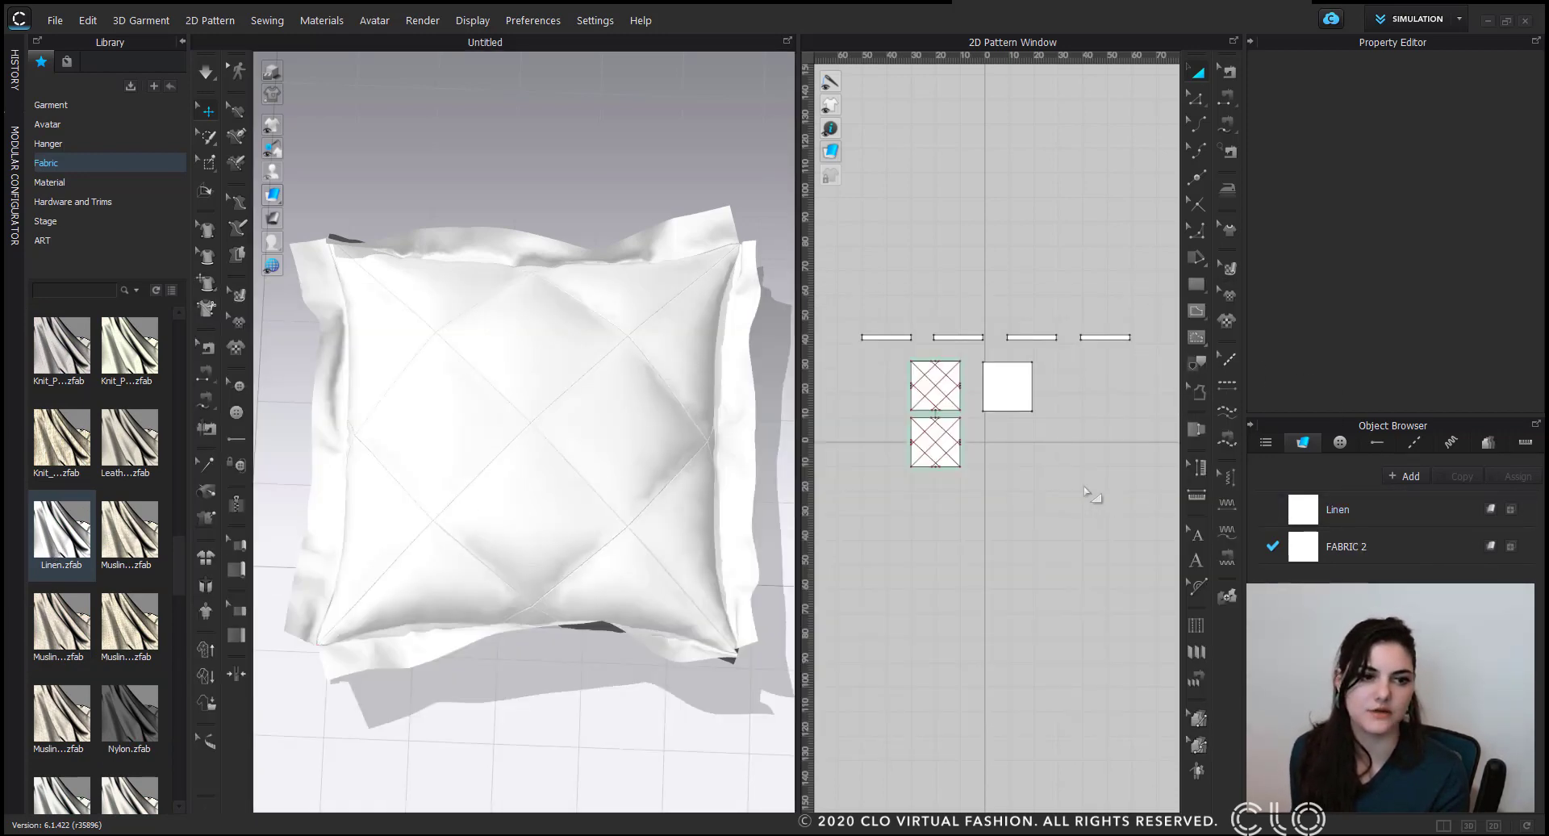
key("space")
key("space")
right_click_drag(630, 483, 657, 454)
Compare the silk presets in the library and apply Silk_Faille to both the Linen fabric and FABRIC 2.
scroll(96, 672, "down", 8)
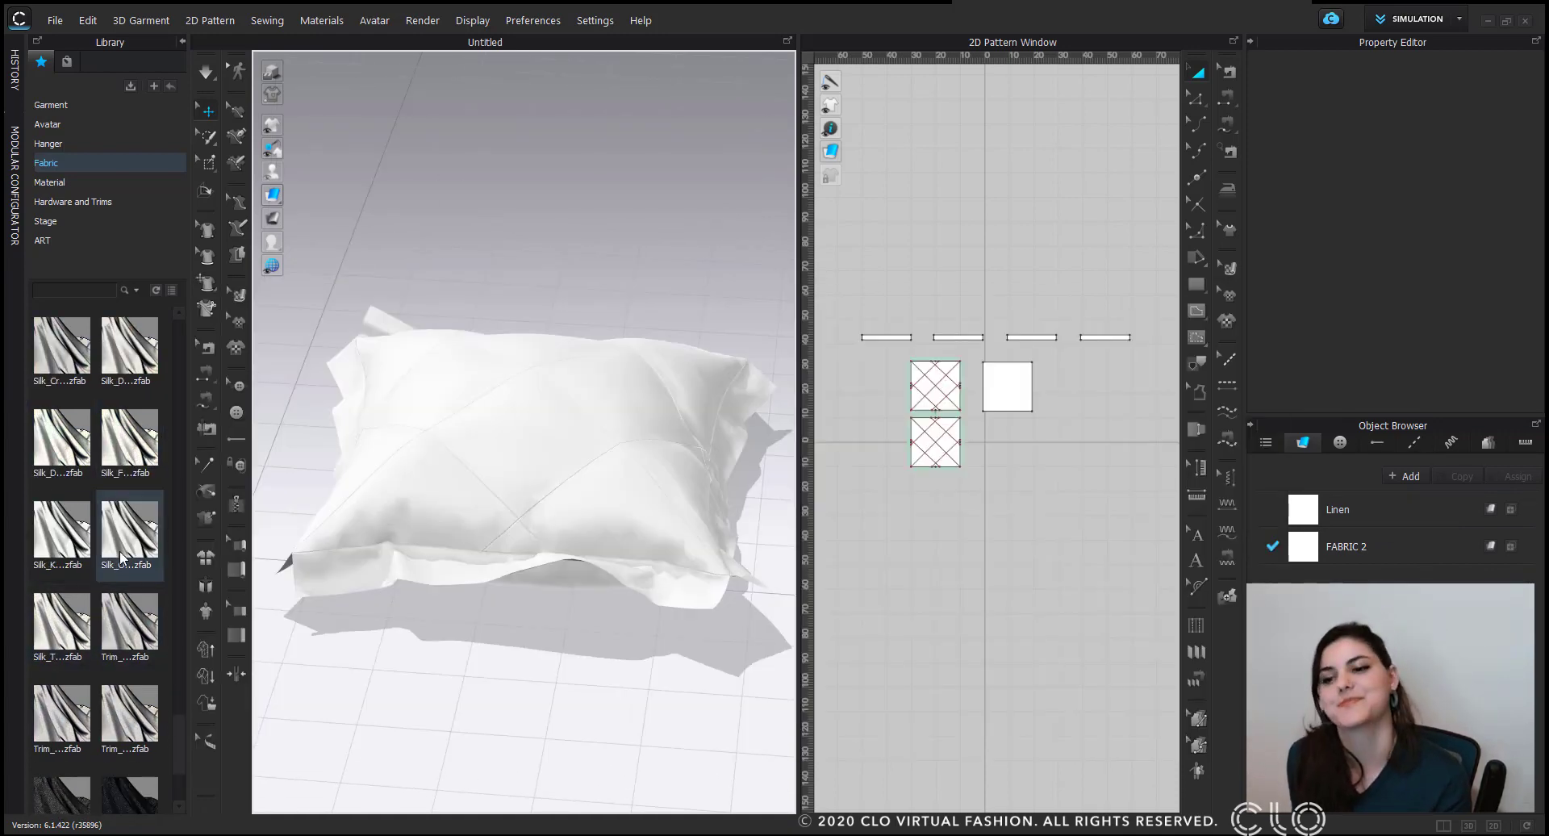
mouse_move(123, 555)
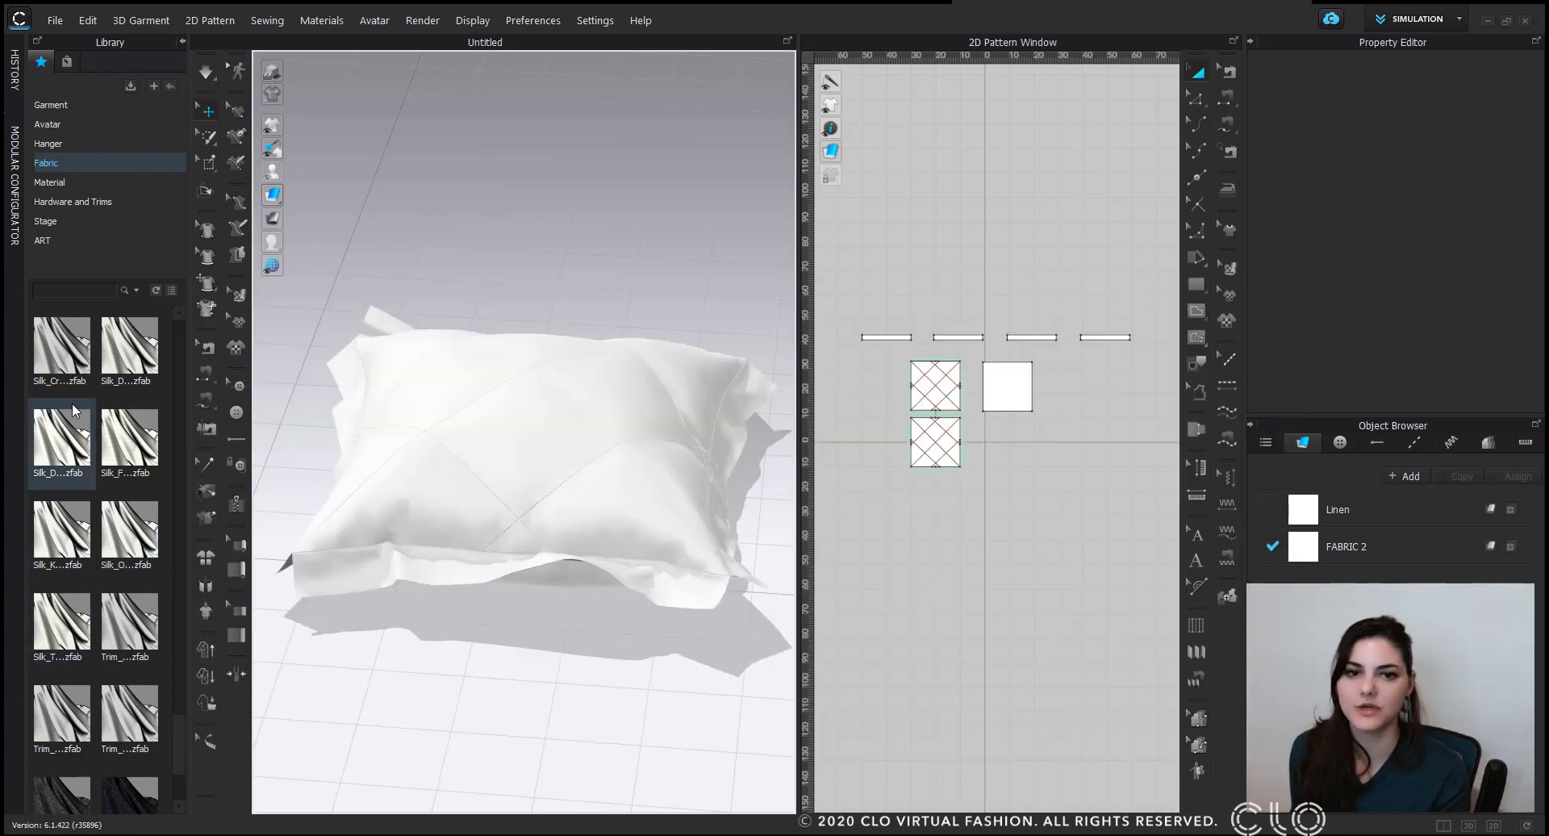
mouse_move(69, 437)
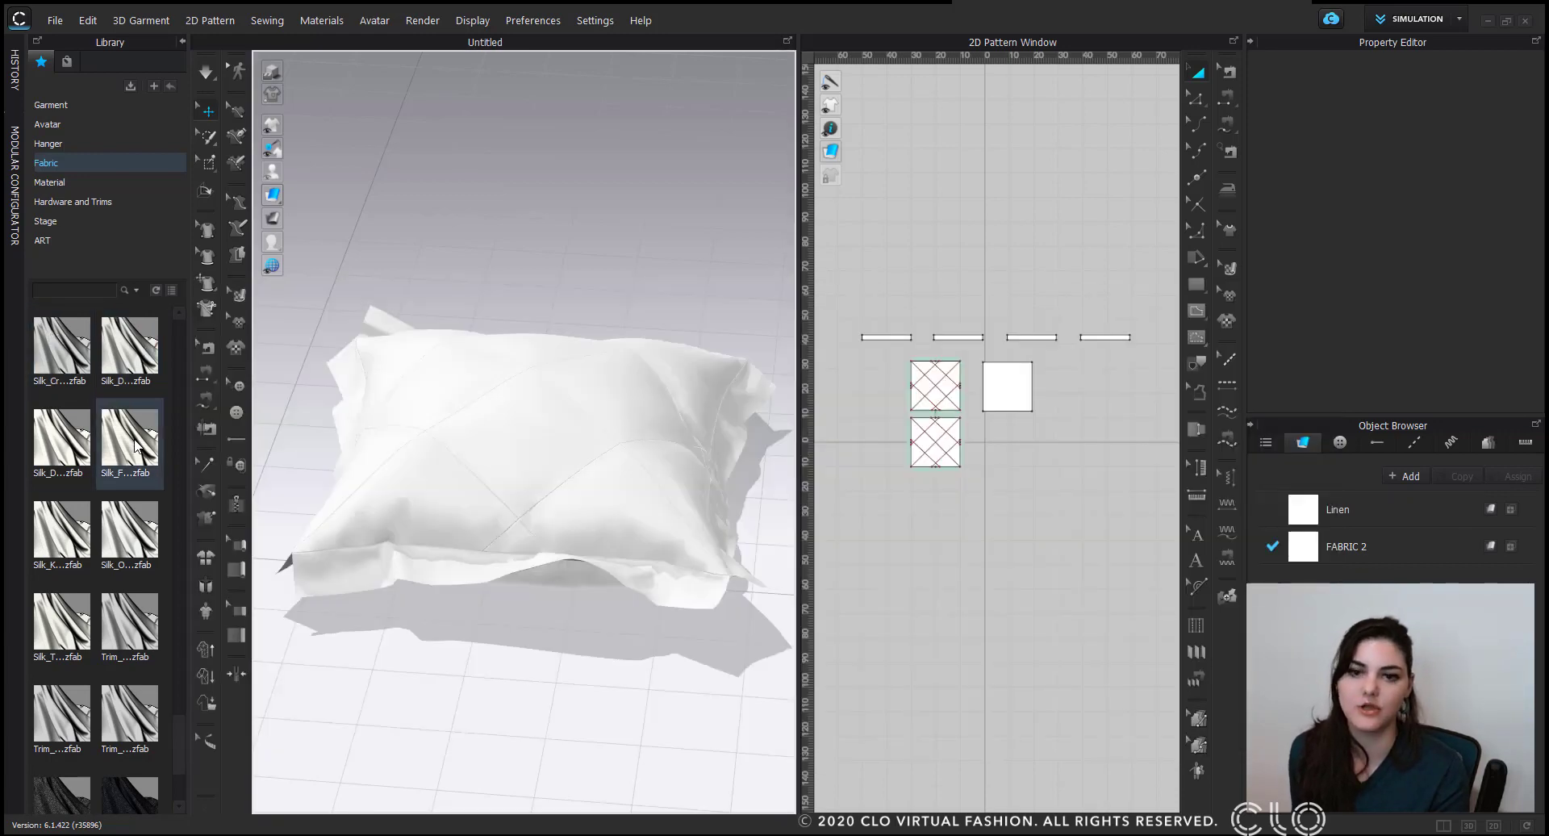
mouse_move(136, 445)
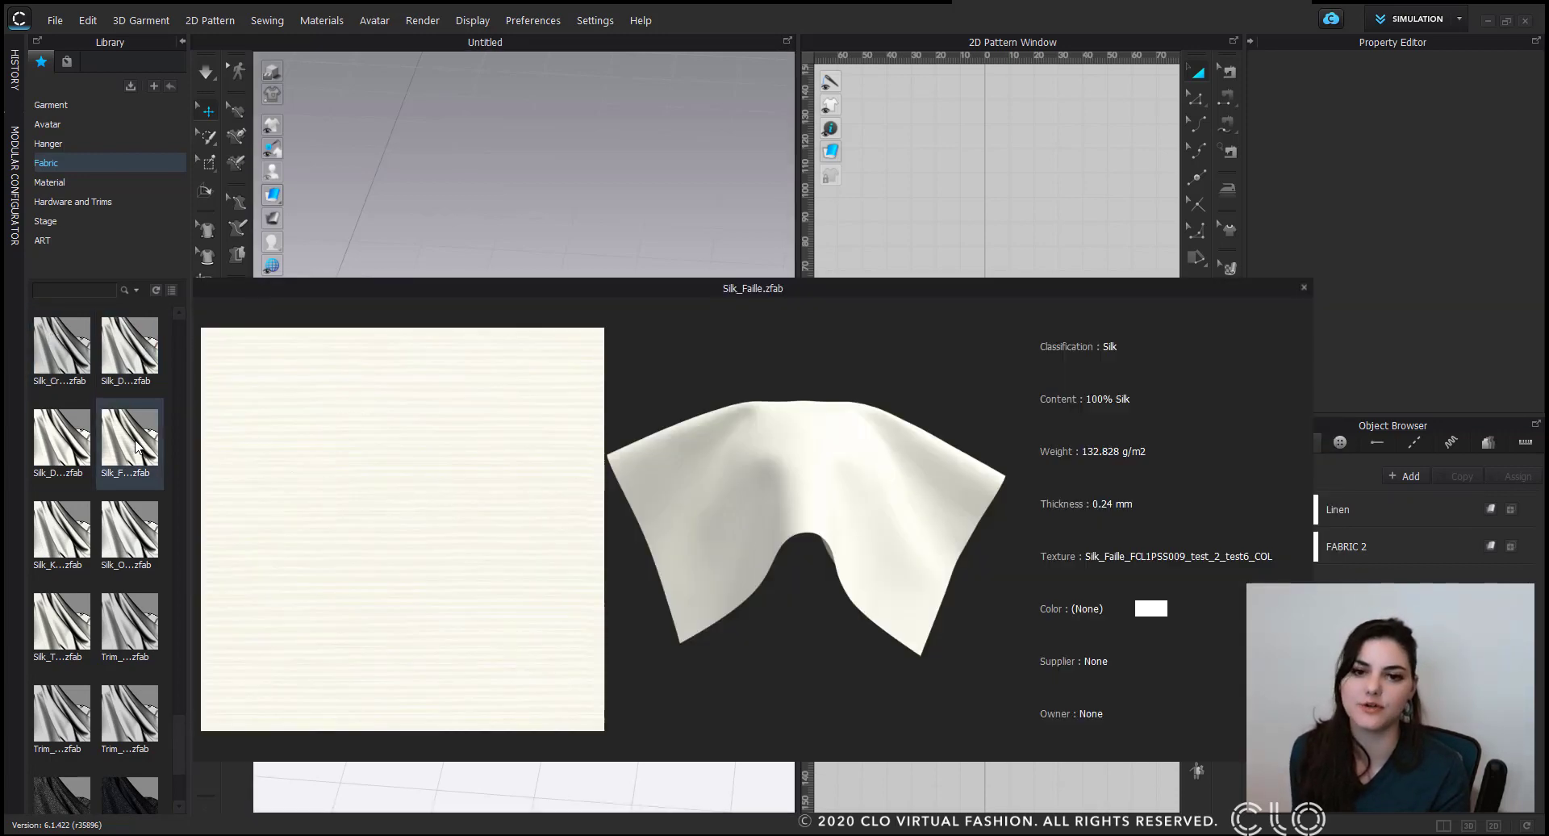
scroll(136, 446, "up", 3)
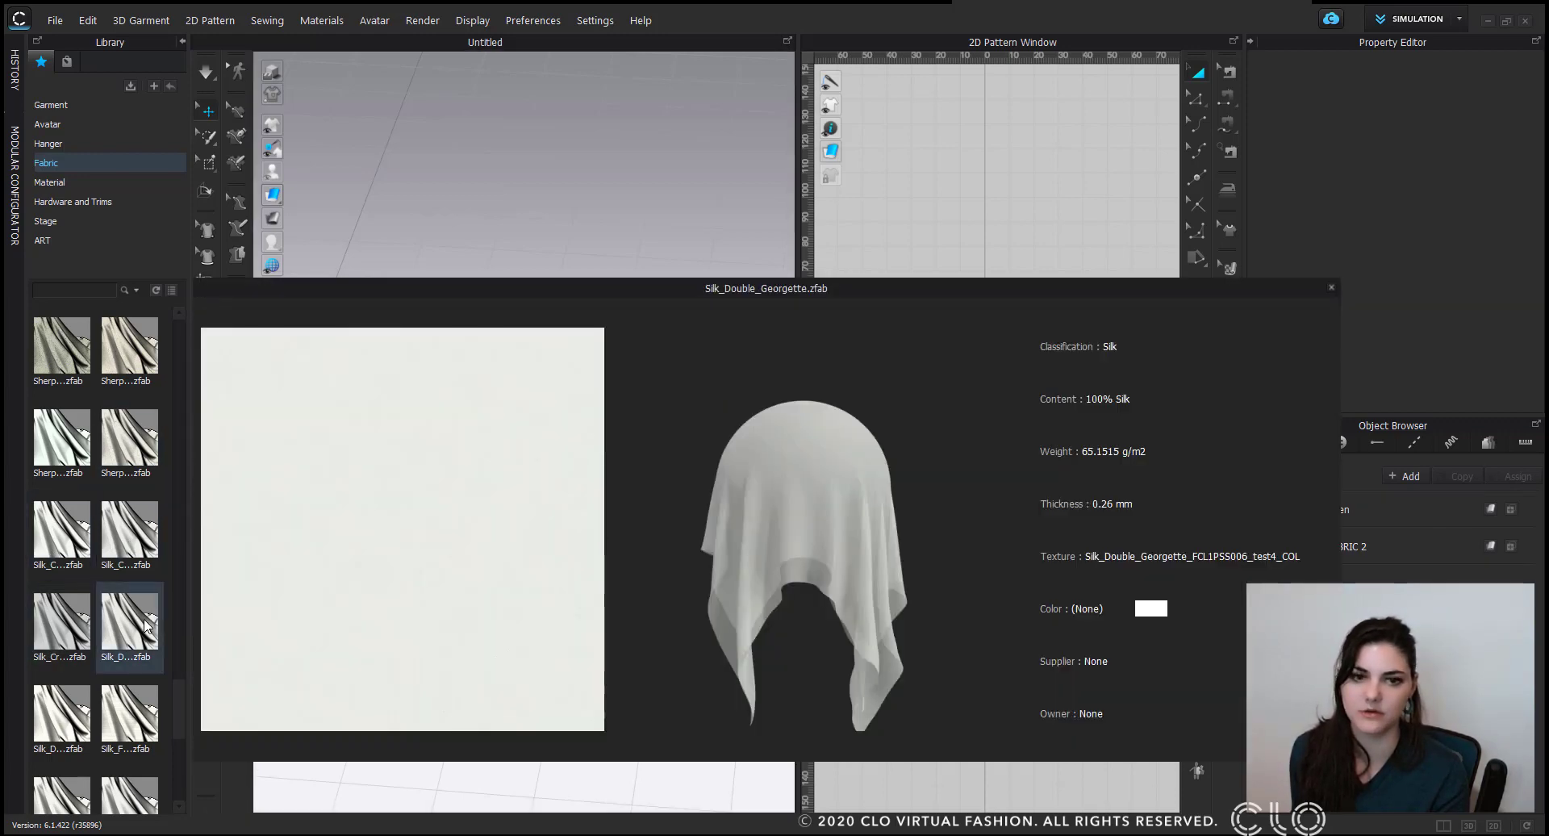
scroll(146, 625, "down", 3)
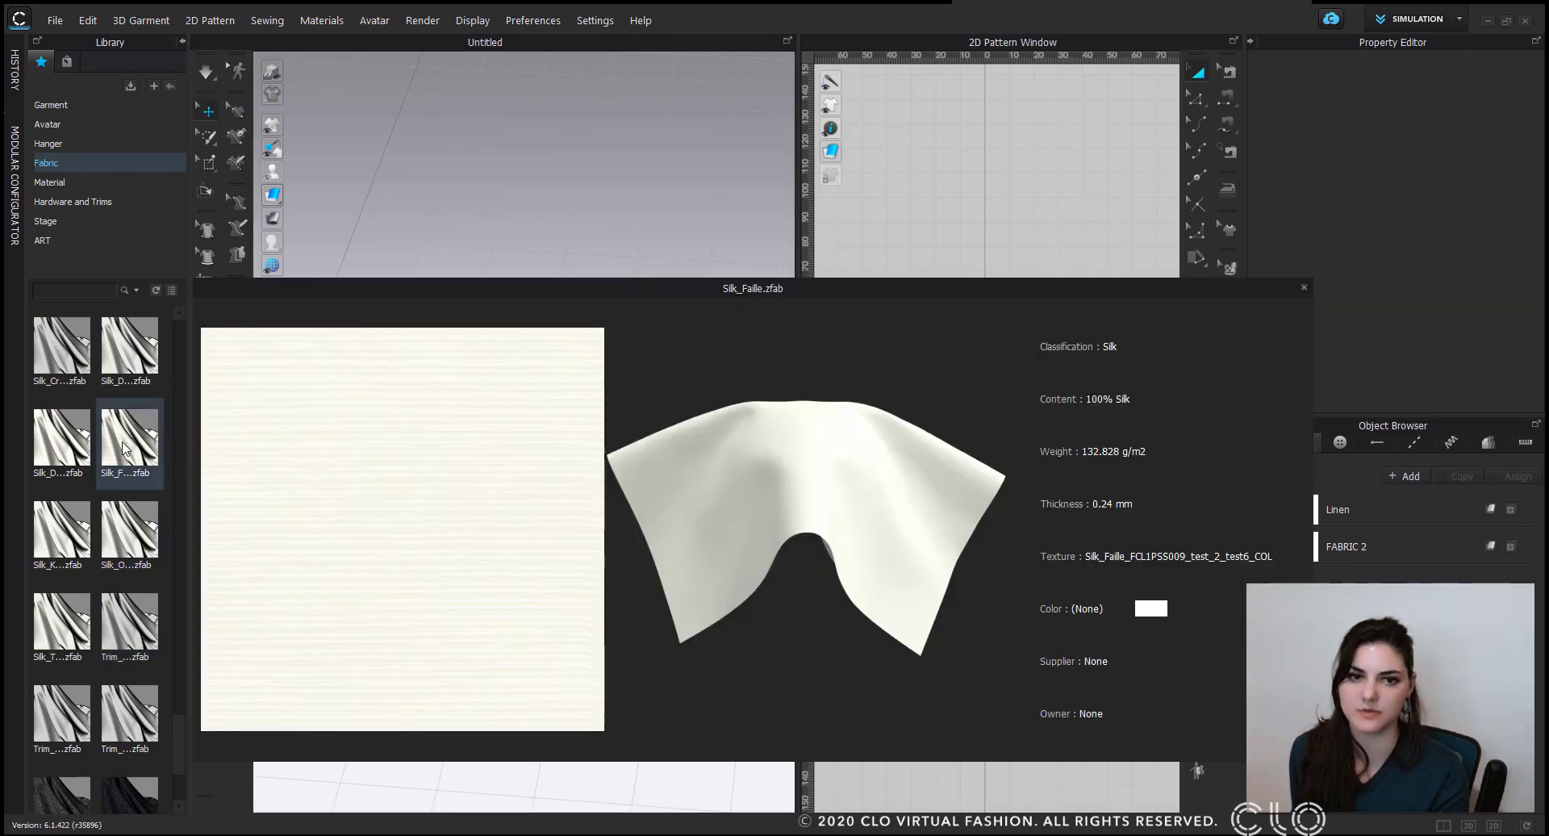
left_click_drag(136, 444, 1355, 510)
left_click_drag(125, 450, 1362, 553)
Inspect the silk pillow from above and open the library's ART folder.
right_click_drag(671, 355, 592, 368)
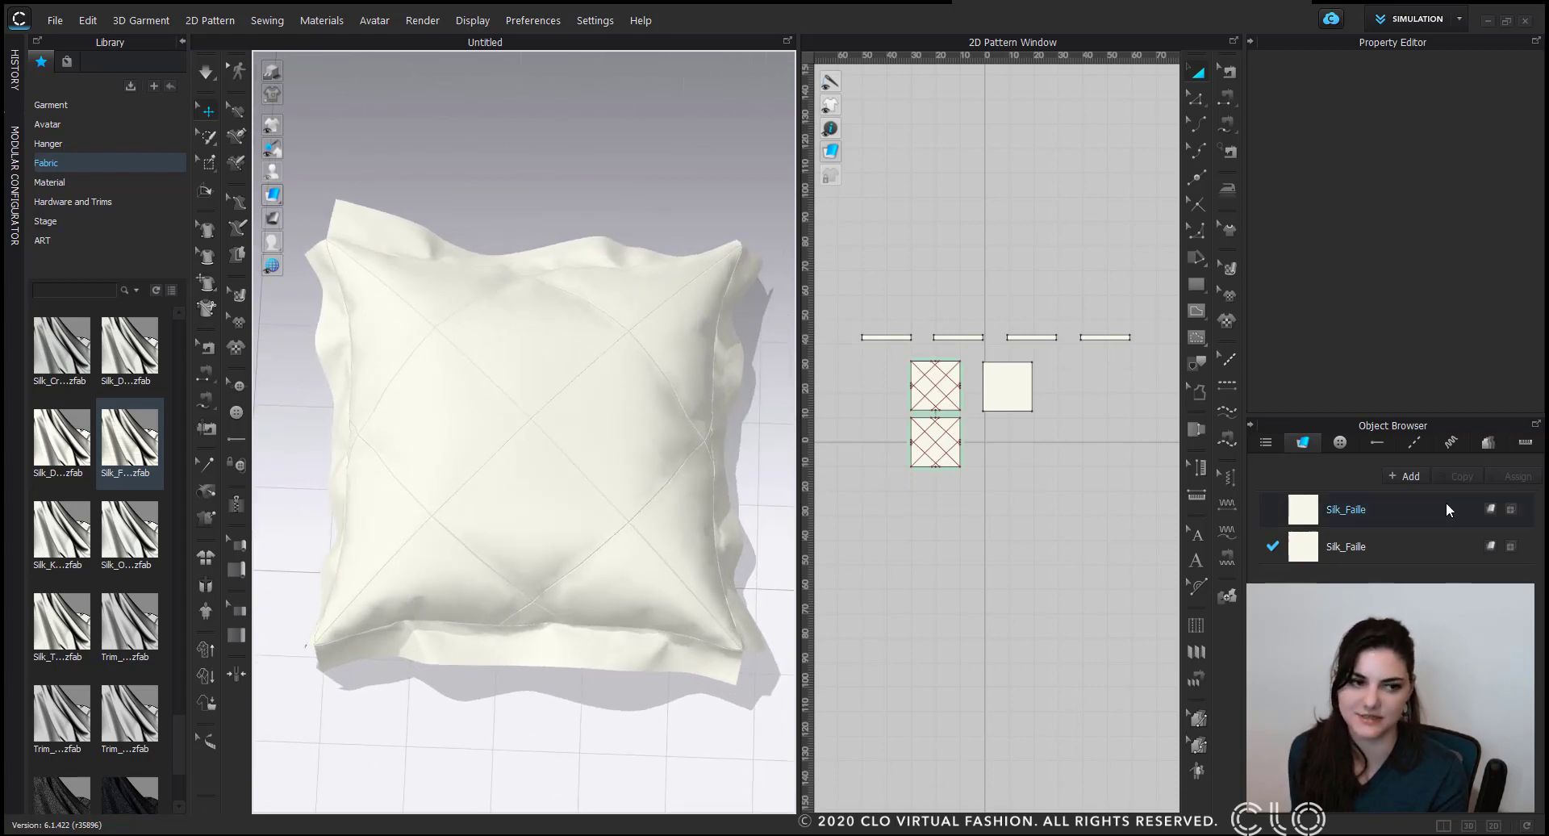
scroll(512, 422, "up", 4)
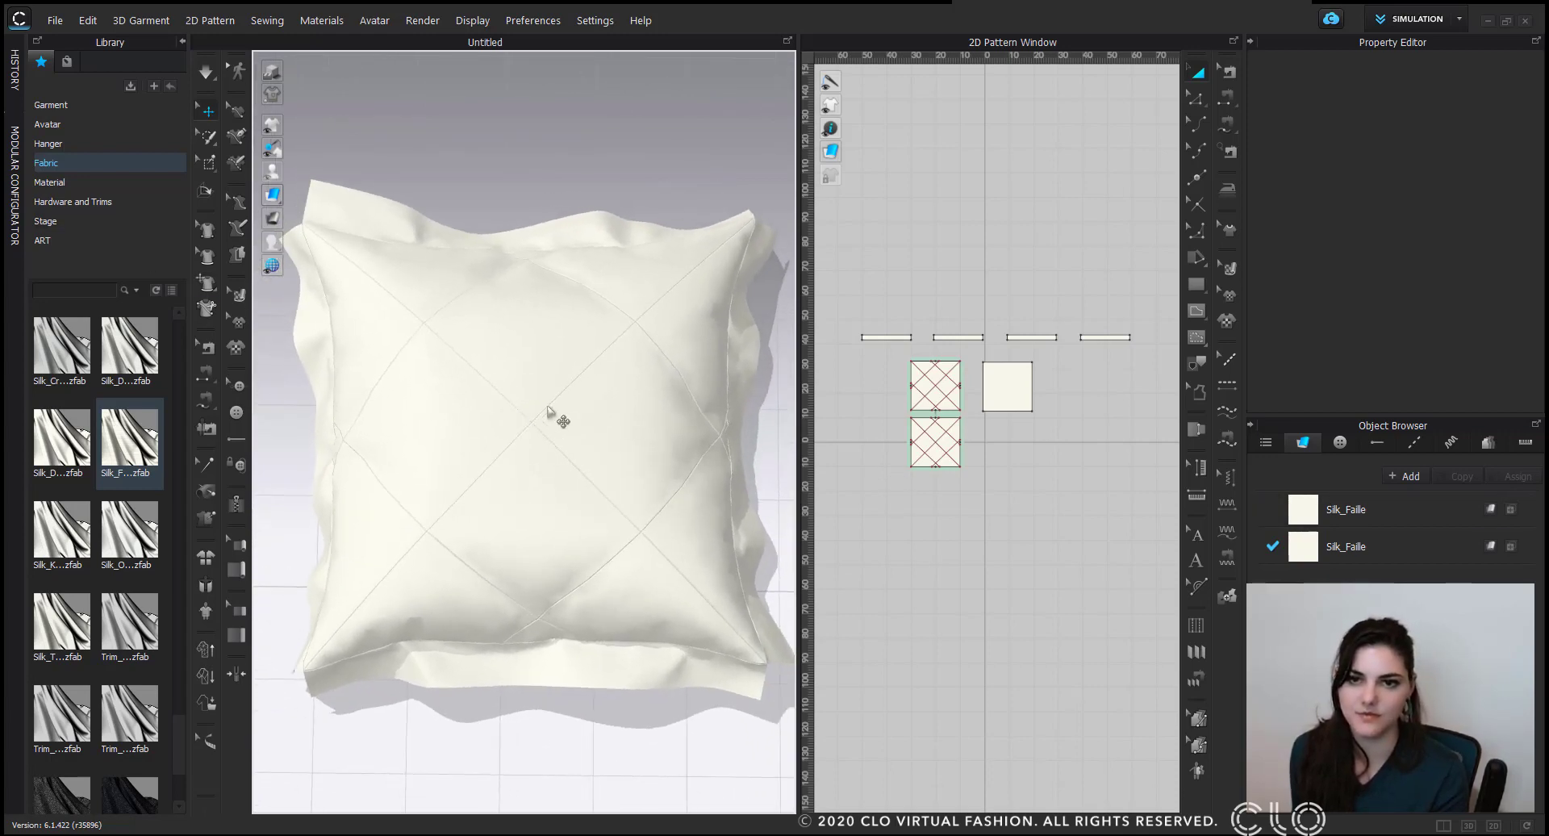
scroll(549, 409, "down", 1)
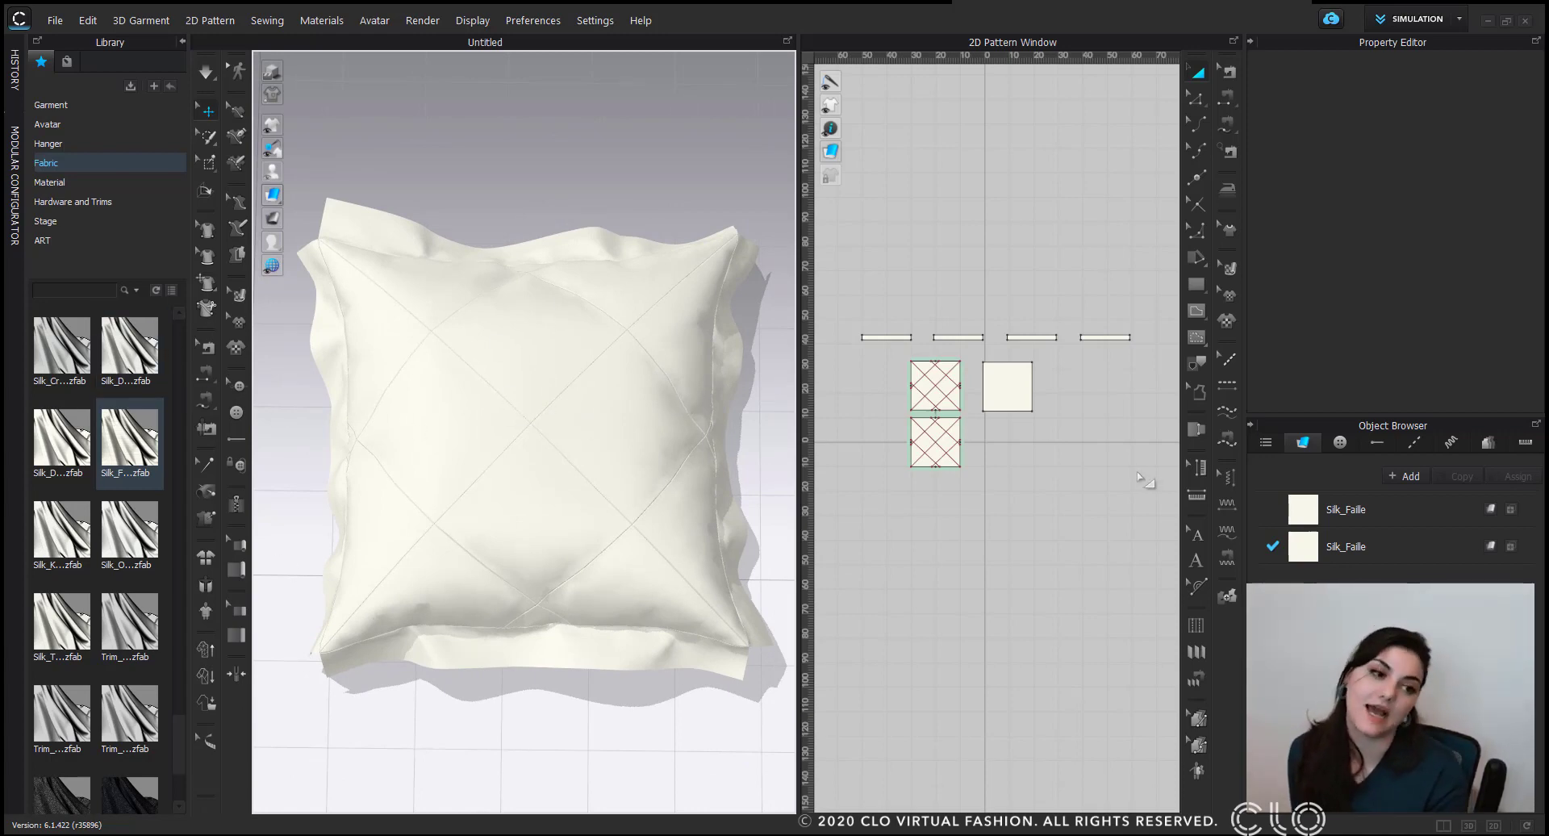
left_click(88, 239)
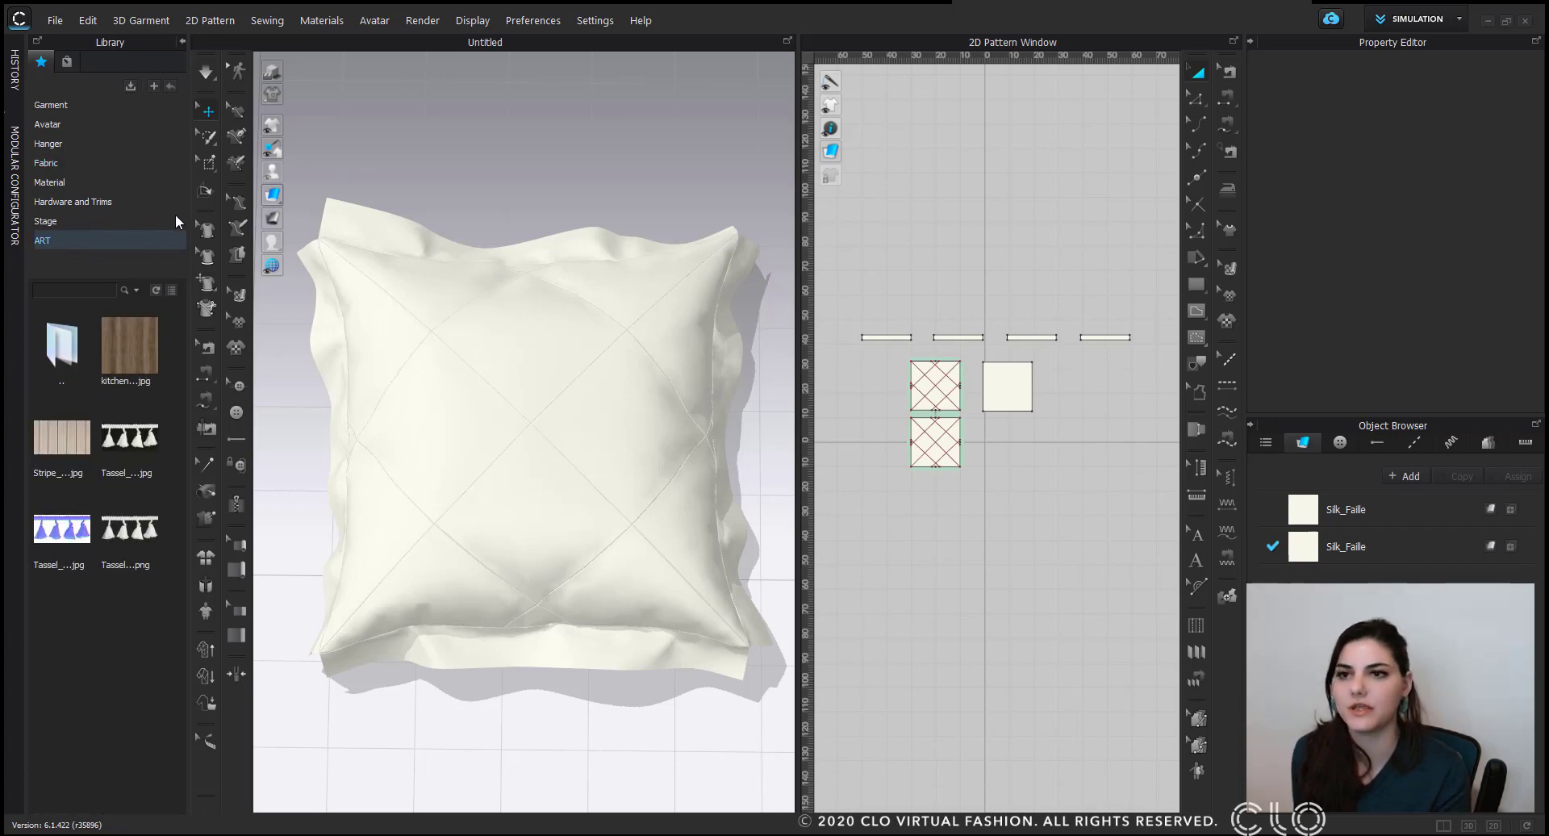
Apply the stripe image from the ART folder to the pillow body's Silk_Faille fabric, and enlarge and reposition the texture on the front.
left_click(154, 87)
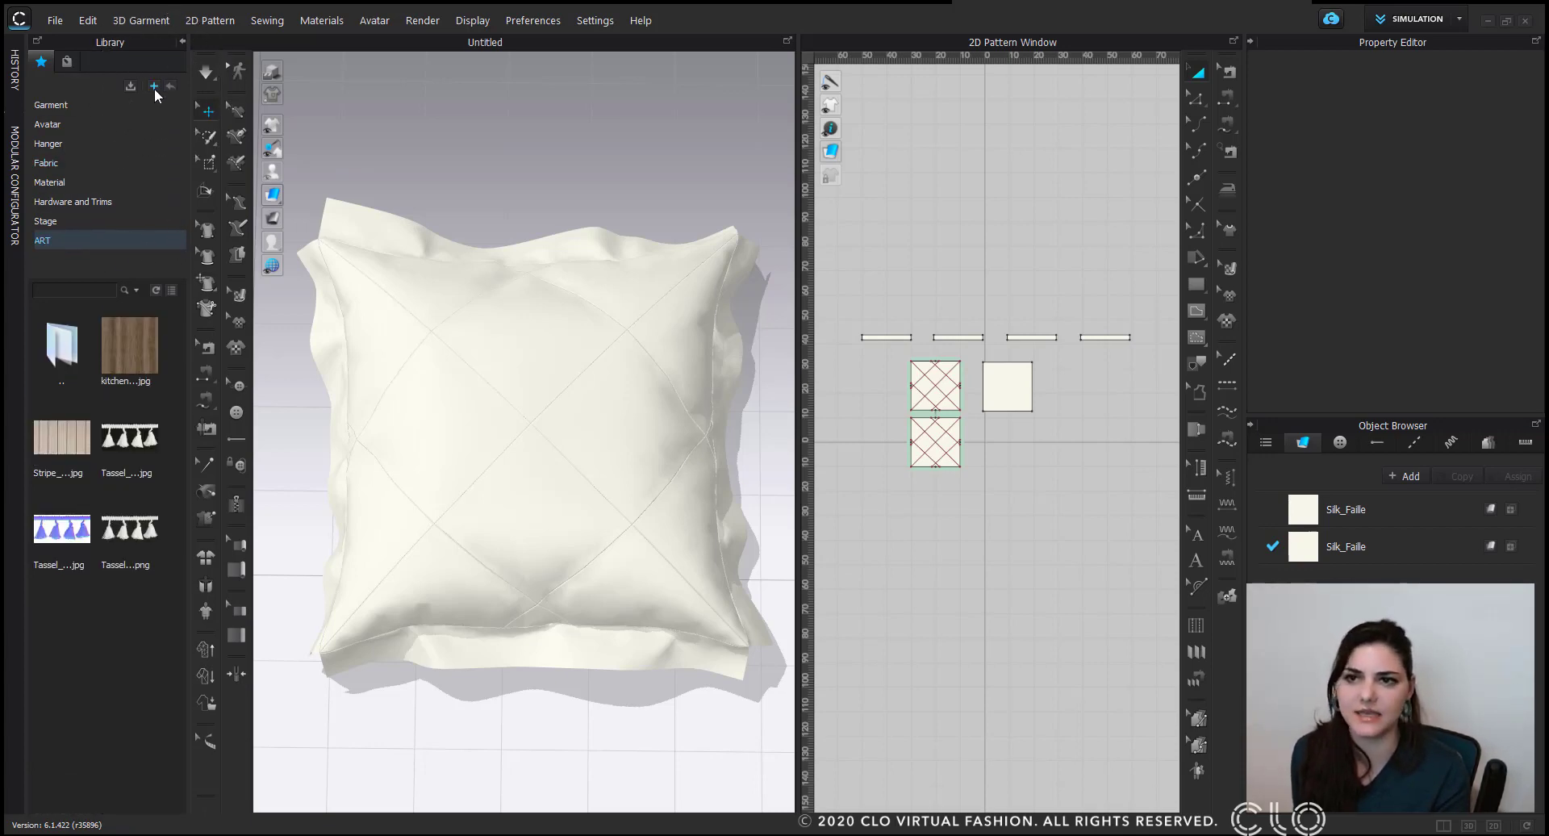
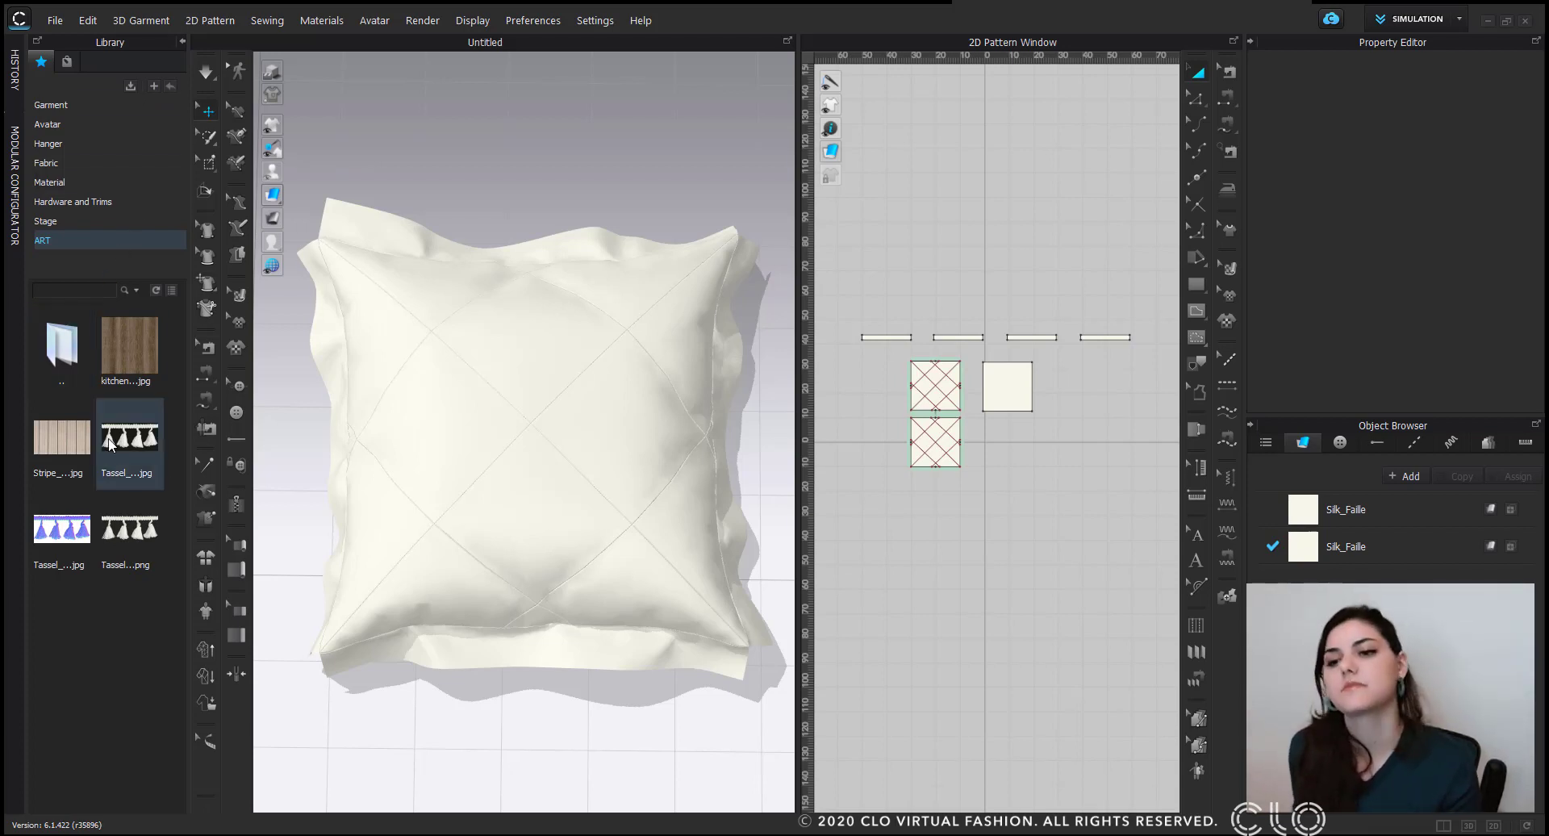
left_click_drag(60, 472, 1367, 517)
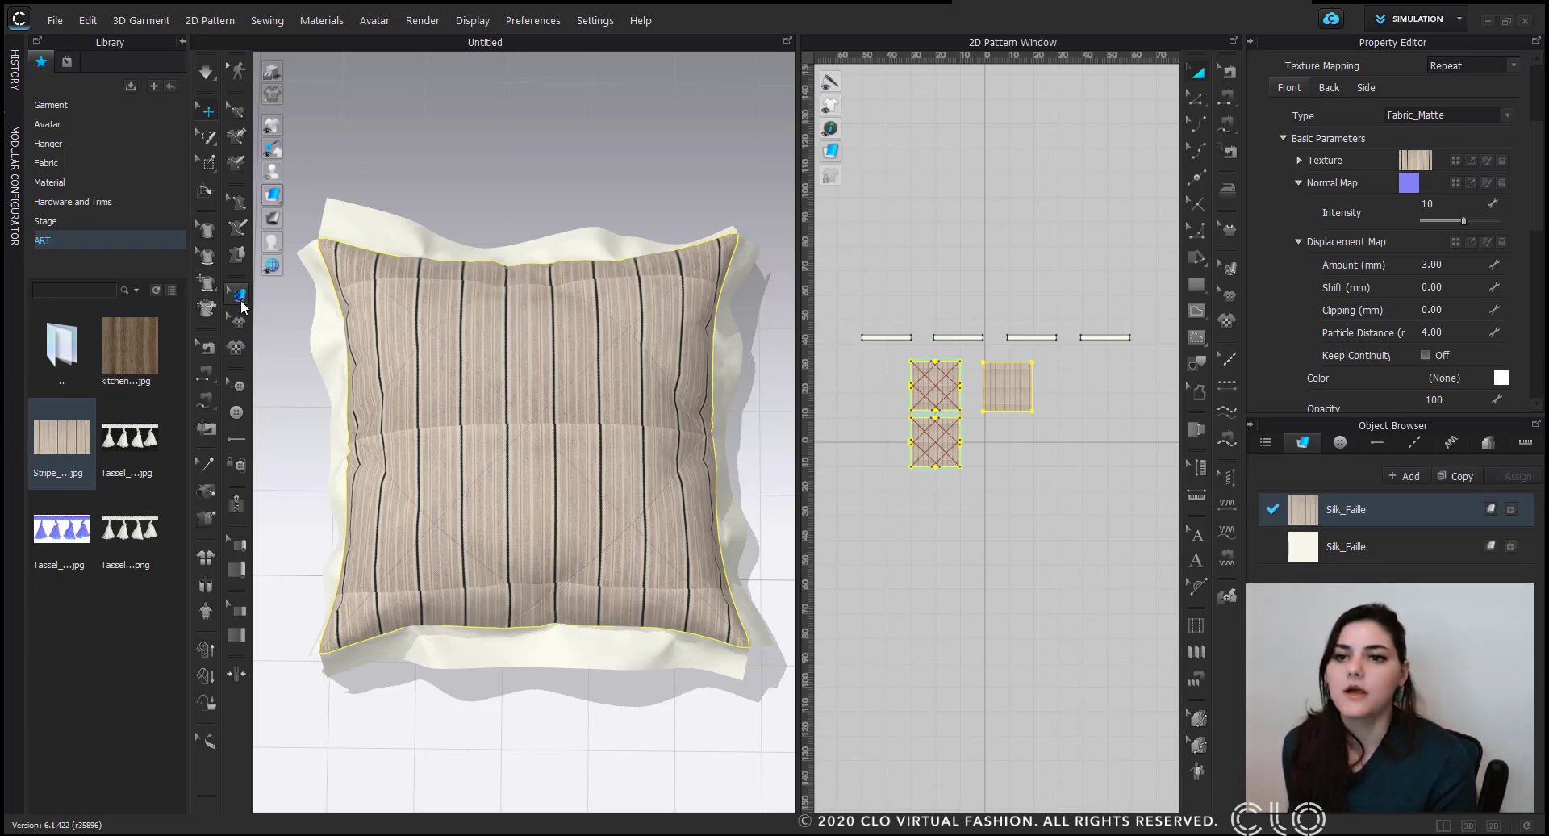
key("ctrl")
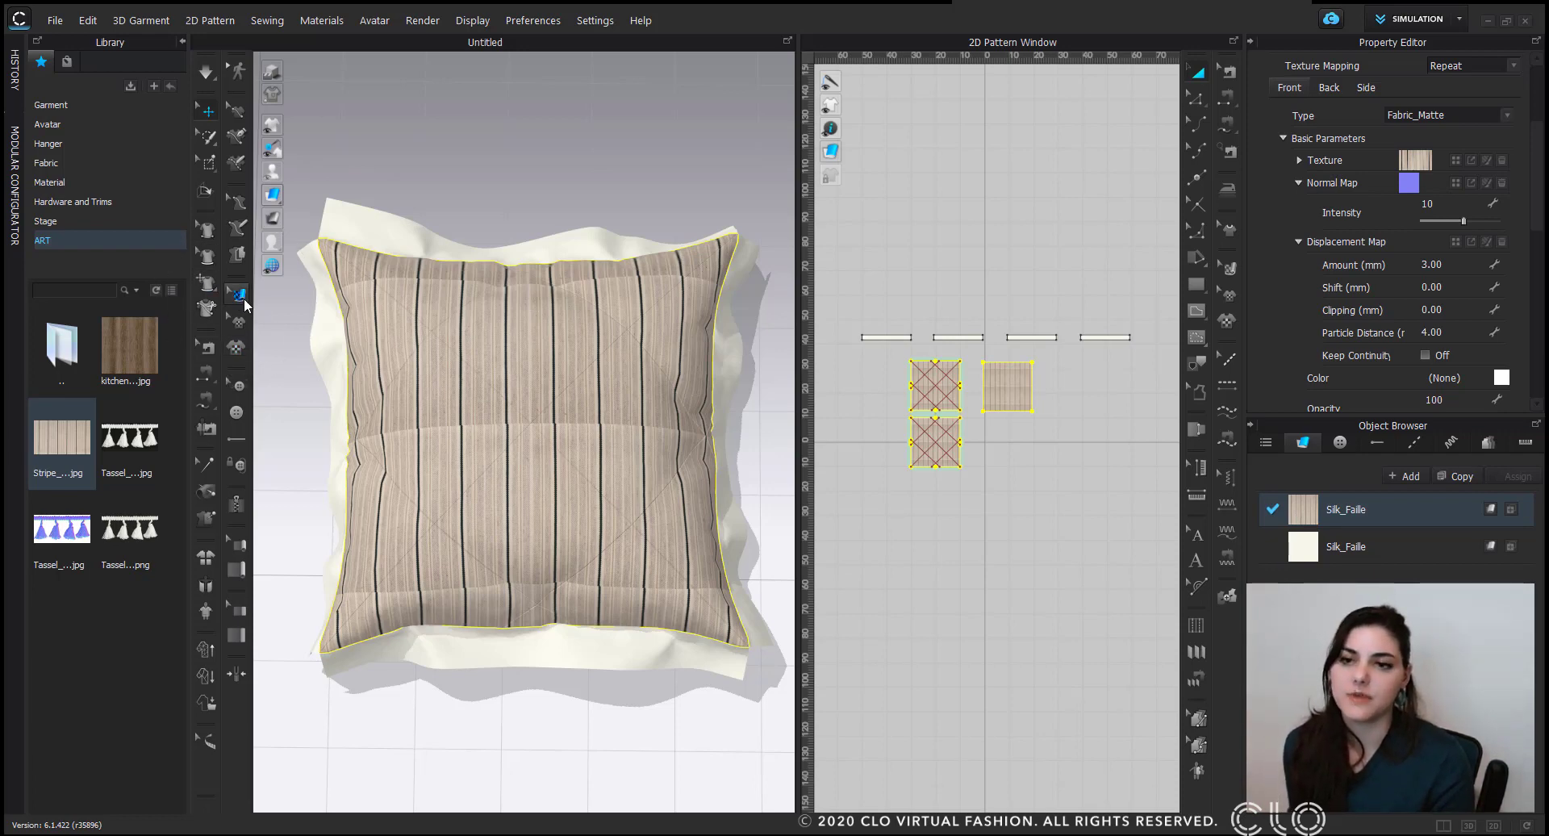
left_click(548, 398)
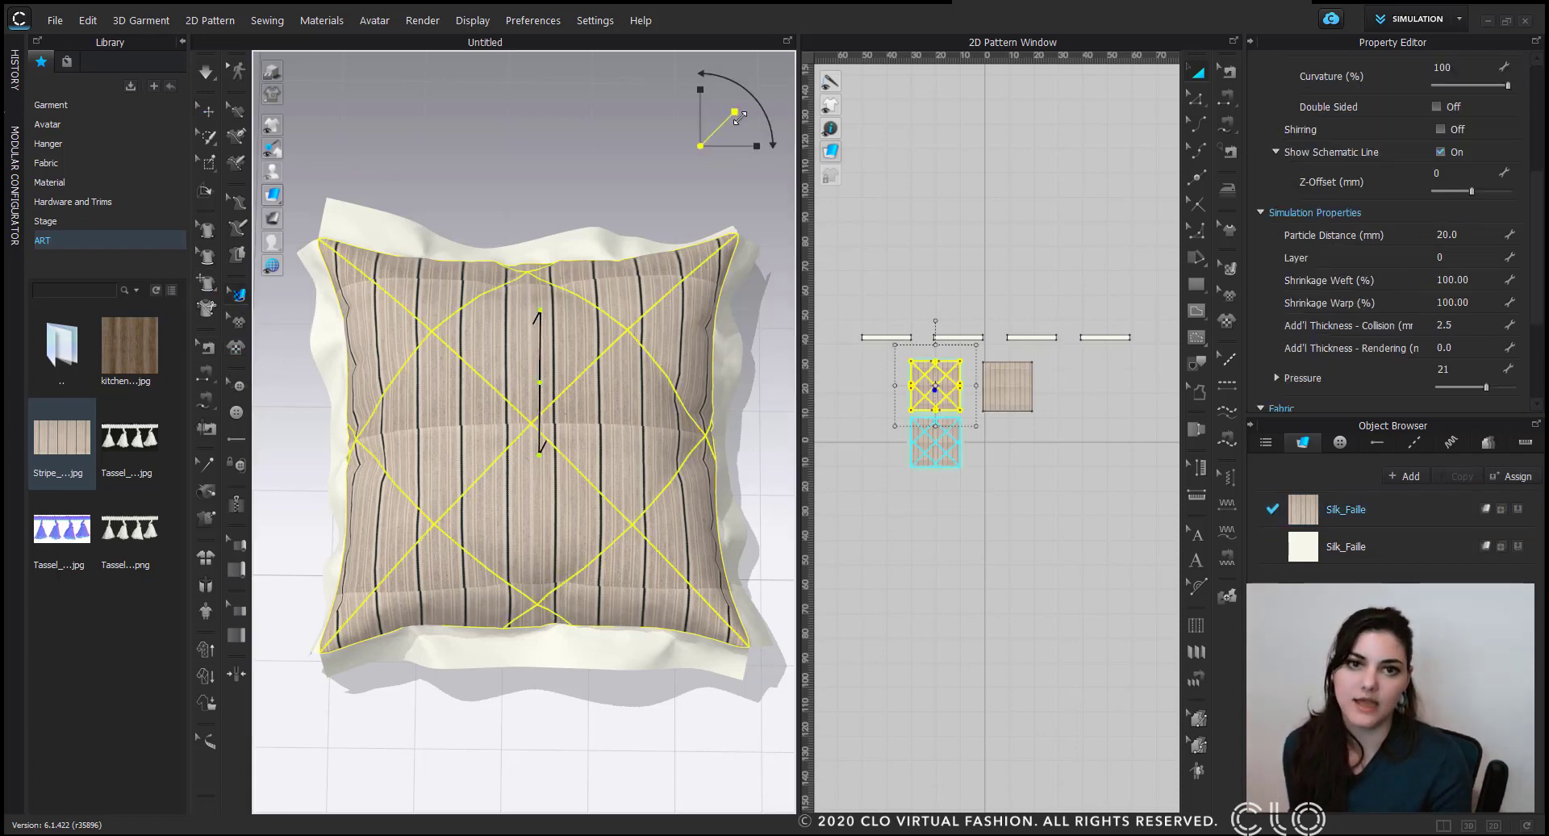
left_click_drag(740, 118, 854, 74)
mouse_move(613, 432)
left_mouse_down()
mouse_move(590, 611)
mouse_move(609, 412)
mouse_move(615, 422)
mouse_move(598, 423)
left_mouse_up()
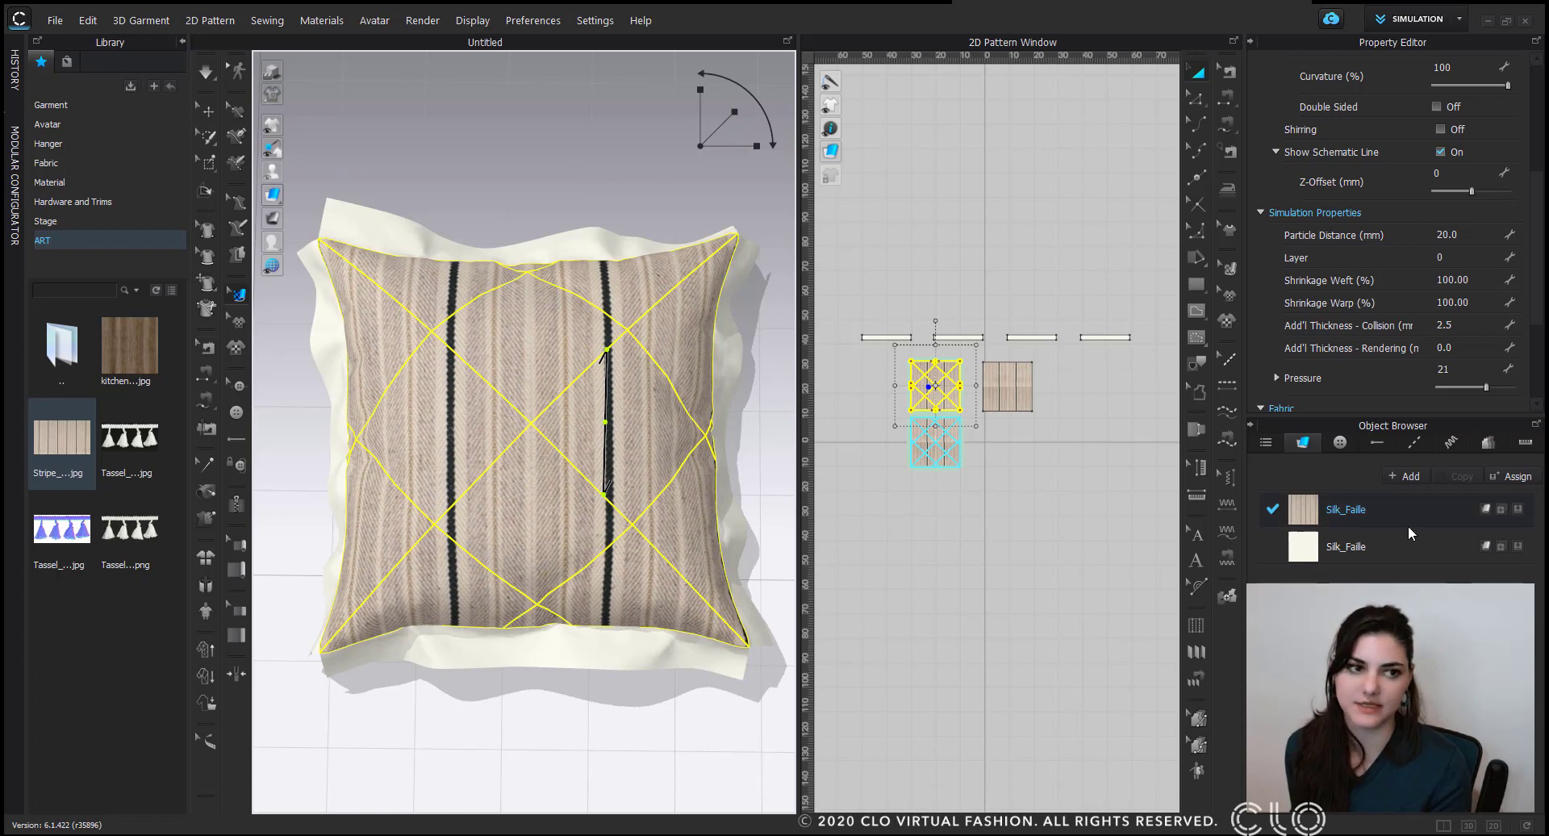
Set the striped Silk_Faille fabric's material type to Fabric_Silk/Satin and view the pillow from a closer angle.
scroll(1329, 288, "up", 5)
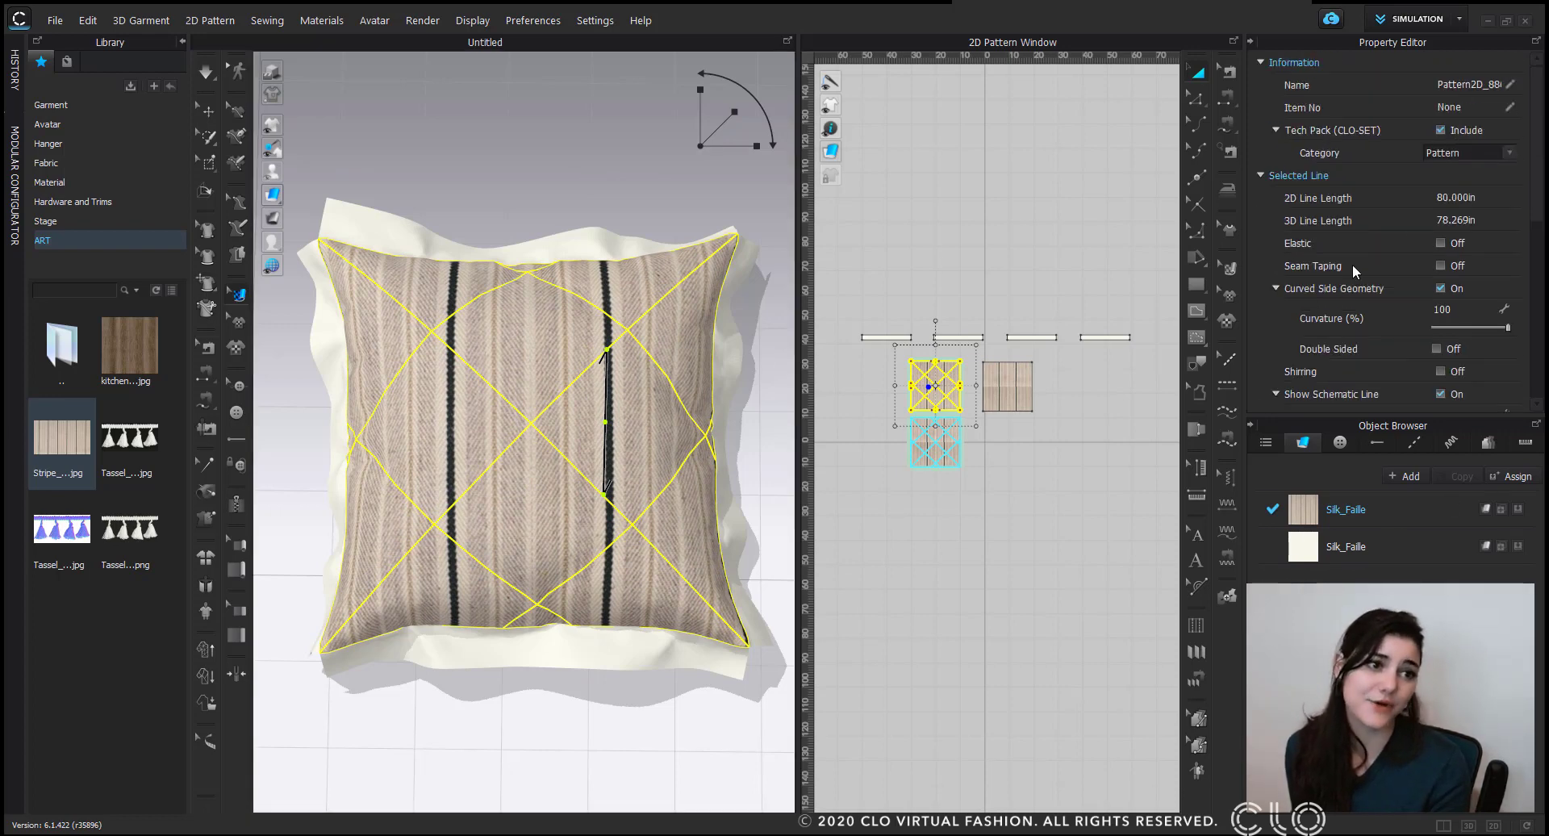
scroll(1352, 264, "down", 5)
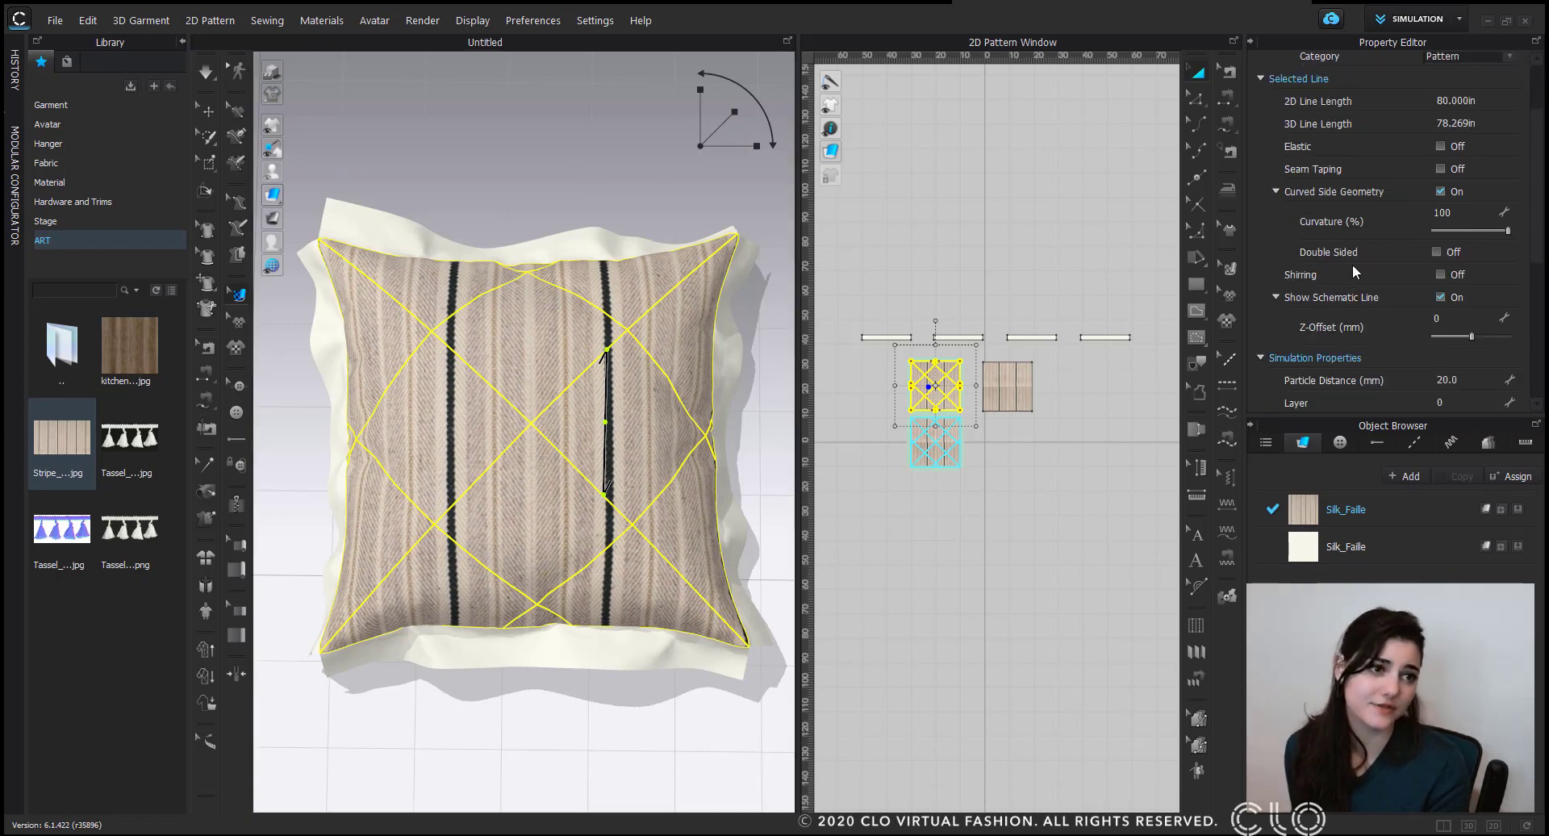
left_click(1411, 518)
left_click(1507, 115)
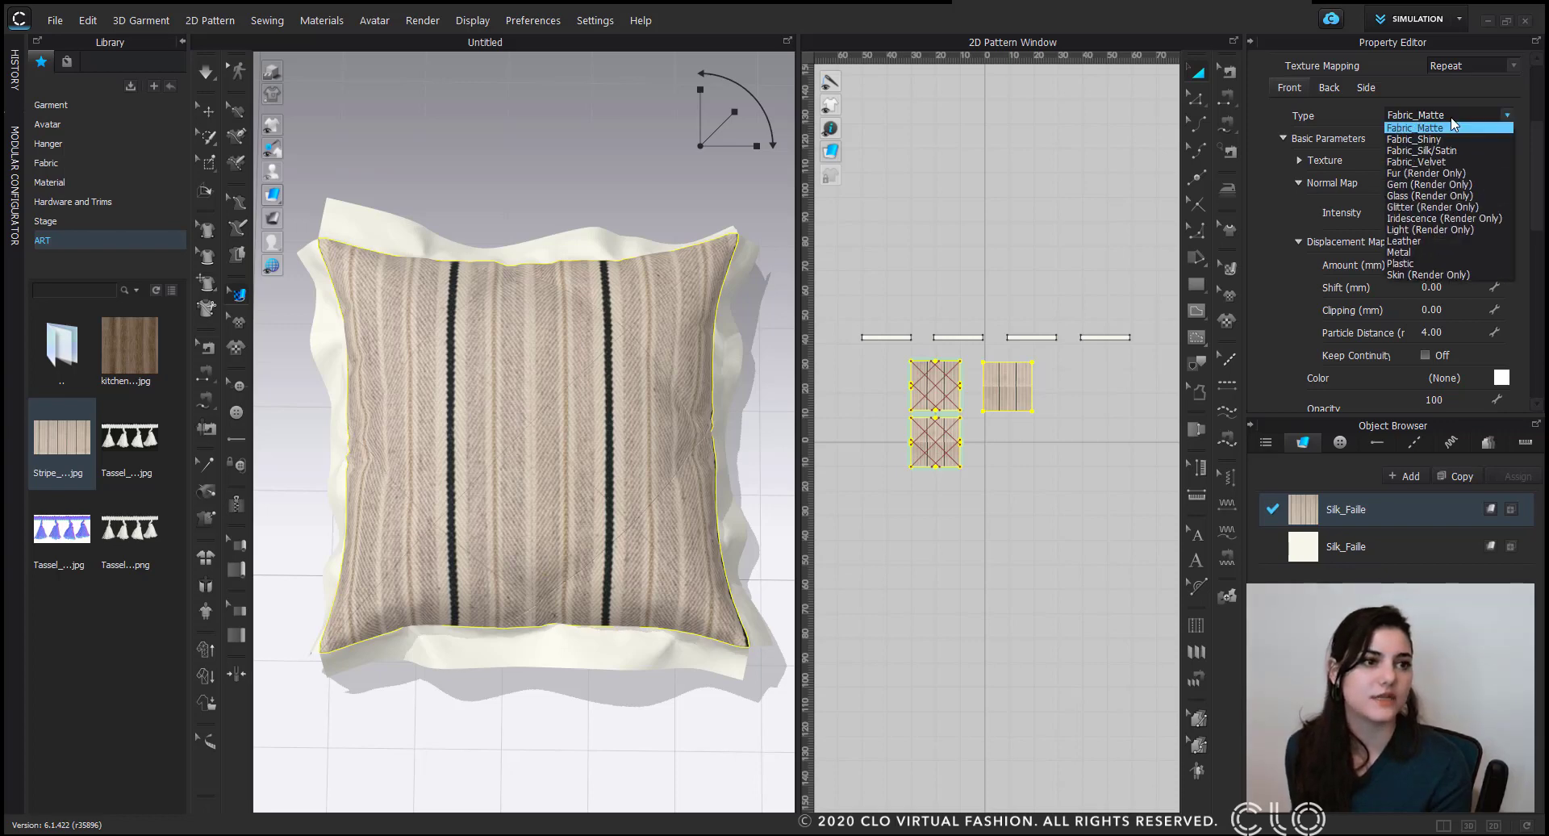
left_click(1450, 150)
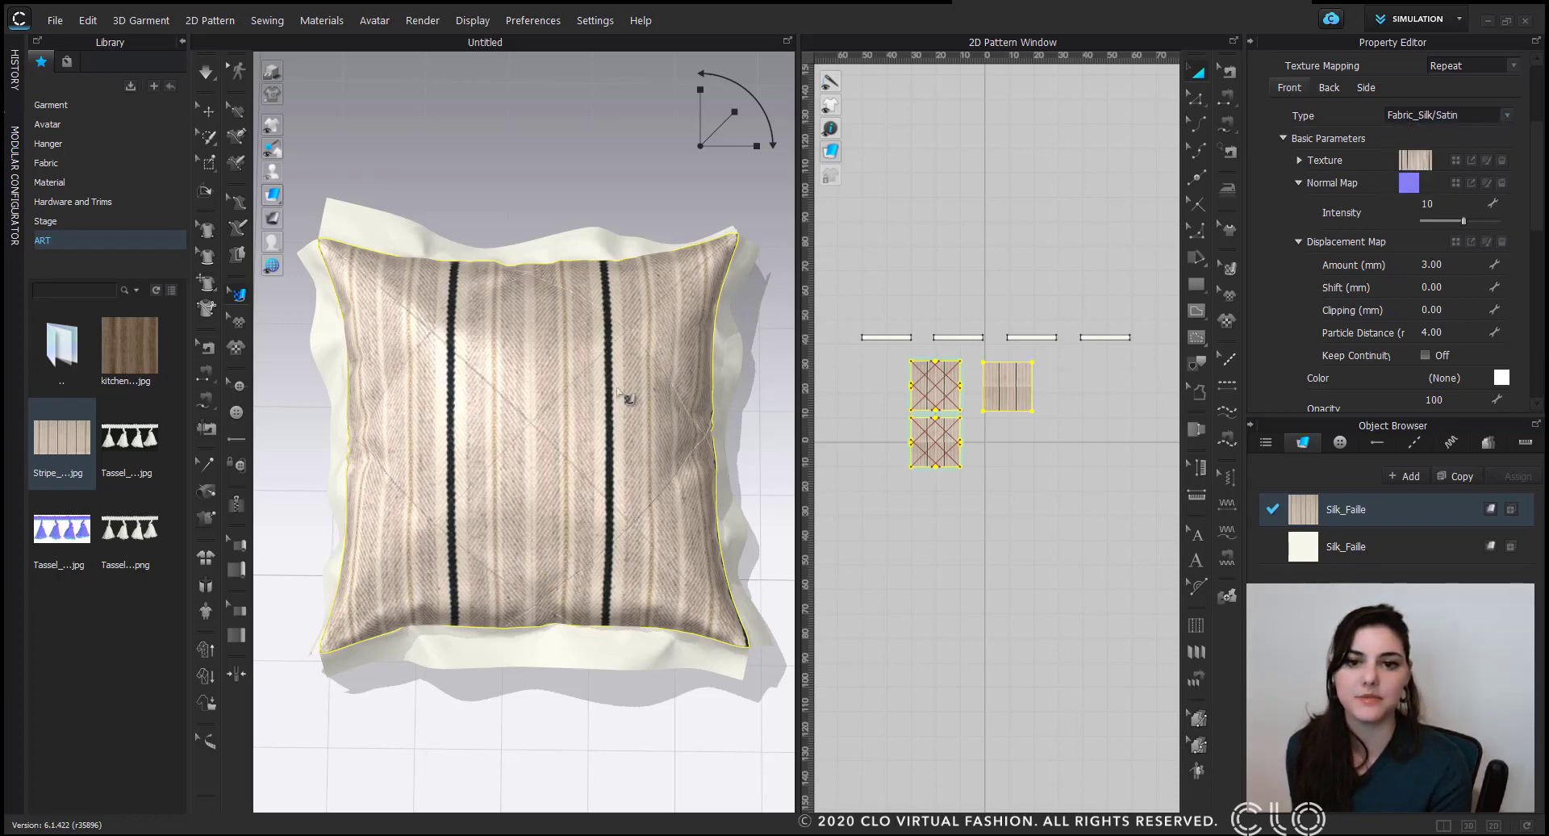
right_click_drag(574, 409, 577, 376)
middle_click_drag(587, 395, 594, 389)
Try the tassel PNG as the texture of the side strips' Silk_Faille fabric and undo it.
left_click(1375, 548)
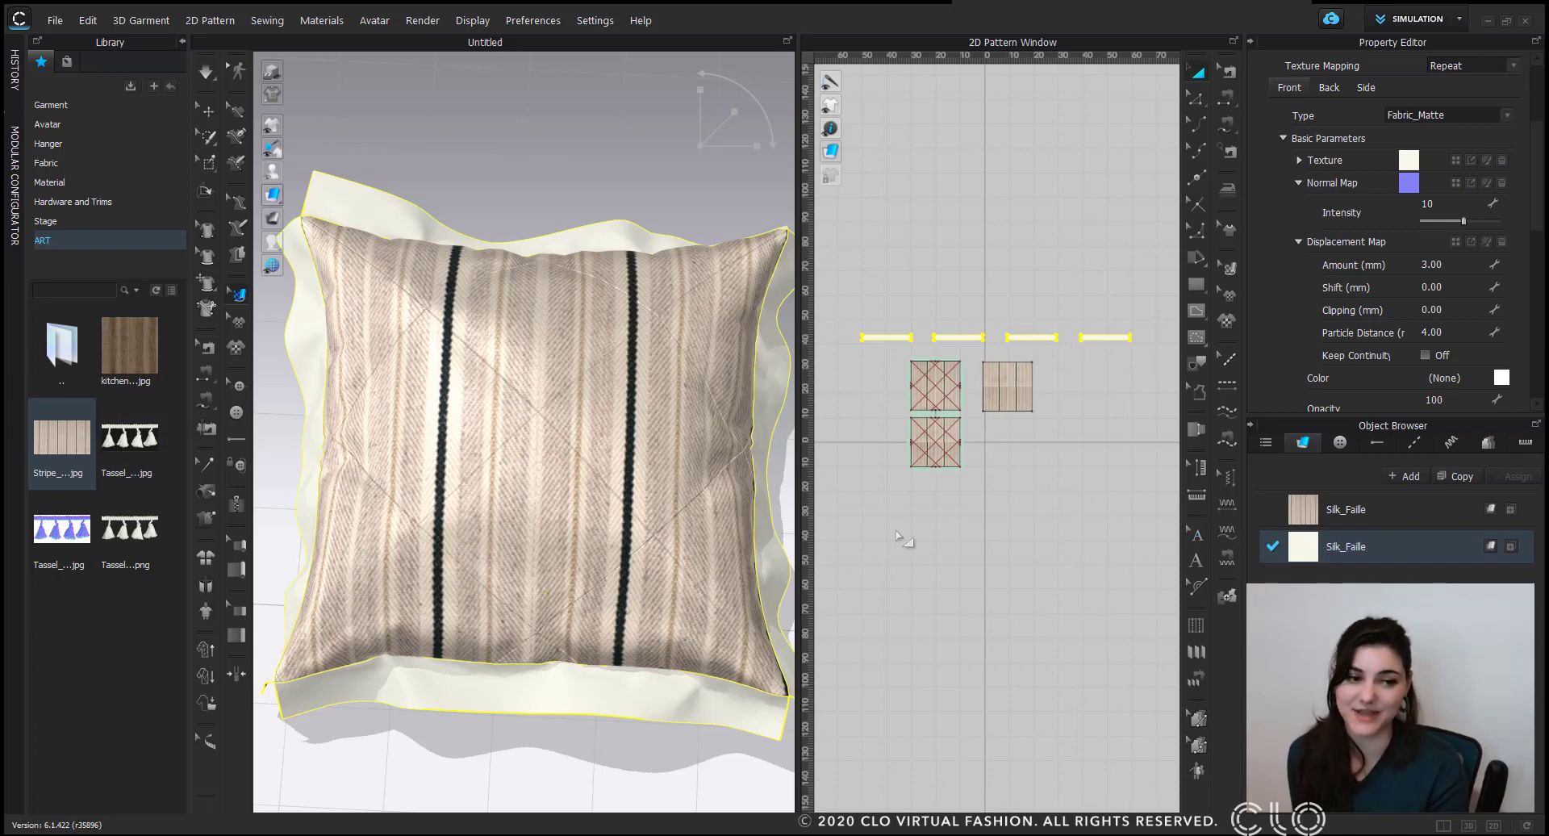
mouse_move(134, 532)
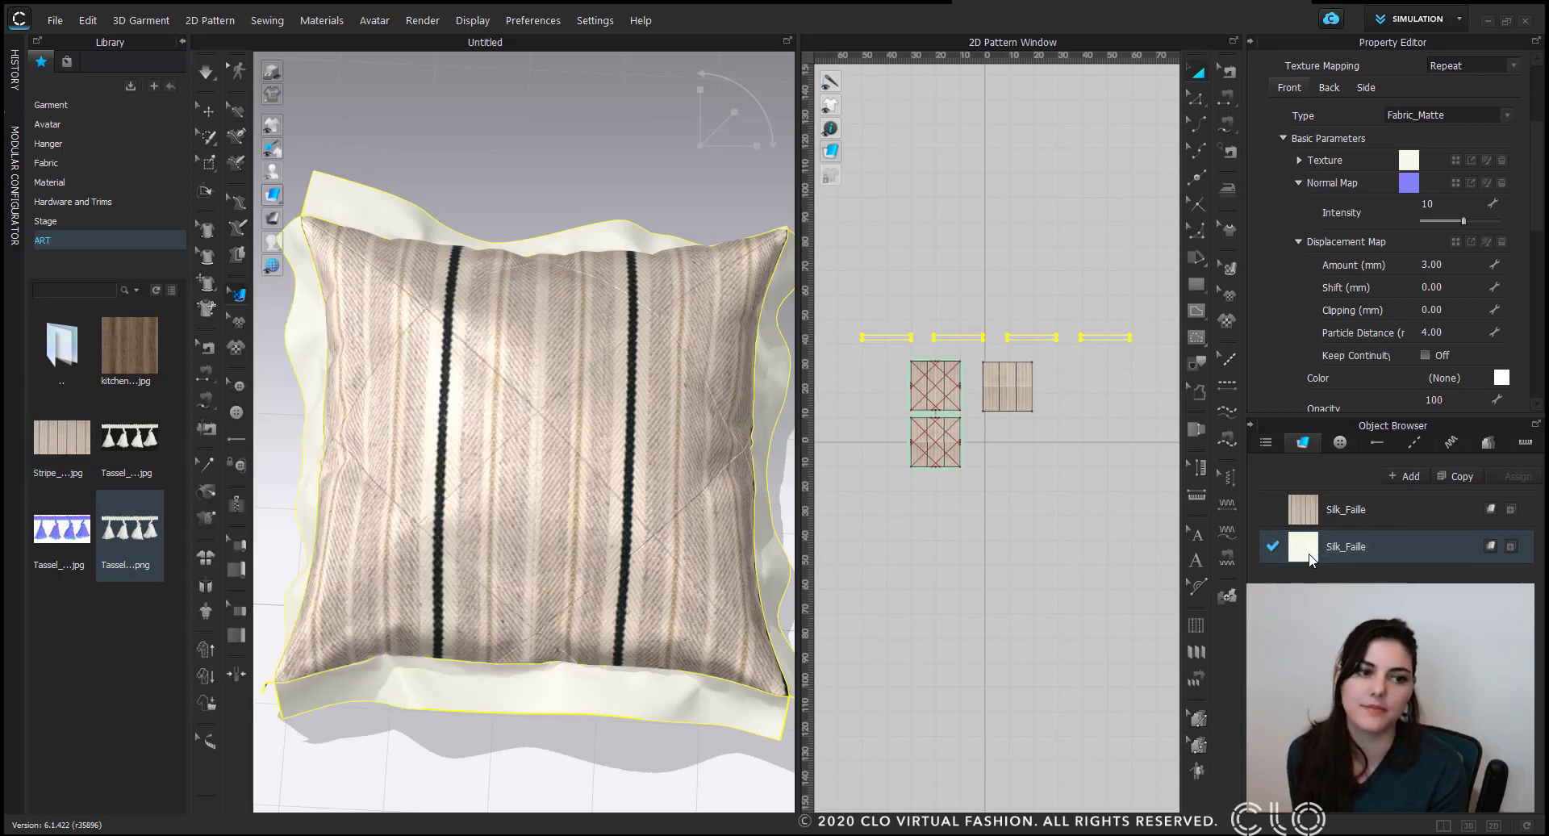
left_click_drag(1310, 558, 1311, 559)
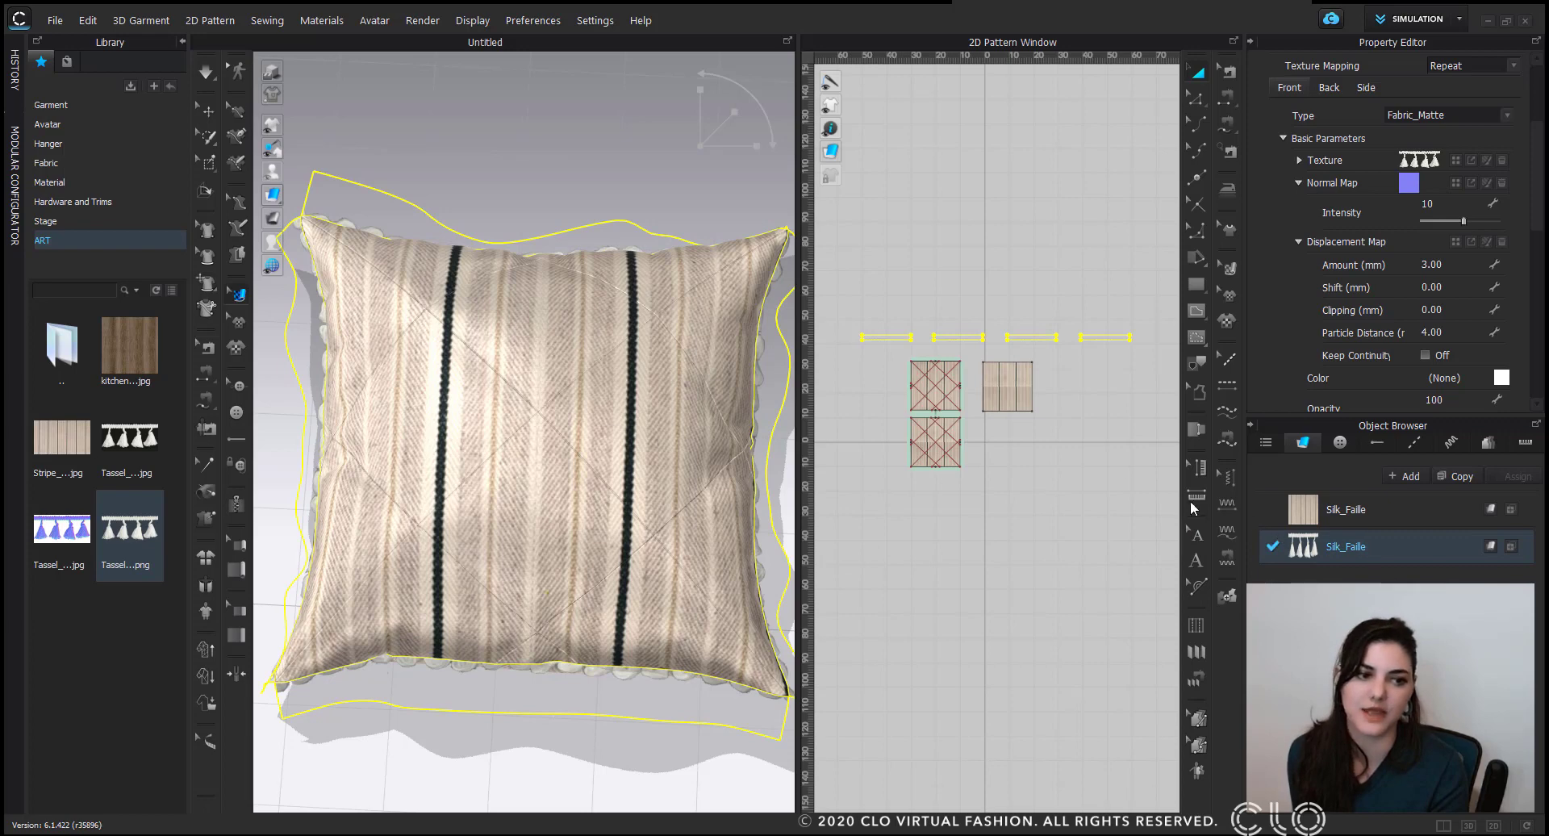
key("ctrl+z")
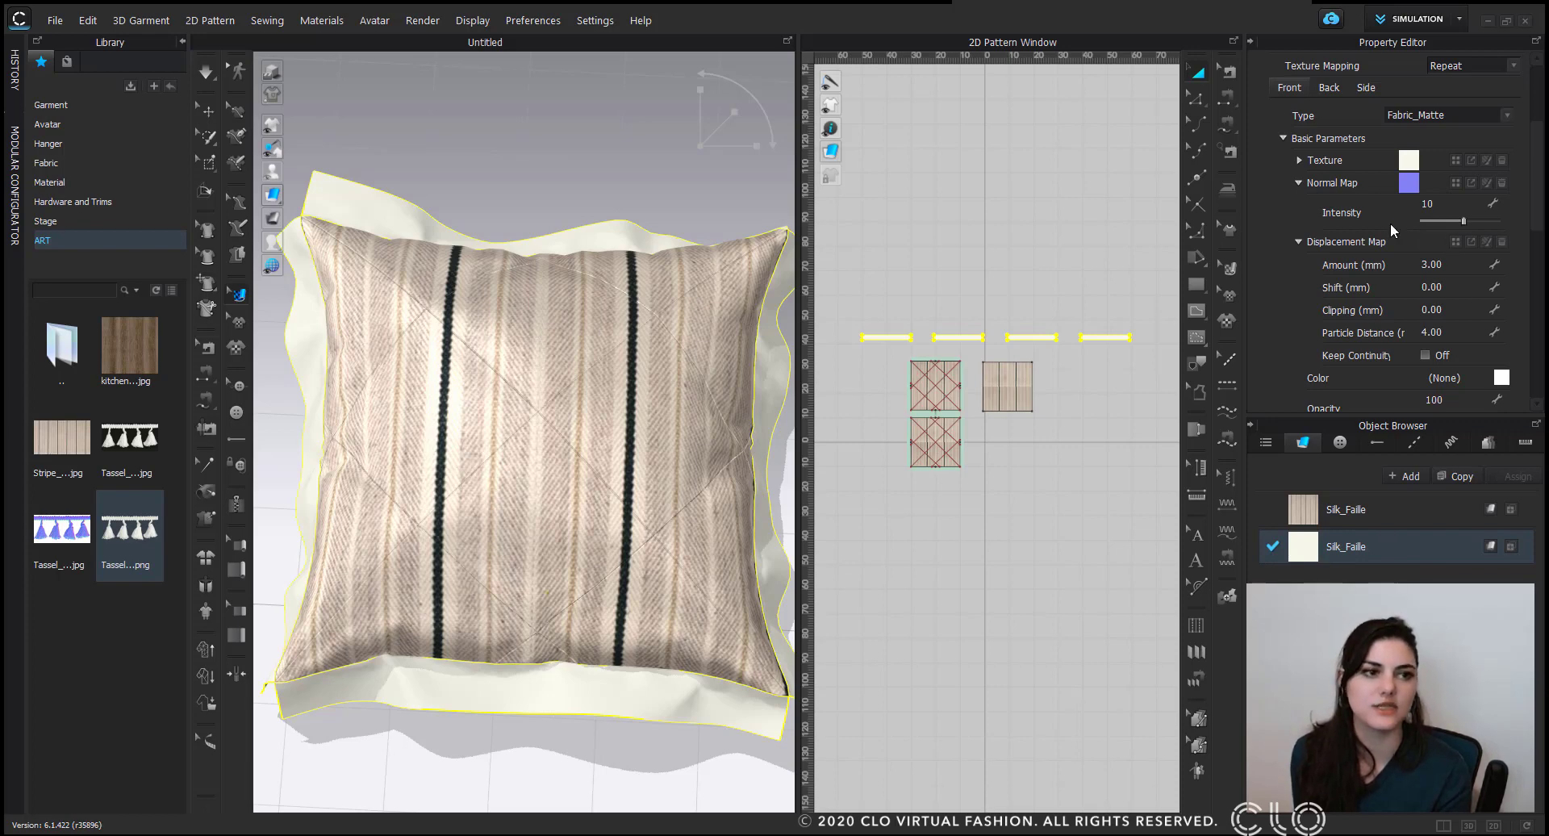
Set the side strip fabric's opacity to 0 and add the tassel PNG to a strip as a 26.886 by 13.109 in graphic.
scroll(1415, 376, "down", 2)
left_click_drag(1498, 369, 1426, 369)
right_click(123, 548)
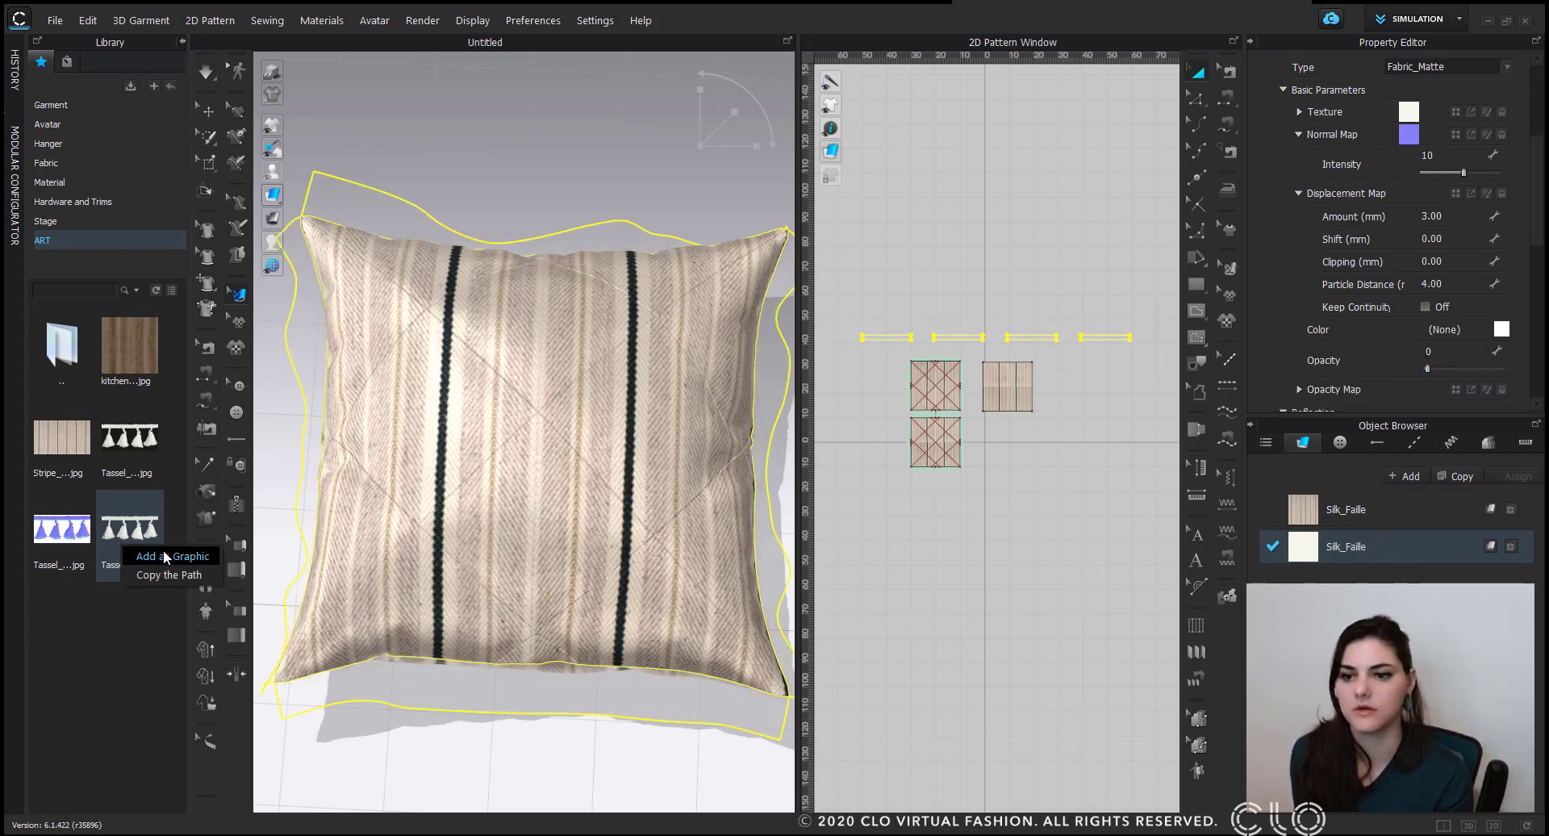
left_click(165, 556)
scroll(967, 346, "up", 2)
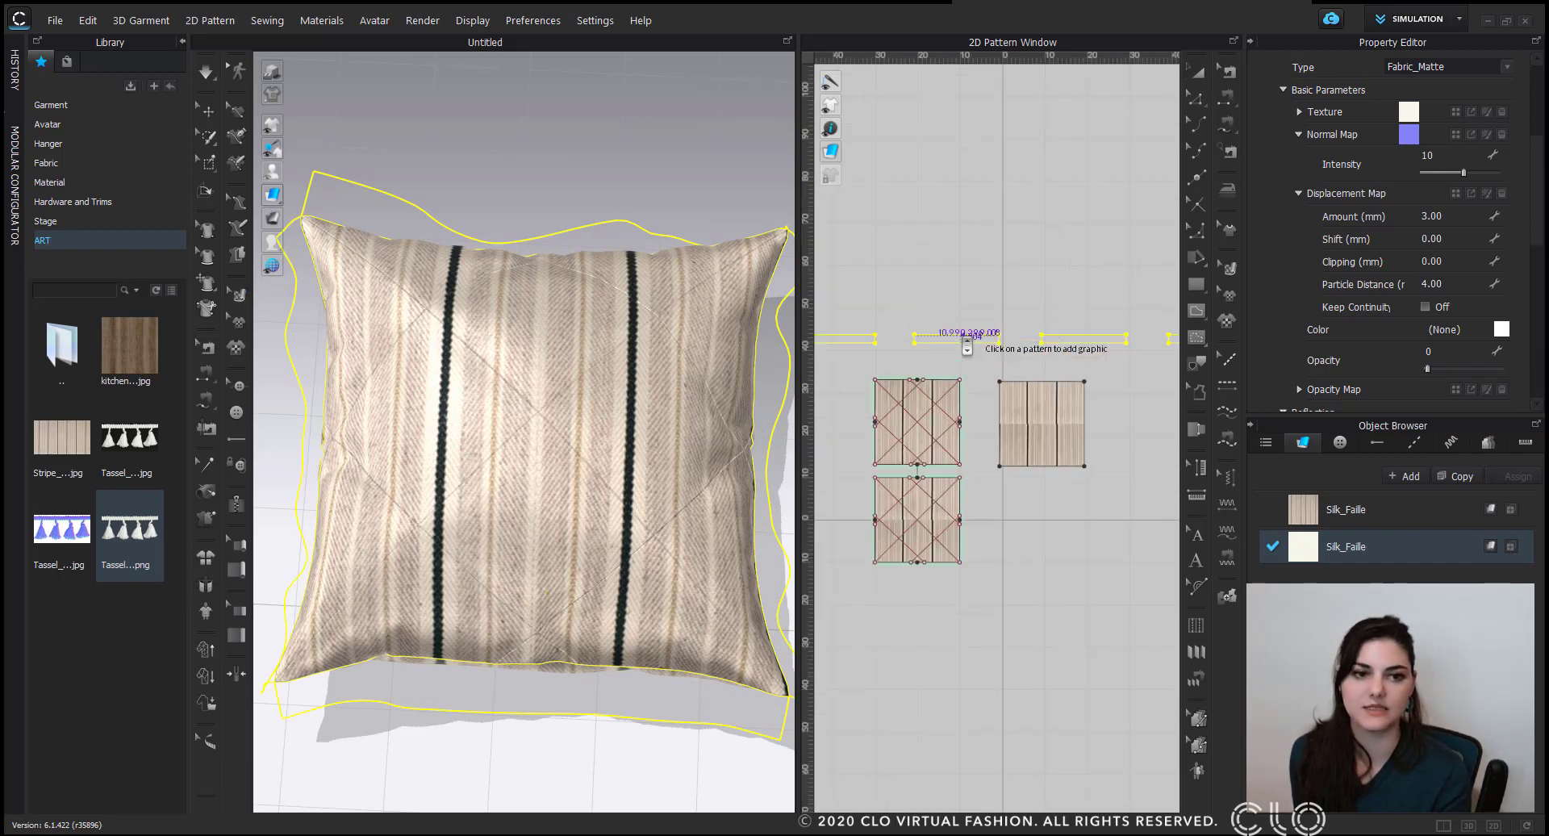
scroll(966, 345, "up", 2)
left_click(1035, 359)
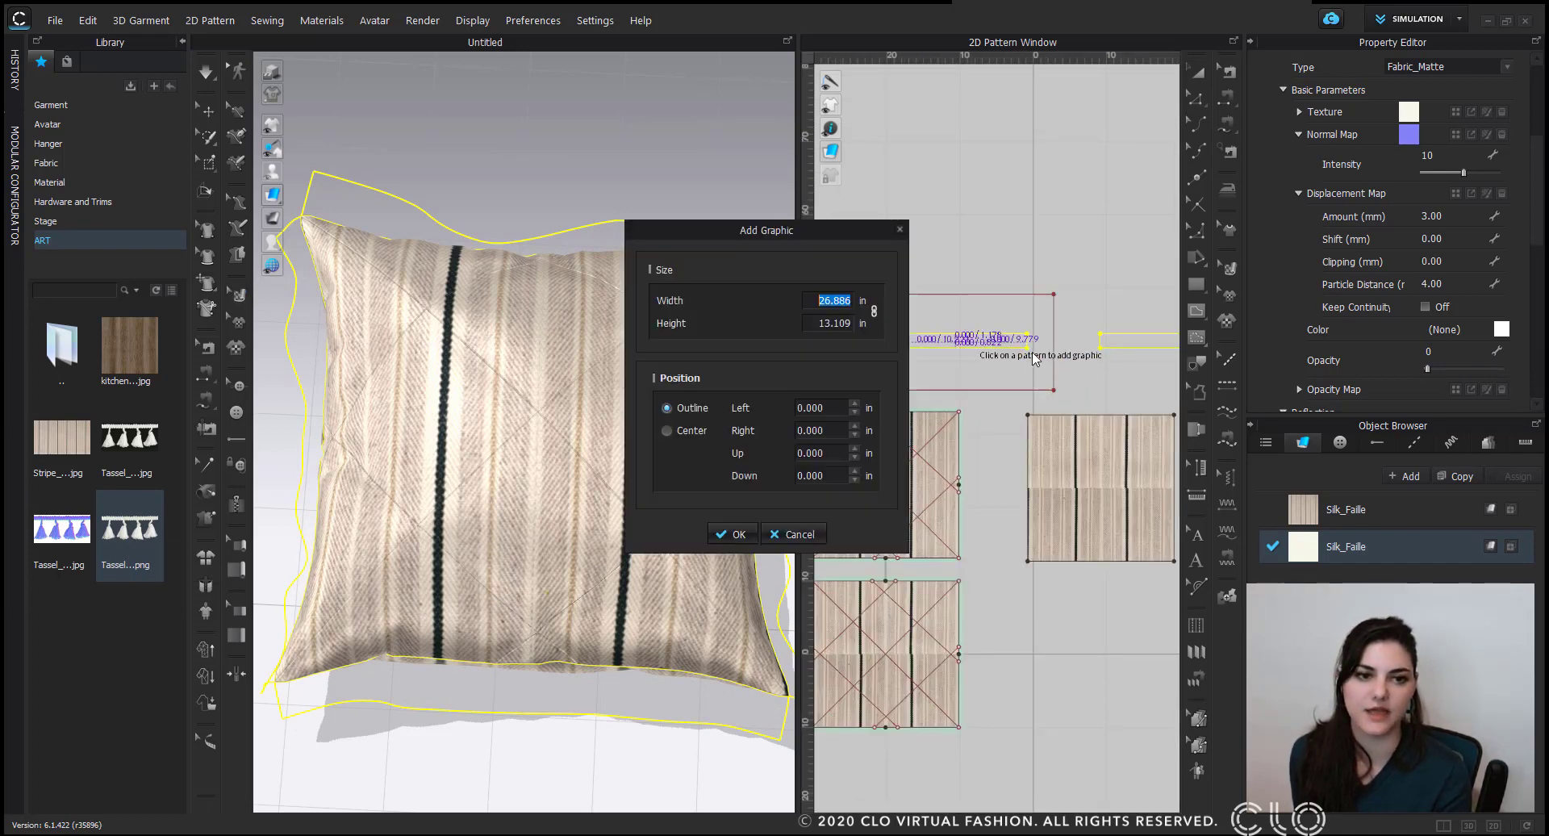
left_click(731, 534)
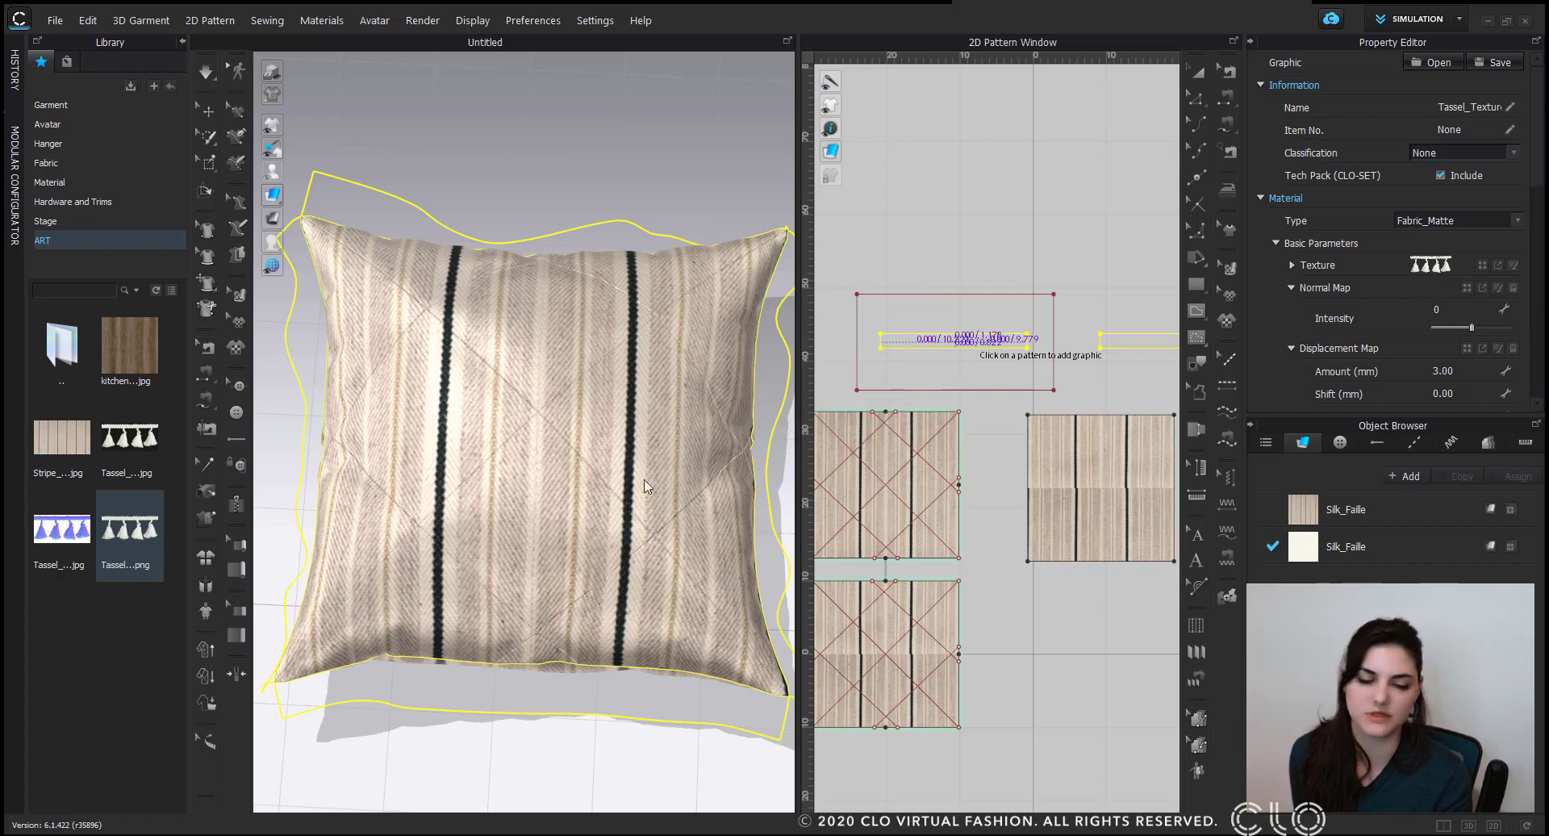
right_click_drag(649, 486, 594, 393)
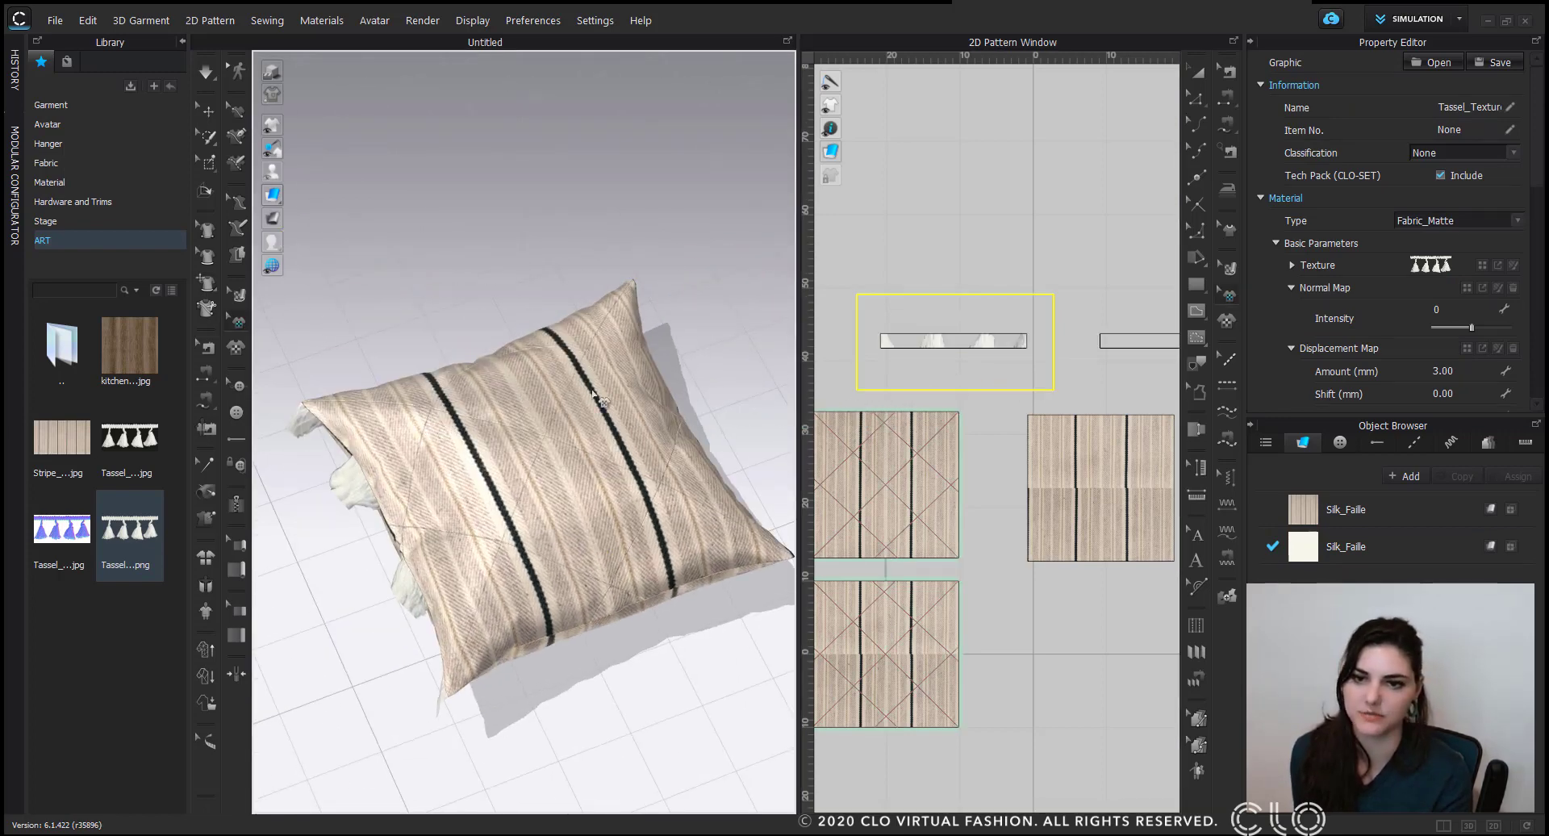
Remove the tassel graphic from the strip and restore the side strip fabric's opacity to 100.
left_click(951, 253)
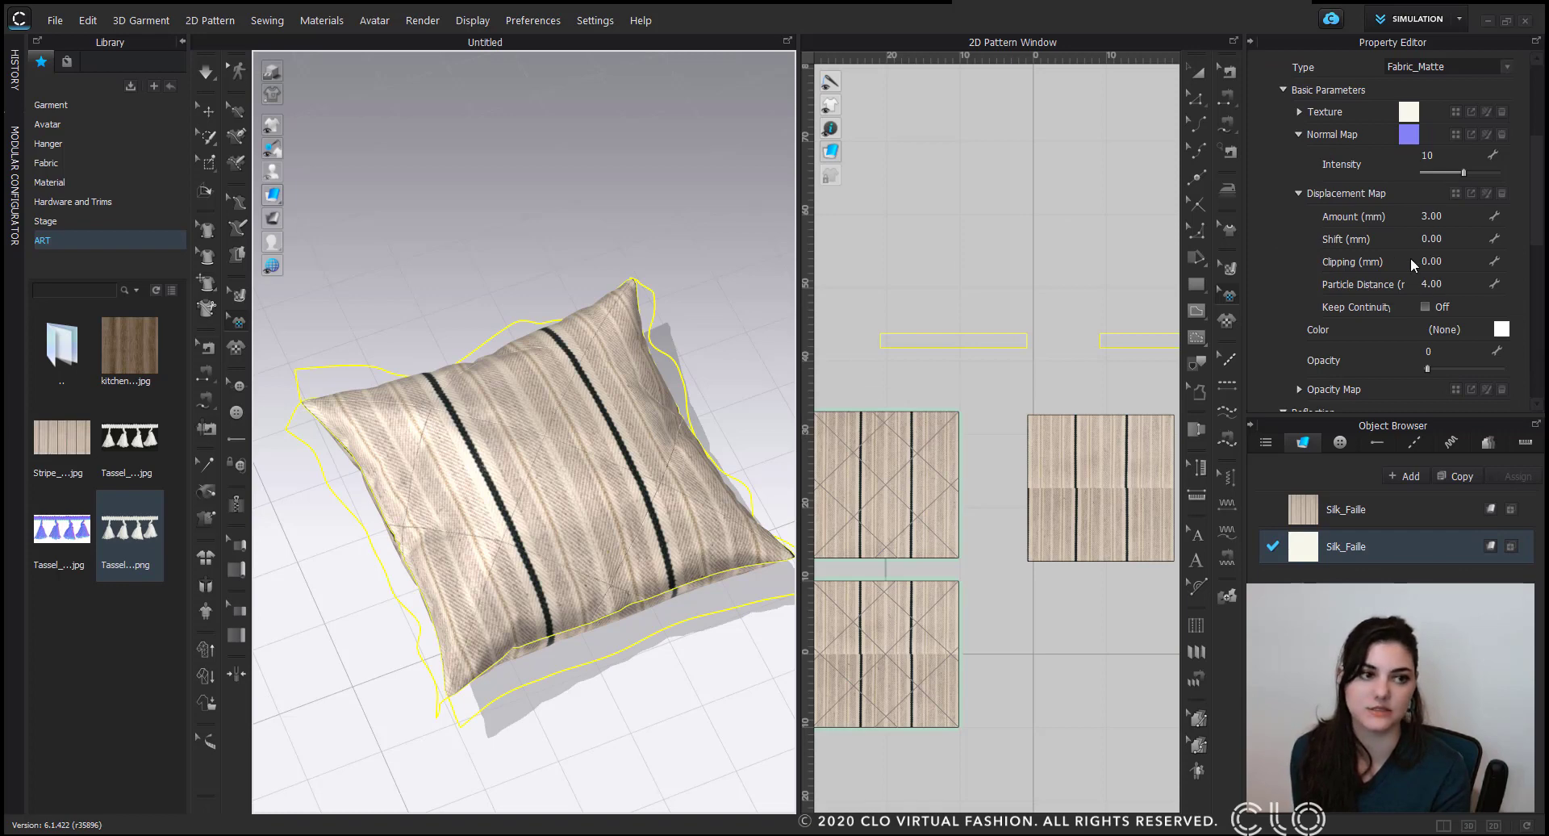
left_click_drag(1428, 369, 1503, 369)
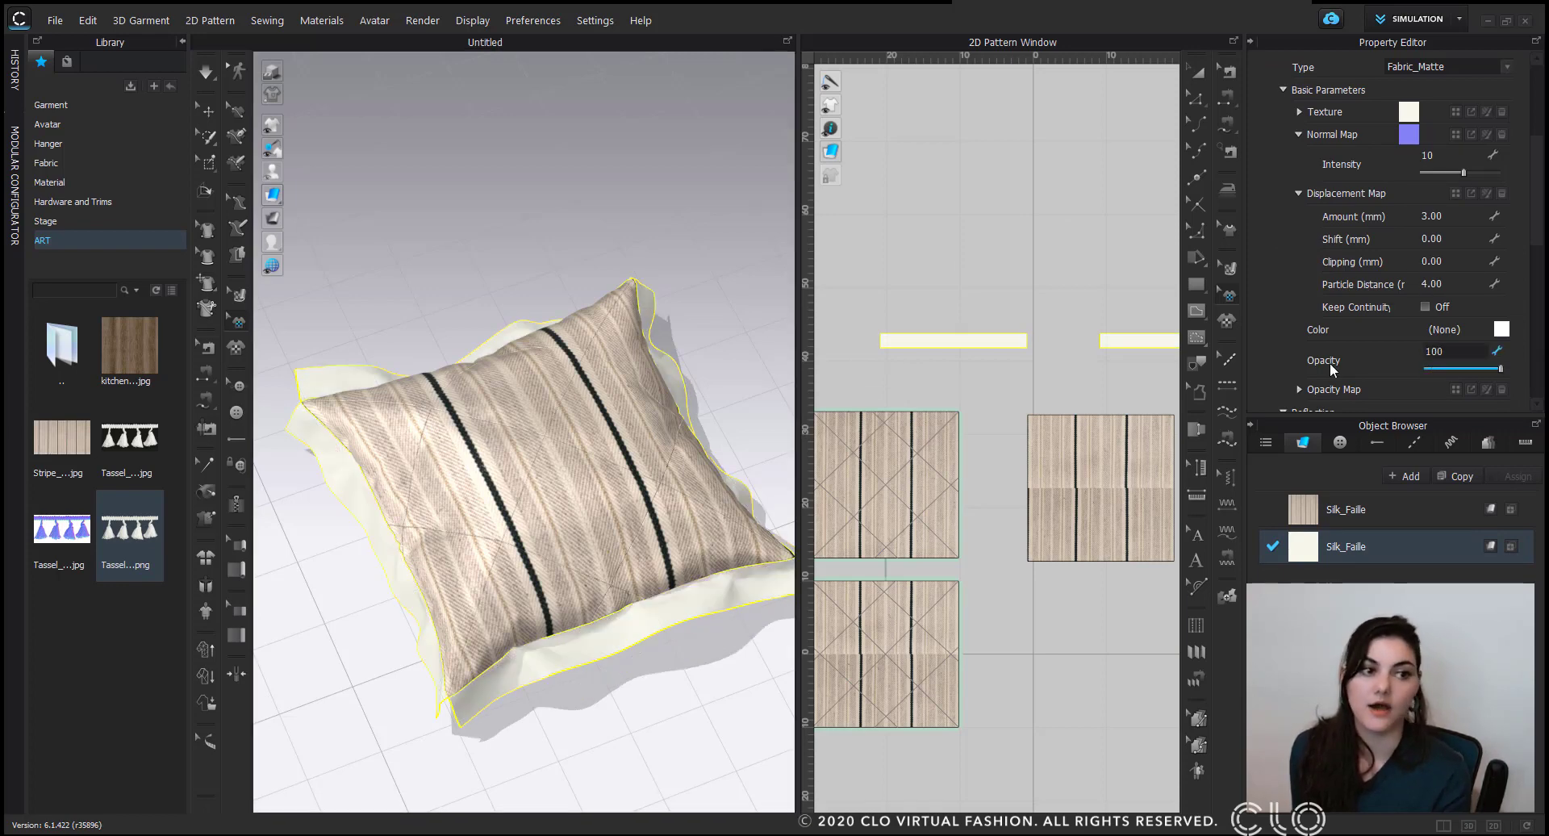
Assign the tassel PNG as the side strip fabric's texture, the blue tassel JPG as its normal map and the other tassel JPG as its displacement map.
left_click_drag(122, 561, 1367, 547)
scroll(1025, 331, "down", 3)
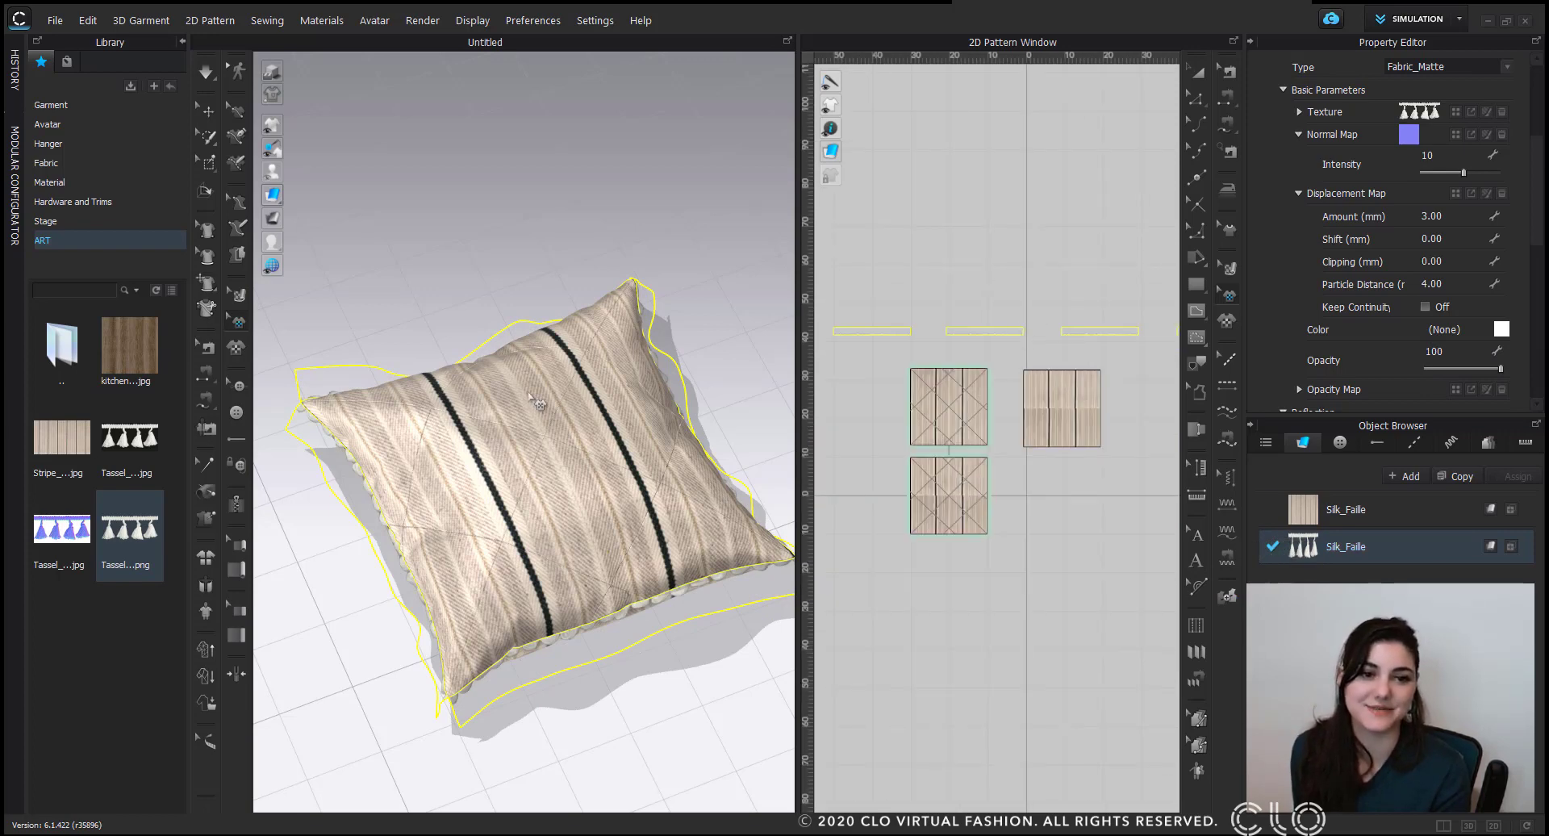
right_click_drag(529, 394, 508, 400)
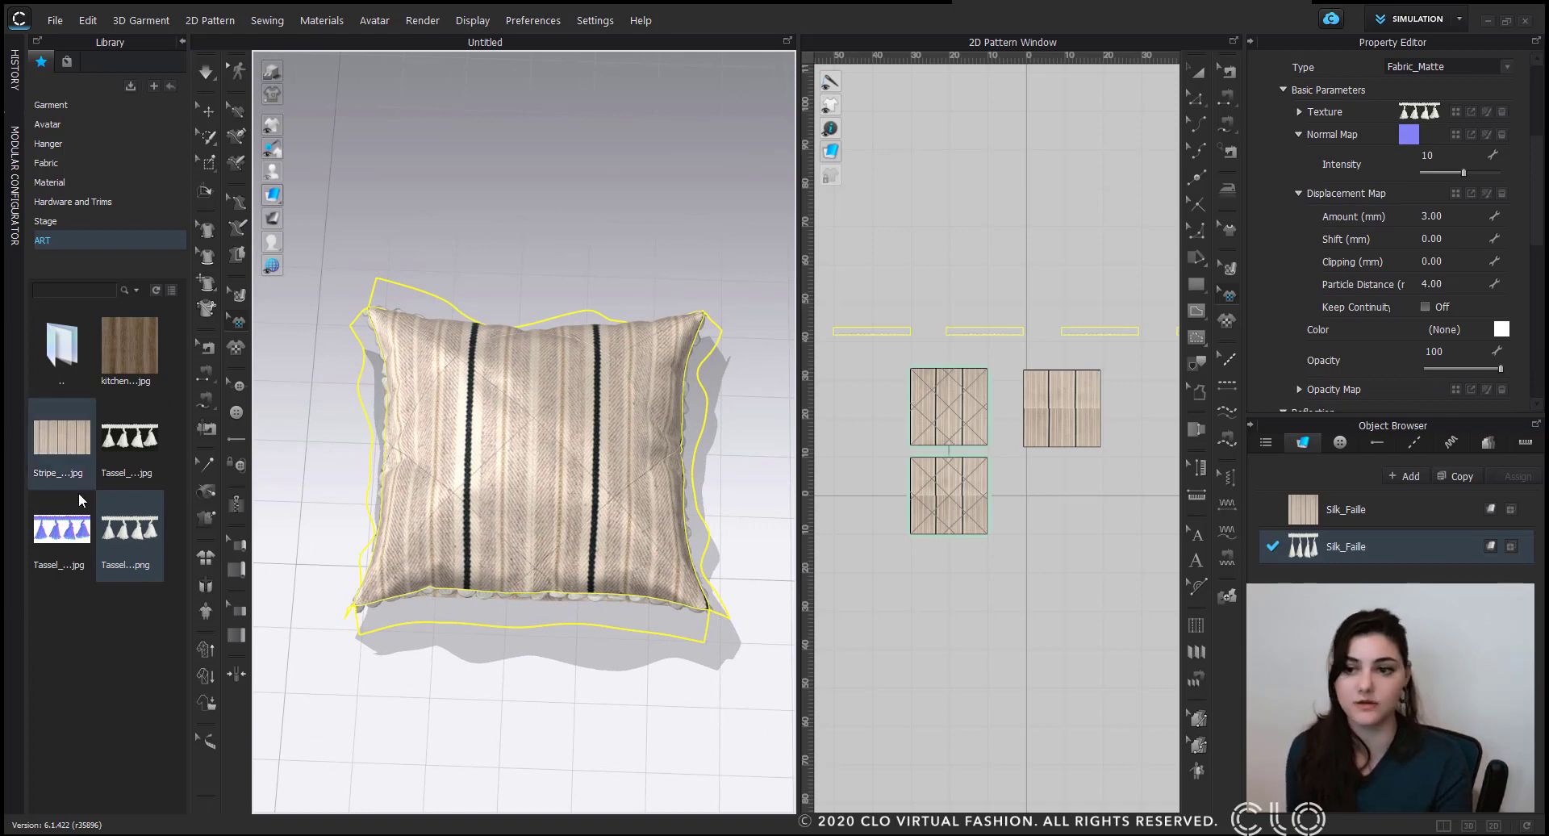
left_click_drag(61, 528, 1404, 143)
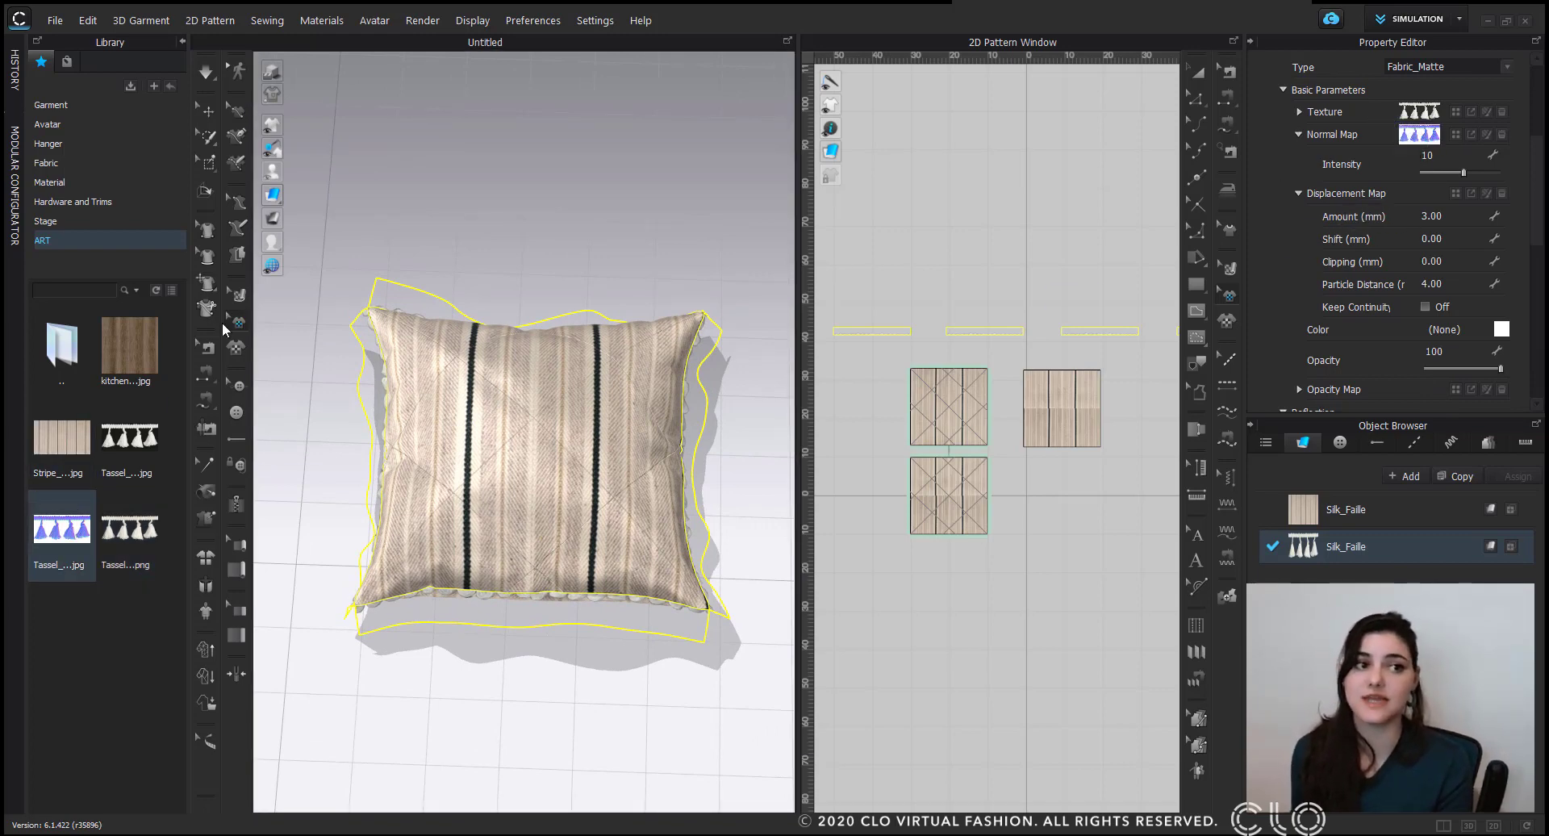
left_click_drag(129, 439, 1420, 196)
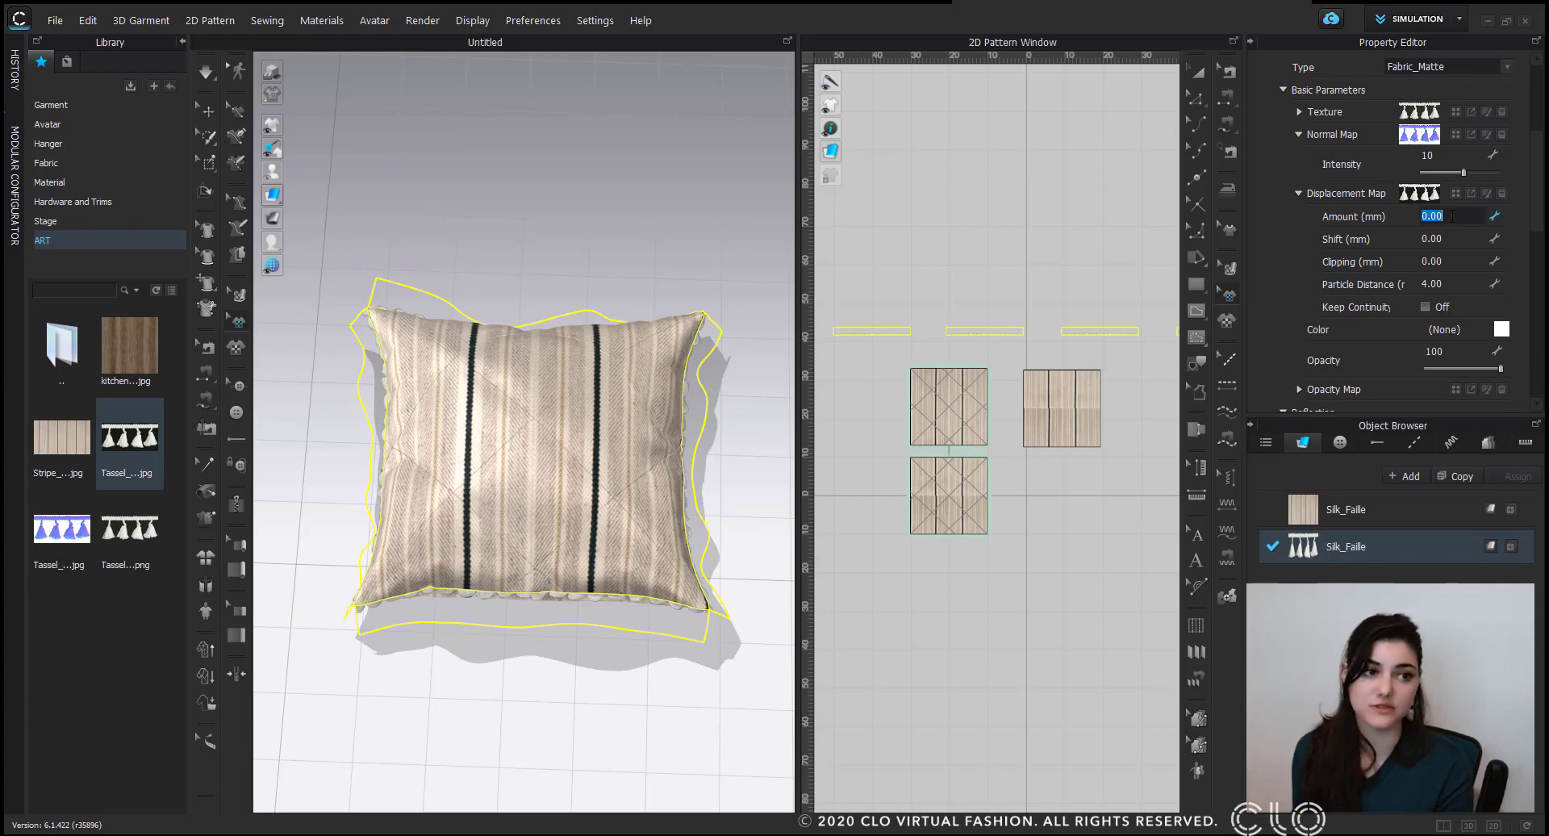
Set the side strip fabric's displacement amount and displacement particle distance to 1.00 mm each.
type("3")
key("BackSpace")
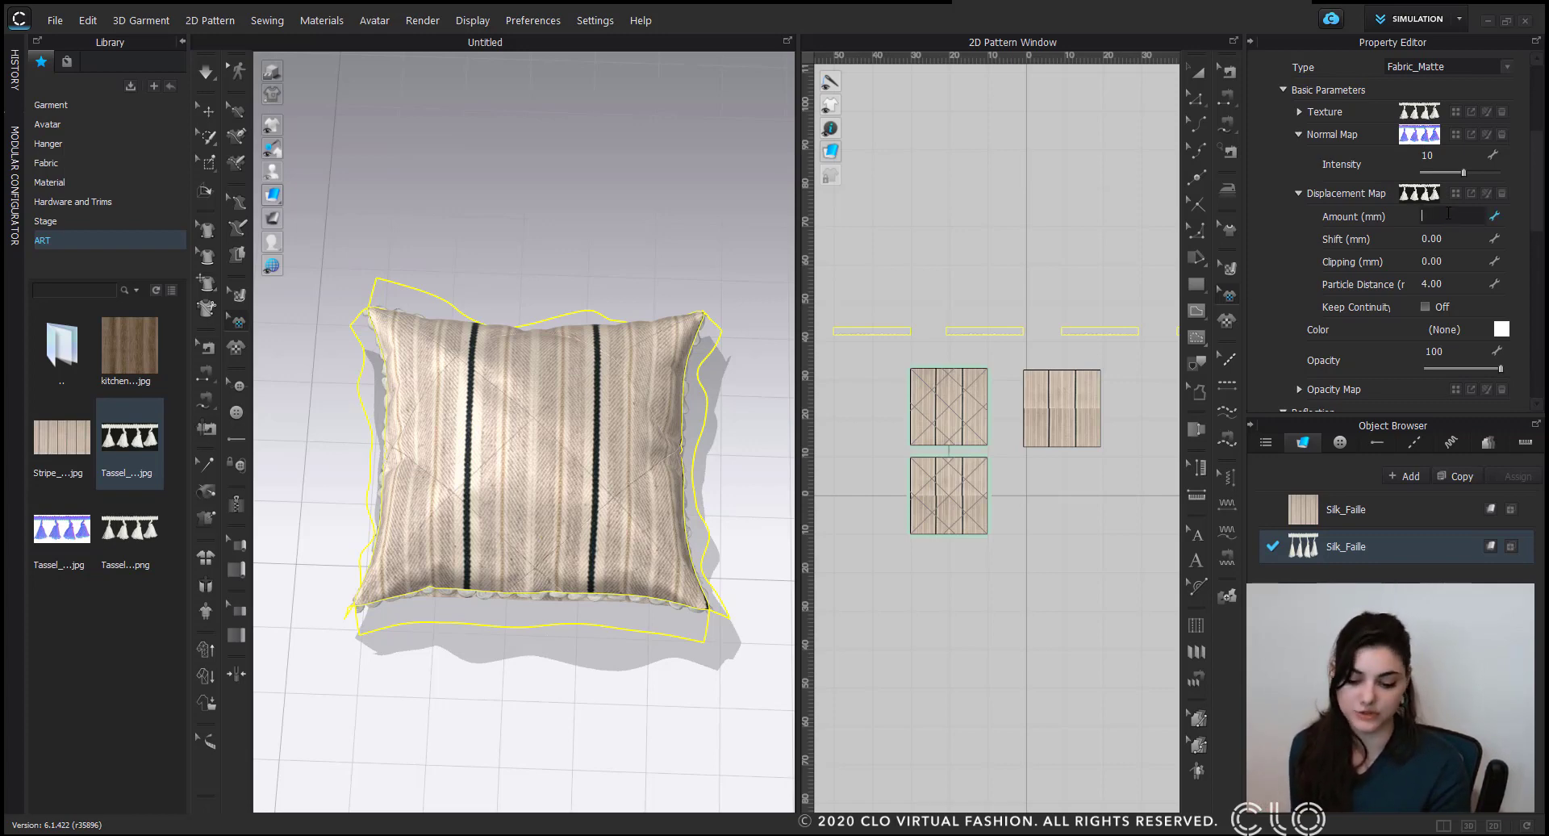
left_click(1449, 284)
type("3")
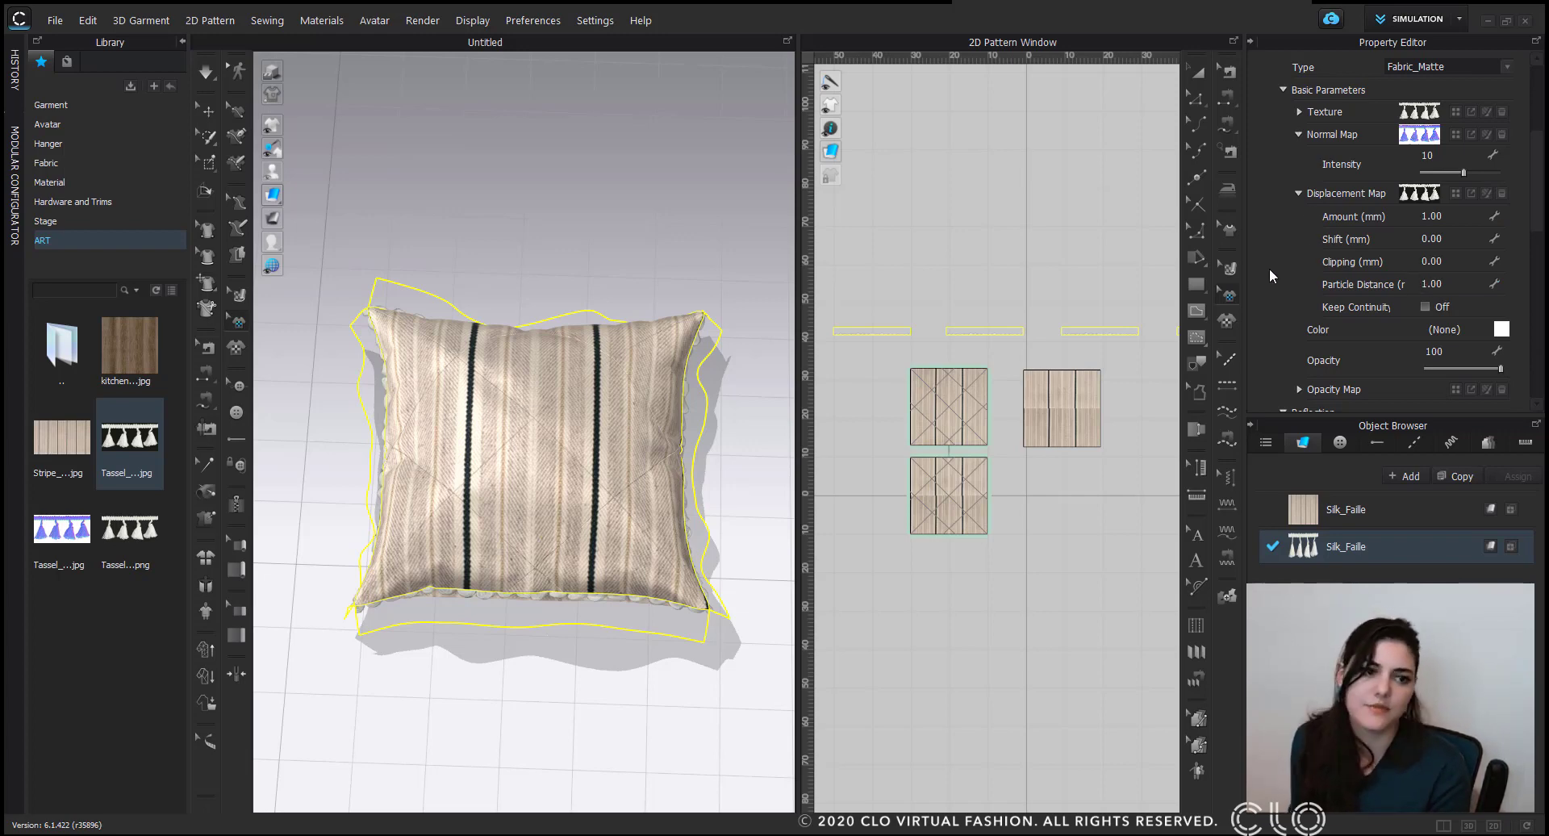
Scale the tassel texture on the side strips proportionally to a width of 5 in and check it on the pillow.
left_click(1227, 269)
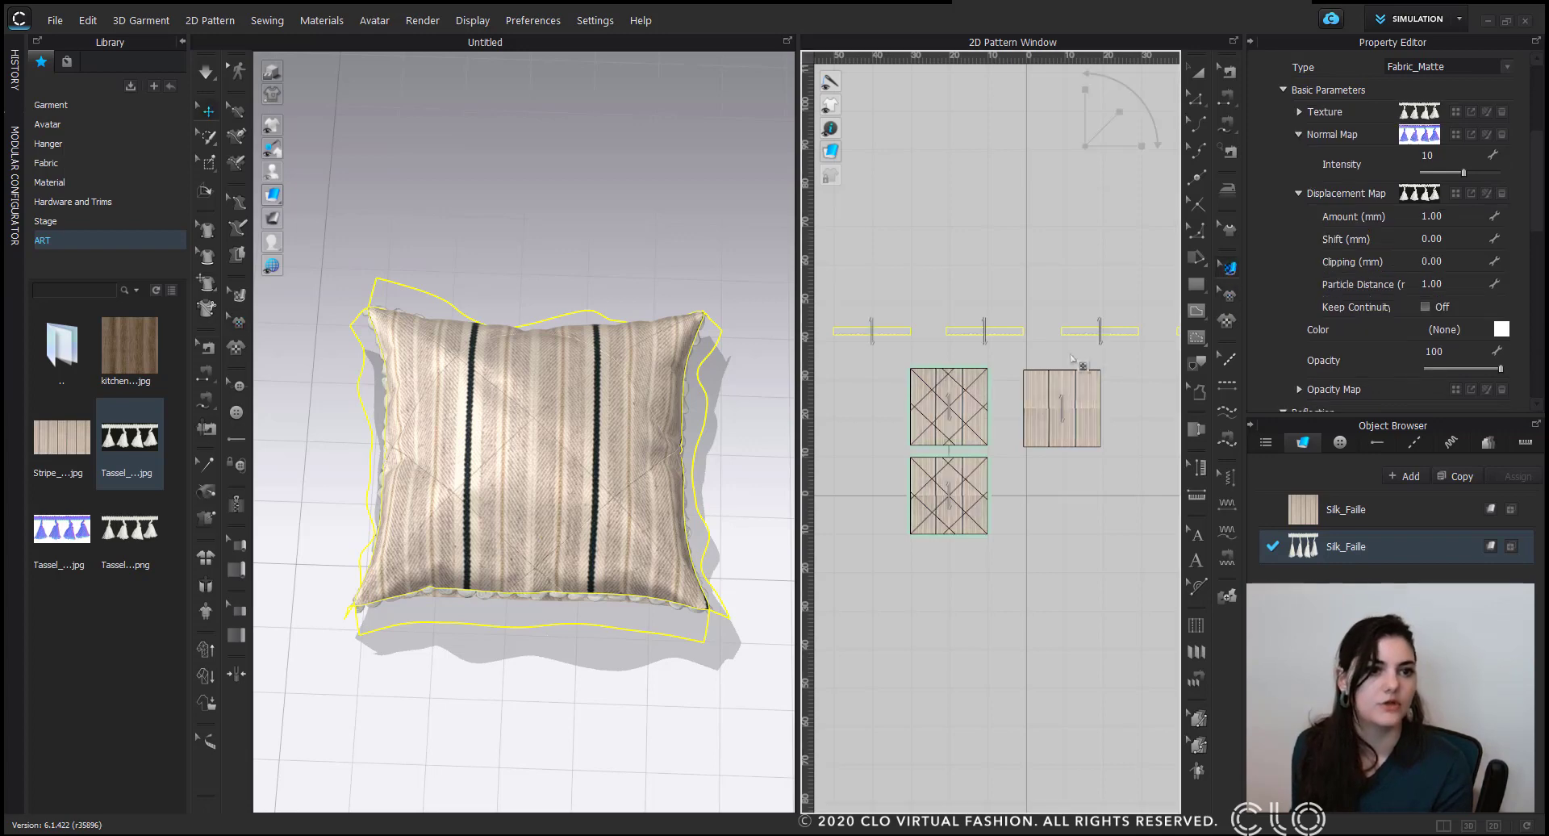
left_click(1131, 332)
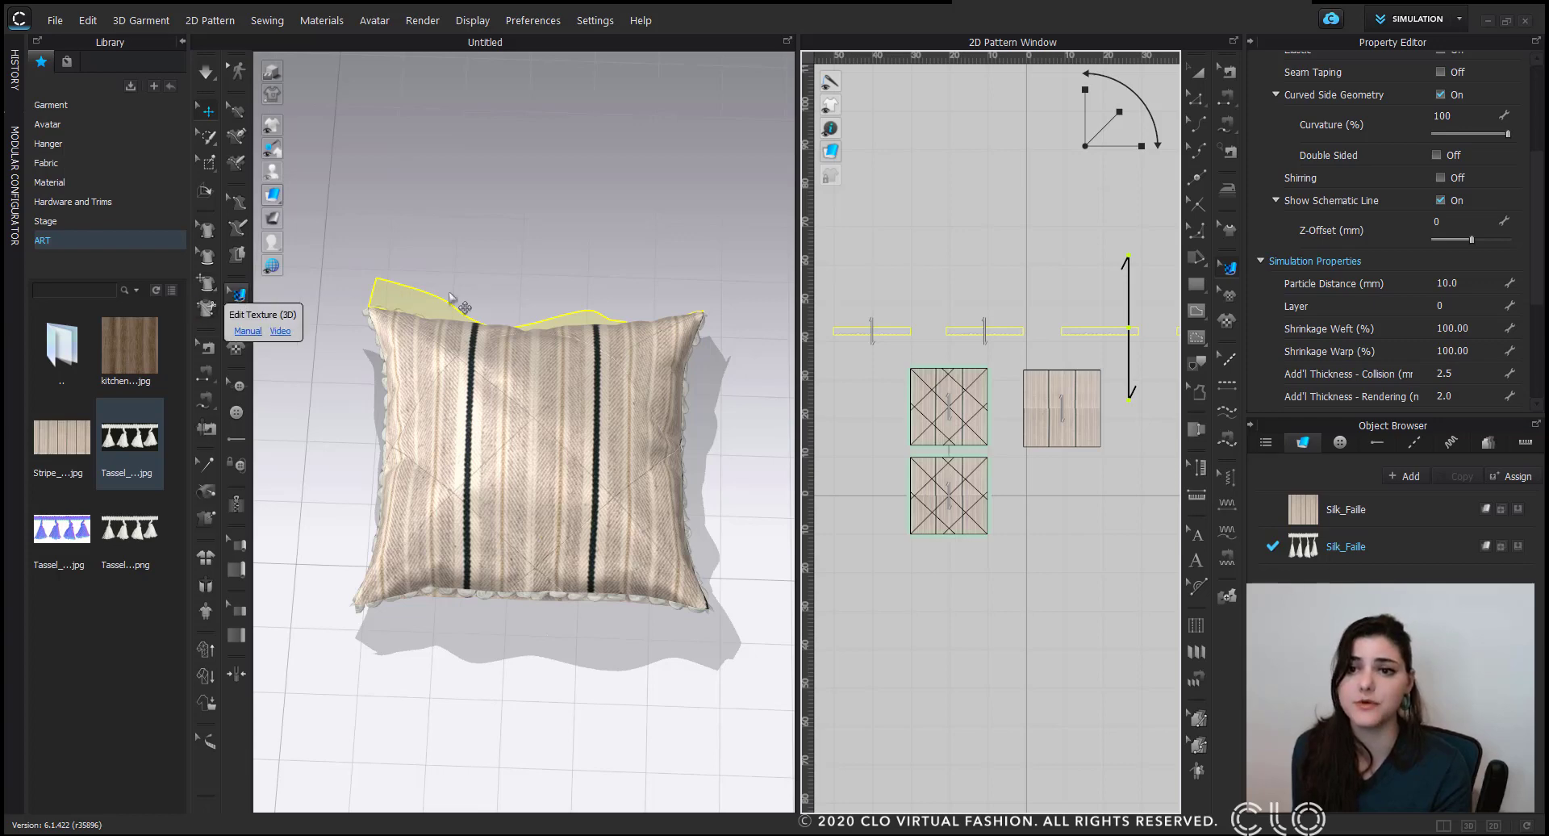
left_click(1228, 267)
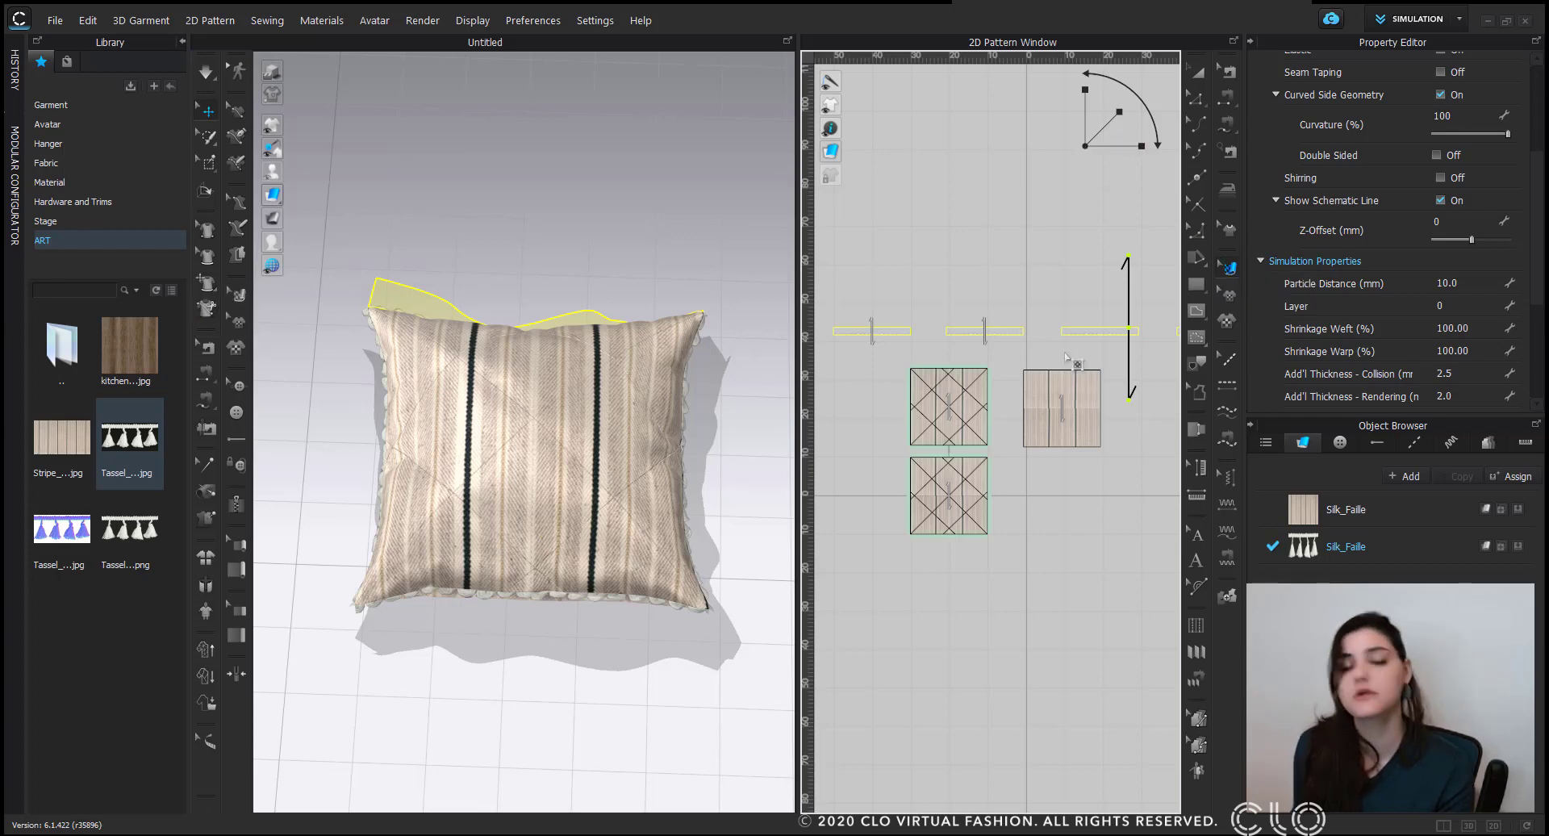
left_click(1091, 137)
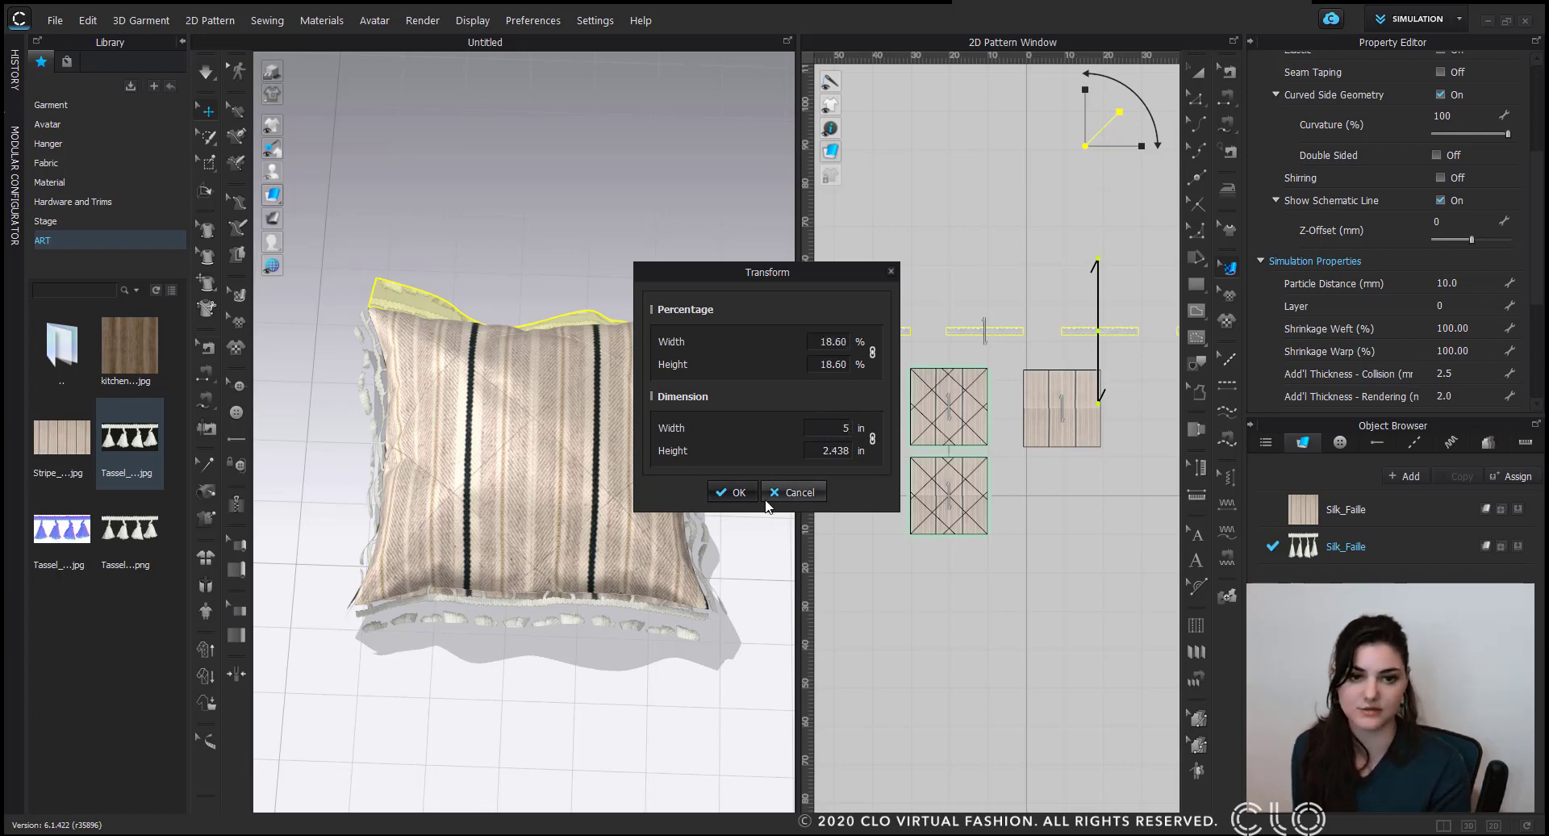
left_click(736, 492)
right_click_drag(787, 358, 706, 386)
Shift the tassel texture so one full row of tassels fits within the side strip, and rotate the texture upside down.
scroll(1081, 339, "up", 5)
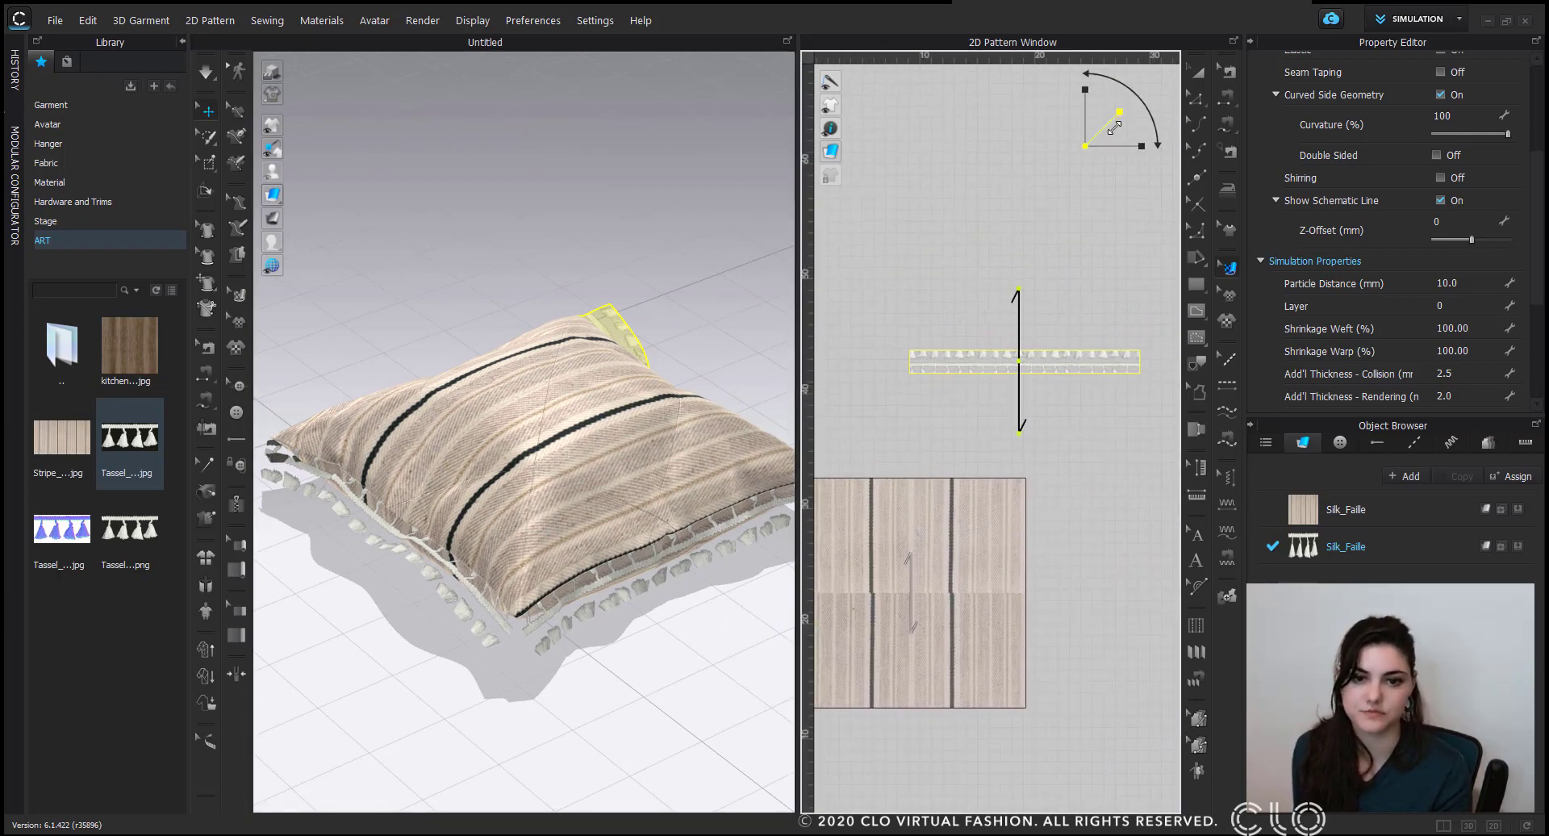
left_click_drag(1043, 360, 1043, 369)
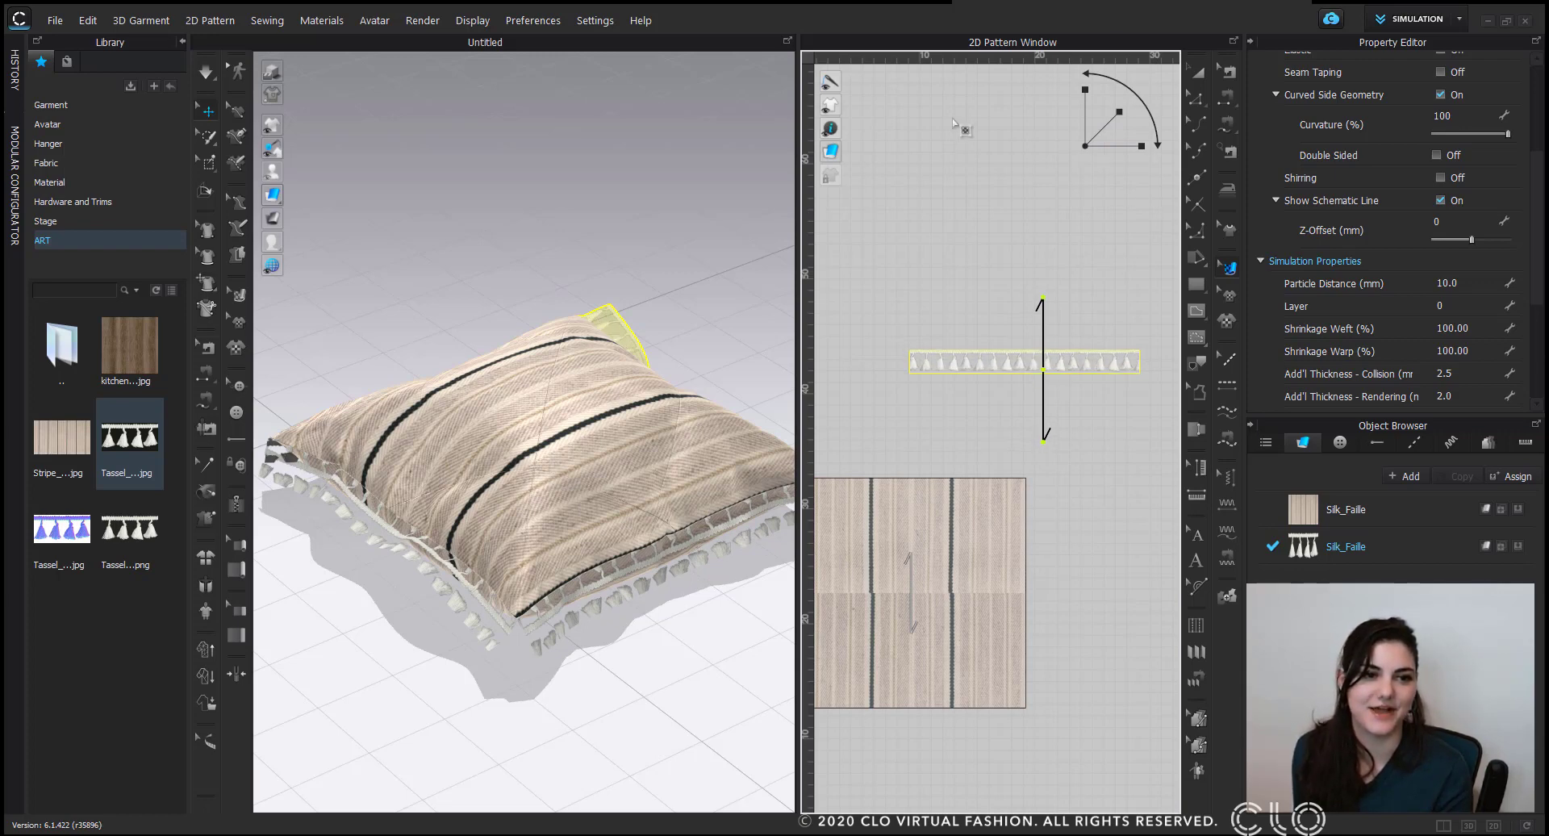
right_click_drag(511, 452, 451, 456)
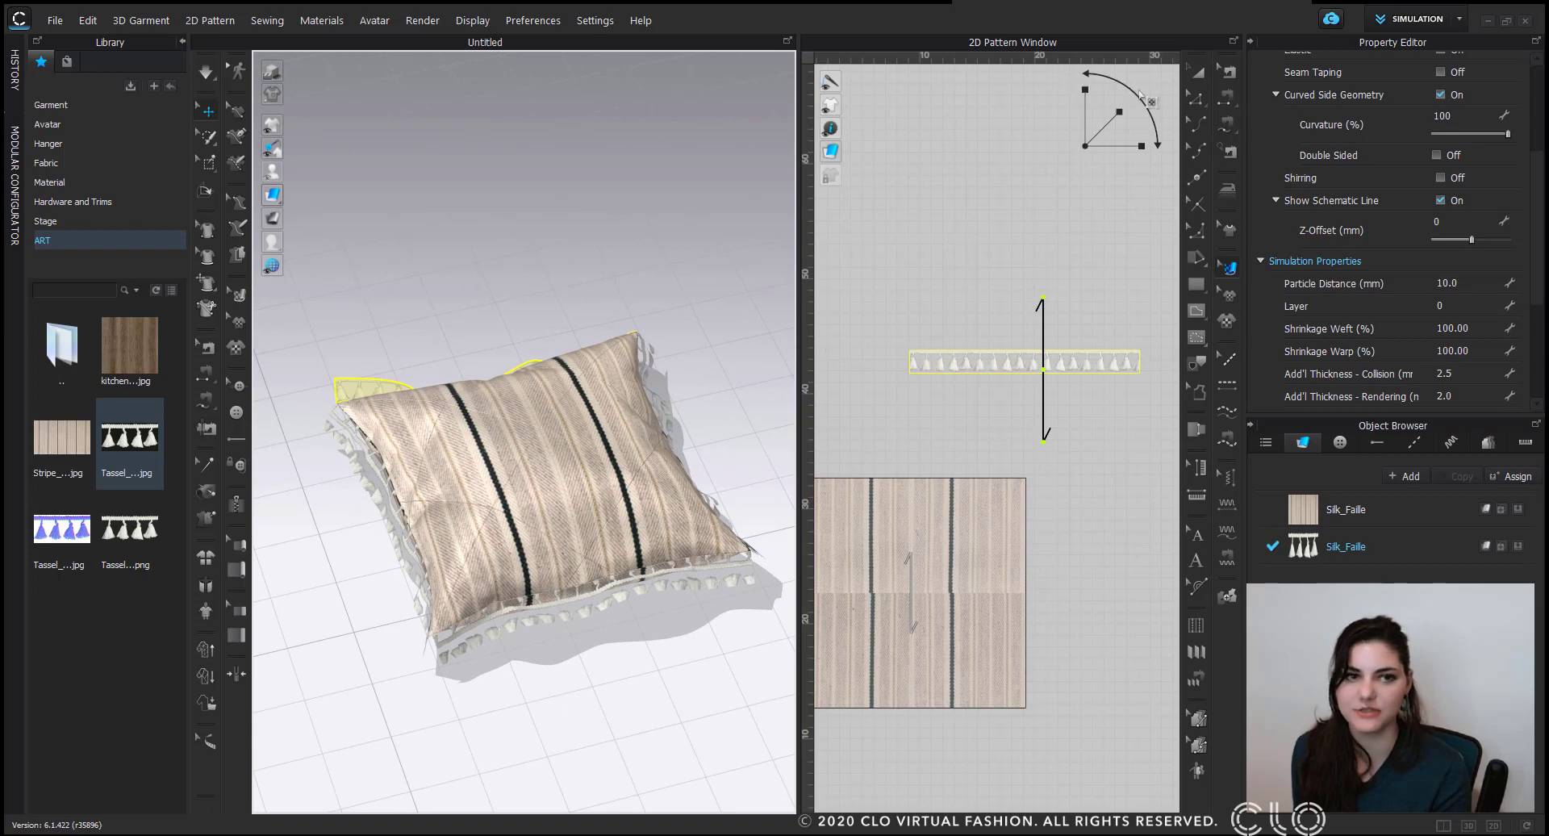
left_click_drag(1140, 95, 1068, 175)
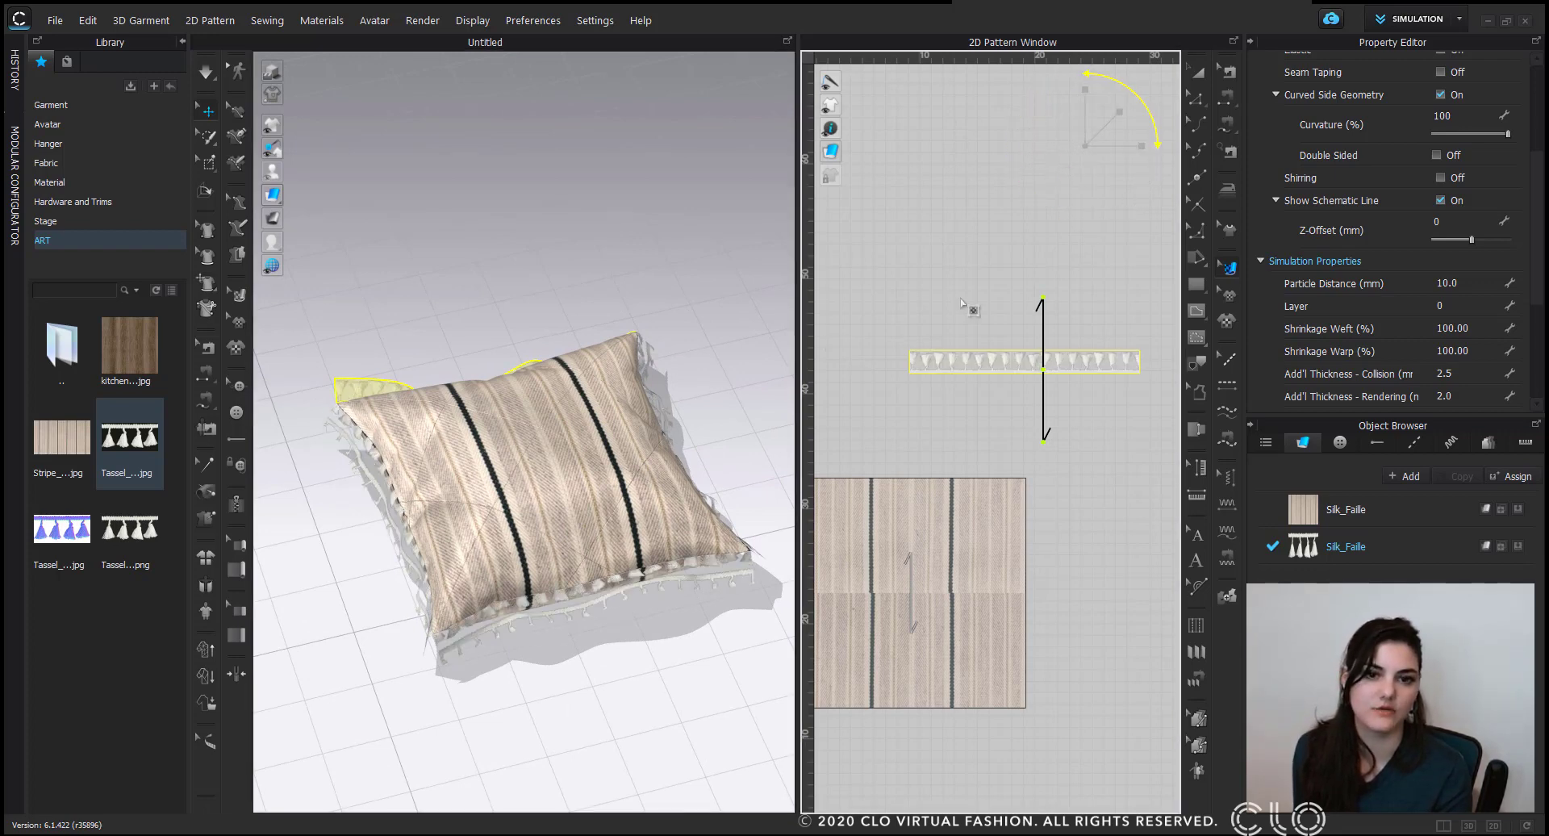
Shift the tassel texture directly on the 3D side strips so a full row of tassels hangs outward from the pillow.
right_click_drag(613, 485, 614, 547)
left_click(613, 548)
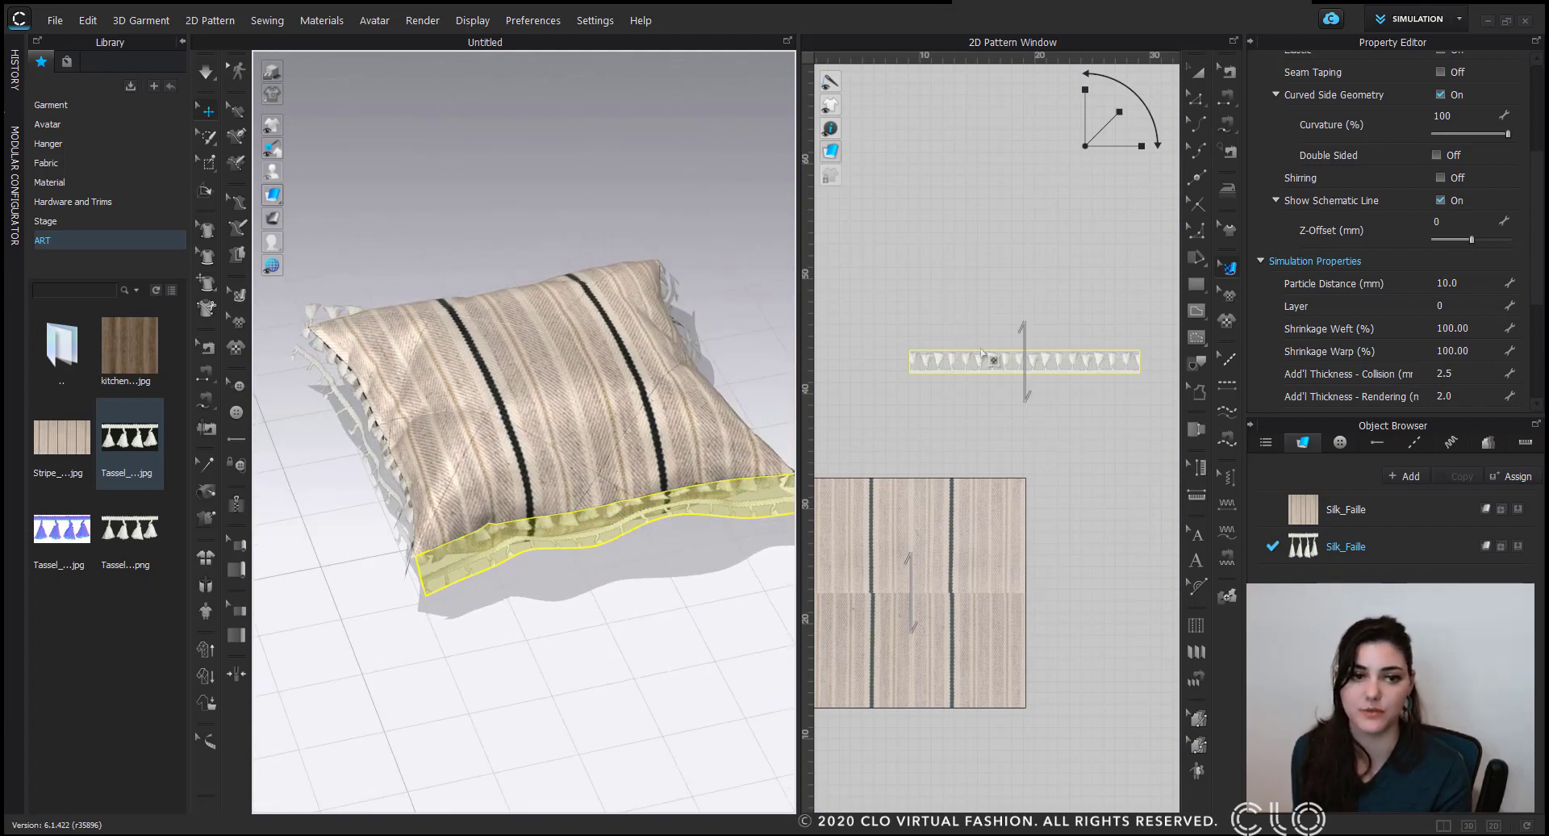
left_click(239, 294)
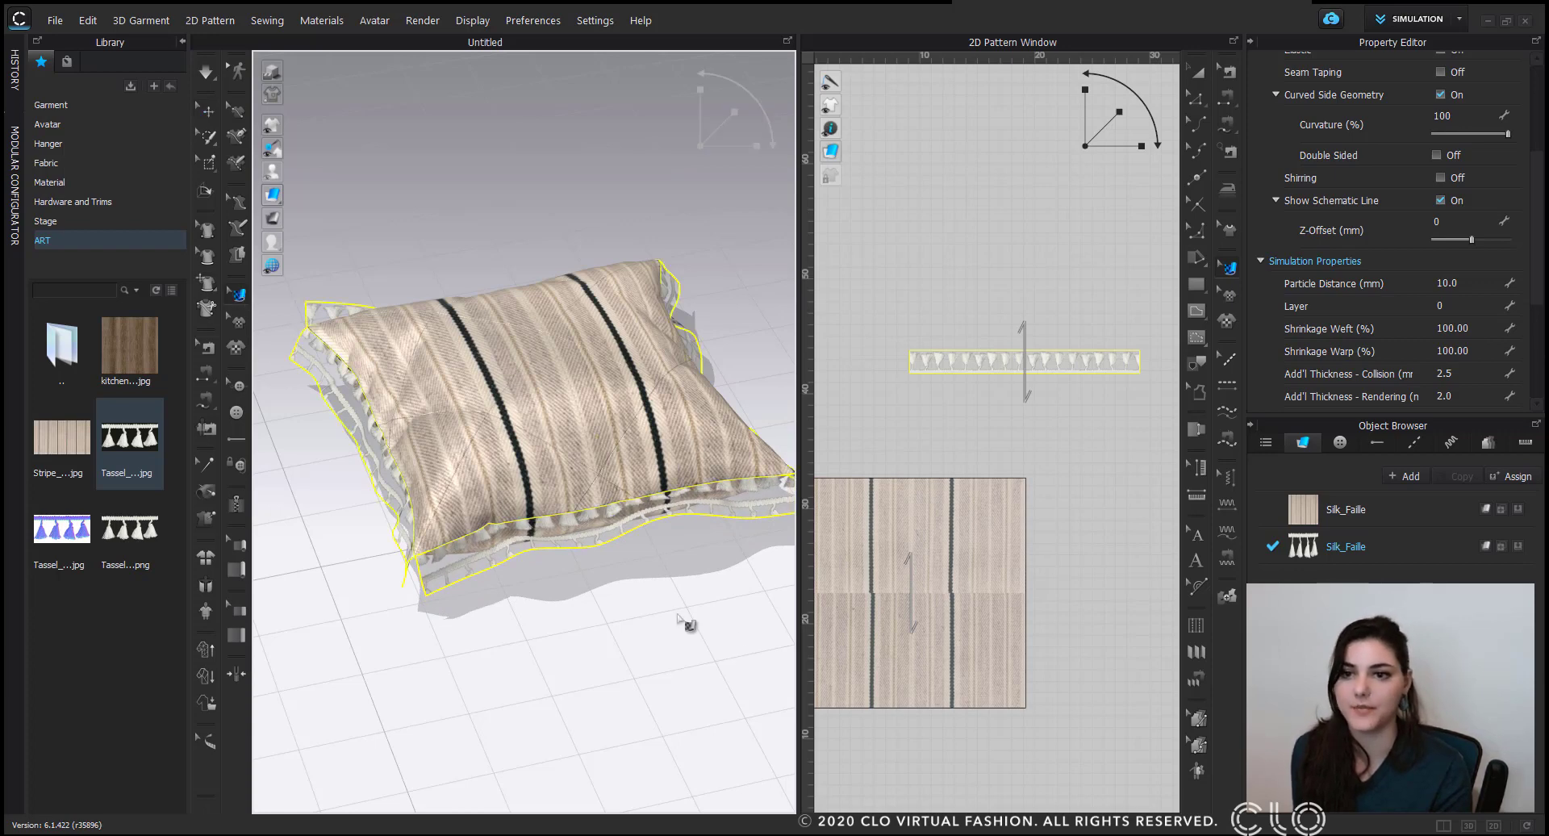
left_click(617, 542)
right_click_drag(618, 543, 668, 546)
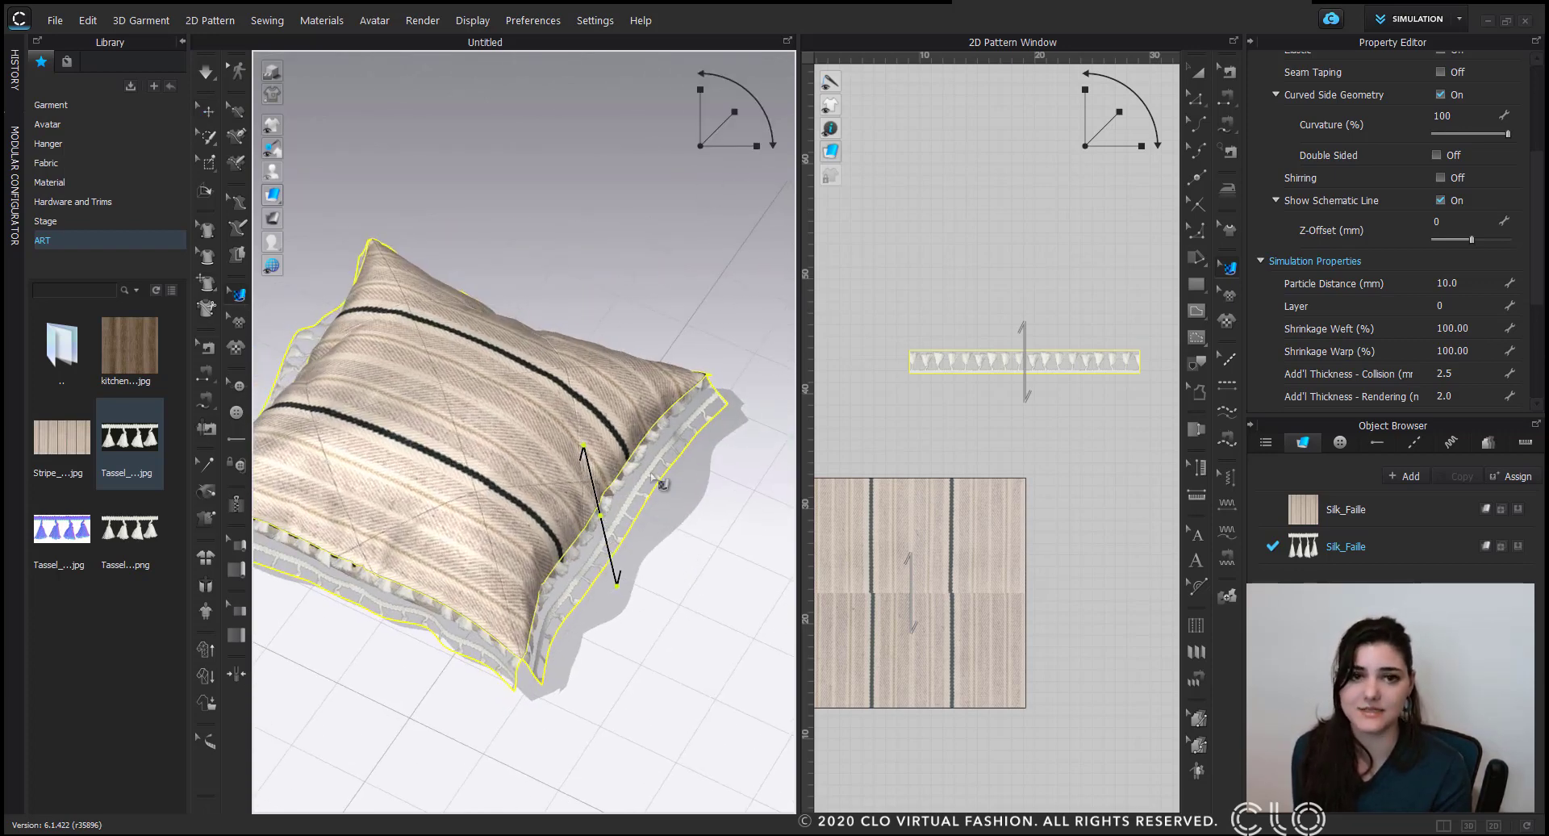
left_click_drag(651, 476, 662, 486)
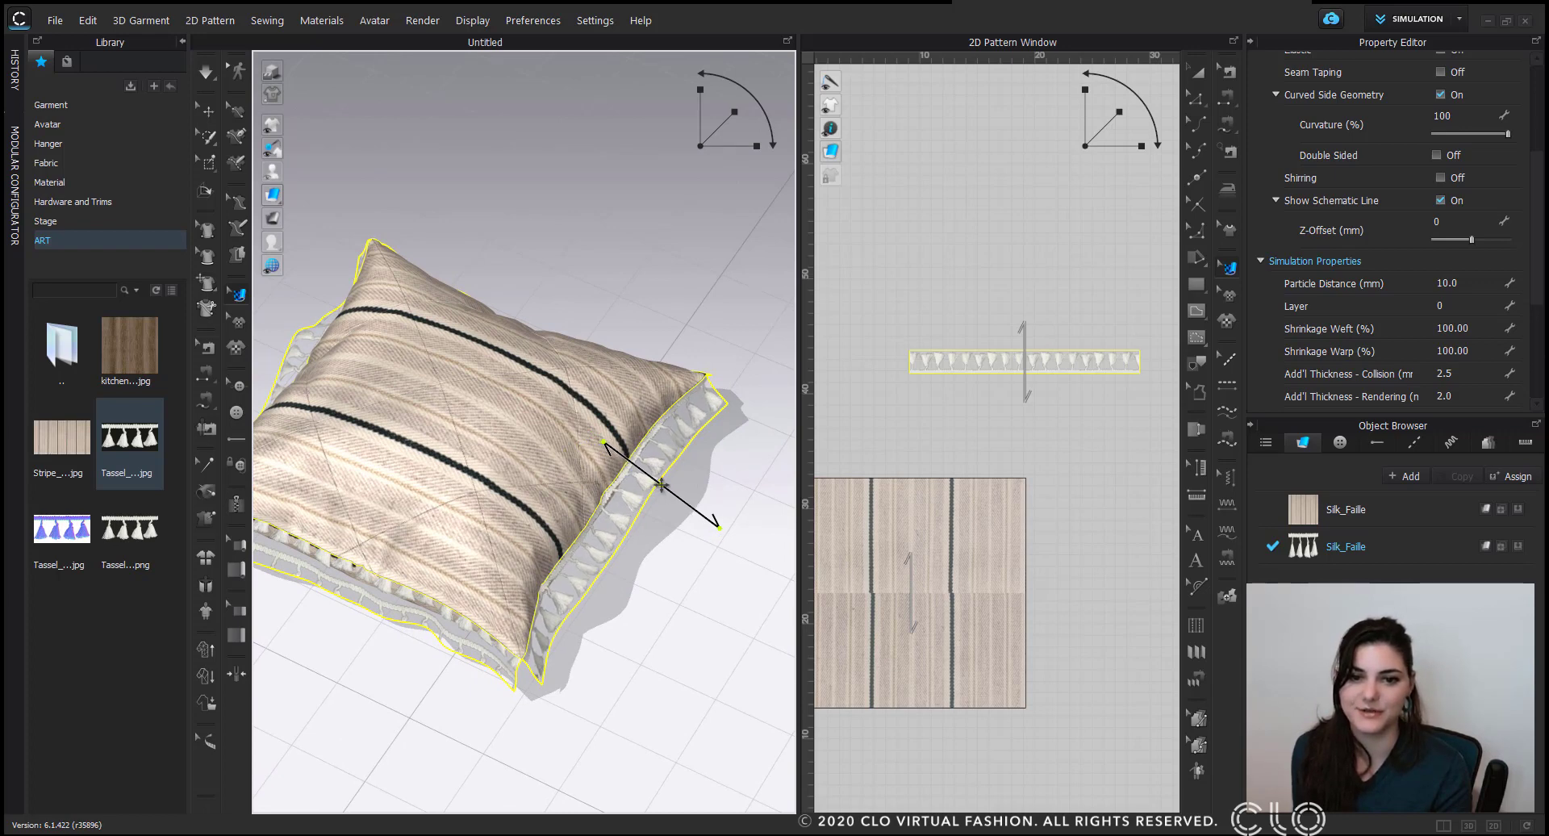
left_click(381, 622)
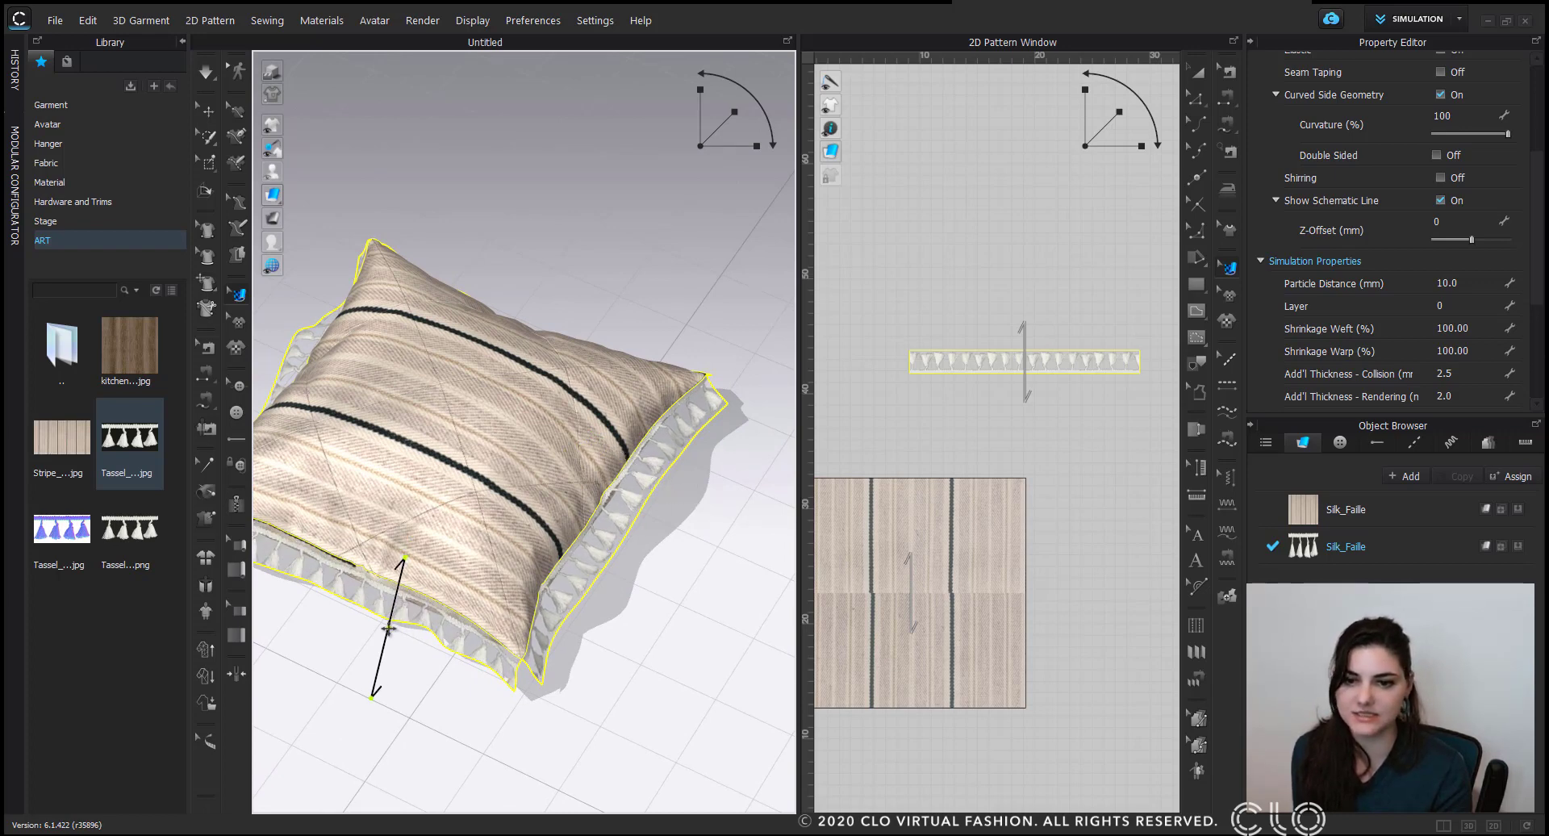
left_click_drag(388, 621, 386, 623)
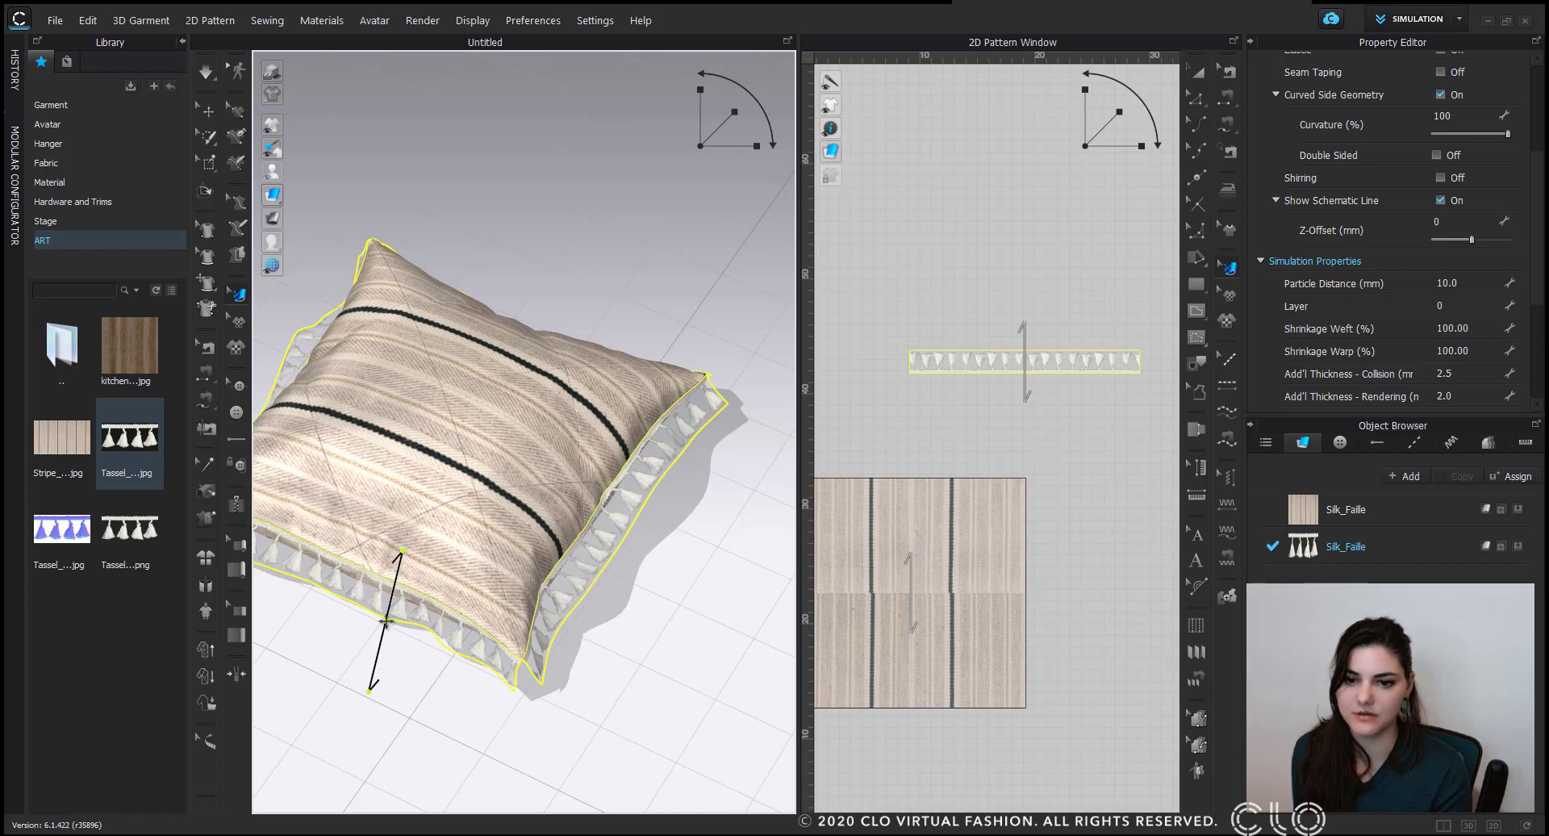
Fine-tune the tassel texture's position on the other 3D side strips so the top of the trim meets the pillow seam.
right_click_drag(436, 617, 611, 539)
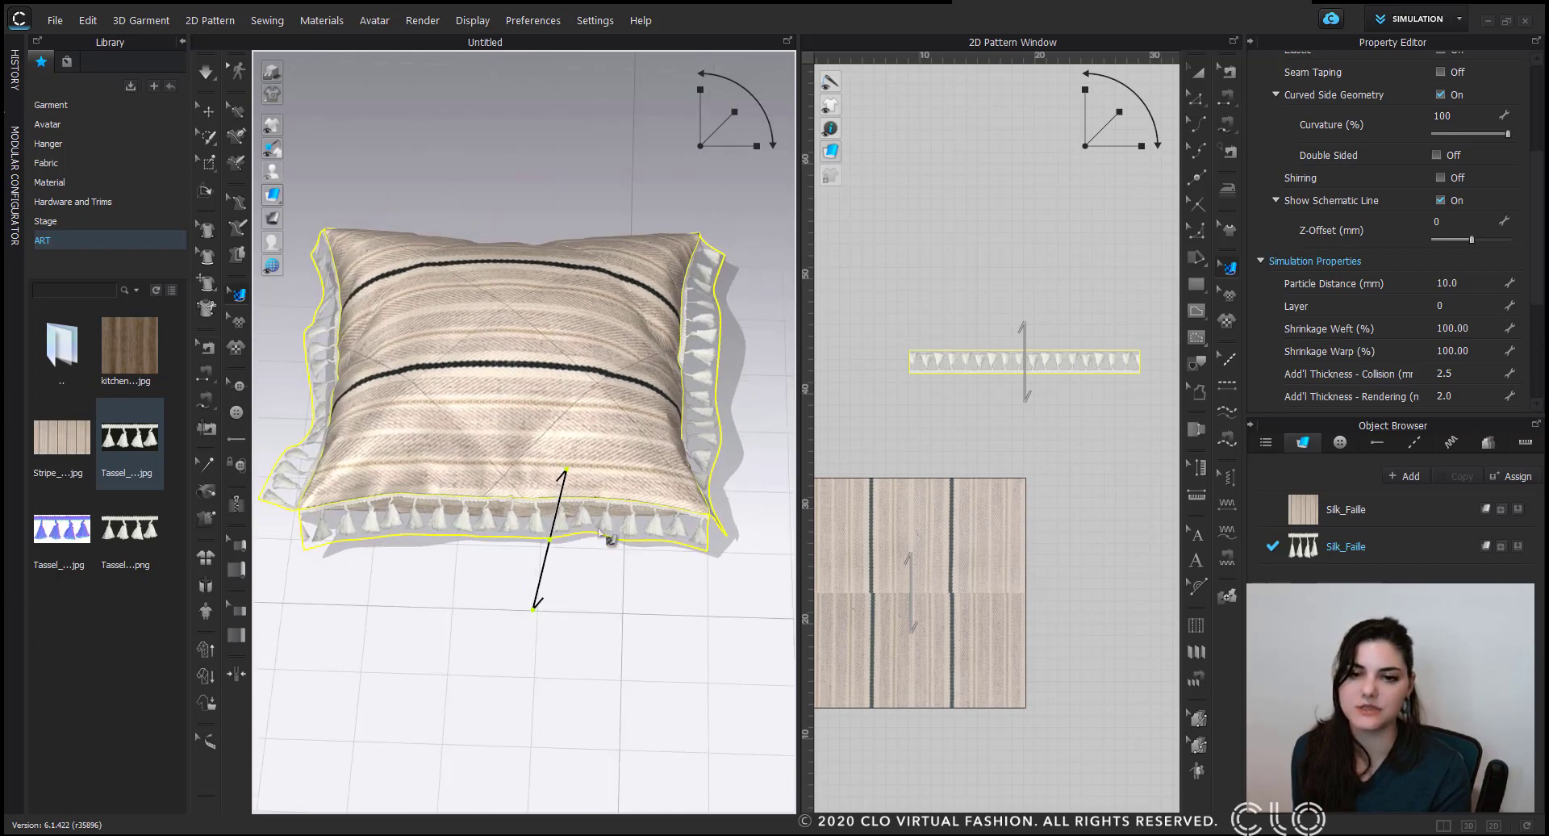
left_click(479, 522)
left_click_drag(478, 522, 469, 519)
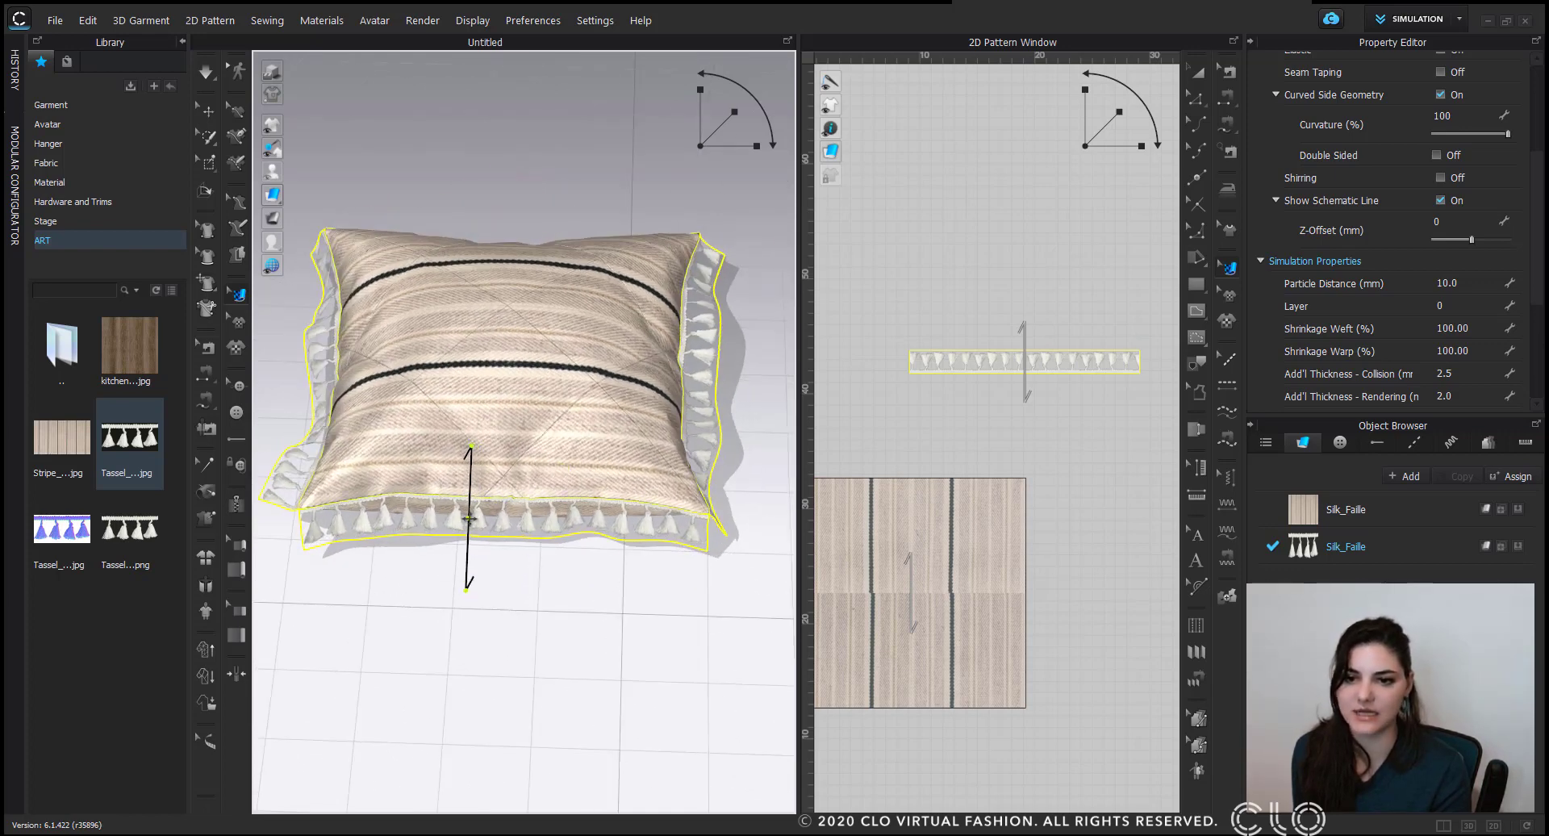
right_click_drag(292, 435, 468, 533)
left_click_drag(466, 536, 444, 522)
right_click_drag(426, 506, 560, 468)
left_click_drag(562, 468, 546, 482)
mouse_move(546, 481)
right_mouse_down()
mouse_move(474, 467)
mouse_move(678, 449)
mouse_move(549, 477)
mouse_move(501, 509)
mouse_move(589, 536)
mouse_move(487, 535)
mouse_move(509, 523)
mouse_move(505, 491)
mouse_move(516, 522)
mouse_move(540, 530)
mouse_move(561, 494)
mouse_move(536, 484)
right_mouse_up()
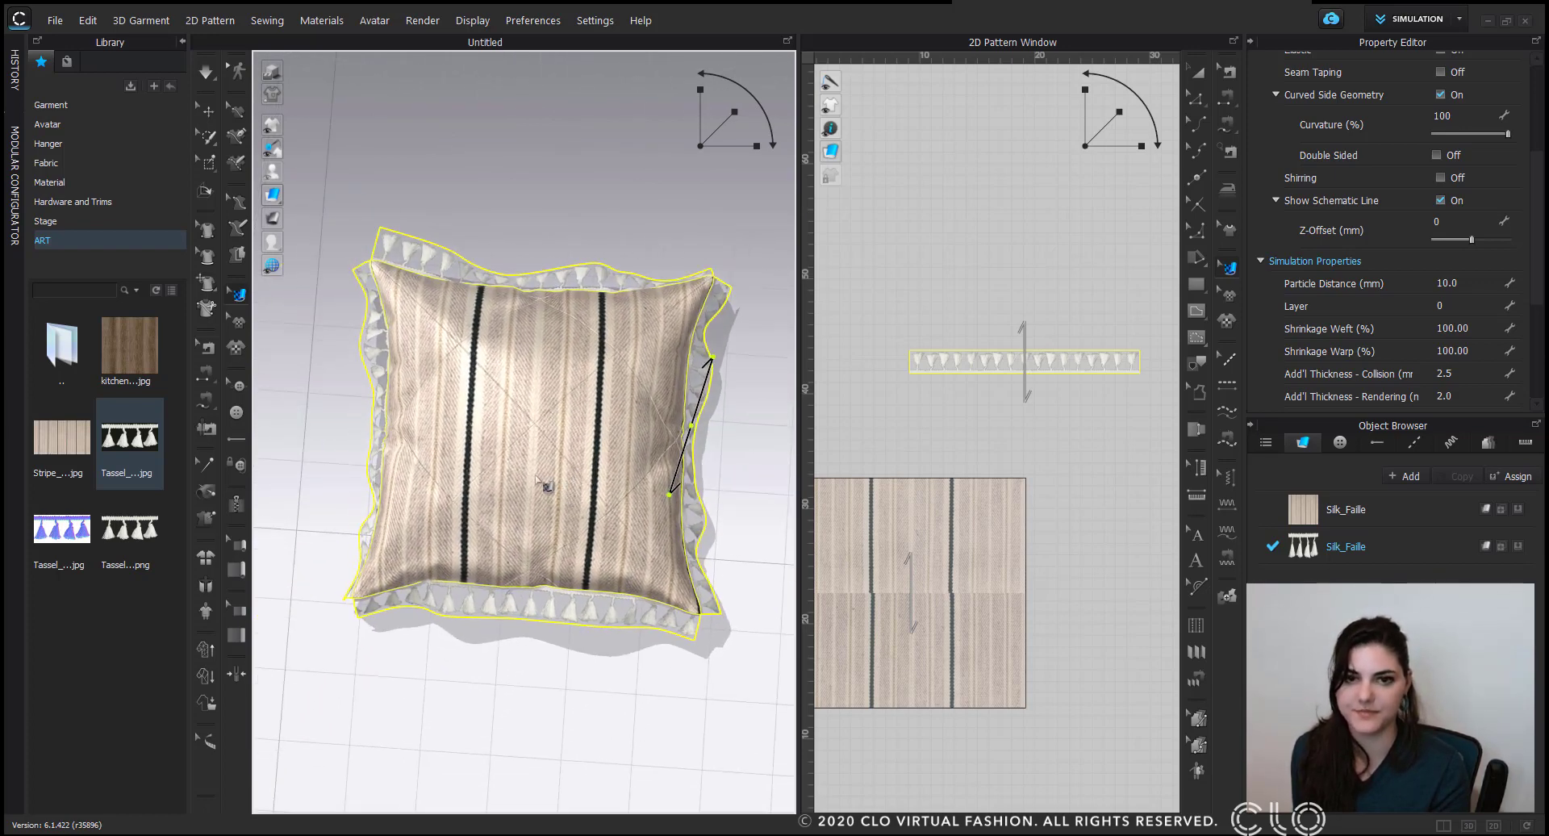
Set the tassel fabric's color to the beige #C2B2A1 sampled from the striped pillow fabric.
left_click(1199, 75)
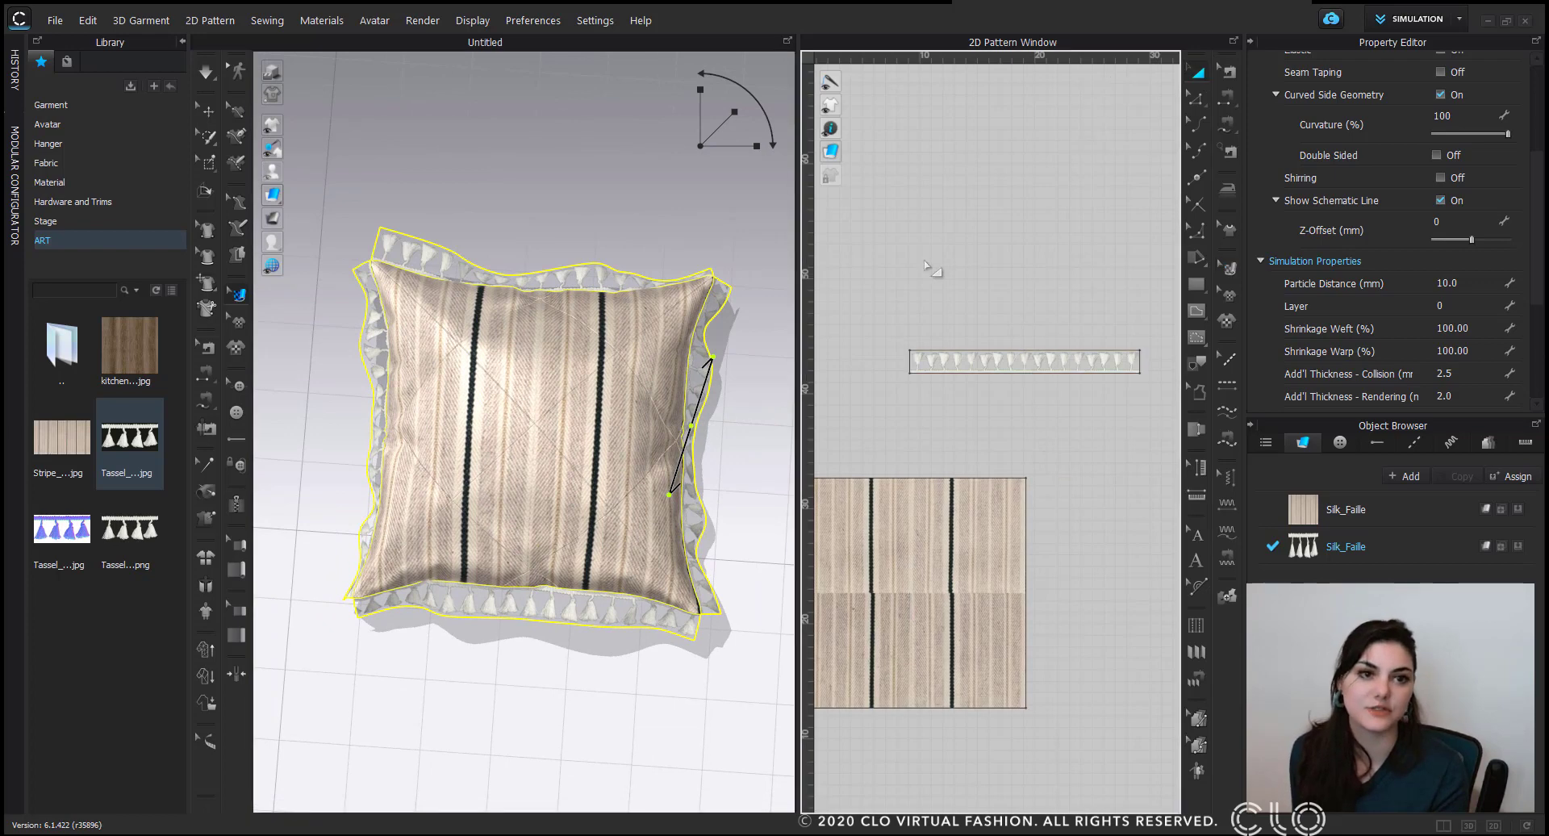
left_click(1401, 554)
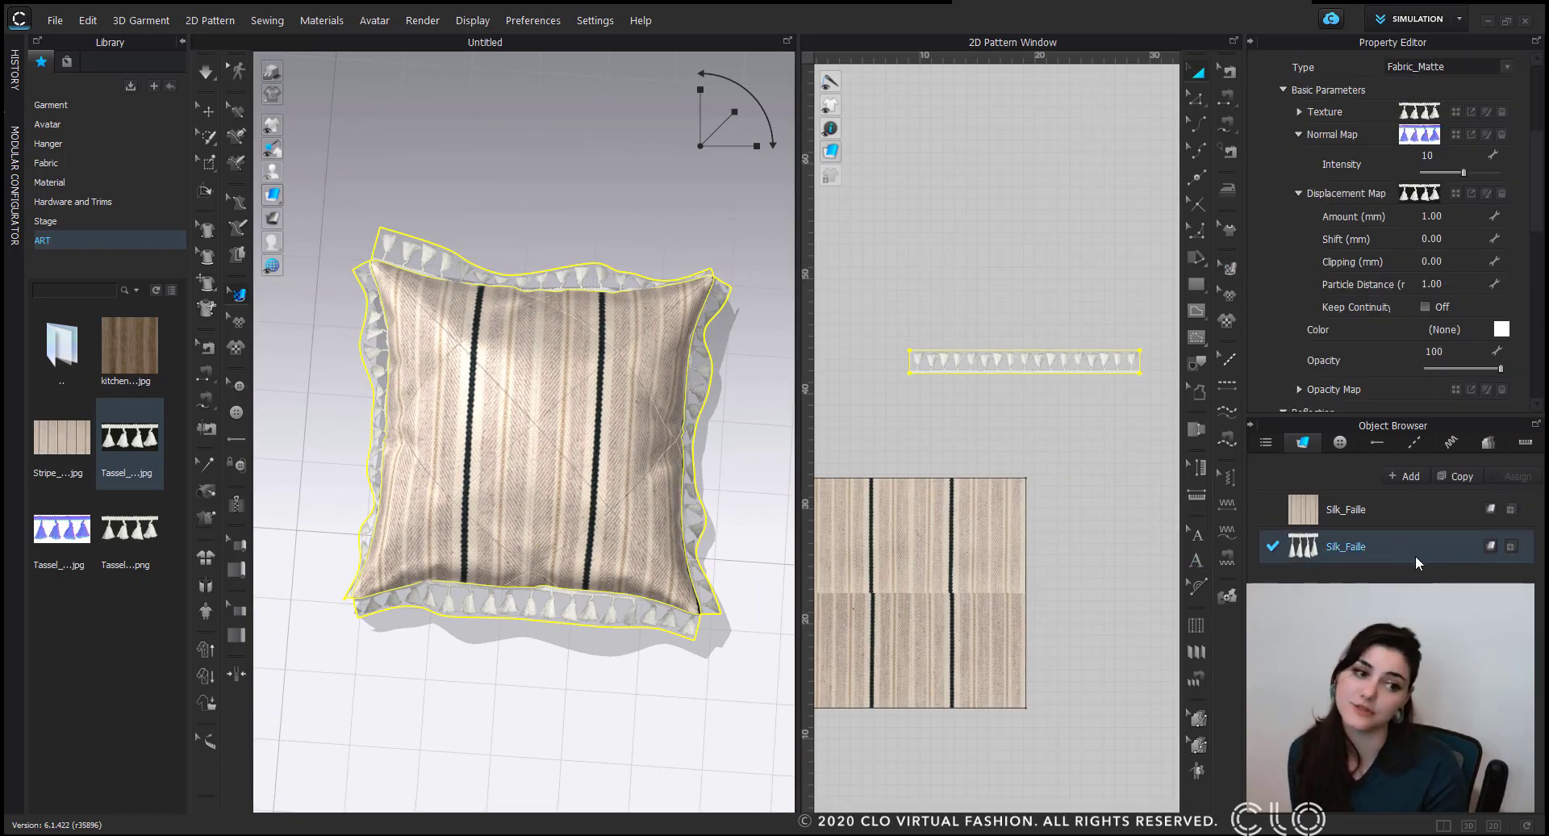
left_click(1501, 330)
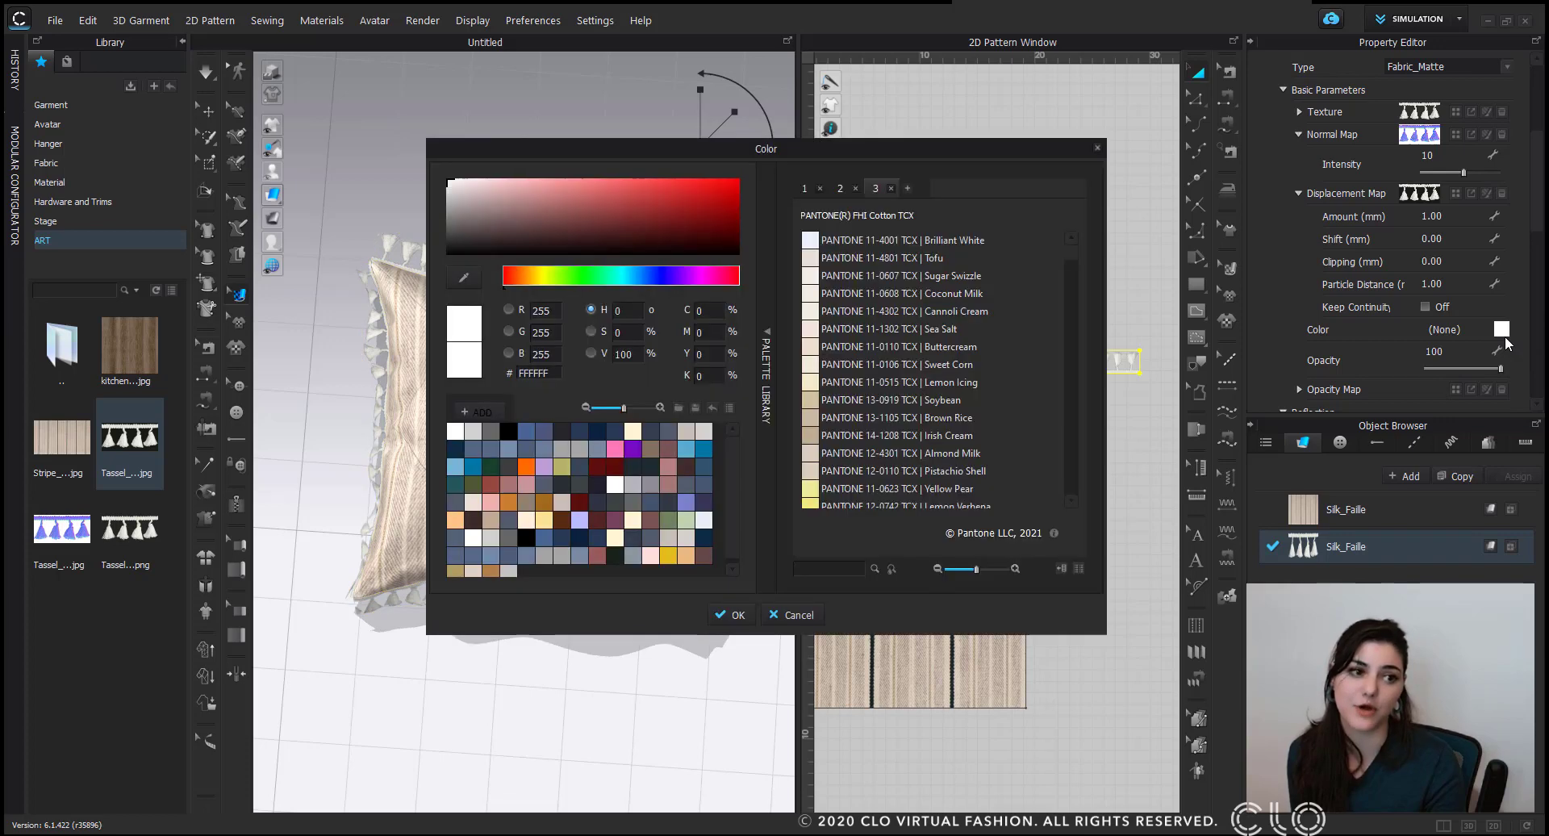
left_click_drag(805, 149, 1167, 135)
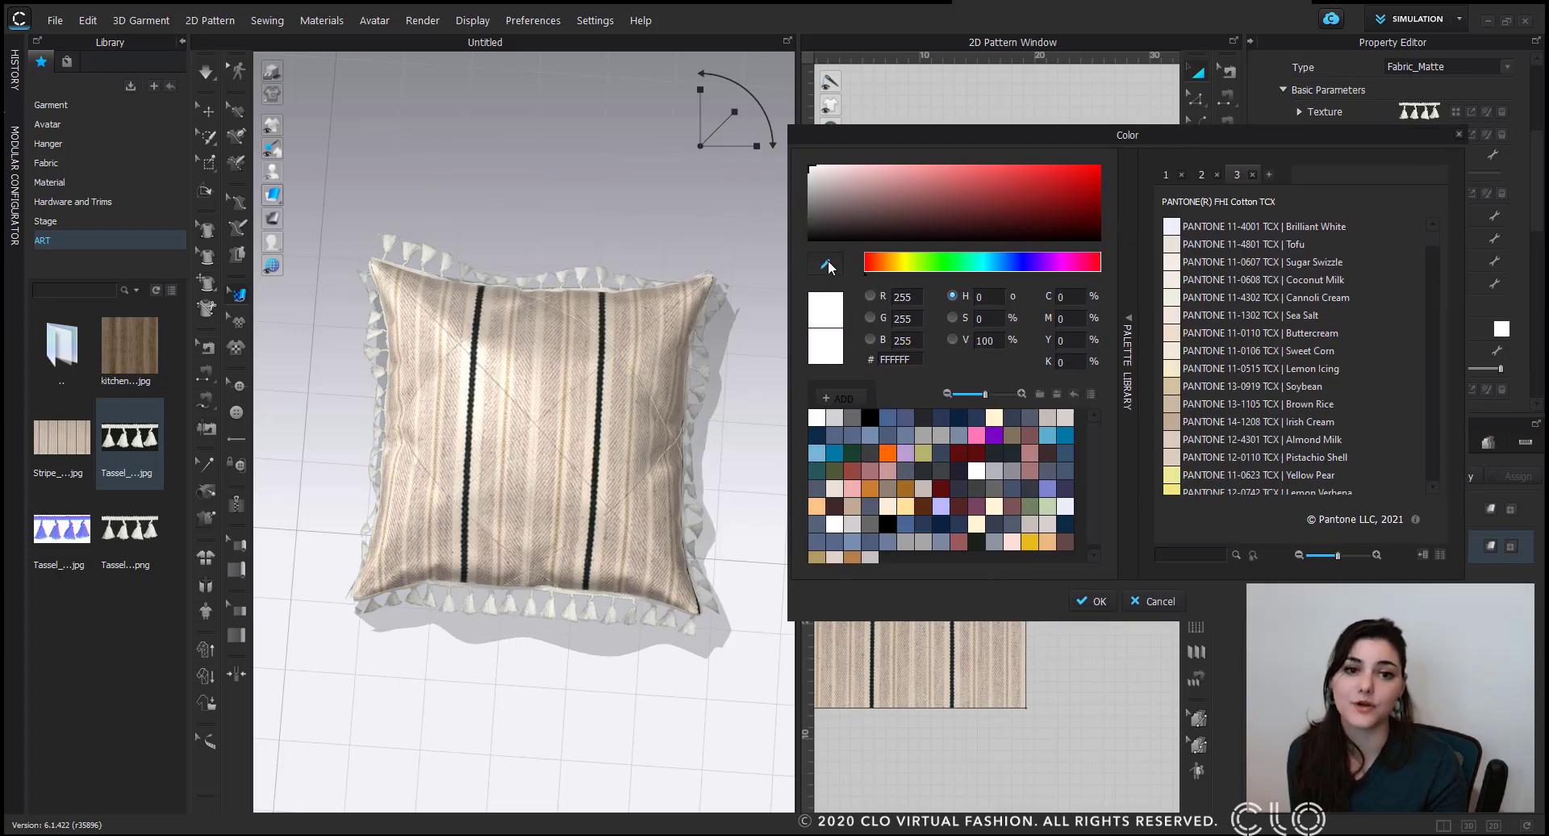
left_click(582, 344)
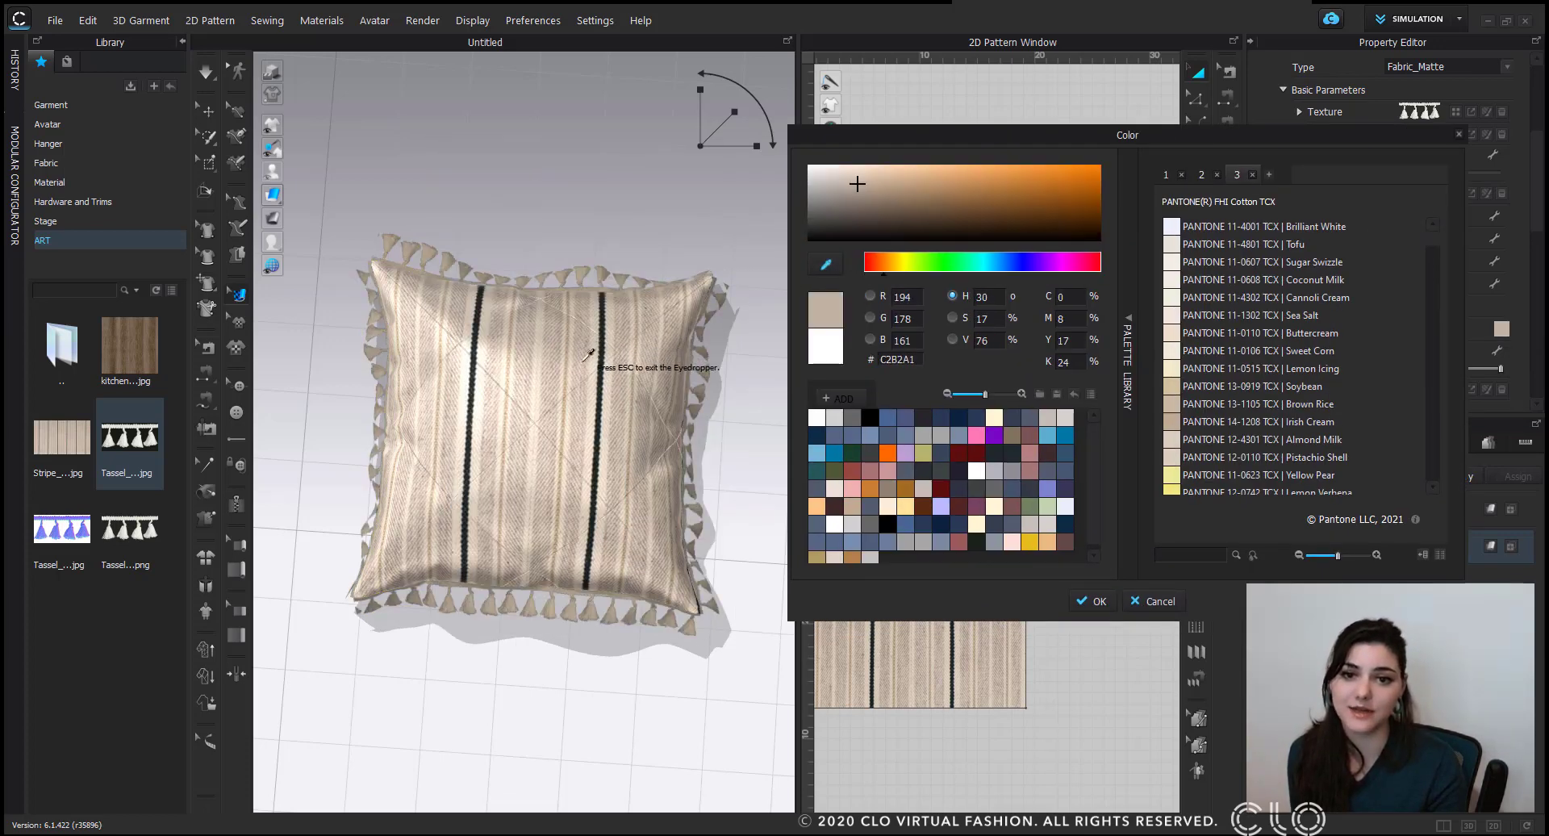
left_click(1099, 601)
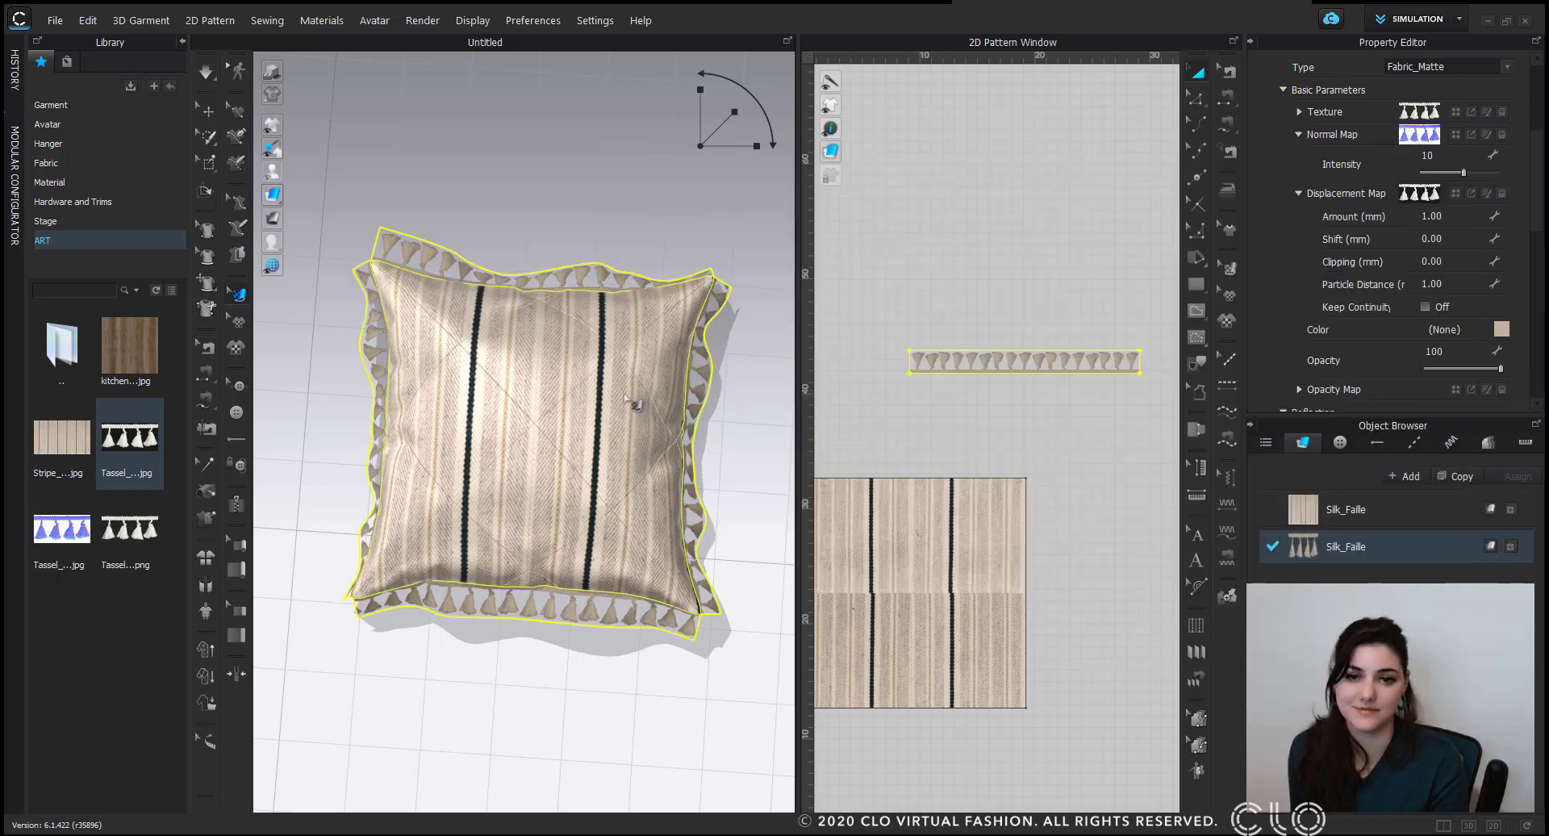
Place default buttons on the quilting line intersections near the upper edge and at the centre of the upper square pattern.
right_click_drag(441, 560, 514, 342)
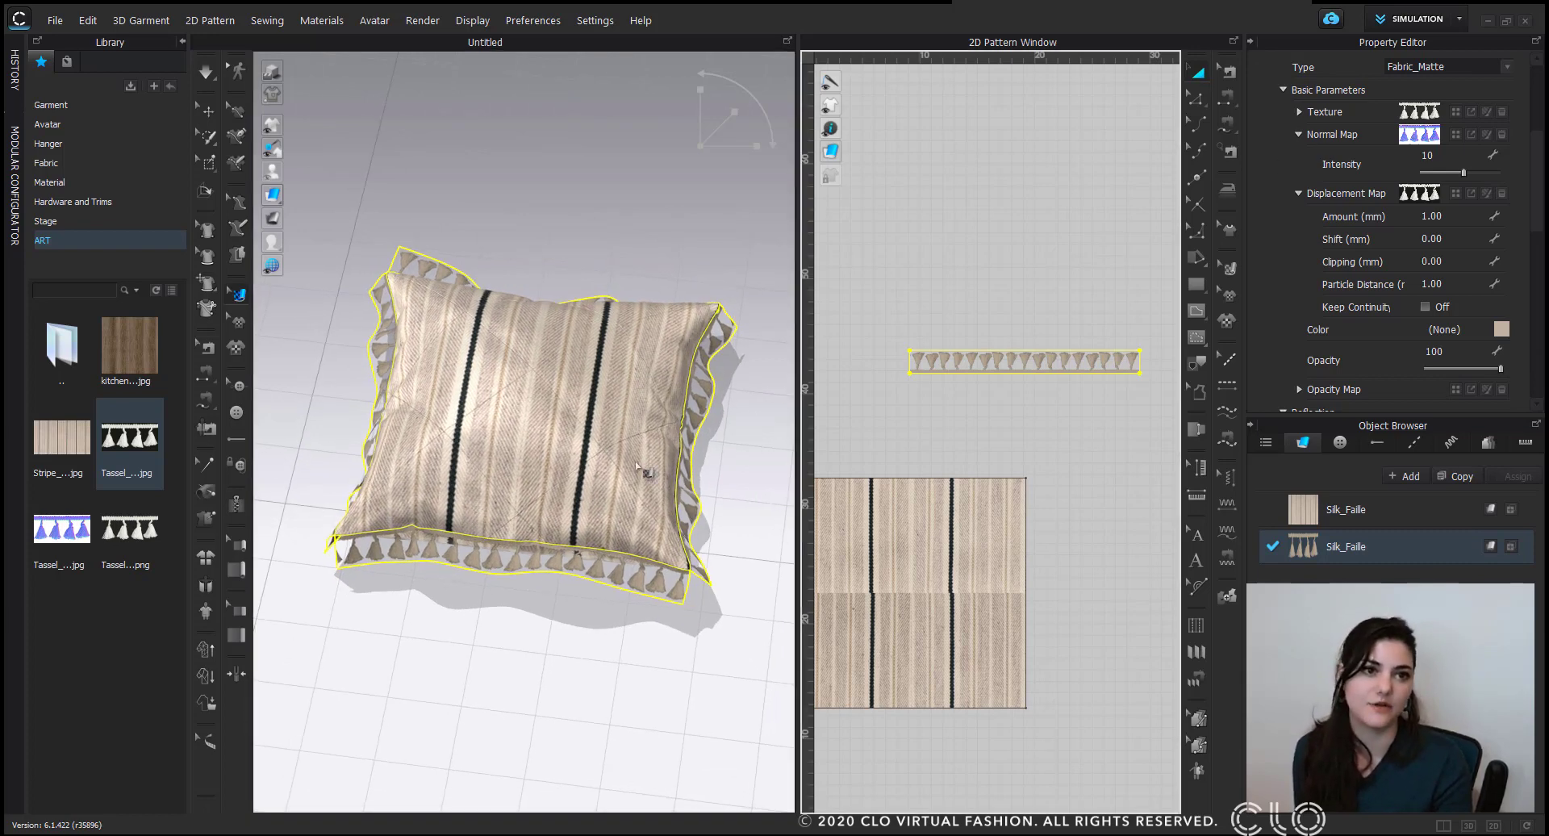
scroll(637, 467, "up", 3)
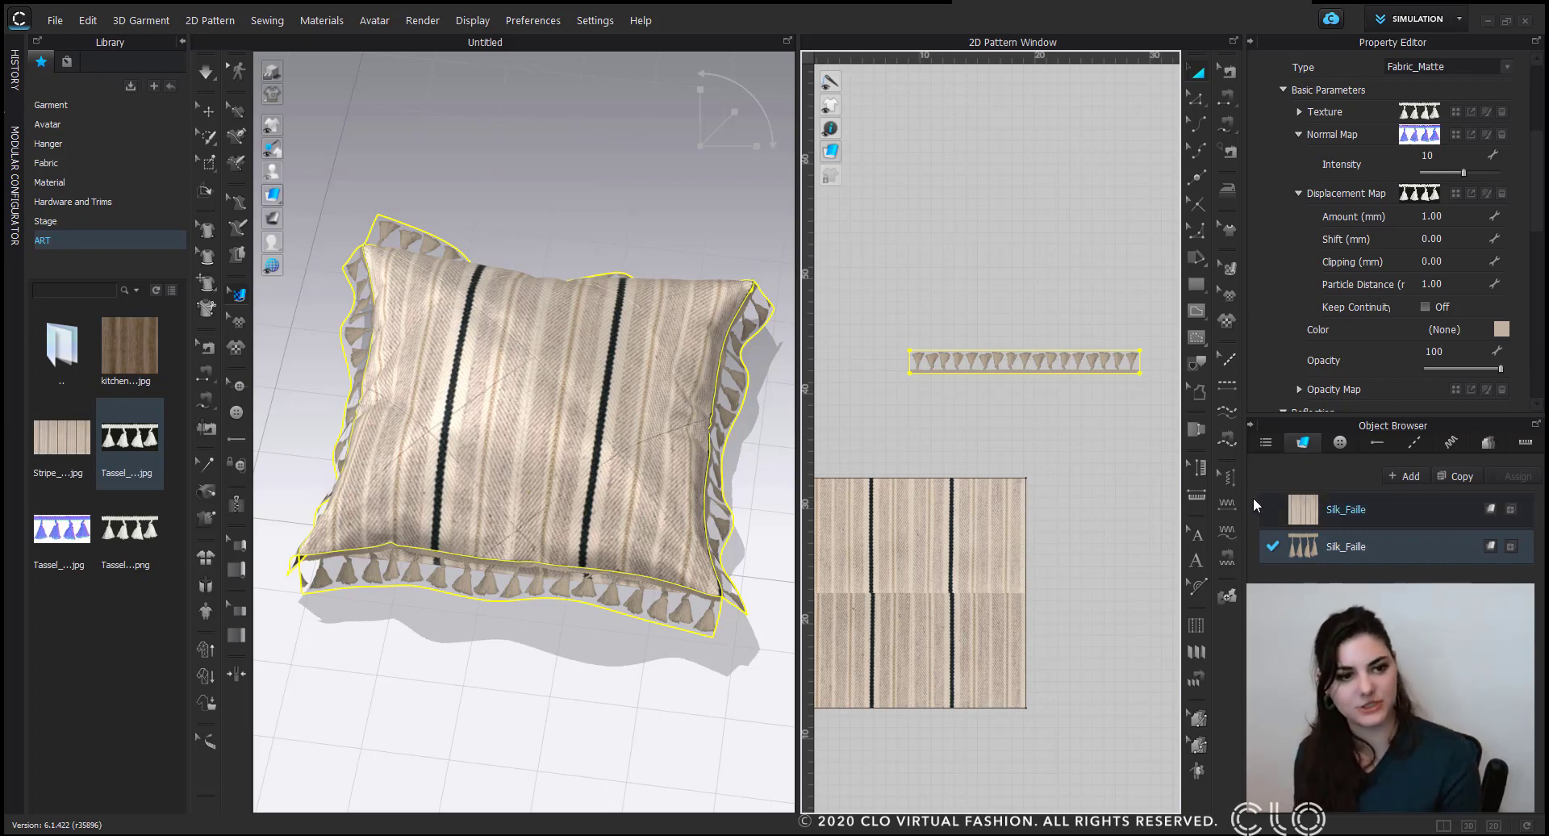
left_click(237, 416)
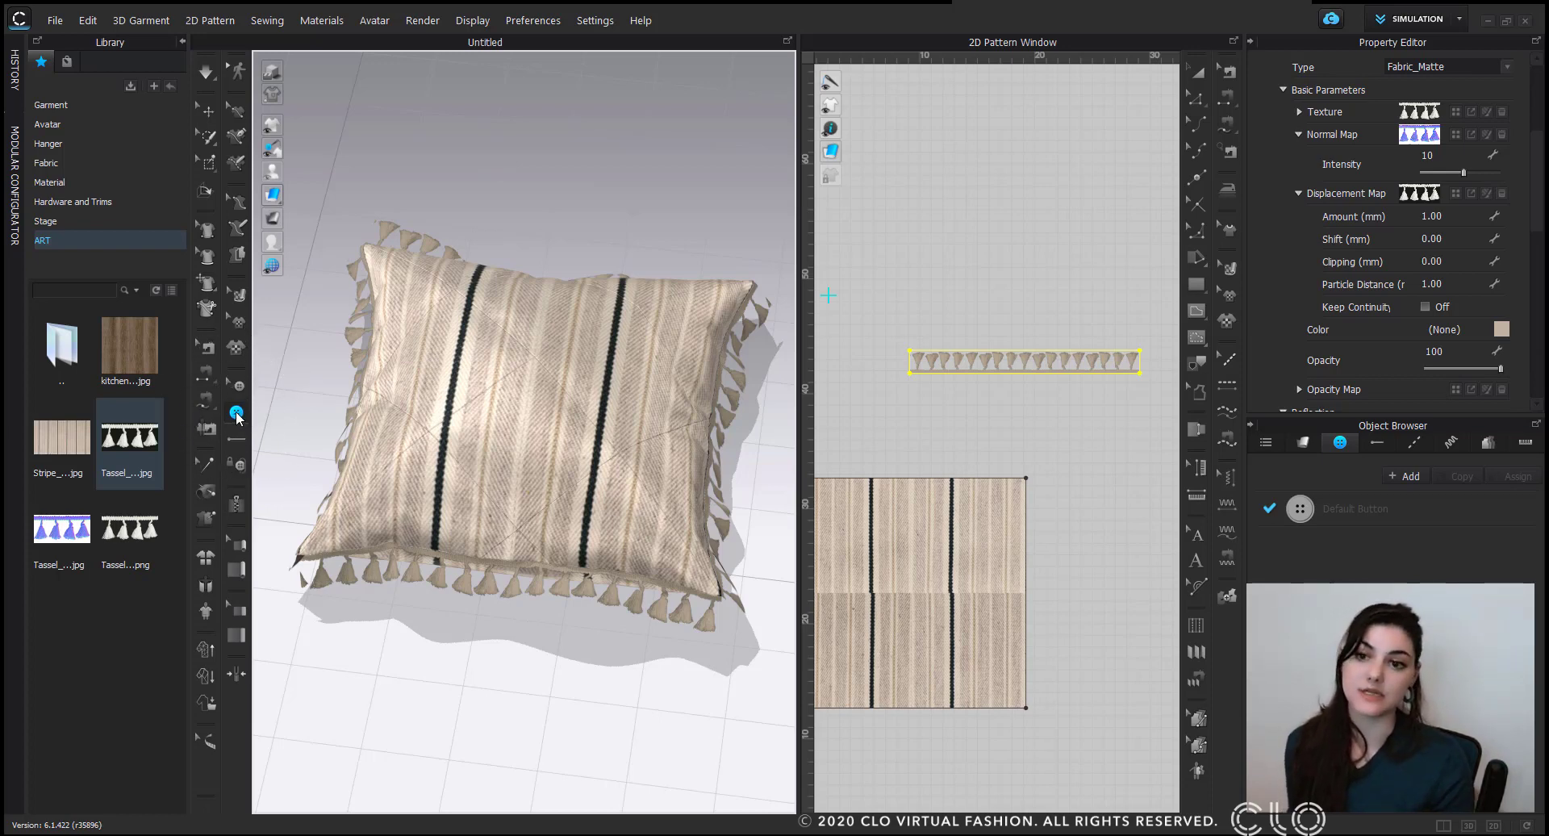
middle_click_drag(917, 461, 1278, 343)
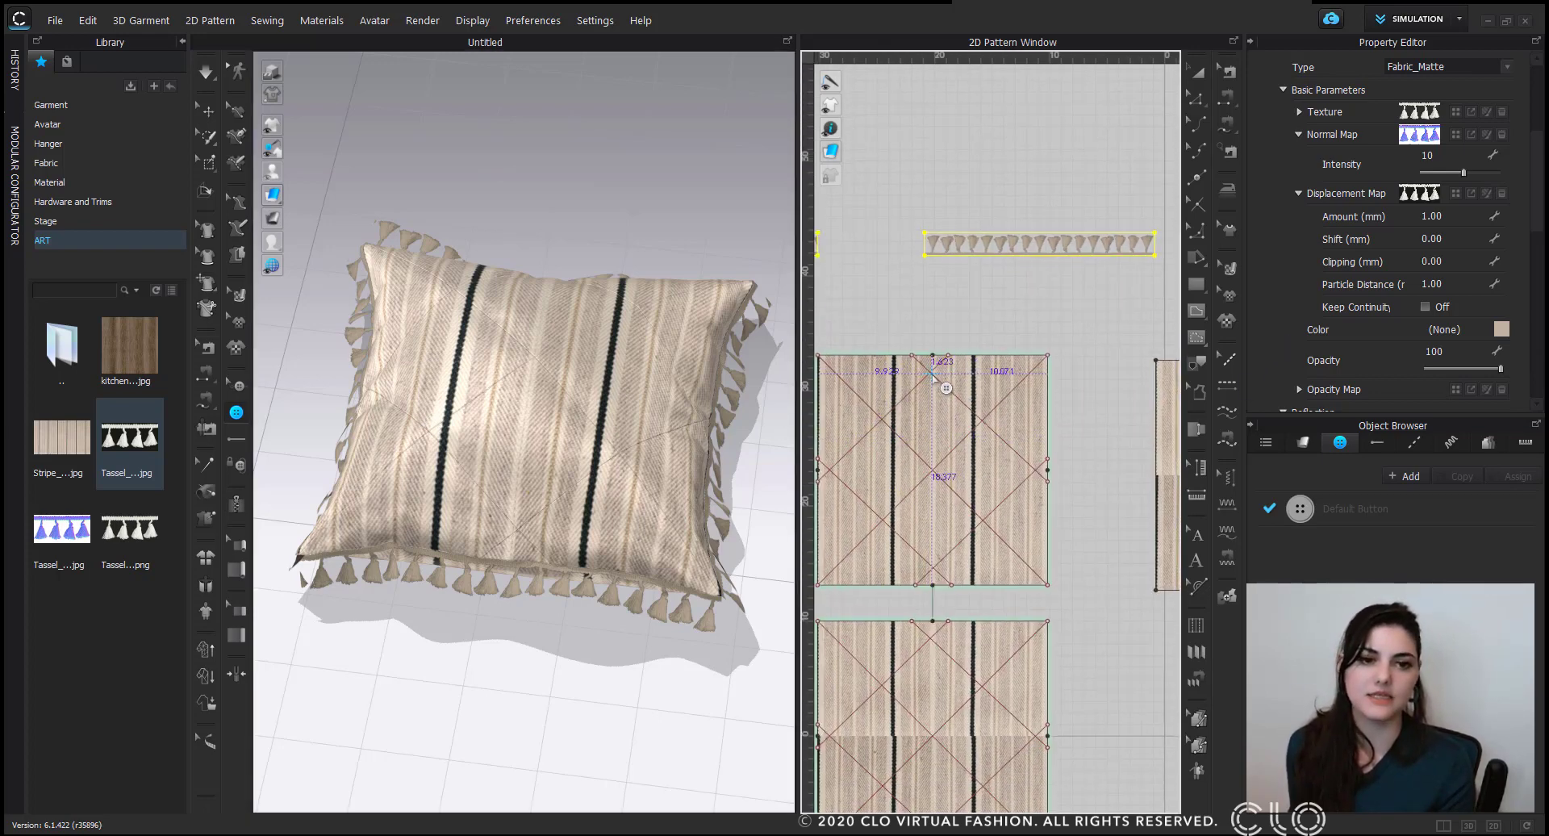
scroll(993, 383, "up", 2)
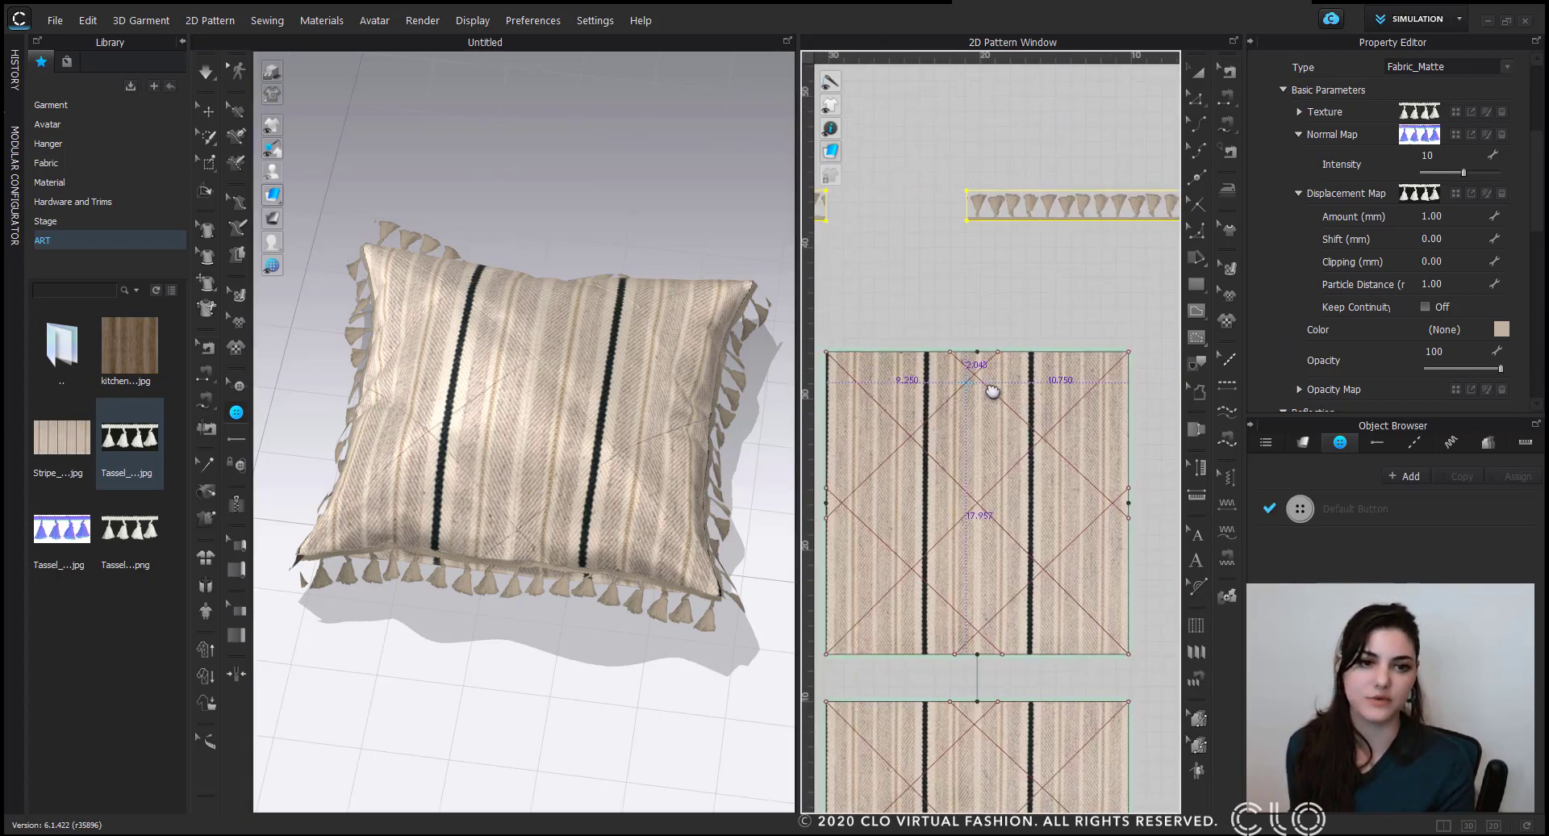
scroll(994, 372, "up", 3)
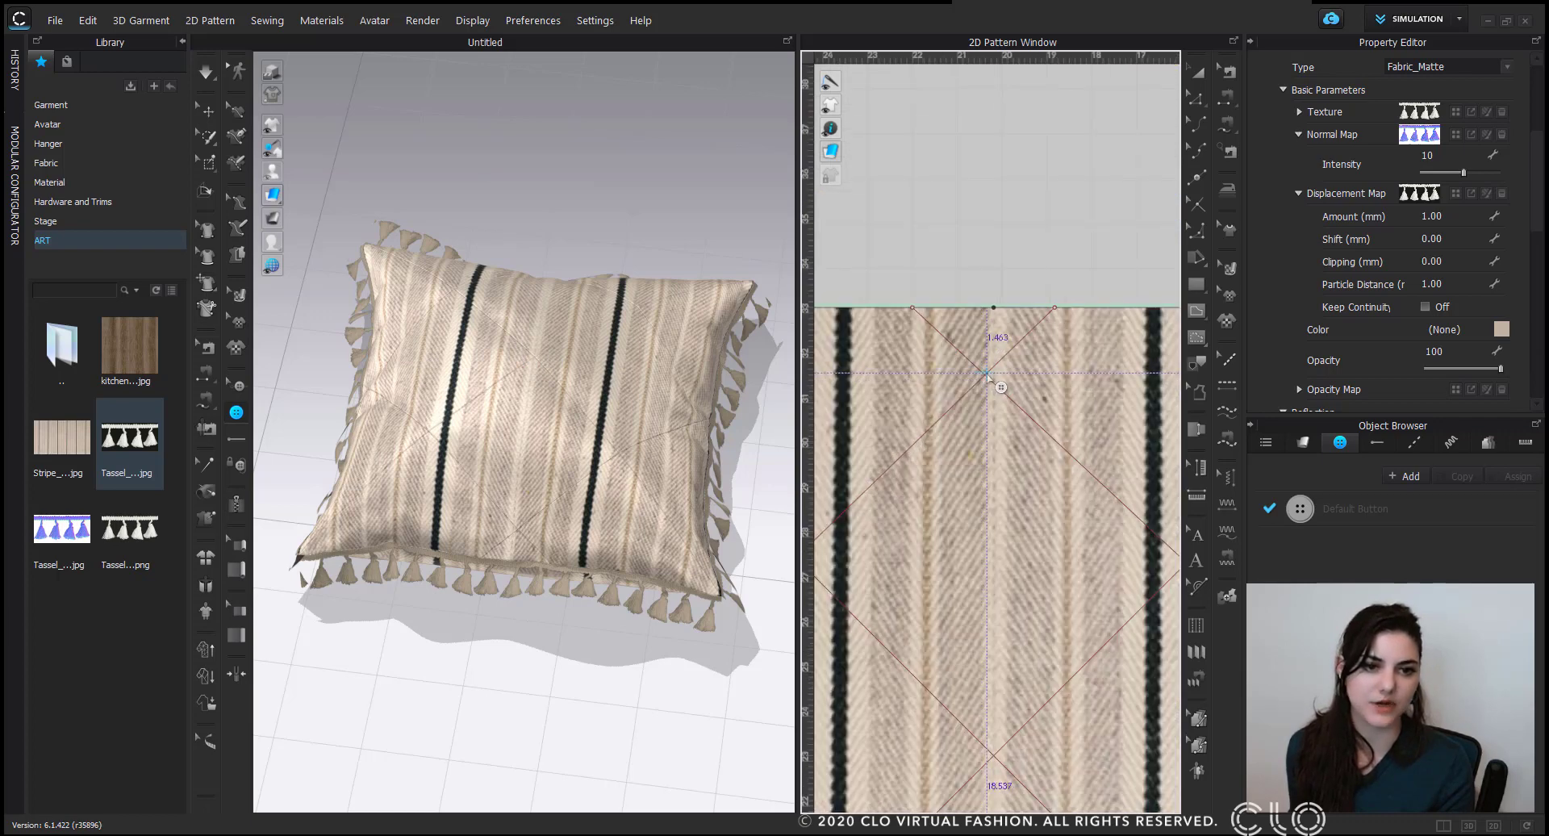
left_click(986, 374)
middle_click_drag(1009, 620, 979, 351)
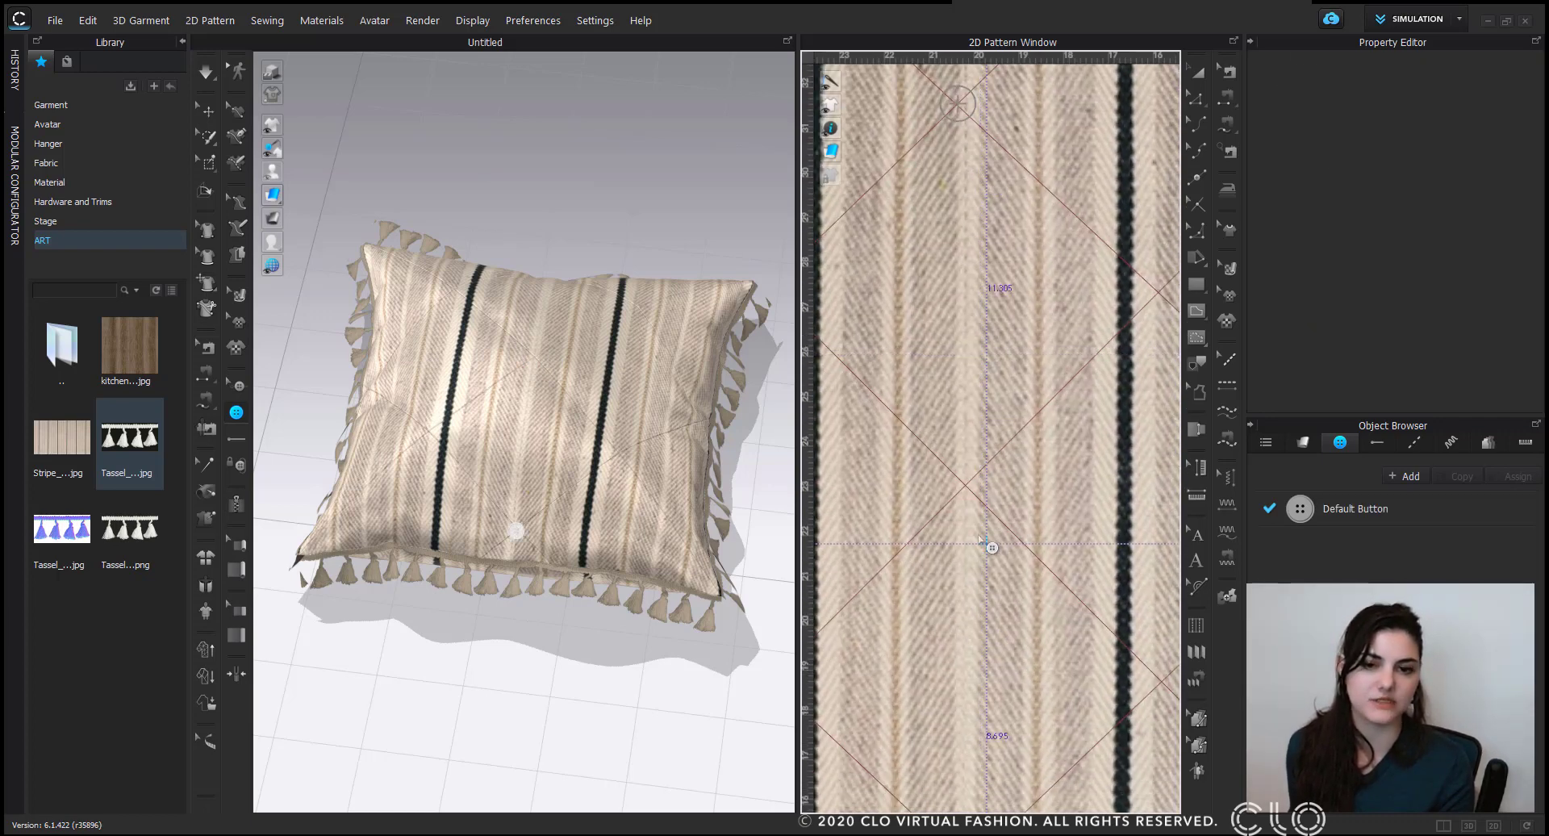
left_click(967, 487)
Place buttons on the upper right, lower right and right-edge quilting line intersections of the same square.
middle_click_drag(992, 344, 855, 389)
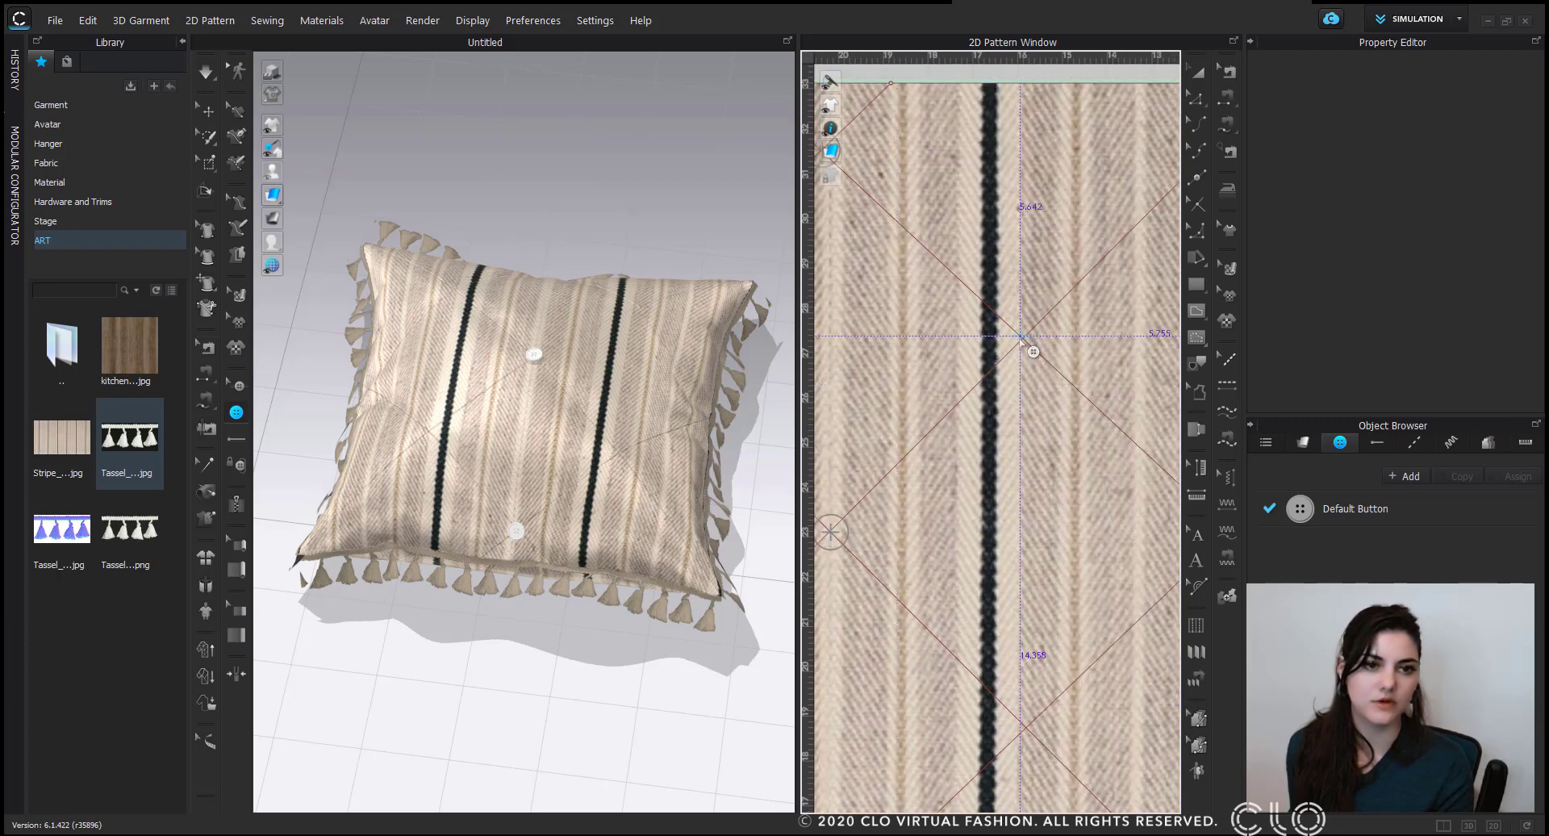
left_click(1020, 336)
middle_click_drag(1019, 452, 983, 230)
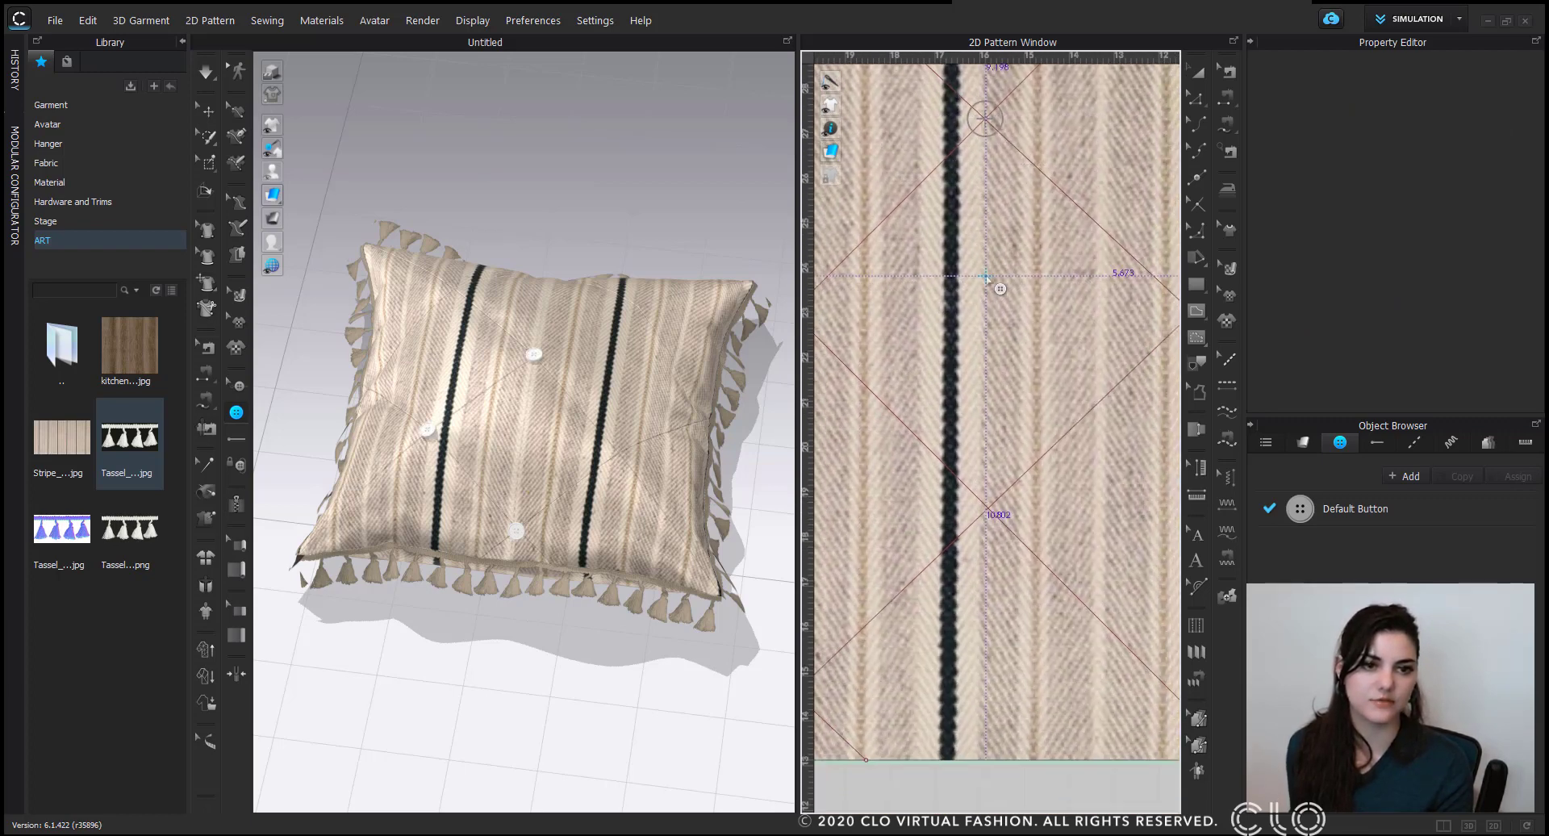
left_click(990, 506)
middle_click_drag(1013, 298, 1172, 364)
left_click(1070, 330)
Place buttons on the left-edge, lower left, upper left and bottom-edge quilting line intersections of the square.
middle_click_drag(892, 385, 1253, 389)
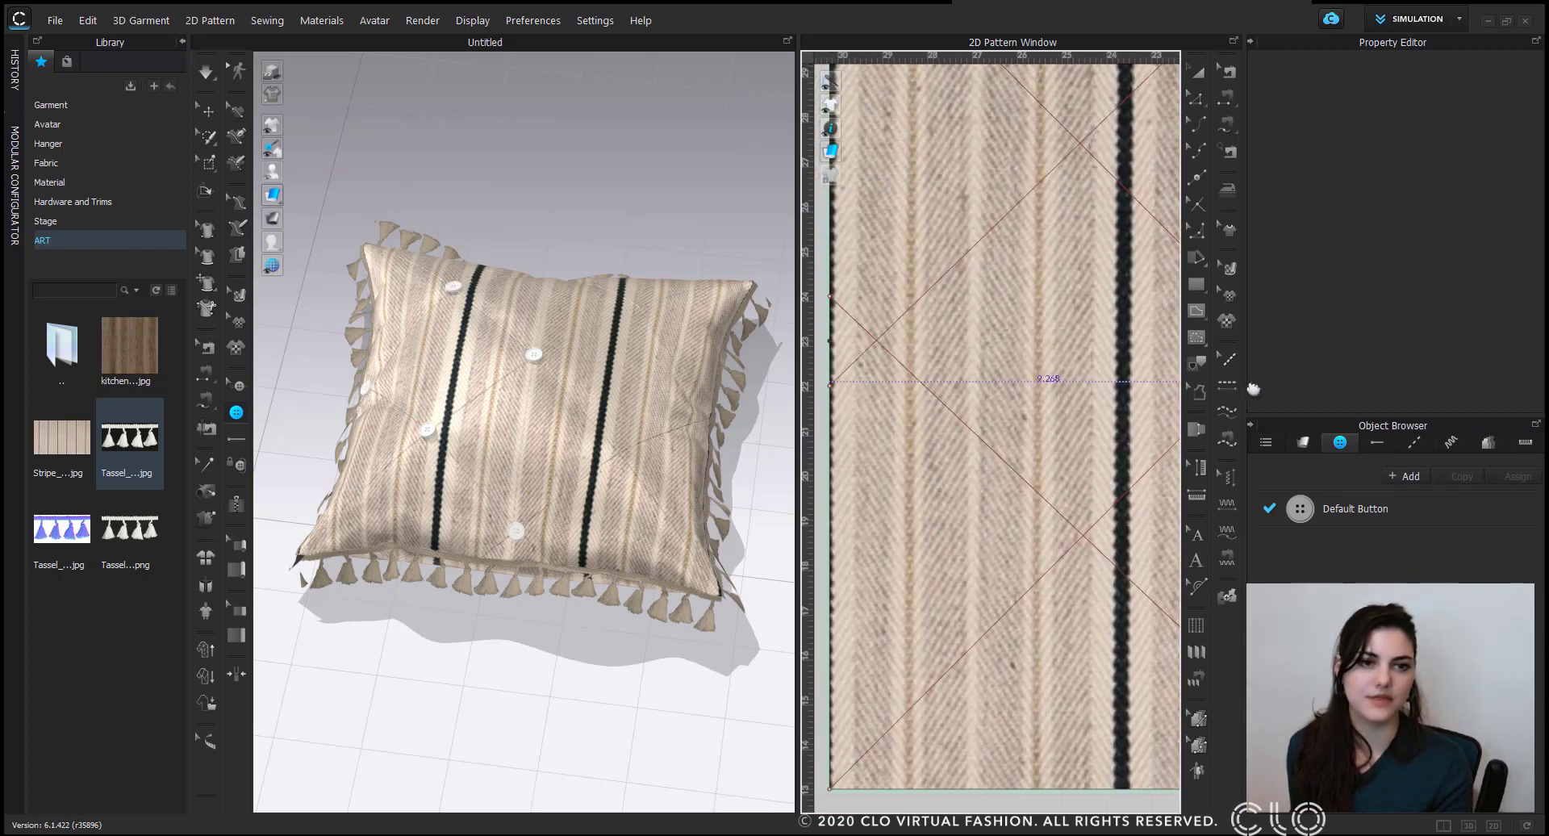
left_click(877, 341)
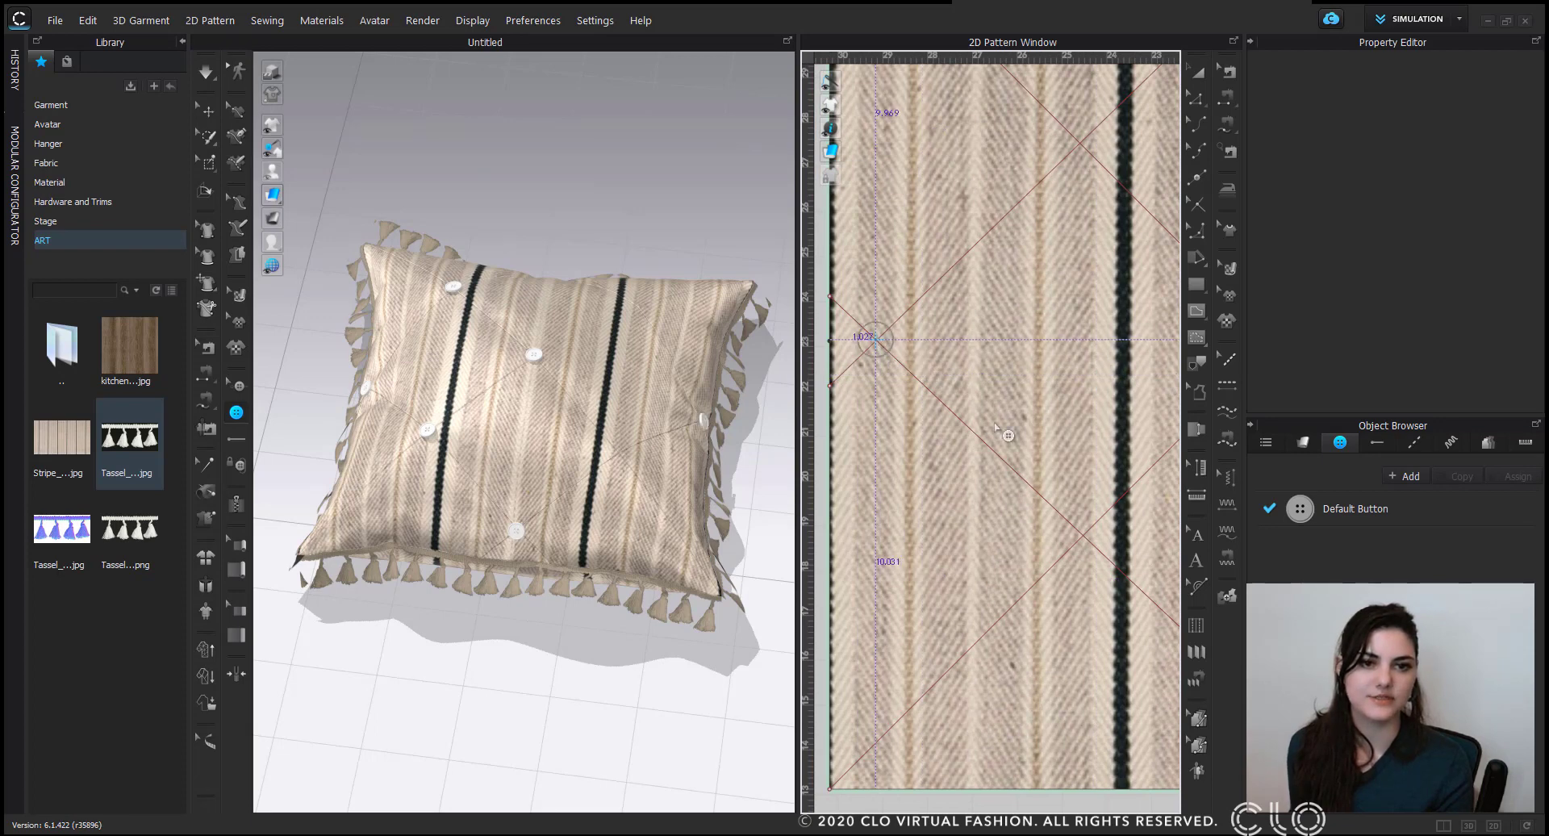
left_click(1084, 537)
middle_click_drag(1083, 537, 1020, 702)
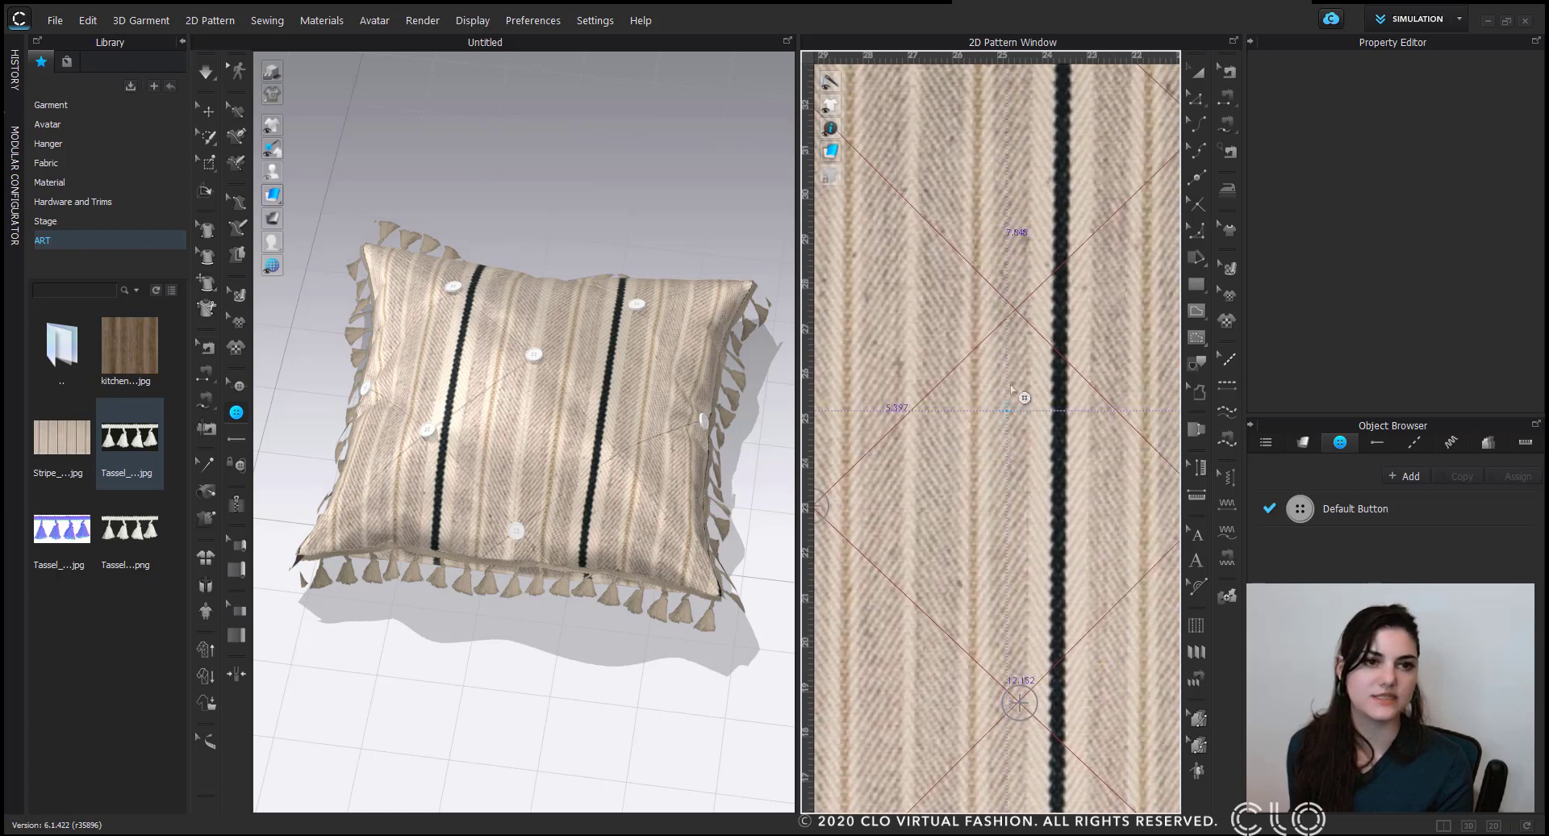
left_click(1016, 311)
middle_click_drag(1017, 310, 915, 356)
scroll(560, 402, "down", 1)
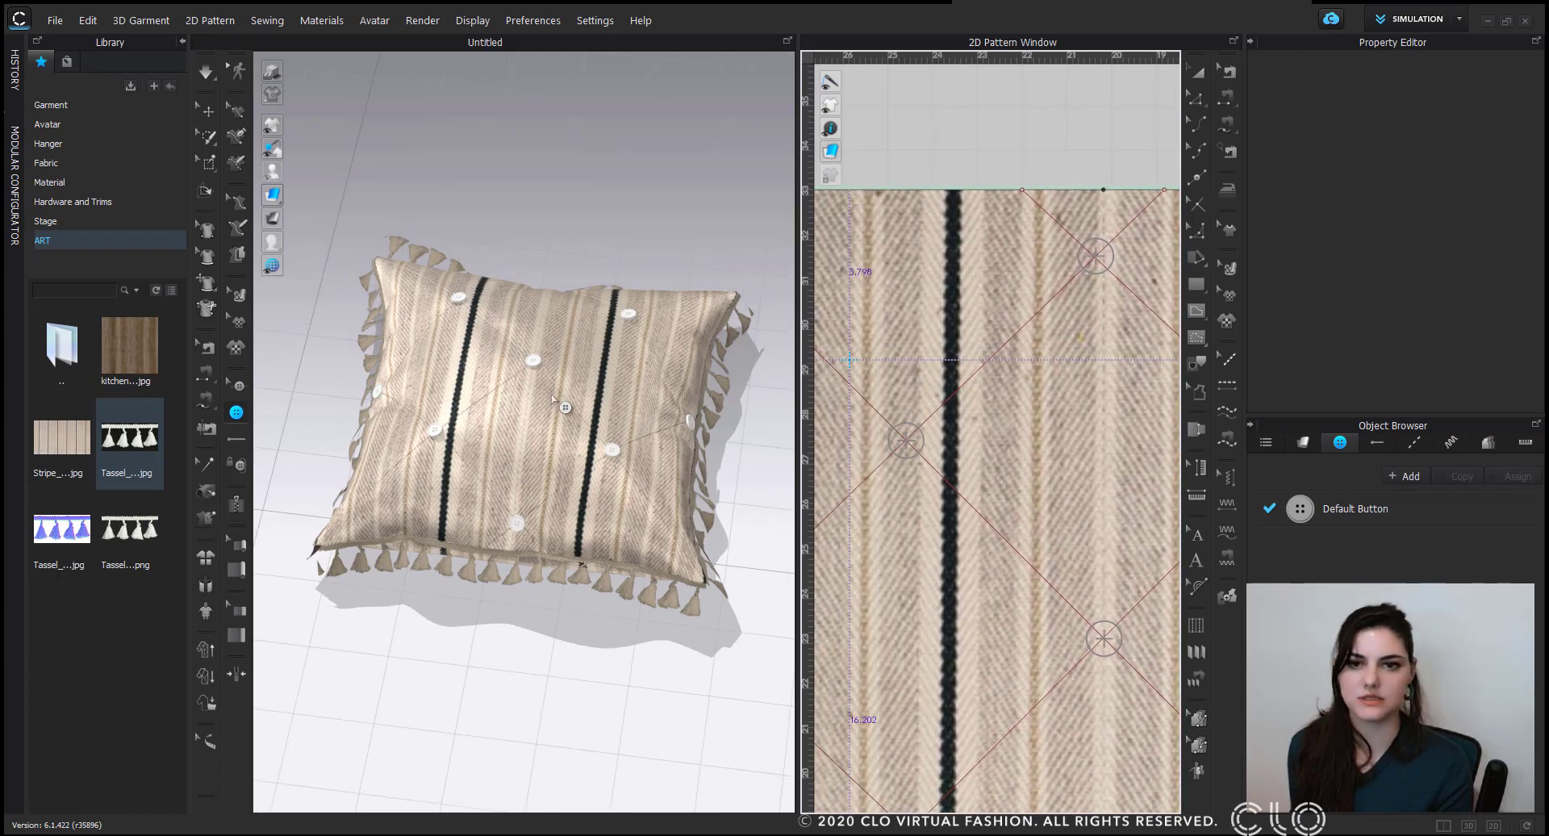
right_click_drag(560, 402, 559, 470)
scroll(1021, 476, "down", 6)
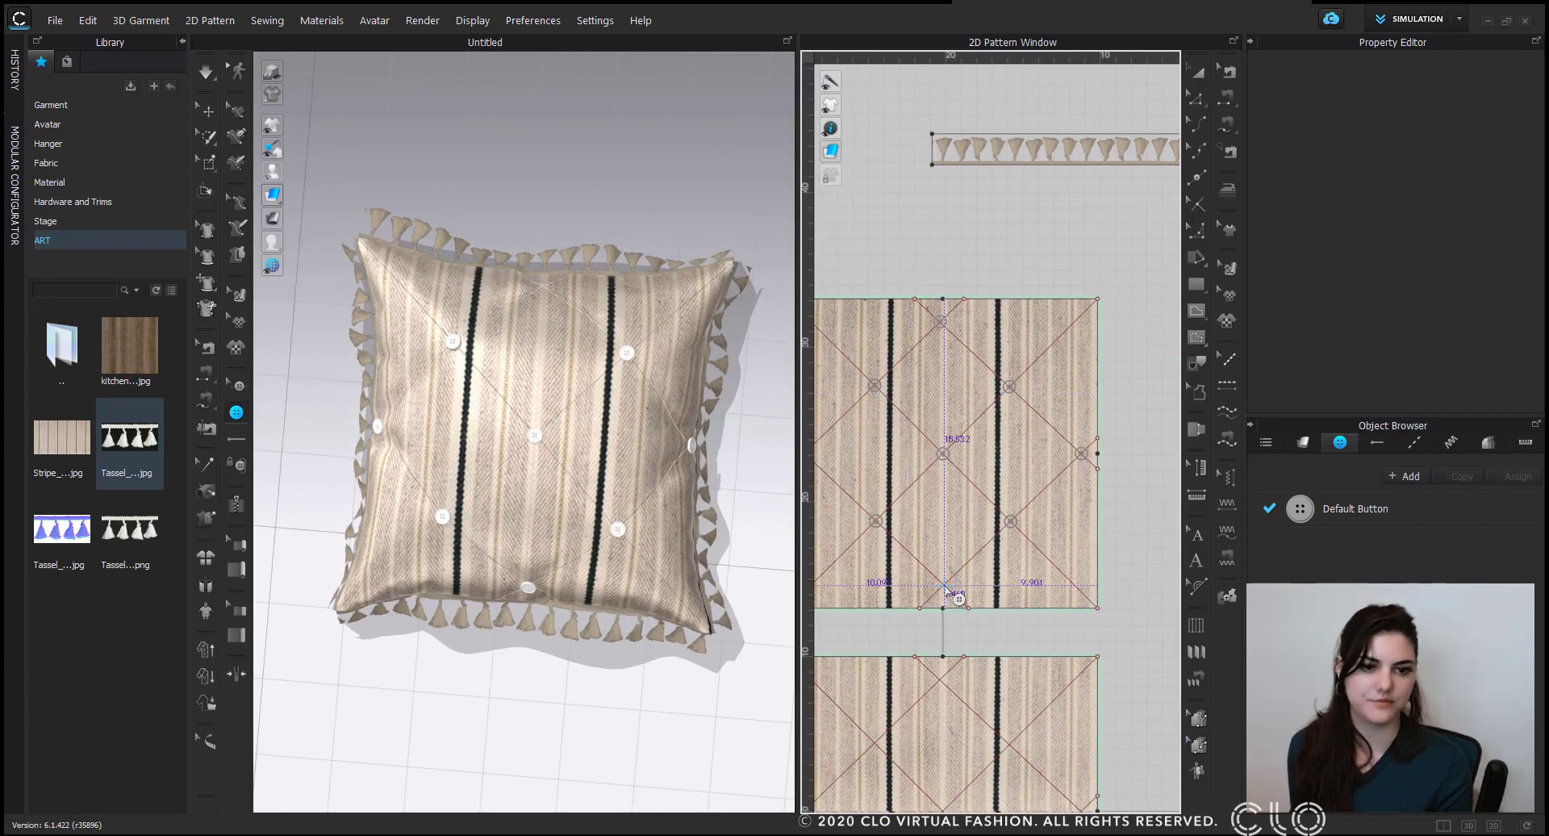
left_click(944, 586)
scroll(944, 585, "up", 5)
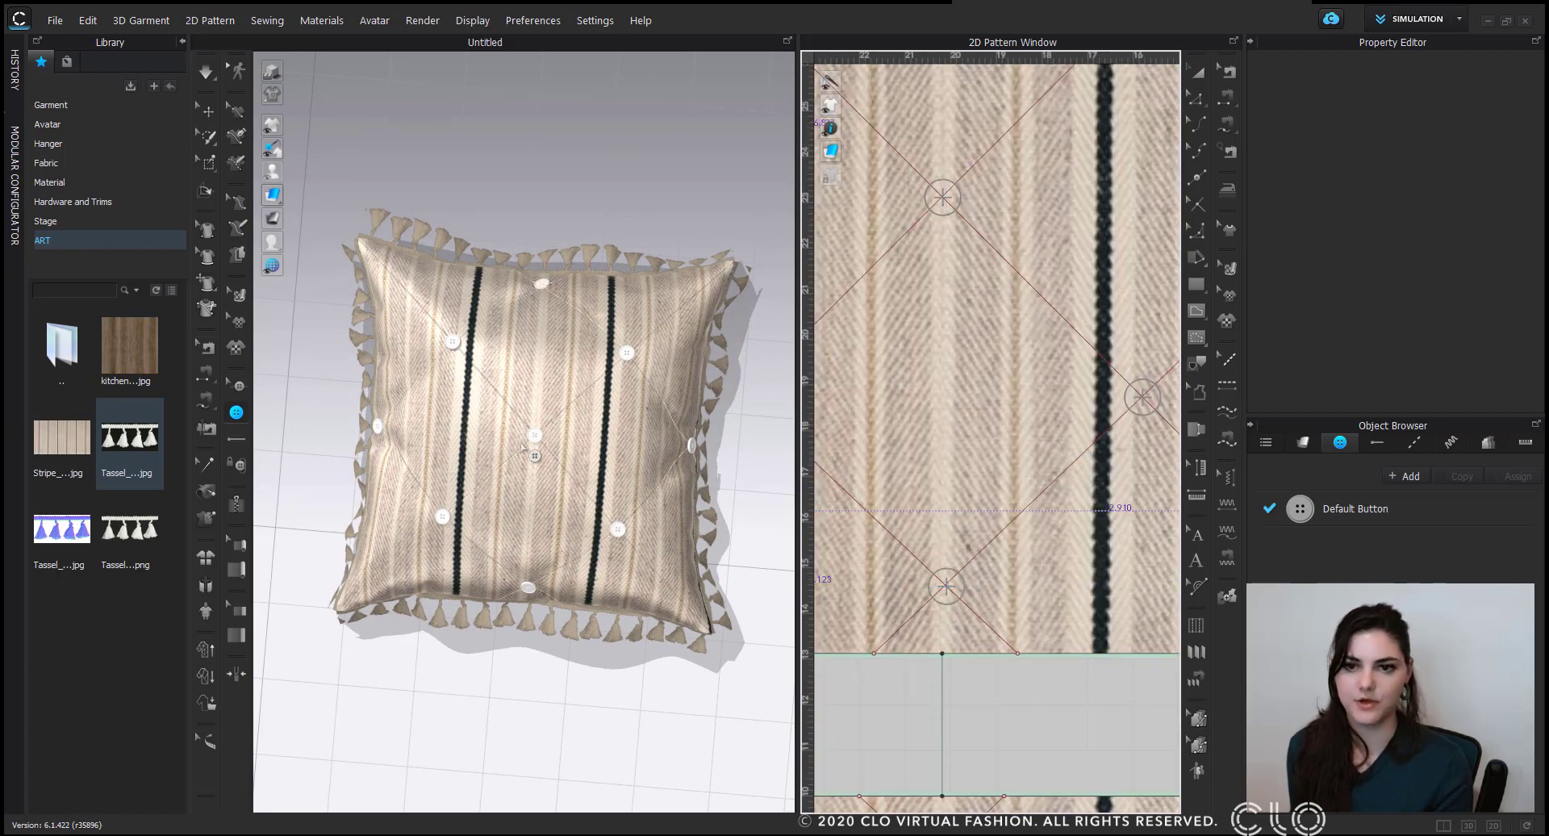
Browse the topstitch presets in the Hardware and Trims library, and collapse the library.
left_click(1227, 359)
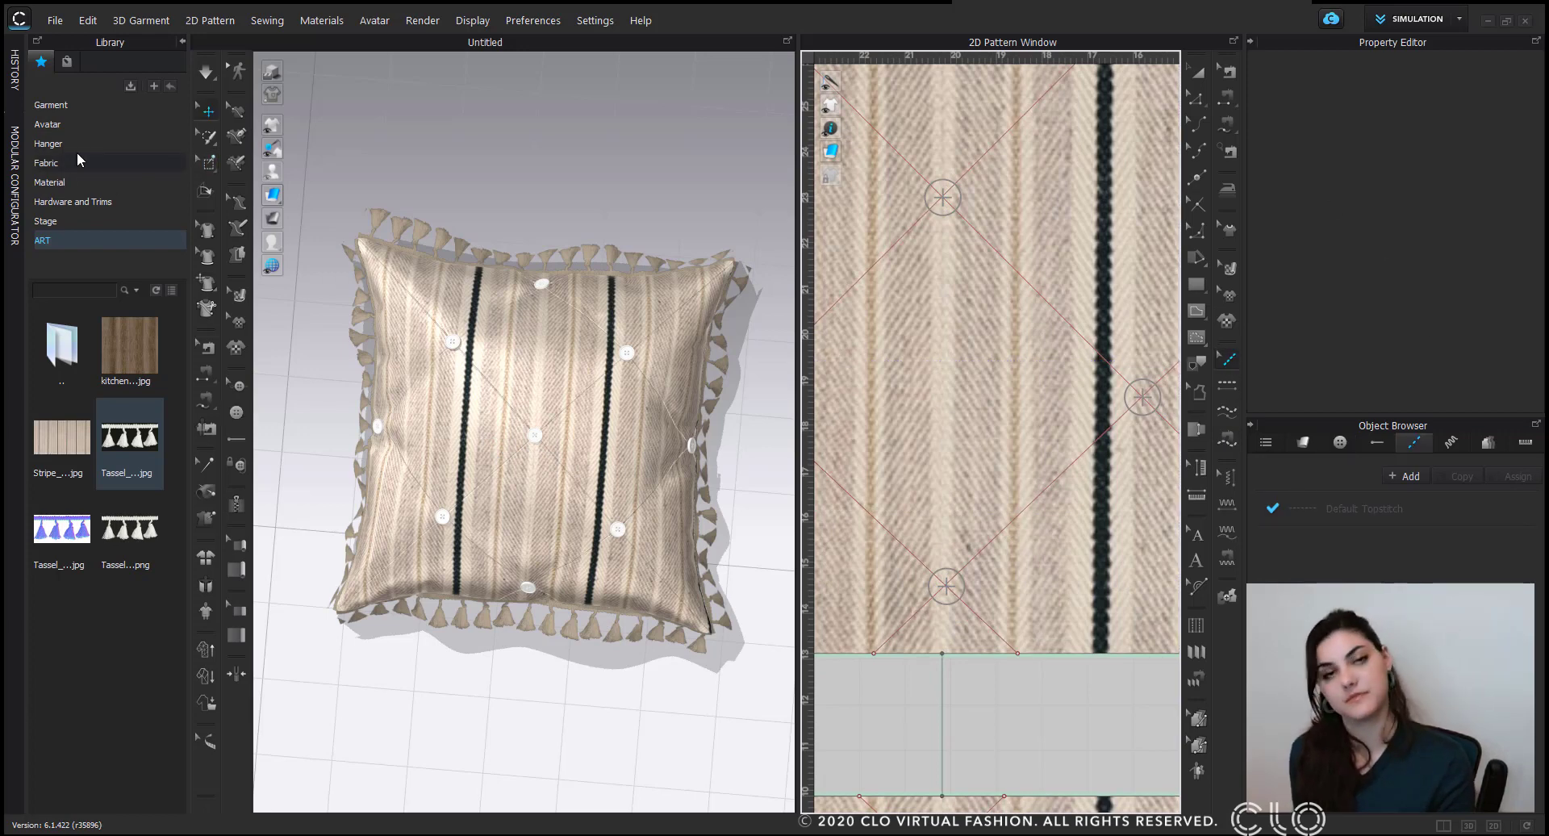
left_click(87, 201)
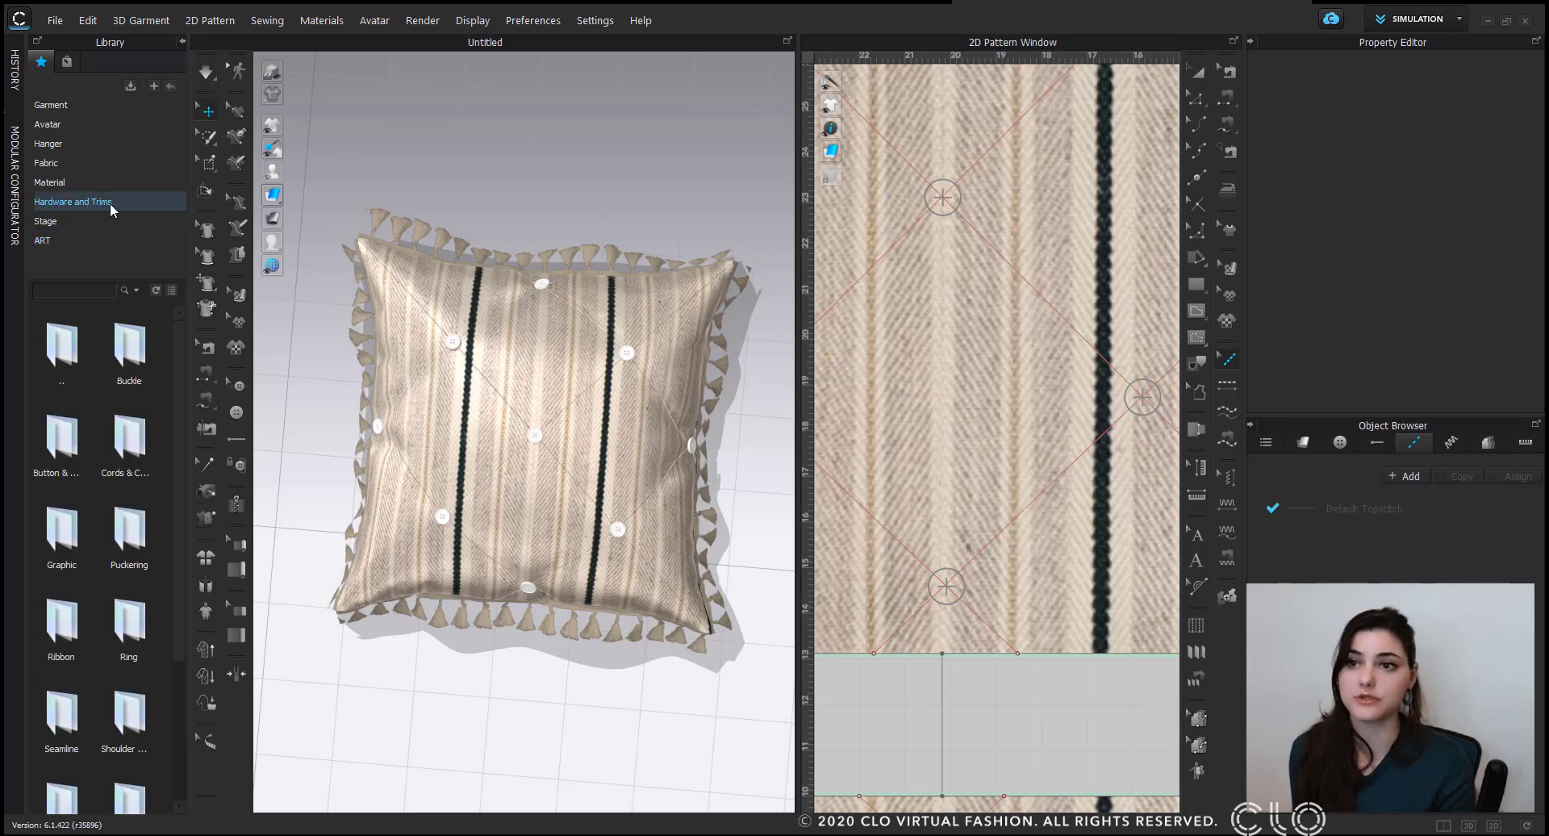
scroll(167, 468, "down", 3)
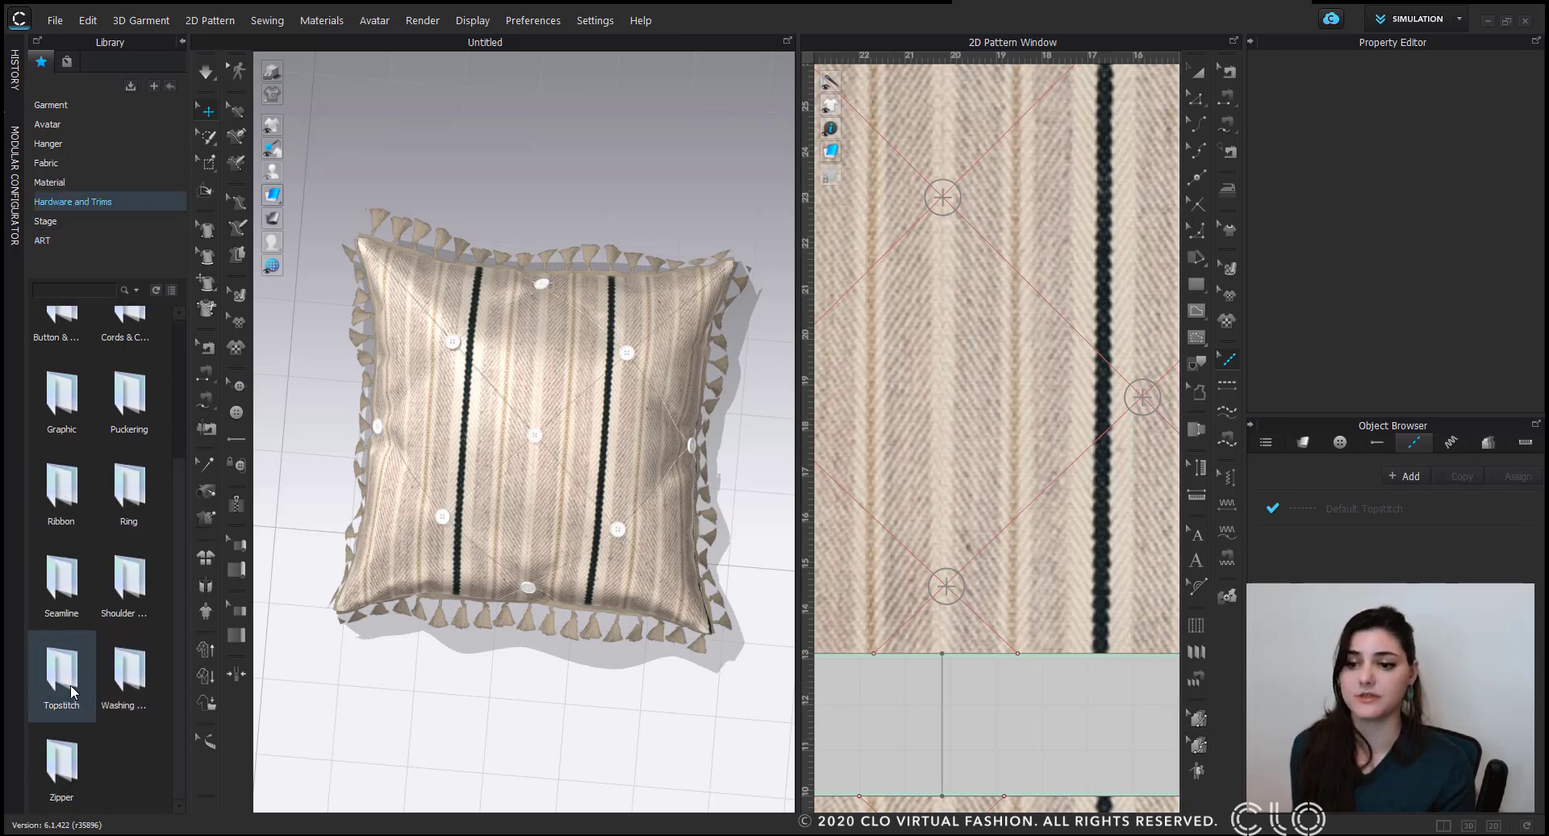
double_click(71, 690)
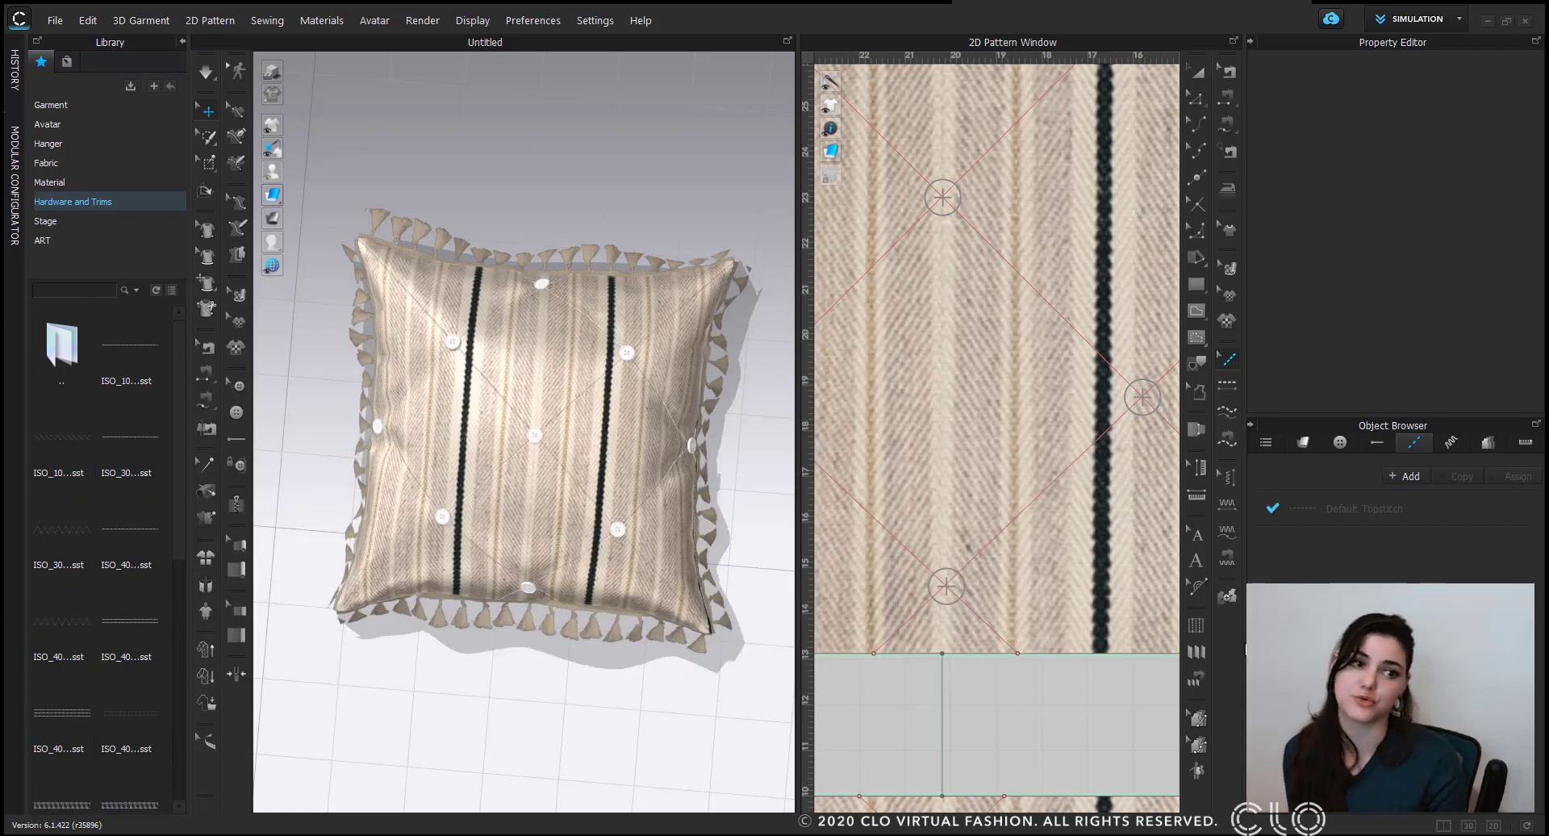
left_click(182, 40)
Set the default topstitch's offset to 0" and its thread thickness to 150 Tex.
left_click(1442, 511)
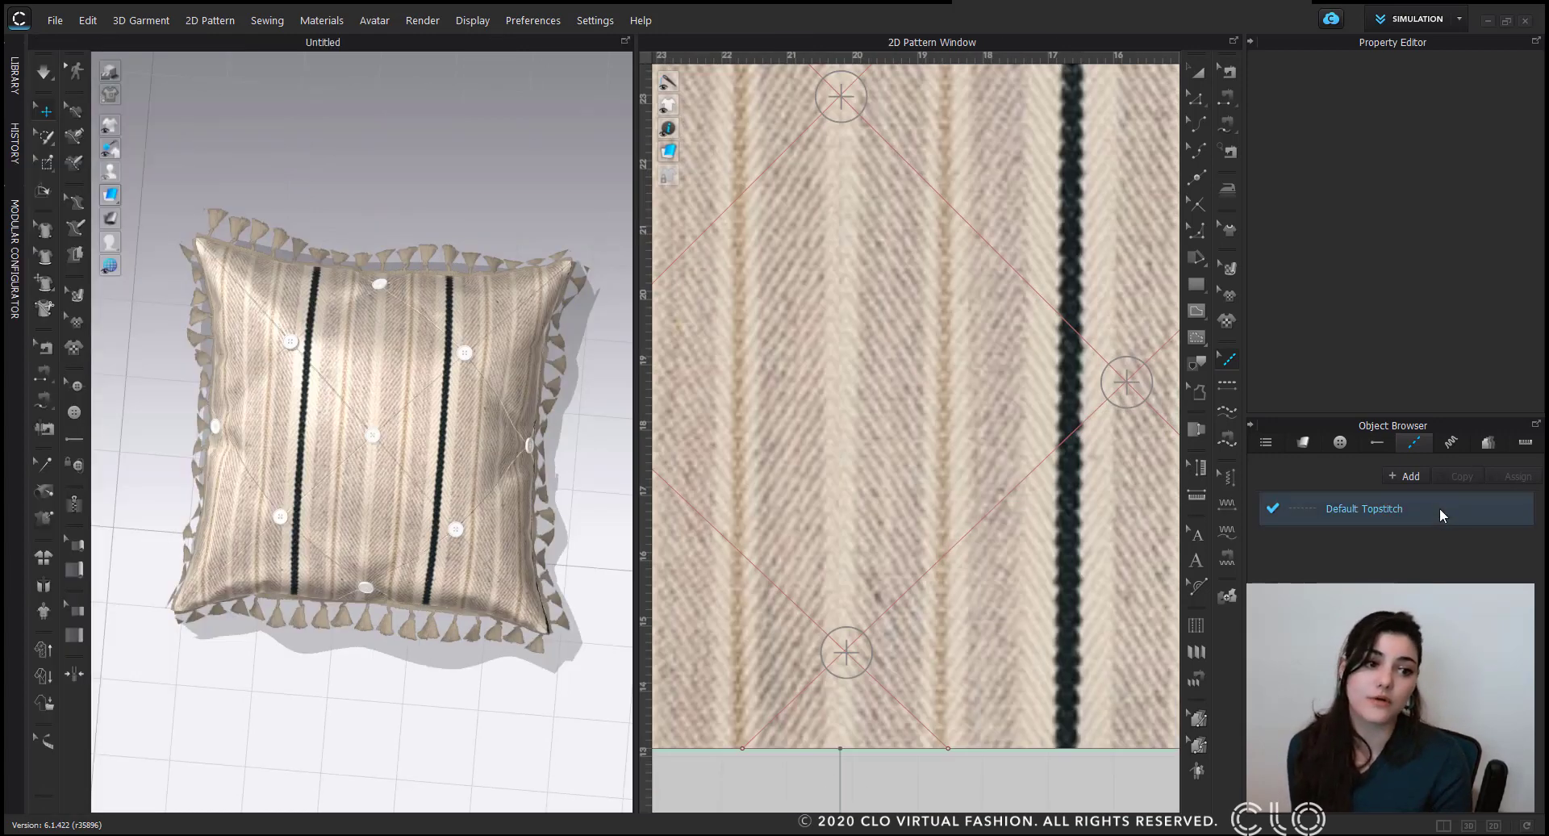
left_click_drag(1419, 414, 1418, 455)
scroll(1444, 291, "up", 5)
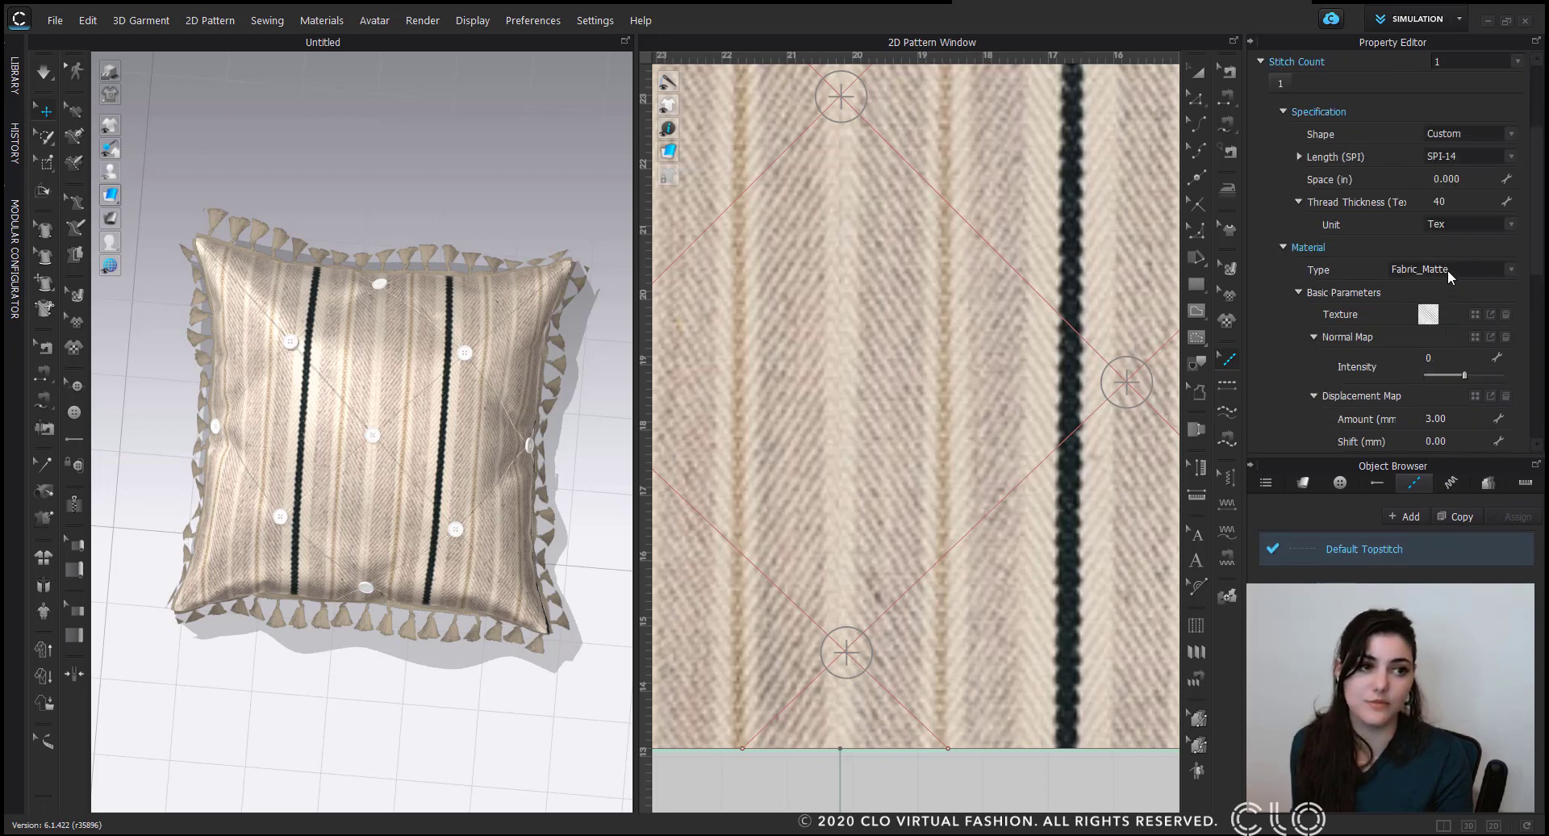
scroll(1463, 236, "up", 3)
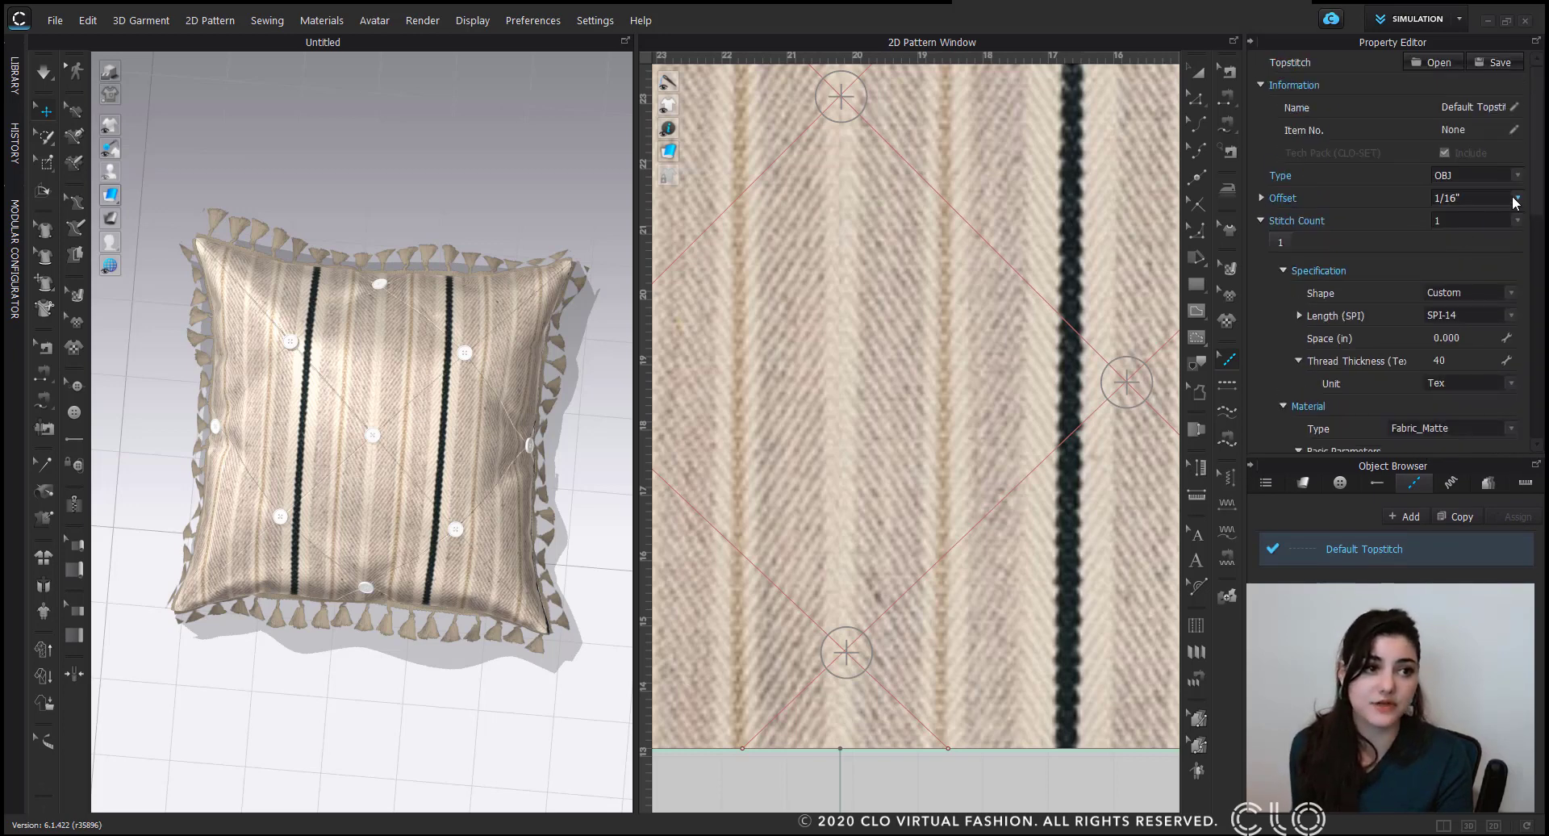
left_click(1513, 197)
left_click(1497, 243)
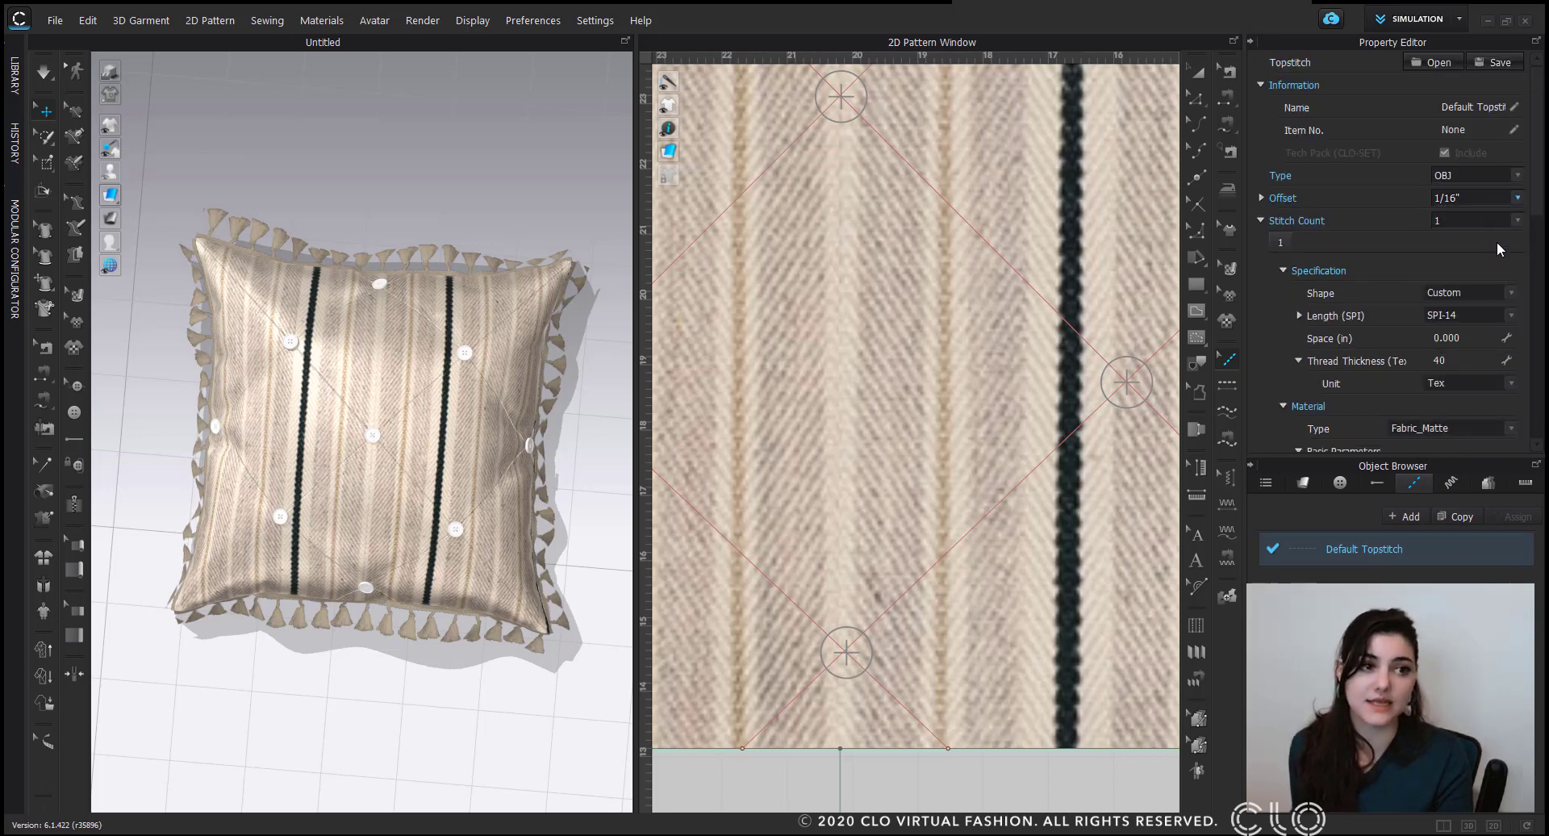
double_click(1470, 366)
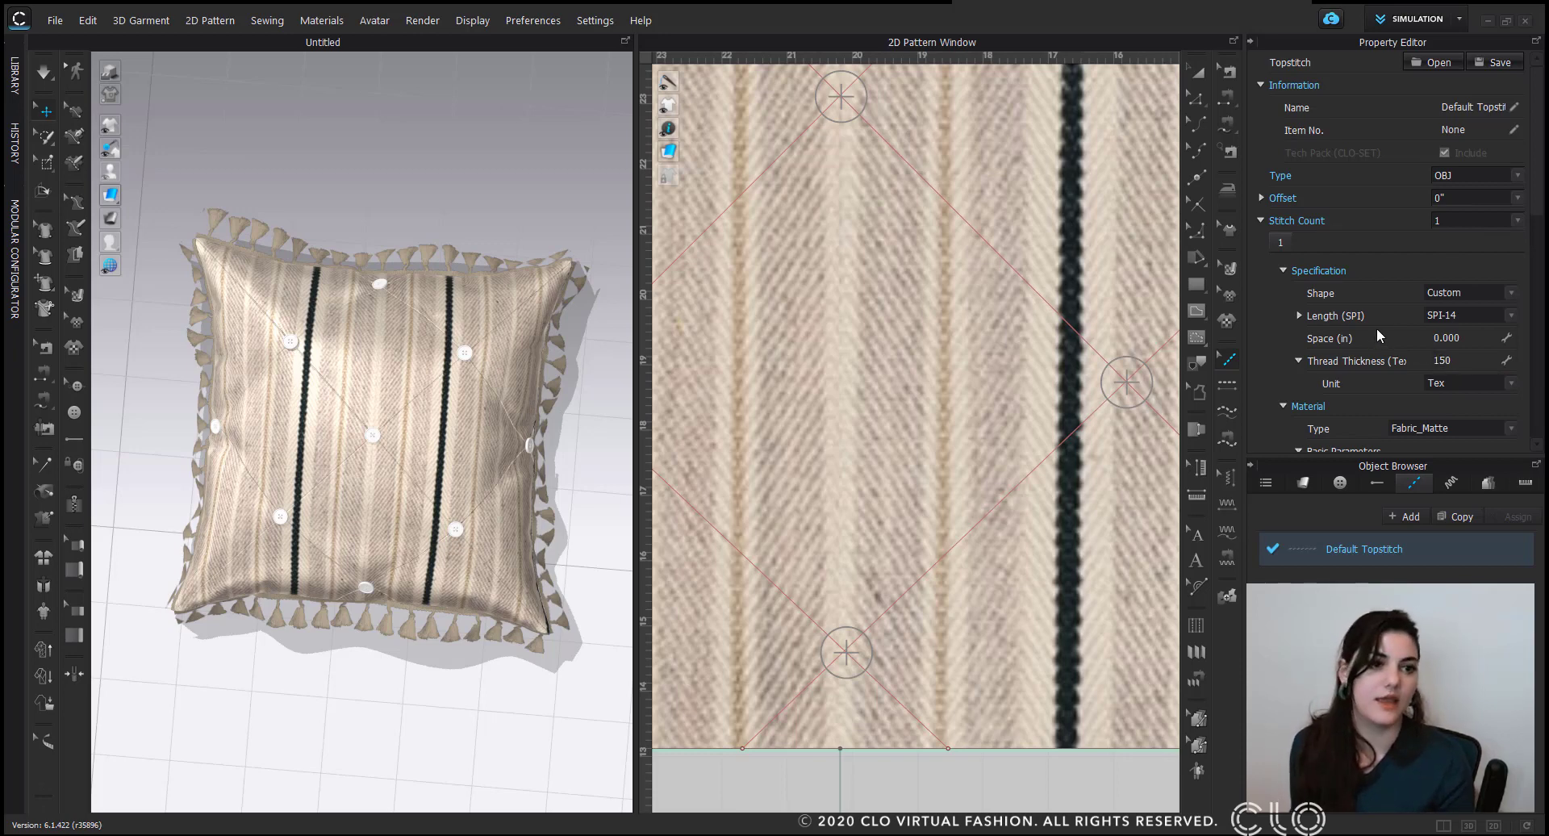
Set the default topstitch's color to PANTONE 14-1208 TCX Irish Cream and turn on its 3D option.
scroll(1377, 328, "down", 2)
scroll(1397, 367, "down", 3)
scroll(1501, 412, "down", 2)
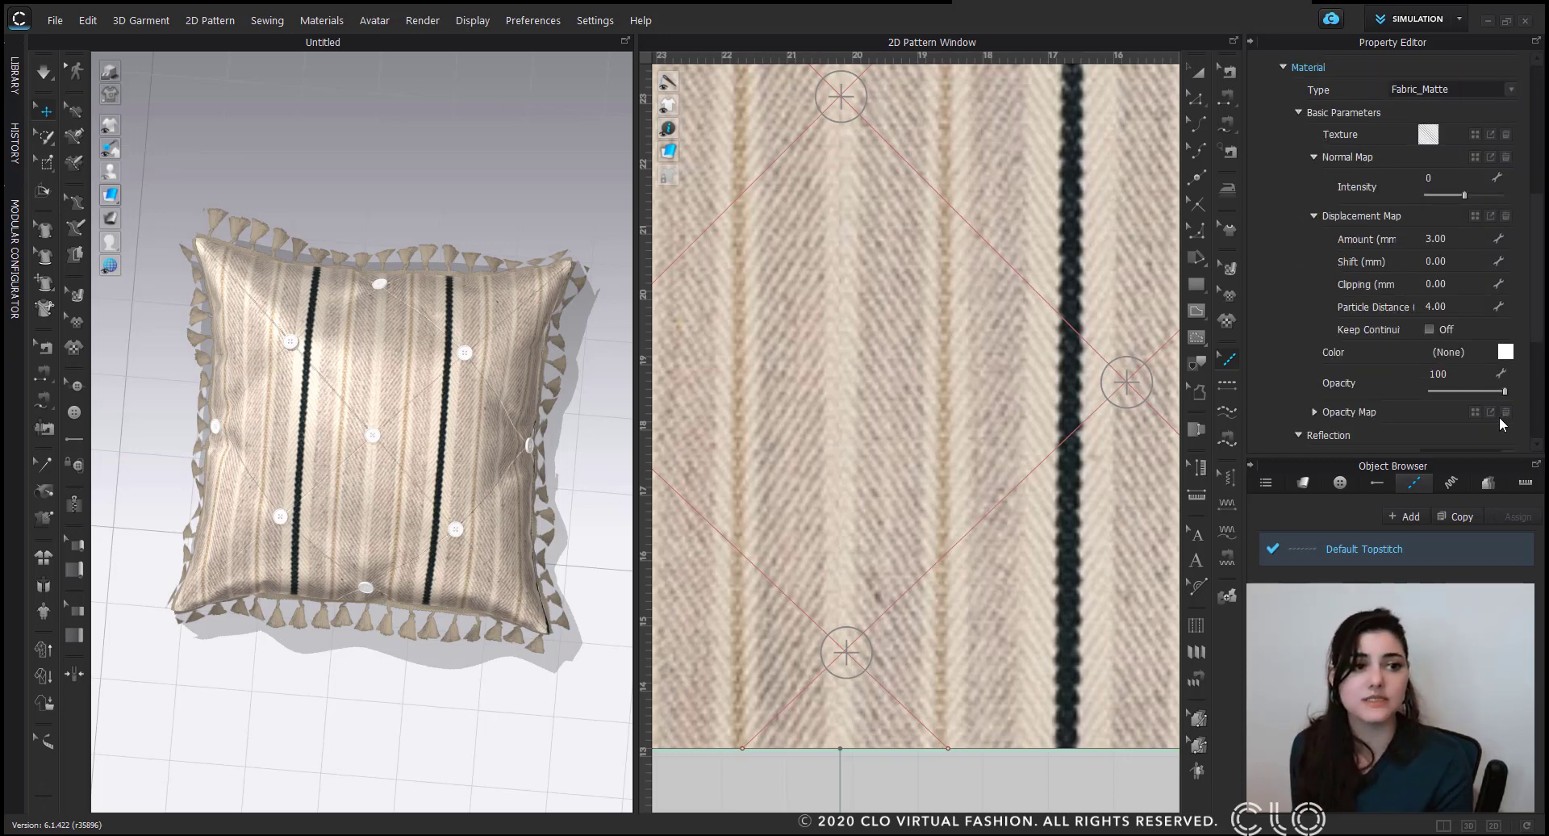
left_click(1505, 353)
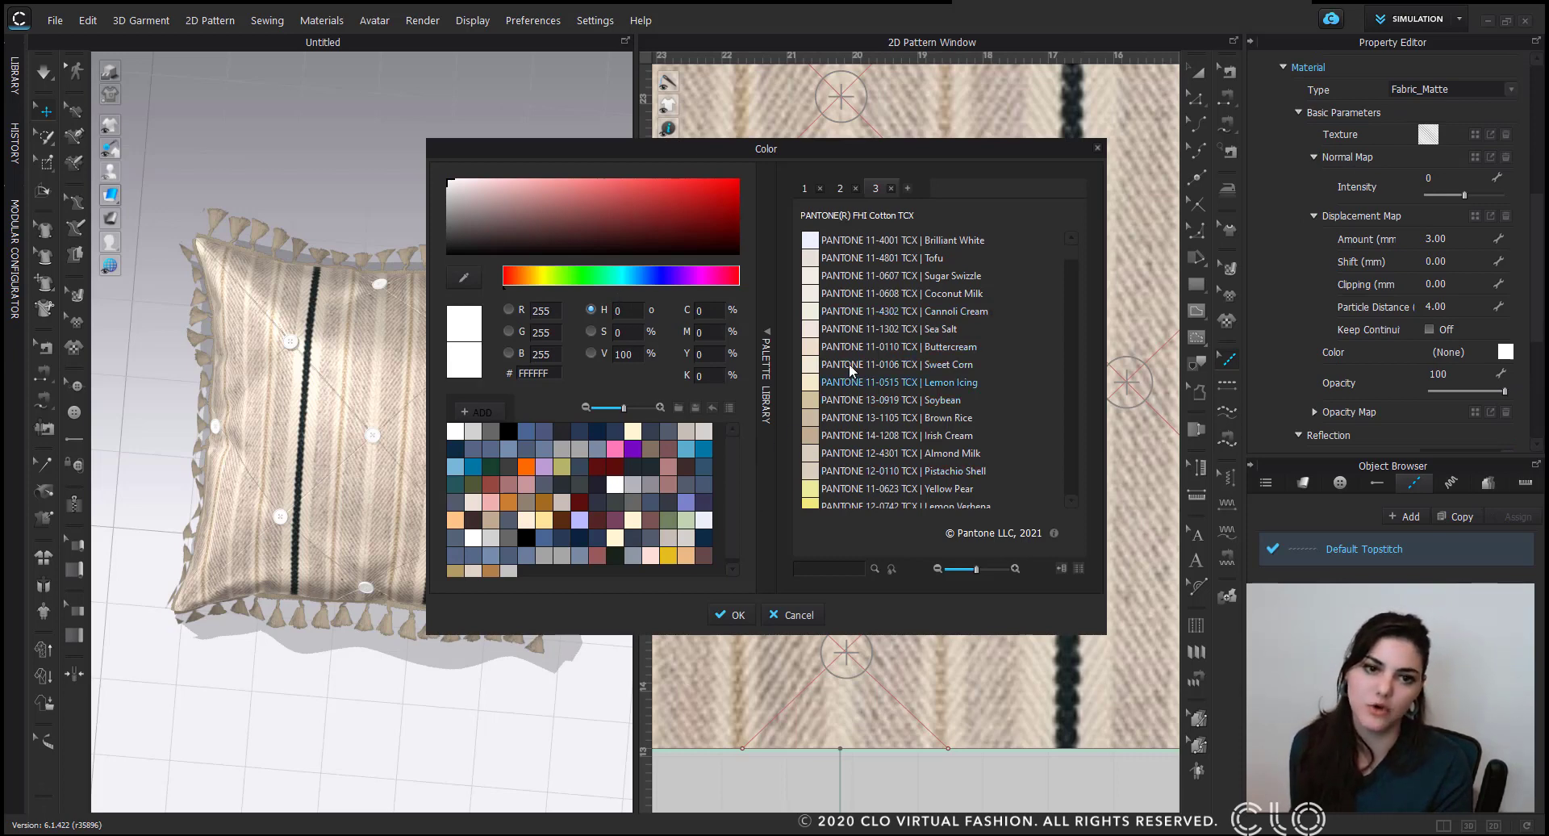
left_click(850, 435)
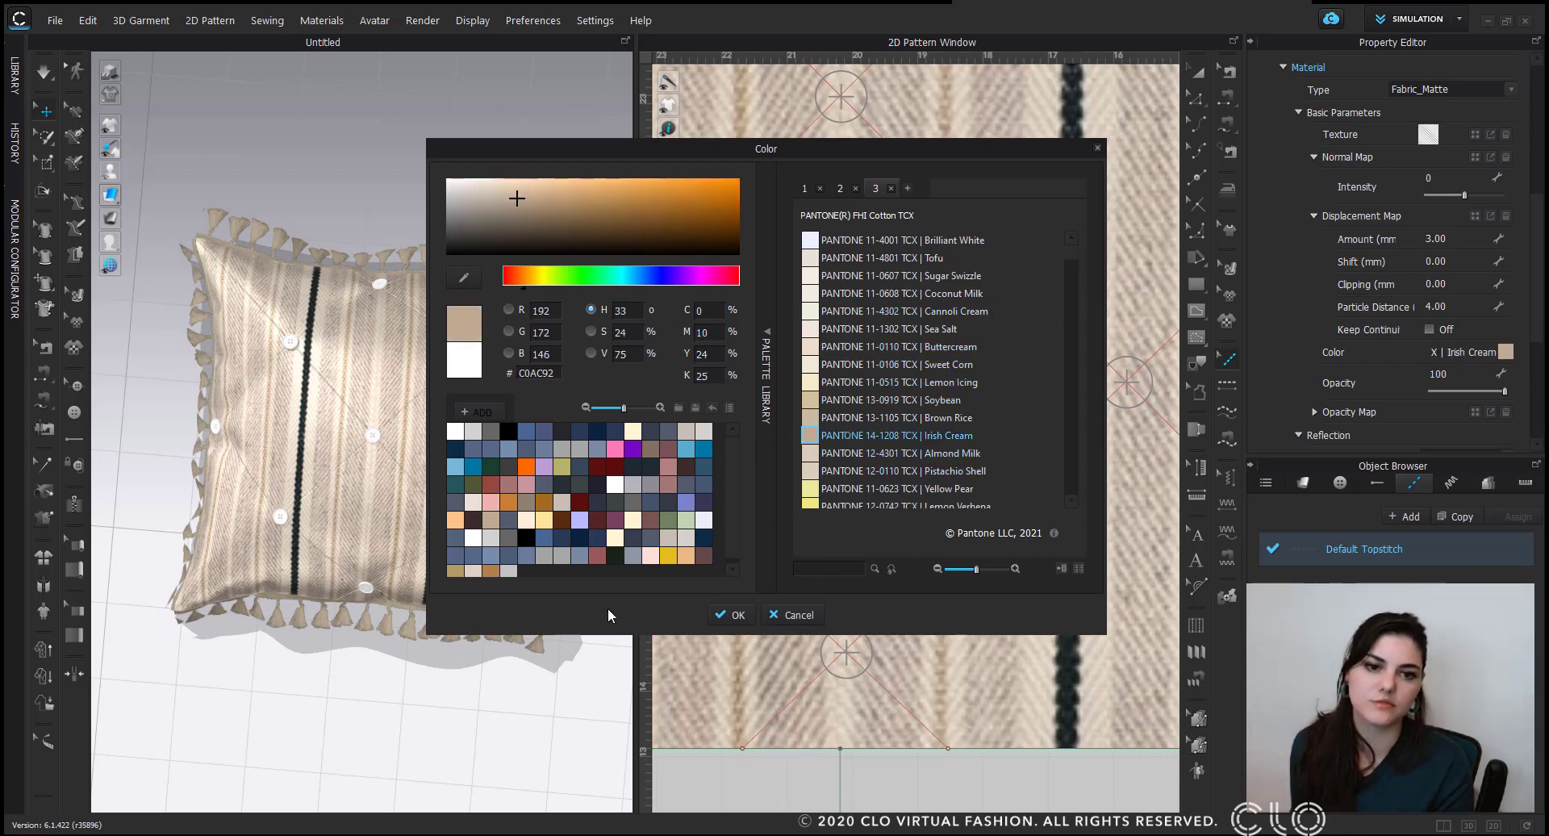
left_click(755, 615)
scroll(1358, 357, "down", 5)
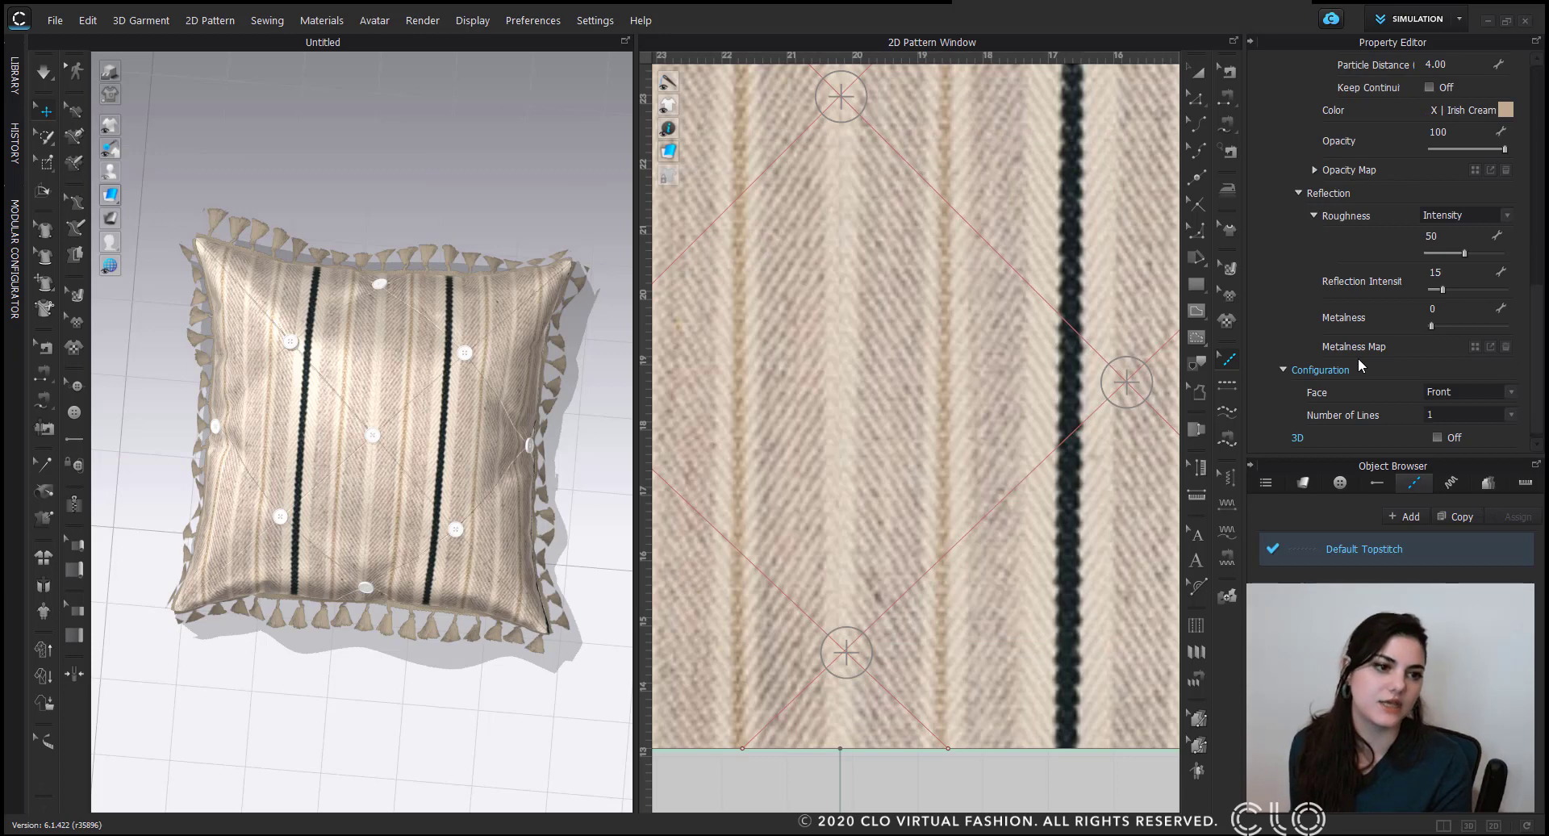
left_click(1438, 428)
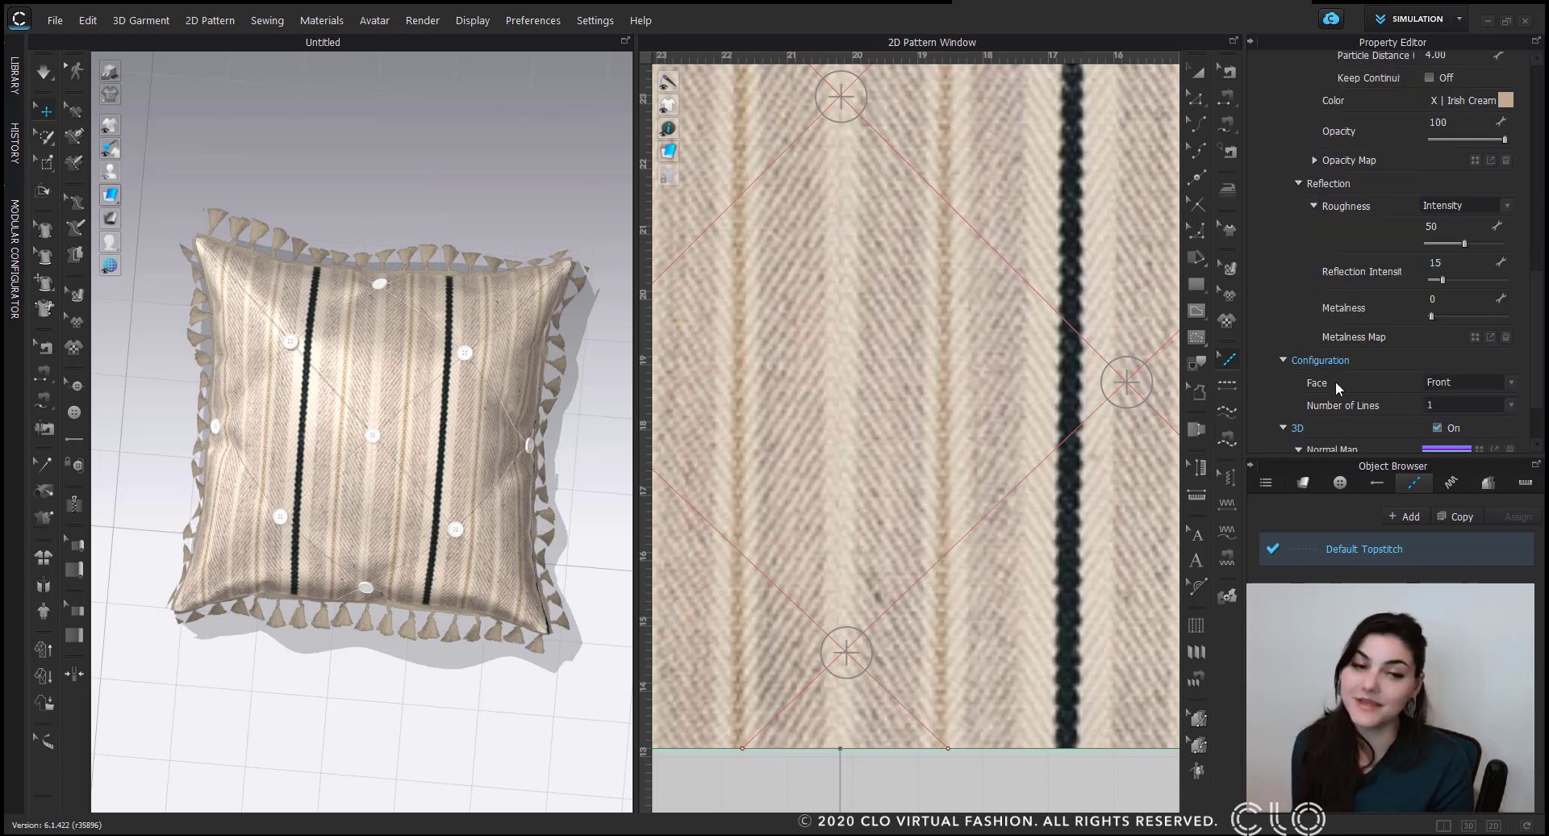
scroll(1377, 322, "up", 10)
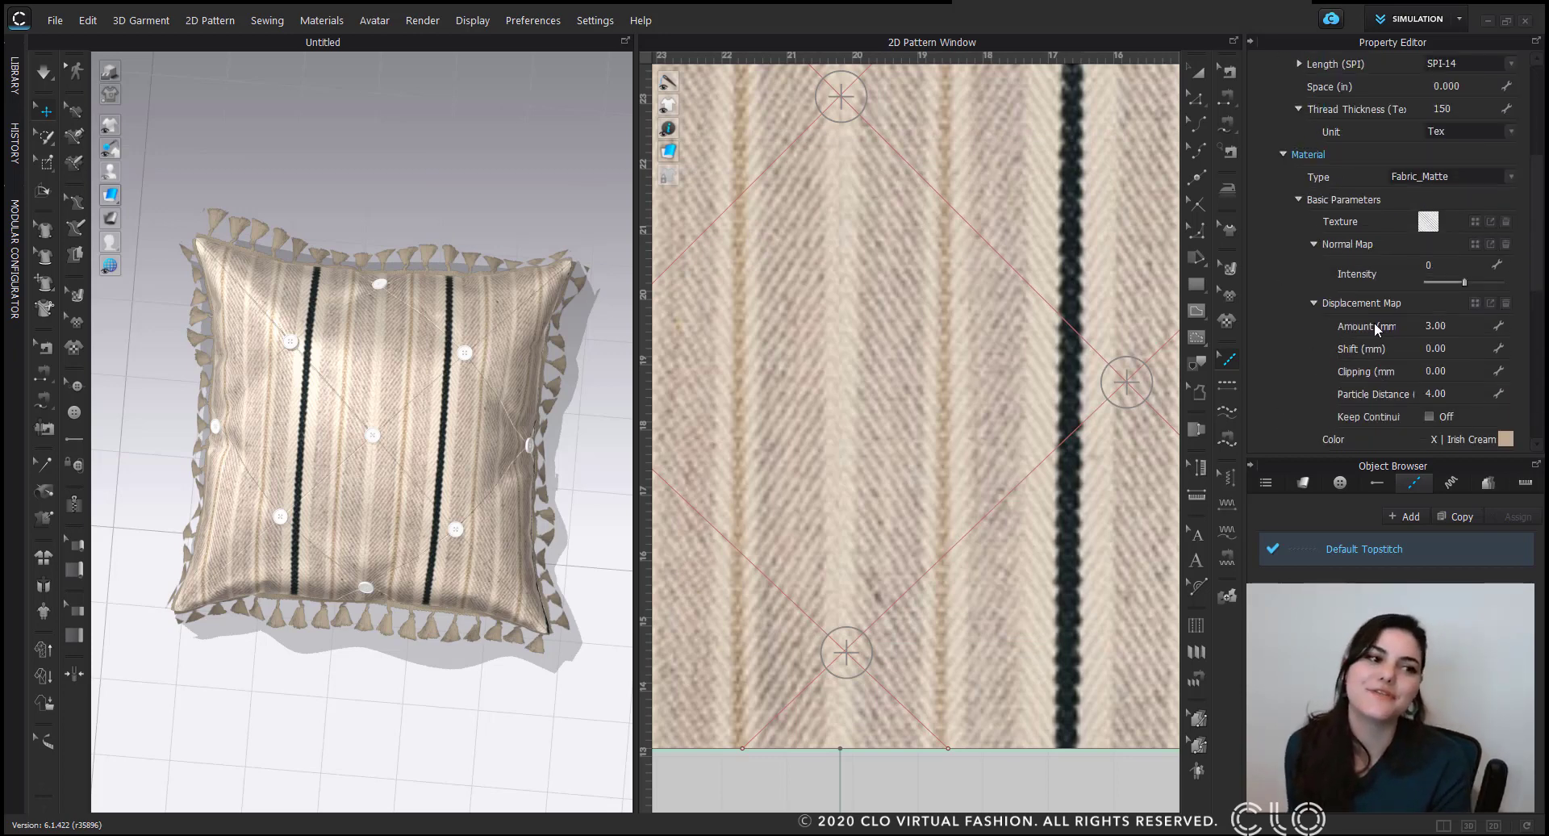
Apply the default topstitch to all the diagonal quilting lines of the upper square pattern.
left_click(1227, 385)
scroll(976, 385, "down", 6)
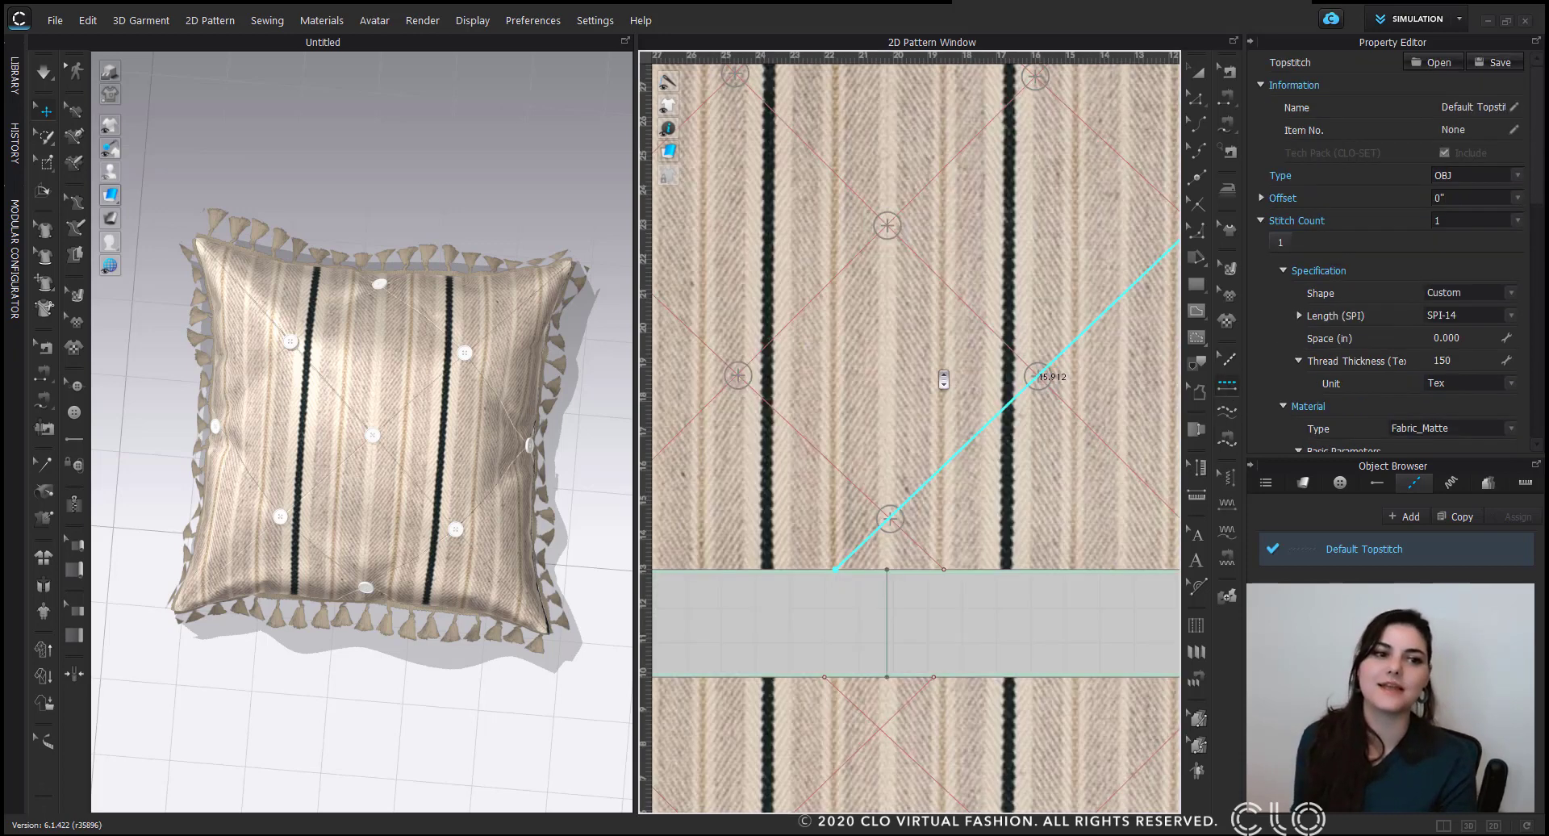
left_click(952, 376)
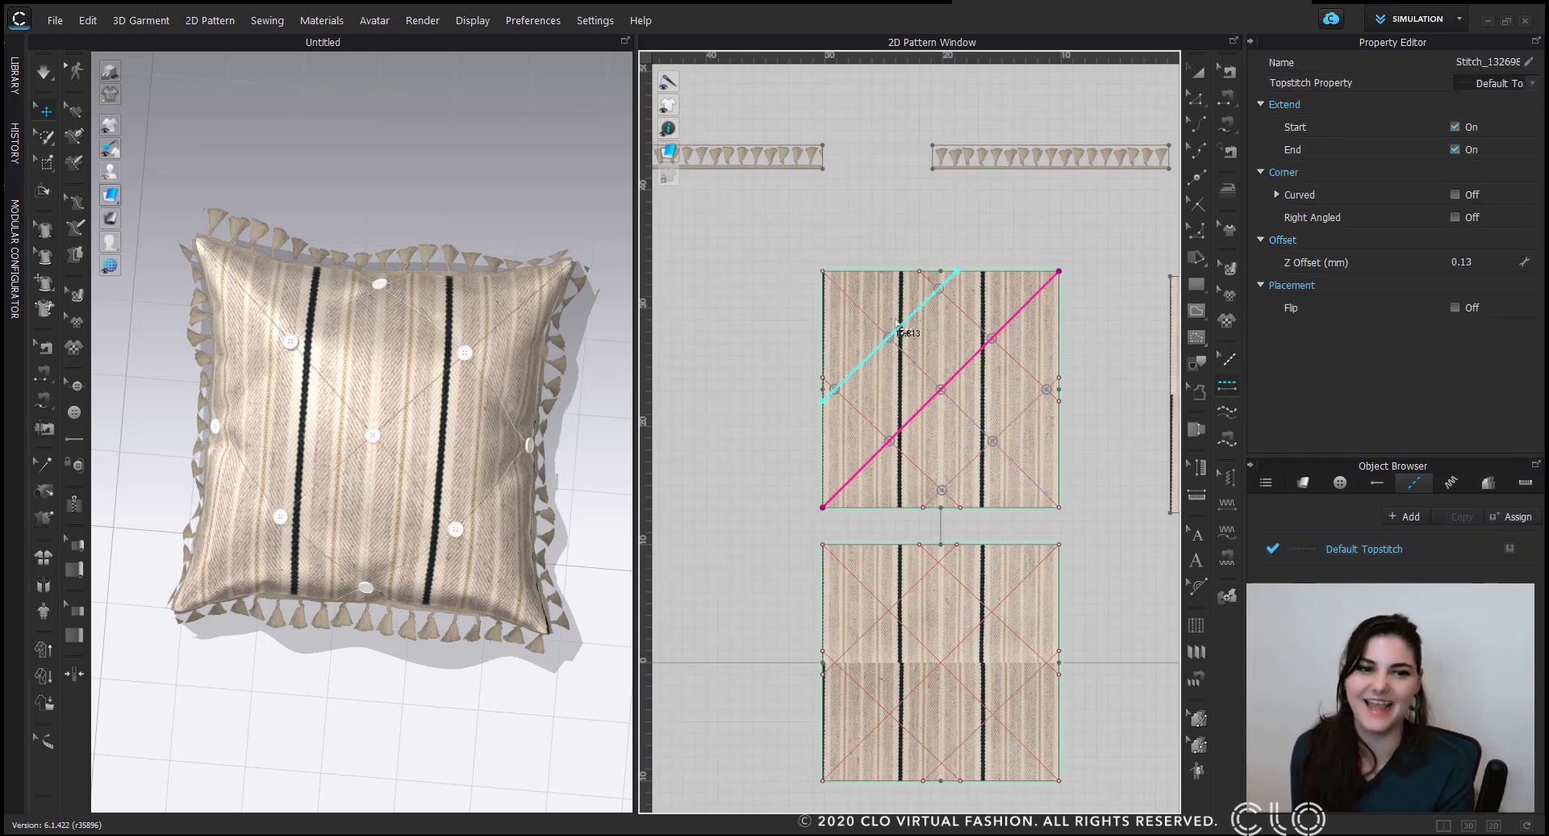
left_click(896, 330)
left_click(1018, 367)
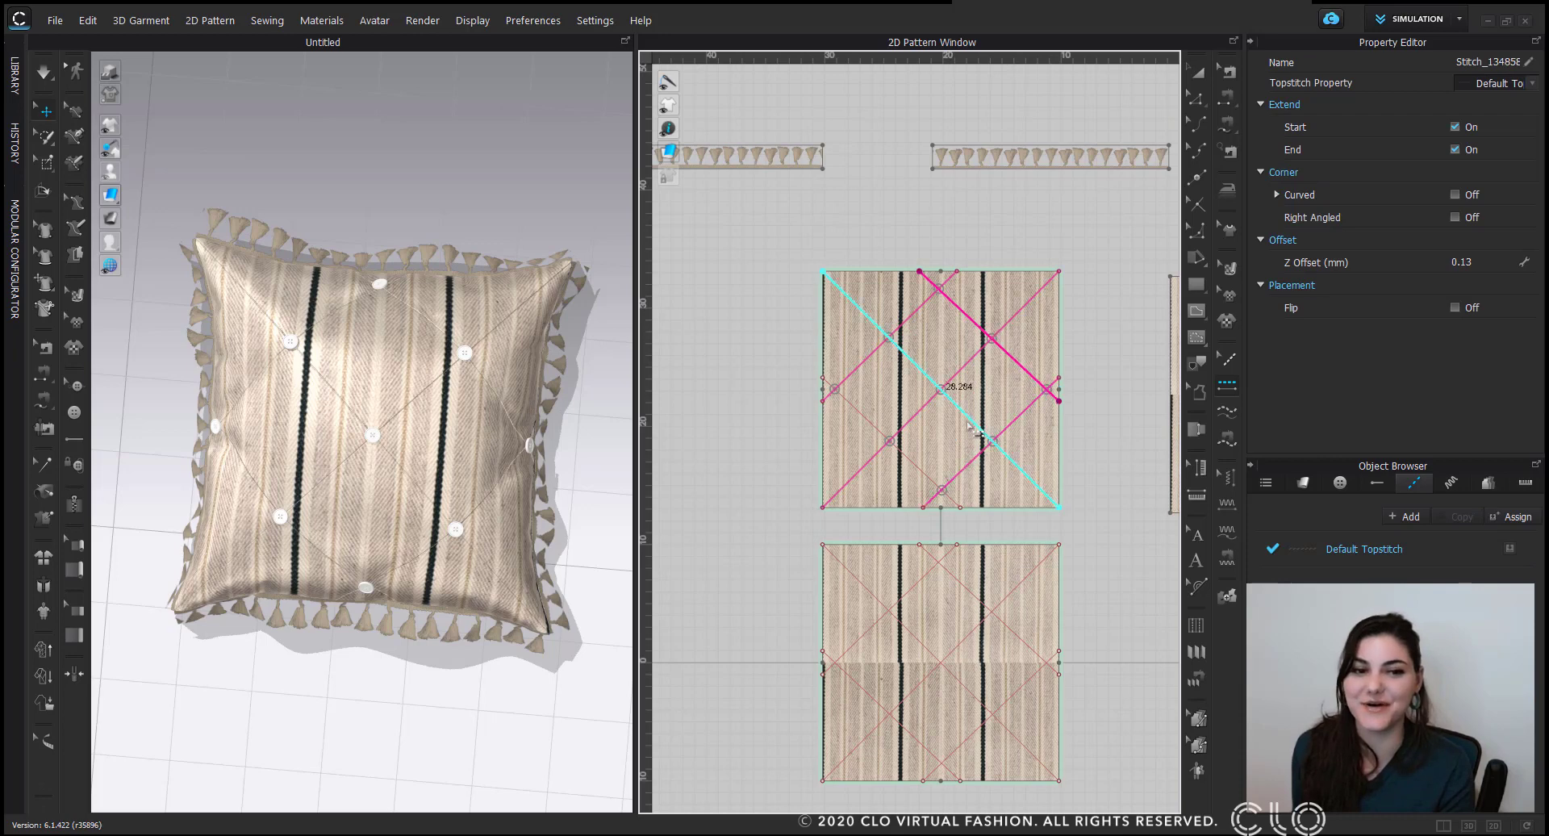
left_click(918, 476)
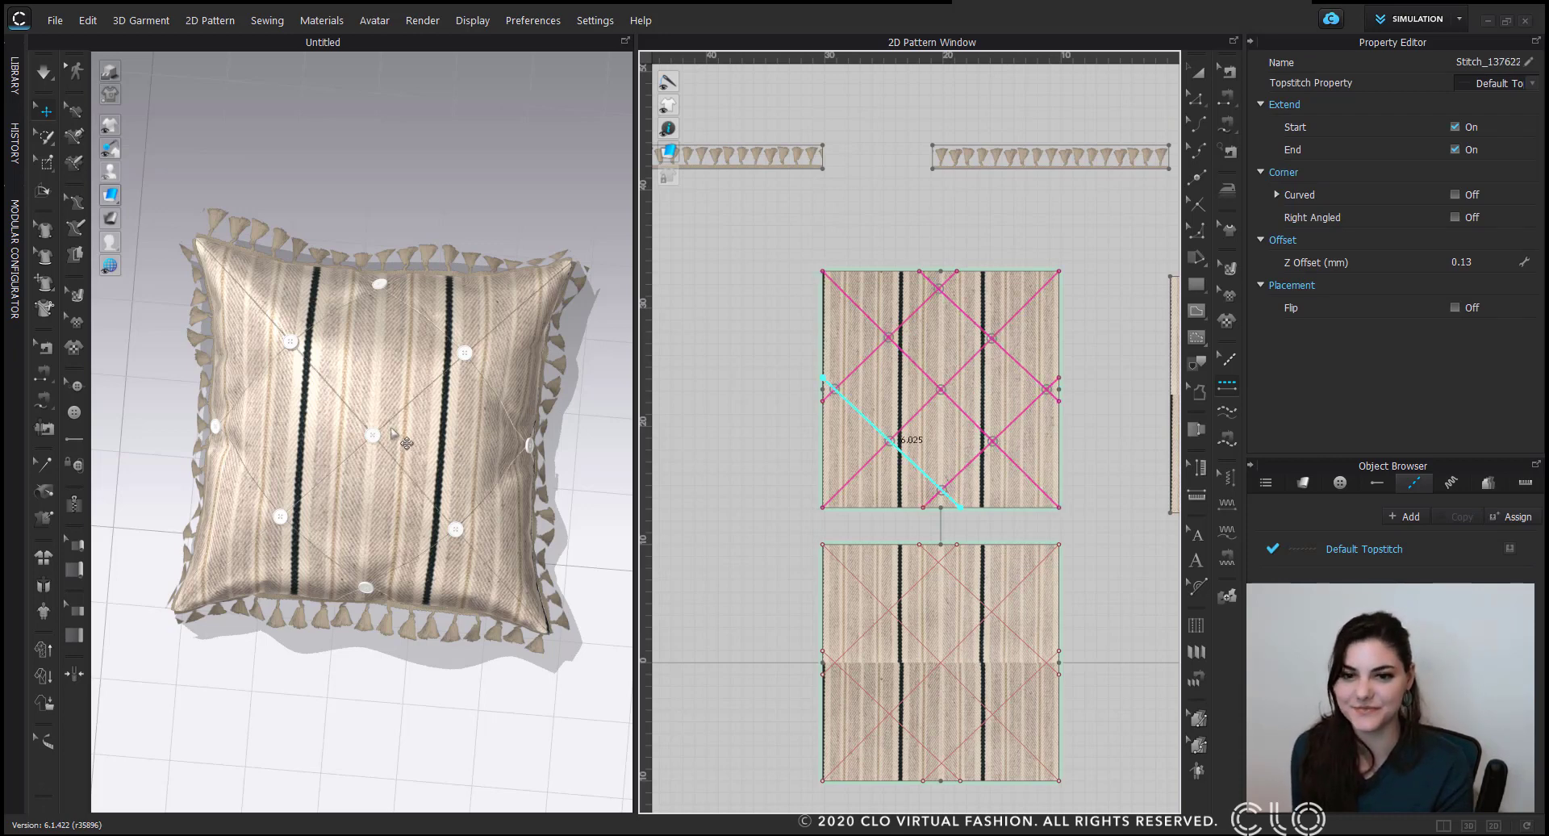
Inspect the topstitching around the buttons up close and try a stitch length of SPI-9.
scroll(417, 399, "up", 5)
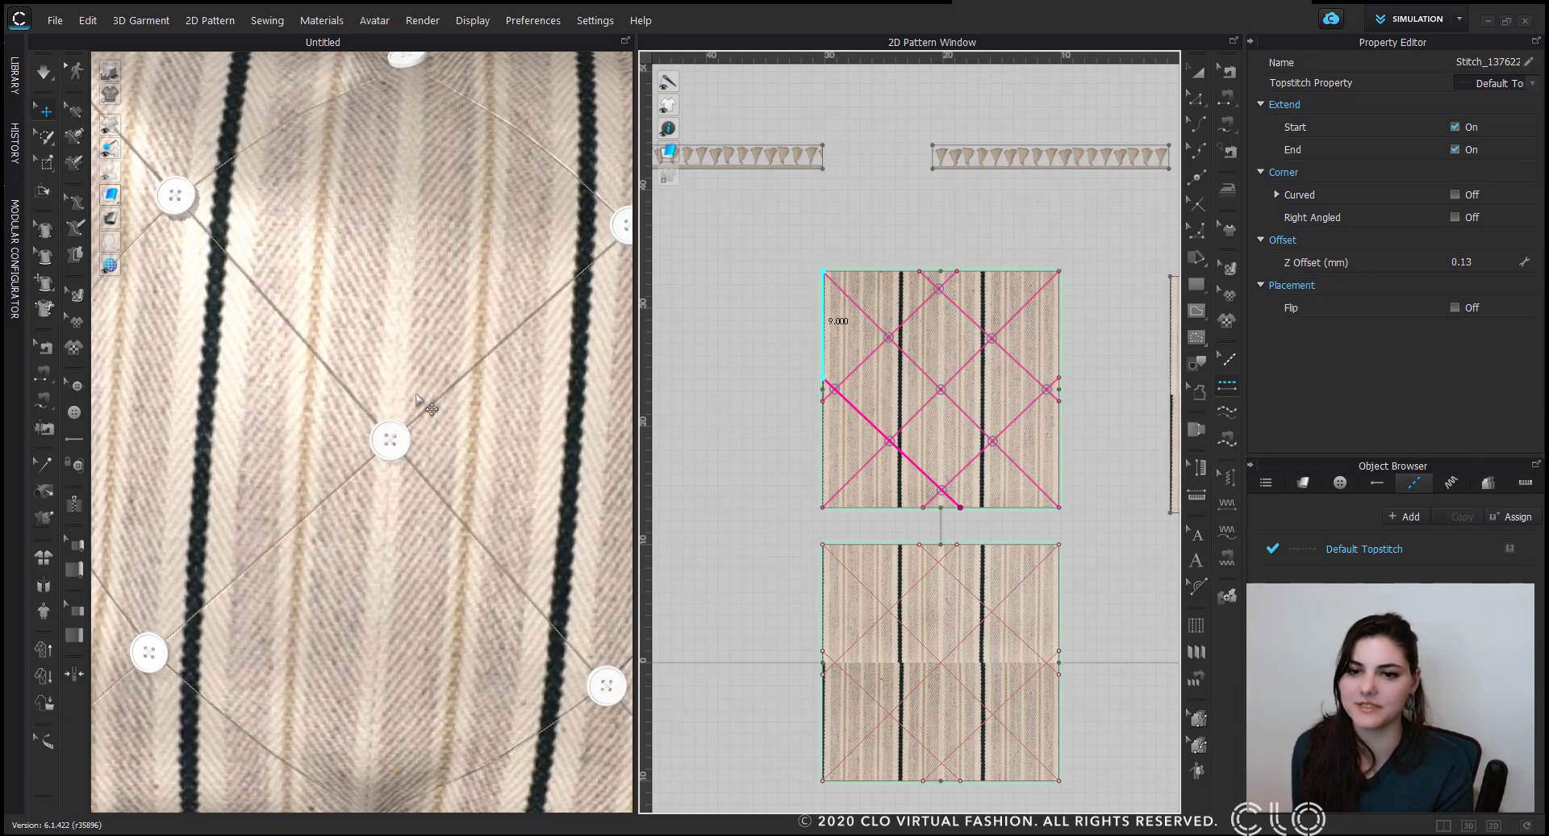
right_click_drag(417, 400, 431, 319)
scroll(385, 422, "up", 4)
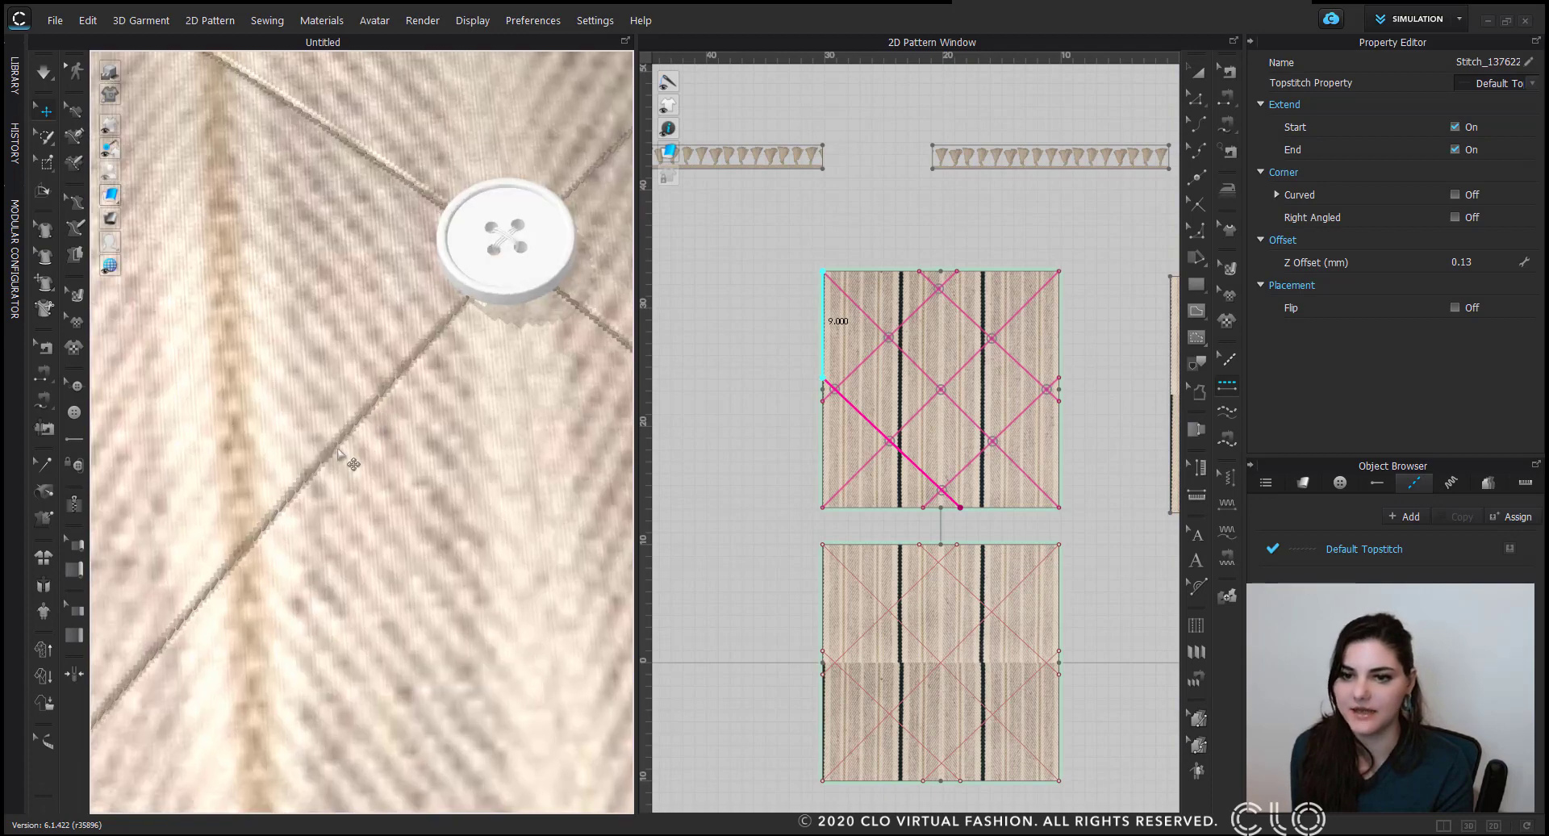
right_click_drag(339, 451, 395, 467)
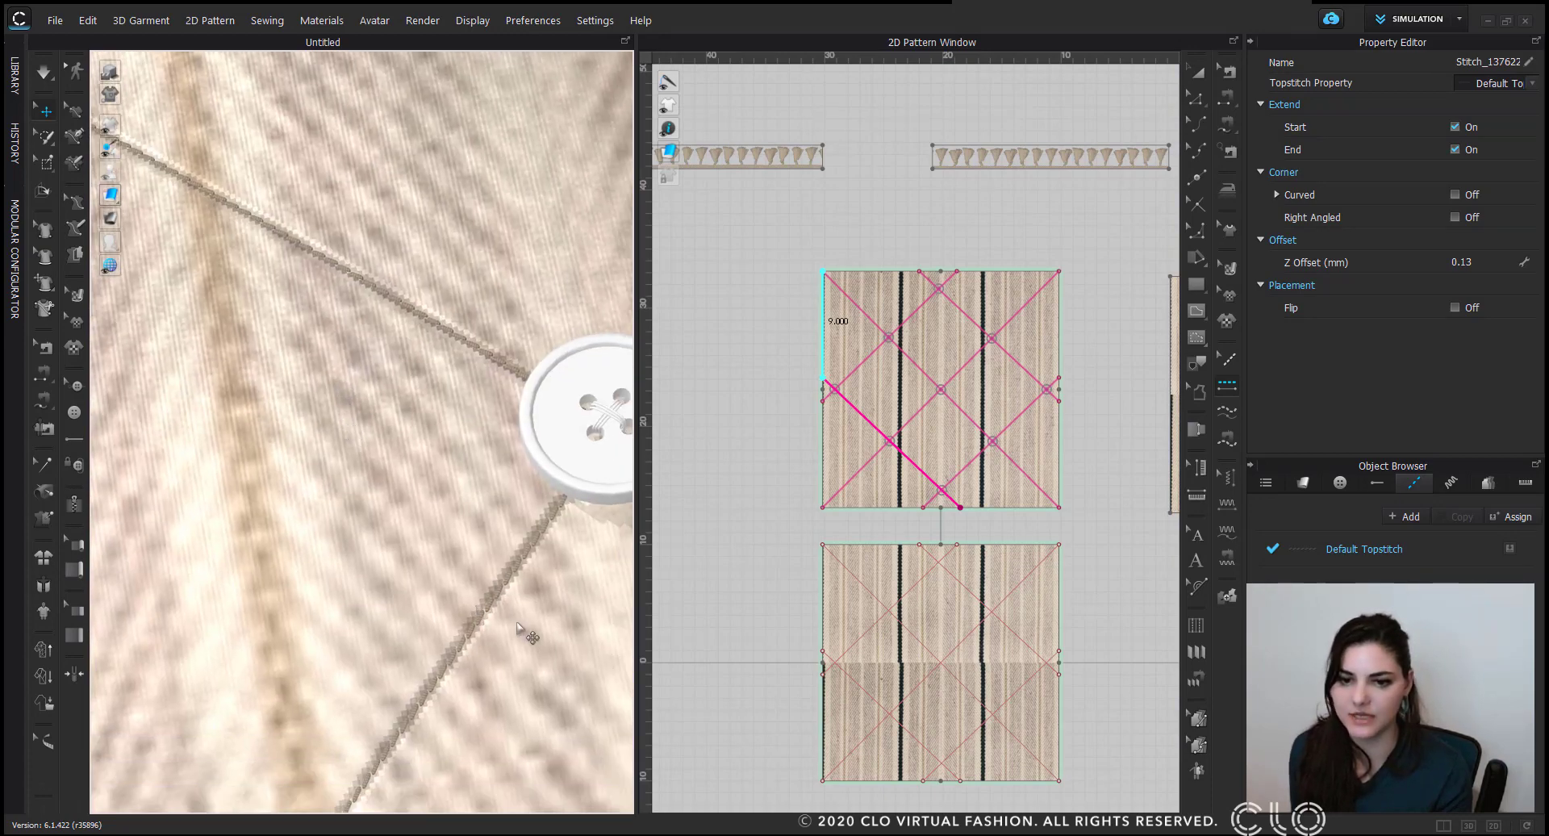
scroll(518, 626, "down", 8)
right_click_drag(492, 613, 438, 631)
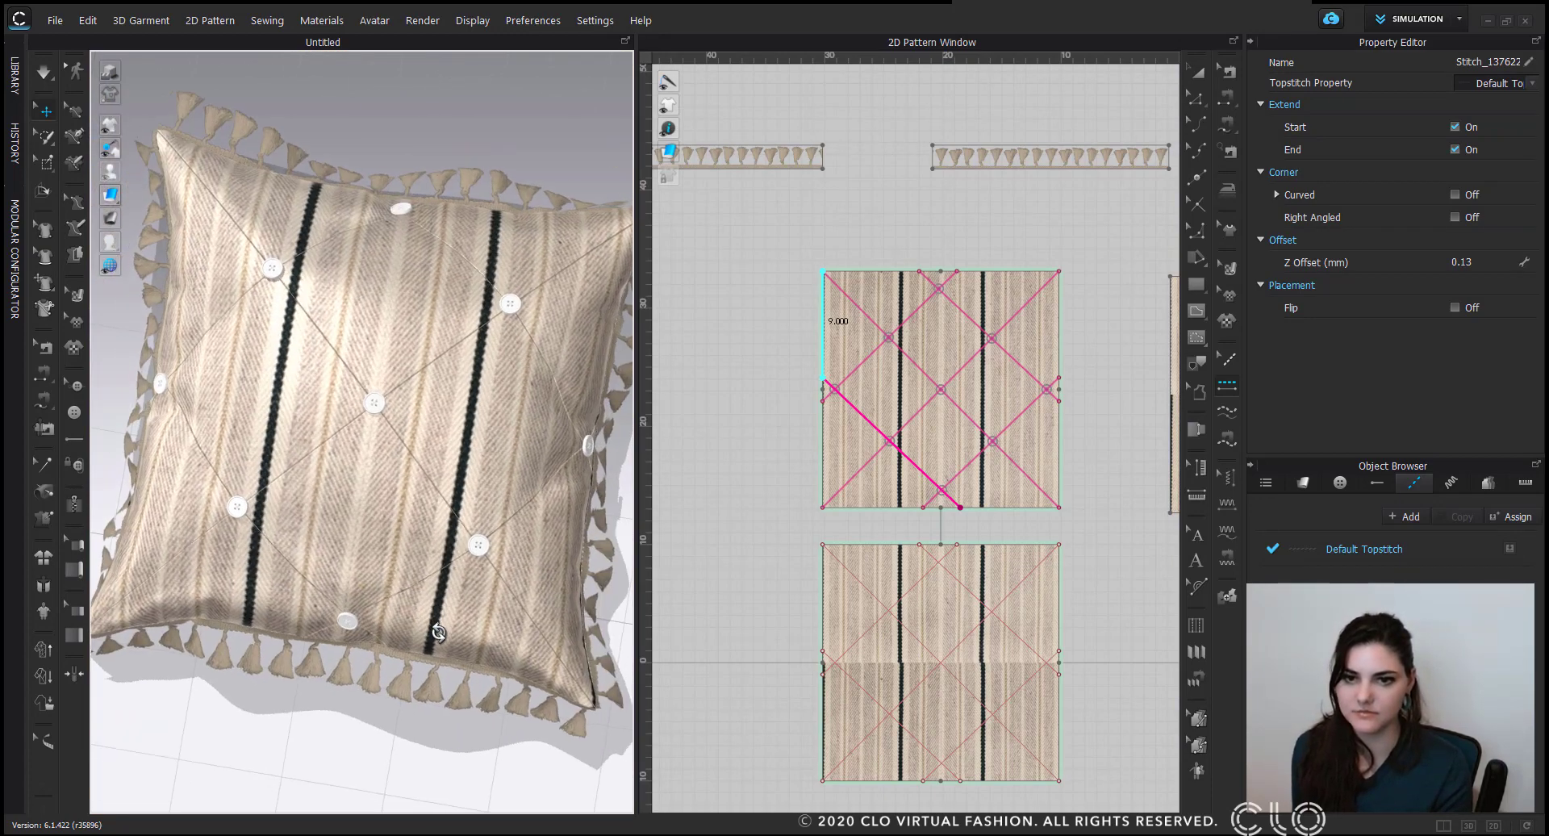
left_click(1356, 545)
scroll(1379, 303, "down", 2)
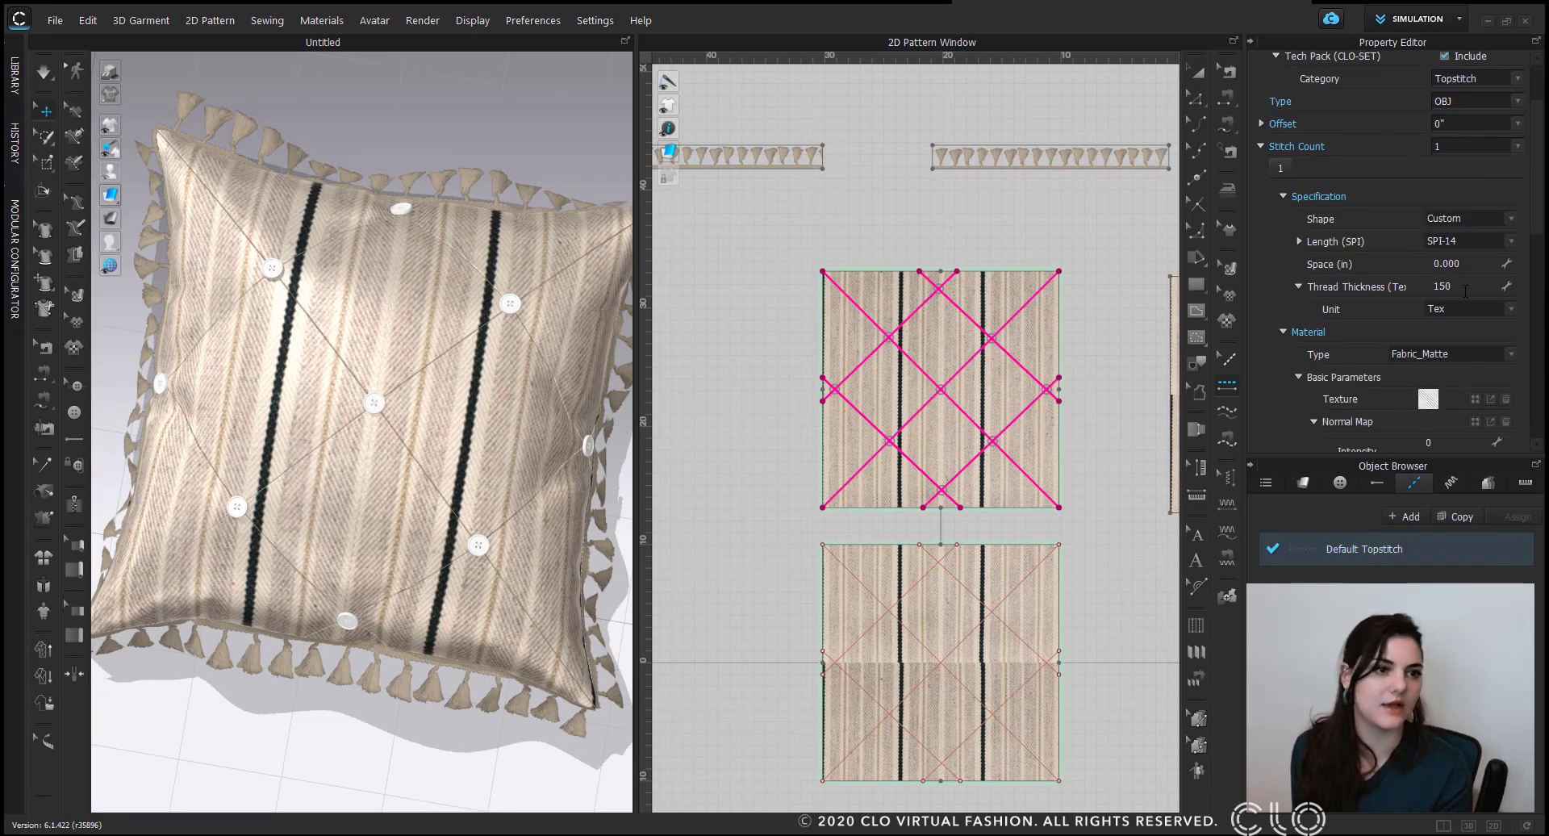
left_click(1469, 241)
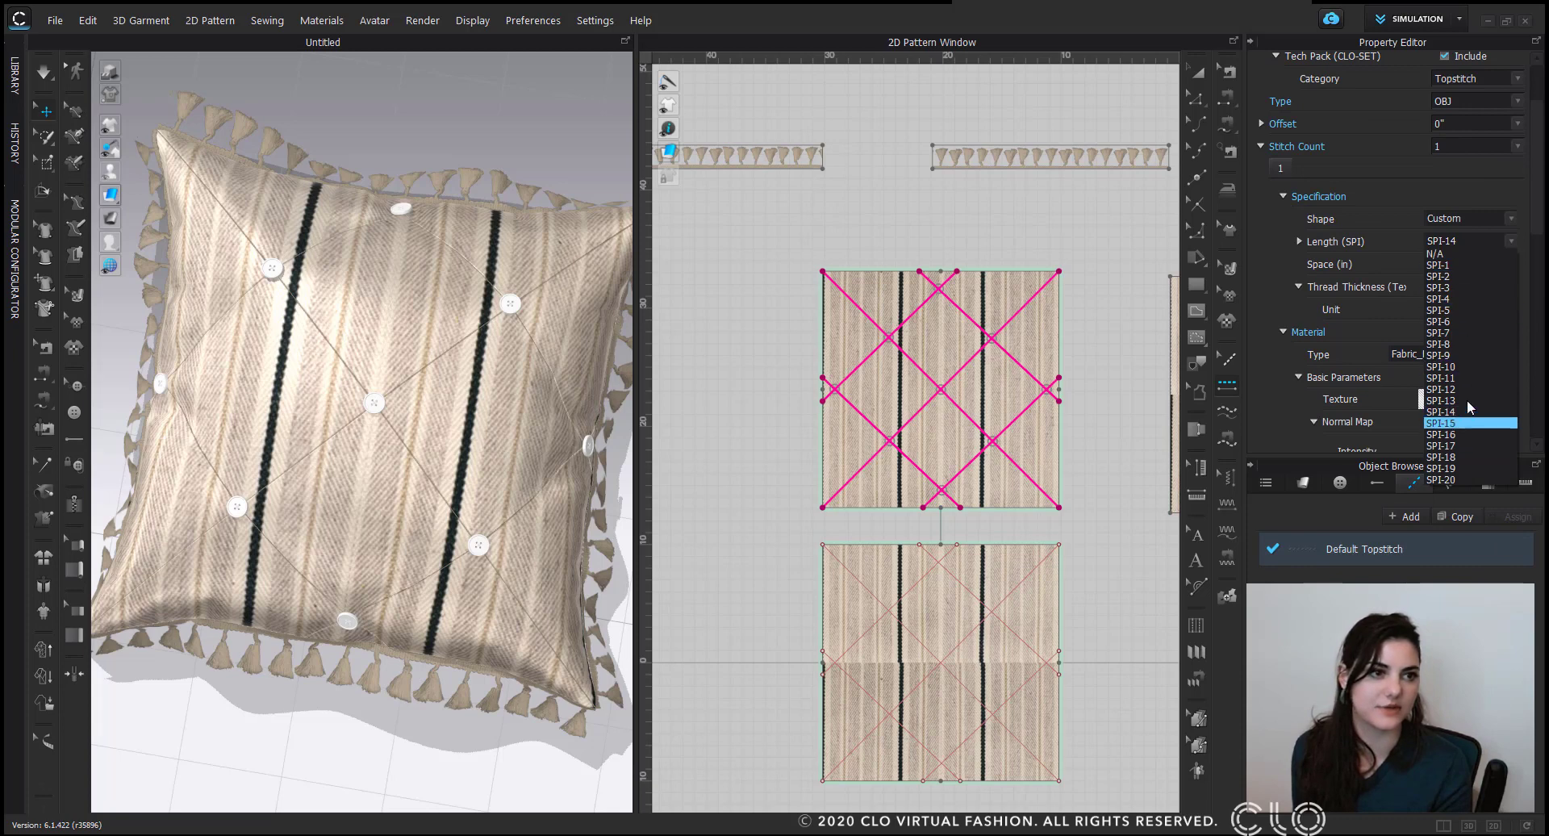
left_click(1464, 355)
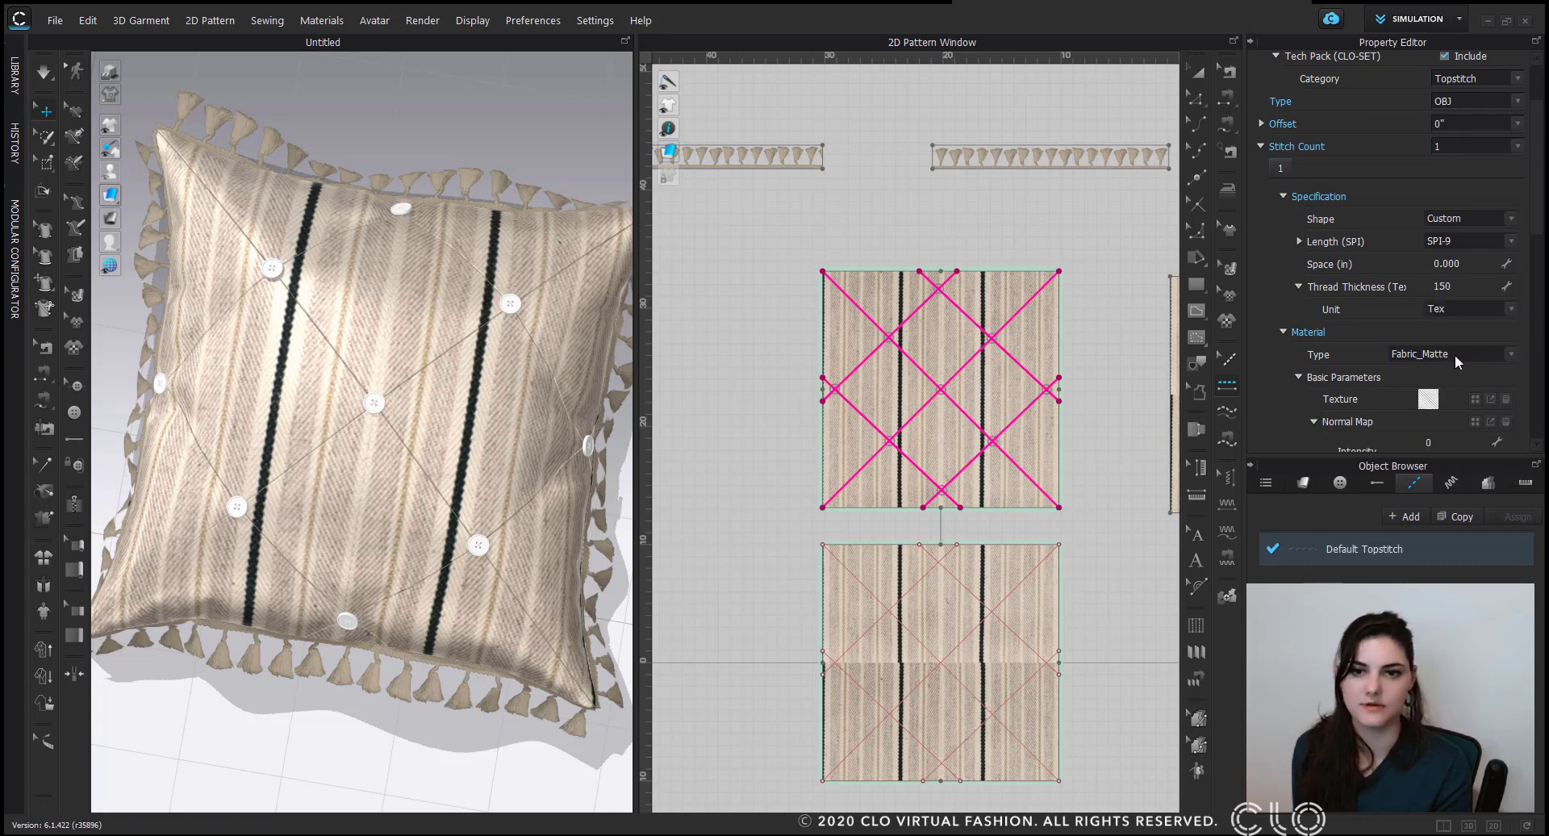
Set the default topstitch's stitch length to SPI-7 and check it on the pillow.
scroll(368, 356, "up", 5)
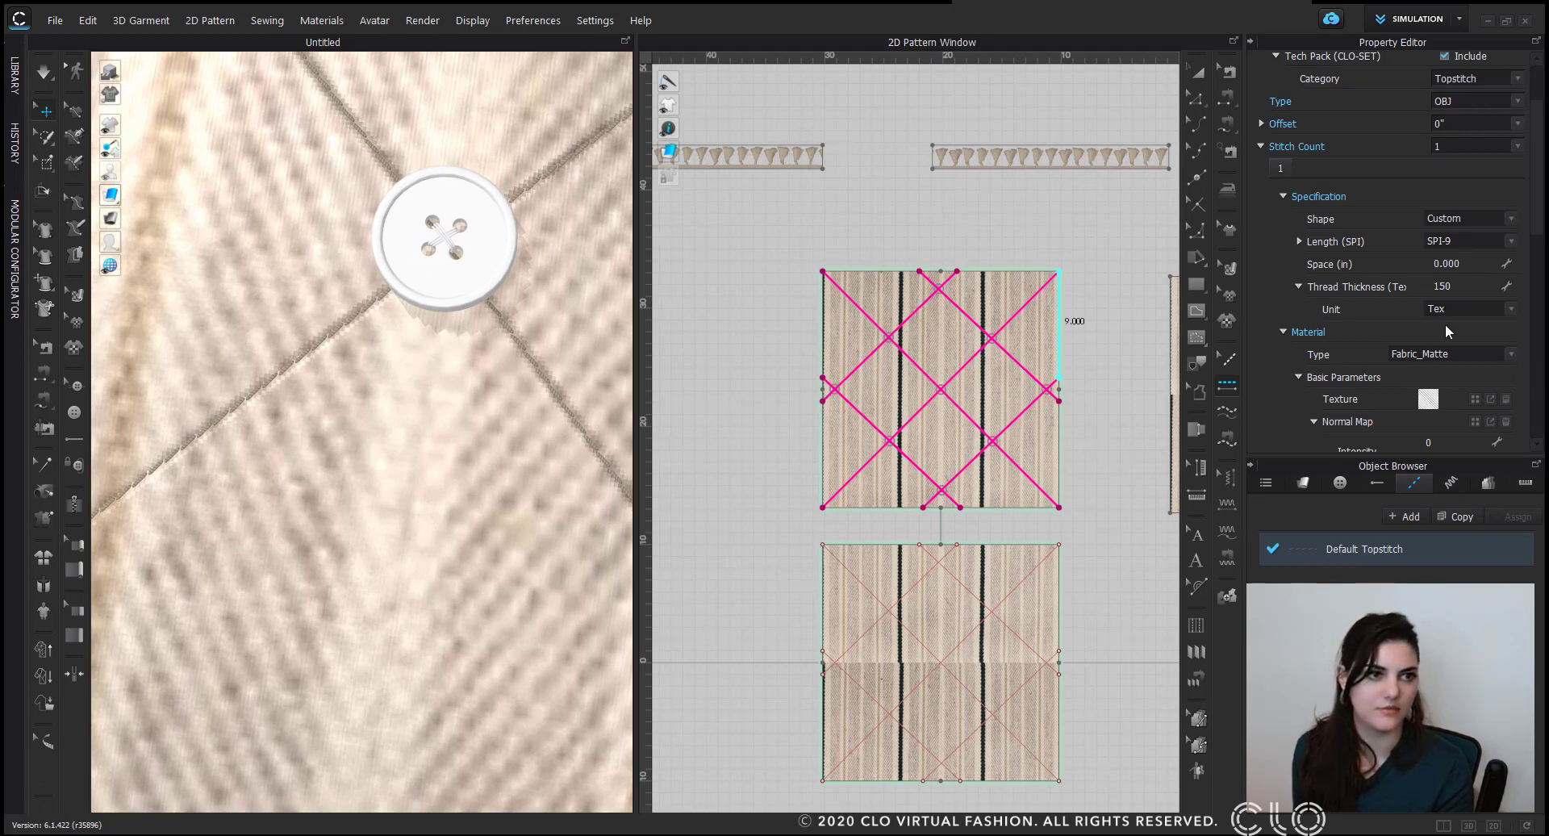
left_click(1496, 240)
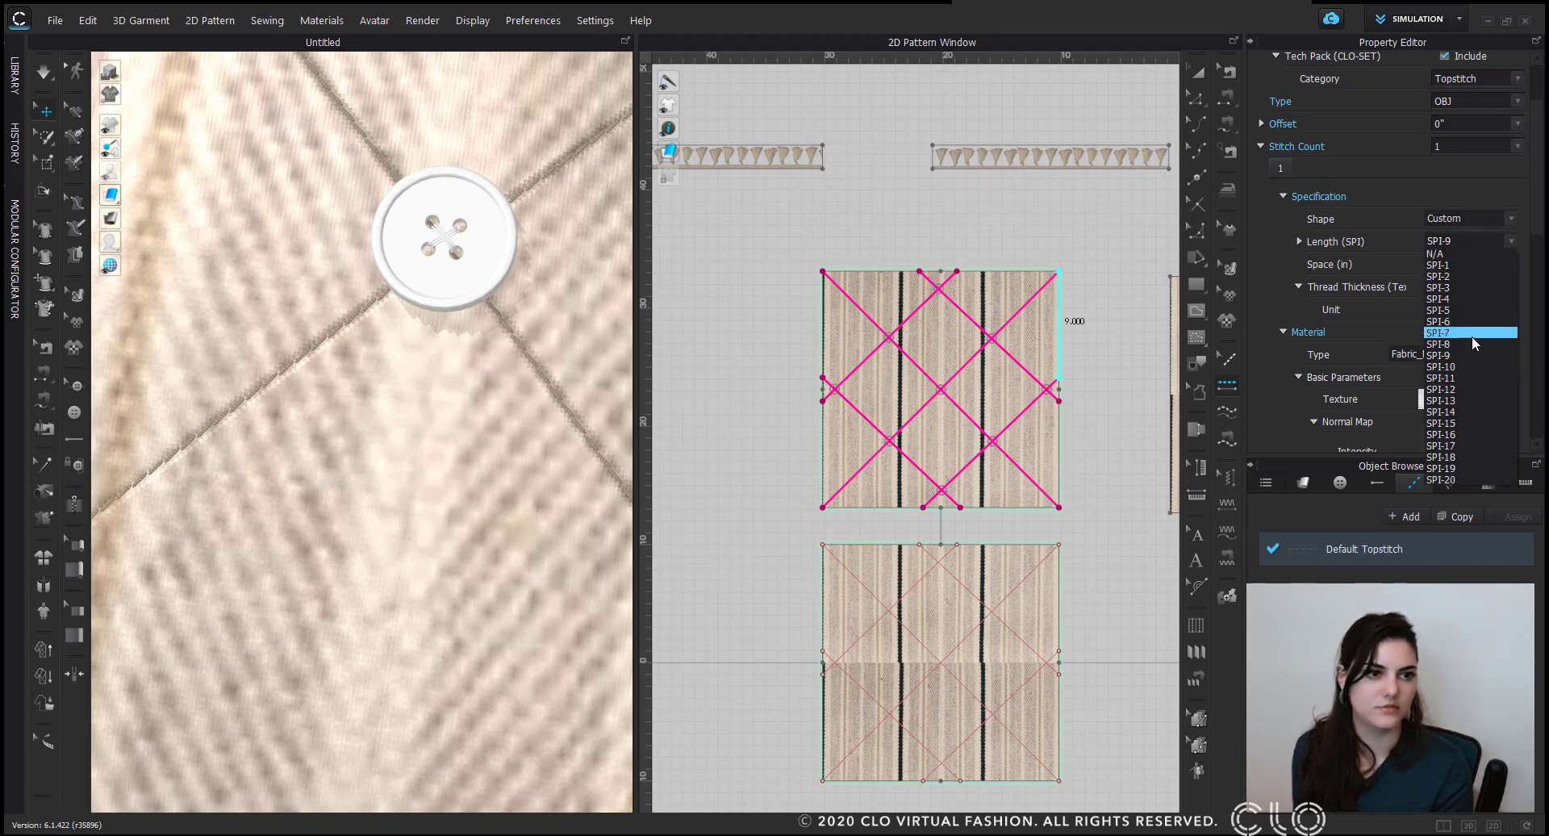
left_click(1472, 333)
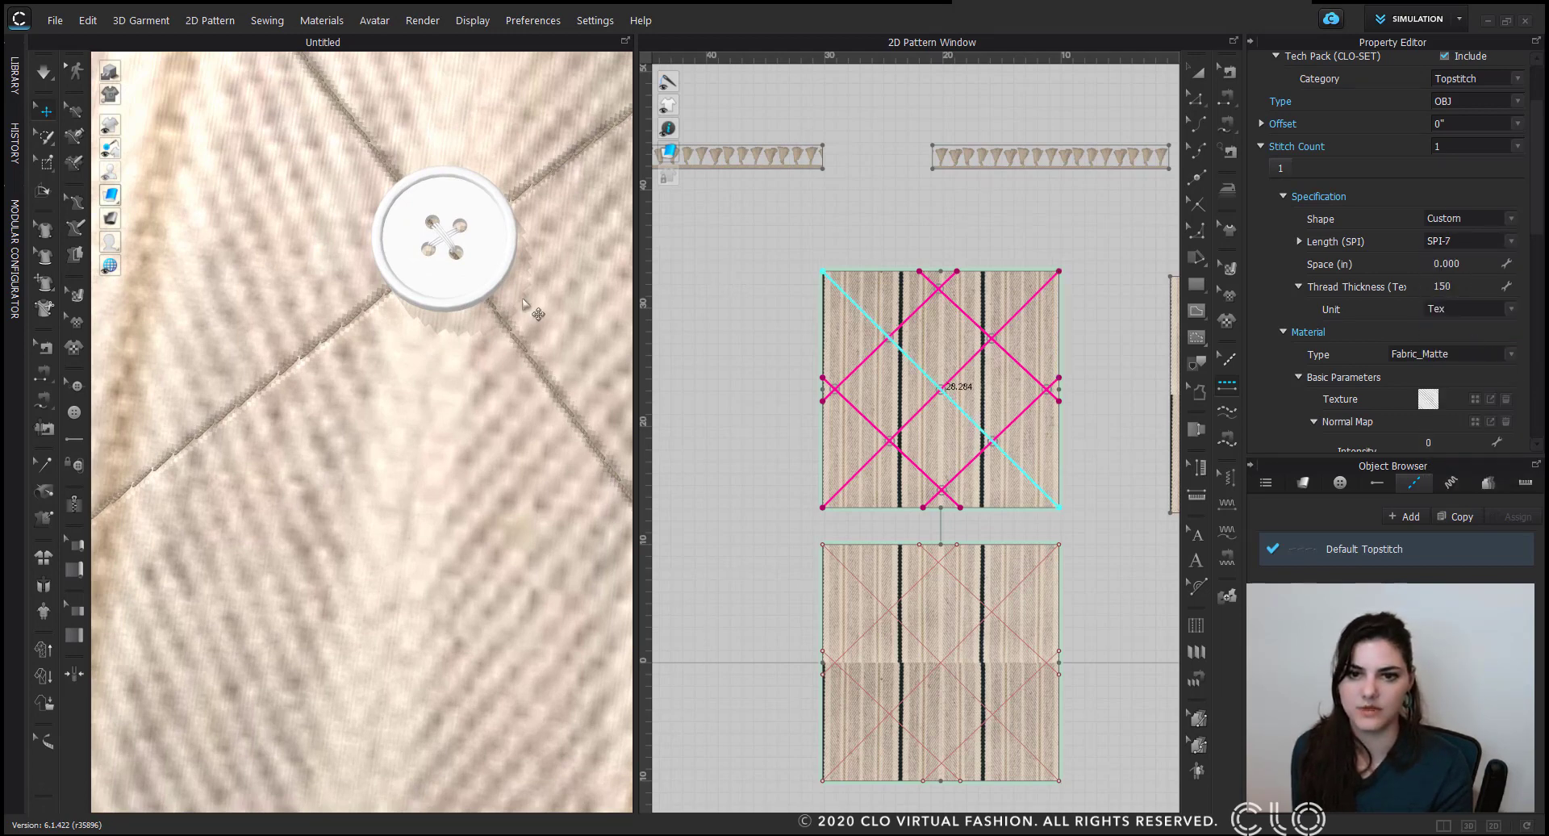
scroll(524, 306, "down", 10)
right_click_drag(484, 476, 530, 414)
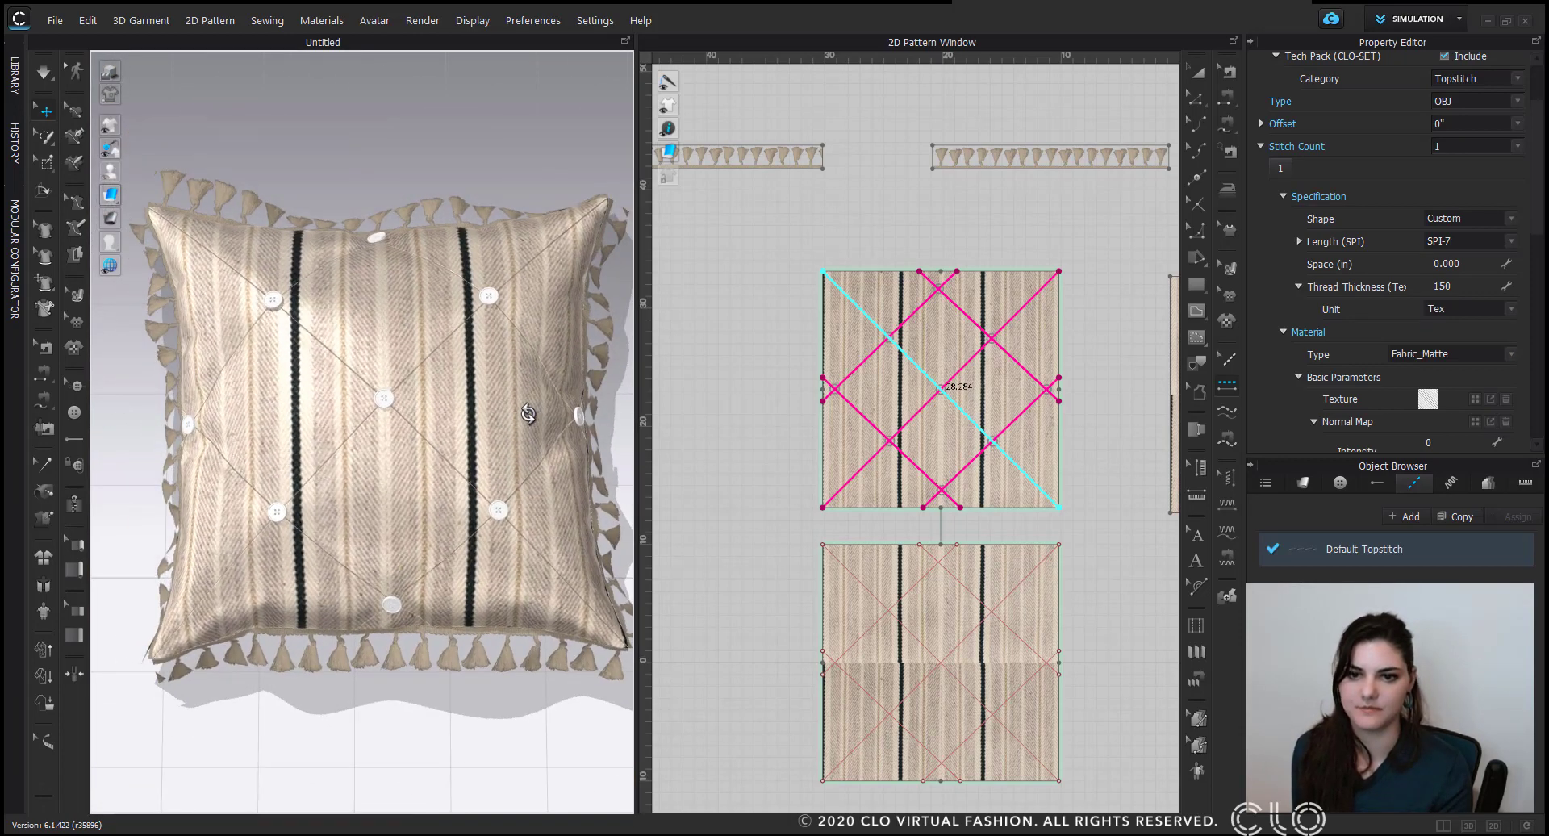
Change the default button to a plain round shape without holes and set its width to 40 L.
left_click(1340, 483)
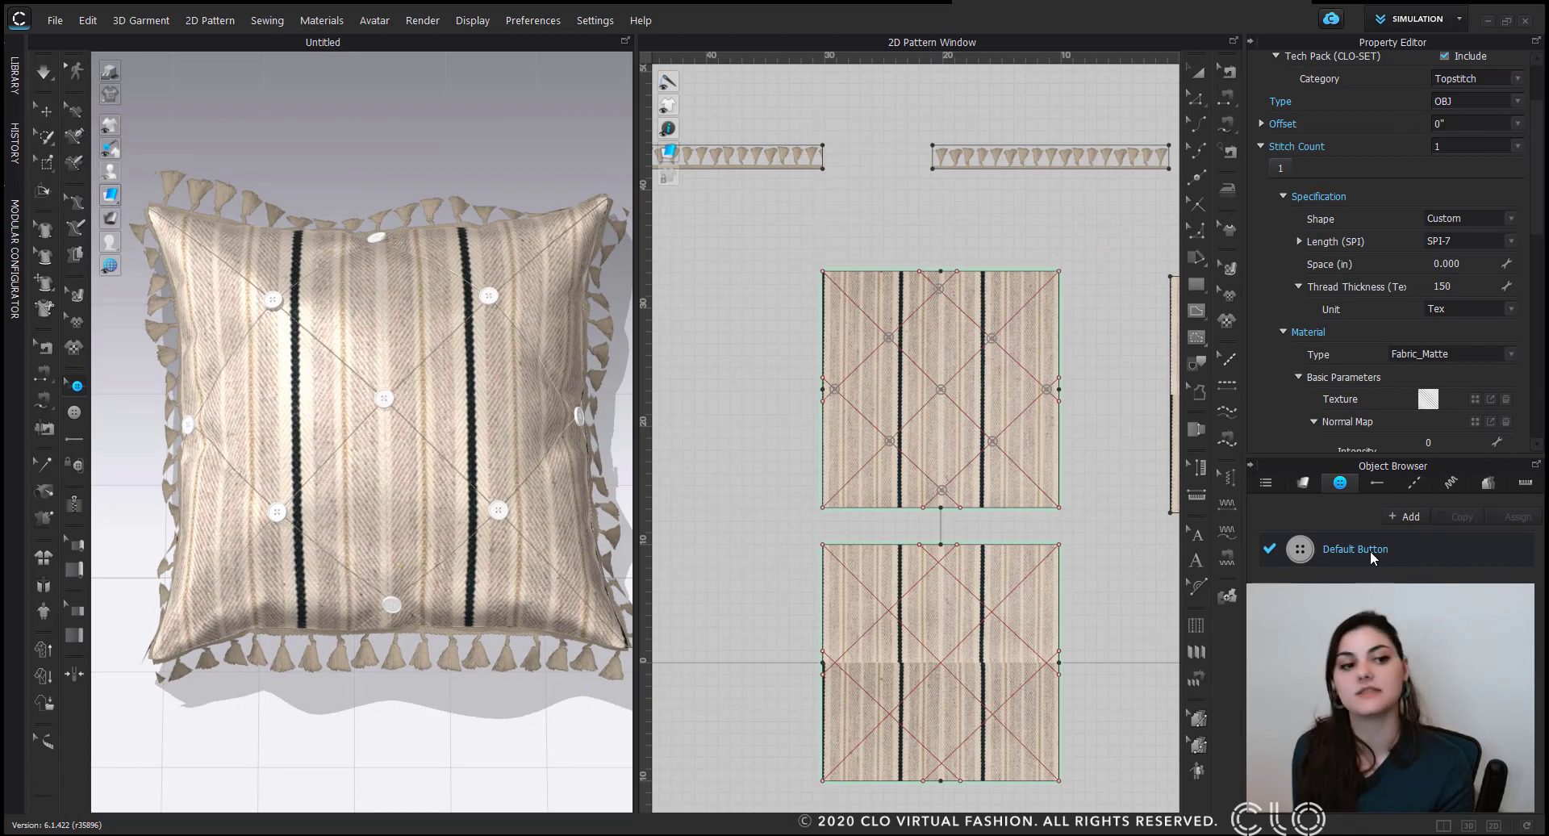
left_click(1370, 550)
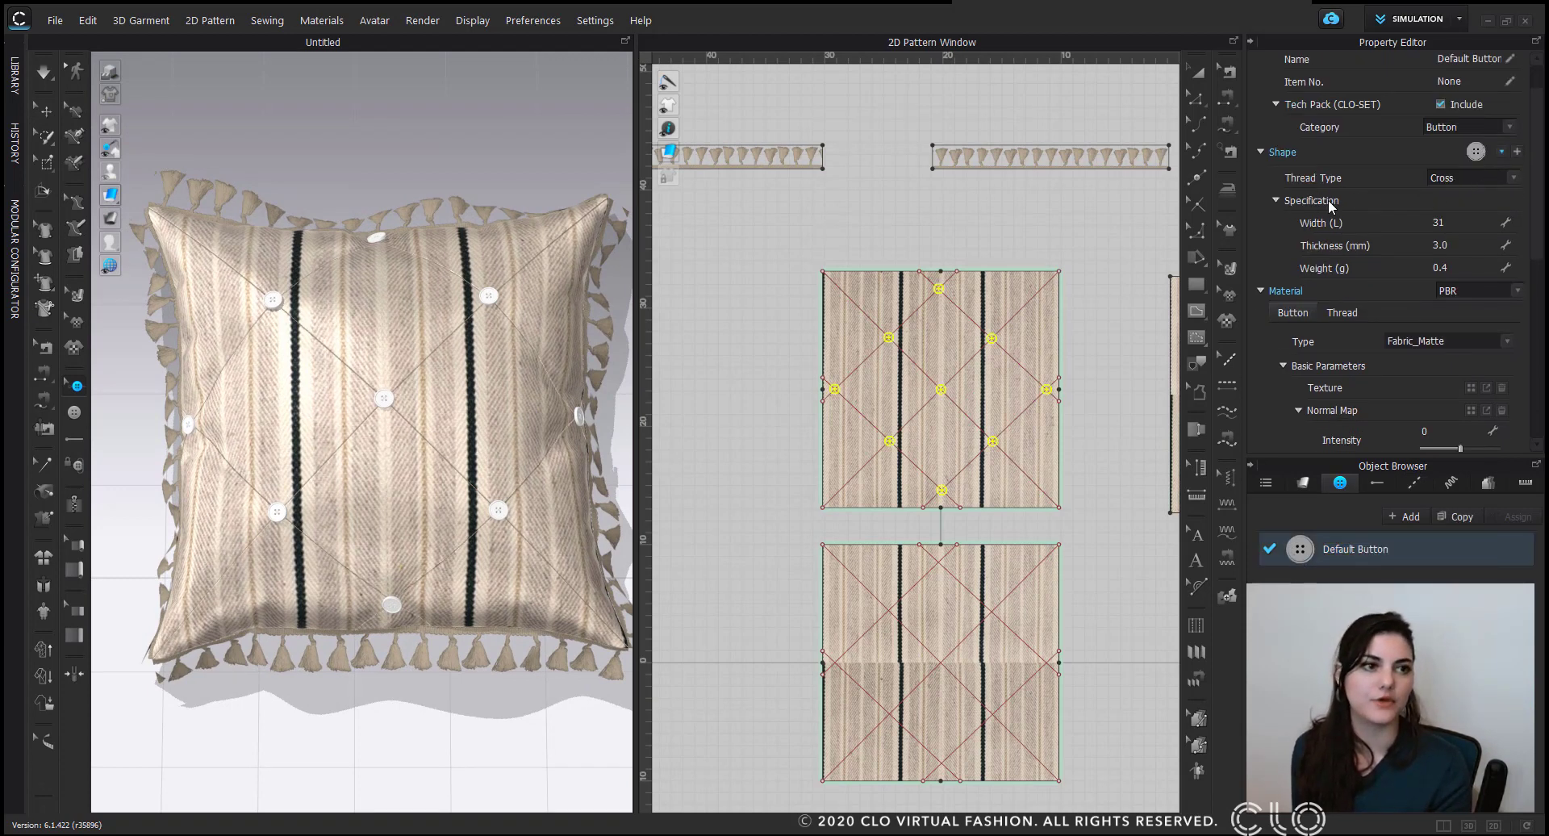
left_click(1475, 152)
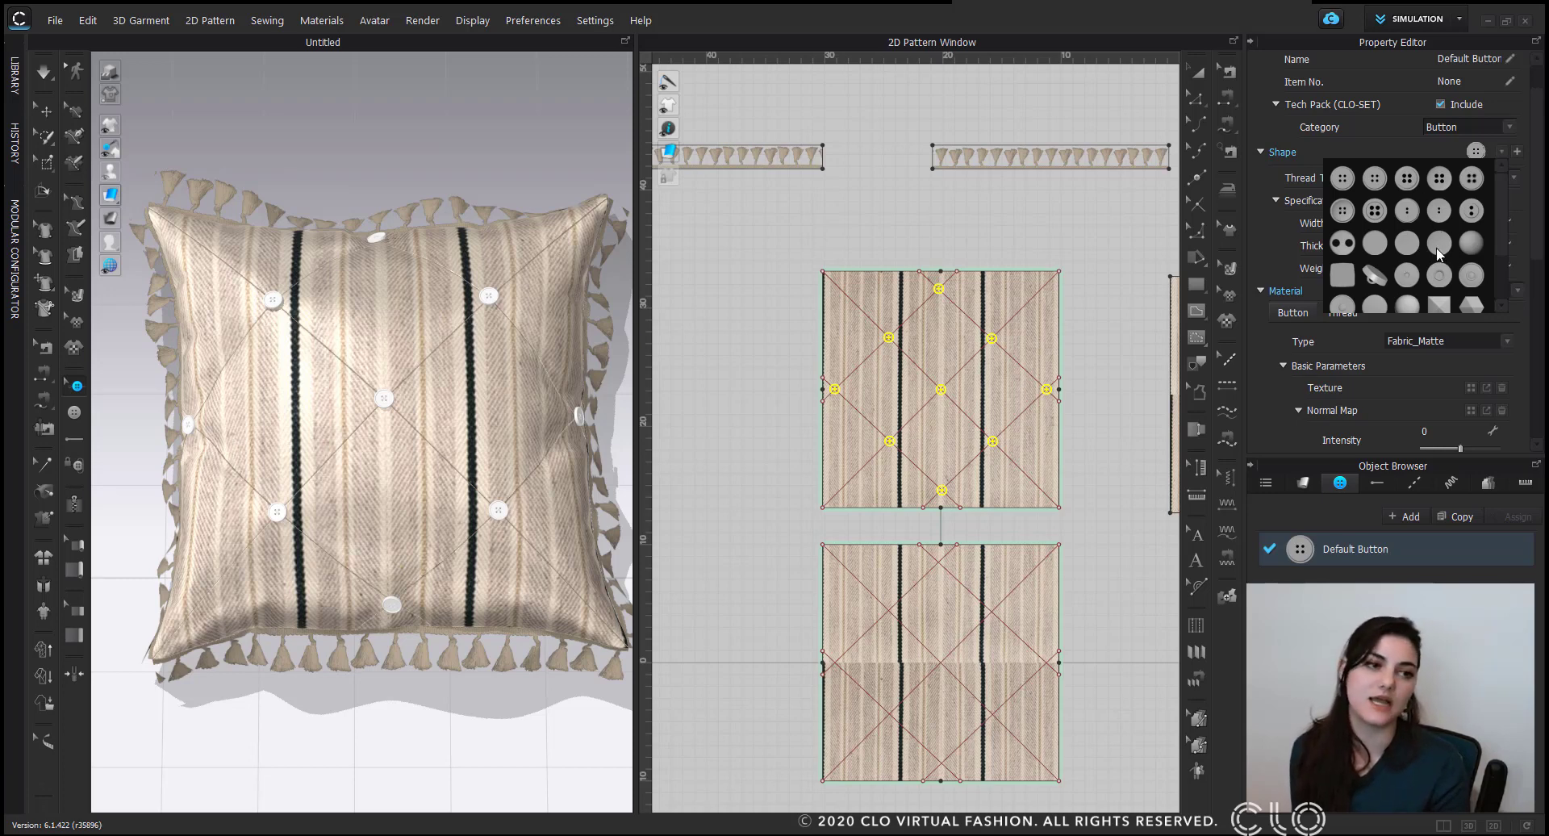
left_click(1438, 245)
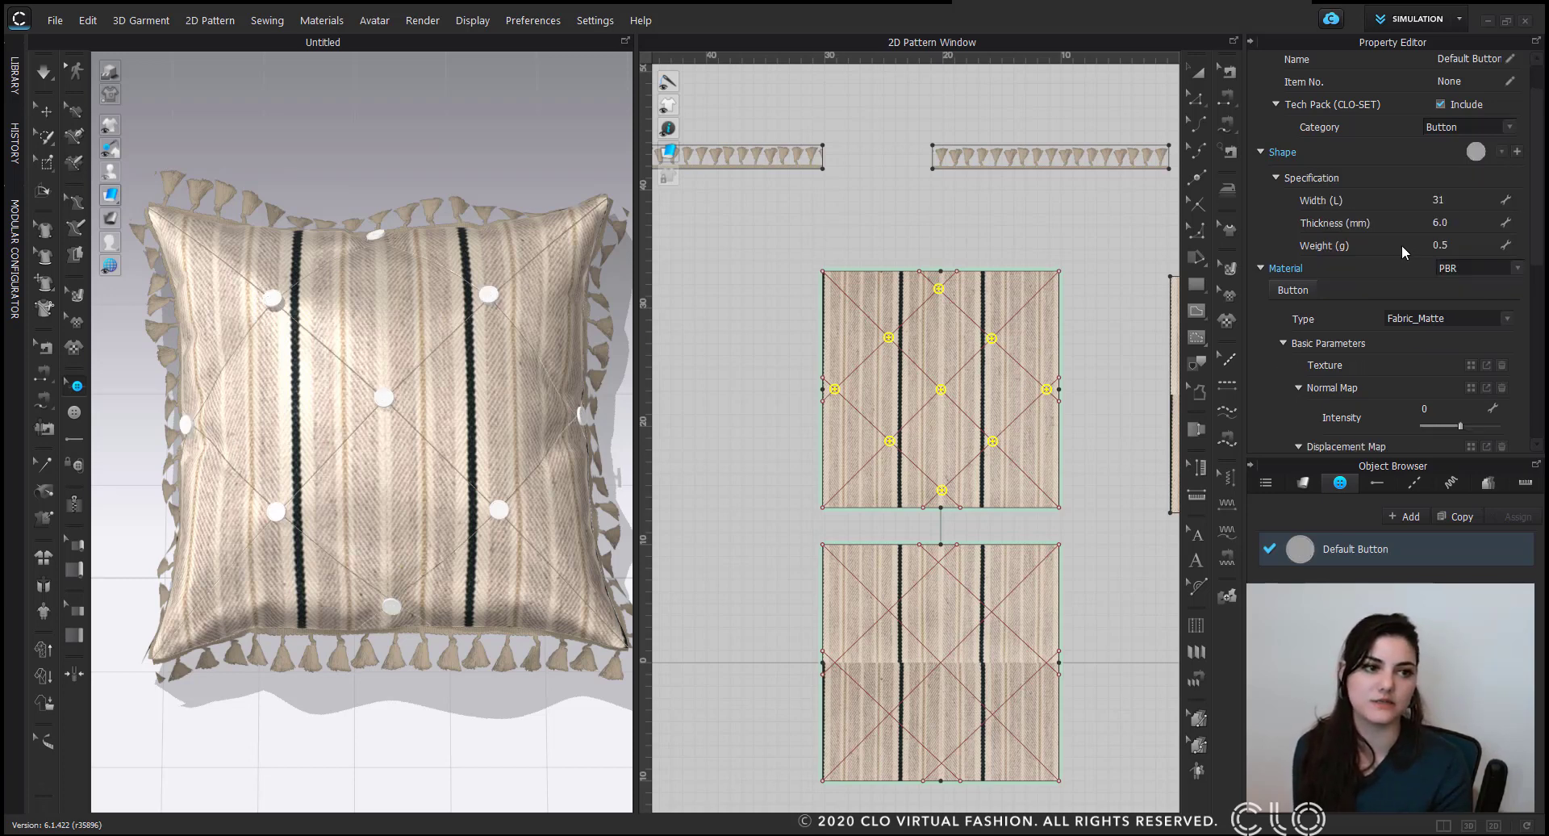
double_click(1433, 203)
type("40")
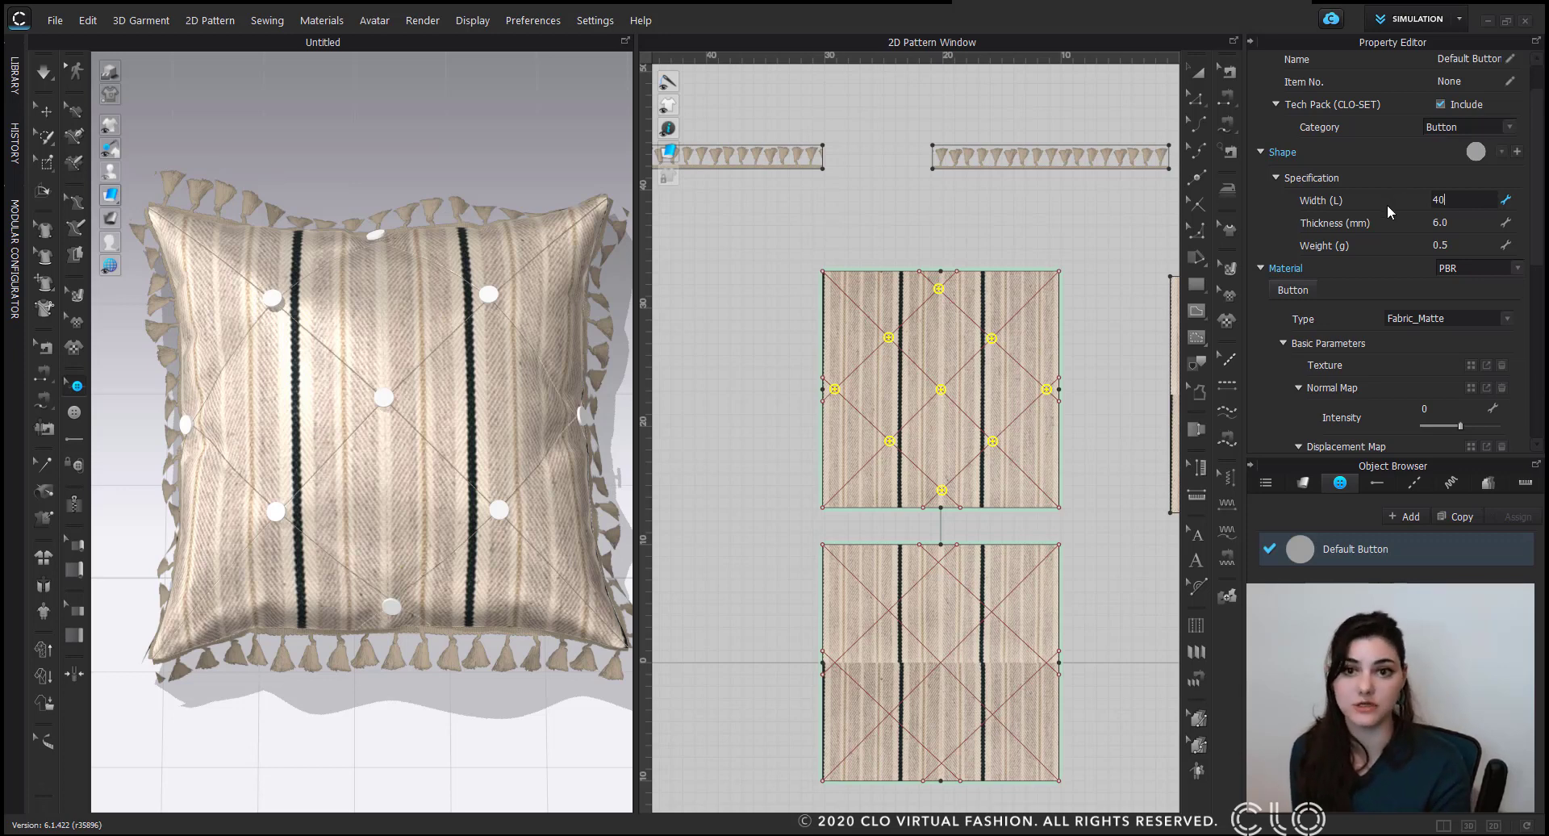
Confirm the default button's width of 40 L and set its material type to Fabric_Shiny.
key("Return")
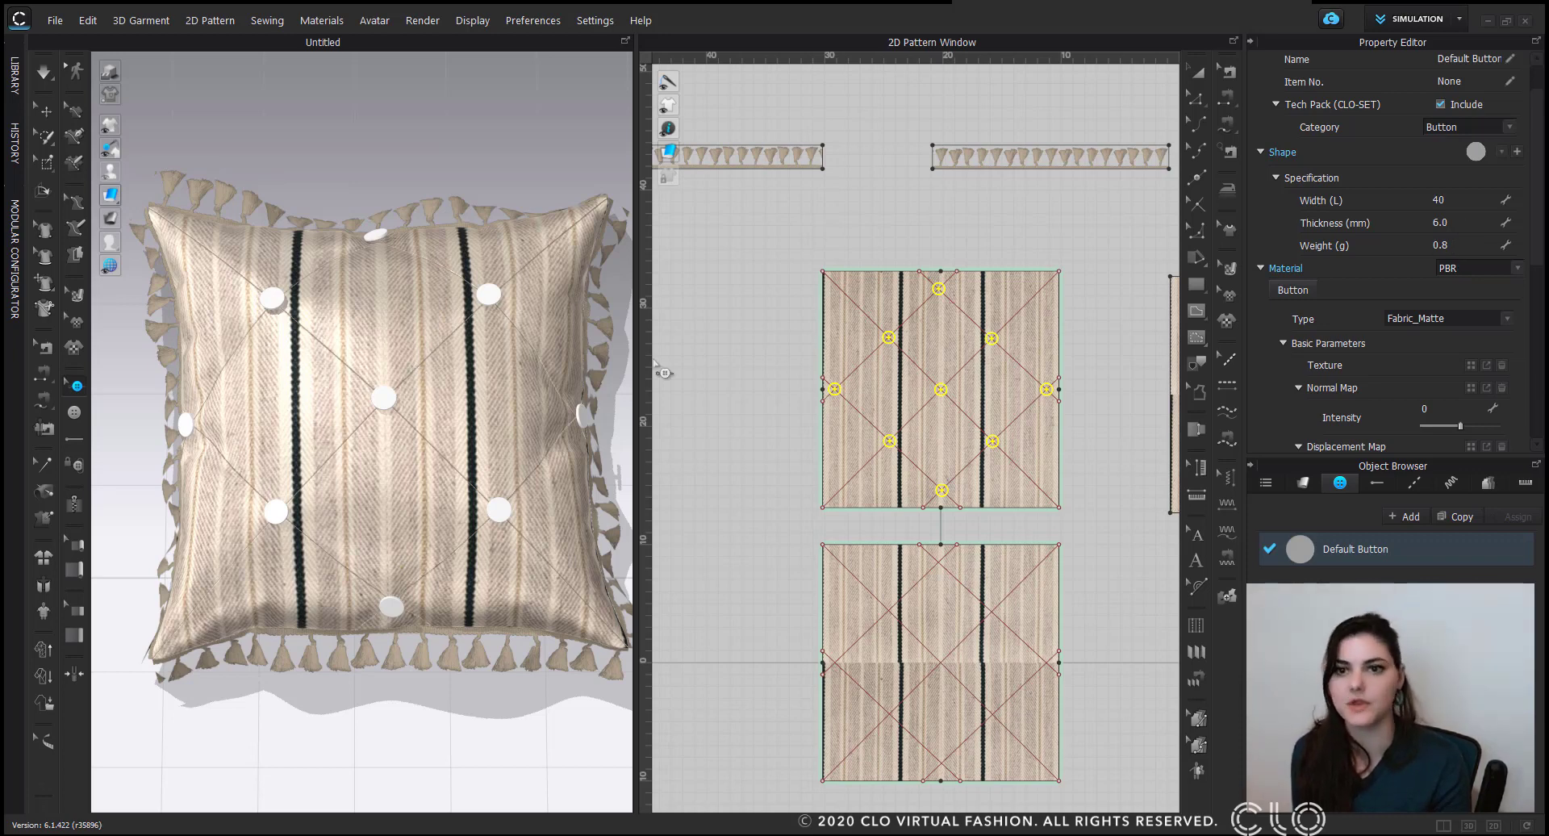
scroll(1382, 320, "down", 1)
left_click(1506, 271)
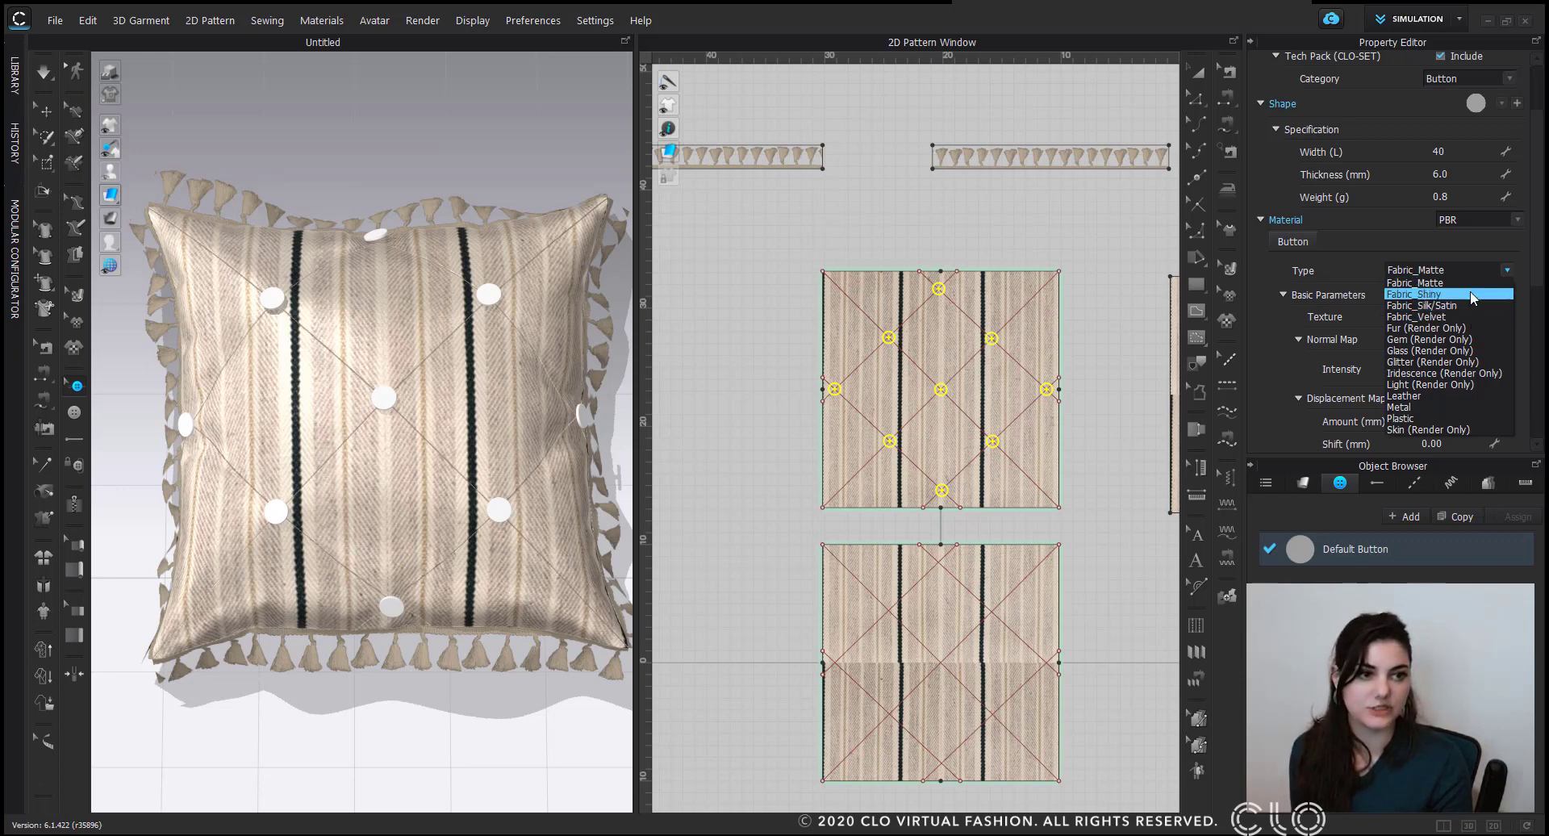
left_click(1471, 294)
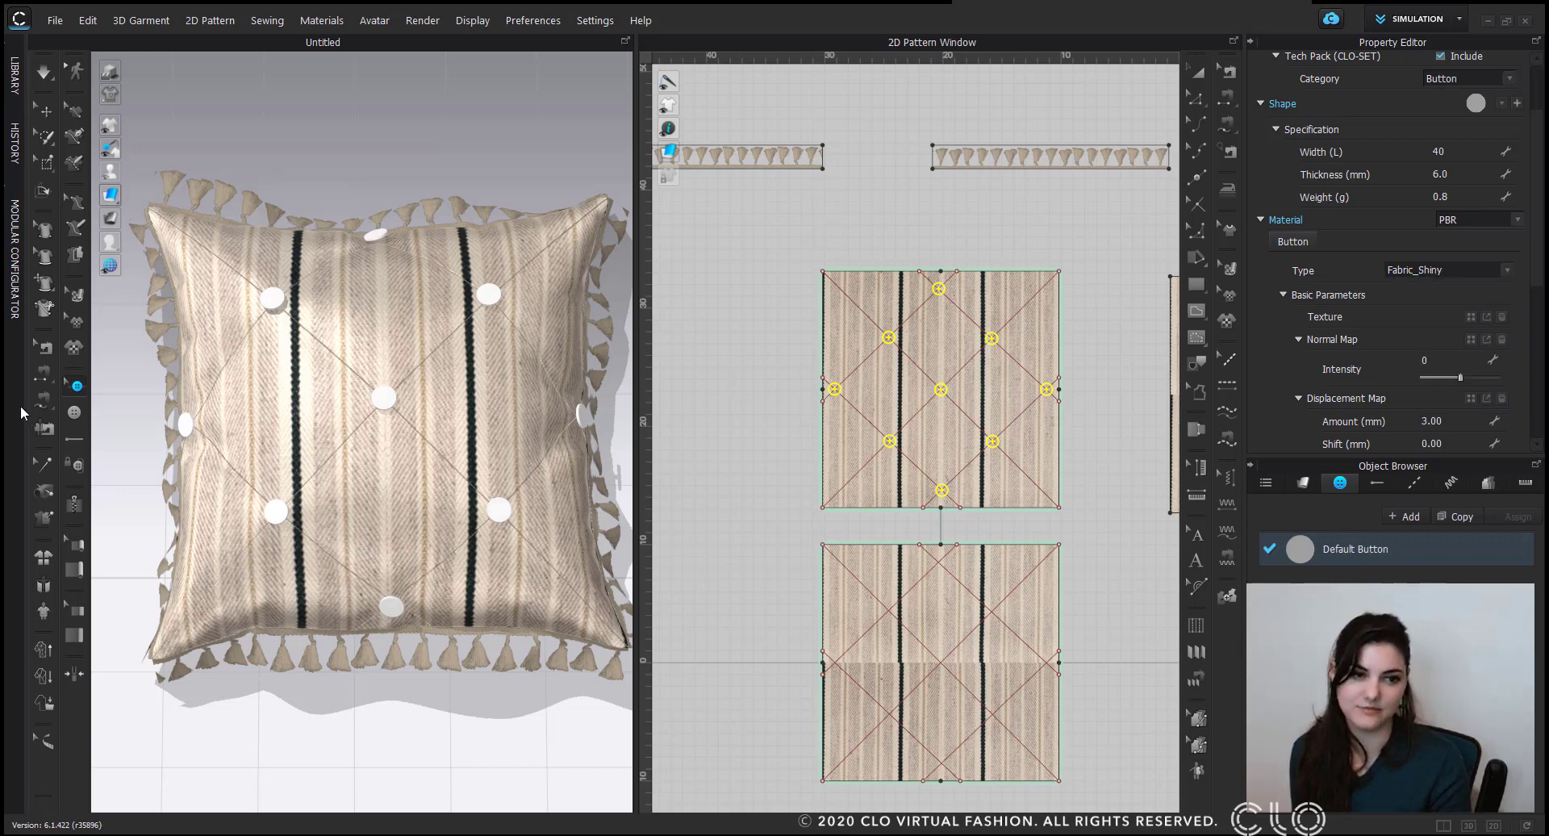
Apply the kitchen wood image from the library's ART folder as the default button's texture.
left_click(14, 68)
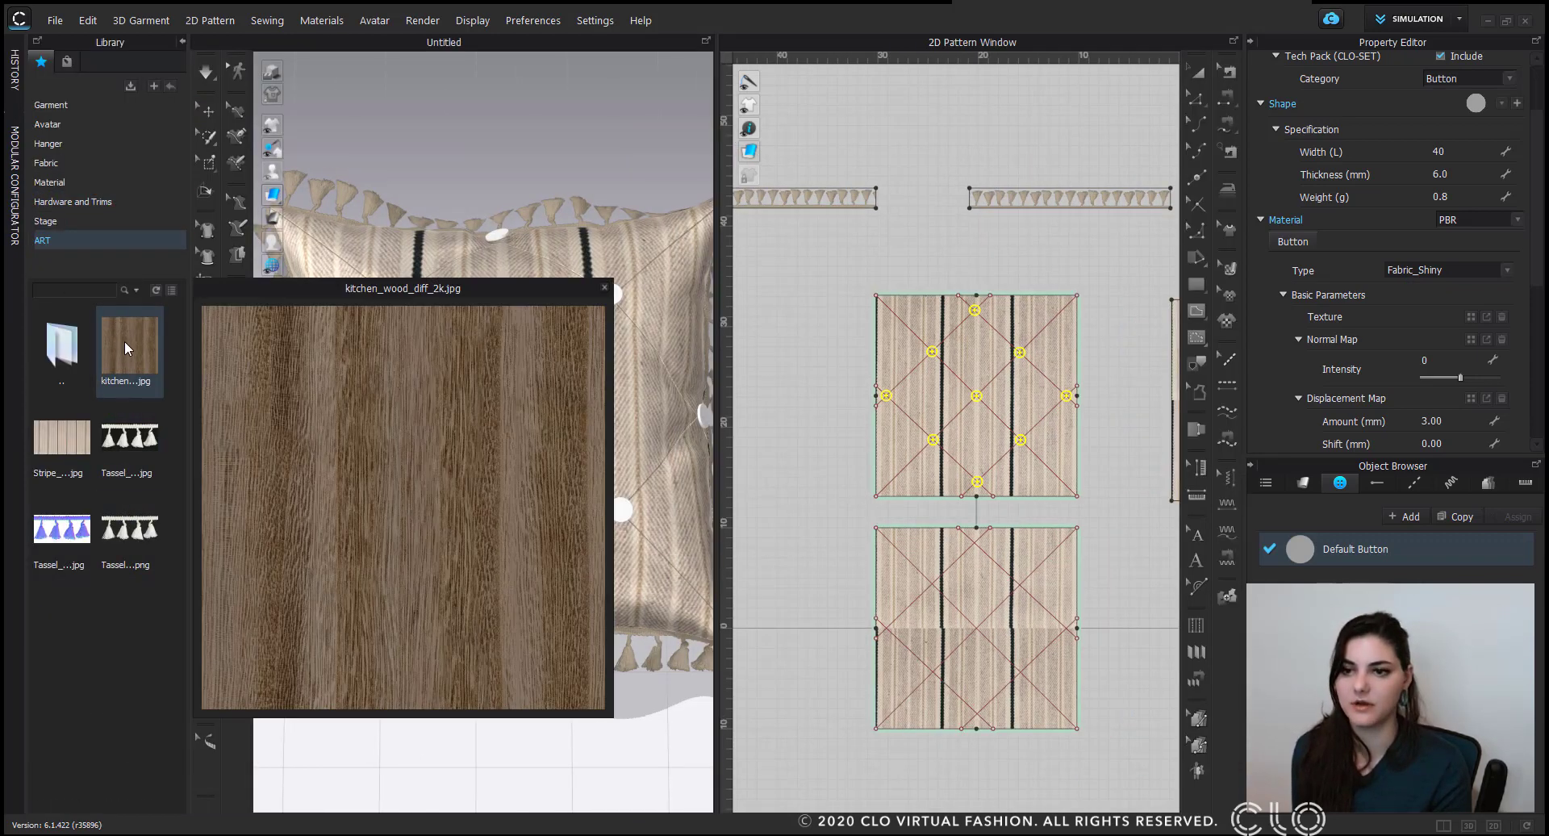
left_click_drag(124, 341, 1301, 391)
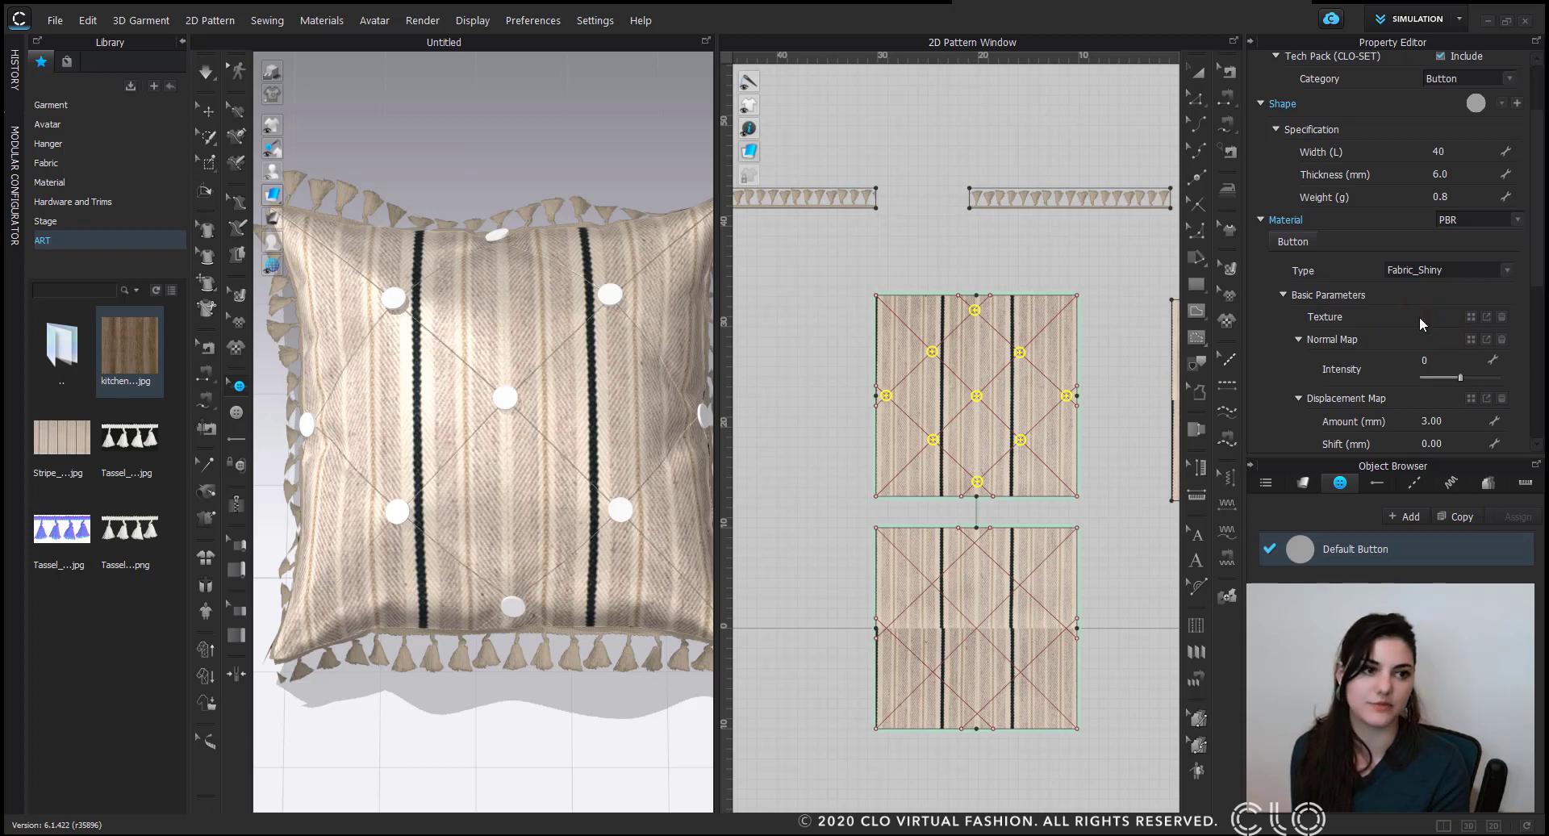
left_click_drag(1423, 323, 1425, 317)
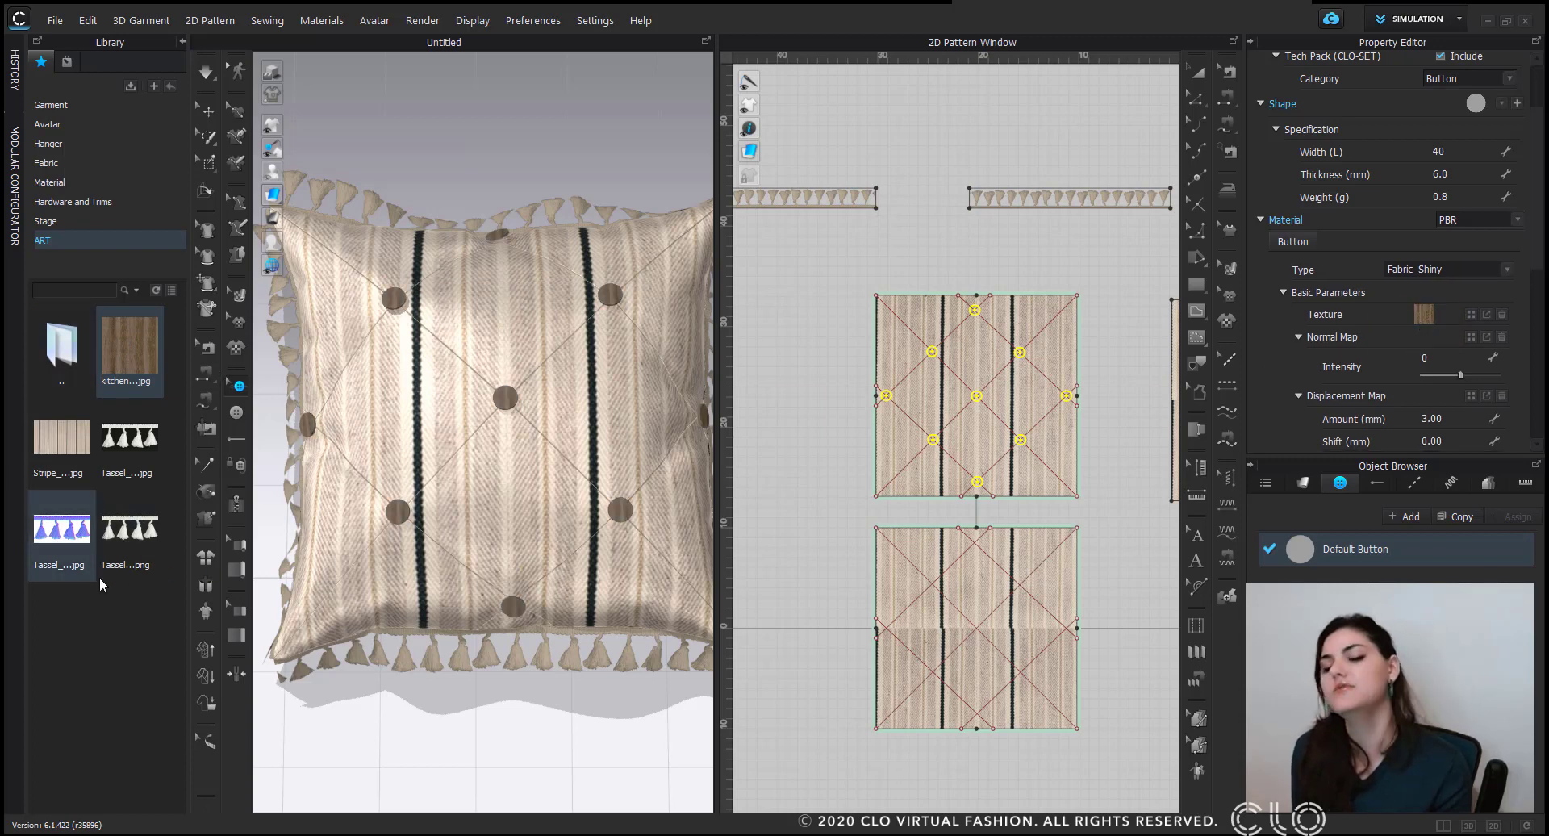
left_click(183, 42)
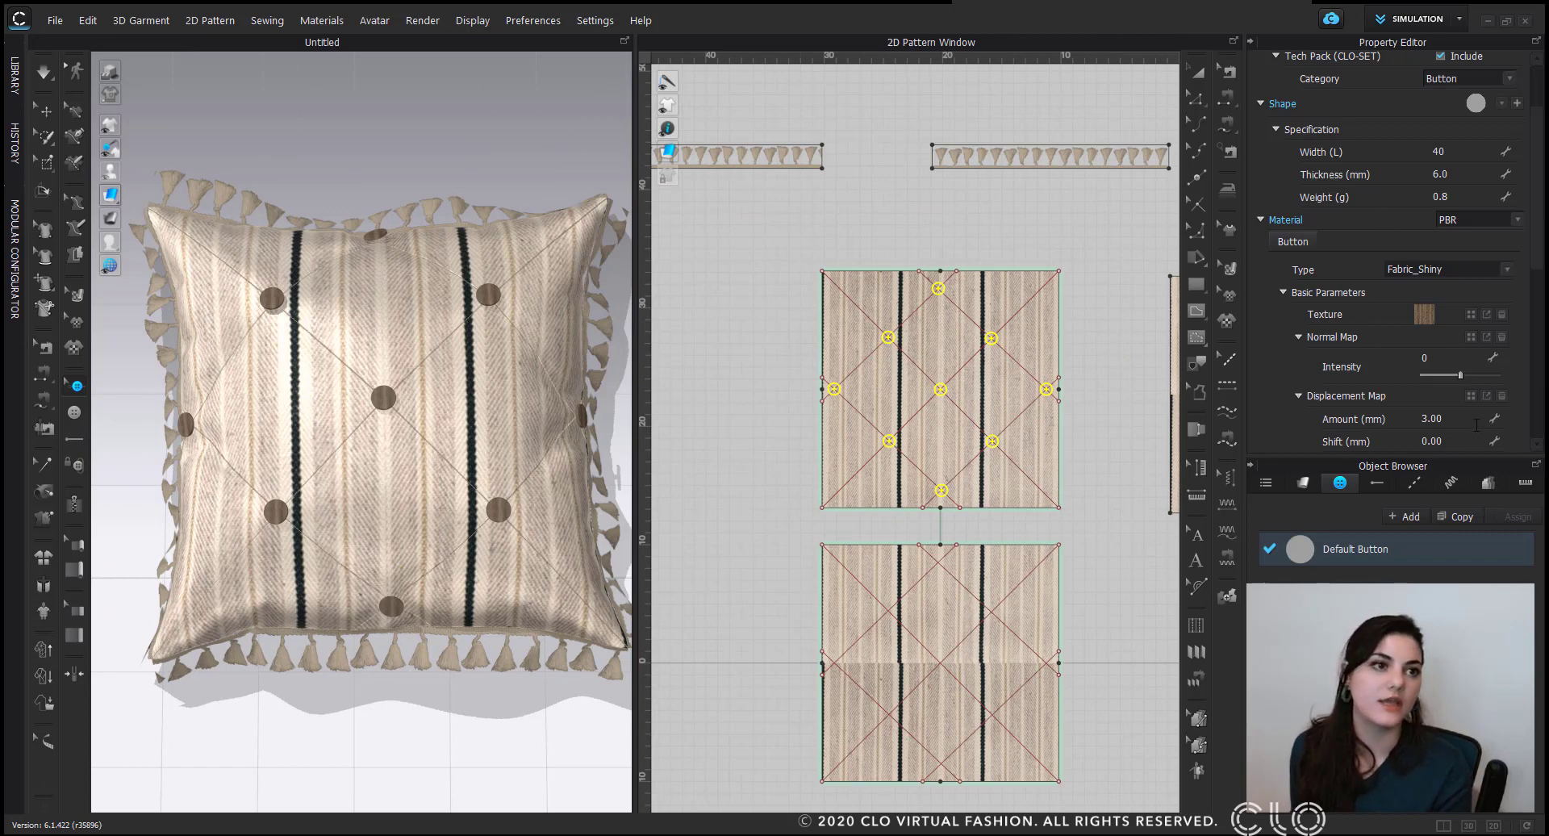
left_click(1471, 316)
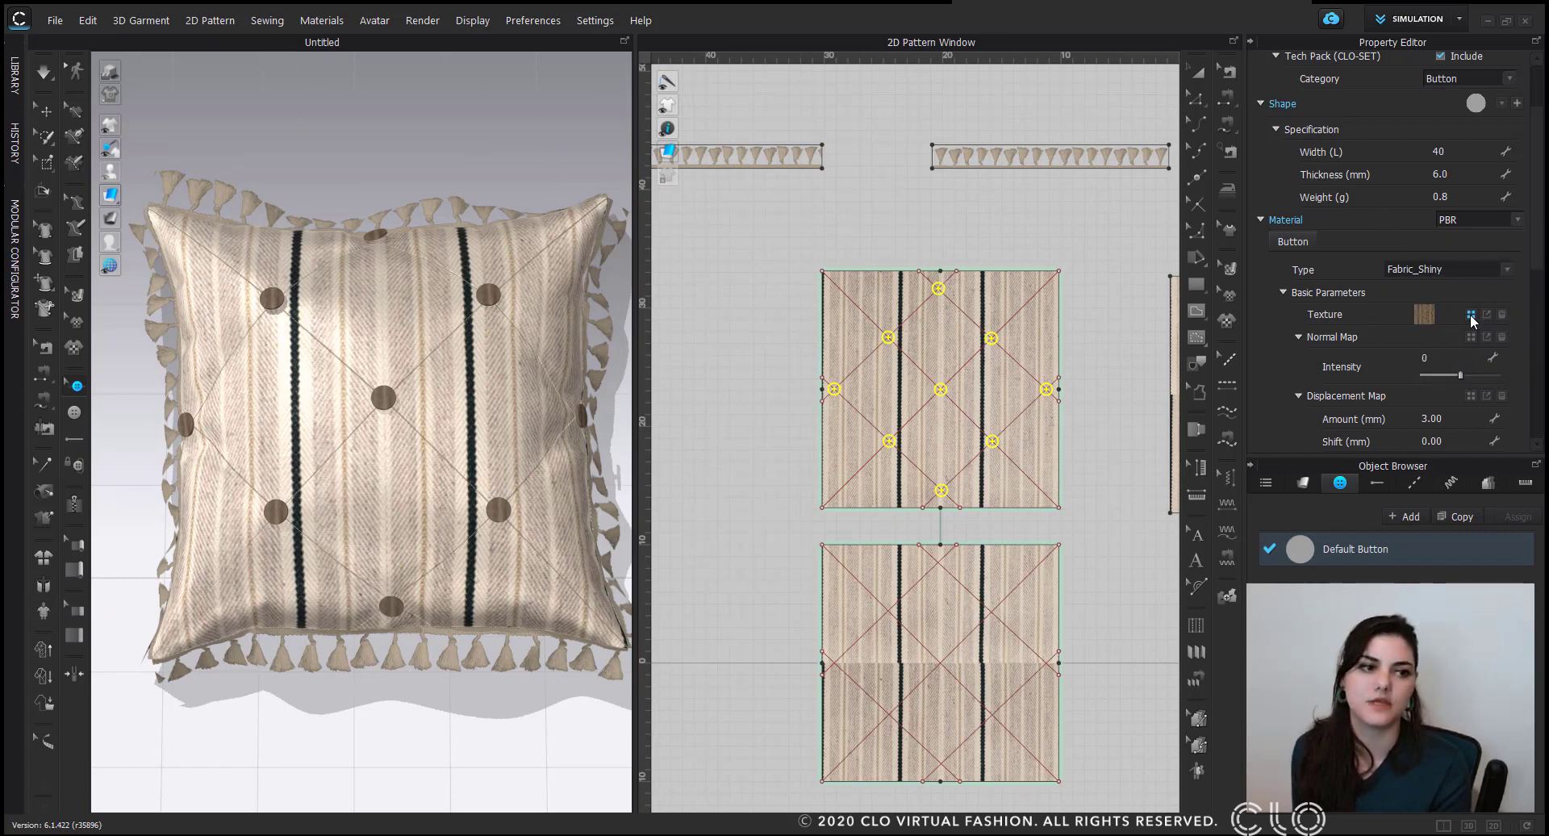
left_click(1302, 482)
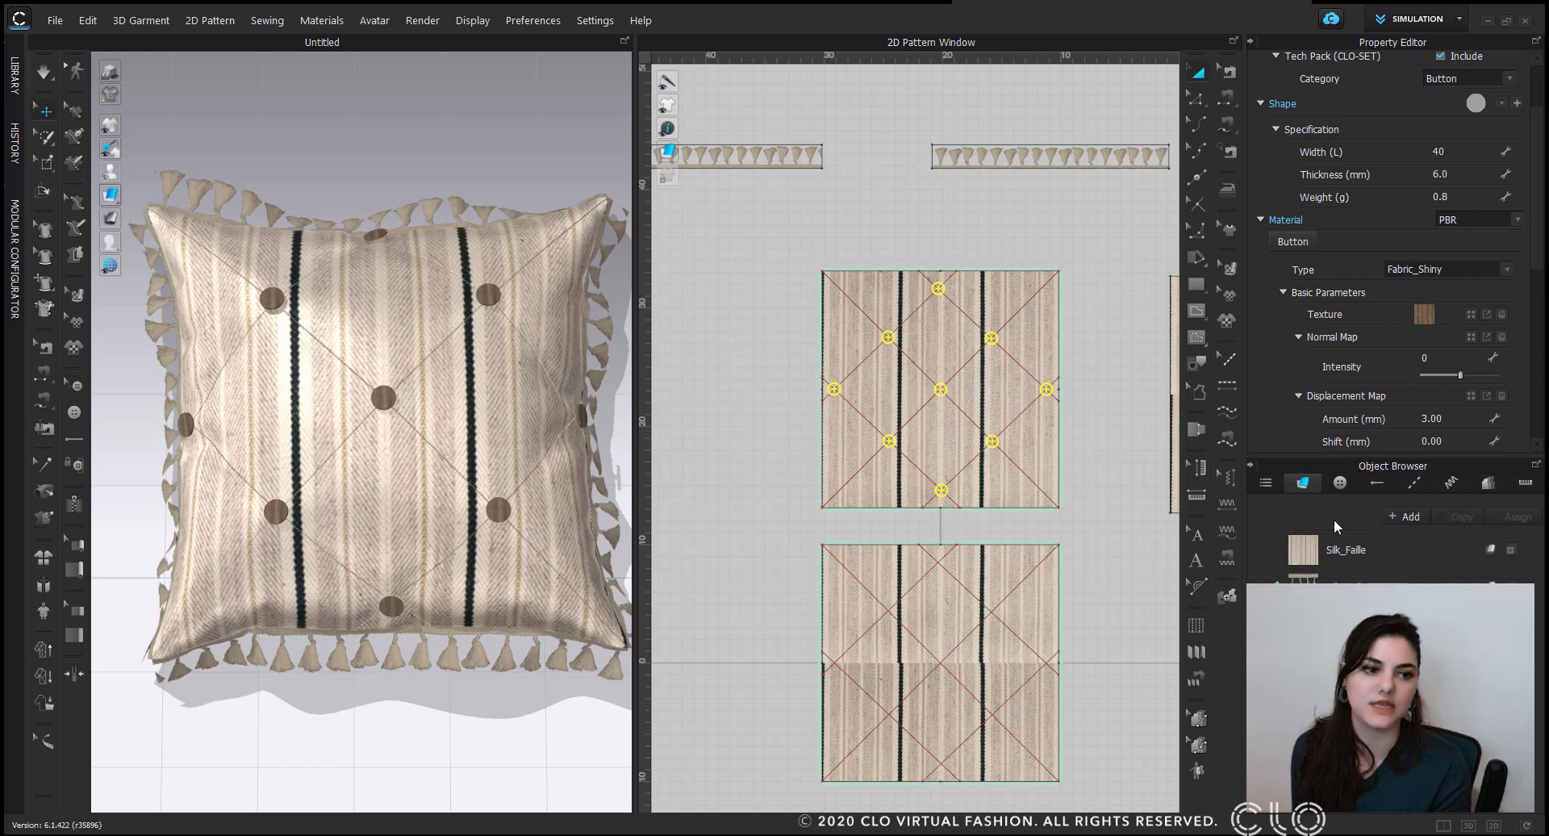
left_click(1471, 315)
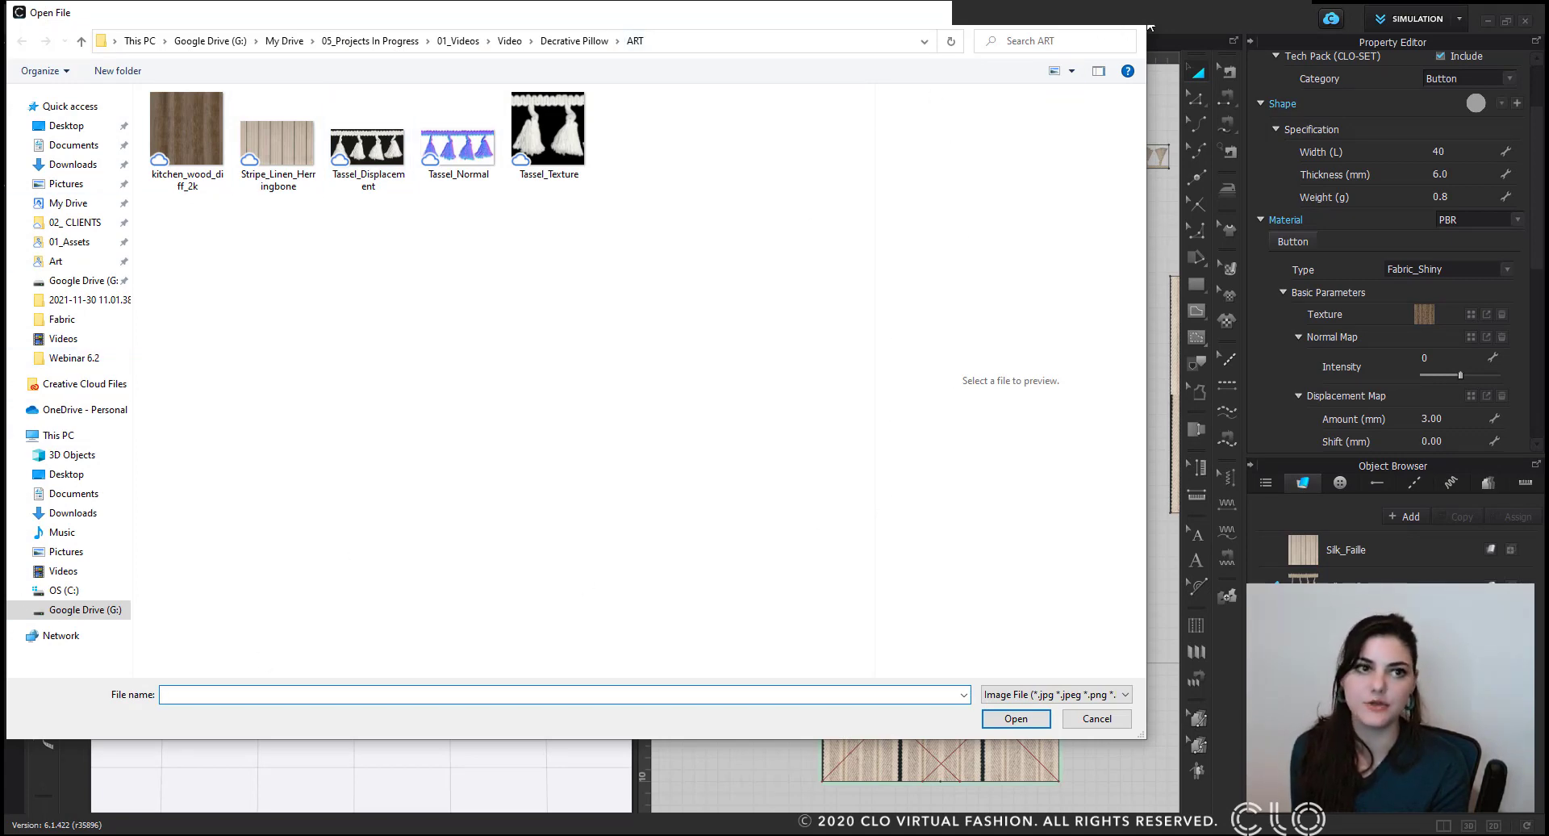
left_click(1132, 13)
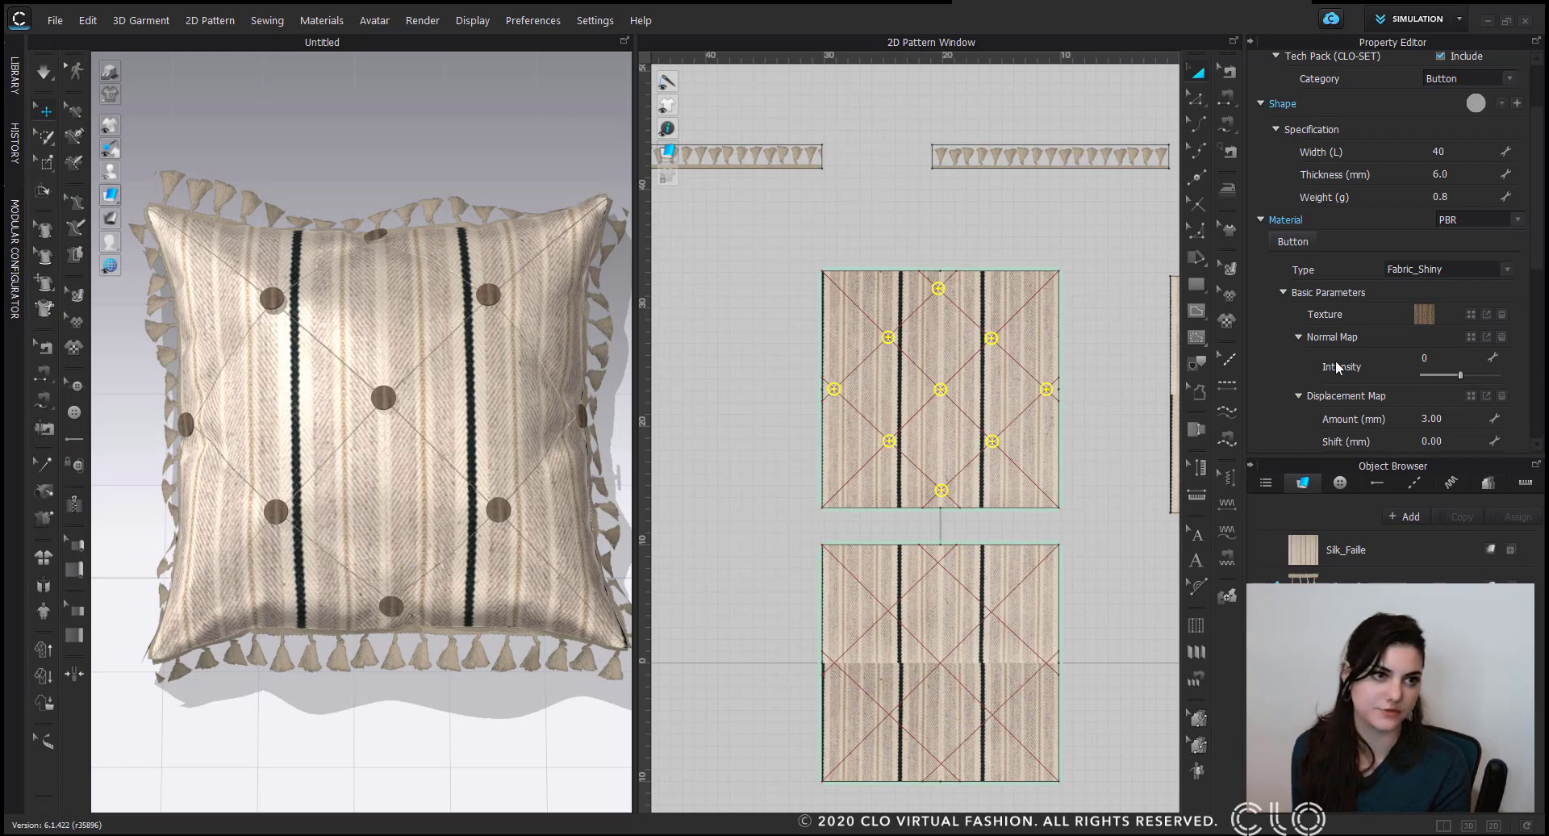
left_click(1339, 483)
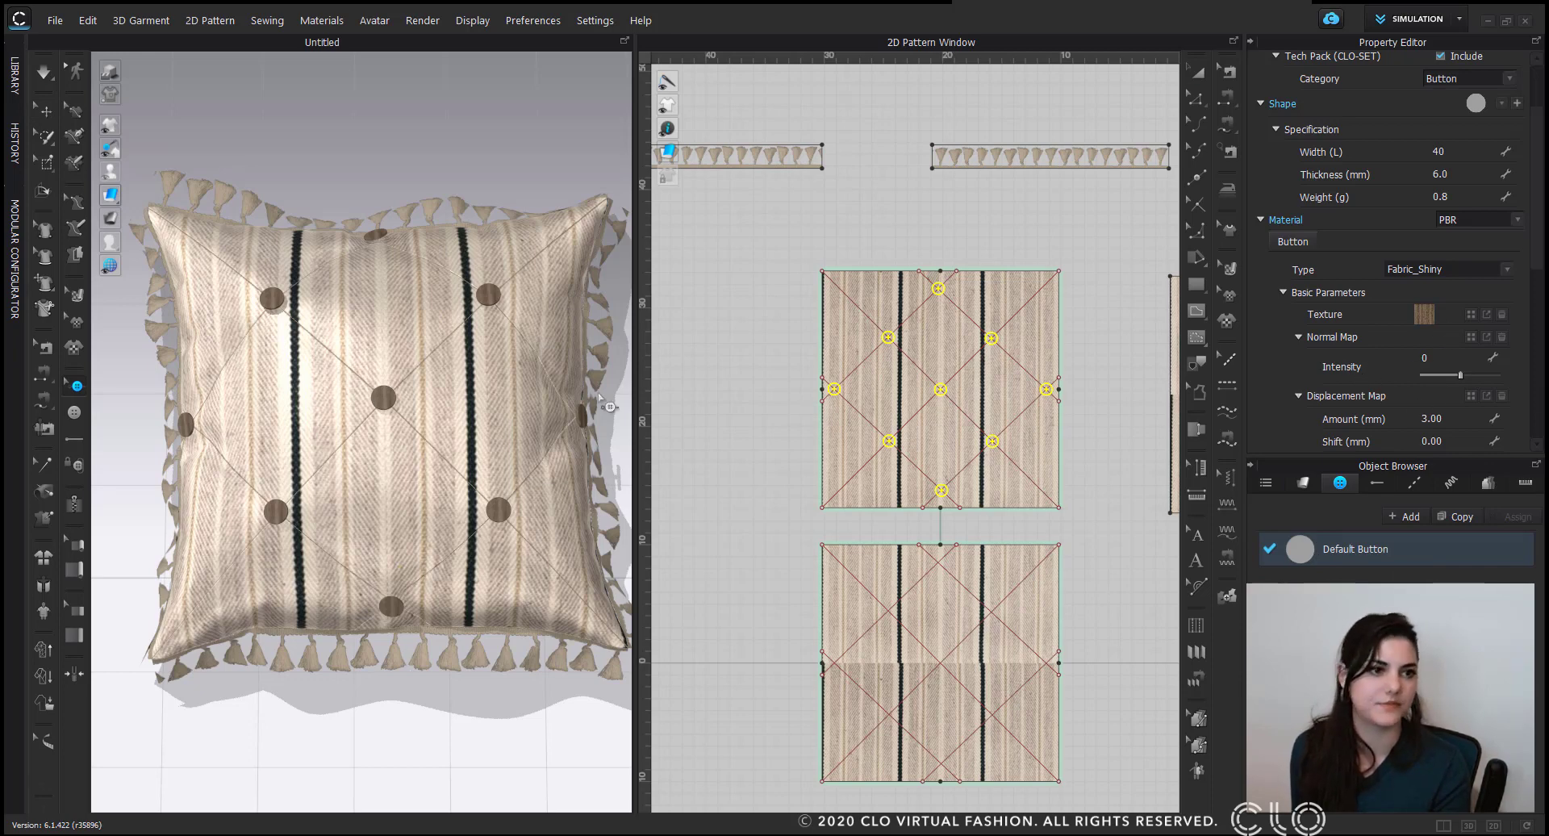
Set the default button's material type to Fabric_Silk/Satin and check the buttons on the pillow from several angles.
scroll(375, 355, "up", 2)
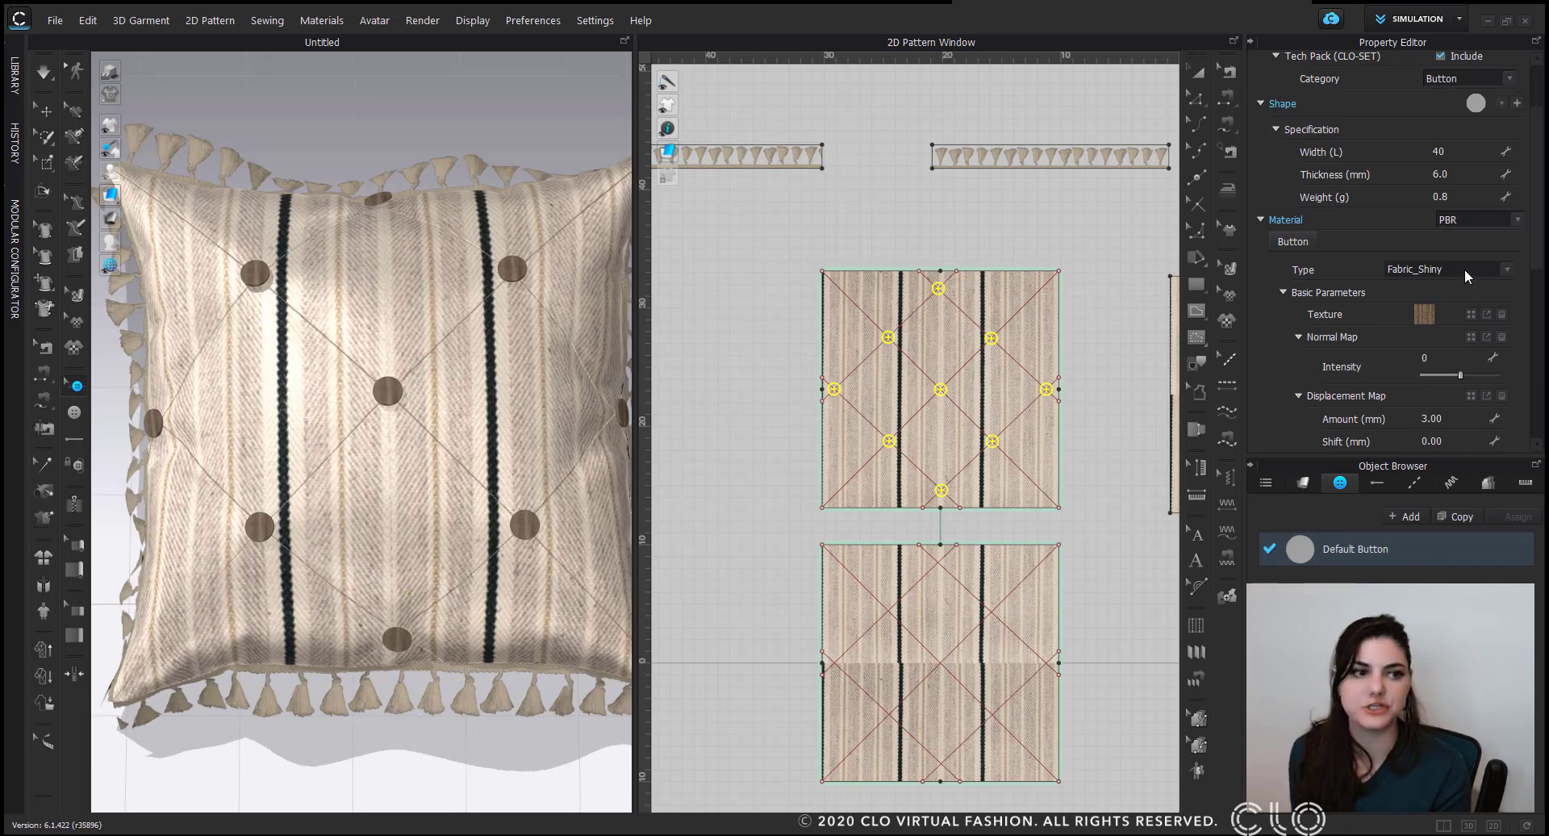
left_click(1466, 275)
left_click(1464, 313)
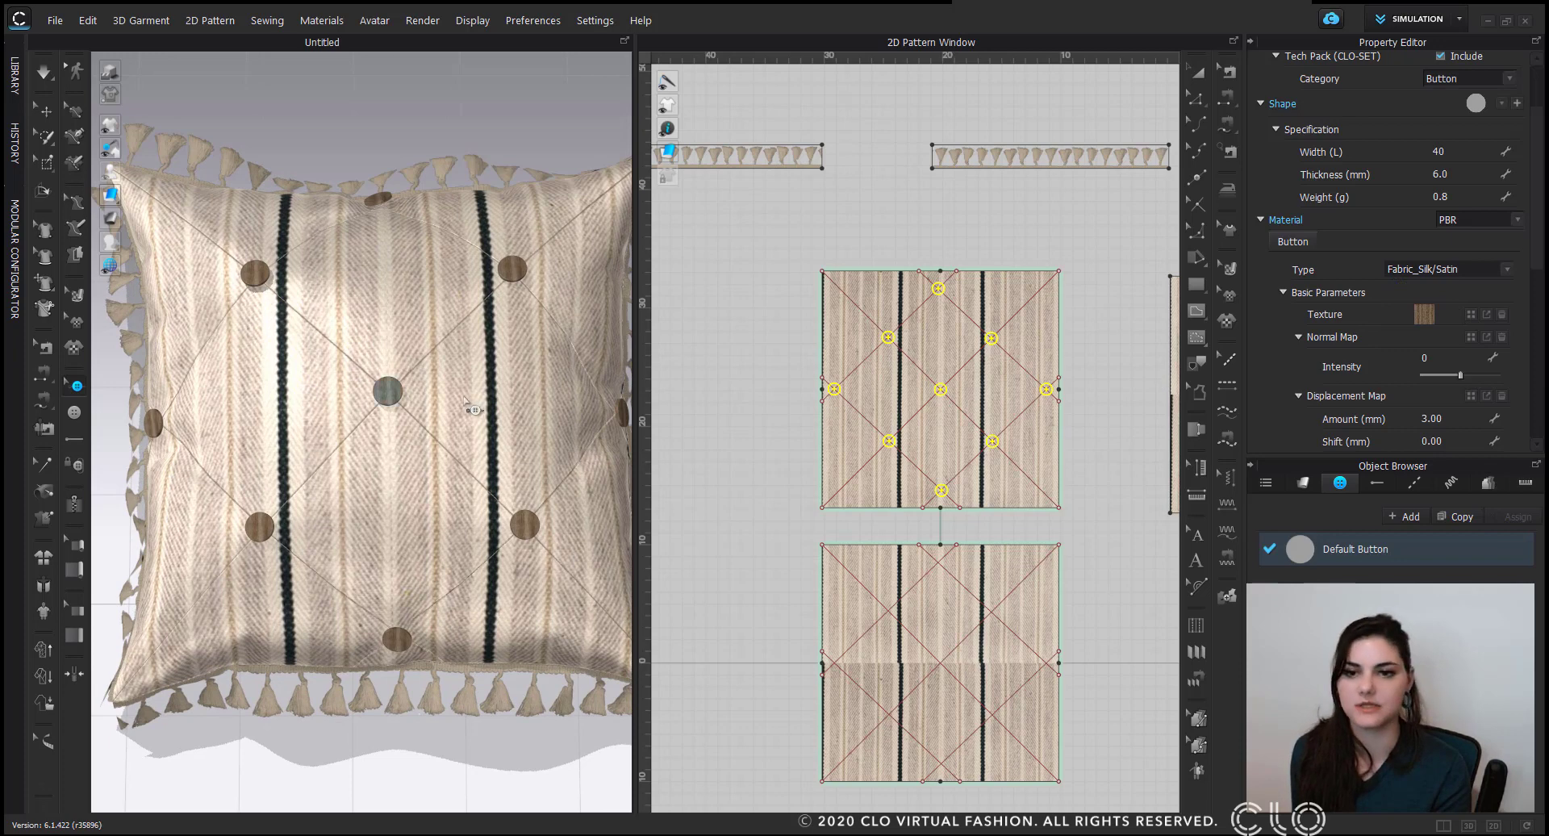
scroll(464, 400, "down", 3)
right_click_drag(501, 421, 493, 379)
left_click(500, 138)
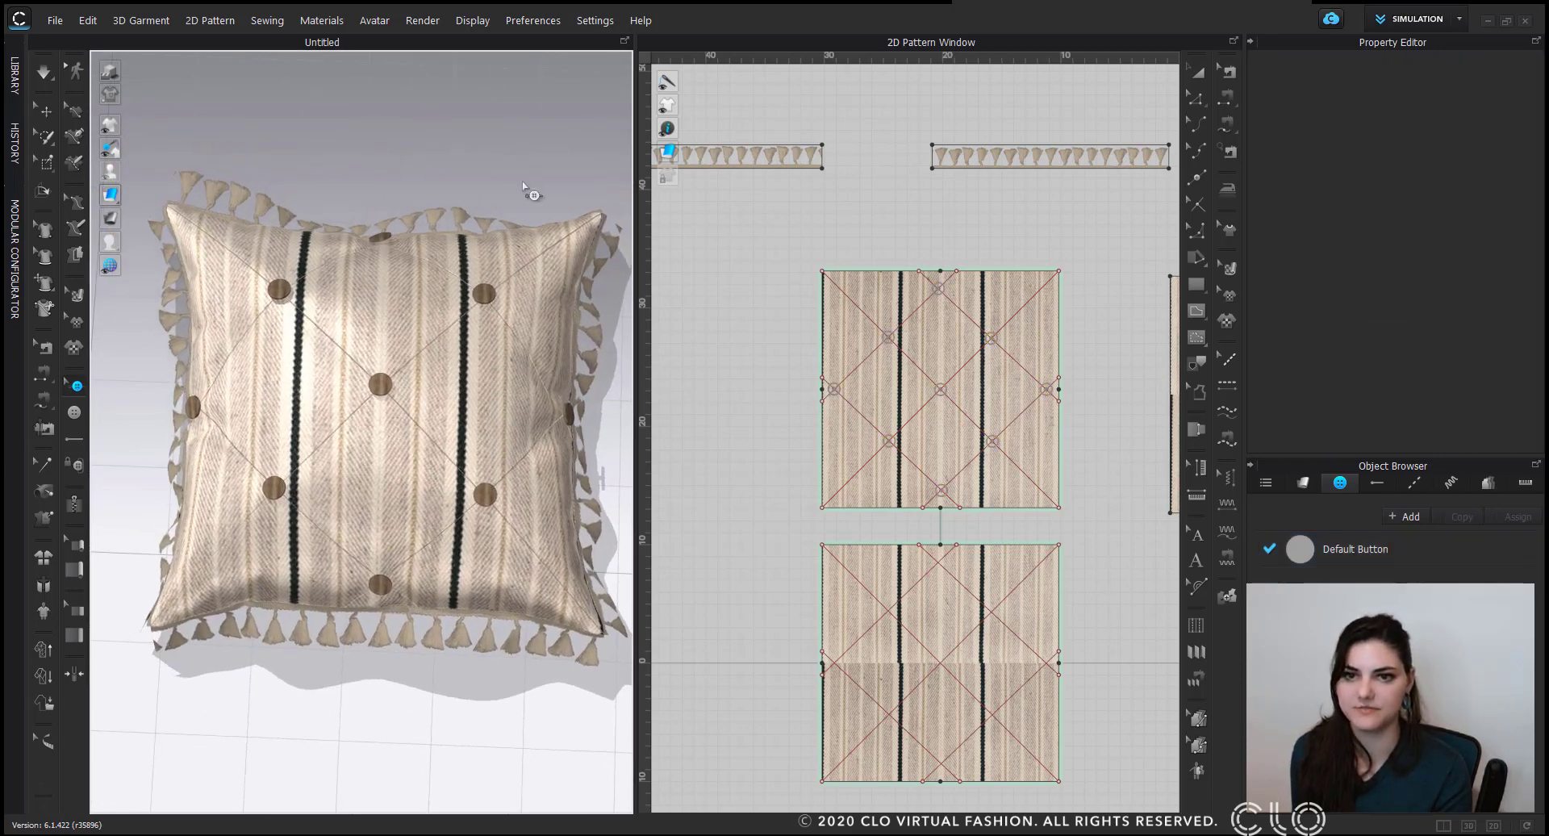
scroll(482, 288, "down", 2)
right_click_drag(481, 288, 476, 304)
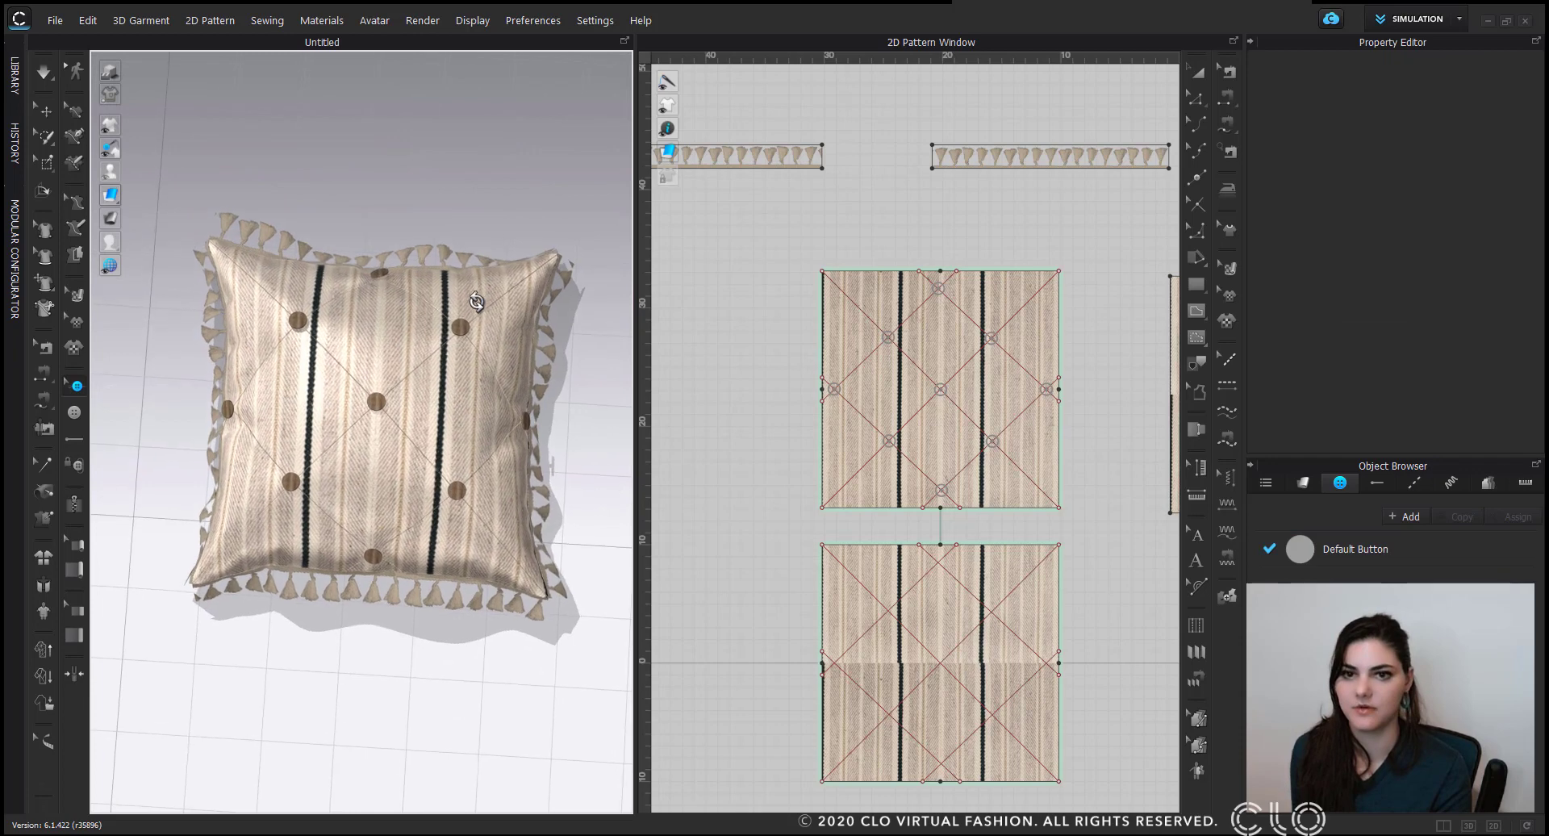
Apply the Hi-Res garment properties with a 5.0 mm particle distance and simulate the pillow.
left_click(1191, 76)
scroll(909, 300, "down", 4)
middle_click_drag(951, 297, 868, 281)
right_click_drag(420, 387, 489, 389)
key("space")
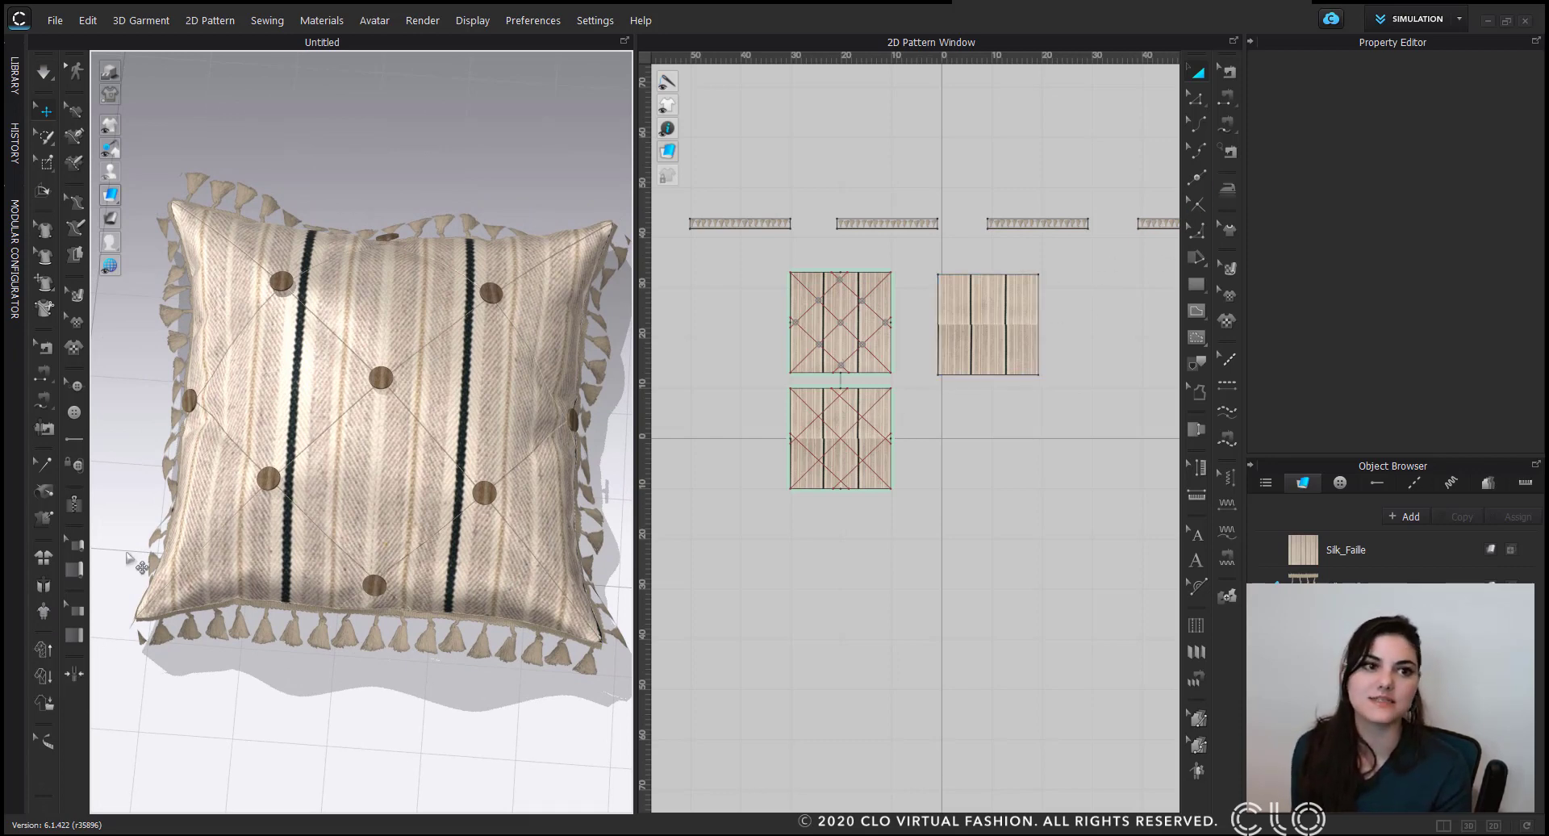
left_click(40, 653)
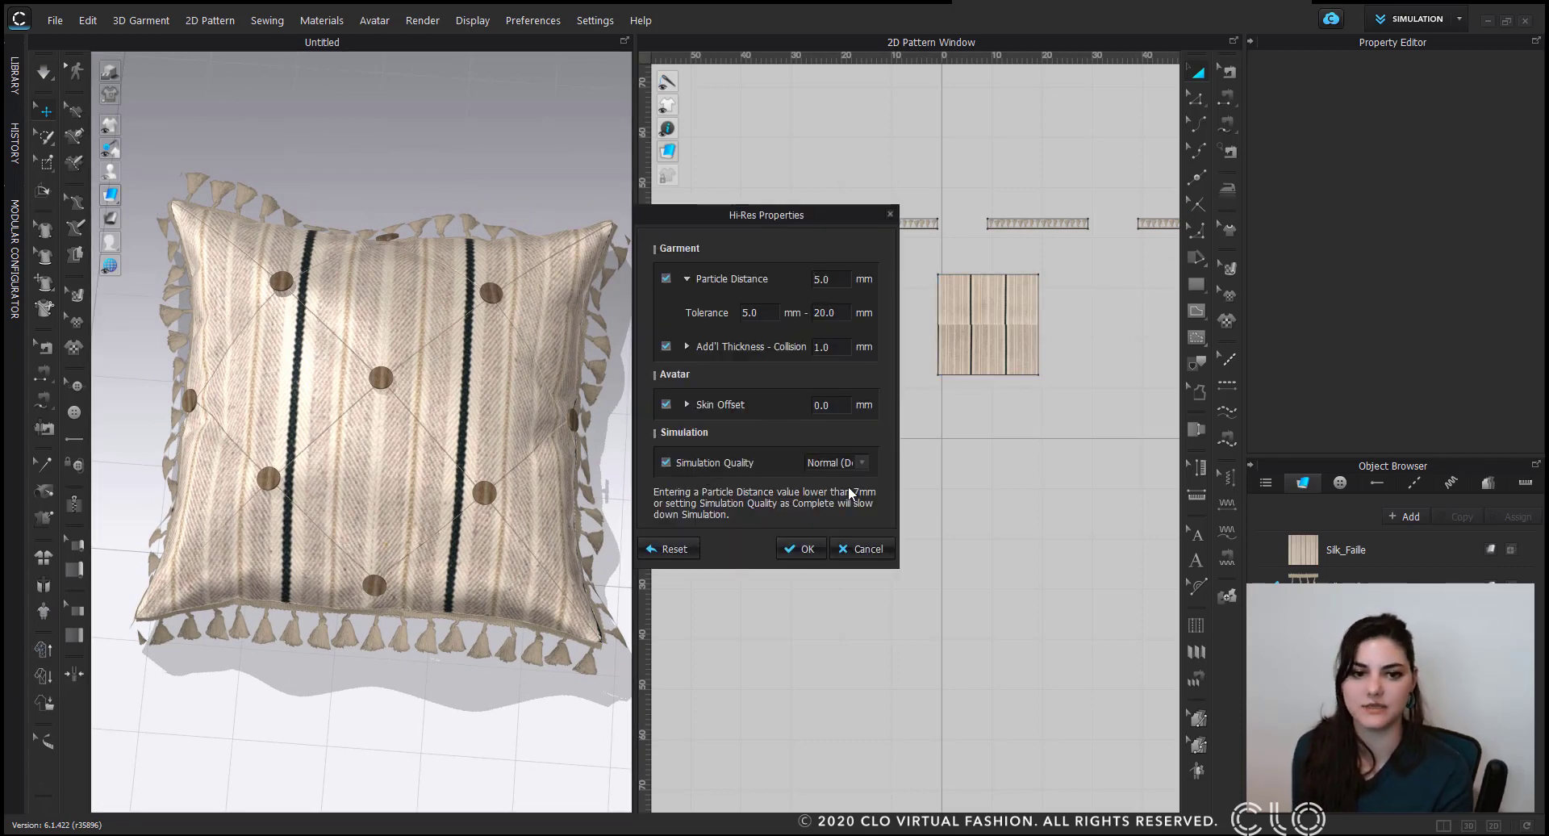
left_click(801, 549)
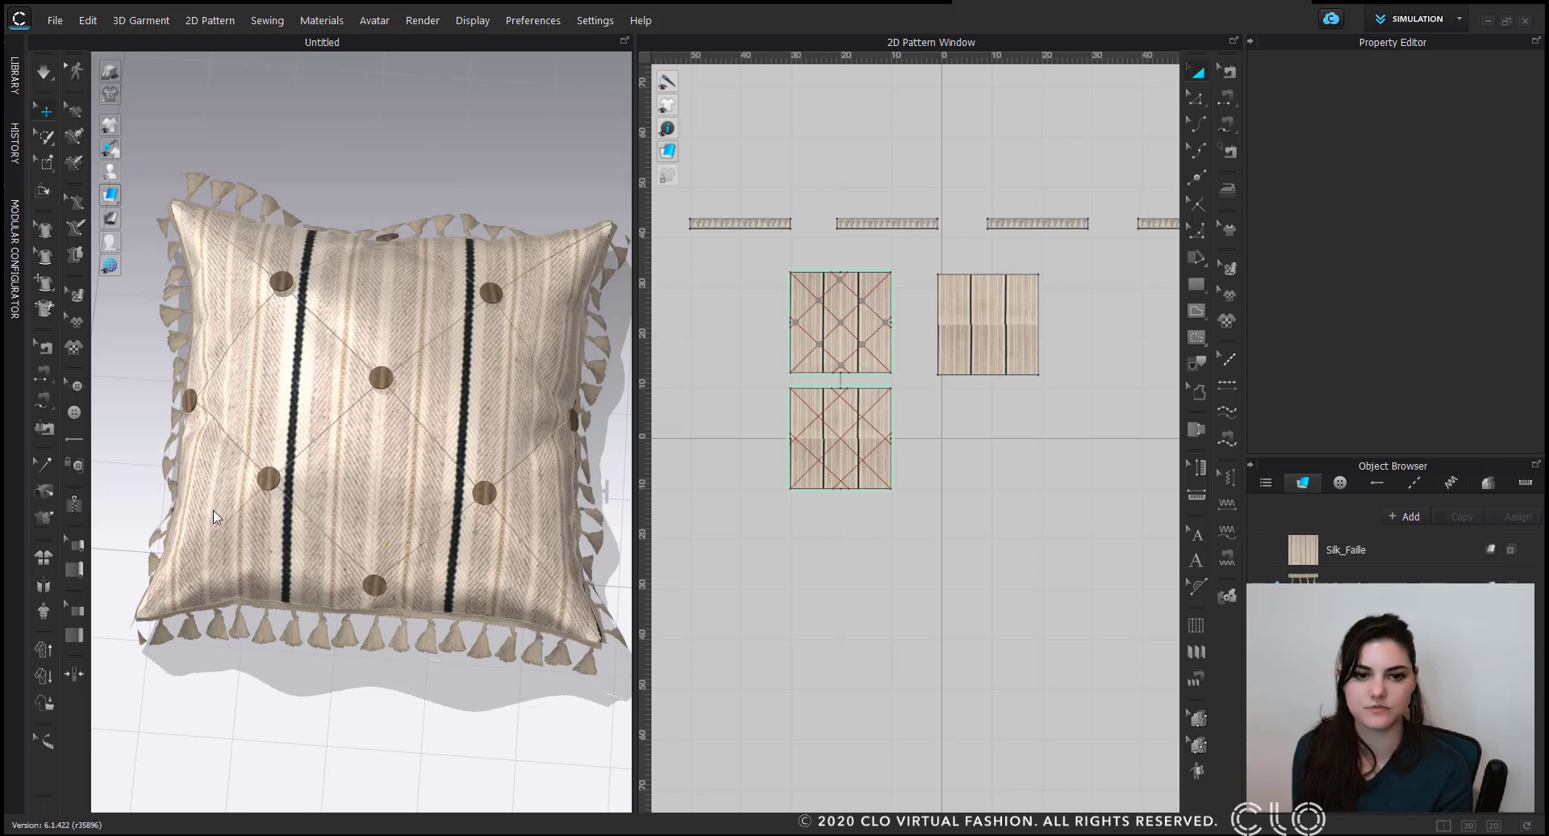
left_click(44, 655)
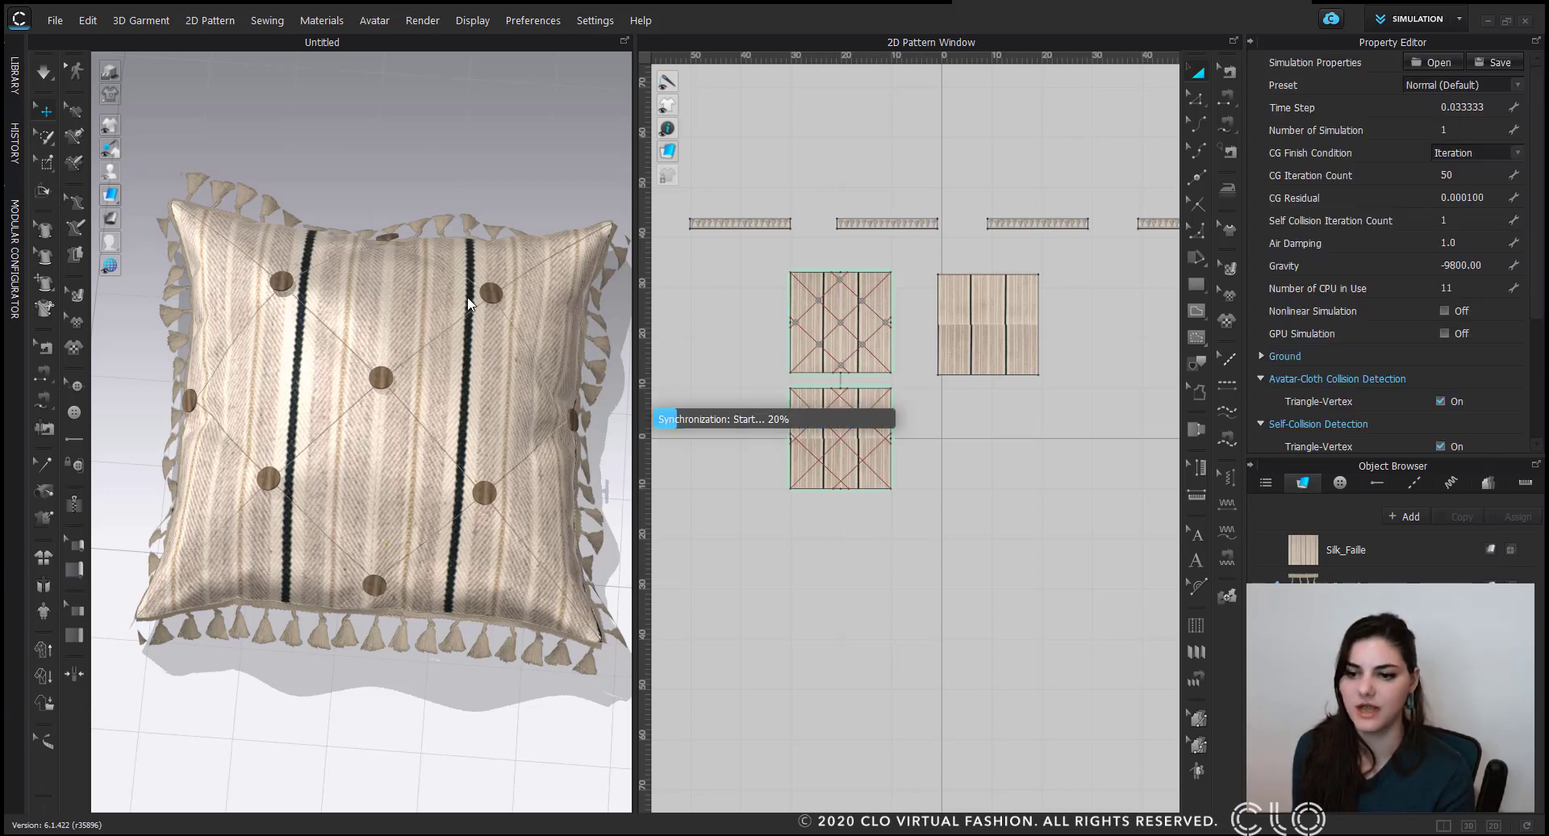
left_click(519, 147)
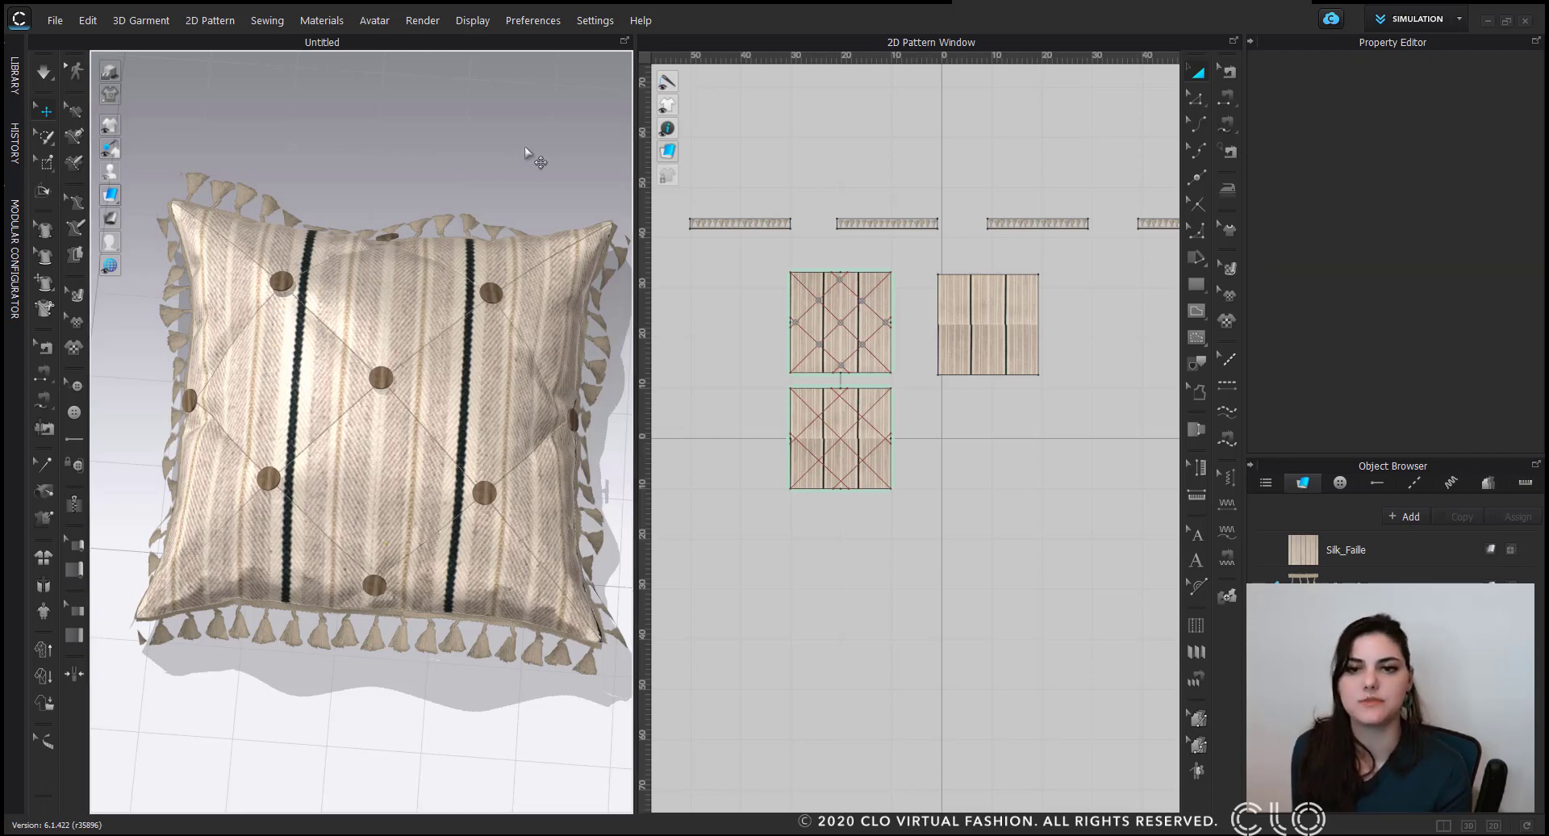
key("q")
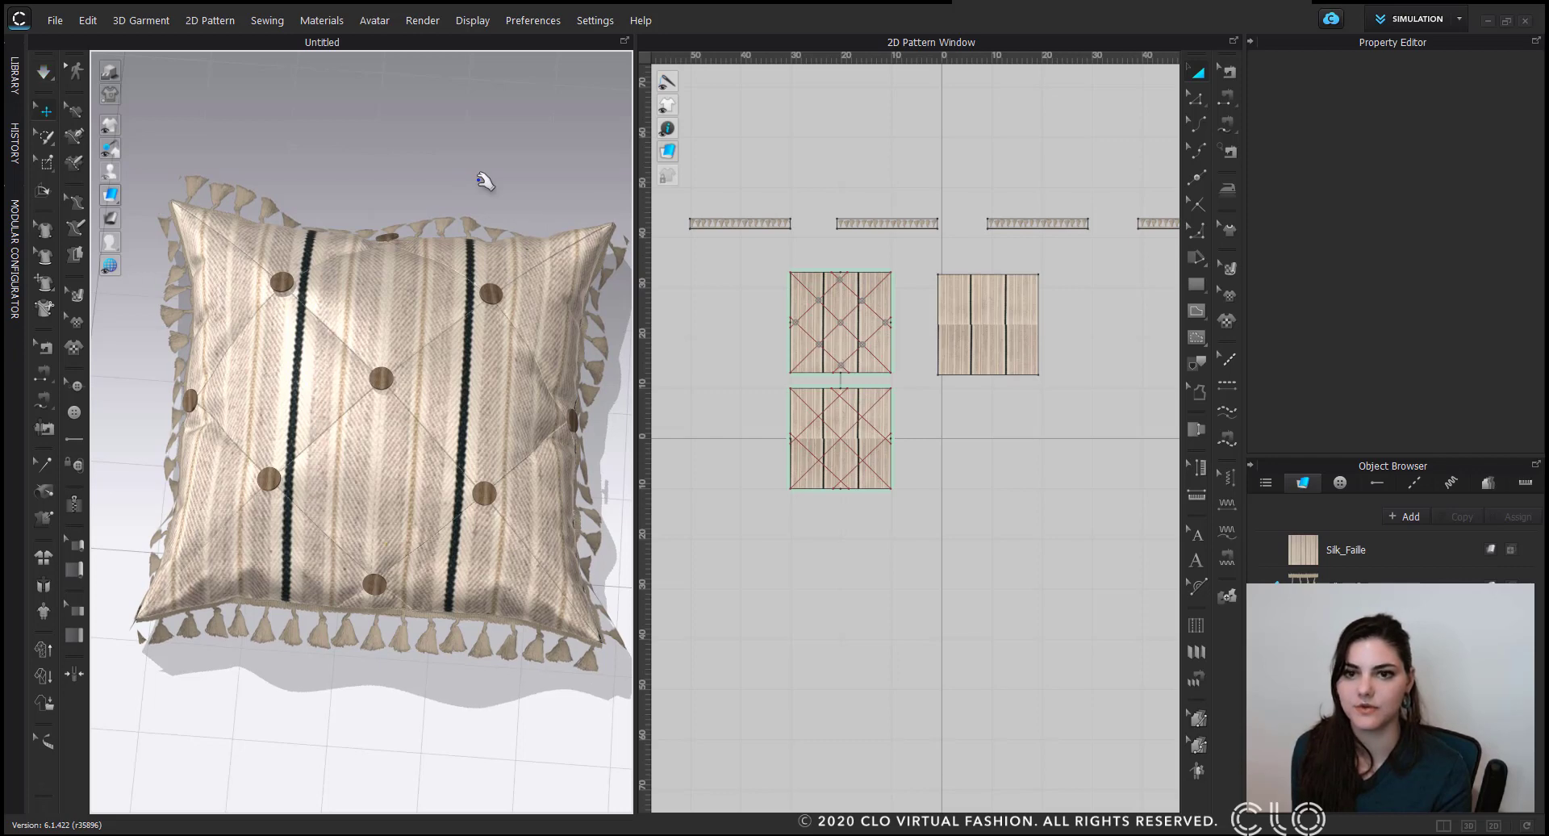
scroll(411, 322, "down", 1)
right_click_drag(411, 325, 420, 355)
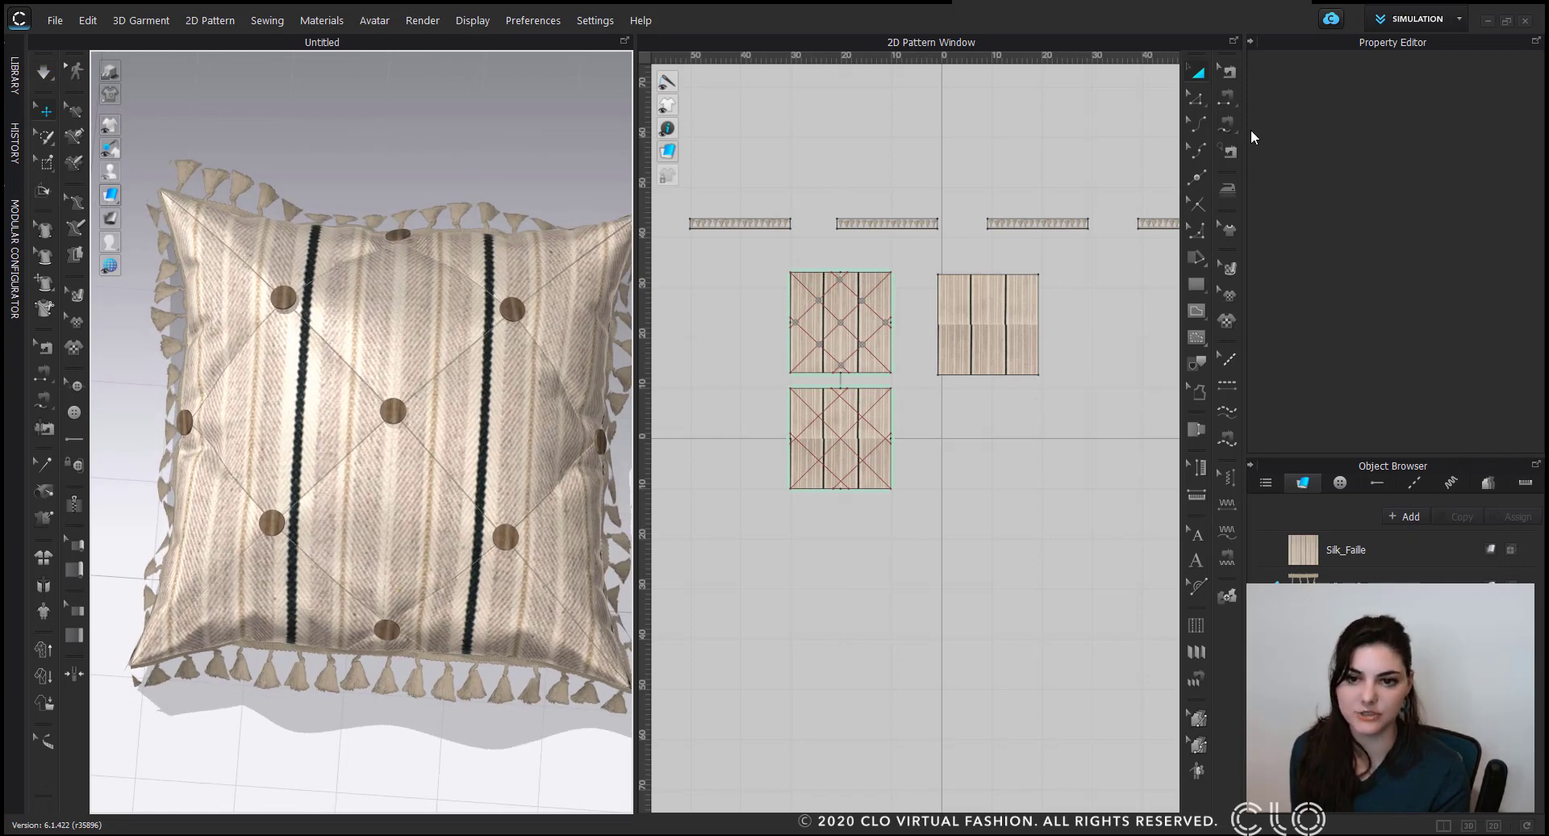
Apply the default puckering to all the diagonal quilting lines of the upper square pattern.
left_click(1450, 486)
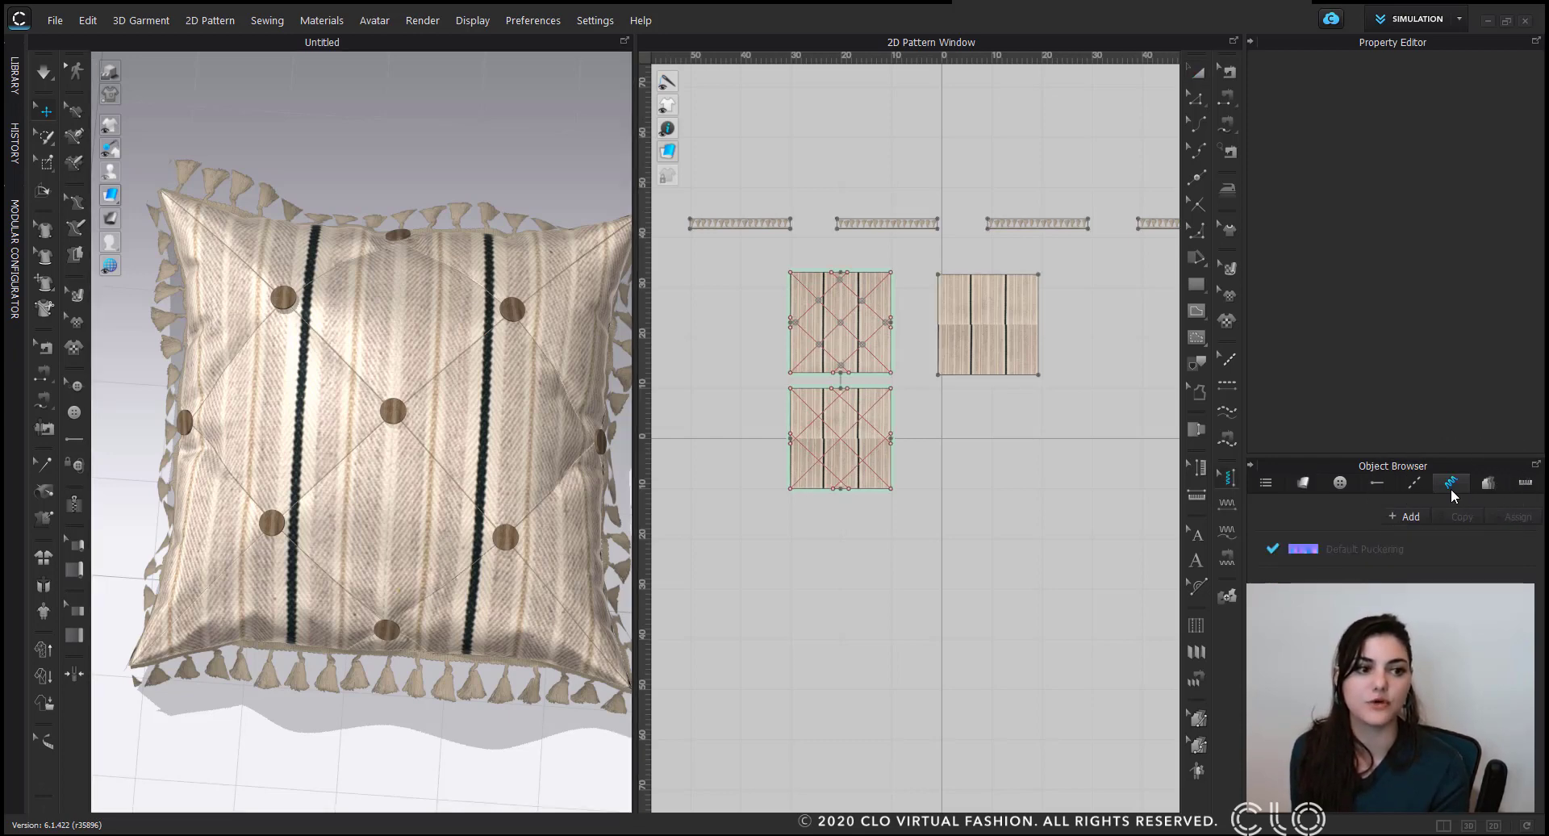
left_click(1364, 549)
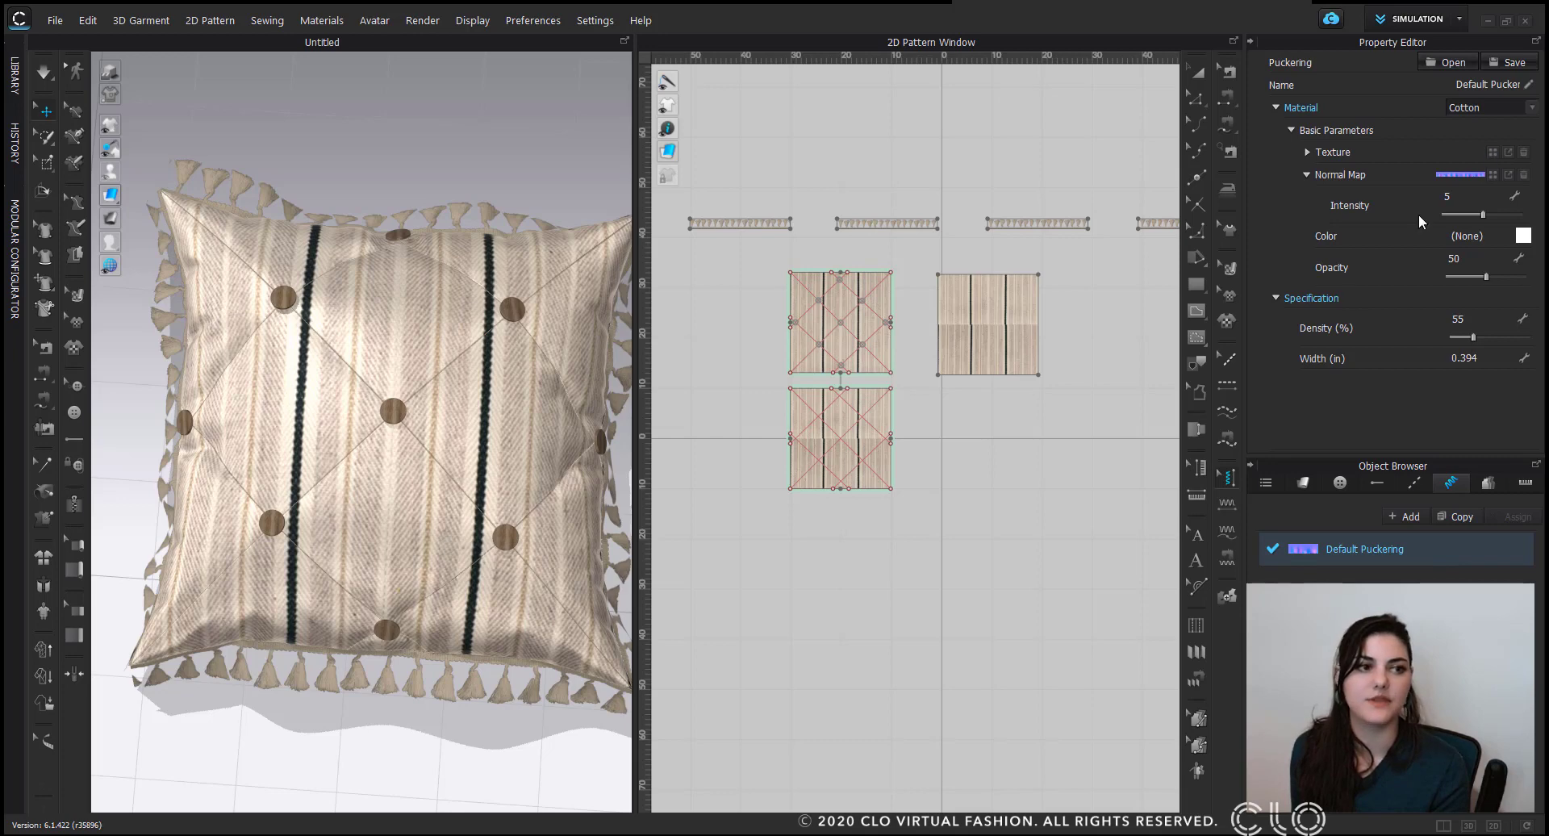
left_click(1228, 503)
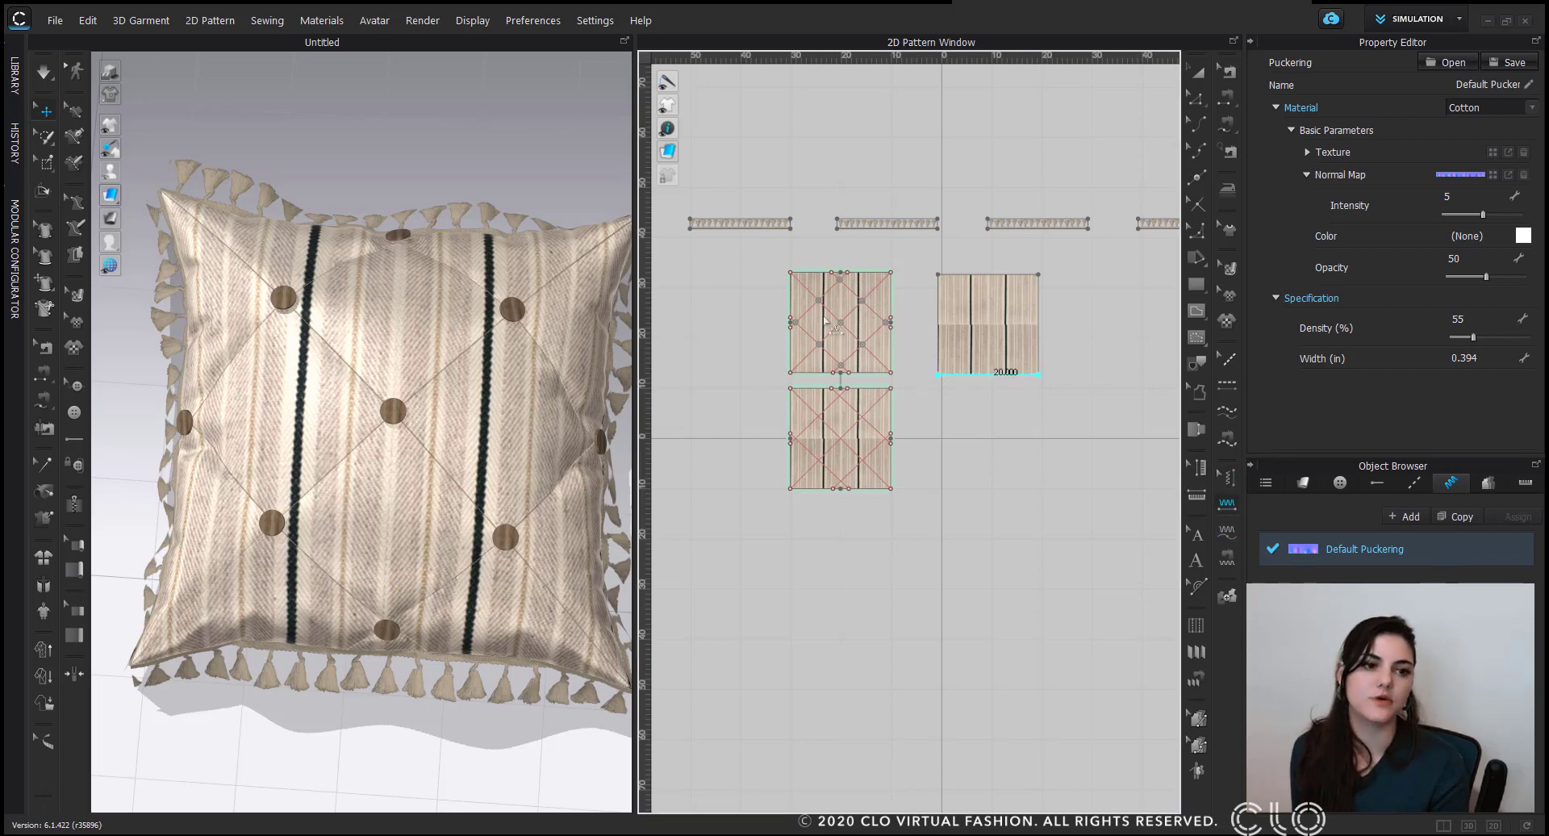
left_click(790, 327)
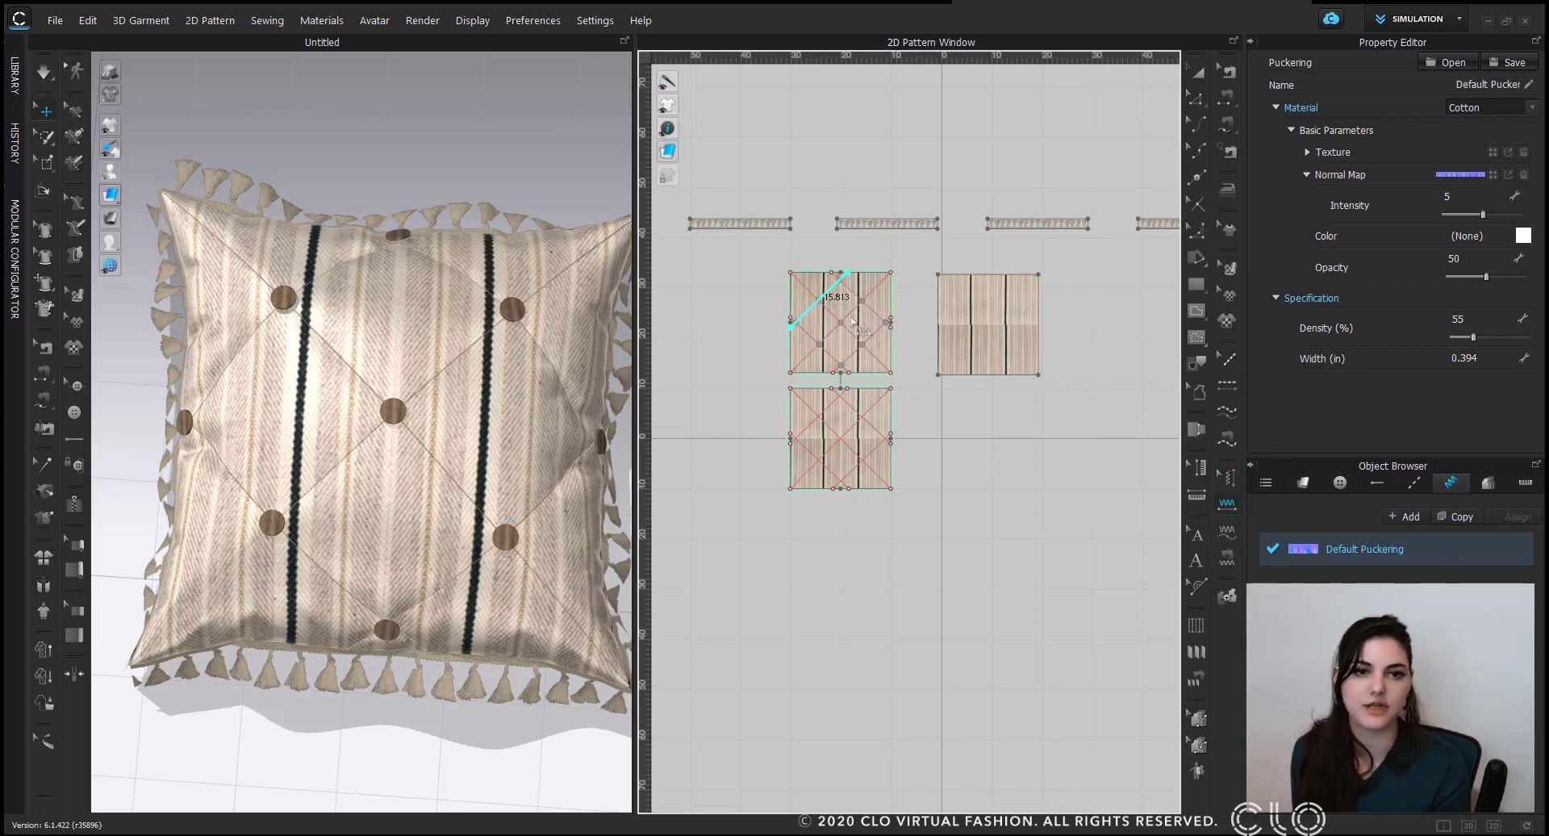
left_click(852, 318)
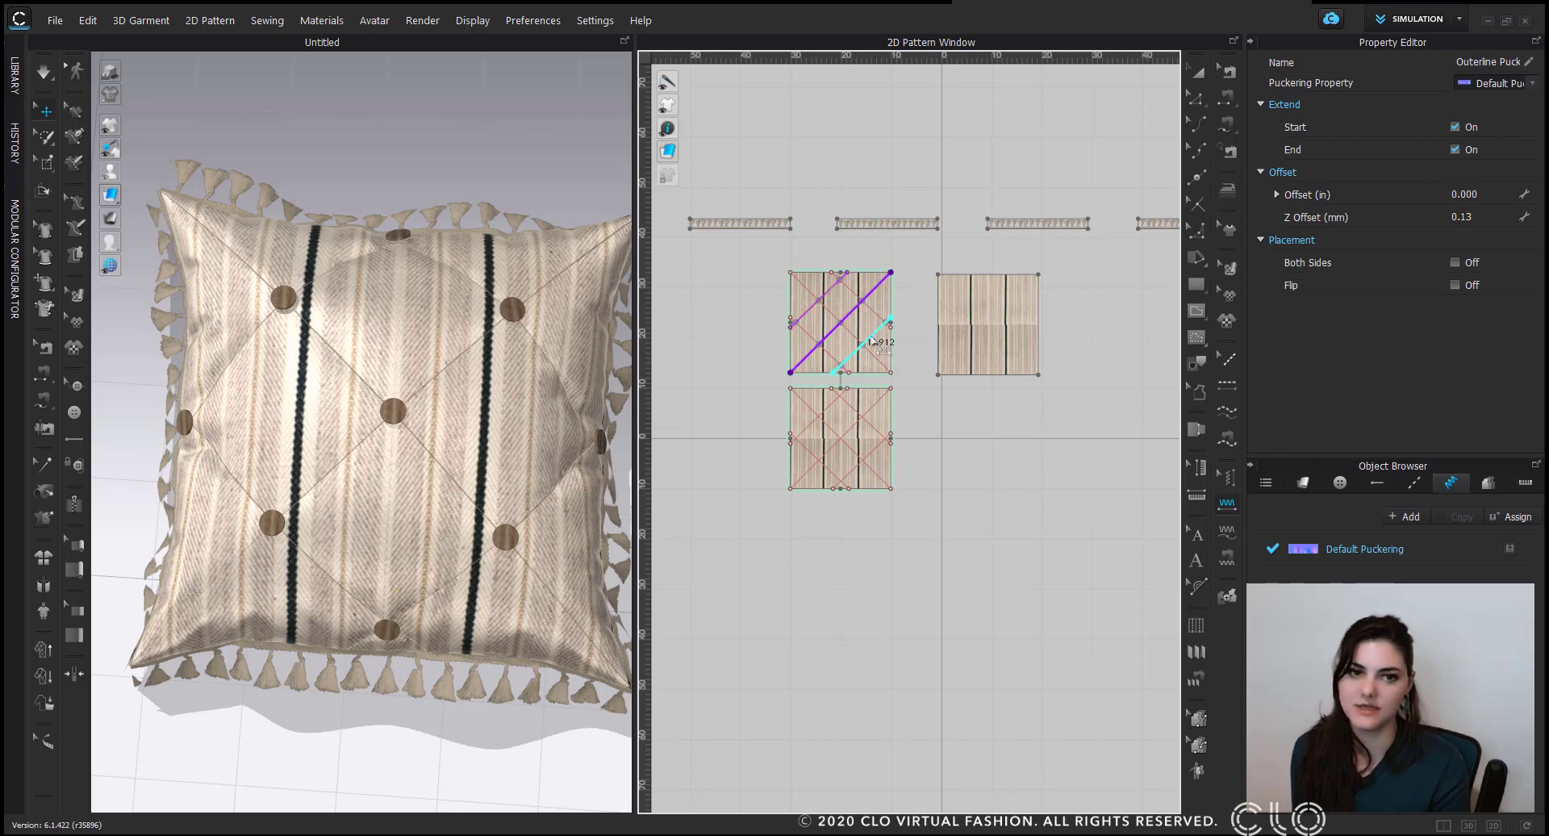
left_click(888, 320)
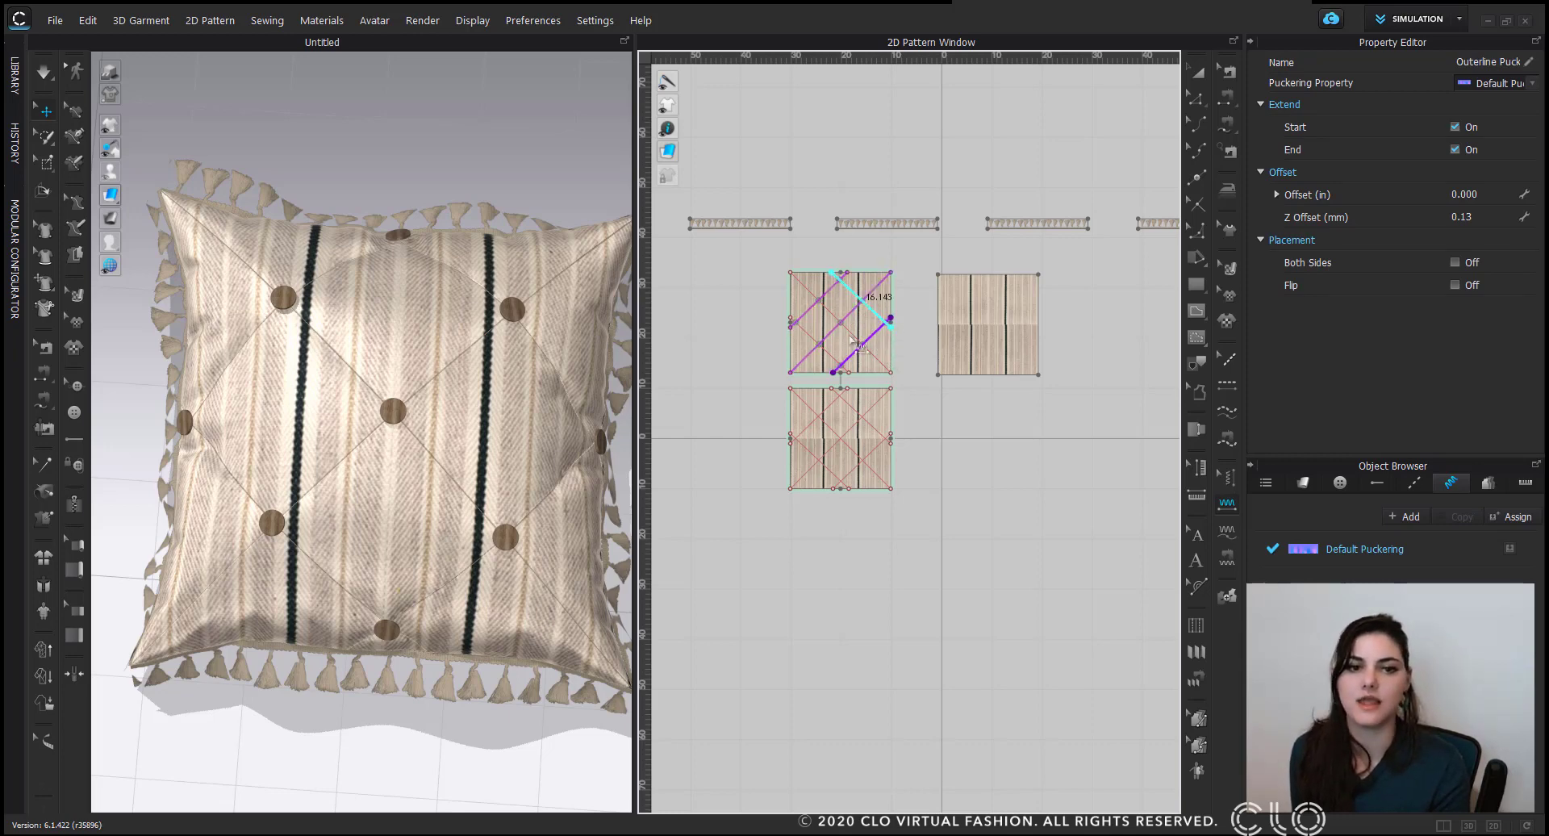
left_click(857, 345)
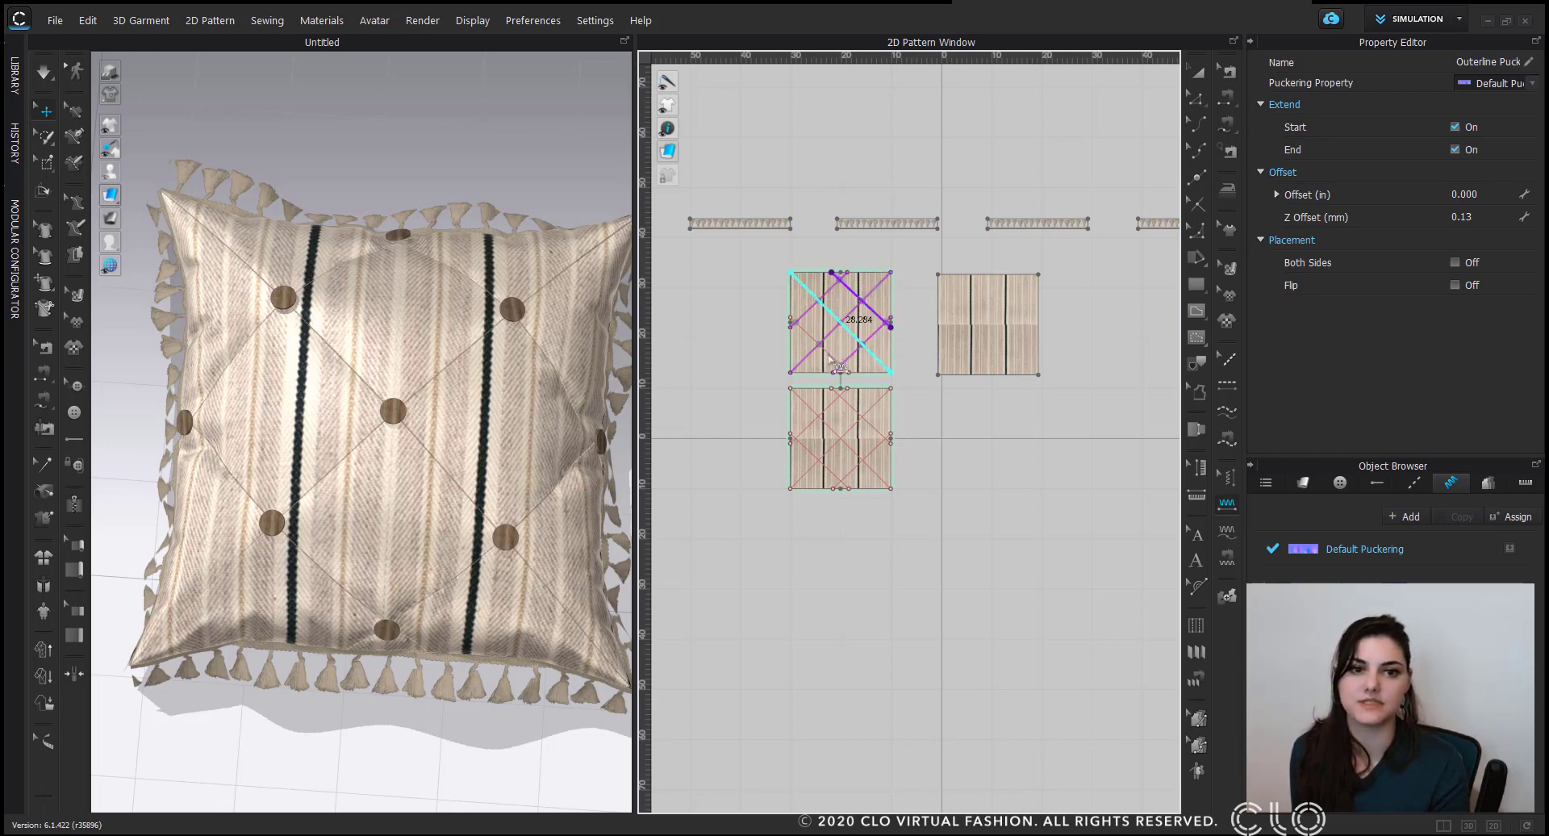
left_click(827, 354)
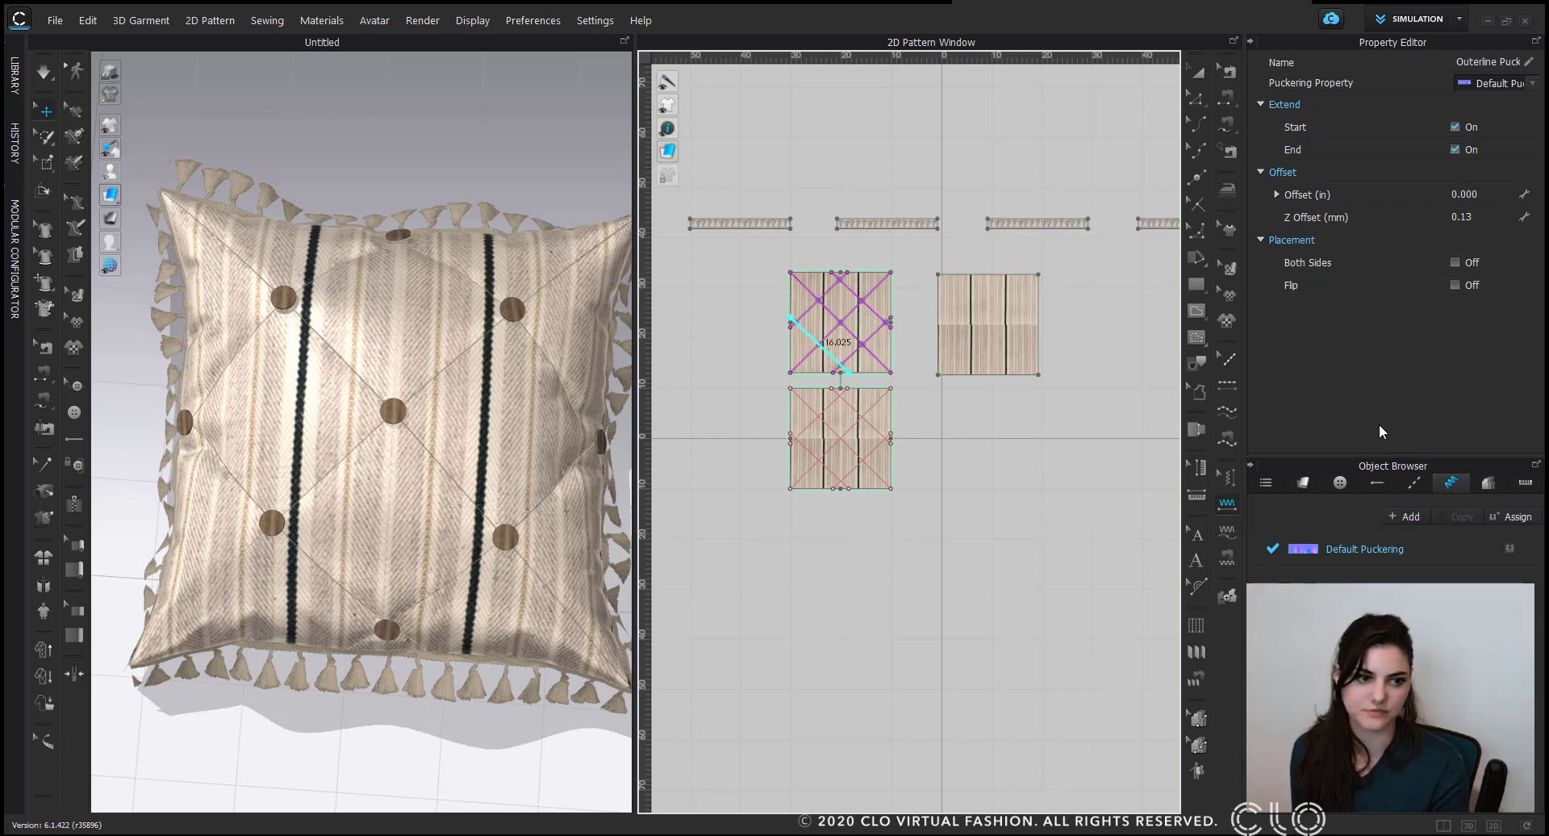
Turn on Both Sides placement for all the puckering lines of the upper square pattern.
left_click(1228, 477)
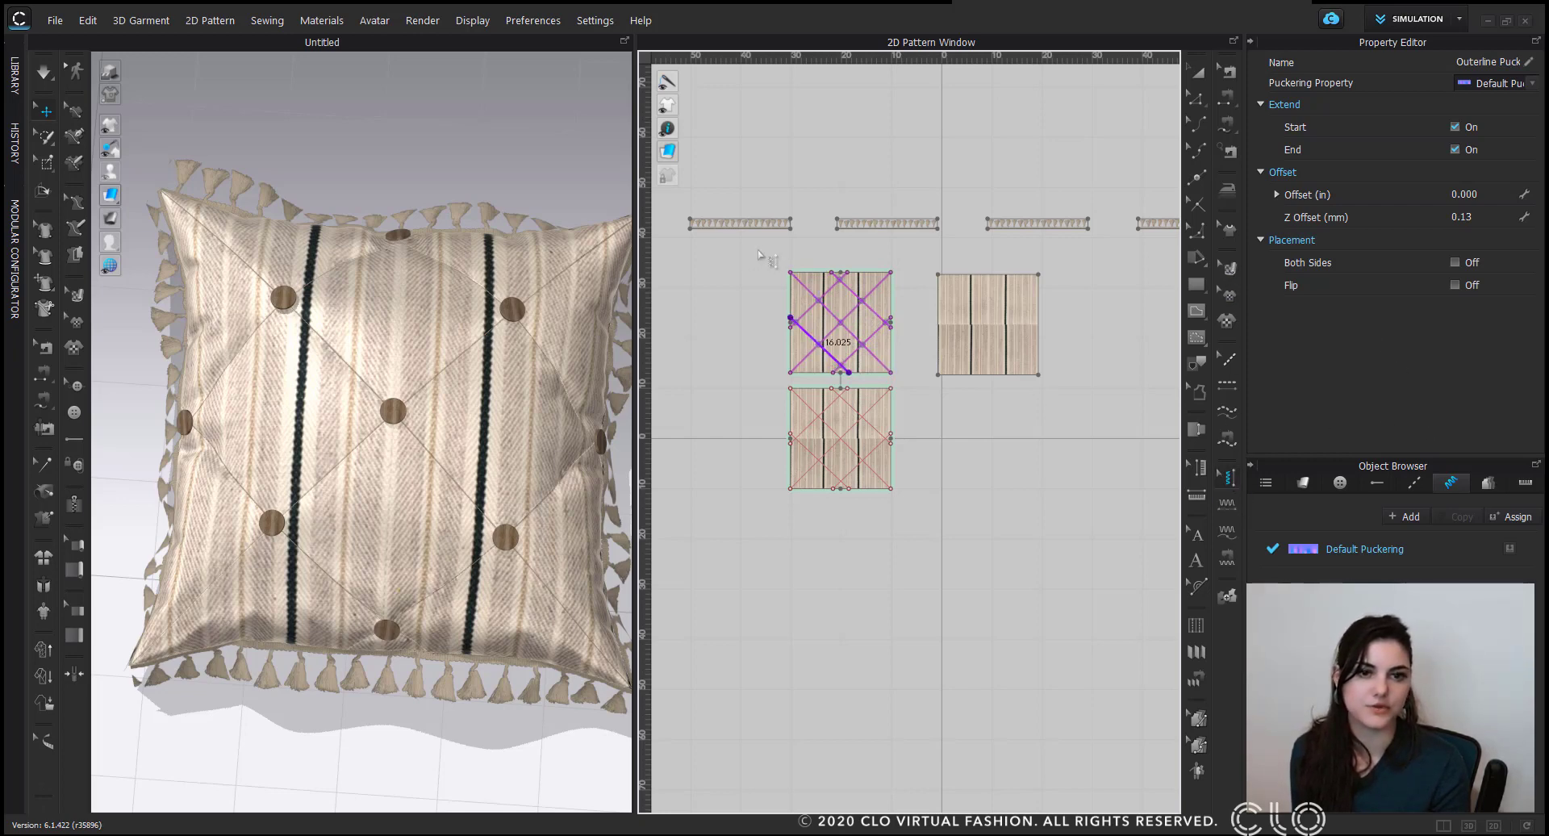
left_click_drag(758, 255, 928, 379)
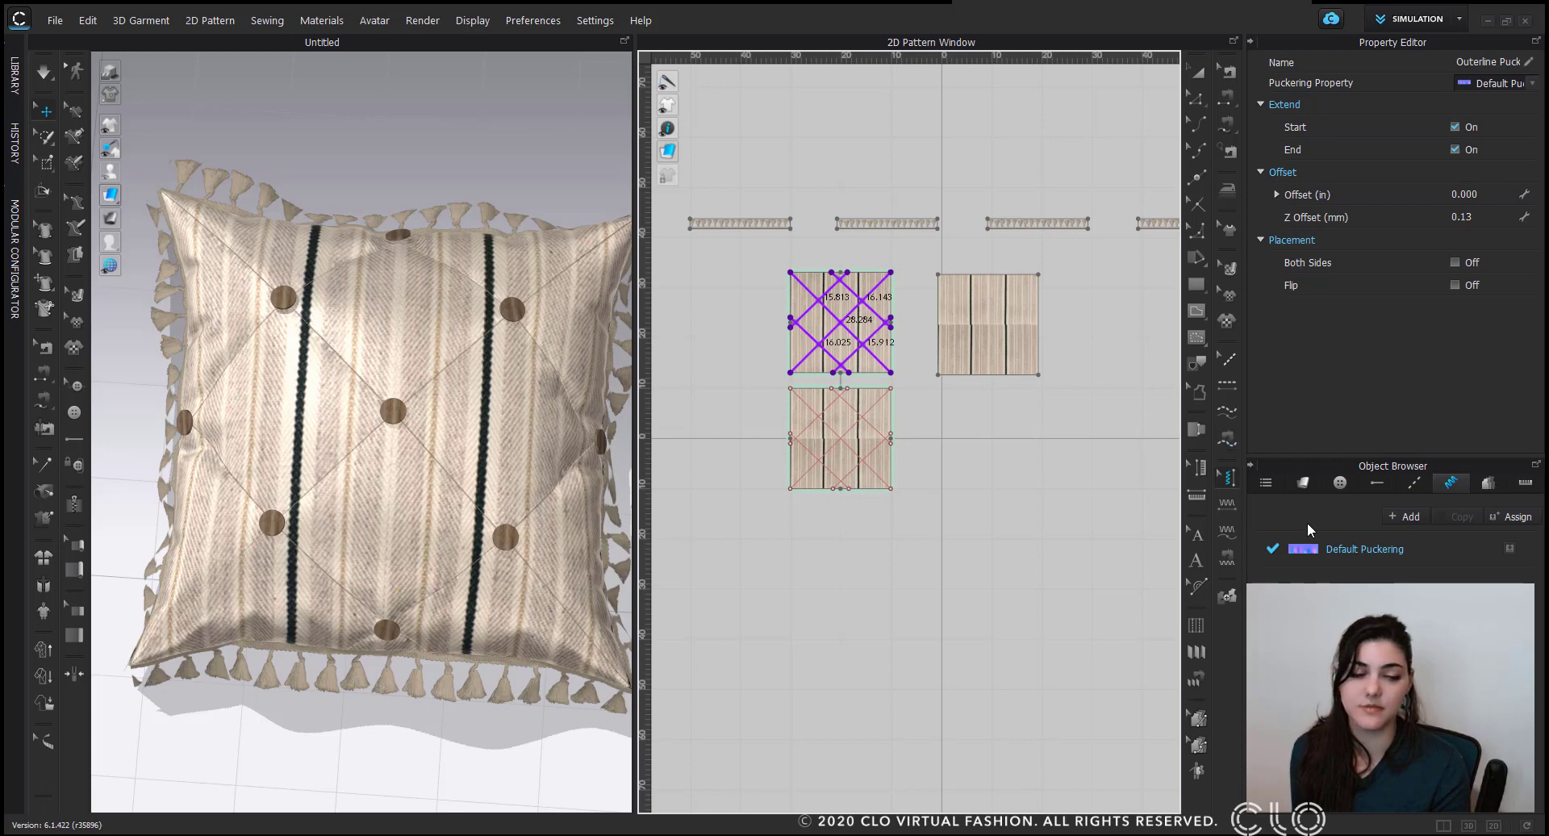
left_click(1456, 263)
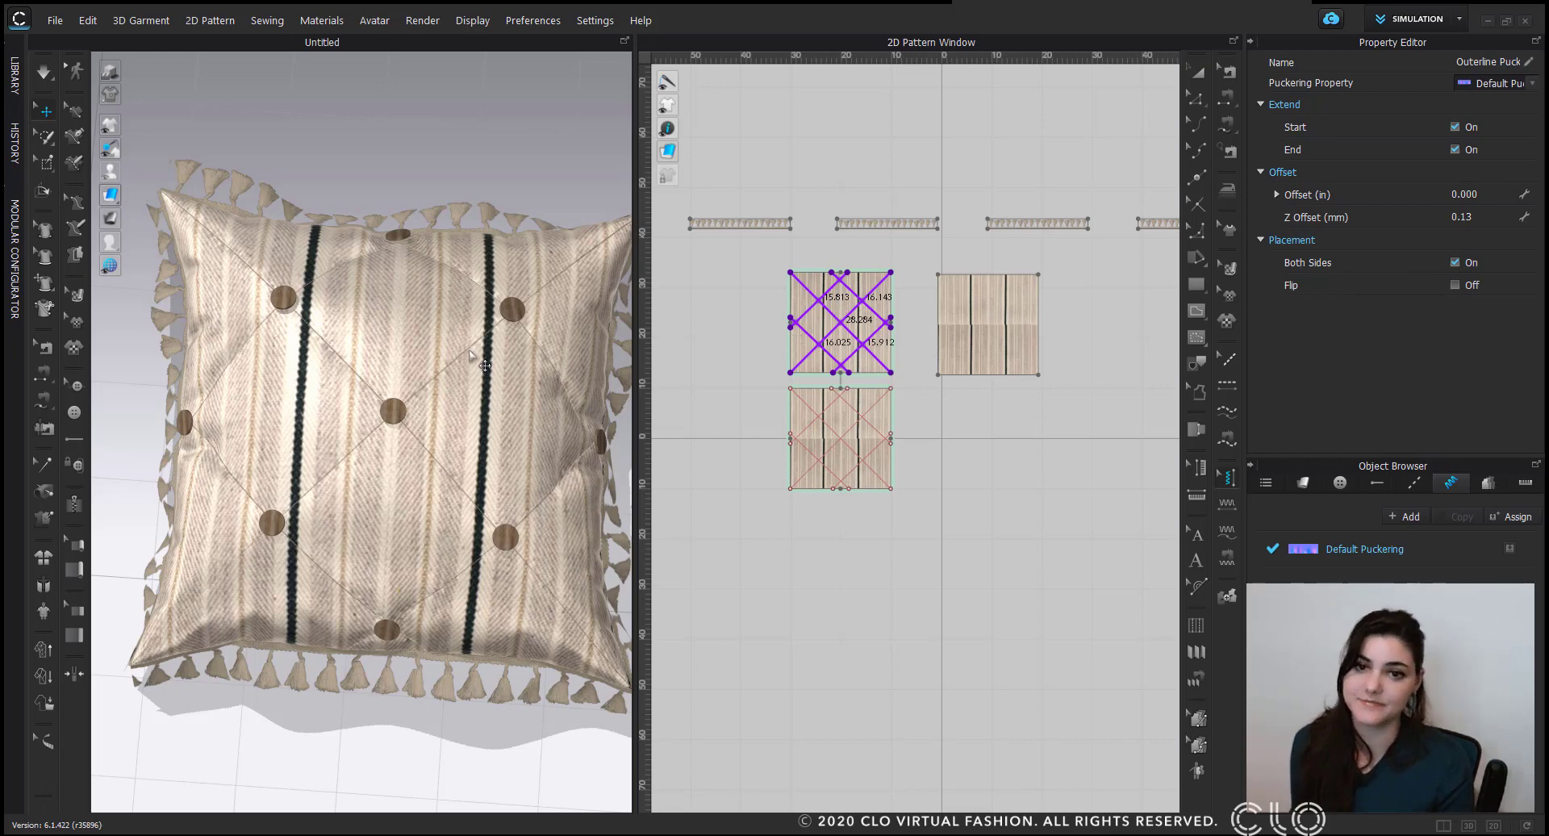
Set the Default Puckering's normal map intensity to 33 and its density to 90%.
left_click(1434, 552)
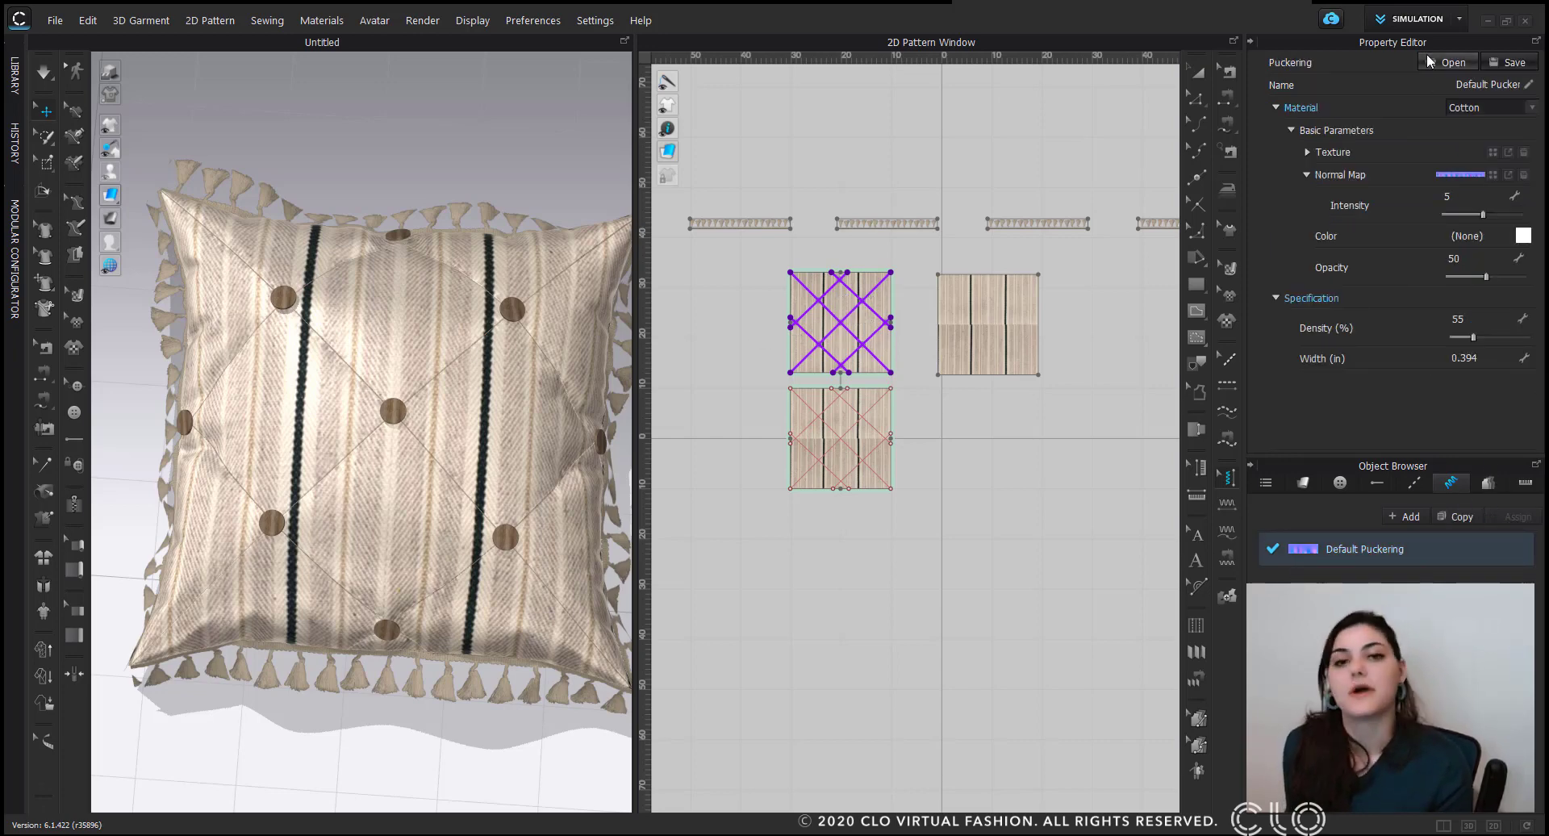
scroll(393, 323, "up", 3)
right_click_drag(393, 323, 387, 306)
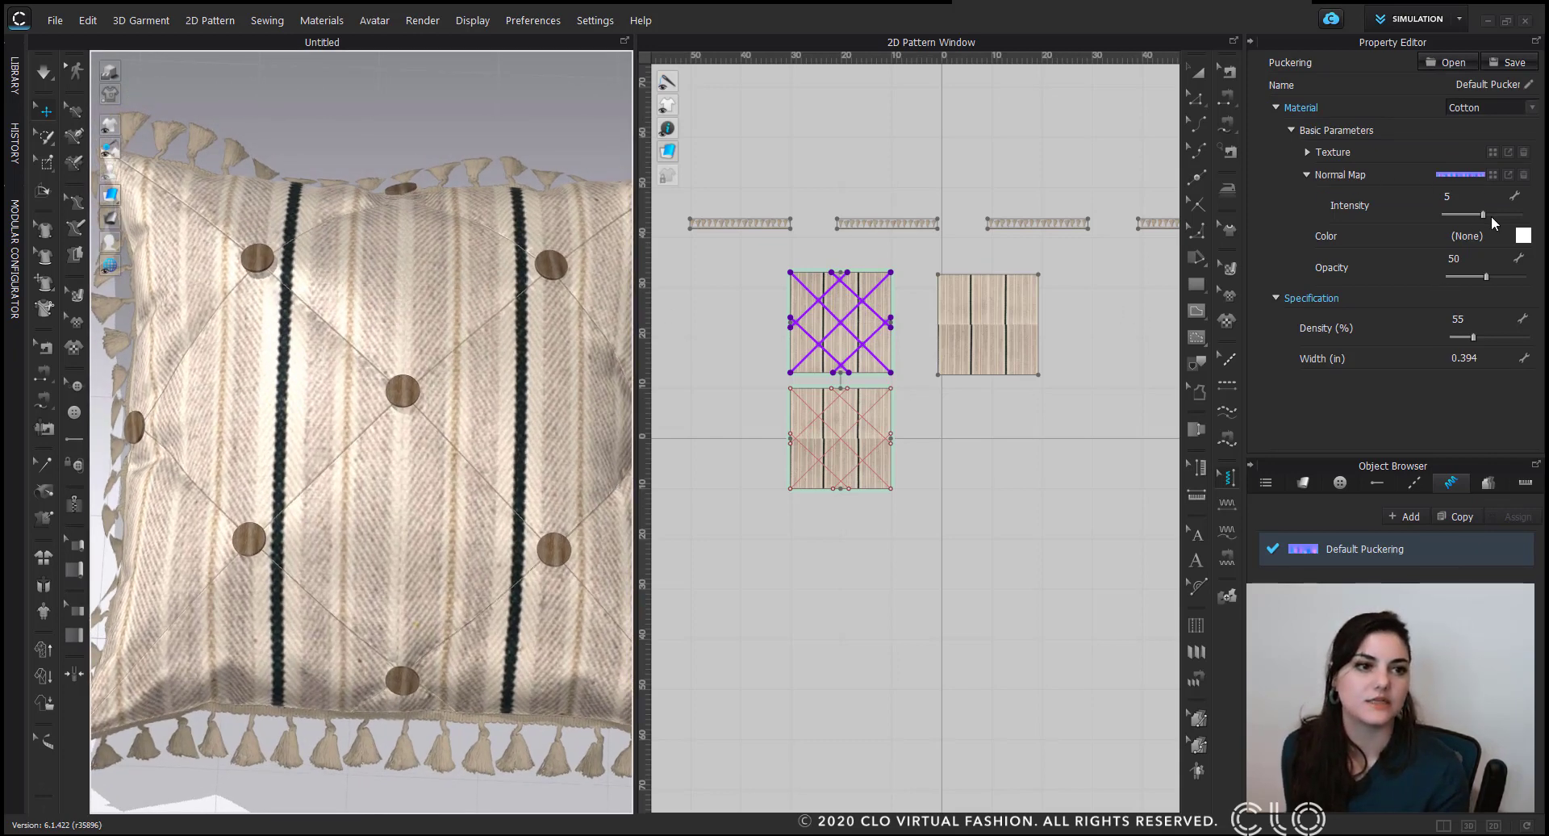
left_click_drag(1483, 211, 1534, 225)
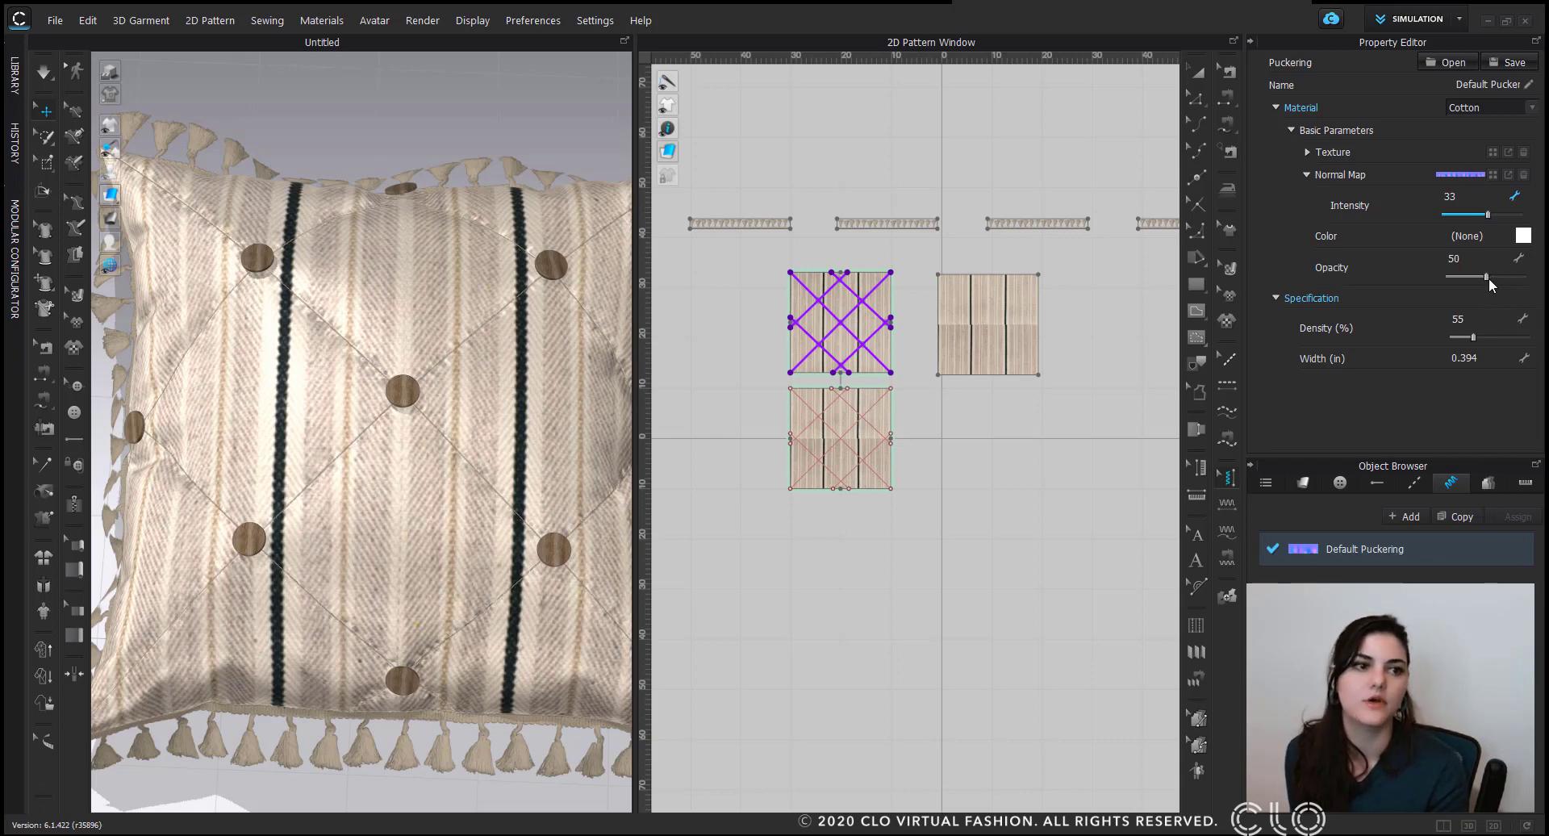
left_click(1475, 338)
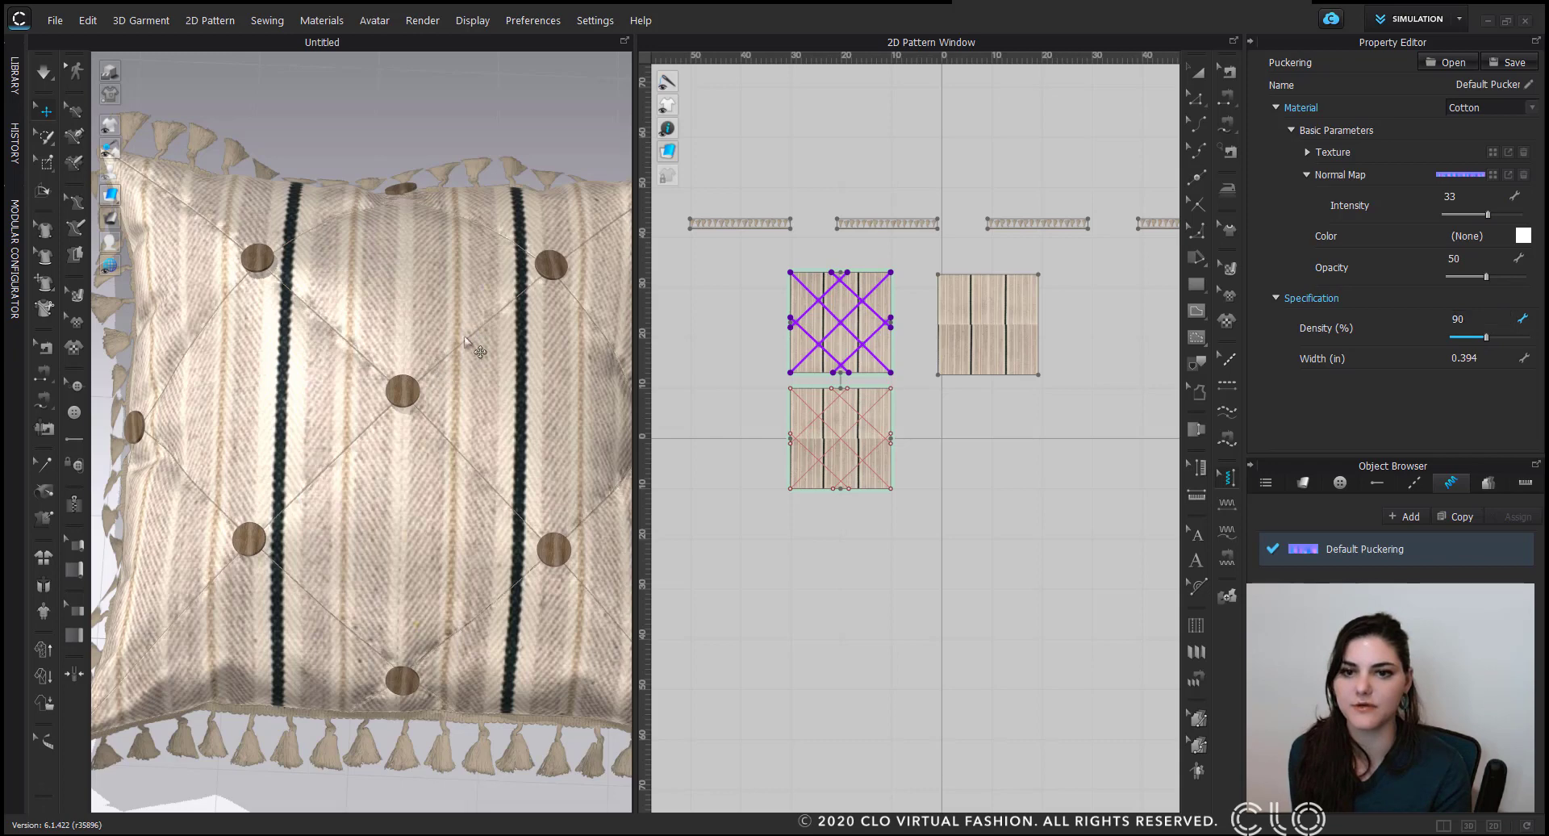
Open the Render view of the pillow and turn on high-quality rendering for the 3D view.
mouse_move(437, 463)
right_mouse_down()
mouse_move(467, 472)
mouse_move(446, 444)
right_mouse_up()
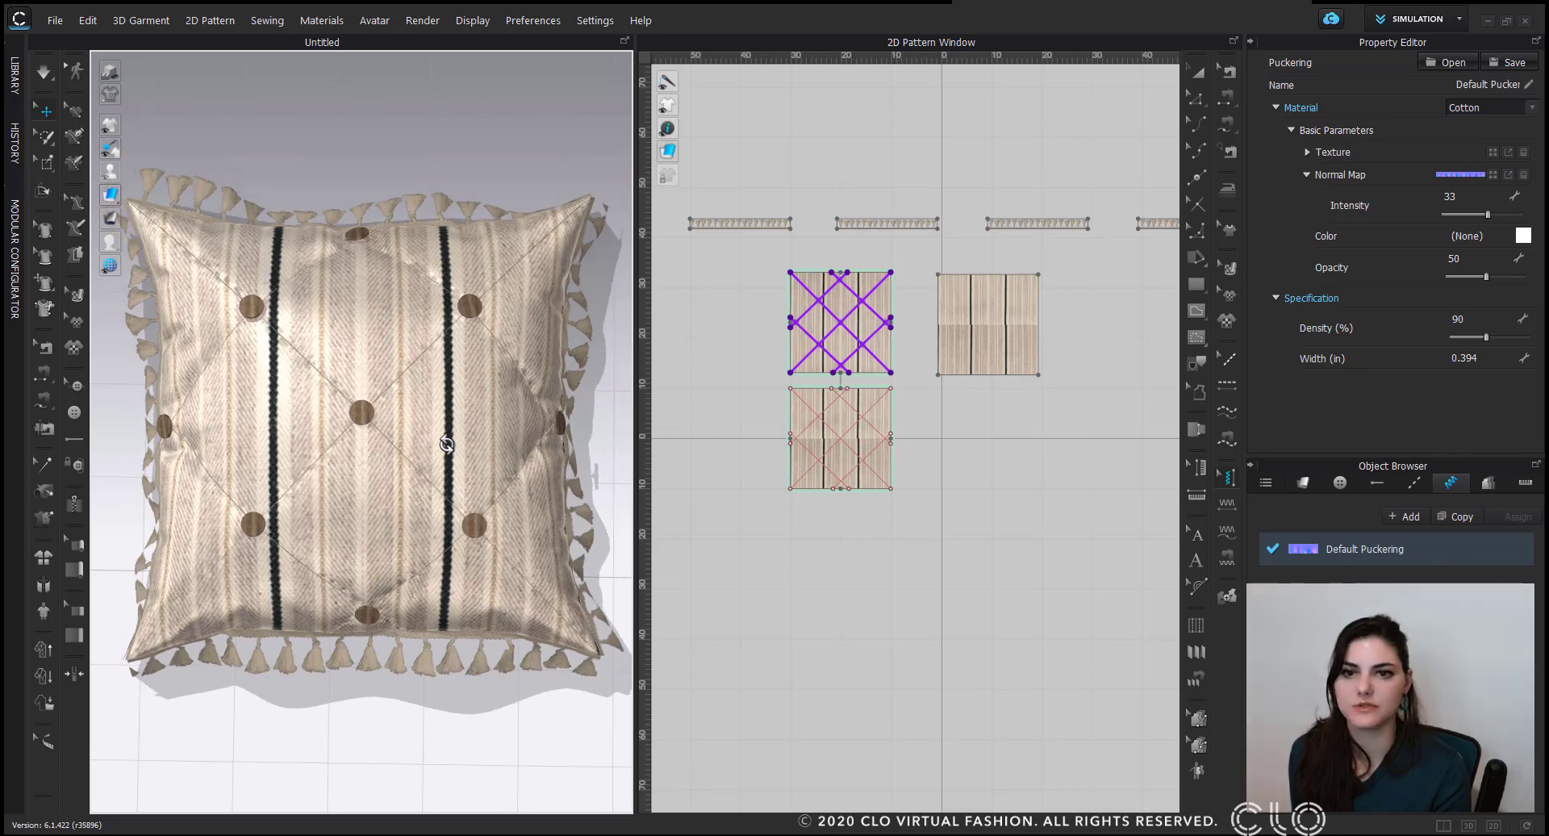
left_click(439, 22)
left_click(439, 42)
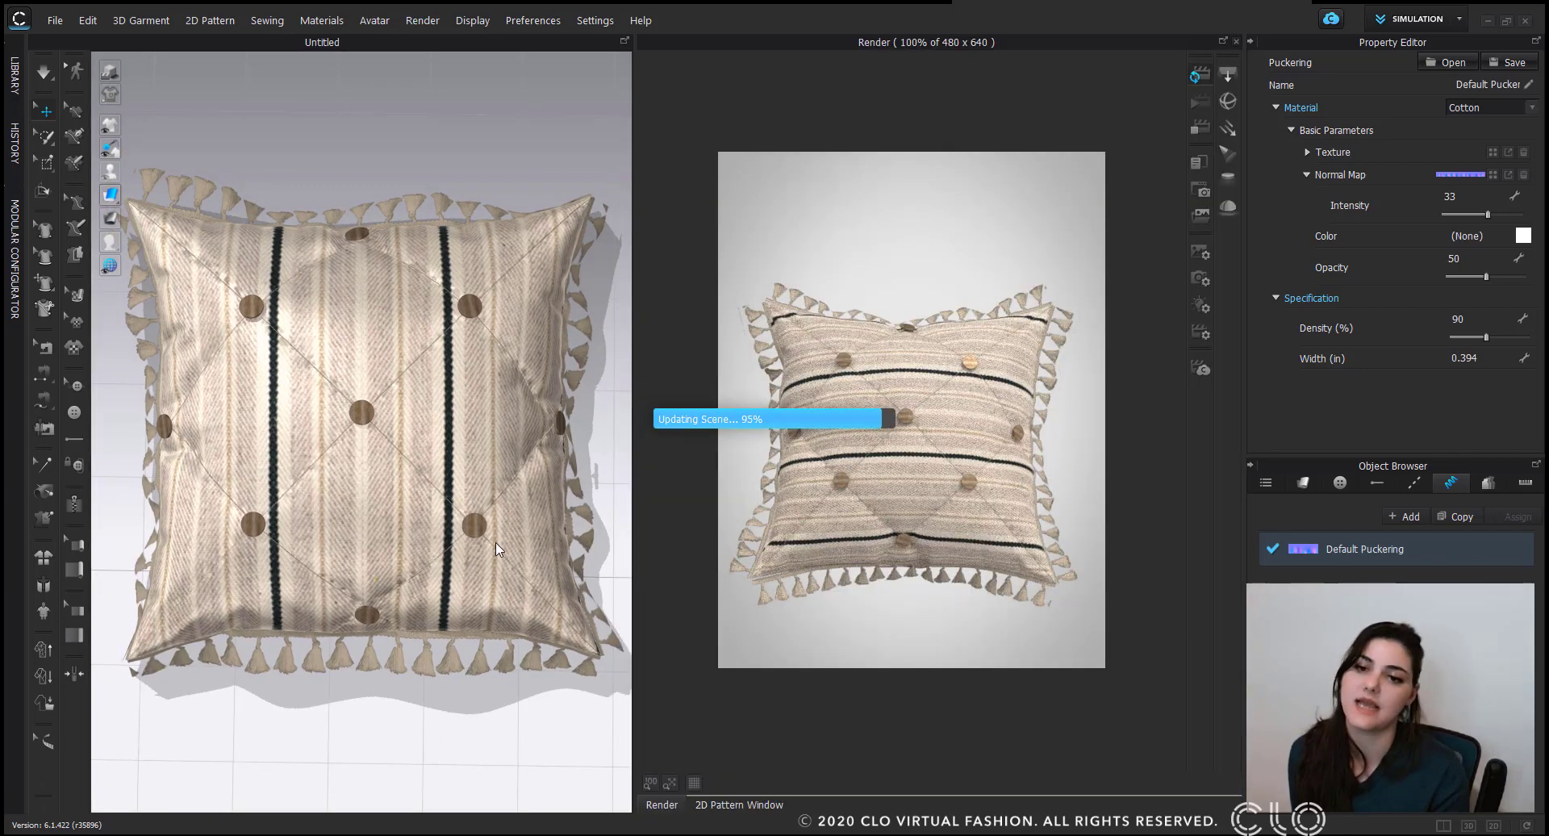
left_click(110, 71)
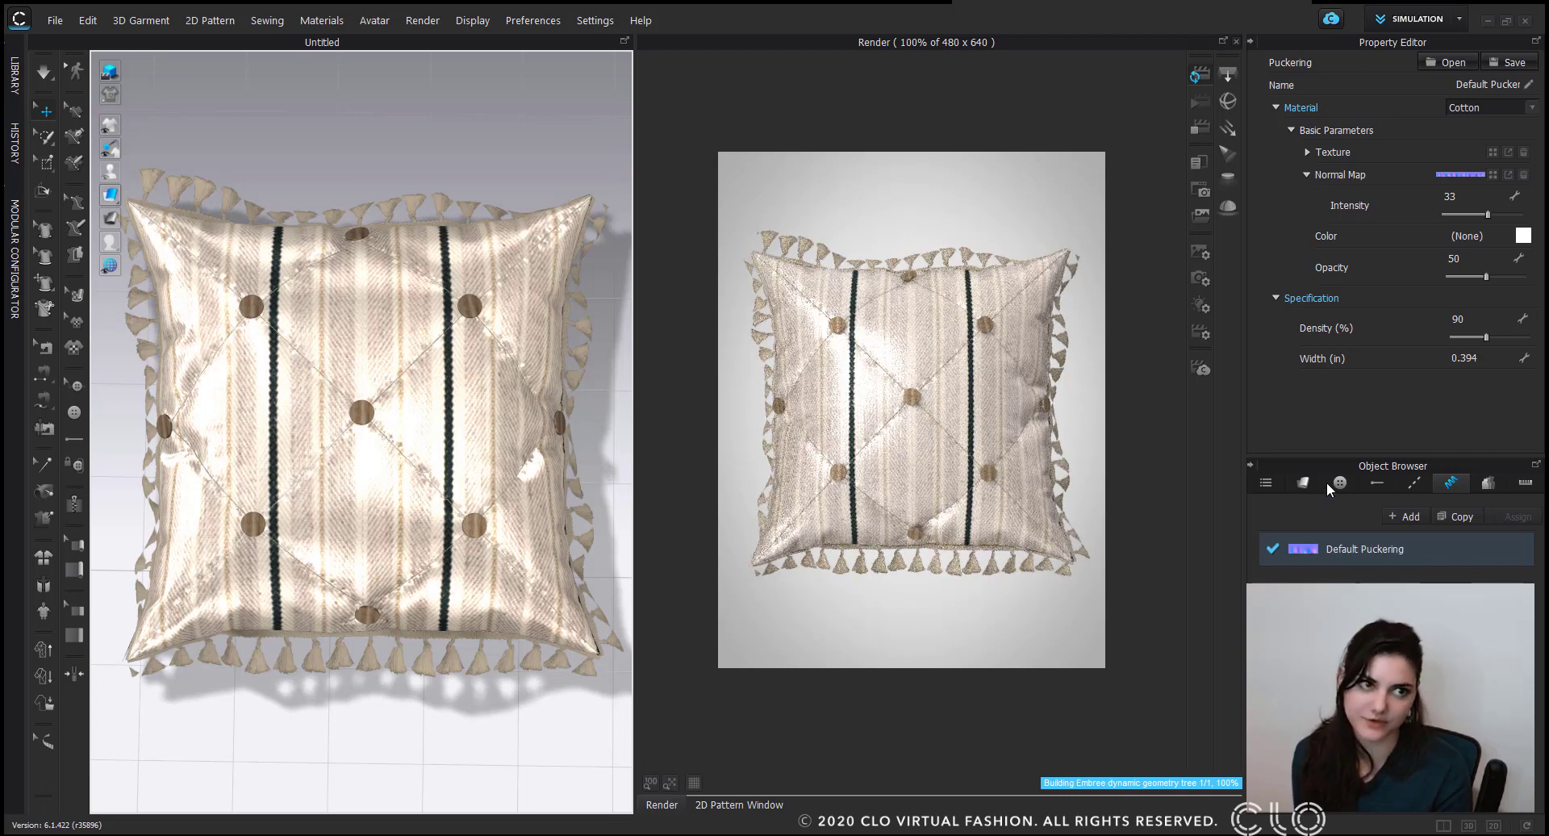
Set the Silk_Faille fabric's reflection intensity to 47 and turn off high-quality rendering in the 3D view.
left_click(1302, 483)
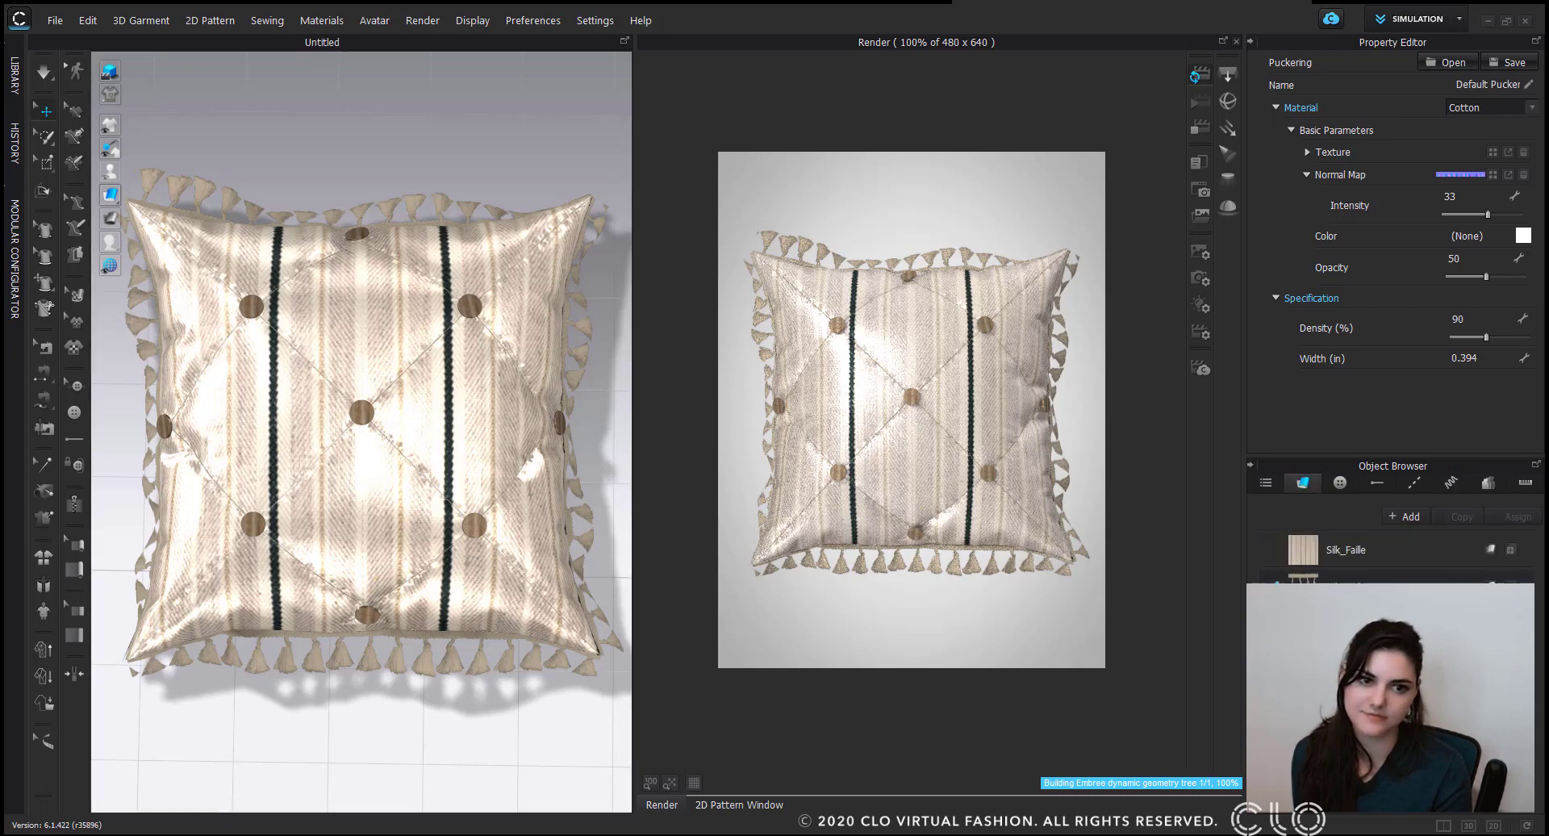
left_click(1383, 561)
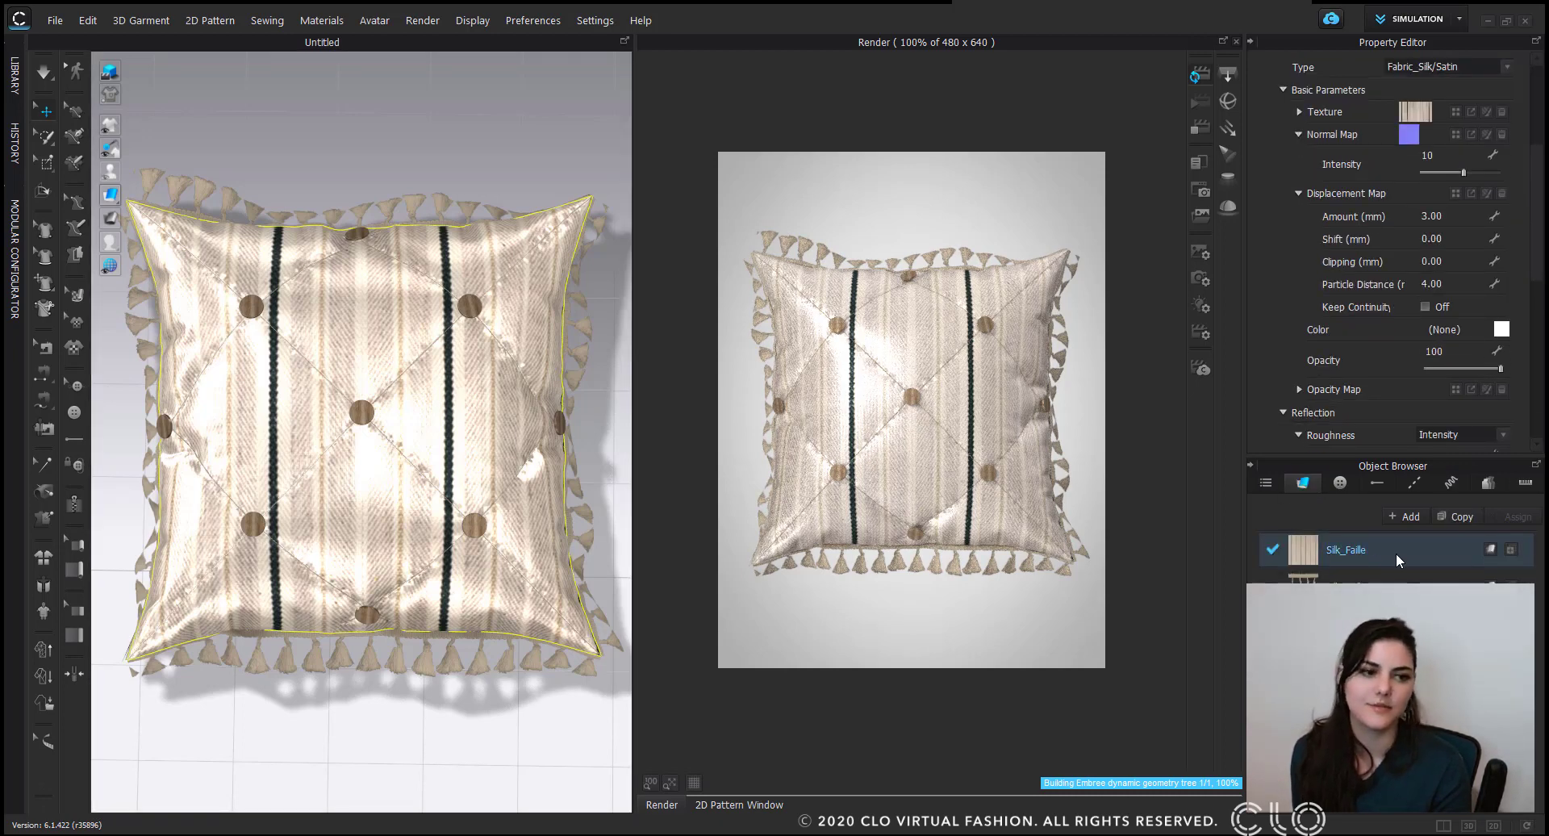
scroll(1482, 154, "down", 5)
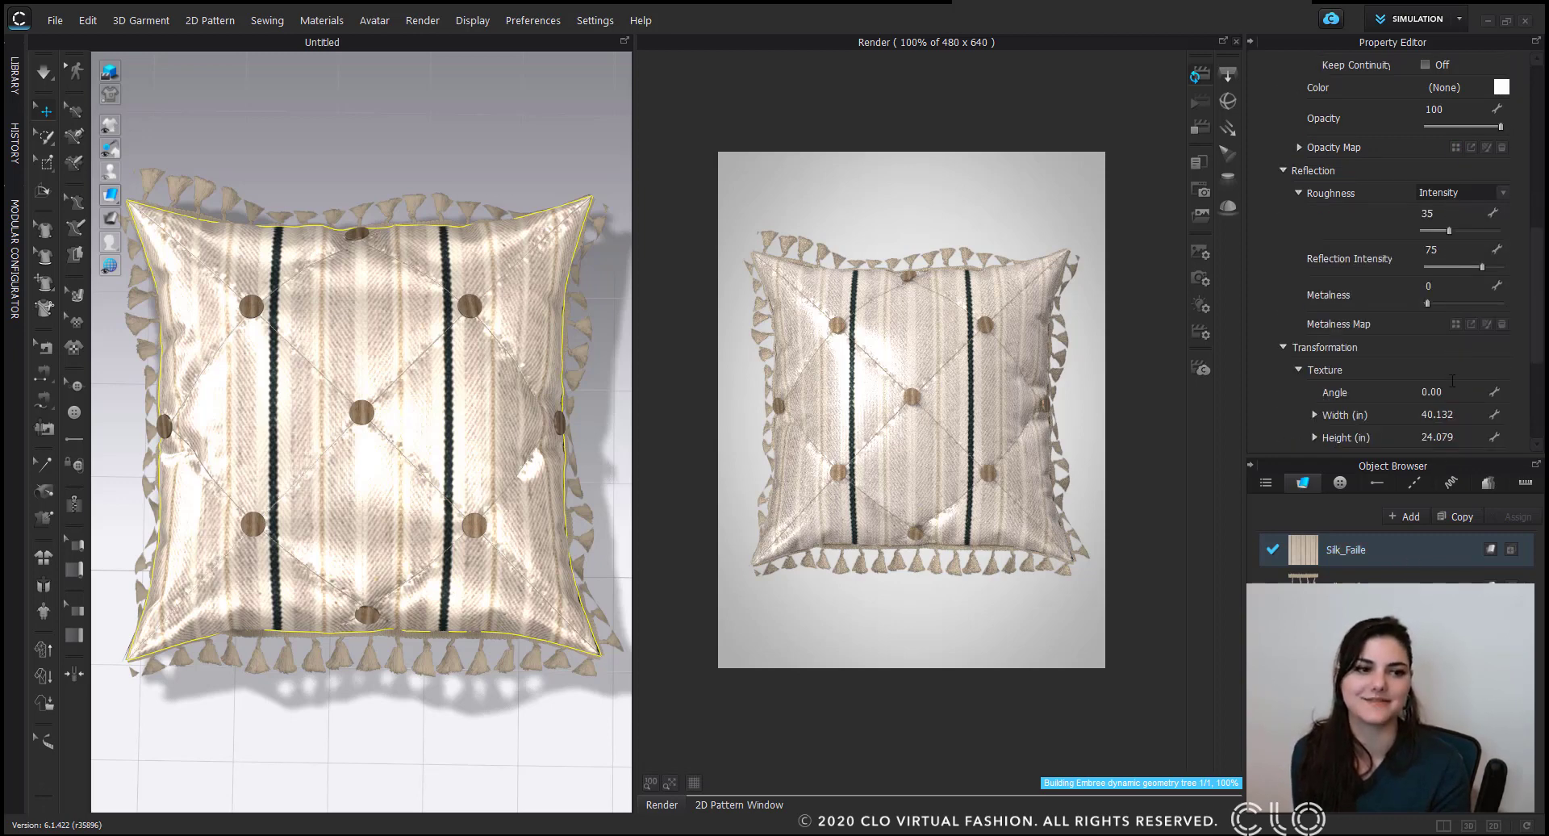
left_click_drag(1483, 269, 1462, 263)
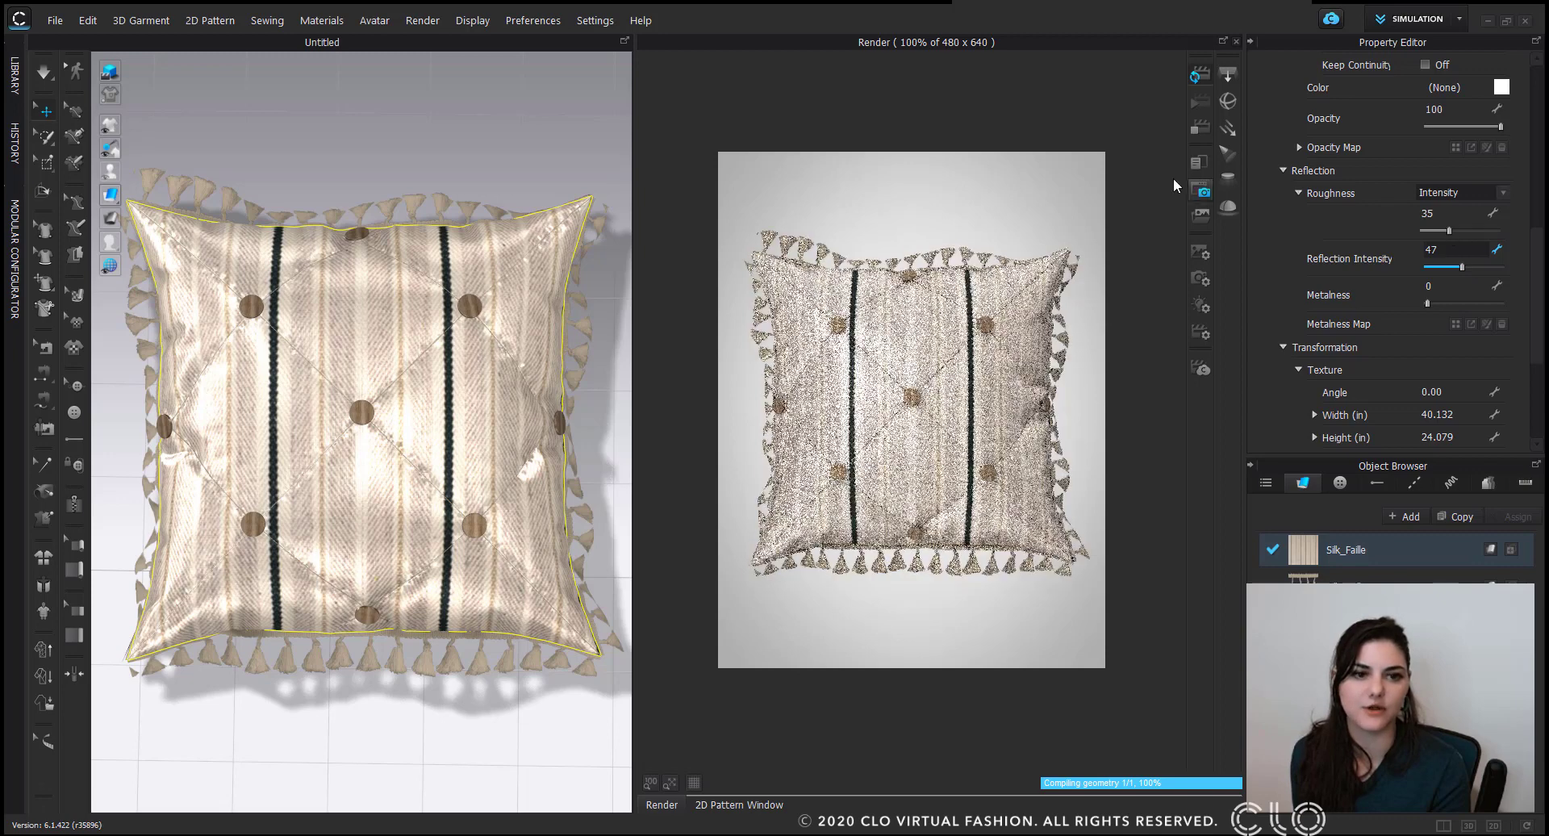
left_click(171, 71)
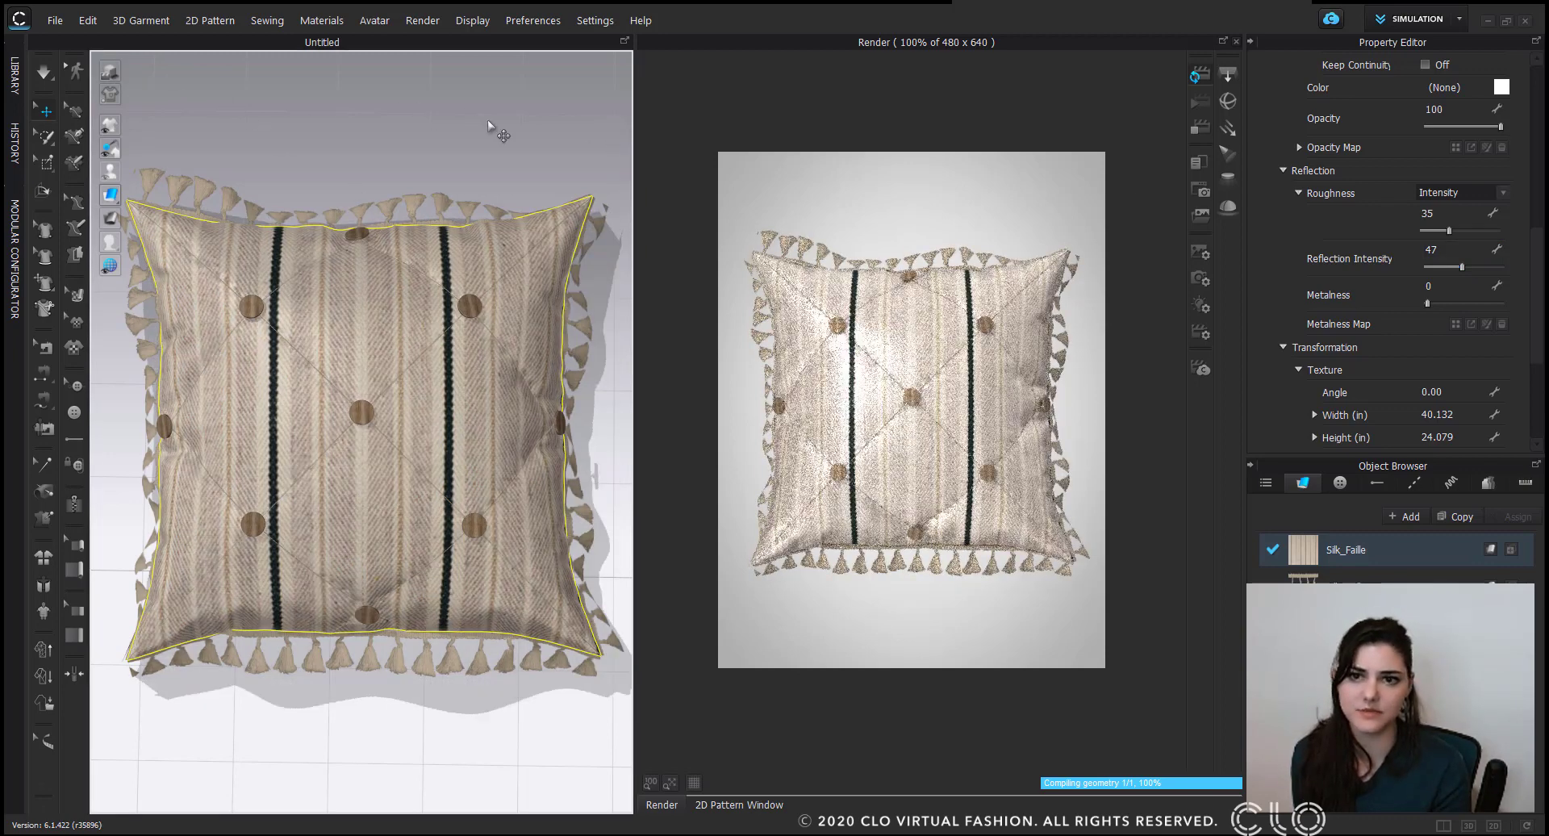